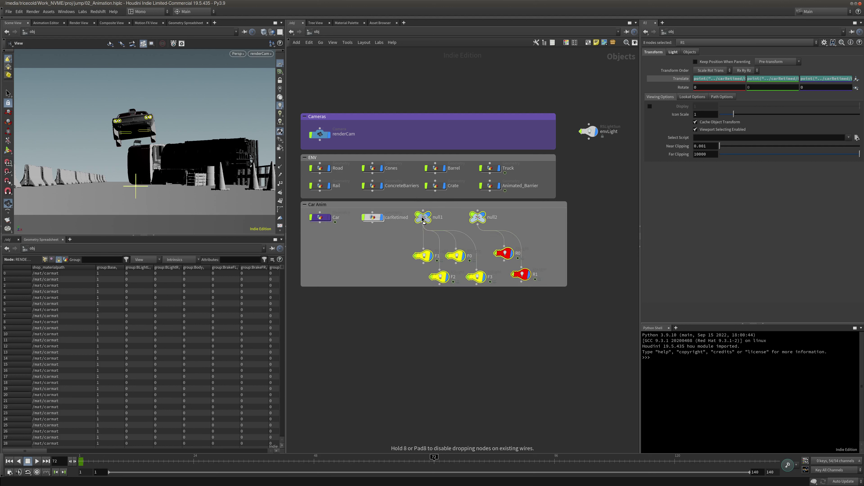
Narrow the Car Anim network box to match the ENV box's width and colour it blue.
{"action": "left_click", "coordinate": [563, 225]}
{"action": "left_click_drag", "start_coordinate": [569, 225], "coordinate": [557, 225]}
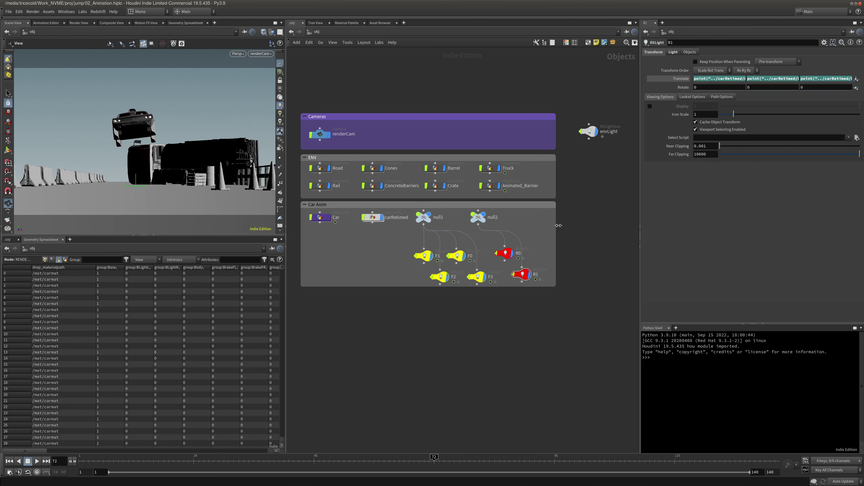
{"action": "left_click", "coordinate": [374, 205]}
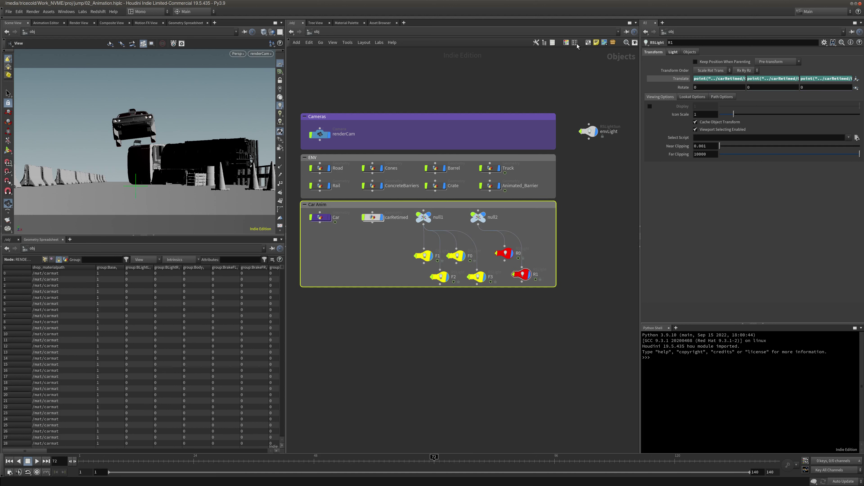
{"action": "left_click", "coordinate": [566, 42]}
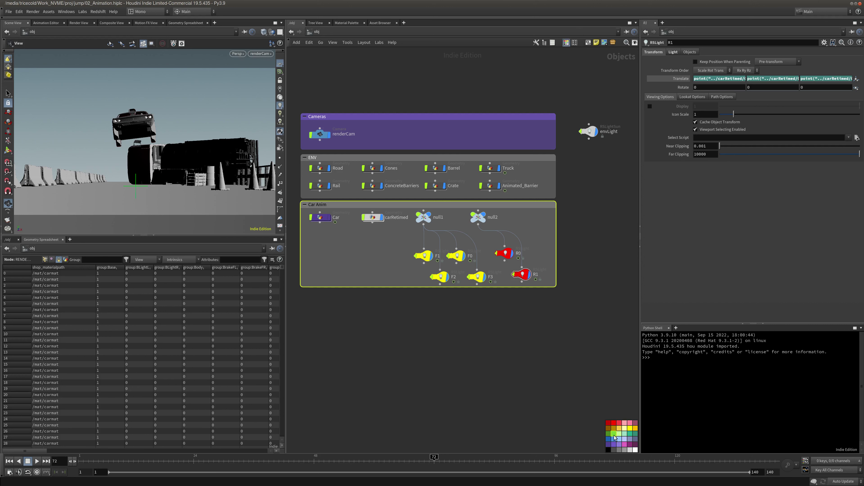
{"action": "left_click", "coordinate": [609, 440]}
{"action": "left_click", "coordinate": [429, 362]}
Add a Geometry object in the empty space below the Car Anim network box.
{"action": "middle_click_drag", "start_coordinate": [420, 358], "coordinate": [396, 240]}
{"action": "scroll", "coordinate": [434, 347], "scroll_direction": "down", "scroll_amount": 3}
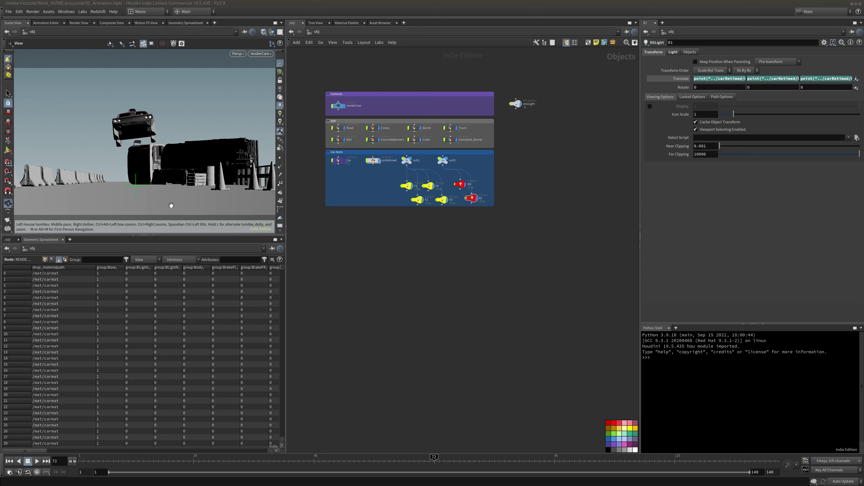
{"action": "scroll", "coordinate": [359, 233], "scroll_direction": "up", "scroll_amount": 3}
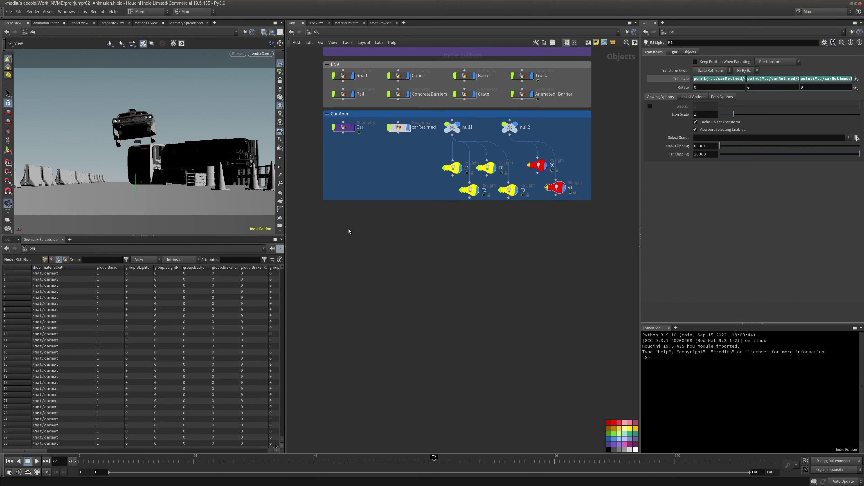
{"action": "key", "text": "Tab"}
{"action": "mouse_move", "coordinate": [375, 239]}
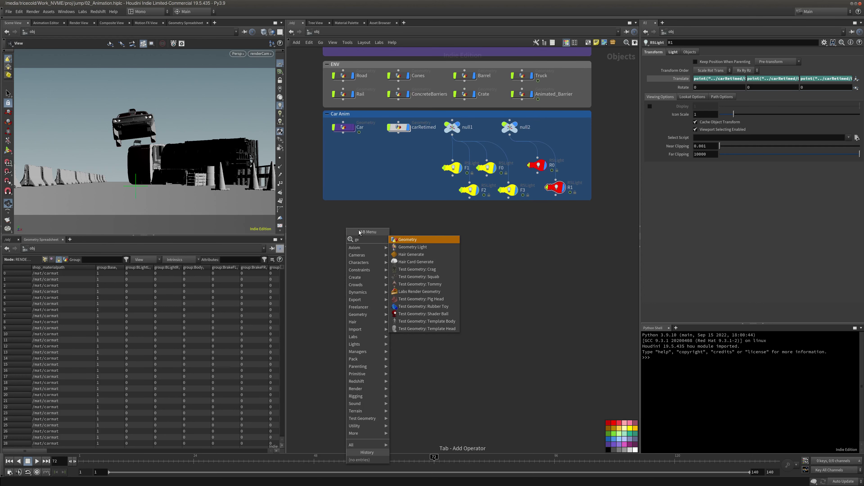
{"action": "left_click", "coordinate": [414, 239]}
{"action": "left_click", "coordinate": [344, 231]}
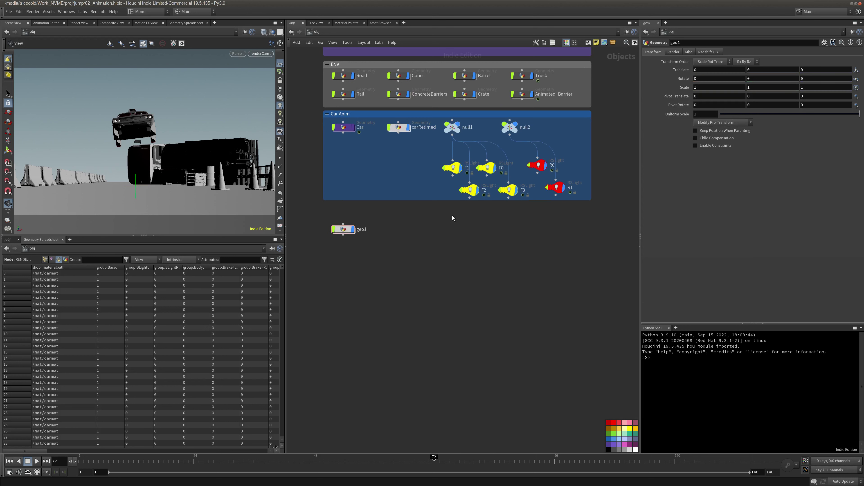
Enclose the new geometry object in a network box as wide as Car Anim and title it "Pyro Sims".
{"action": "left_click", "coordinate": [589, 43]}
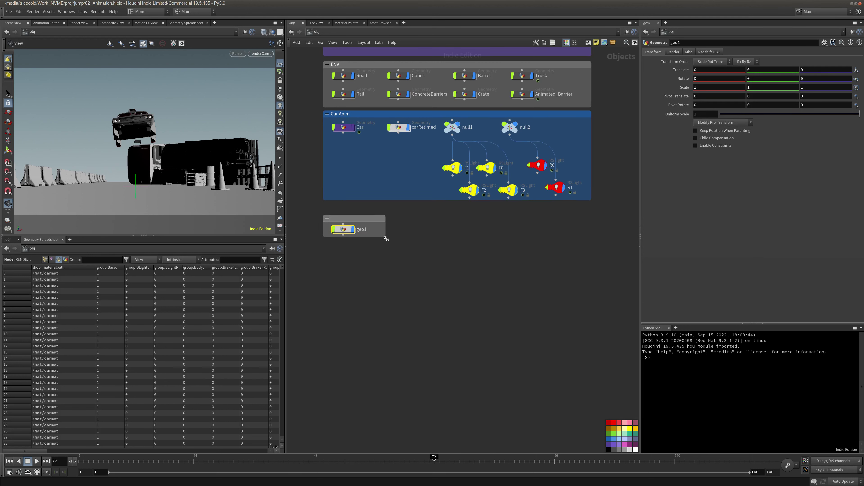
{"action": "left_click_drag", "start_coordinate": [386, 239], "coordinate": [592, 281]}
{"action": "double_click", "coordinate": [348, 217]}
{"action": "type", "text": "Pyro Sims"}
{"action": "key", "text": "Return"}
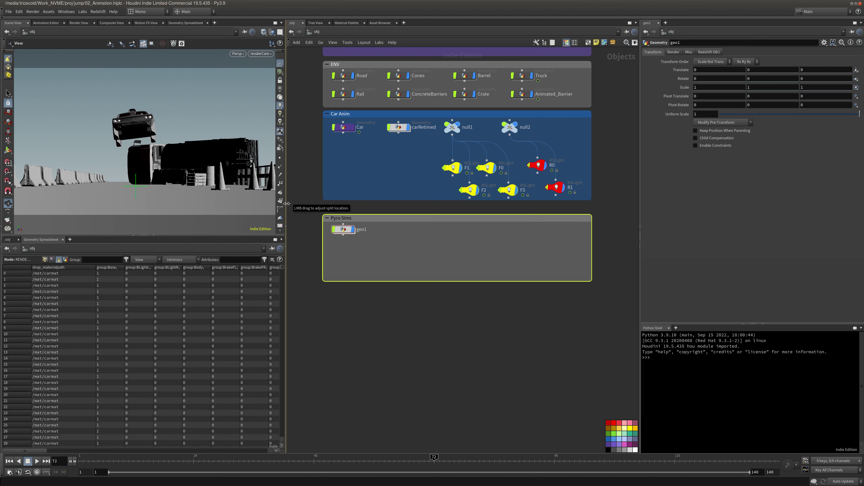
Shift the geometry node slightly down inside the Pyro Sims box and move the box closer to Car Anim.
{"action": "left_click_drag", "start_coordinate": [345, 231], "coordinate": [349, 236]}
{"action": "left_click", "coordinate": [361, 235]}
{"action": "left_click", "coordinate": [397, 218]}
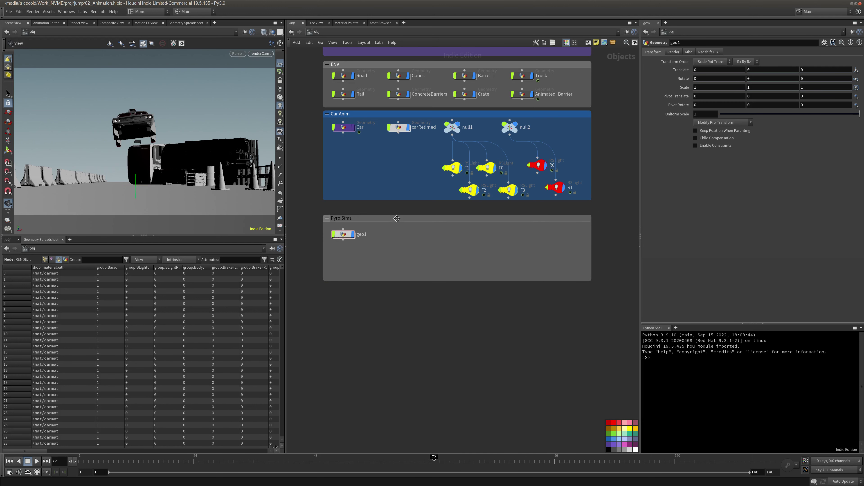
{"action": "left_click_drag", "start_coordinate": [397, 219], "coordinate": [396, 211]}
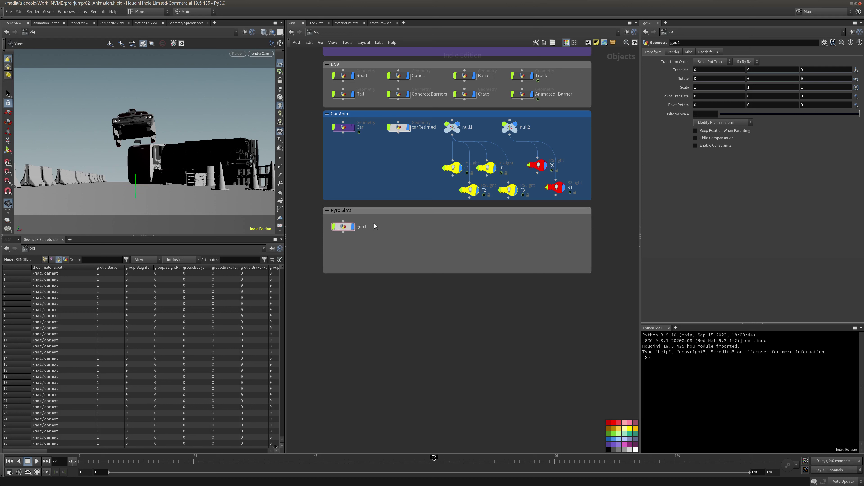
Rename the geometry object in the Pyro Sims box to Fire_Wall and enter its network.
{"action": "left_click", "coordinate": [363, 227]}
{"action": "type", "text": "Fire_Wall"}
{"action": "key", "text": "Return"}
{"action": "double_click", "coordinate": [344, 227]}
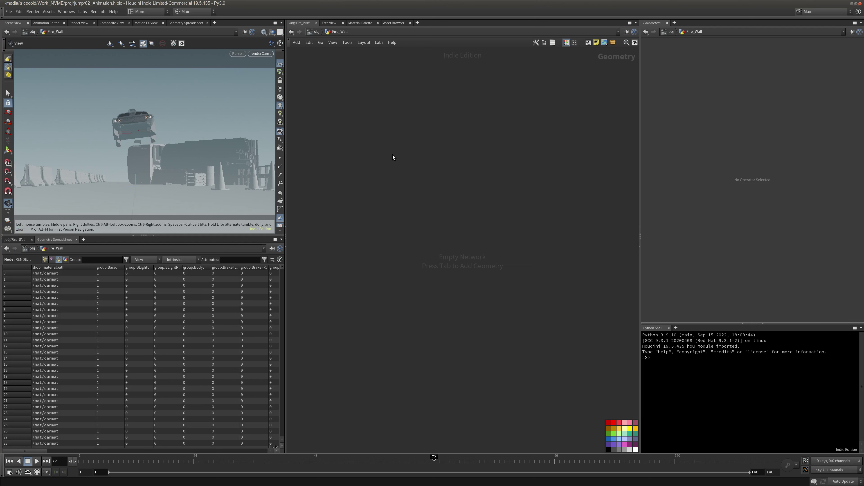
Add a Grid node to the empty Fire_Wall network.
{"action": "key", "text": "Tab"}
{"action": "mouse_move", "coordinate": [439, 160]}
{"action": "left_click", "coordinate": [520, 158]}
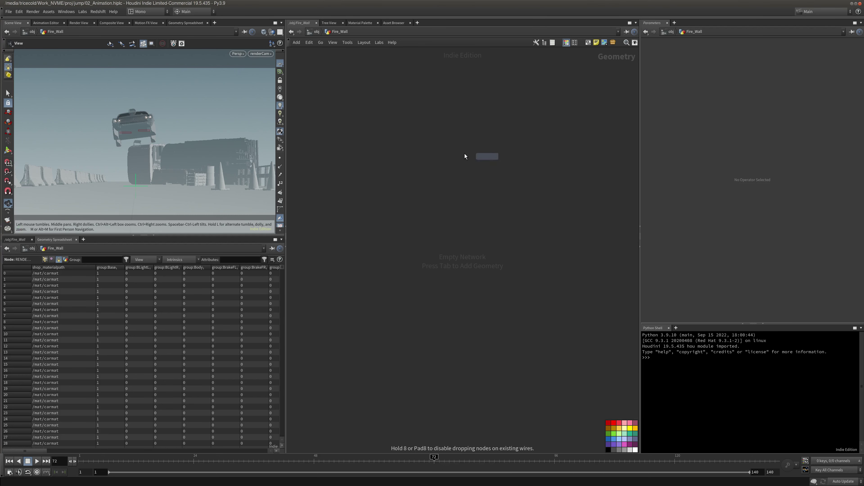
{"action": "left_click", "coordinate": [385, 133]}
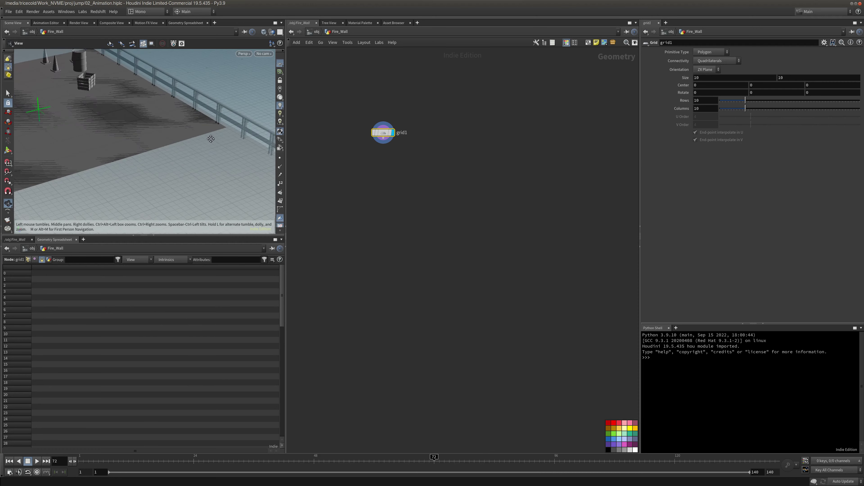
Set the grid's size to 17 by 7.2.
{"action": "left_click_drag", "start_coordinate": [99, 117], "coordinate": [119, 178]}
{"action": "middle_click_drag", "start_coordinate": [128, 157], "coordinate": [159, 154]}
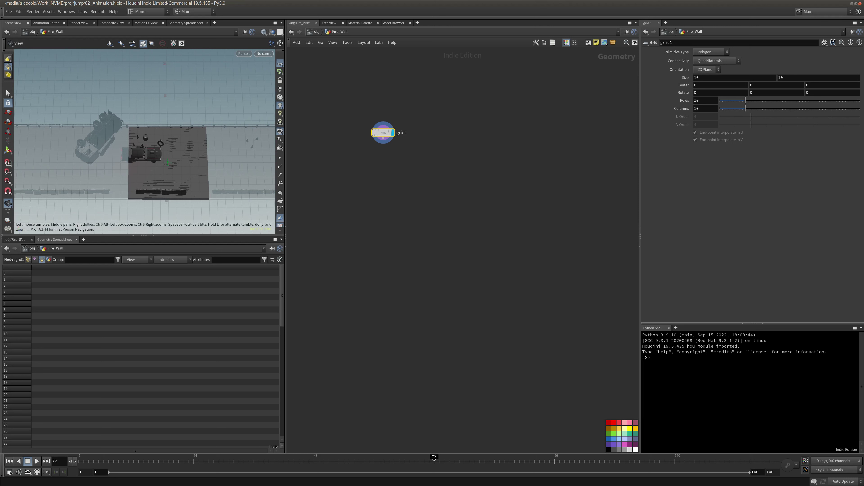
{"action": "left_click", "coordinate": [716, 80]}
{"action": "type", "text": "17"}
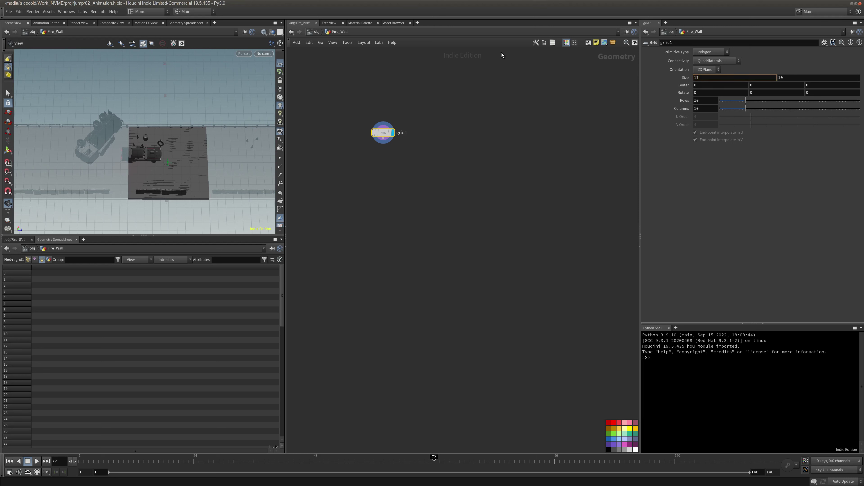
{"action": "key", "text": "Tab"}
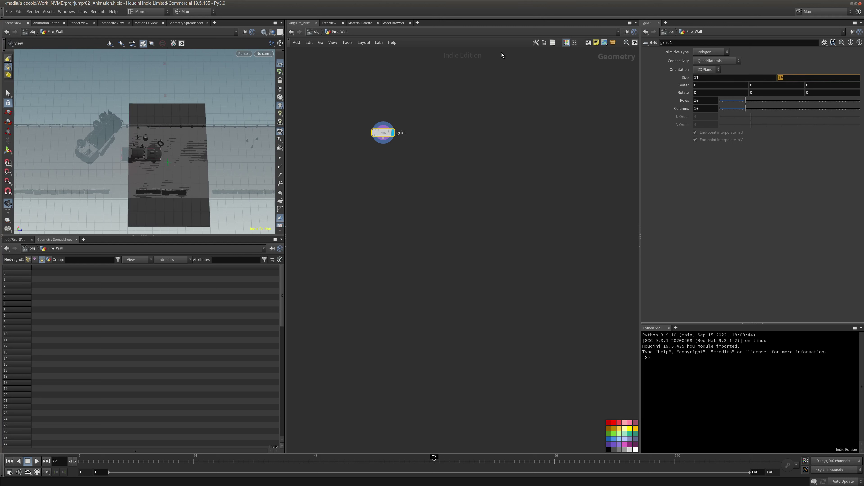
{"action": "type", "text": "7.2"}
{"action": "key", "text": "Tab"}
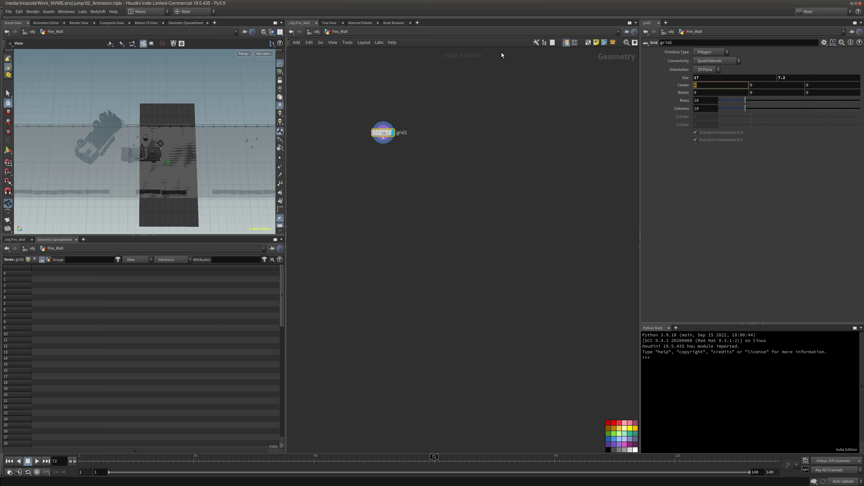
Set the Z value of the grid's center to -12 and check its placement on the road.
{"action": "key", "text": "Tab"}
{"action": "key", "text": "Tab"}
{"action": "key", "text": "Return"}
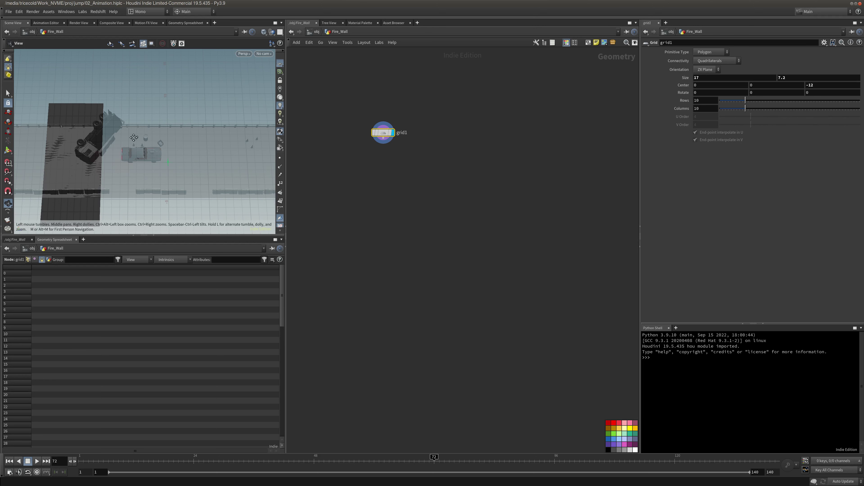
{"action": "middle_click_drag", "start_coordinate": [132, 137], "coordinate": [170, 134]}
{"action": "left_click_drag", "start_coordinate": [146, 160], "coordinate": [154, 129]}
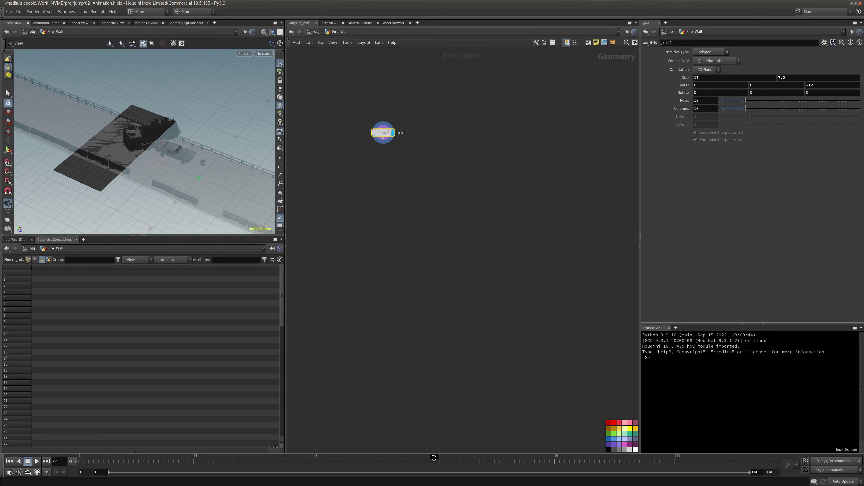
Add a Scatter node below the grid, connected to the grid's output, and display it.
{"action": "scroll", "coordinate": [339, 169], "scroll_direction": "up", "scroll_amount": 2}
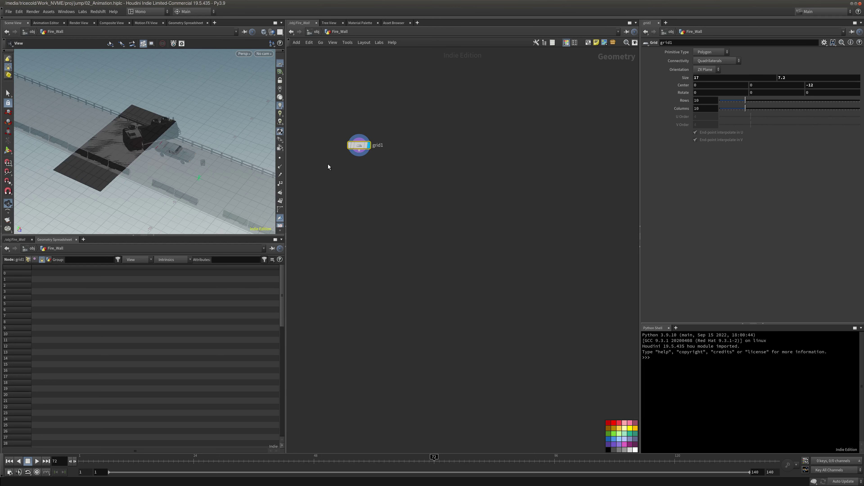
{"action": "key", "text": "Tab"}
{"action": "type", "text": "scatter"}
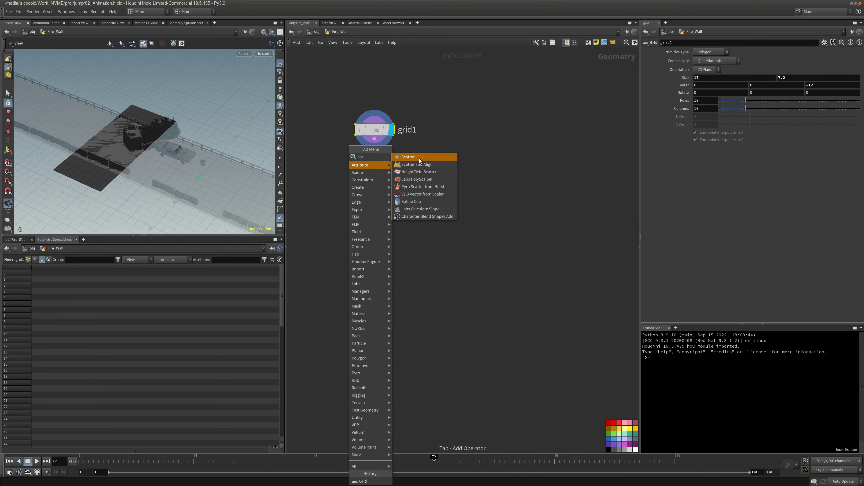
{"action": "key", "text": "Return"}
{"action": "left_click", "coordinate": [371, 172]}
{"action": "left_click_drag", "start_coordinate": [371, 170], "coordinate": [375, 139]}
{"action": "left_click", "coordinate": [391, 179]}
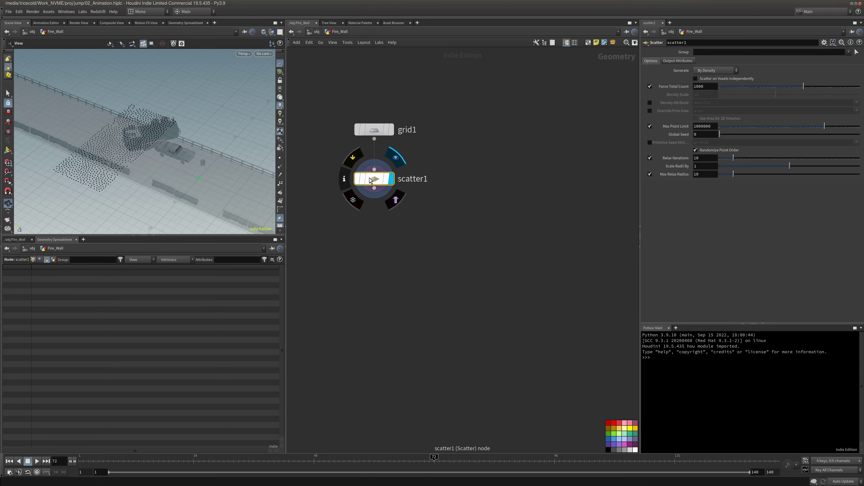
Disable Relax Iterations on the scatter and set Force Total Count to 50.
{"action": "left_click", "coordinate": [650, 158]}
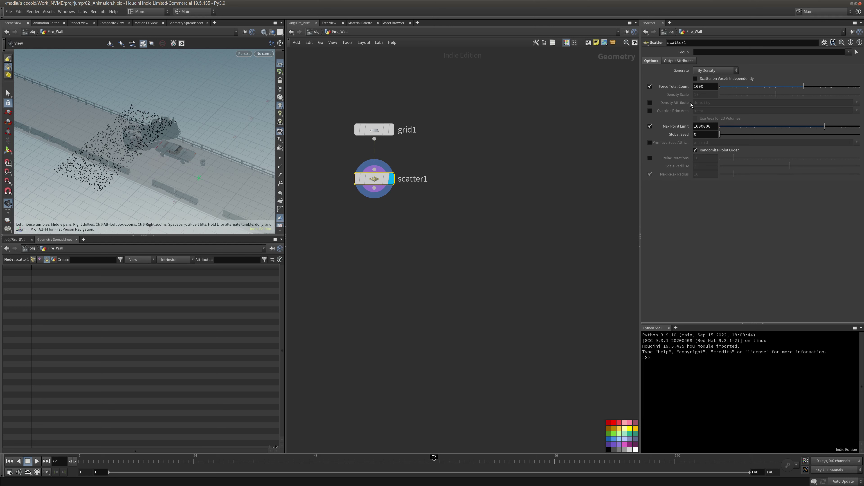
{"action": "double_click", "coordinate": [701, 86]}
{"action": "type", "text": "50"}
{"action": "key", "text": "Return"}
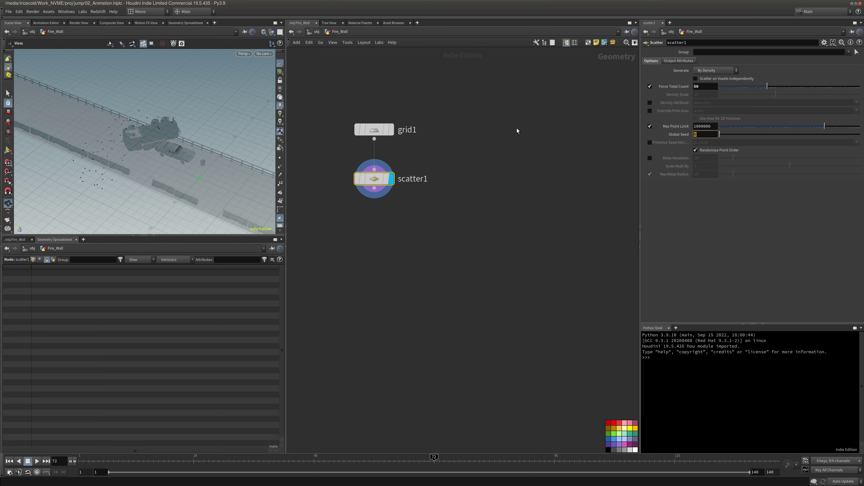
Set the scatter's Global Seed to $F, scrub the timeline to check the changing points, and return to frame 1.
{"action": "type", "text": "$F"}
{"action": "key", "text": "Return"}
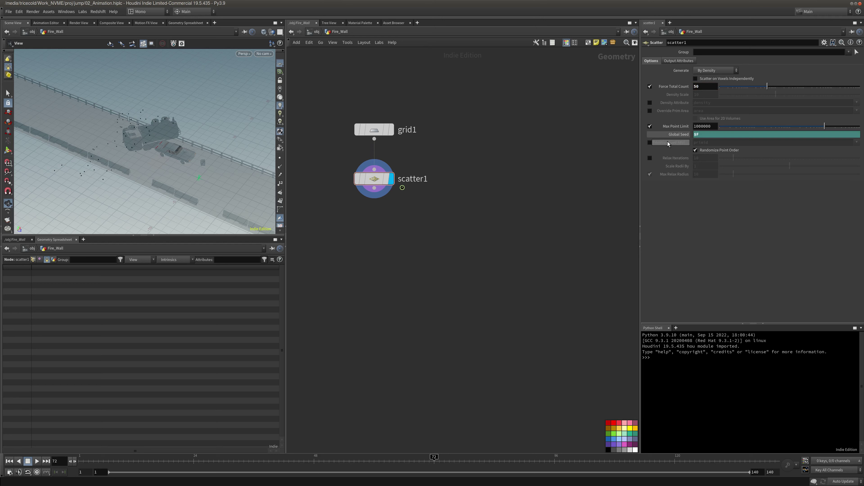
{"action": "left_click_drag", "start_coordinate": [134, 462], "coordinate": [329, 465]}
{"action": "key", "text": "Up"}
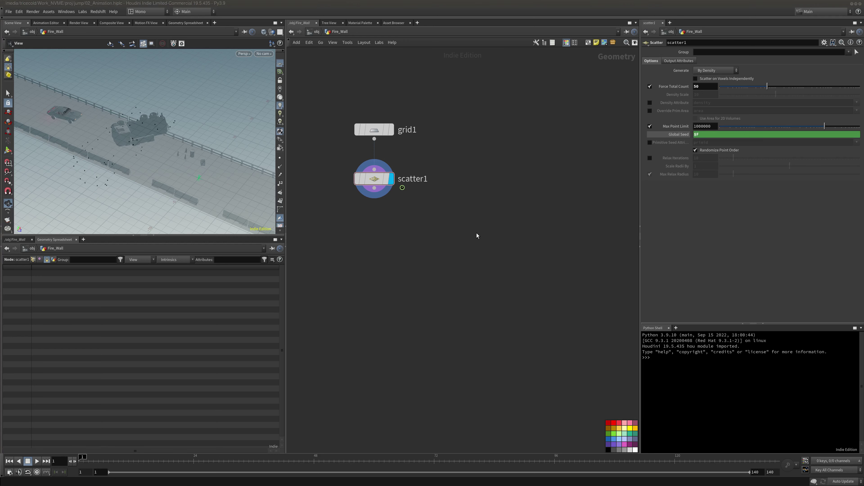
Add a Pyro Burst Source node beneath the scatter, leaving a gap for other nodes between them.
{"action": "key", "text": "Tab"}
{"action": "type", "text": "pyrobu"}
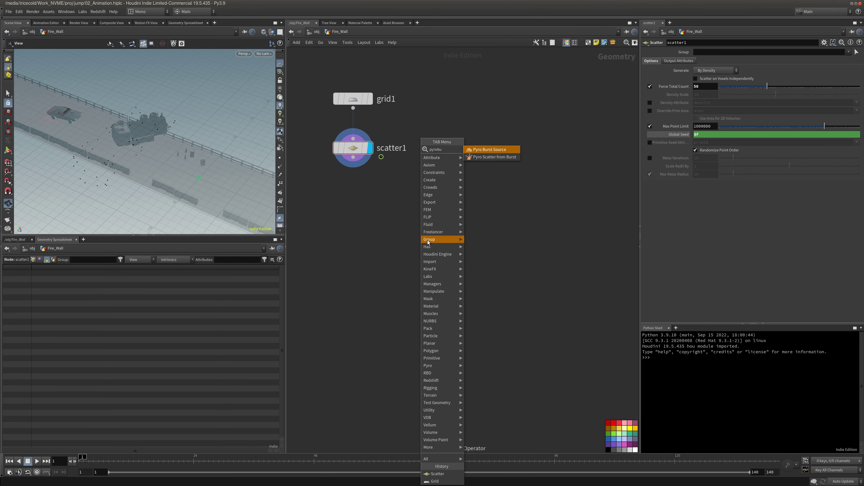
{"action": "left_click", "coordinate": [494, 150]}
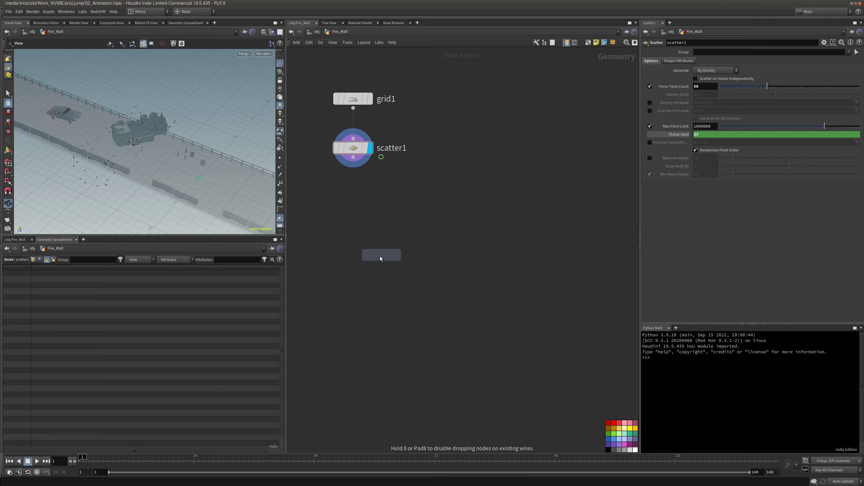
{"action": "left_click", "coordinate": [356, 261]}
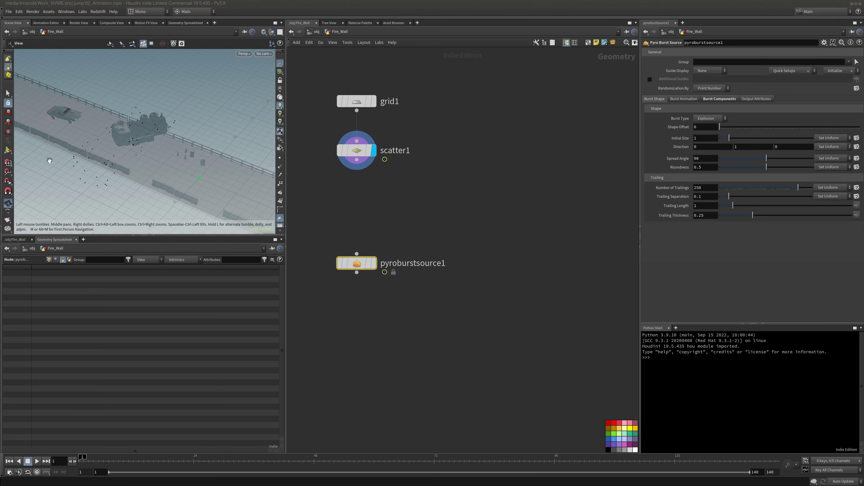
{"action": "middle_click_drag", "start_coordinate": [418, 226], "coordinate": [422, 201]}
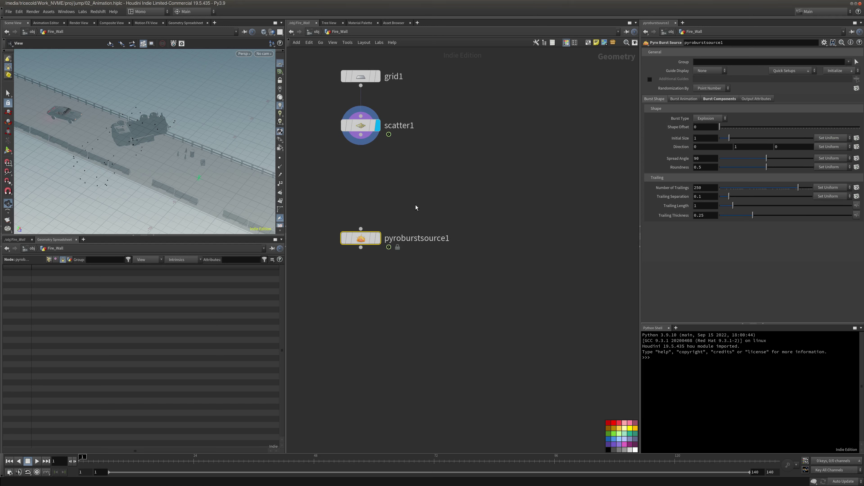
{"action": "left_click_drag", "start_coordinate": [364, 238], "coordinate": [365, 254]}
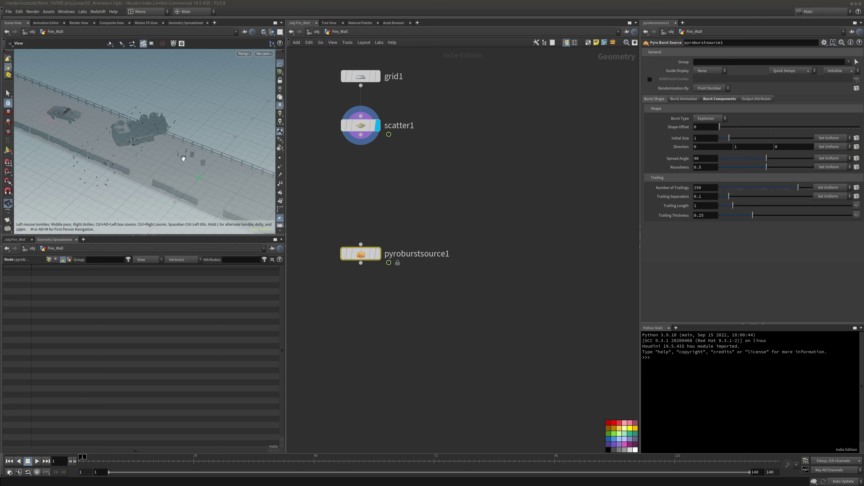
{"action": "mouse_move", "coordinate": [390, 203]}
{"action": "middle_mouse_down"}
{"action": "mouse_move", "coordinate": [364, 199]}
{"action": "mouse_move", "coordinate": [396, 207]}
{"action": "middle_mouse_up"}
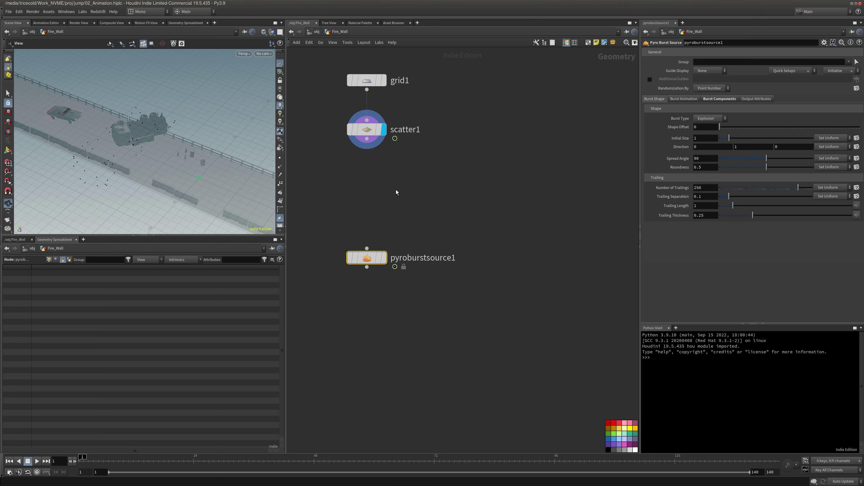
{"action": "middle_click_drag", "start_coordinate": [436, 184], "coordinate": [445, 167]}
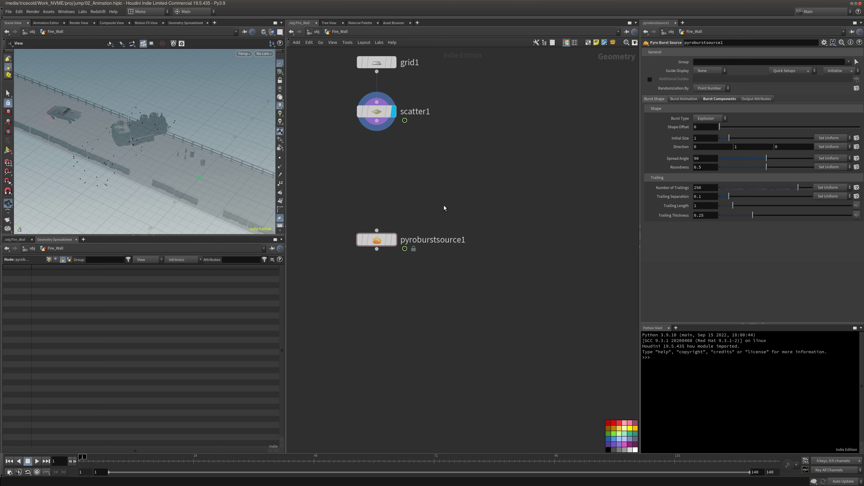
{"action": "middle_click_drag", "start_coordinate": [445, 205], "coordinate": [441, 210]}
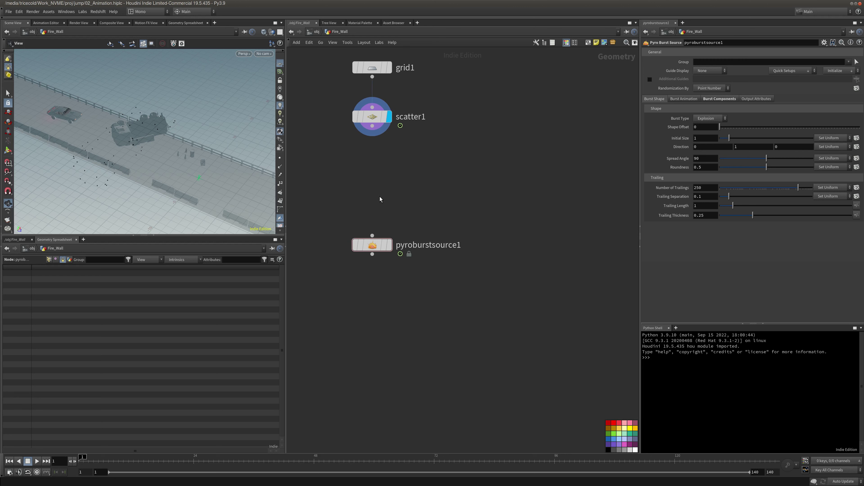
Set the burst source's Initial Size to Use Attribute and create a pscale adjust node for it.
{"action": "left_click", "coordinate": [832, 138]}
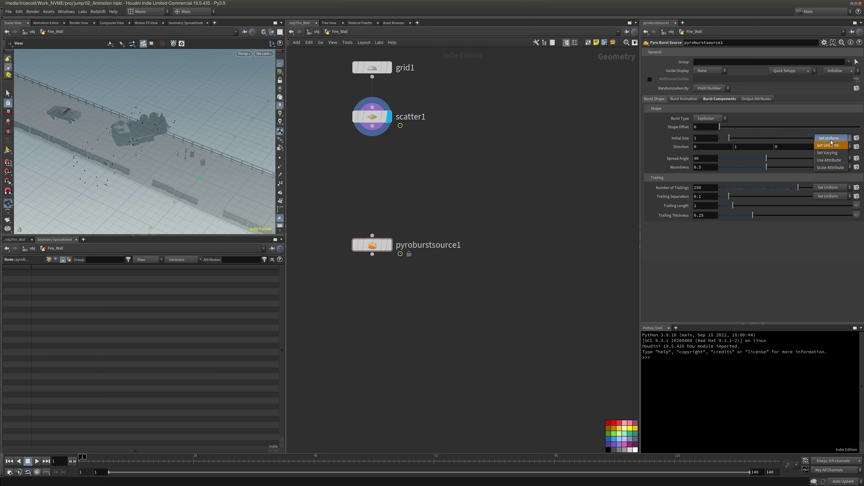
{"action": "left_click", "coordinate": [833, 161]}
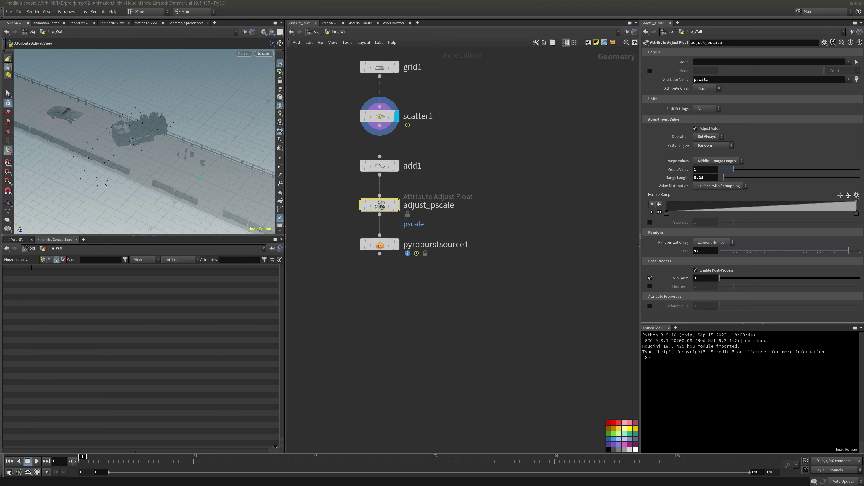
Delete the add and pscale adjust nodes, and connect the scatter's output to the Pyro Burst Source.
{"action": "left_click_drag", "start_coordinate": [464, 150], "coordinate": [308, 193]}
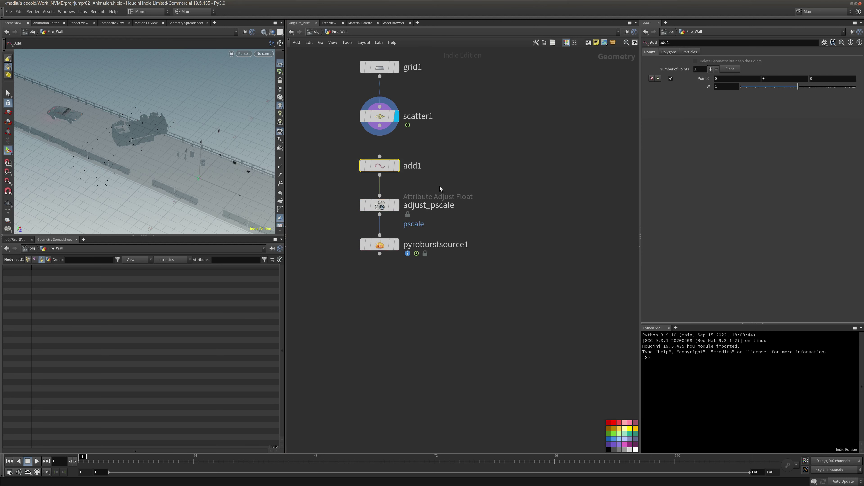
{"action": "key", "text": "Delete"}
{"action": "left_click_drag", "start_coordinate": [354, 231], "coordinate": [359, 259]}
{"action": "left_click_drag", "start_coordinate": [356, 188], "coordinate": [401, 187]}
{"action": "left_click_drag", "start_coordinate": [357, 109], "coordinate": [360, 241]}
{"action": "left_click", "coordinate": [402, 187]}
{"action": "key", "text": "Delete"}
{"action": "left_click_drag", "start_coordinate": [466, 222], "coordinate": [316, 274]}
{"action": "left_click_drag", "start_coordinate": [363, 258], "coordinate": [358, 252]}
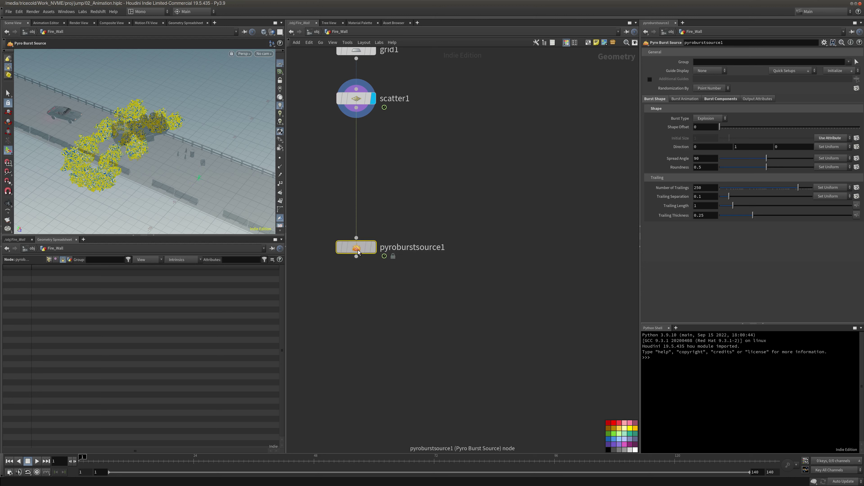
Display the Pyro Burst Source and create a pscale Attribute Adjust Float node from its Initial Size parameter.
{"action": "left_click", "coordinate": [377, 226]}
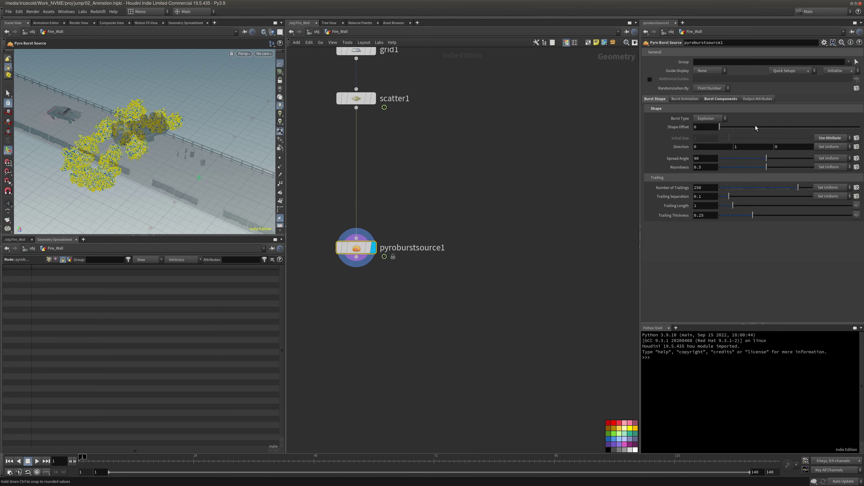
{"action": "left_click", "coordinate": [857, 138]}
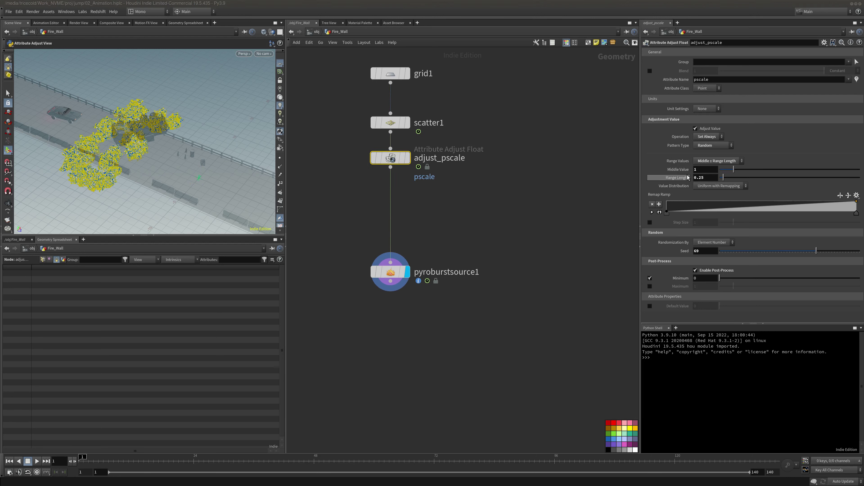
{"action": "left_click", "coordinate": [711, 169]}
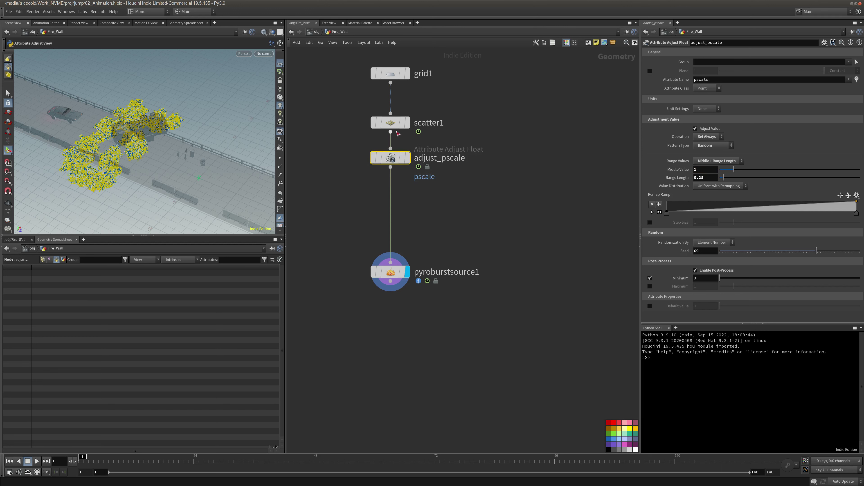
Display scatter1 and then adjust_pscale to compare their point attributes in the Geometry Spreadsheet.
{"action": "left_click", "coordinate": [407, 124]}
{"action": "left_click", "coordinate": [393, 127]}
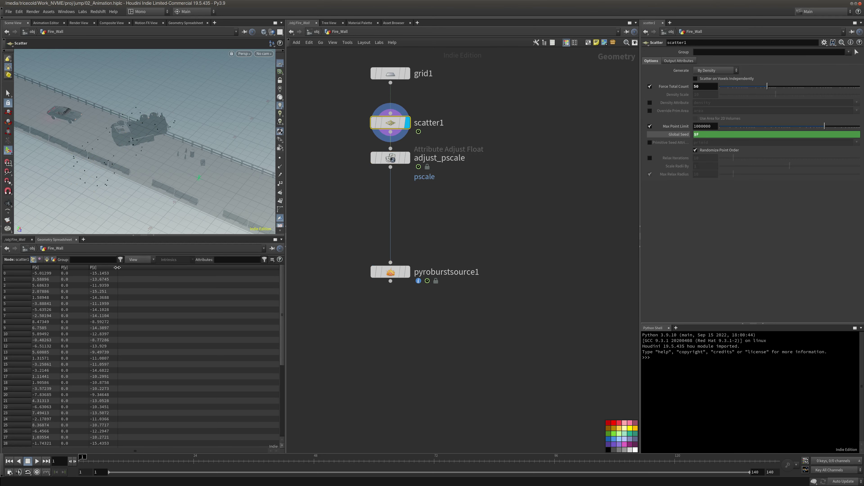
{"action": "left_click", "coordinate": [409, 159]}
{"action": "left_click", "coordinate": [392, 160]}
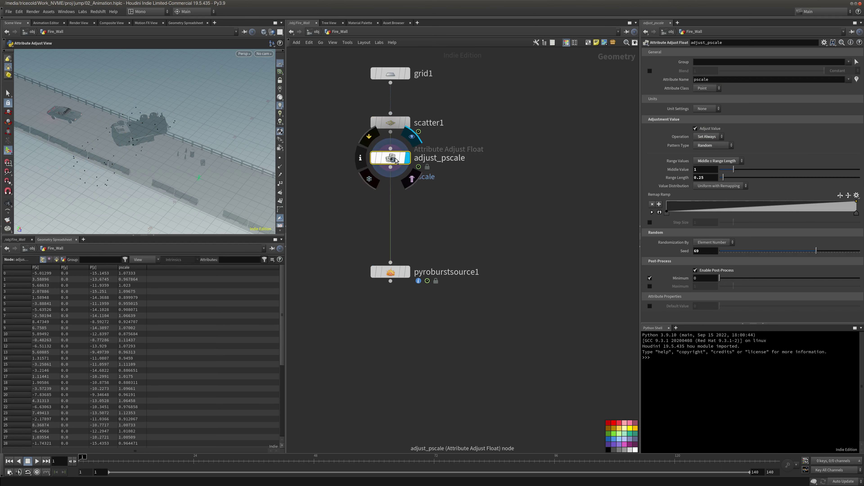
Set the Middle Value of adjust_pscale to 0.65 and its Seed to 49.
{"action": "double_click", "coordinate": [702, 171]}
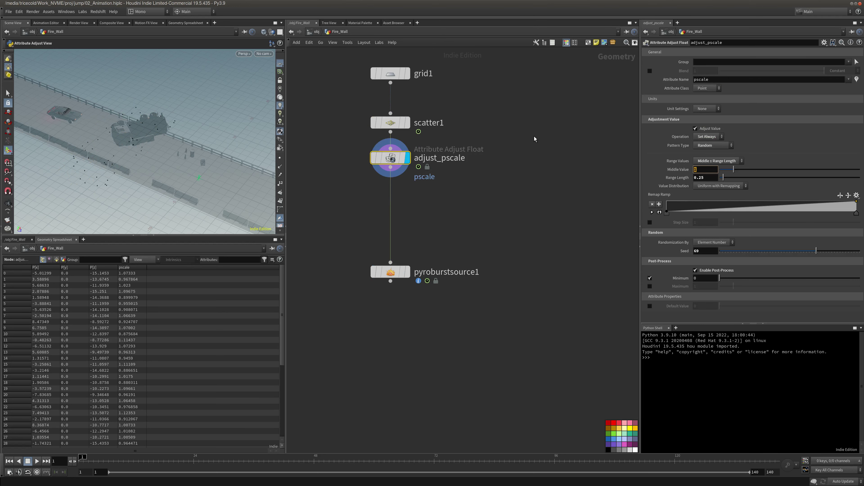
{"action": "type", "text": ".65"}
{"action": "key", "text": "Tab"}
{"action": "mouse_move", "coordinate": [720, 278]}
{"action": "left_mouse_down"}
{"action": "mouse_move", "coordinate": [737, 279]}
{"action": "mouse_move", "coordinate": [719, 279]}
{"action": "left_mouse_up"}
{"action": "left_click_drag", "start_coordinate": [816, 251], "coordinate": [788, 251]}
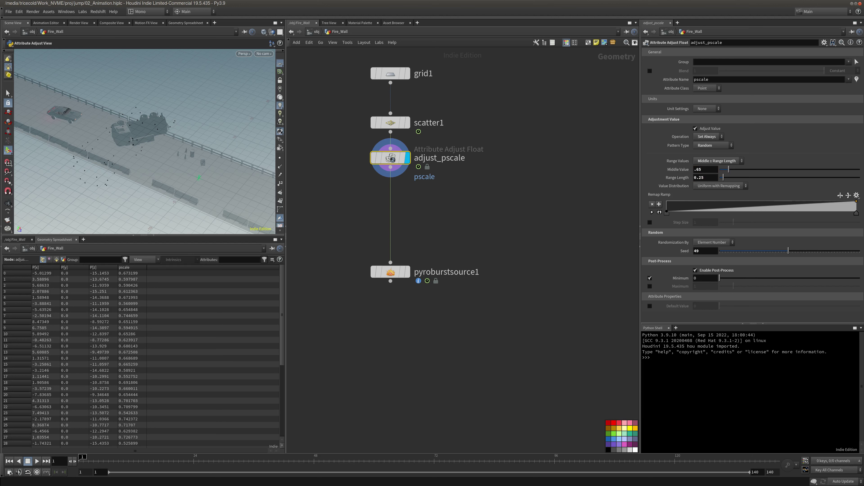
Create attribute adjust nodes for the Pyro Burst Source's Start Frame and Frame Duration parameters.
{"action": "left_click_drag", "start_coordinate": [477, 244], "coordinate": [296, 310]}
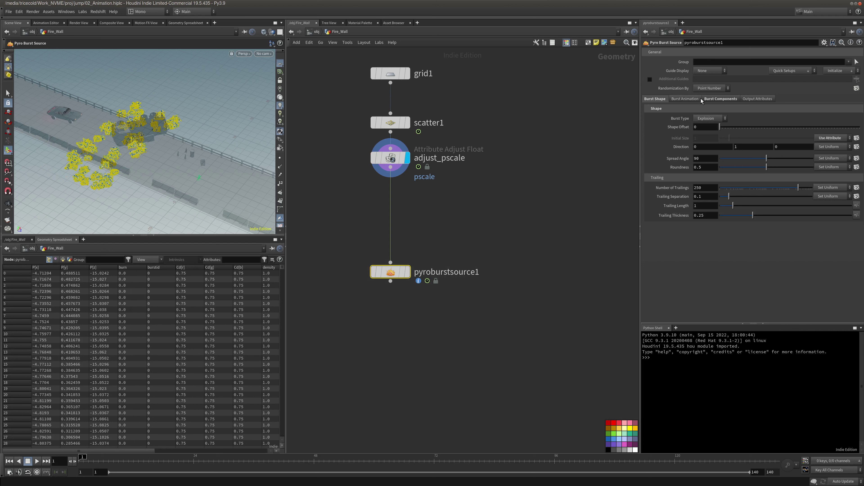
{"action": "left_click", "coordinate": [694, 99]}
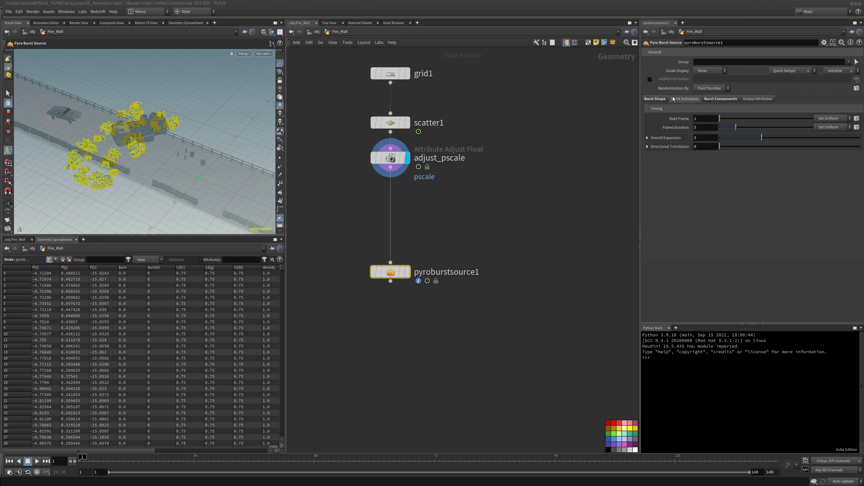
{"action": "left_click", "coordinate": [857, 118]}
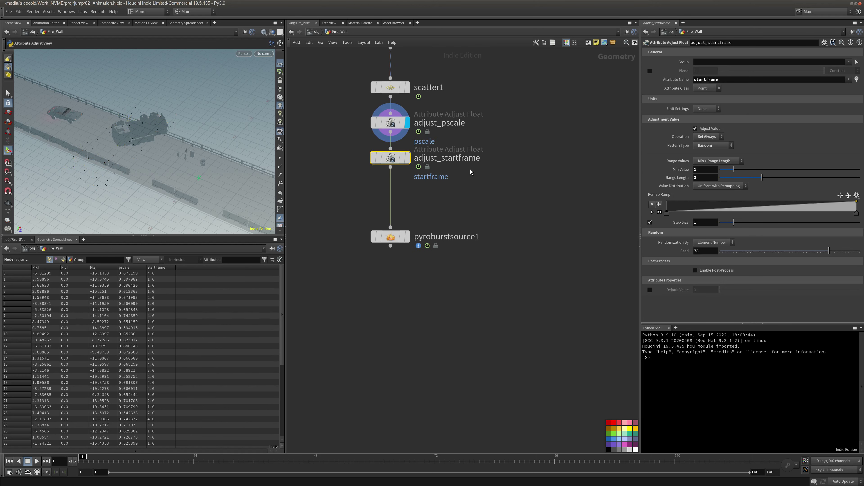
{"action": "mouse_move", "coordinate": [409, 178]}
{"action": "left_click_drag", "start_coordinate": [327, 210], "coordinate": [452, 271]}
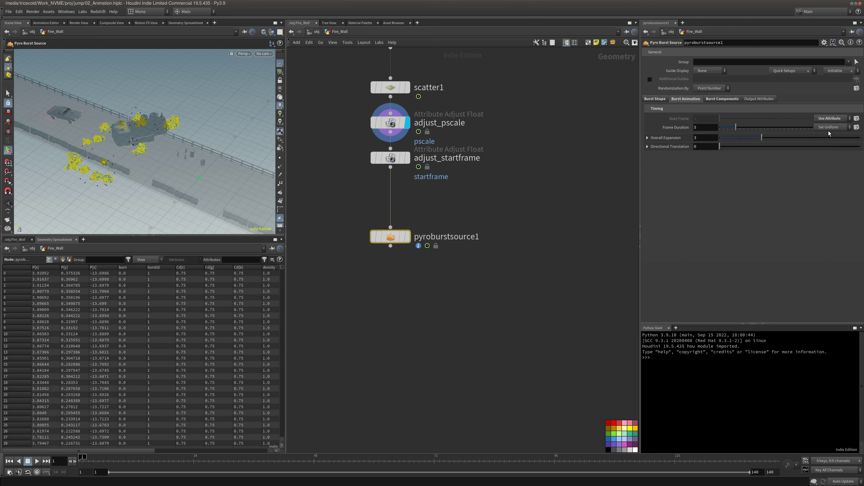
{"action": "left_click", "coordinate": [857, 127]}
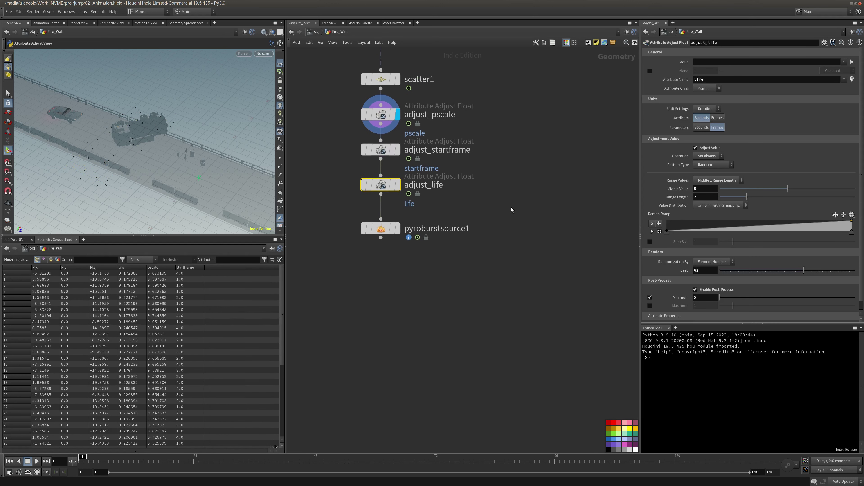
Space out the startframe adjust, life adjust and Pyro Burst Source nodes vertically in the network.
{"action": "left_click_drag", "start_coordinate": [383, 242], "coordinate": [383, 267]}
{"action": "left_click_drag", "start_coordinate": [382, 187], "coordinate": [383, 214]}
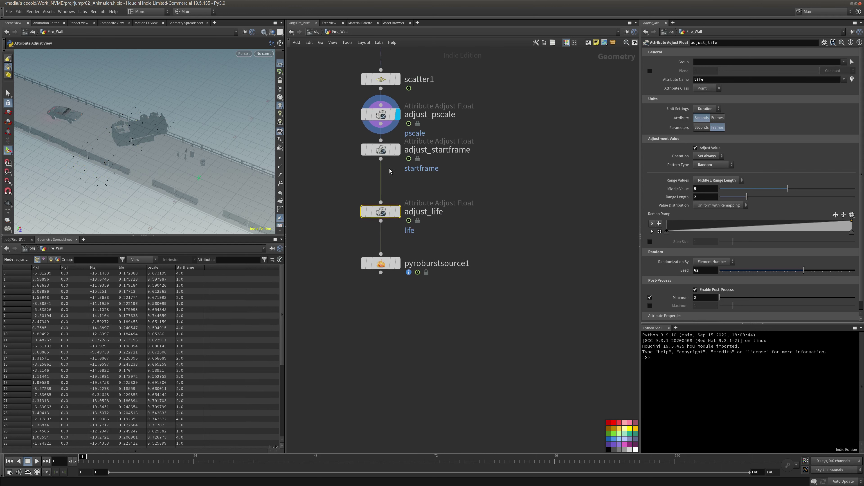
{"action": "left_click_drag", "start_coordinate": [385, 149], "coordinate": [386, 156]}
Review the burst source and adjust_life settings, and set the Range Length of adjust_startframe to 100.
{"action": "left_click_drag", "start_coordinate": [513, 246], "coordinate": [317, 297]}
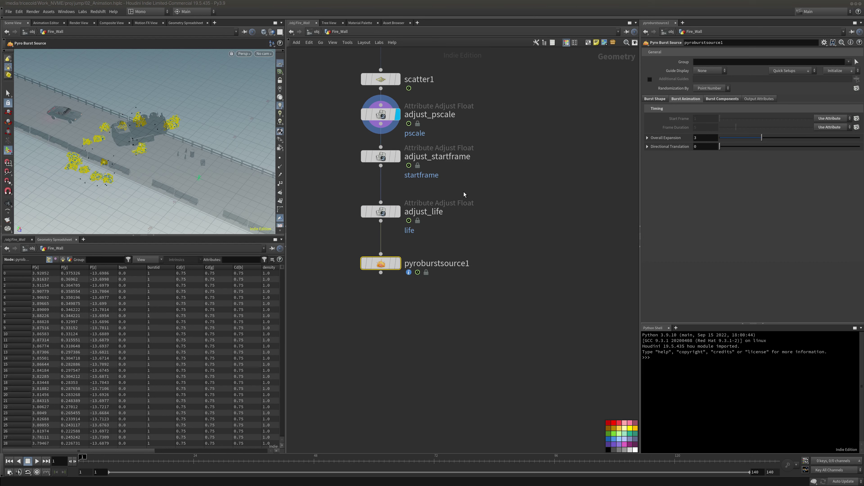
{"action": "left_click_drag", "start_coordinate": [463, 193], "coordinate": [324, 224]}
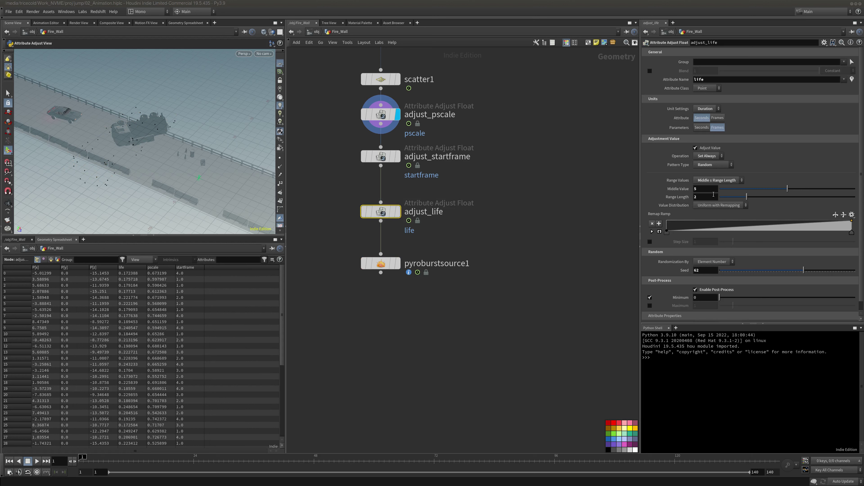
{"action": "left_click", "coordinate": [381, 156]}
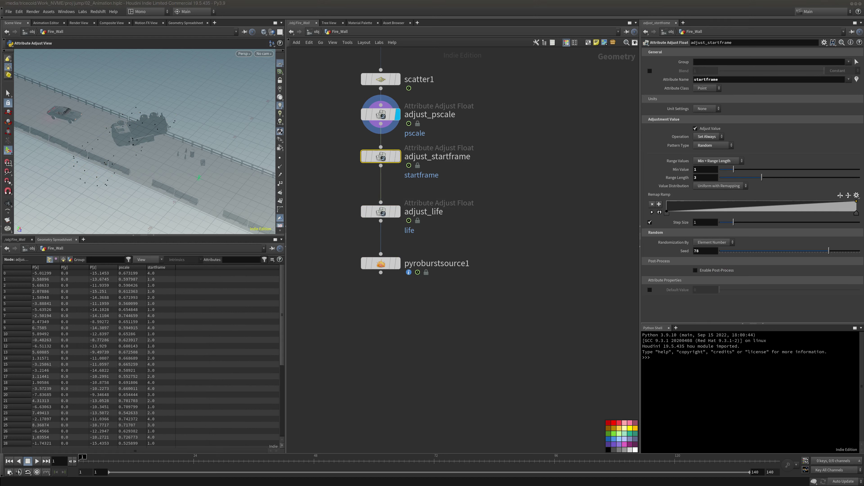
{"action": "left_click", "coordinate": [706, 178]}
{"action": "type", "text": "100"}
{"action": "key", "text": "Return"}
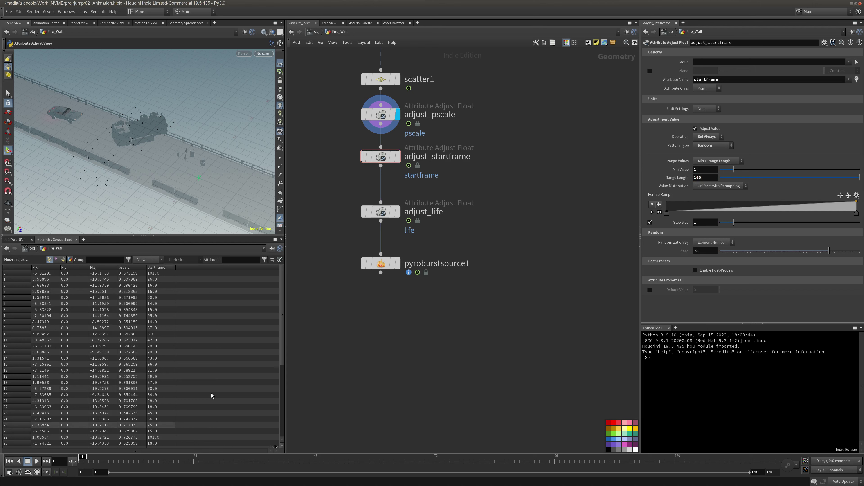
Display the Pyro Burst Source, play the animation to preview the bursts, and return to frame 1.
{"action": "left_click", "coordinate": [399, 266]}
{"action": "left_click", "coordinate": [37, 462]}
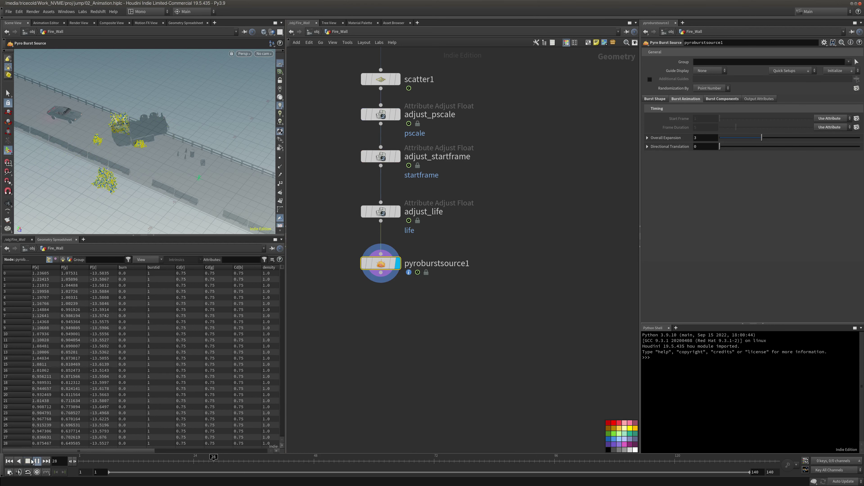
{"action": "left_click", "coordinate": [28, 461]}
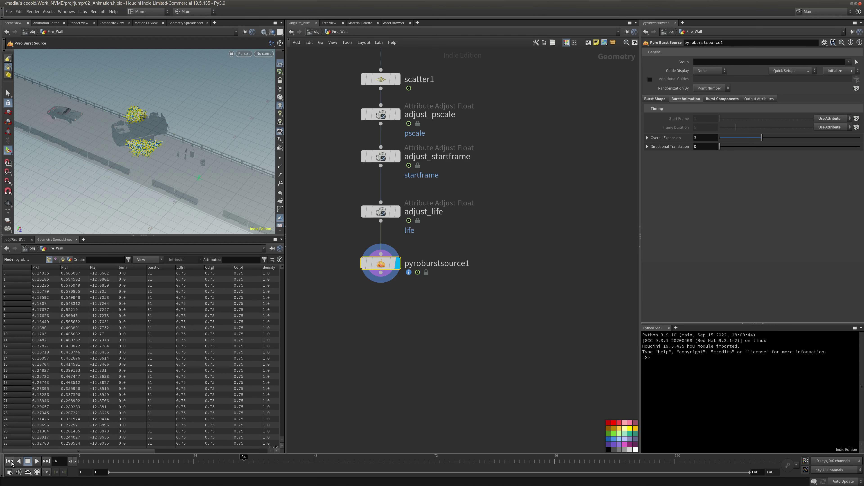
{"action": "left_click", "coordinate": [9, 462]}
Sort the points of adjust_startframe by startframe in the spreadsheet, and play the burst source up to frame 11.
{"action": "left_click", "coordinate": [378, 157]}
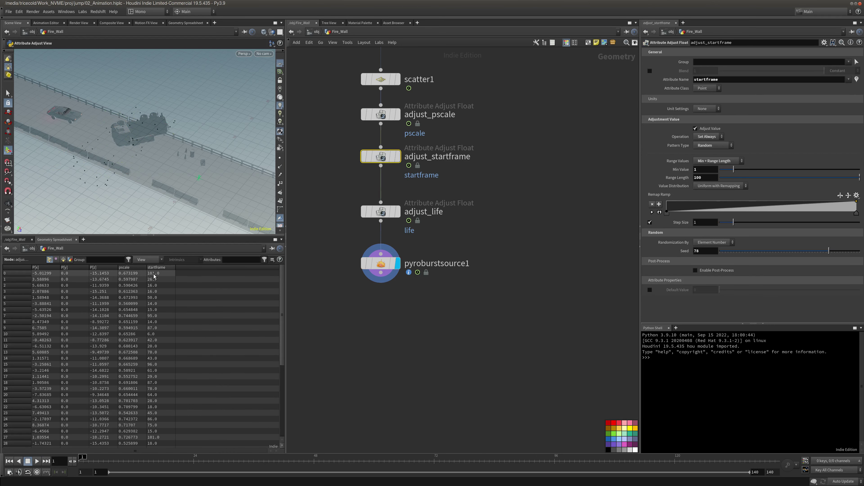
{"action": "left_click", "coordinate": [157, 267]}
{"action": "left_click", "coordinate": [383, 265]}
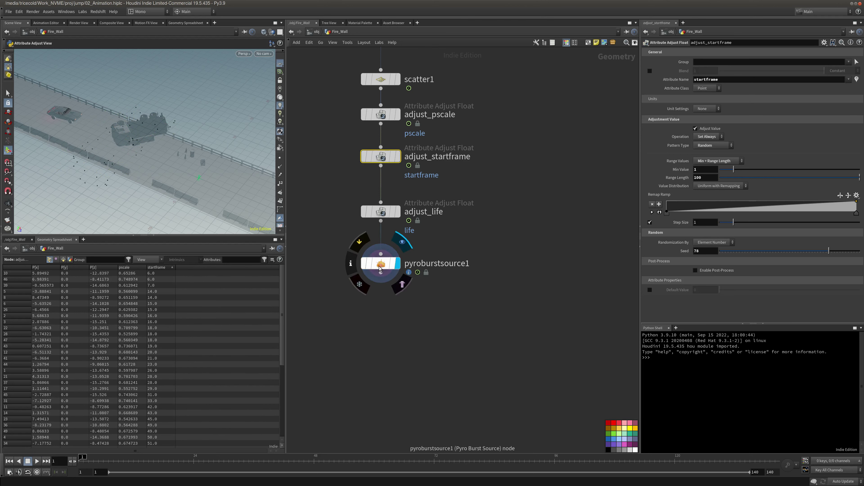
{"action": "left_click", "coordinate": [37, 461]}
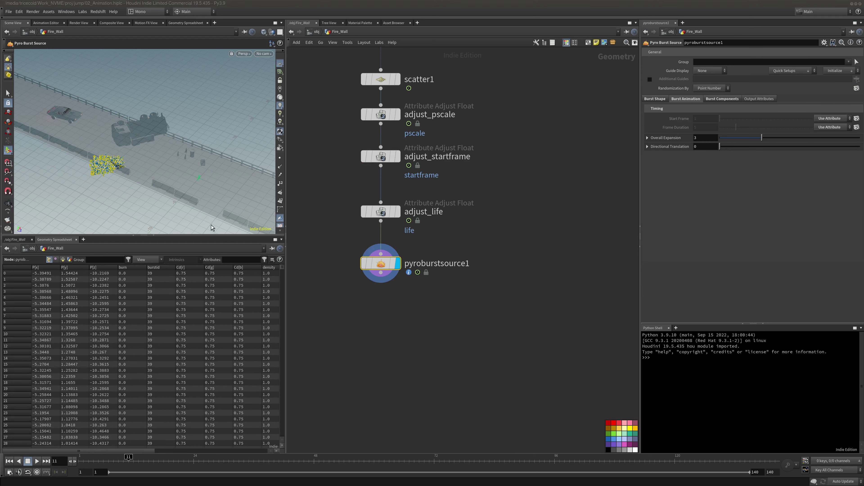
Set the Pyro Burst Source's Spread Angle to 35 in its burst shape settings.
{"action": "left_click", "coordinate": [655, 99]}
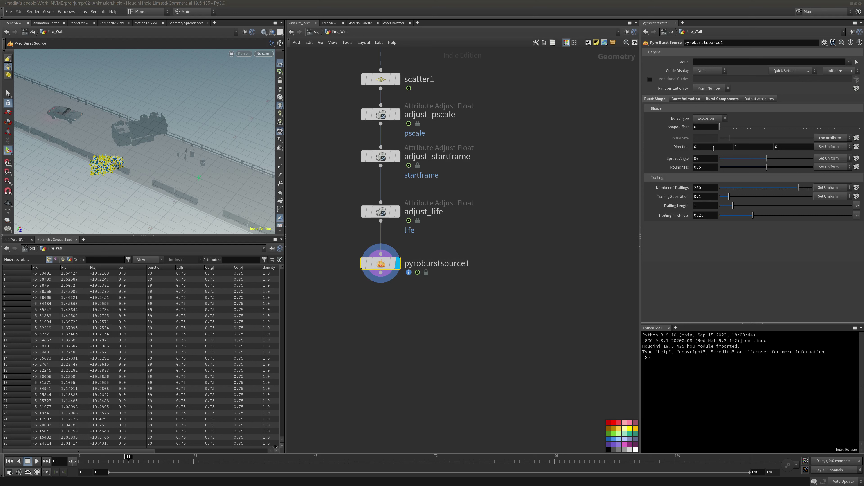
{"action": "double_click", "coordinate": [711, 158]}
{"action": "type", "text": "35"}
{"action": "key", "text": "Return"}
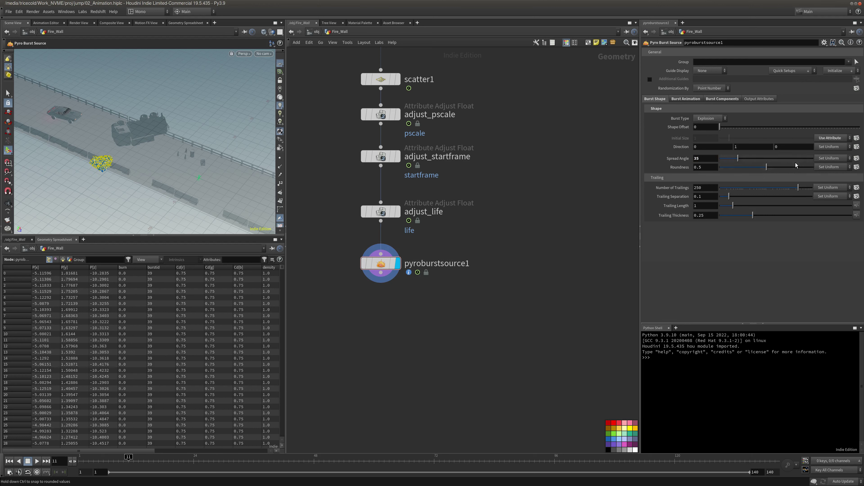
Switch both the Number of Trailings and the Direction of the burst to Set Varying.
{"action": "left_click", "coordinate": [835, 191]}
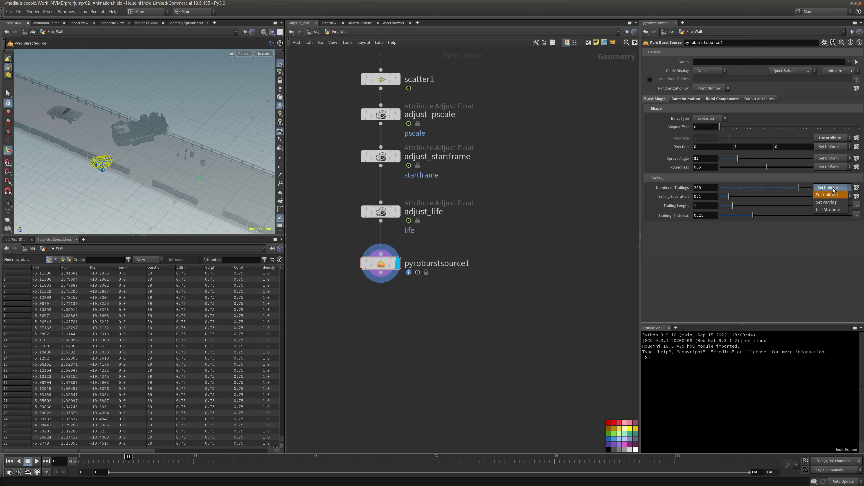
{"action": "left_click", "coordinate": [831, 198]}
{"action": "middle_click_drag", "start_coordinate": [606, 202], "coordinate": [590, 199]}
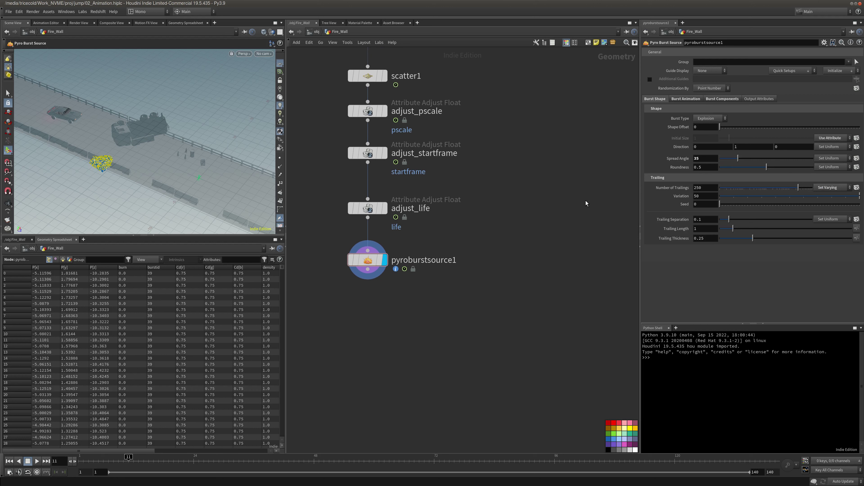
{"action": "middle_click_drag", "start_coordinate": [587, 202], "coordinate": [574, 194]}
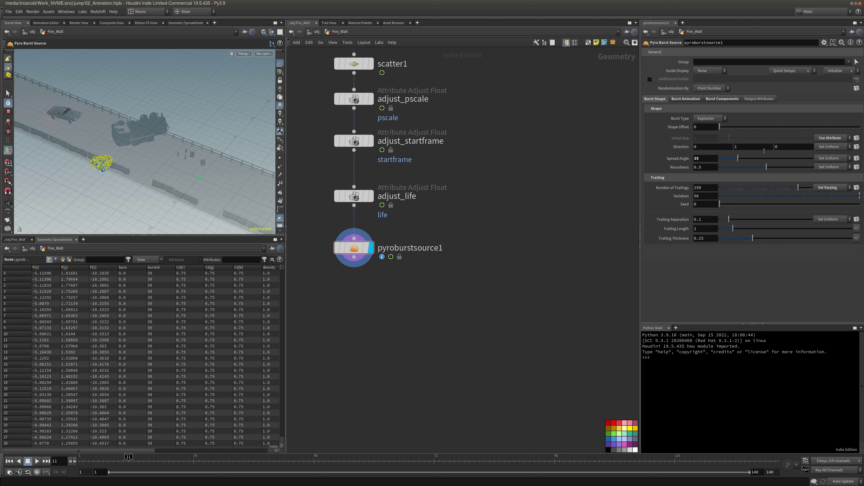
{"action": "left_click", "coordinate": [833, 147]}
{"action": "left_click", "coordinate": [833, 159]}
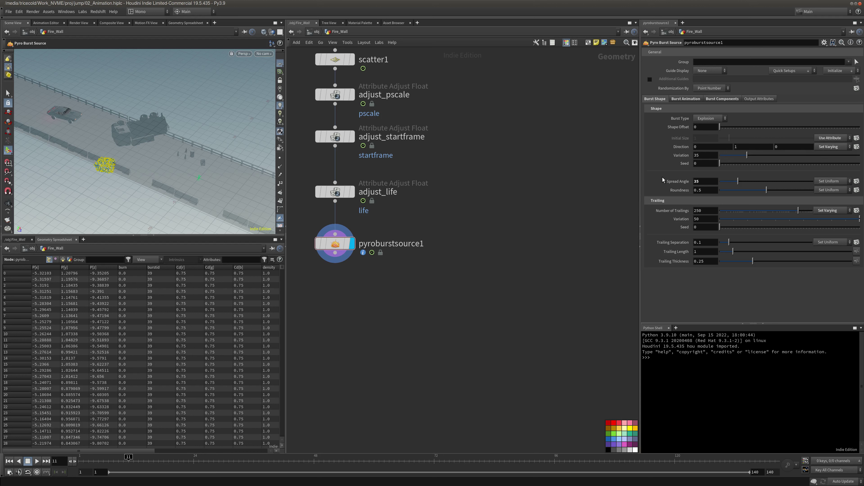
Set the burst's Spread Angle to 90 and switch it to Set Varying.
{"action": "type", "text": "90"}
{"action": "key", "text": "Return"}
{"action": "middle_click_drag", "start_coordinate": [573, 188], "coordinate": [557, 177]}
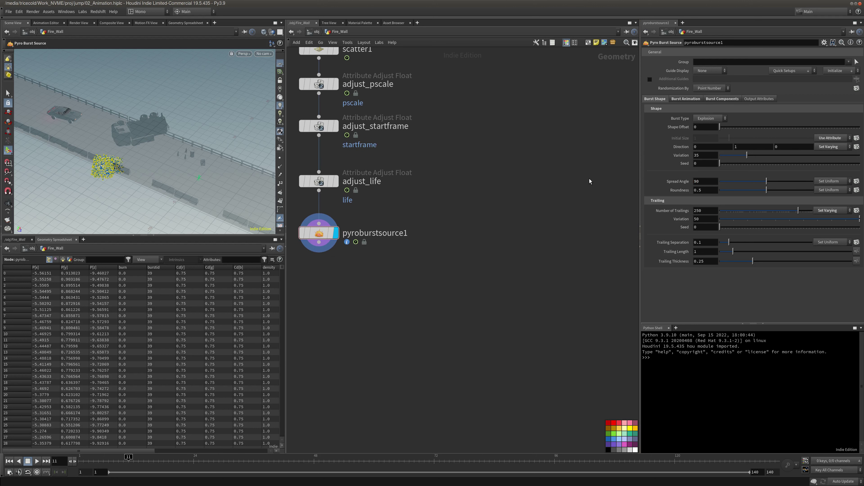
{"action": "left_click", "coordinate": [830, 181]}
{"action": "left_click", "coordinate": [830, 194]}
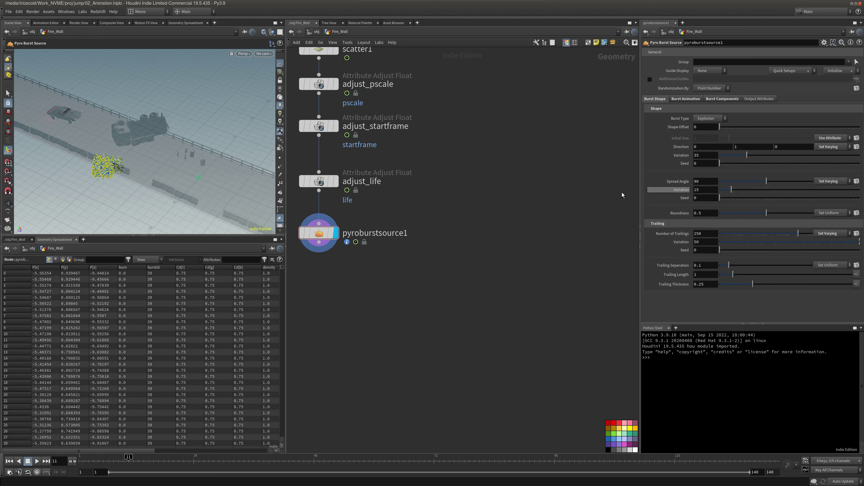
{"action": "middle_click_drag", "start_coordinate": [579, 208], "coordinate": [564, 194]}
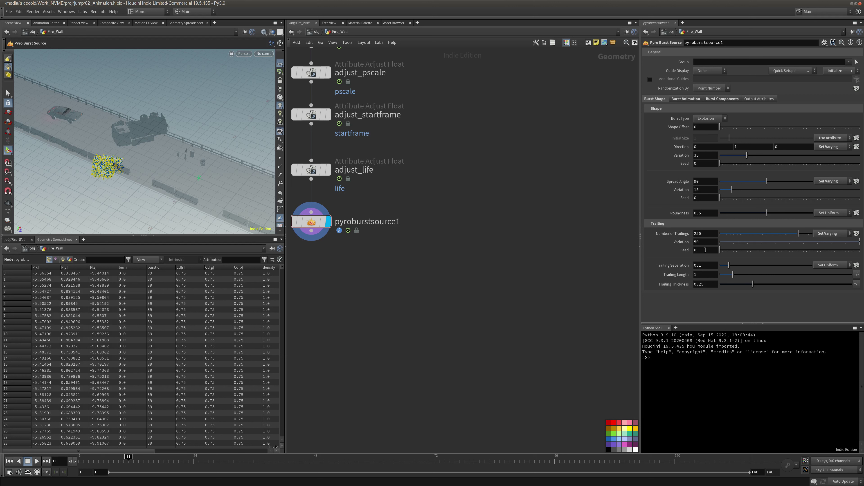
Switch the burst's Number of Trailings back to Set Uniform.
{"action": "double_click", "coordinate": [709, 243]}
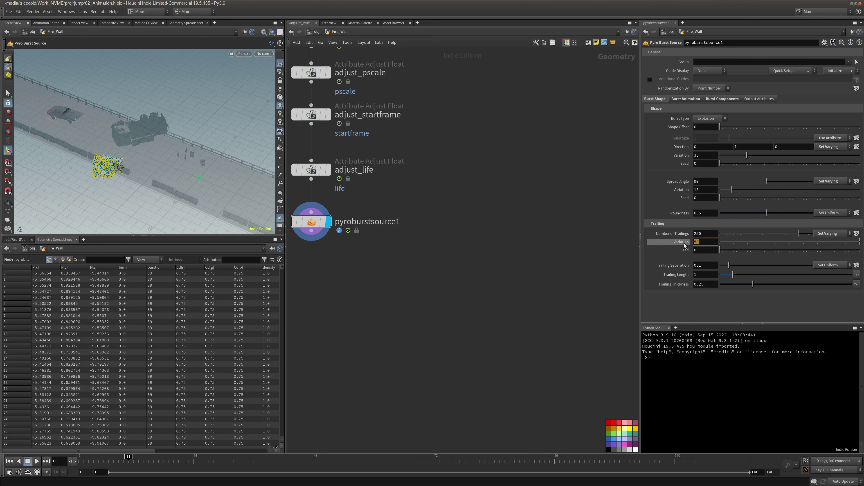
{"action": "left_click", "coordinate": [837, 236]}
{"action": "left_click", "coordinate": [830, 241]}
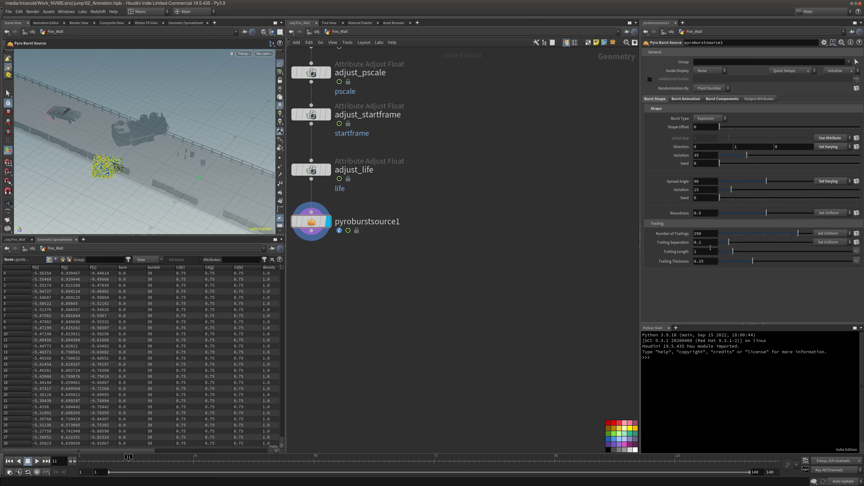
Set the burst's Trailing Separation to 0.117 and its Trailing Thickness to 0.327.
{"action": "type", "text": "17"}
{"action": "key", "text": "Return"}
{"action": "left_click", "coordinate": [699, 262]}
{"action": "left_click_drag", "start_coordinate": [699, 262], "coordinate": [704, 262]}
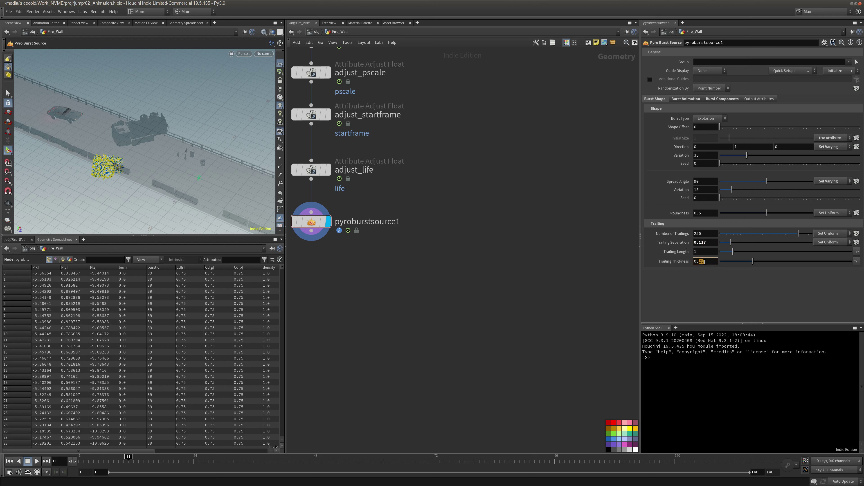
{"action": "type", "text": "327"}
{"action": "key", "text": "Return"}
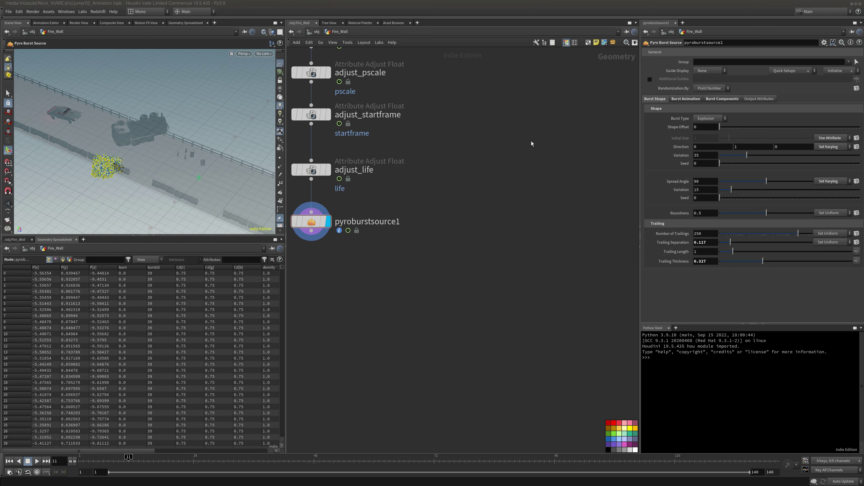
In the burst components, enable the Expansion Scale override for Source 2 (Temperature) and set it to 1.3.
{"action": "left_click", "coordinate": [718, 99]}
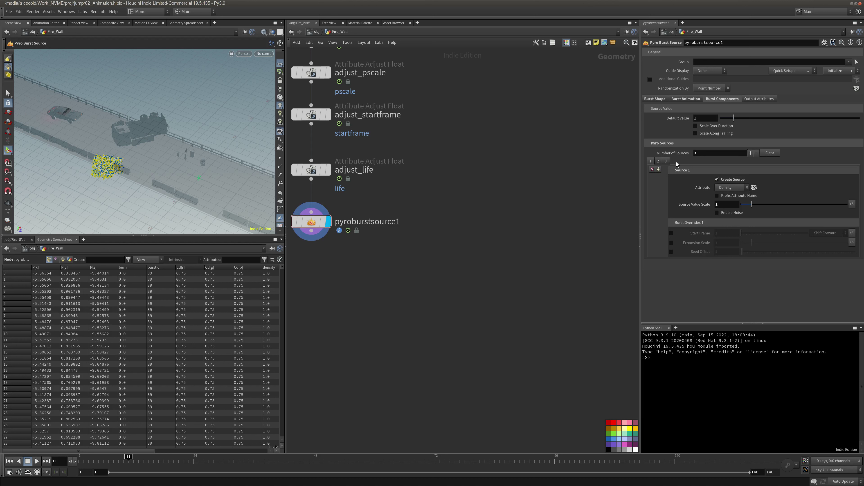
{"action": "left_click", "coordinate": [658, 161]}
{"action": "left_click", "coordinate": [666, 162]}
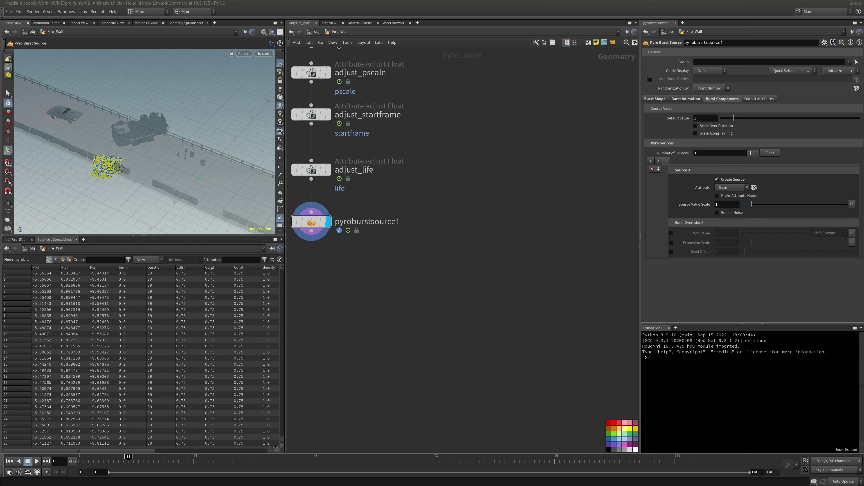
{"action": "left_click", "coordinate": [659, 161]}
{"action": "left_click", "coordinate": [671, 244]}
{"action": "left_click", "coordinate": [725, 244]}
{"action": "key", "text": "Return"}
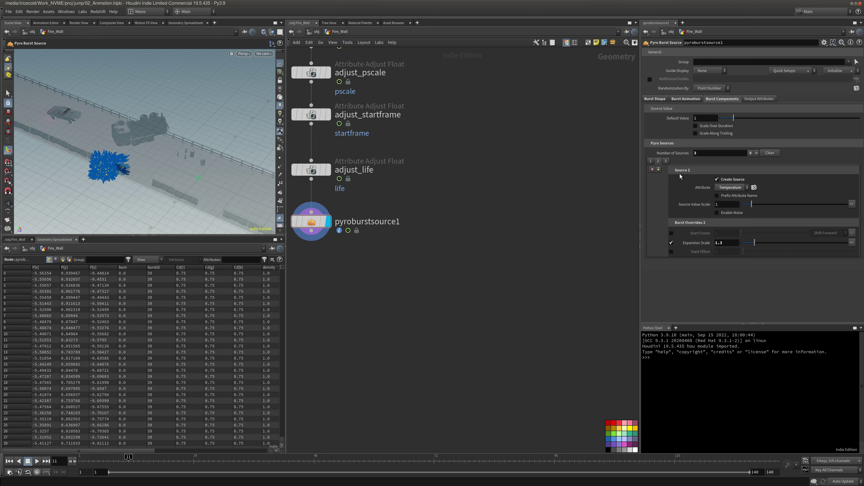
Enable the Expansion Scale override for Source 3 (Burn) and set it to 1.3.
{"action": "left_click", "coordinate": [666, 161]}
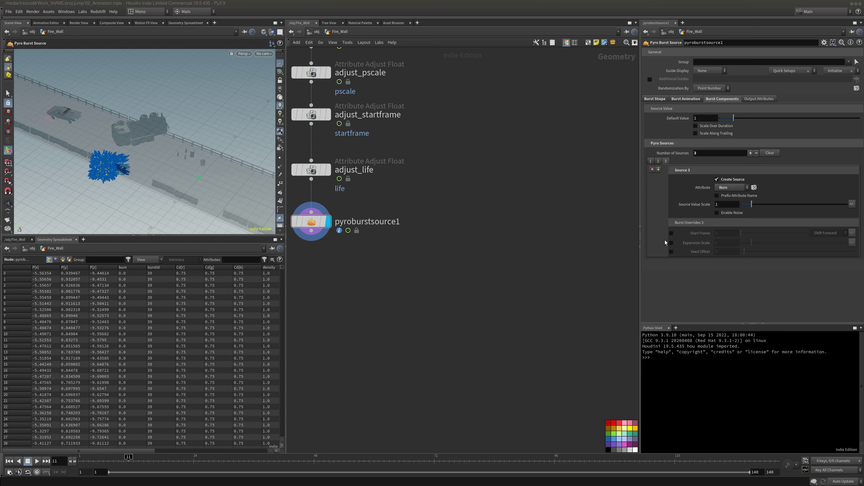
{"action": "left_click", "coordinate": [671, 242]}
{"action": "left_click", "coordinate": [725, 245]}
{"action": "type", "text": ".3"}
{"action": "key", "text": "Return"}
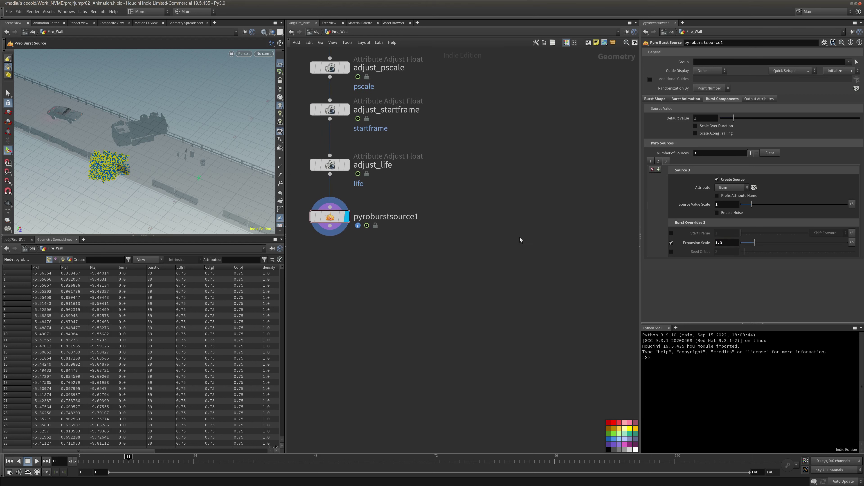
Auto-arrange the nodes of the Fire_Wall network and open the burst source's Output Attributes.
{"action": "key", "text": "h"}
{"action": "key", "text": "l"}
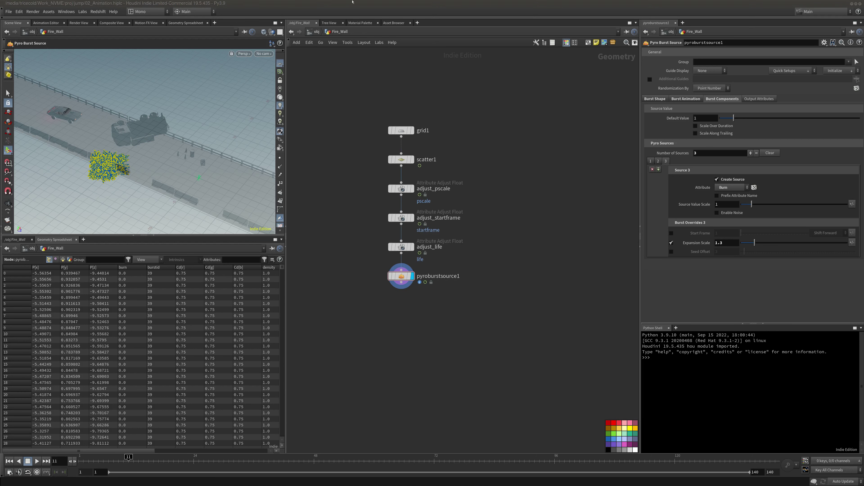
{"action": "left_click", "coordinate": [745, 99]}
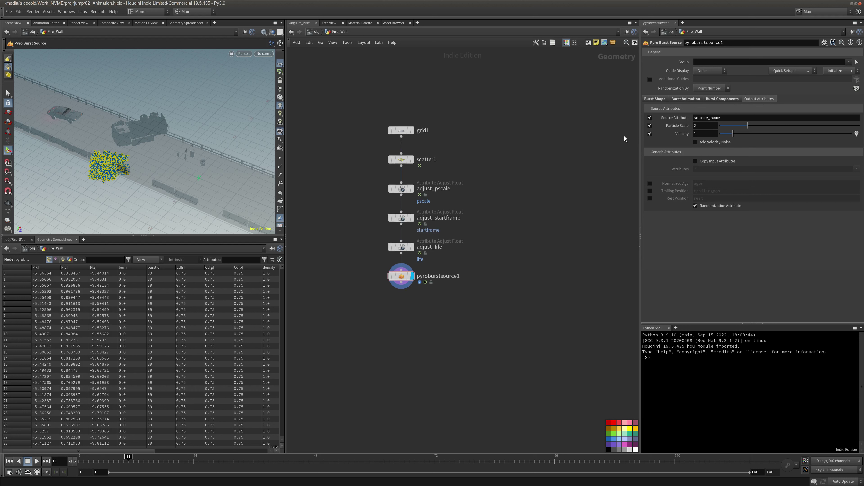
{"action": "middle_click_drag", "start_coordinate": [459, 223], "coordinate": [448, 204]}
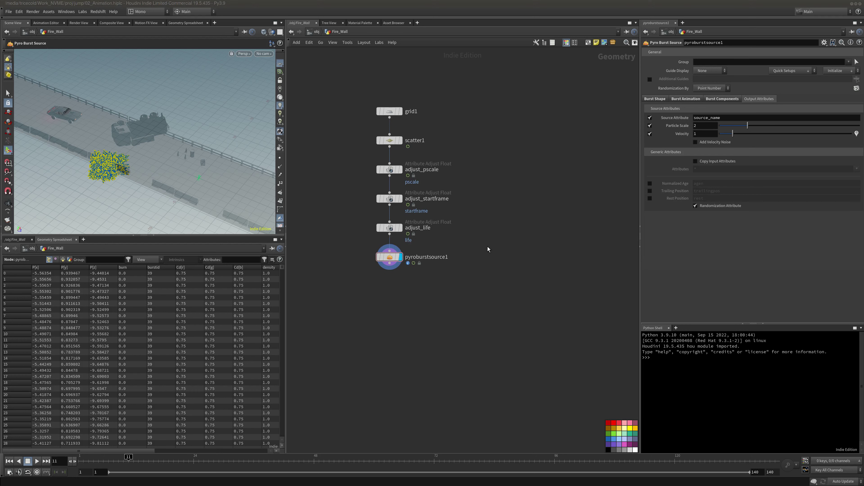
Add a Clip node below pyroburstsource1, connect the burst source to it and display its result.
{"action": "mouse_move", "coordinate": [129, 189]}
{"action": "left_mouse_down", "text": "alt"}
{"action": "mouse_move", "coordinate": [92, 181]}
{"action": "mouse_move", "coordinate": [133, 178]}
{"action": "left_mouse_up", "text": "alt"}
{"action": "key", "text": "Tab"}
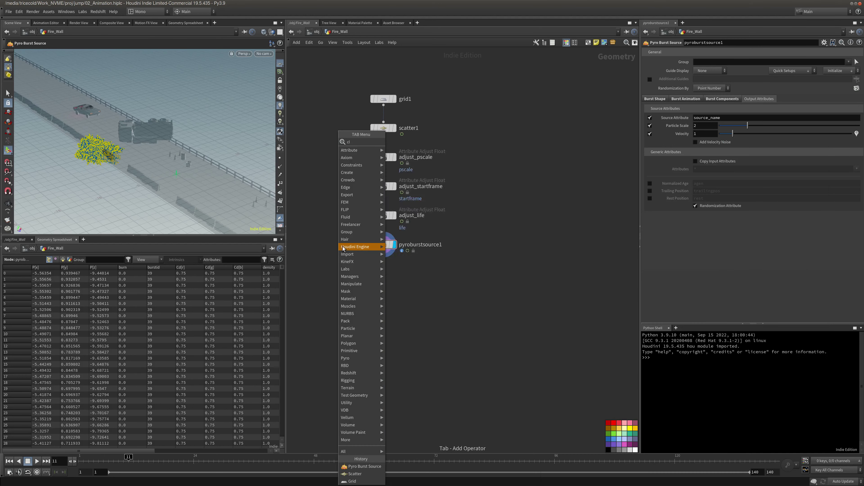
{"action": "type", "text": "cli"}
{"action": "left_click", "coordinate": [397, 142]}
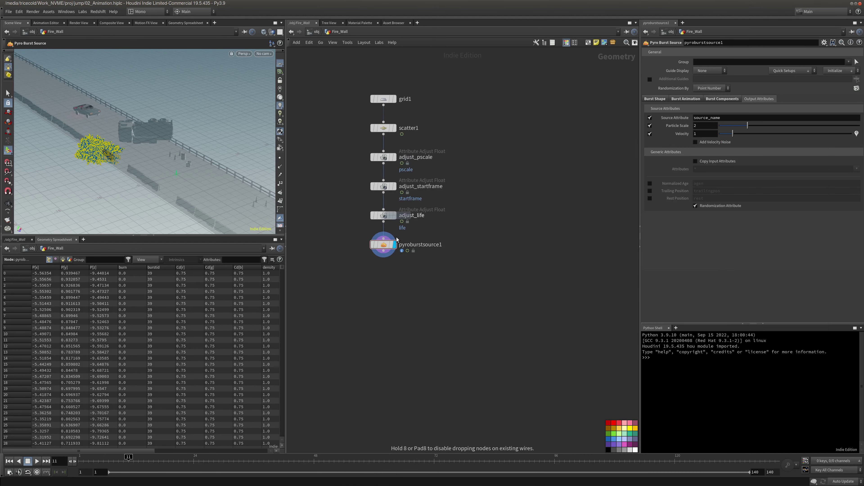
{"action": "left_click", "coordinate": [384, 281]}
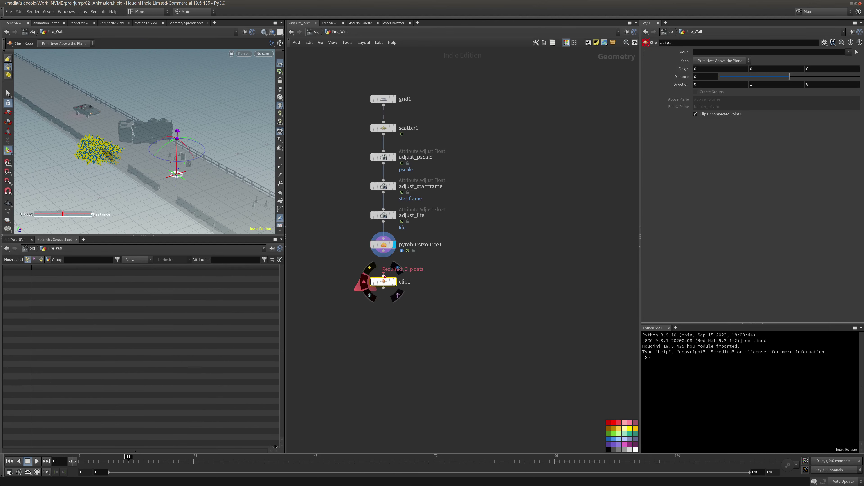
{"action": "left_click", "coordinate": [394, 282]}
{"action": "mouse_move", "coordinate": [90, 174]}
{"action": "left_mouse_down"}
{"action": "mouse_move", "coordinate": [95, 167]}
{"action": "mouse_move", "coordinate": [81, 188]}
{"action": "left_mouse_up"}
{"action": "middle_click_drag", "start_coordinate": [80, 189], "coordinate": [91, 166], "text": "alt"}
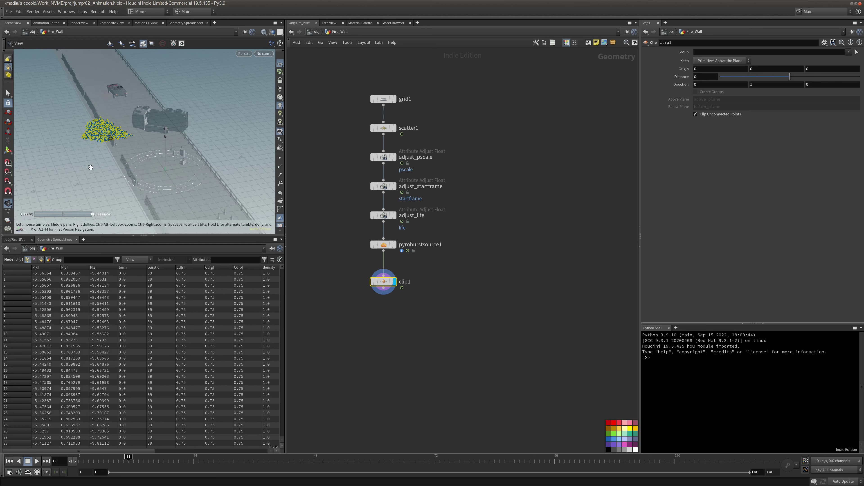
{"action": "right_click_drag", "start_coordinate": [90, 166], "coordinate": [139, 143], "text": "alt"}
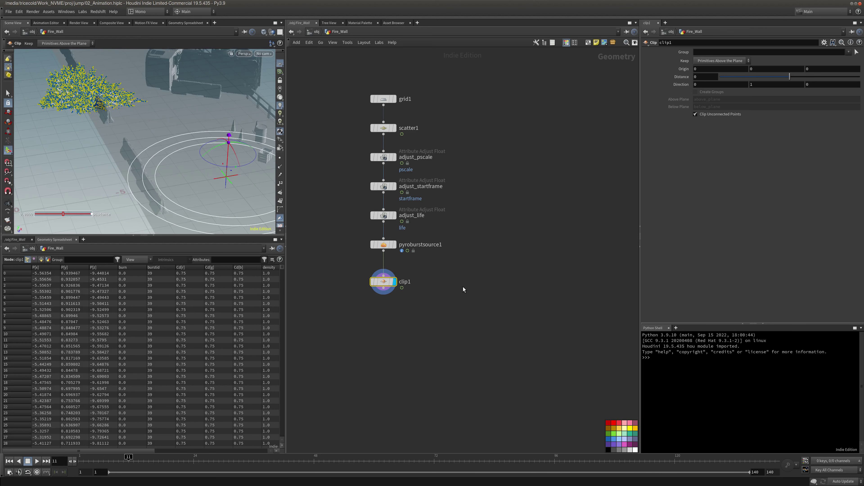
Add a Point VOP below clip1, connect the clipped points to its first input and display it.
{"action": "middle_click_drag", "start_coordinate": [463, 285], "coordinate": [459, 266]}
{"action": "middle_click_drag", "start_coordinate": [407, 282], "coordinate": [407, 265]}
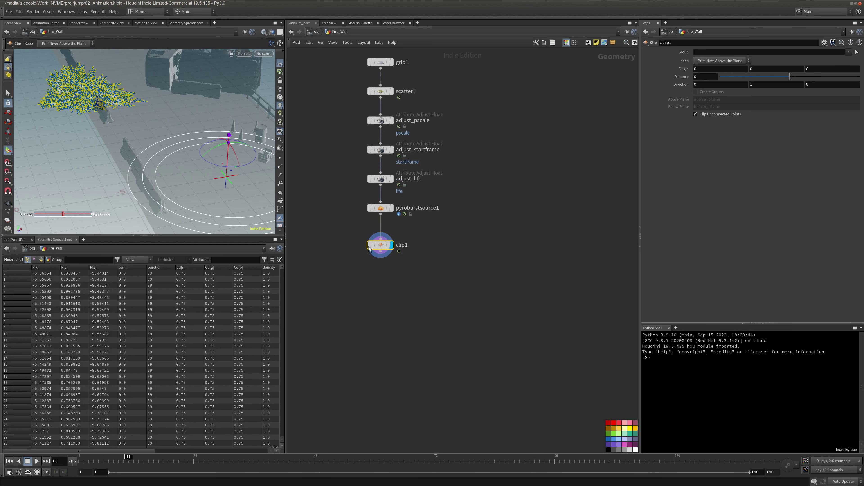
{"action": "left_click_drag", "start_coordinate": [384, 246], "coordinate": [385, 241]}
{"action": "key", "text": "Tab"}
{"action": "key", "text": "Escape"}
{"action": "key", "text": "Tab"}
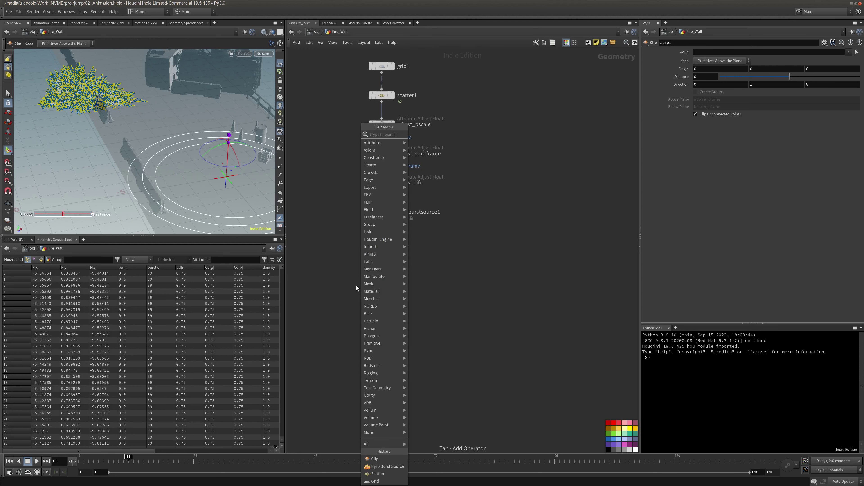
{"action": "type", "text": "poin"}
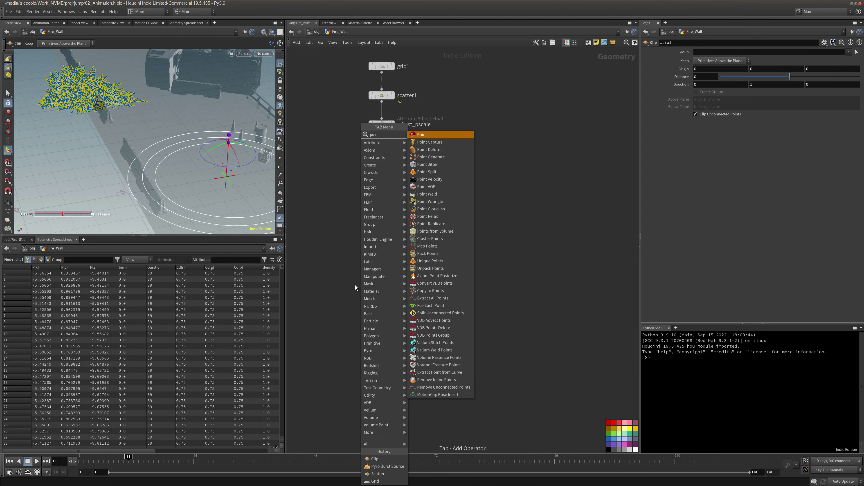
{"action": "type", "text": "t v"}
{"action": "left_click", "coordinate": [425, 142]}
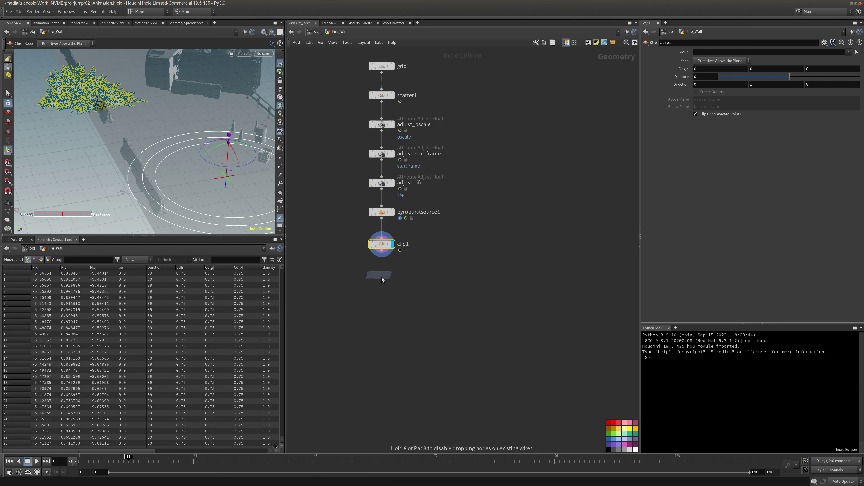
{"action": "left_click", "coordinate": [383, 284]}
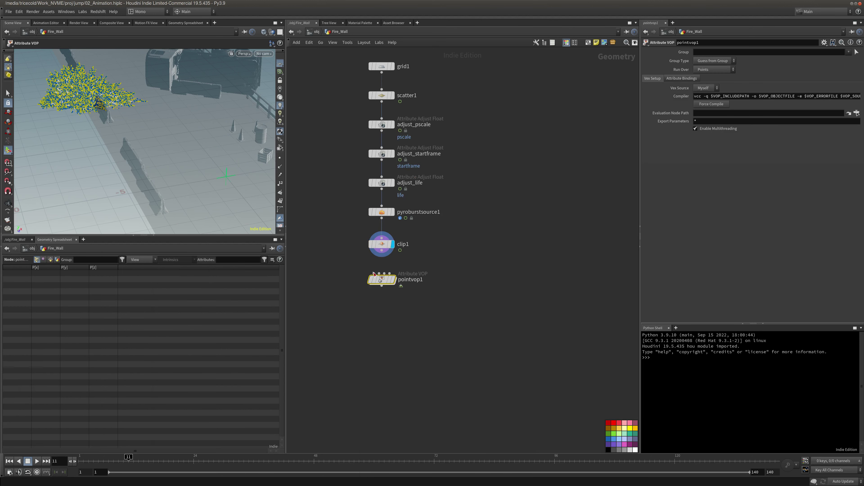
{"action": "left_click", "coordinate": [395, 280]}
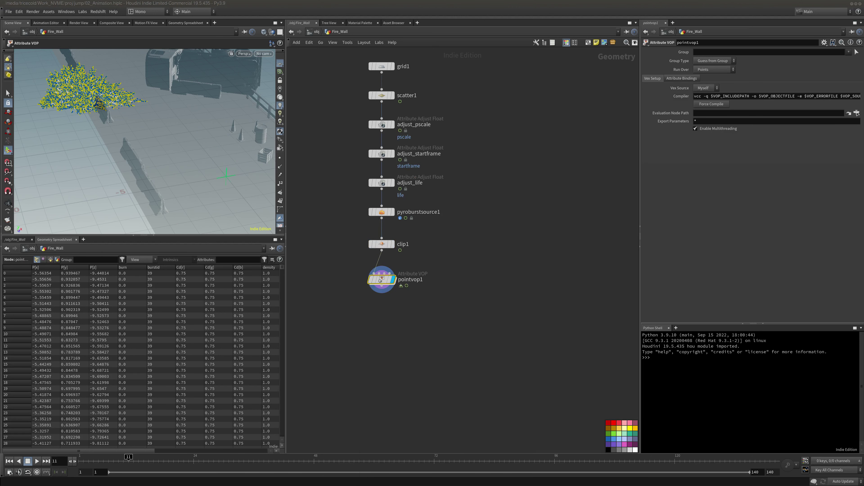
Add a Color node, connect it to the output of pointvop1 and display it.
{"action": "middle_click_drag", "start_coordinate": [424, 293], "coordinate": [392, 288]}
{"action": "key", "text": "Tab"}
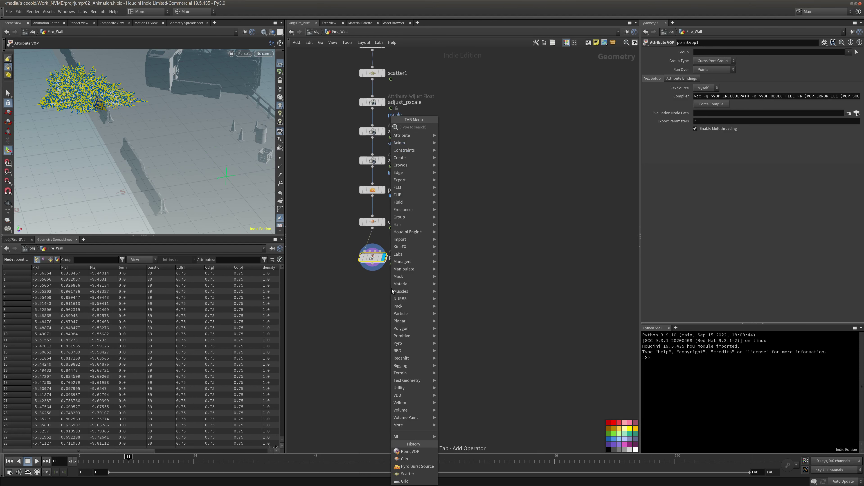
{"action": "type", "text": "file"}
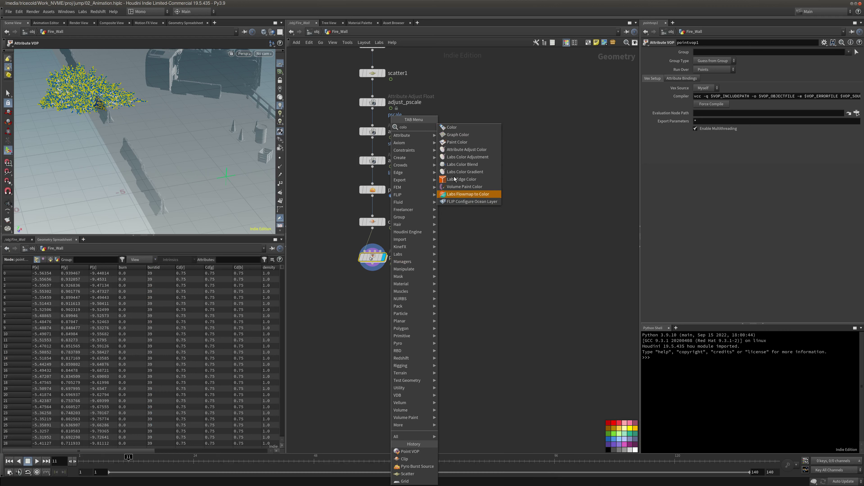
{"action": "left_click", "coordinate": [456, 135]}
{"action": "left_click", "coordinate": [431, 285]}
{"action": "left_click", "coordinate": [730, 70]}
{"action": "left_click_drag", "start_coordinate": [372, 268], "coordinate": [427, 276]}
{"action": "left_click", "coordinate": [437, 283]}
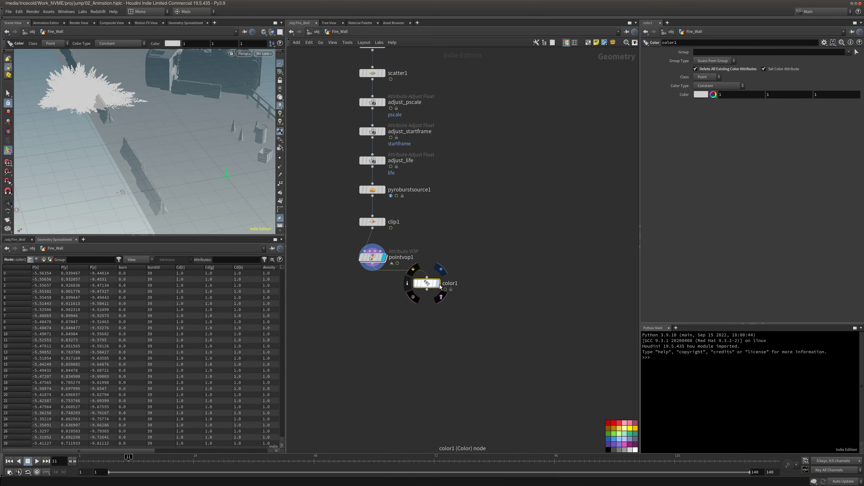
Set color1's Color Type to Ramp from Attribute using the burn attribute, and inspect the coloured burst points.
{"action": "left_click", "coordinate": [717, 87]}
{"action": "left_click", "coordinate": [715, 117]}
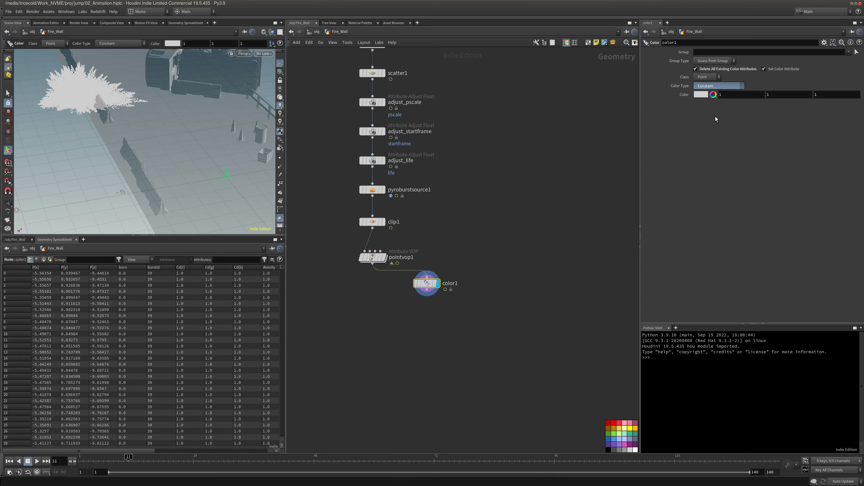
{"action": "left_click", "coordinate": [856, 95]}
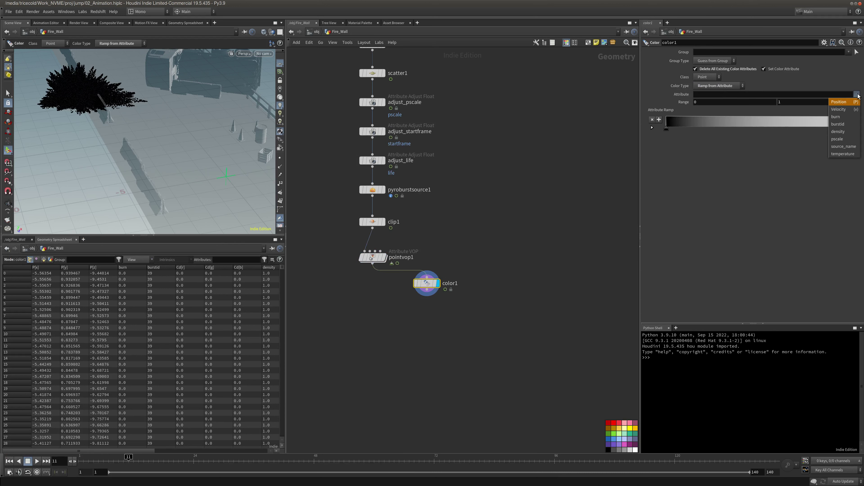
{"action": "left_click", "coordinate": [845, 118]}
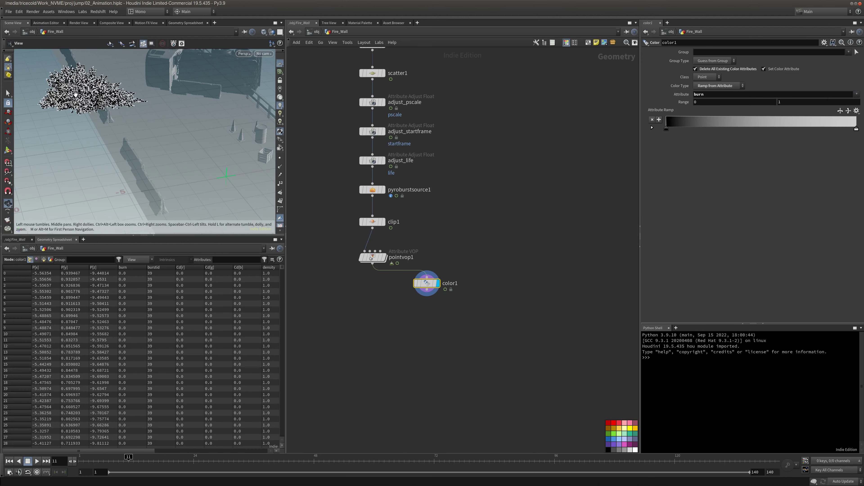
{"action": "middle_click_drag", "start_coordinate": [103, 82], "coordinate": [206, 119], "text": "alt"}
{"action": "right_click_drag", "start_coordinate": [206, 119], "coordinate": [357, 116], "text": "alt"}
{"action": "right_click_drag", "start_coordinate": [188, 110], "coordinate": [112, 109], "text": "alt"}
{"action": "left_click_drag", "start_coordinate": [112, 109], "coordinate": [165, 119], "text": "alt"}
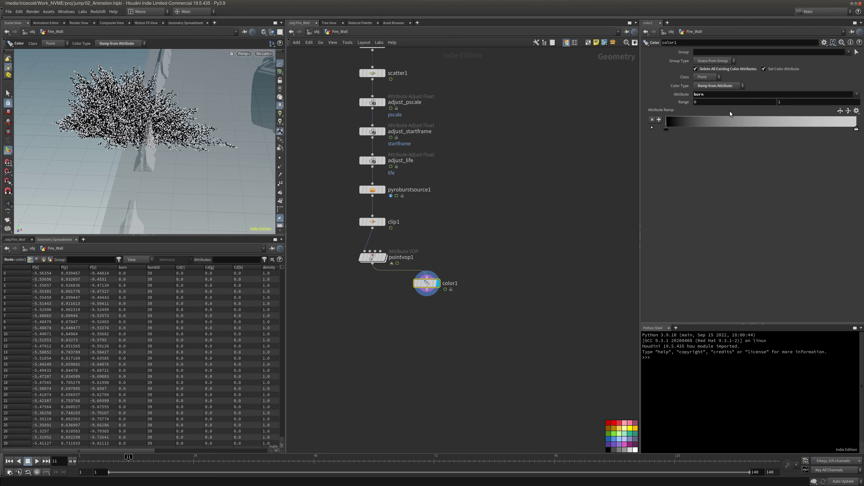
Change color1's ramp attribute to temperature and inspect the burst points from another angle.
{"action": "left_click", "coordinate": [857, 95]}
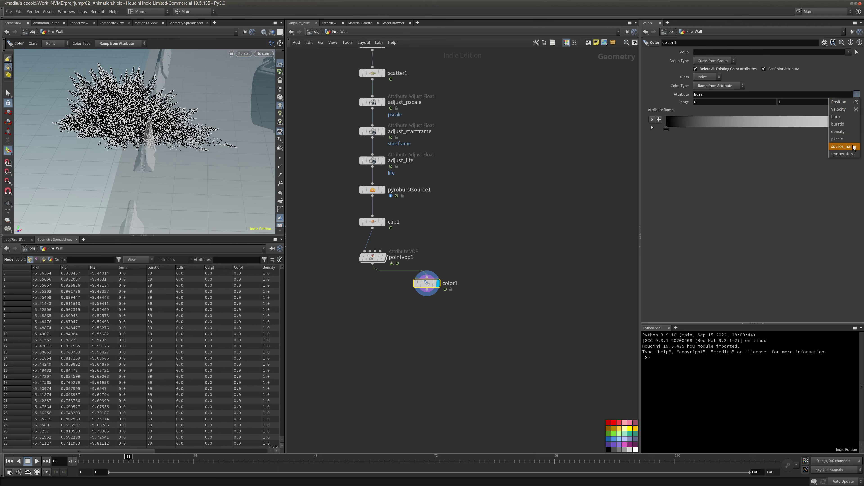
{"action": "left_click", "coordinate": [844, 147]}
{"action": "left_click_drag", "start_coordinate": [157, 136], "coordinate": [116, 120]}
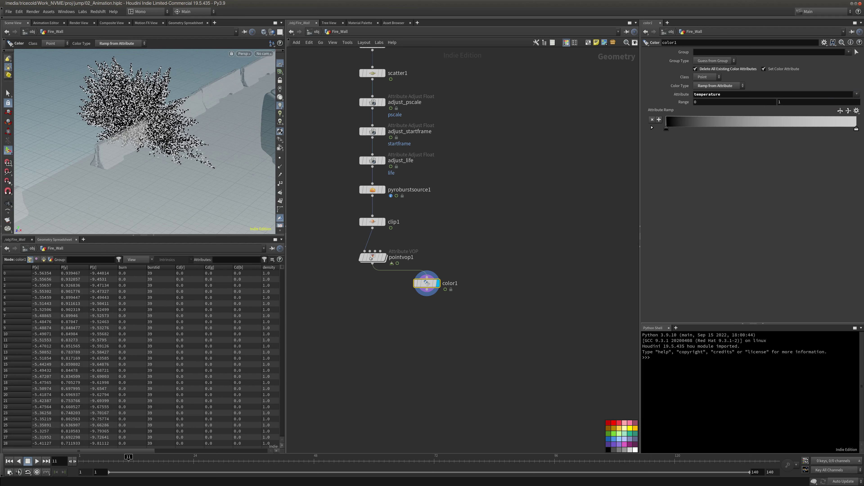
{"action": "key", "text": "Escape"}
{"action": "left_click_drag", "start_coordinate": [145, 160], "coordinate": [169, 171]}
Move the color1 node directly below pointvop1 in the network.
{"action": "middle_click_drag", "start_coordinate": [448, 212], "coordinate": [429, 158]}
{"action": "left_click_drag", "start_coordinate": [413, 224], "coordinate": [357, 252]}
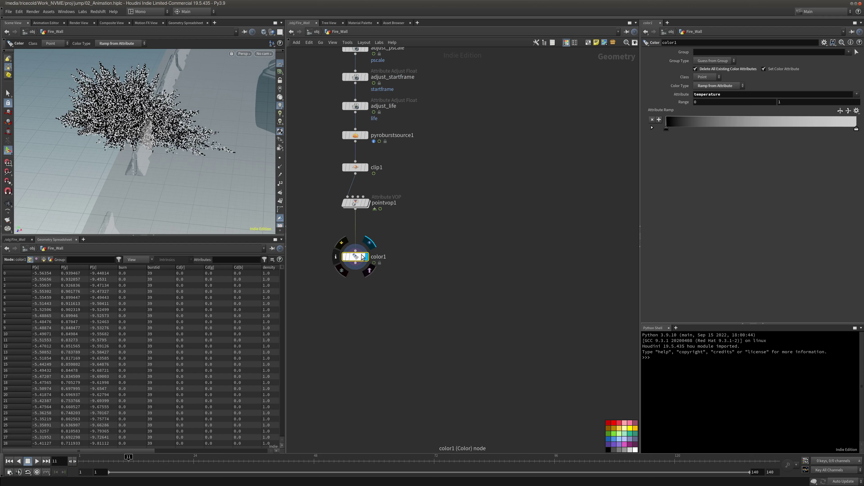
{"action": "middle_click_drag", "start_coordinate": [413, 230], "coordinate": [424, 225]}
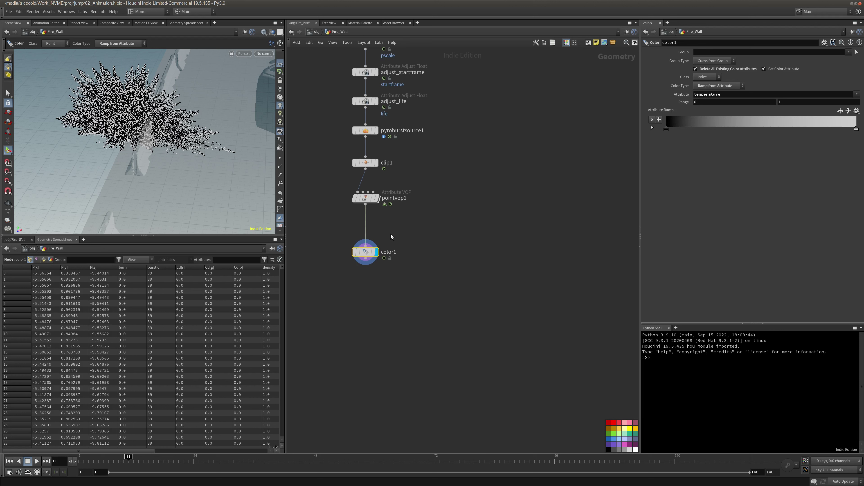
{"action": "middle_click_drag", "start_coordinate": [398, 230], "coordinate": [403, 226]}
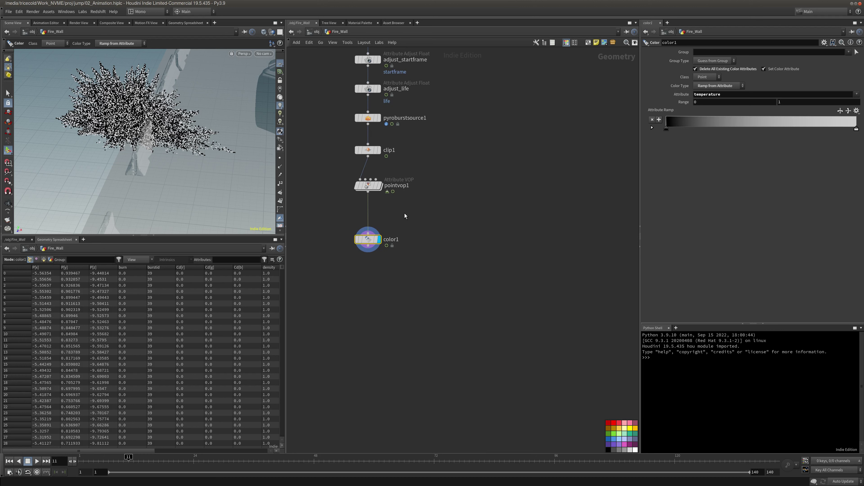
Inside pointvop1, add a Turbulent Noise node and feed the global P output into its pos input.
{"action": "double_click", "coordinate": [368, 185]}
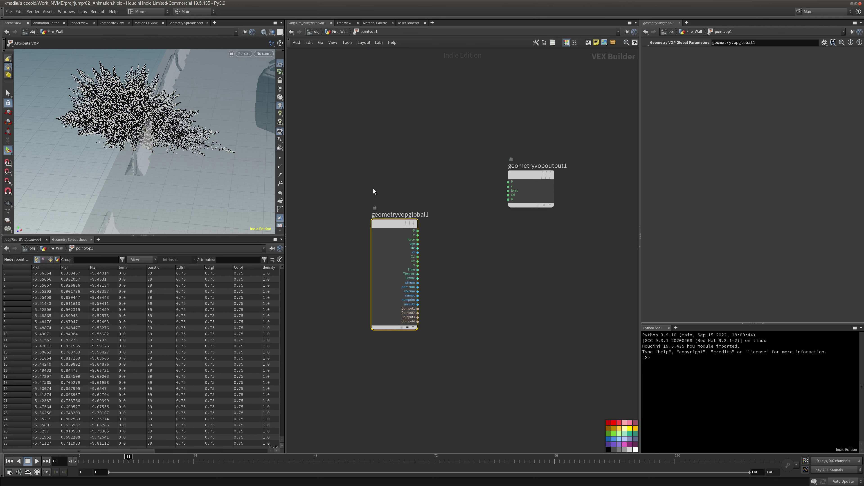
{"action": "key", "text": "Tab"}
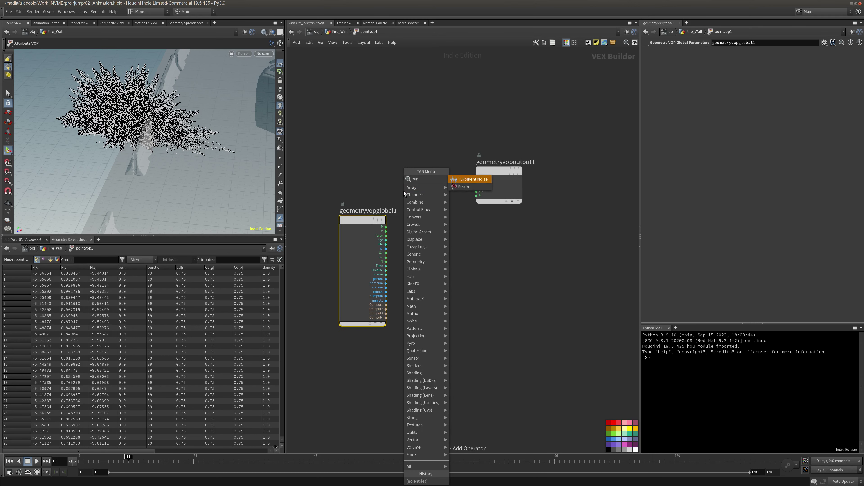
{"action": "left_click", "coordinate": [471, 180]}
{"action": "left_click", "coordinate": [438, 169]}
{"action": "left_click_drag", "start_coordinate": [393, 221], "coordinate": [407, 164]}
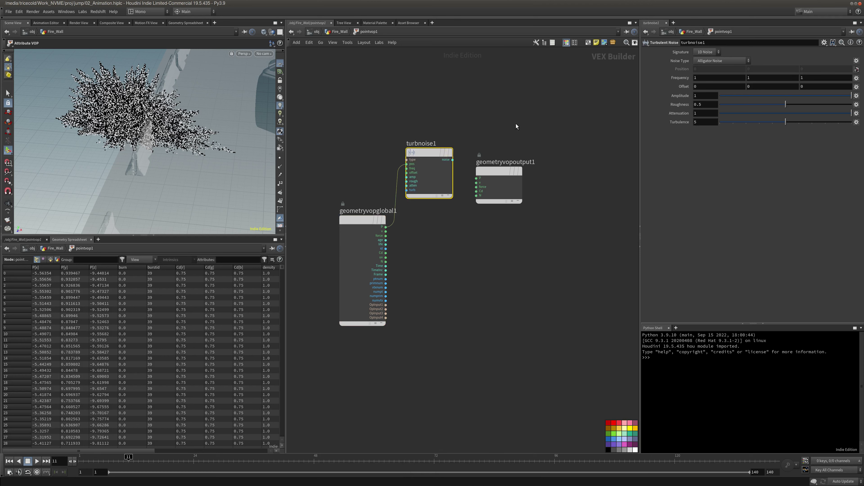
Space out the VOP nodes, connect turbnoise1's noise output to Cd, and display pointvop1 in the Fire_Wall network.
{"action": "middle_click_drag", "start_coordinate": [516, 124], "coordinate": [447, 132]}
{"action": "left_click_drag", "start_coordinate": [438, 179], "coordinate": [543, 167]}
{"action": "left_click_drag", "start_coordinate": [355, 163], "coordinate": [395, 170]}
{"action": "middle_click_drag", "start_coordinate": [113, 99], "coordinate": [106, 127], "text": "alt"}
{"action": "mouse_move", "coordinate": [105, 127]}
{"action": "left_mouse_down", "text": "alt"}
{"action": "mouse_move", "coordinate": [107, 116]}
{"action": "mouse_move", "coordinate": [98, 121]}
{"action": "left_mouse_up", "text": "alt"}
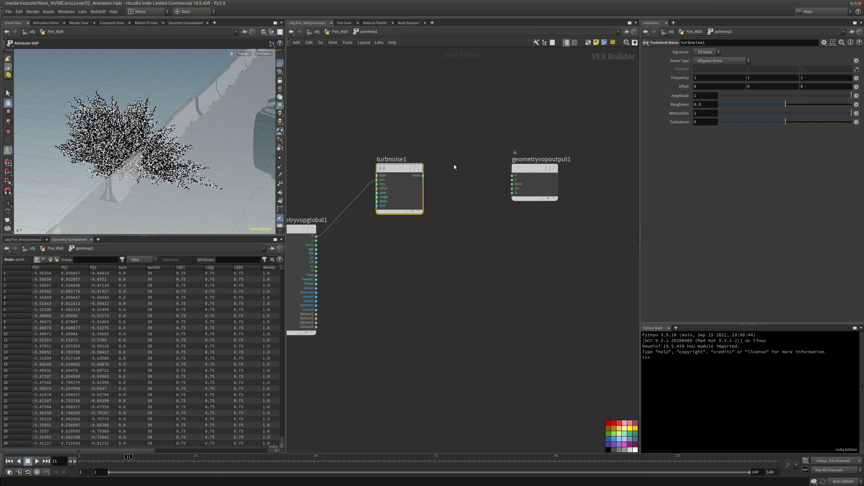
{"action": "left_click_drag", "start_coordinate": [423, 175], "coordinate": [512, 188]}
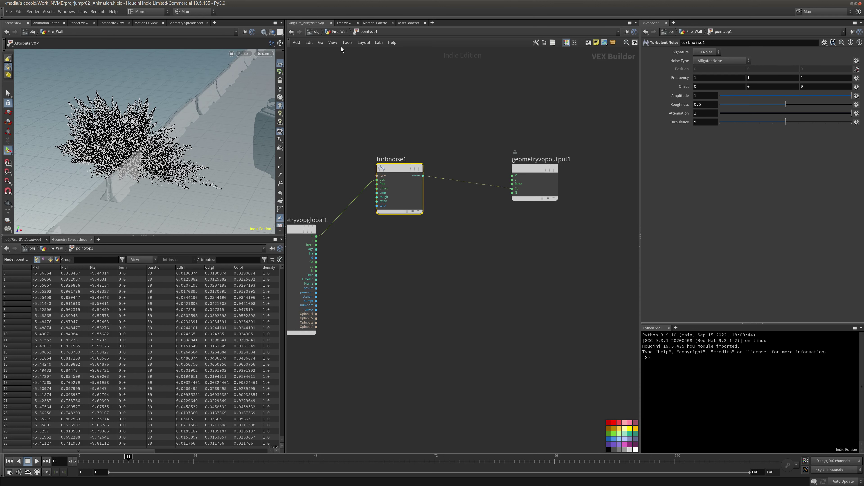
{"action": "left_click", "coordinate": [339, 34]}
{"action": "left_click", "coordinate": [378, 186]}
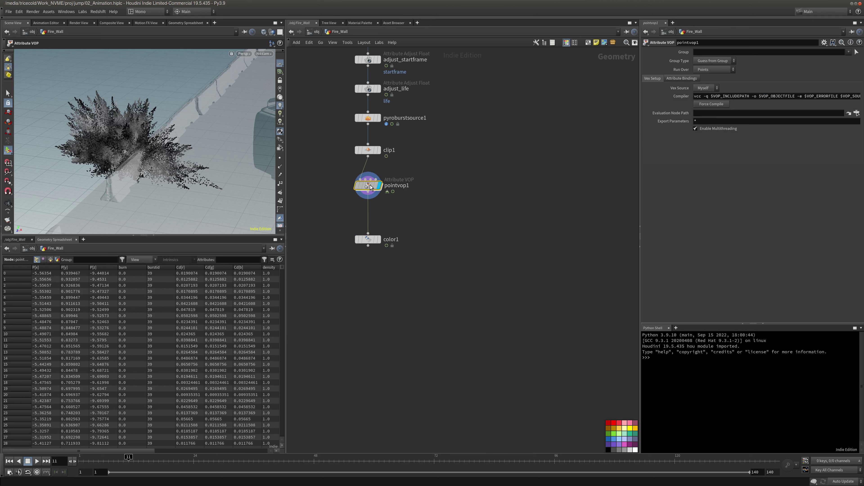
Set turbnoise1's Roughness to 0.713 and inspect the noise-coloured burst points from several angles.
{"action": "double_click", "coordinate": [369, 186]}
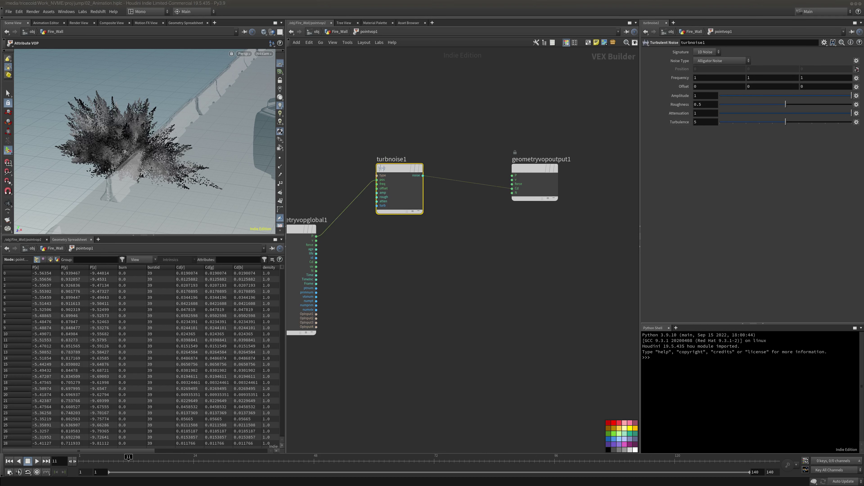
{"action": "left_click_drag", "start_coordinate": [807, 105], "coordinate": [813, 106]}
{"action": "left_click_drag", "start_coordinate": [173, 137], "coordinate": [146, 116], "text": "alt"}
{"action": "right_click_drag", "start_coordinate": [146, 116], "coordinate": [185, 116], "text": "alt"}
{"action": "left_click_drag", "start_coordinate": [185, 116], "coordinate": [128, 147], "text": "alt"}
{"action": "middle_click_drag", "start_coordinate": [128, 147], "coordinate": [134, 165], "text": "alt"}
{"action": "right_click_drag", "start_coordinate": [134, 165], "coordinate": [87, 146], "text": "alt"}
{"action": "left_click_drag", "start_coordinate": [87, 146], "coordinate": [120, 150], "text": "alt"}
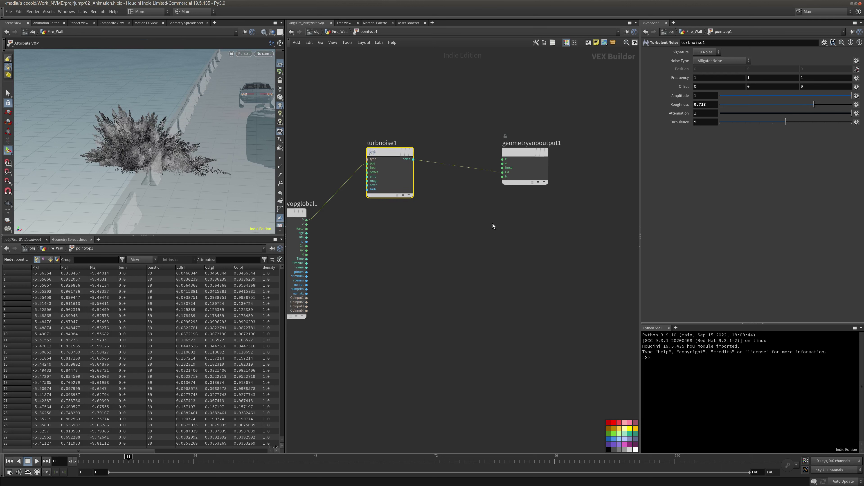
Add a Bind Export node fed by turbnoise1's noise output, and remove the noise connection to Cd.
{"action": "key", "text": "Tab"}
{"action": "type", "text": "binex"}
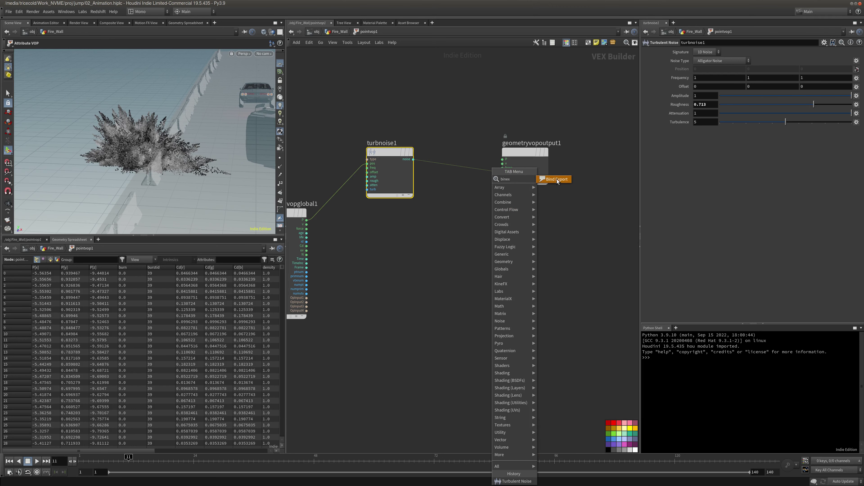
{"action": "left_click", "coordinate": [557, 179]}
{"action": "left_click", "coordinate": [488, 232]}
{"action": "left_click", "coordinate": [413, 160]}
{"action": "left_click_drag", "start_coordinate": [490, 236], "coordinate": [496, 237]}
{"action": "right_click", "coordinate": [489, 170]}
{"action": "left_click", "coordinate": [507, 191]}
{"action": "left_click_drag", "start_coordinate": [499, 239], "coordinate": [528, 234]}
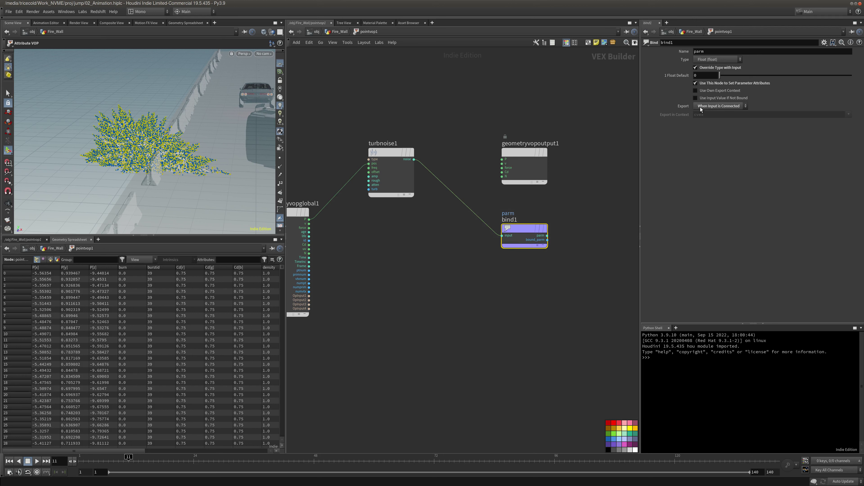
Set bind1's exported attribute name to temperature.
{"action": "double_click", "coordinate": [712, 52]}
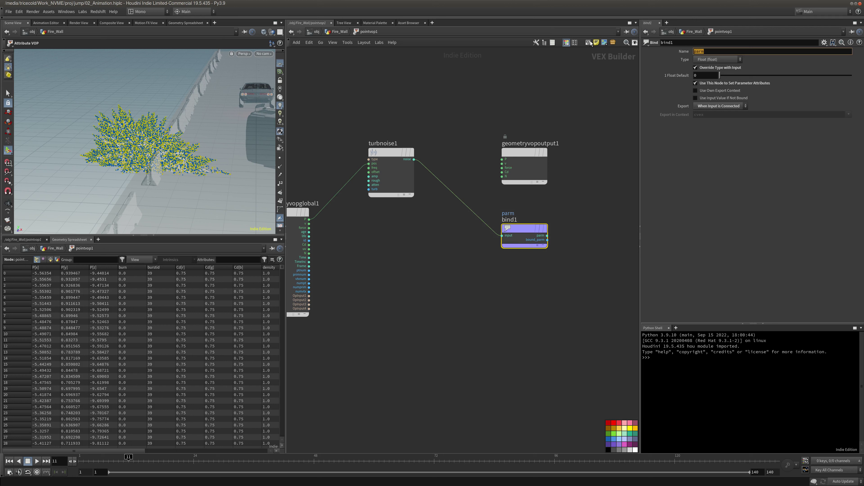
{"action": "type", "text": "t"}
{"action": "key", "text": "Return"}
Duplicate the temperature bind, place the copy below it, and set its exported attribute name to burn.
{"action": "key", "text": "ctrl+c"}
{"action": "key", "text": "ctrl+v"}
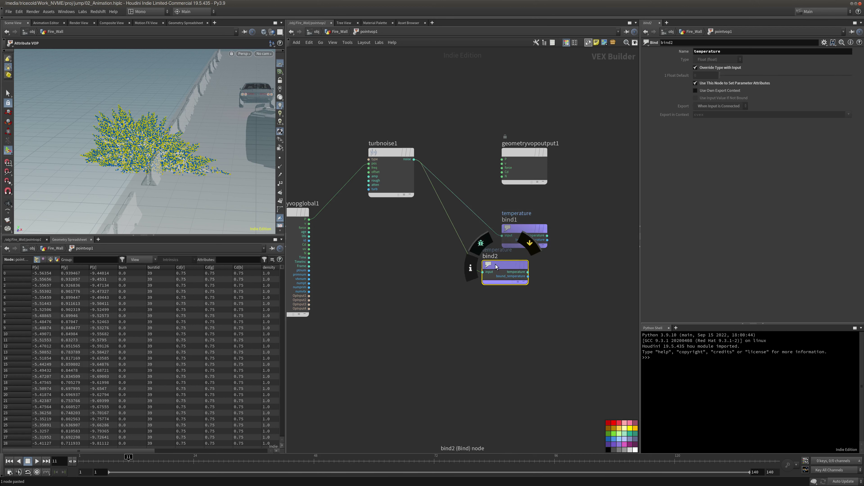
{"action": "left_click_drag", "start_coordinate": [506, 267], "coordinate": [525, 281]}
{"action": "double_click", "coordinate": [736, 52]}
{"action": "type", "text": "burn"}
{"action": "key", "text": "Return"}
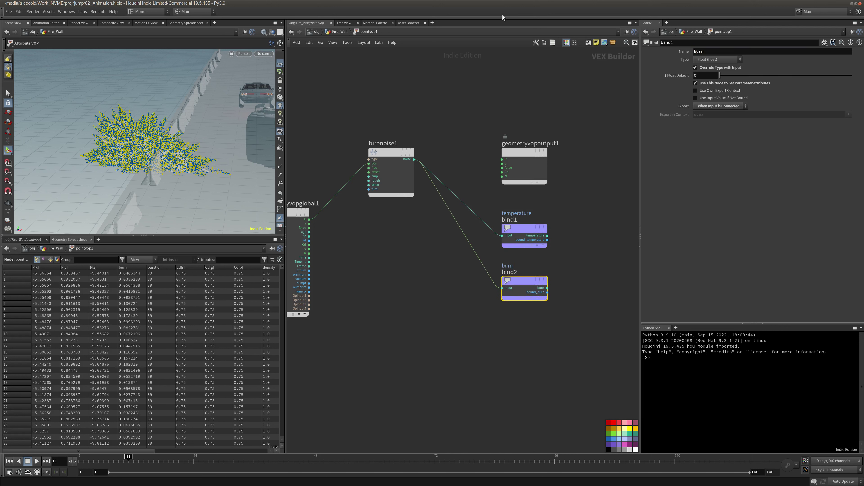
Return to the Fire_Wall network, display color1 and move it off to the side of pointvop1.
{"action": "key", "text": "u"}
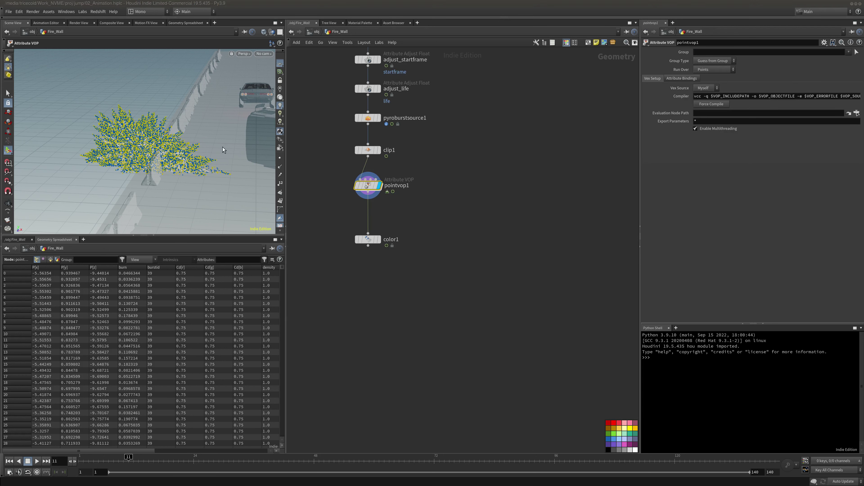
{"action": "left_click", "coordinate": [379, 239]}
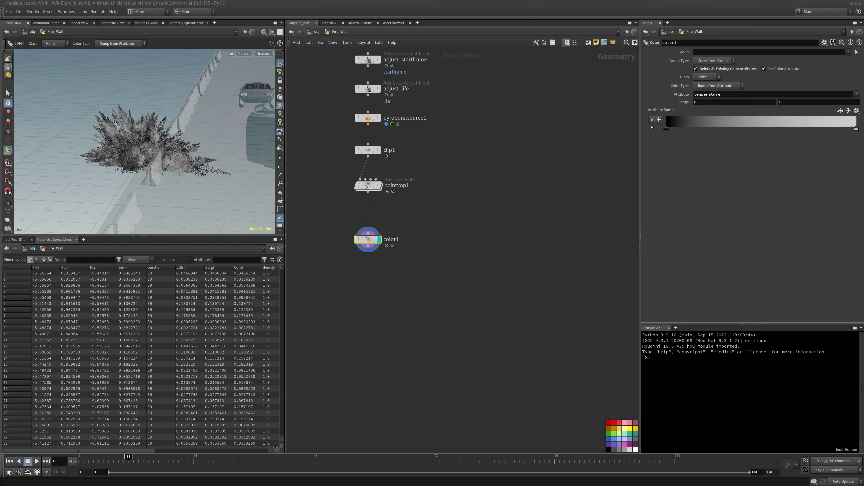
{"action": "left_click_drag", "start_coordinate": [368, 239], "coordinate": [440, 226]}
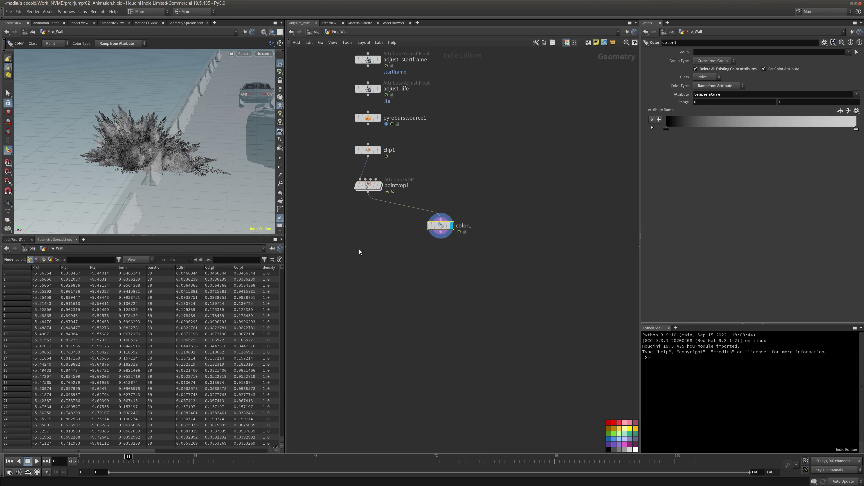
{"action": "middle_click_drag", "start_coordinate": [360, 254], "coordinate": [357, 248]}
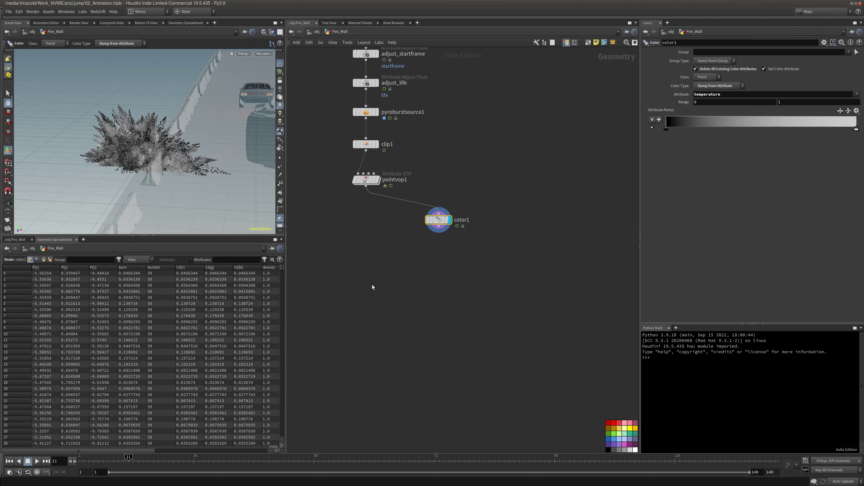
{"action": "middle_click_drag", "start_coordinate": [367, 290], "coordinate": [362, 279]}
Add a Volume Rasterize Attributes node below pointvop1, connect it to pointvop1's output and display it.
{"action": "key", "text": "Tab"}
{"action": "type", "text": "volume ras"}
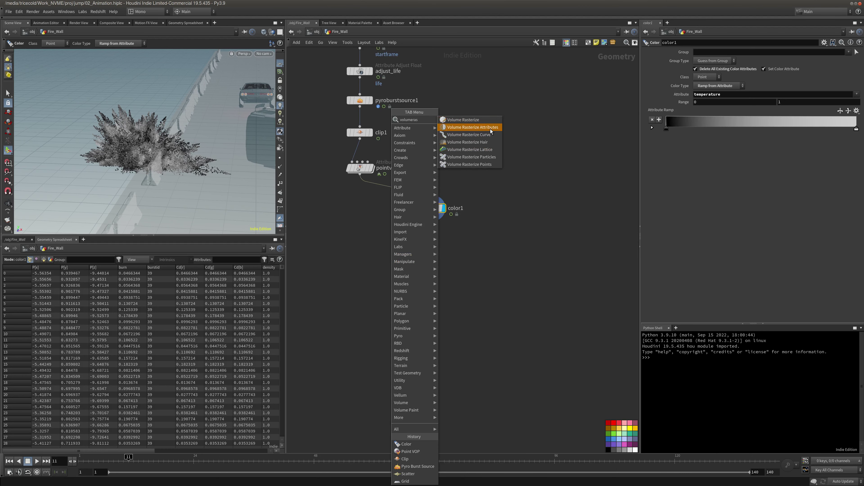
{"action": "left_click", "coordinate": [491, 129]}
{"action": "left_click", "coordinate": [361, 247]}
{"action": "left_click_drag", "start_coordinate": [360, 239], "coordinate": [360, 174]}
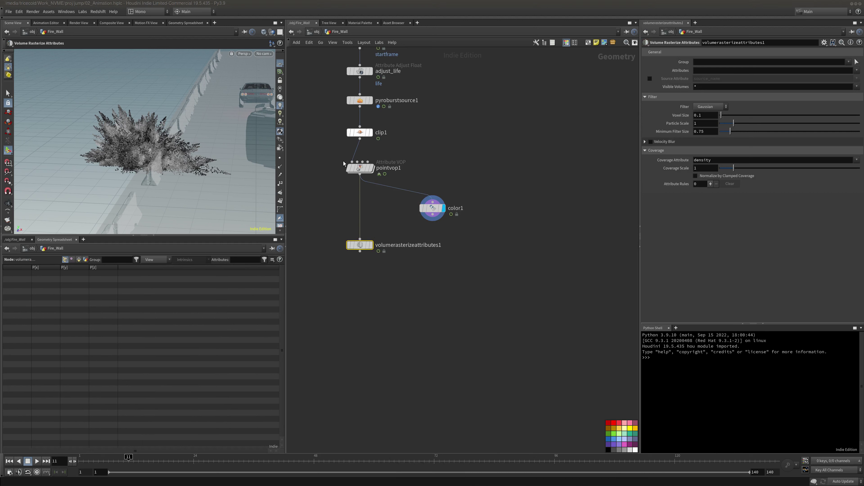
{"action": "left_click", "coordinate": [371, 245]}
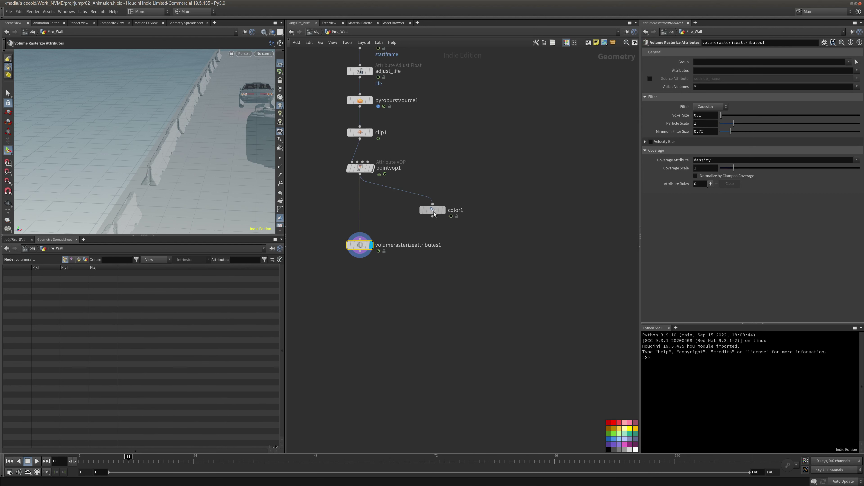
Add the Pyro Configure GPU Ground Explosion setup in empty space beside the existing network.
{"action": "middle_click_drag", "start_coordinate": [465, 253], "coordinate": [423, 176]}
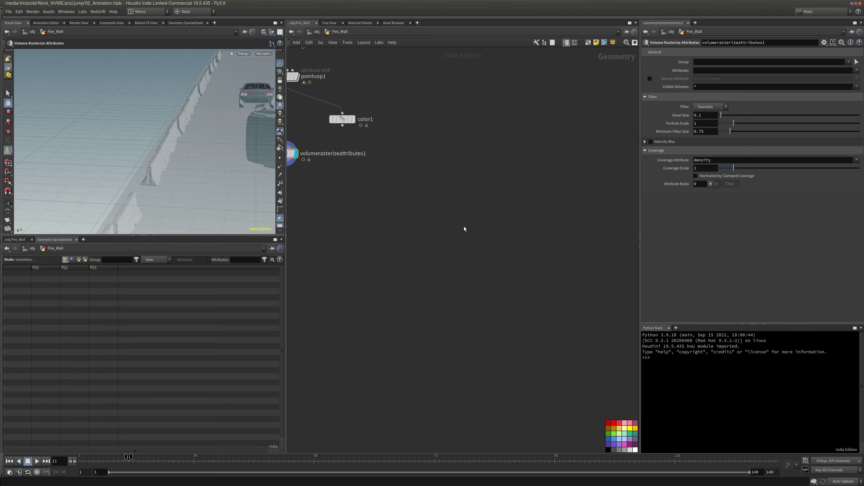
{"action": "key", "text": "Tab"}
{"action": "type", "text": "gpu"}
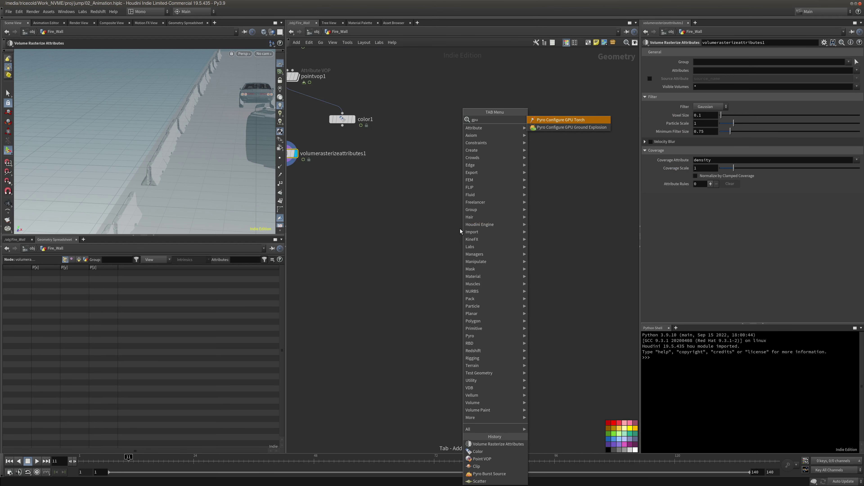
{"action": "left_click", "coordinate": [566, 128]}
{"action": "left_click", "coordinate": [413, 191]}
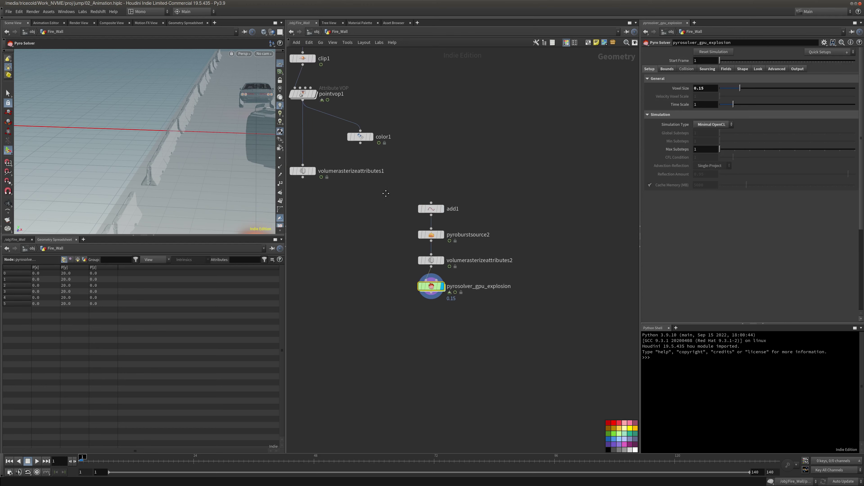
Examine the settings of the preset's pyroburstsource2 and volumerasterizeattributes2 nodes.
{"action": "left_click", "coordinate": [432, 229]}
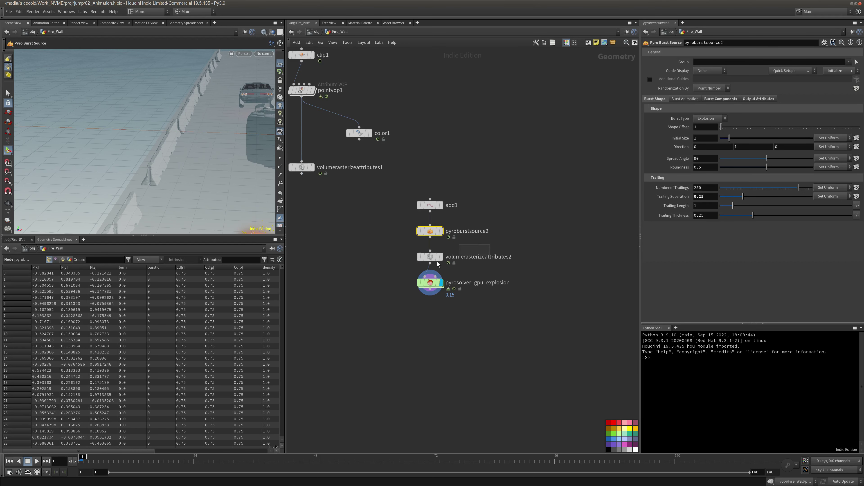
{"action": "left_click", "coordinate": [437, 261]}
{"action": "middle_click_drag", "start_coordinate": [361, 222], "coordinate": [411, 236]}
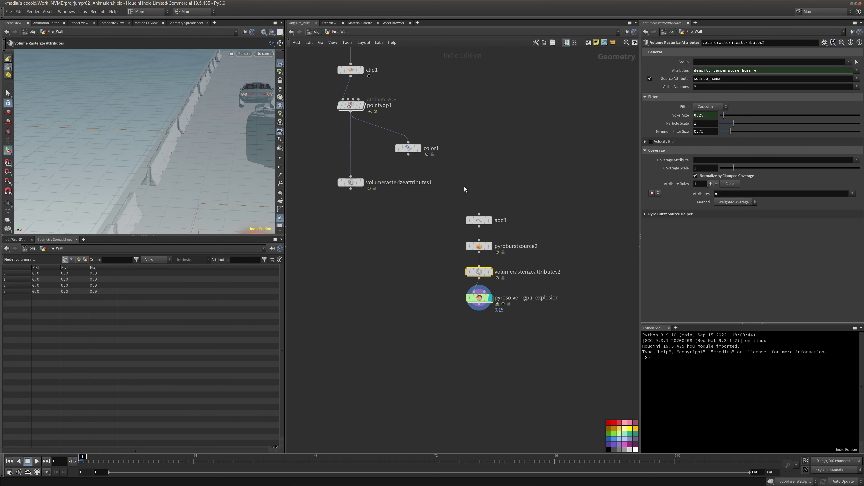
{"action": "middle_click_drag", "start_coordinate": [462, 143], "coordinate": [447, 259]}
{"action": "middle_click_drag", "start_coordinate": [445, 159], "coordinate": [430, 138]}
{"action": "middle_click_drag", "start_coordinate": [520, 272], "coordinate": [504, 217]}
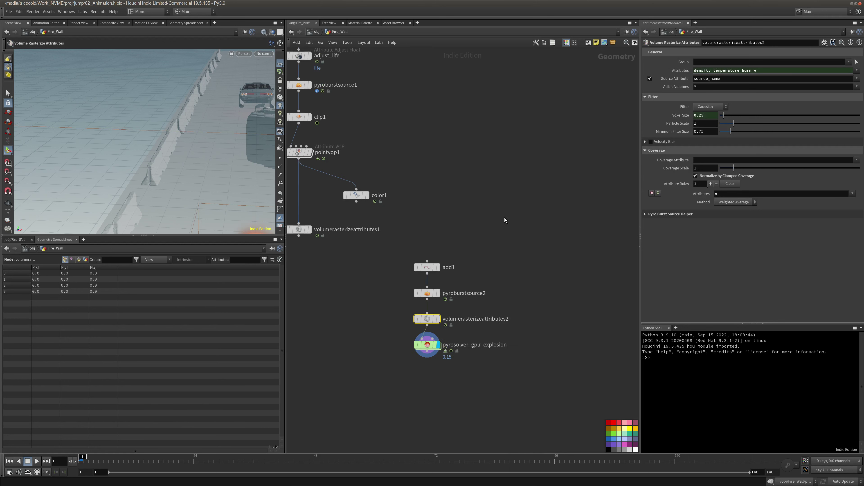
Delete the explosion preset's add1, pyroburstsource2 and volumerasterizeattributes2 nodes, keeping its solver.
{"action": "left_click_drag", "start_coordinate": [521, 236], "coordinate": [398, 378]}
{"action": "left_click_drag", "start_coordinate": [544, 239], "coordinate": [283, 278]}
{"action": "key", "text": "Delete"}
Delete color1 and line up volumerasterizeattributes1 and pyrosolver_gpu_explosion below pointvop1.
{"action": "middle_click_drag", "start_coordinate": [394, 247], "coordinate": [450, 299]}
{"action": "left_click", "coordinate": [412, 248]}
{"action": "key", "text": "Delete"}
{"action": "left_click_drag", "start_coordinate": [427, 251], "coordinate": [316, 308]}
{"action": "left_click_drag", "start_coordinate": [353, 282], "coordinate": [354, 263]}
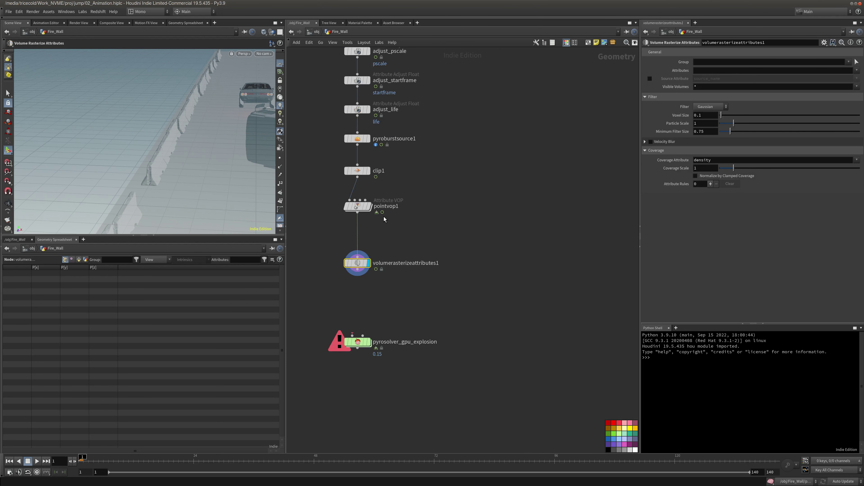
Set the Attributes of volumerasterizeattributes1 to burn and temperature.
{"action": "left_click", "coordinate": [857, 71]}
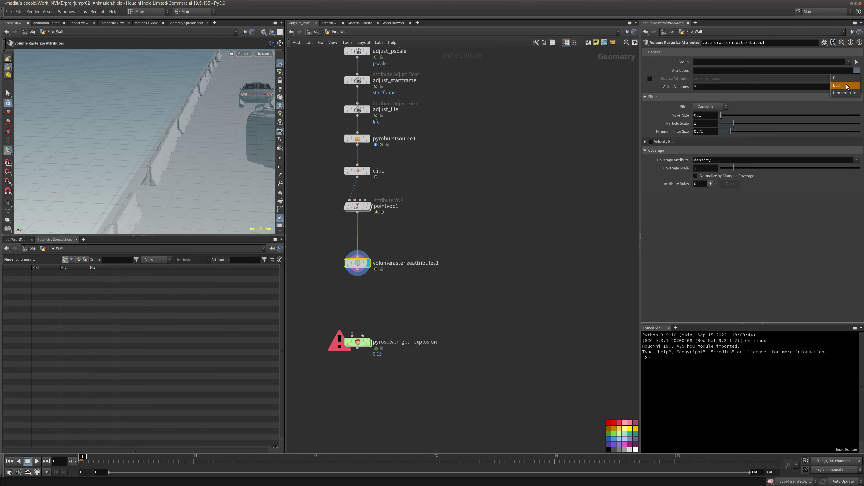
{"action": "left_click", "coordinate": [847, 86]}
{"action": "left_click", "coordinate": [857, 70]}
{"action": "left_click", "coordinate": [832, 89]}
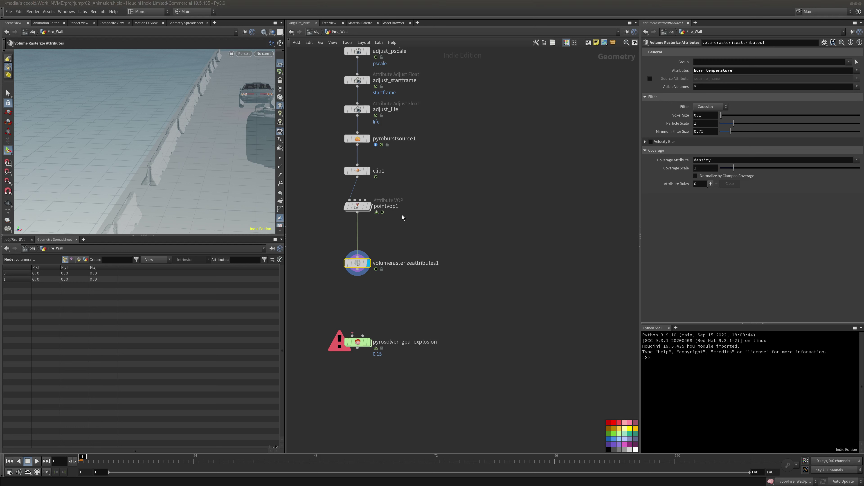
Display clip1 and move the timeline to frame 9.
{"action": "left_click", "coordinate": [367, 173]}
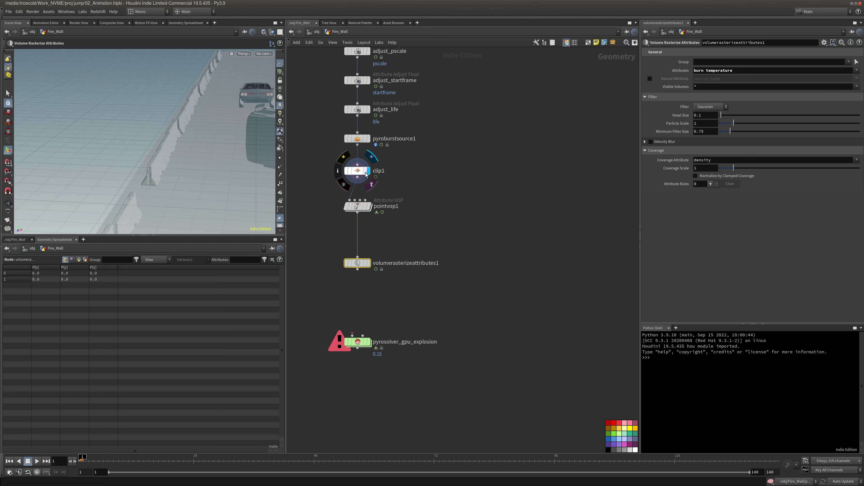
{"action": "left_click", "coordinate": [362, 172]}
{"action": "key", "text": "h"}
{"action": "left_click_drag", "start_coordinate": [87, 461], "coordinate": [119, 460]}
Hide the other scene objects in the viewport, step back to frame 8, and undo the last change.
{"action": "left_click_drag", "start_coordinate": [188, 158], "coordinate": [166, 128], "text": "alt"}
{"action": "left_click", "coordinate": [272, 33]}
{"action": "left_click", "coordinate": [282, 56]}
{"action": "key", "text": "space+h"}
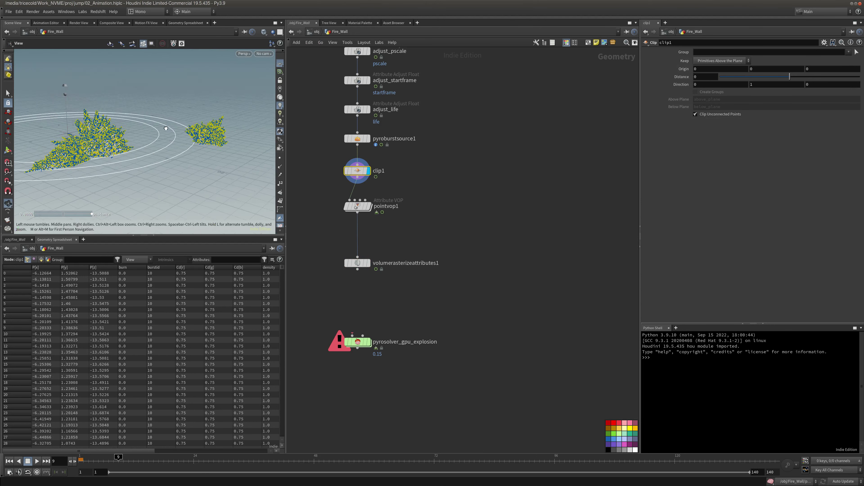
{"action": "key", "text": "Return"}
{"action": "key", "text": "Left"}
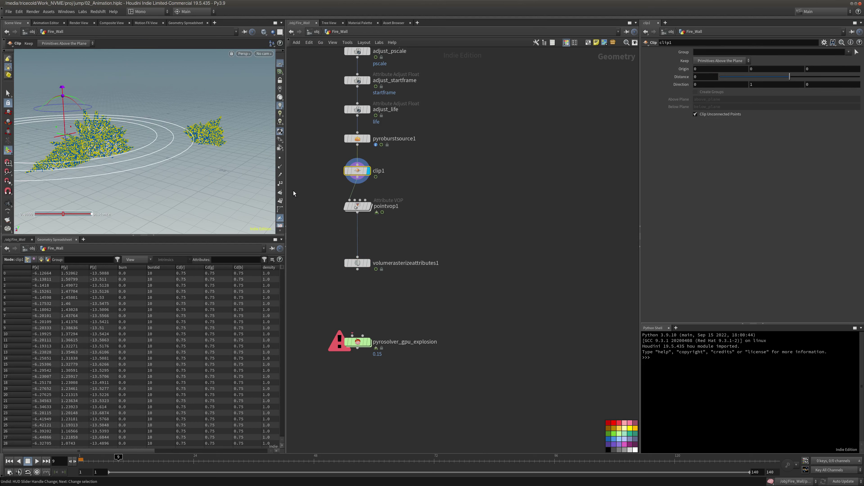
{"action": "key", "text": "ctrl+z"}
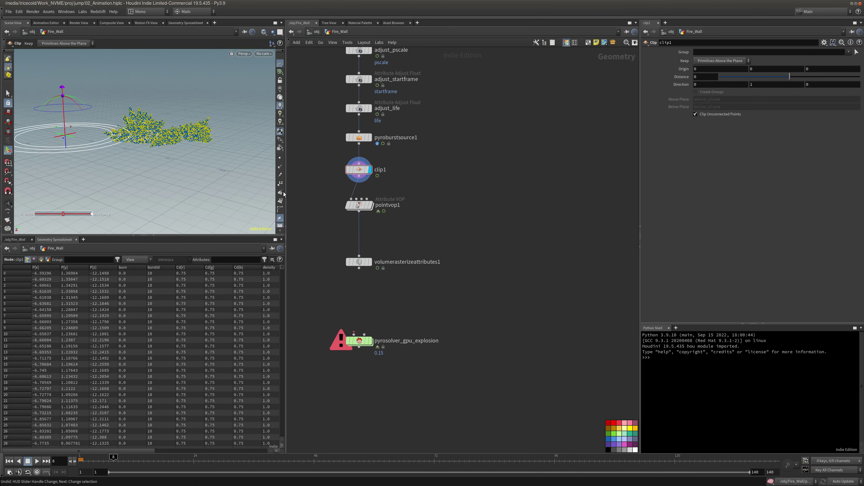
Display pointvop1, switch the display to volumerasterizeattributes1, and inspect the rasterized volume up close.
{"action": "left_click", "coordinate": [370, 205]}
{"action": "left_click", "coordinate": [370, 261]}
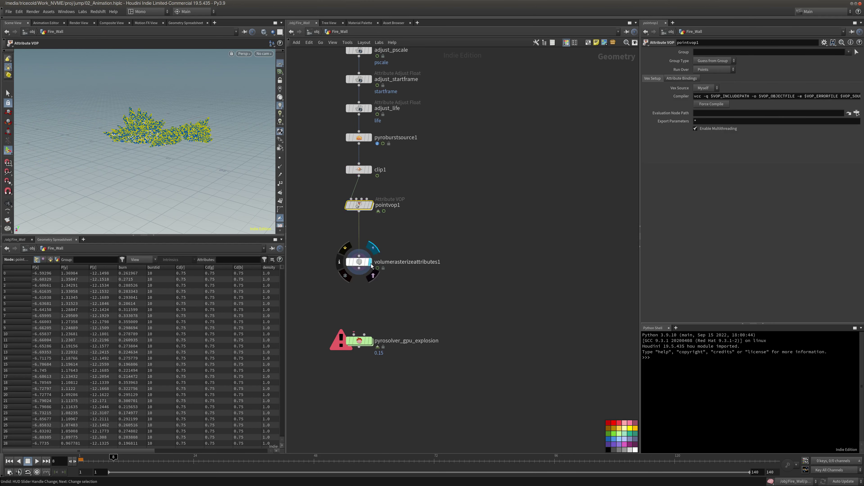
{"action": "left_click_drag", "start_coordinate": [146, 147], "coordinate": [155, 104]}
{"action": "scroll", "coordinate": [174, 136], "scroll_direction": "up", "scroll_amount": 5}
{"action": "key", "text": "Return"}
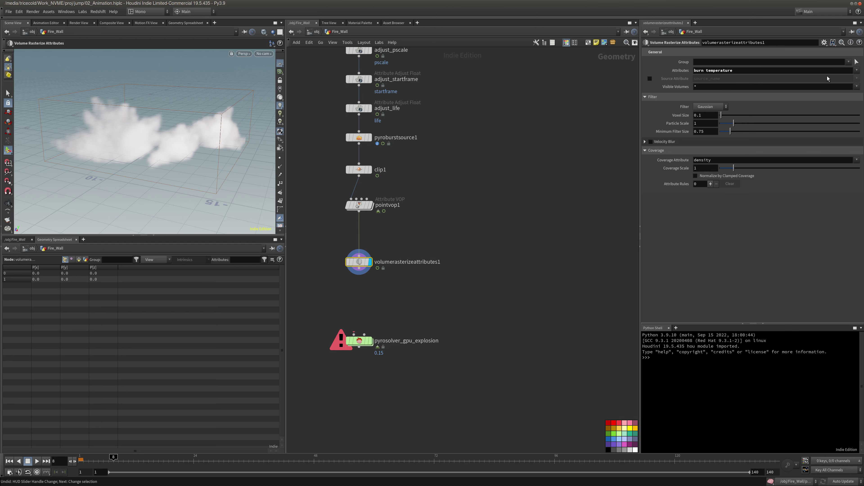
Set the Visible Volumes of volumerasterizeattributes1 to temperature.
{"action": "left_click", "coordinate": [724, 87]}
{"action": "type", "text": "te"}
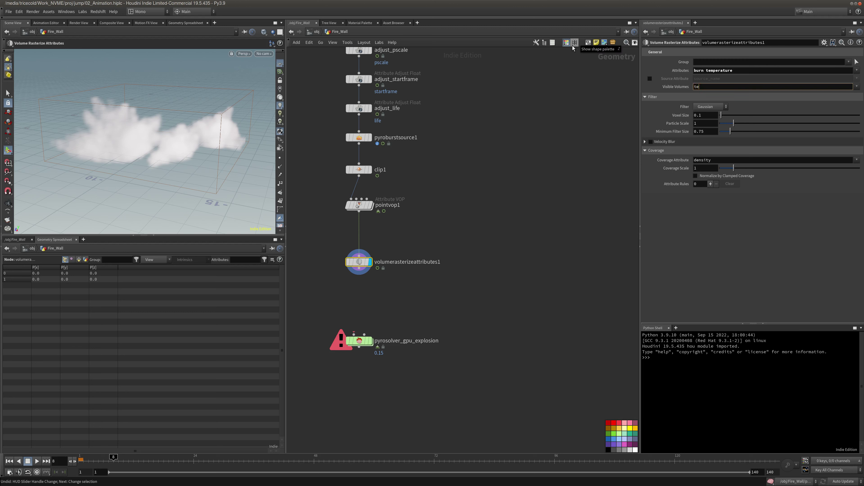
{"action": "type", "text": "mperuteew"}
{"action": "key", "text": "Return"}
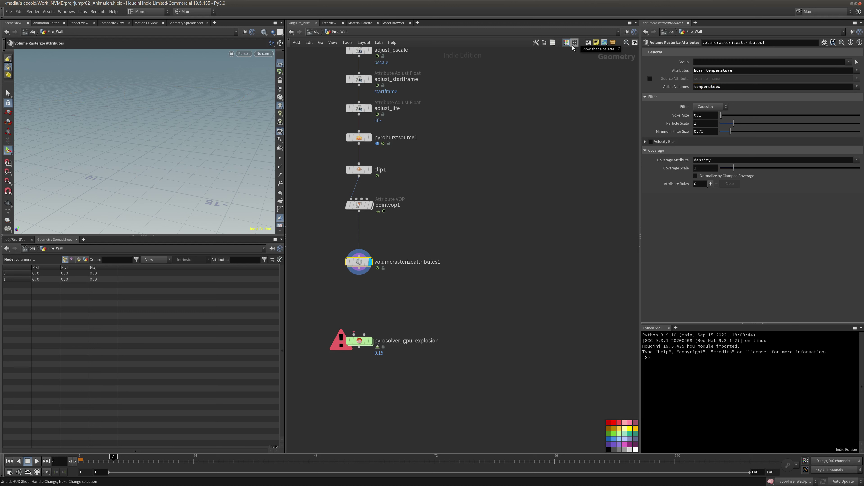
{"action": "left_click", "coordinate": [734, 89]}
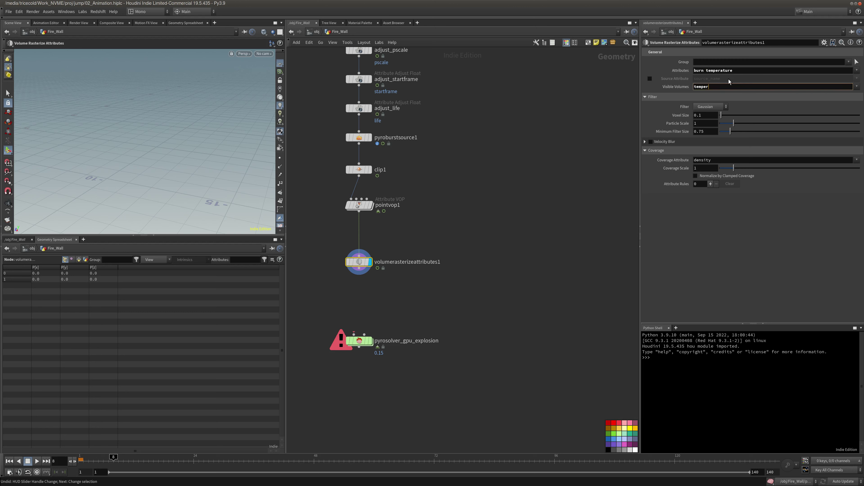
{"action": "type", "text": "ure"}
{"action": "key", "text": "Return"}
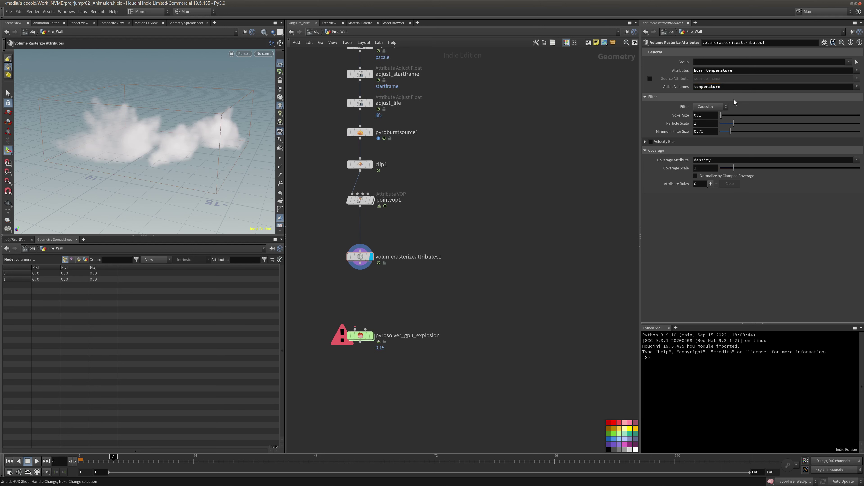
Set the Voxel Size of volumerasterizeattributes1 to 0.05.
{"action": "left_click_drag", "start_coordinate": [707, 115], "coordinate": [698, 115]}
{"action": "type", "text": "05"}
{"action": "key", "text": "Return"}
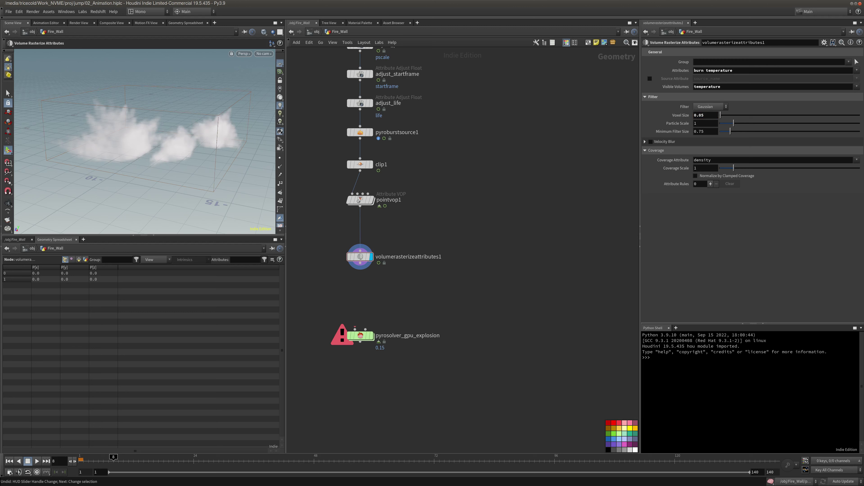
Add an attribute rule for v to volumerasterizeattributes1 and clear its Coverage Attribute.
{"action": "left_click", "coordinate": [711, 183]}
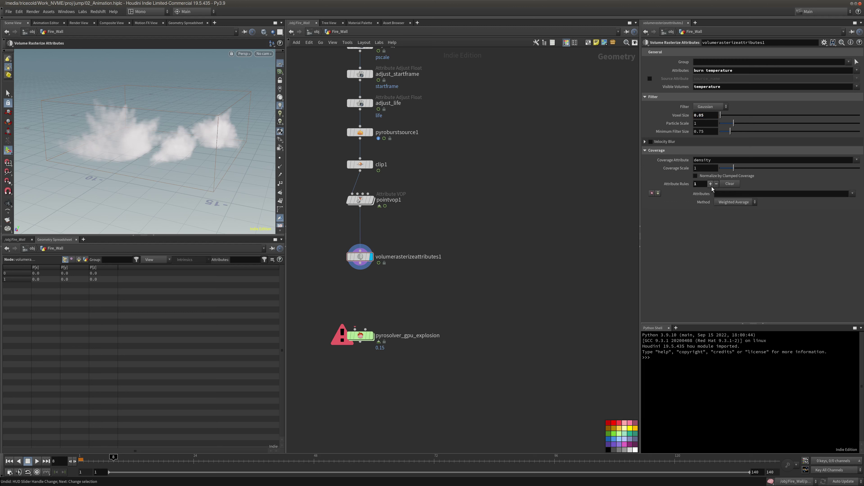
{"action": "left_click_drag", "start_coordinate": [719, 160], "coordinate": [658, 162]}
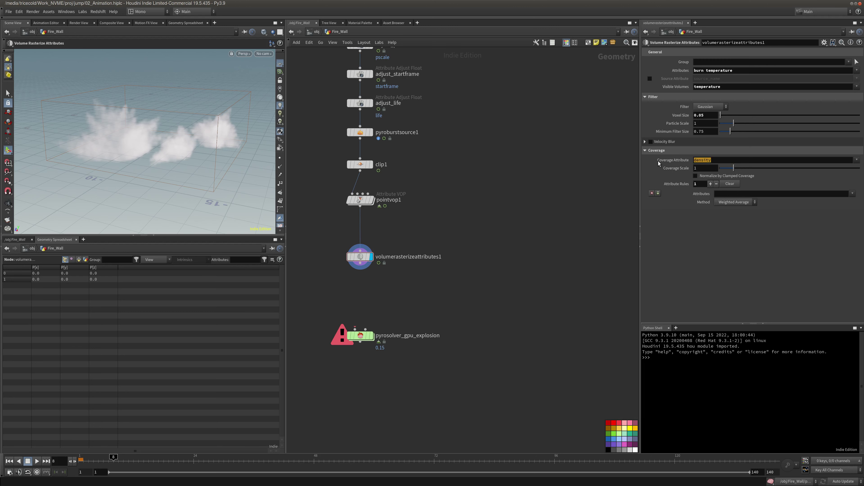
{"action": "key", "text": "BackSpace"}
{"action": "key", "text": "Return"}
{"action": "left_click", "coordinate": [749, 195]}
{"action": "type", "text": "v"}
{"action": "key", "text": "Return"}
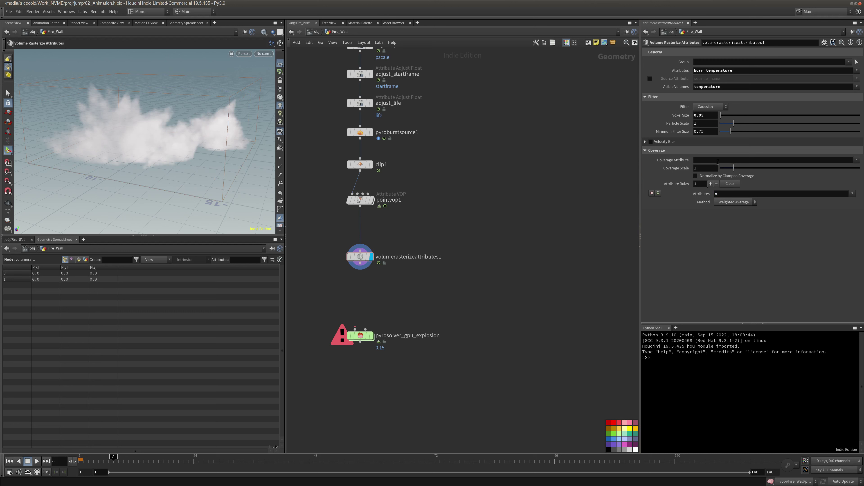
Set the Coverage Attribute back to density to compare the volume, and empty the field again.
{"action": "left_click", "coordinate": [820, 164]}
{"action": "left_click", "coordinate": [857, 161]}
{"action": "left_click", "coordinate": [846, 173]}
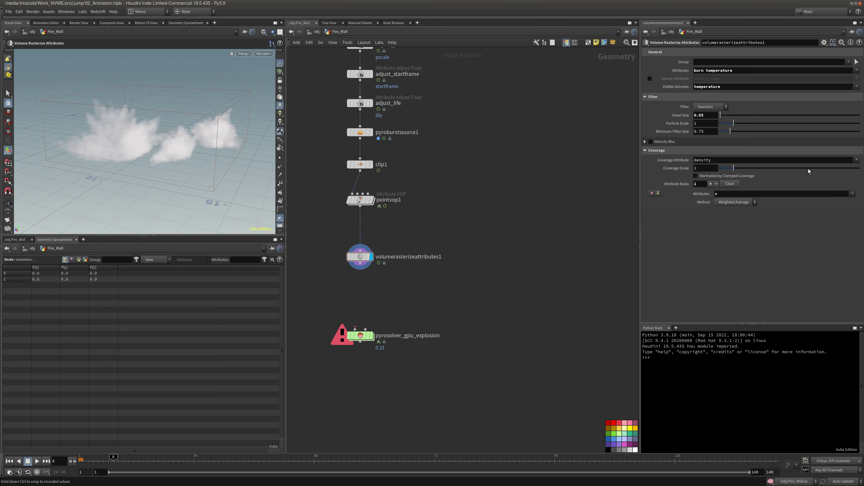
{"action": "left_click_drag", "start_coordinate": [723, 163], "coordinate": [615, 165]}
{"action": "key", "text": "BackSpace"}
{"action": "key", "text": "Return"}
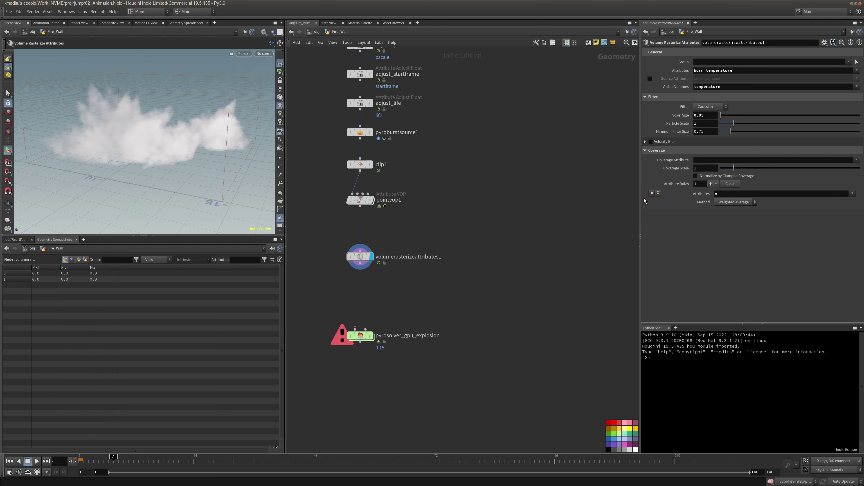
Connect volumerasterizeattributes1 to the first input of pyrosolver_gpu_explosion and return the timeline to frame 1.
{"action": "middle_click_drag", "start_coordinate": [372, 272], "coordinate": [407, 220]}
{"action": "mouse_move", "coordinate": [495, 241]}
{"action": "left_mouse_down"}
{"action": "mouse_move", "coordinate": [310, 310]}
{"action": "mouse_move", "coordinate": [326, 302]}
{"action": "left_mouse_up"}
{"action": "left_click_drag", "start_coordinate": [391, 278], "coordinate": [396, 211]}
{"action": "left_click_drag", "start_coordinate": [462, 250], "coordinate": [349, 313]}
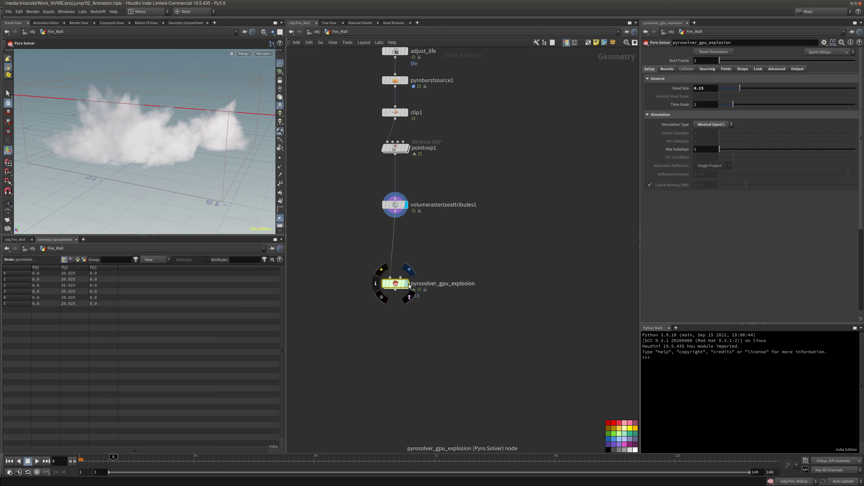
{"action": "left_click", "coordinate": [9, 461]}
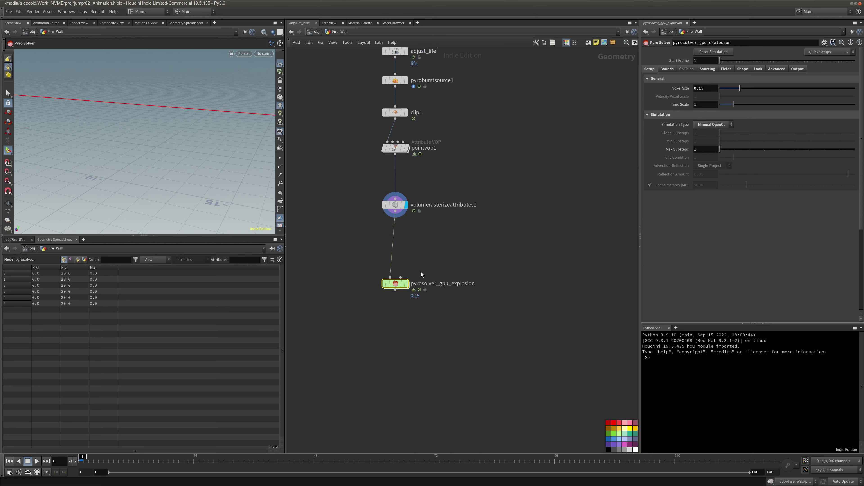
Keep volumerasterizeattributes1 as the displayed node and move pyrosolver_gpu_explosion closer beneath it.
{"action": "left_click", "coordinate": [406, 283]}
{"action": "key", "text": "space+g"}
{"action": "left_click_drag", "start_coordinate": [171, 145], "coordinate": [204, 131], "text": "alt"}
{"action": "left_click", "coordinate": [406, 205]}
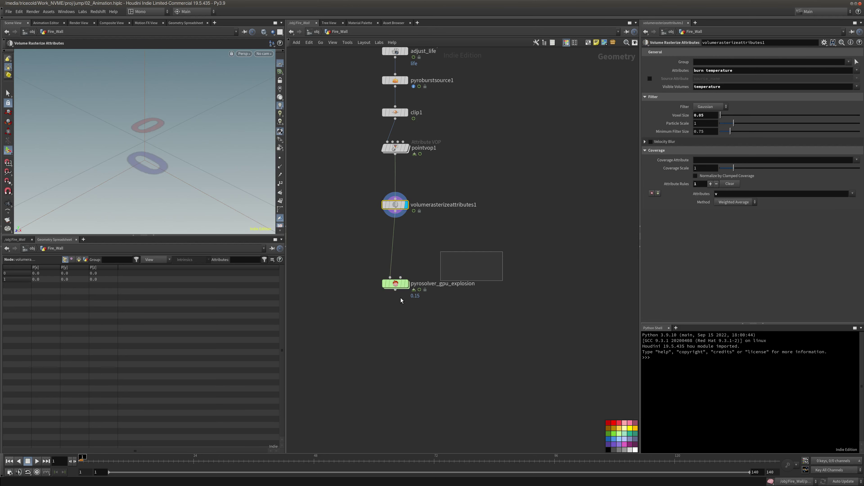
{"action": "left_click_drag", "start_coordinate": [468, 271], "coordinate": [350, 318]}
{"action": "left_click_drag", "start_coordinate": [397, 285], "coordinate": [397, 267]}
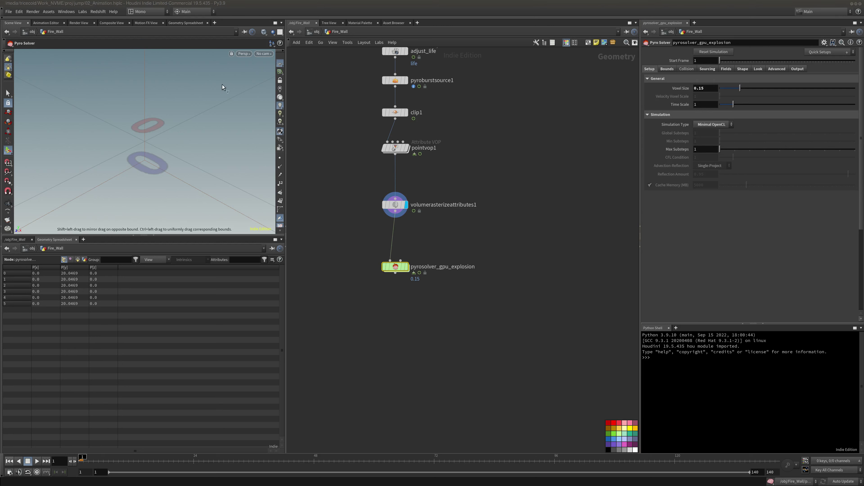
Set the pyro solver's bounds Size to 14.5, 7.25, 17 and its Center X to 0.35.
{"action": "left_click", "coordinate": [667, 69]}
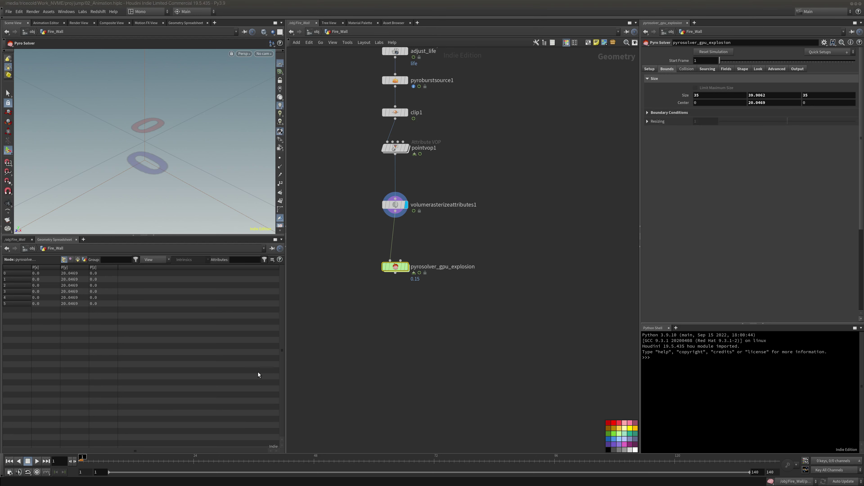
{"action": "left_click", "coordinate": [716, 98]}
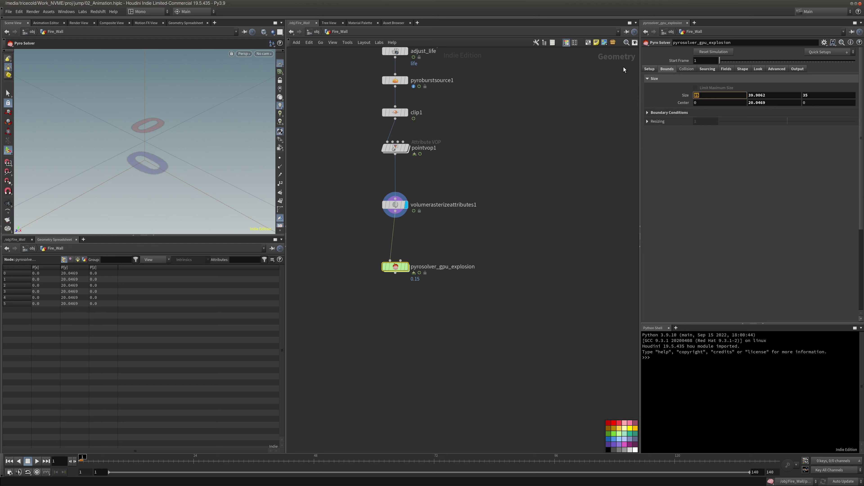
{"action": "type", "text": "14."}
{"action": "left_click", "coordinate": [781, 95]}
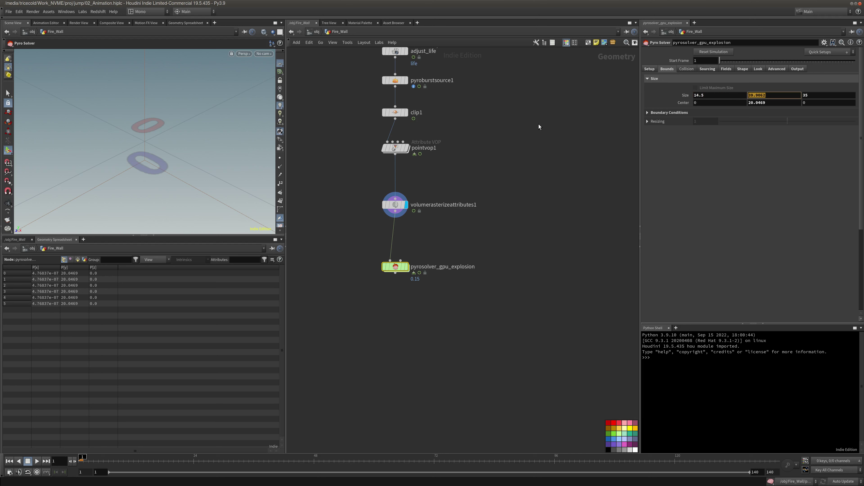
{"action": "type", "text": "7.25"}
{"action": "key", "text": "Tab"}
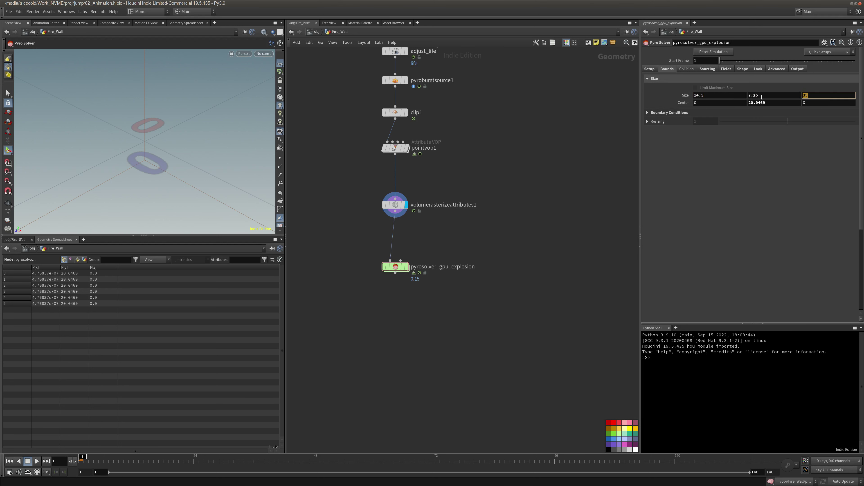
{"action": "type", "text": "17"}
{"action": "key", "text": "Tab"}
{"action": "type", "text": "0.35"}
{"action": "key", "text": "Tab"}
Drive the bounds' Center Y with a relative reference to Size Y divided by two, ch("maxsizey") / 2.
{"action": "type", "text": "3"}
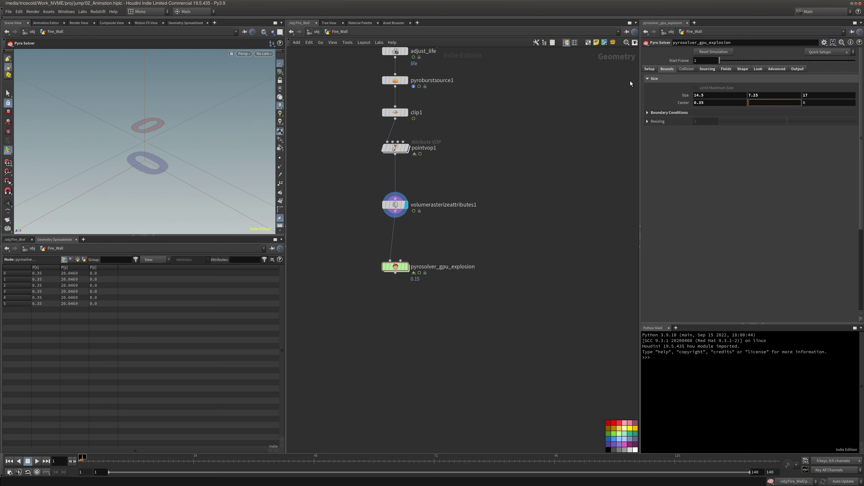
{"action": "right_click", "coordinate": [775, 94]}
{"action": "mouse_move", "coordinate": [801, 111]}
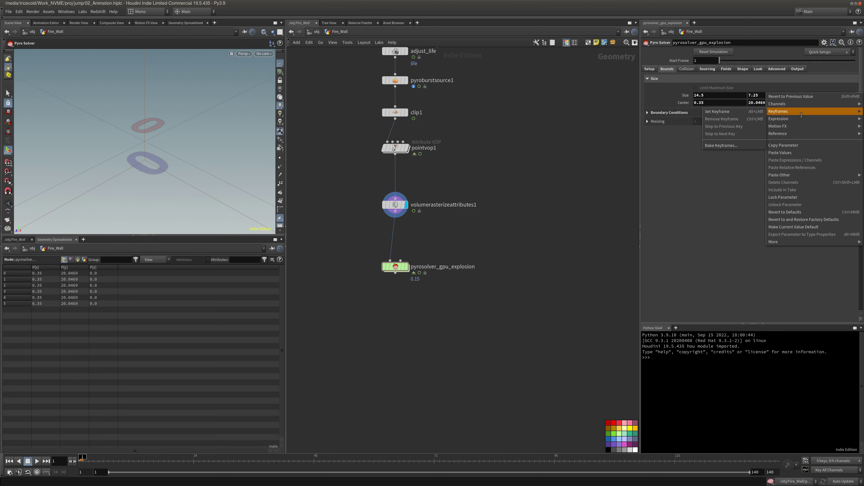
{"action": "left_click", "coordinate": [792, 144]}
{"action": "right_click", "coordinate": [778, 103]}
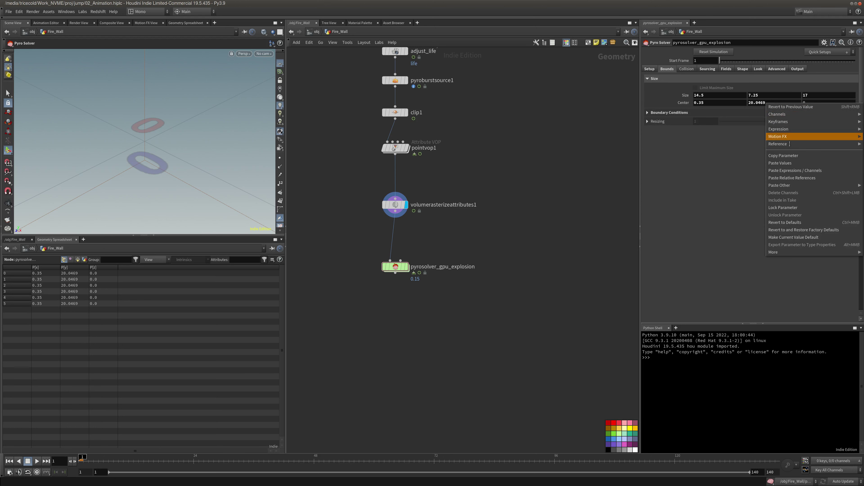
{"action": "left_click", "coordinate": [792, 177]}
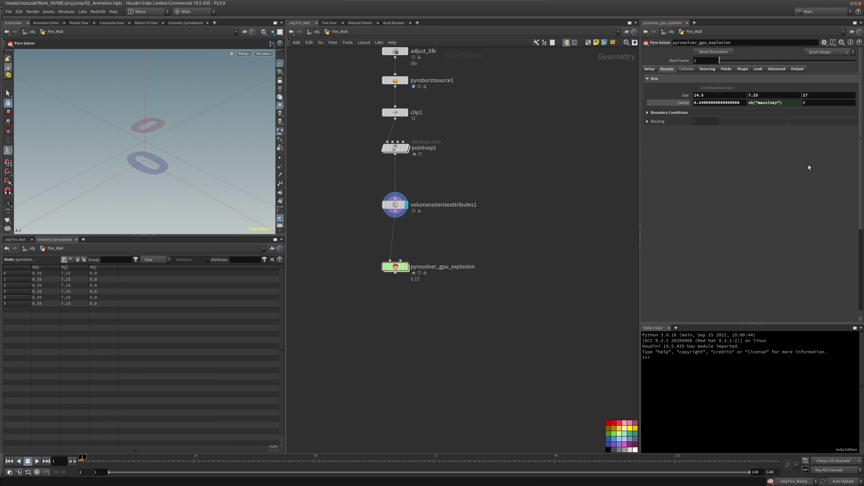
{"action": "left_click", "coordinate": [782, 102]}
{"action": "type", "text": "/ 2"}
{"action": "key", "text": "Tab"}
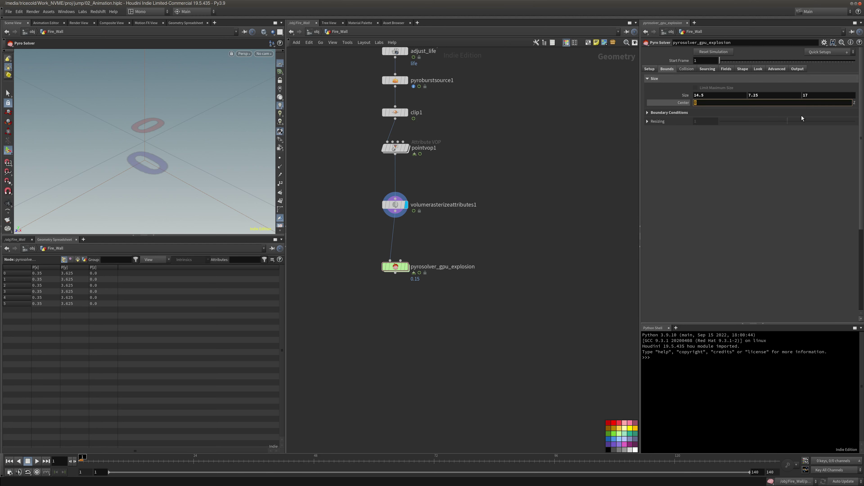
Set the Center Z of the pyro solver's bounds to -5.25.
{"action": "left_click_drag", "start_coordinate": [776, 96], "coordinate": [524, 97]}
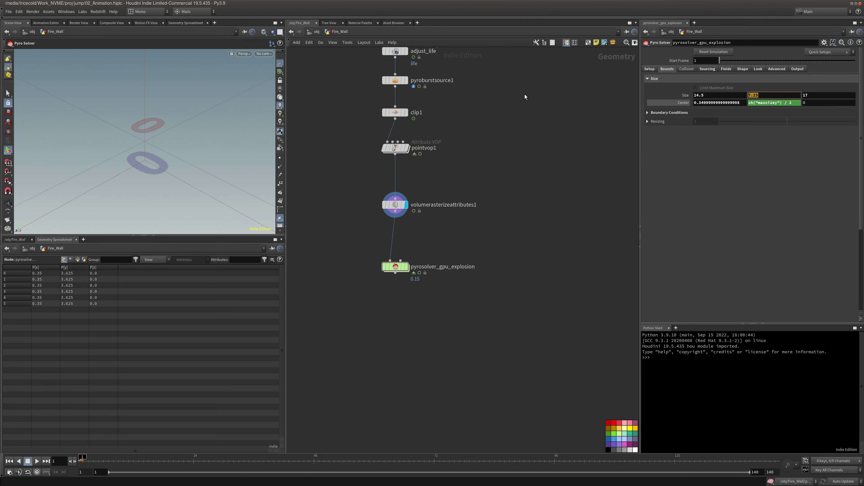
{"action": "left_click", "coordinate": [839, 102]}
{"action": "type", "text": "-5.25"}
{"action": "key", "text": "Return"}
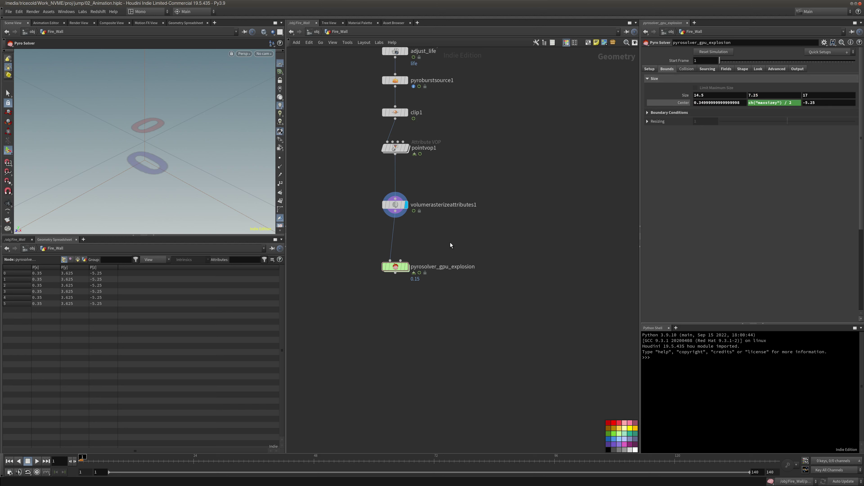
Display pyrosolver_gpu_explosion with the other scene objects shown, and inspect its bounding box against the road and vehicles.
{"action": "left_click", "coordinate": [407, 266]}
{"action": "left_click", "coordinate": [148, 166]}
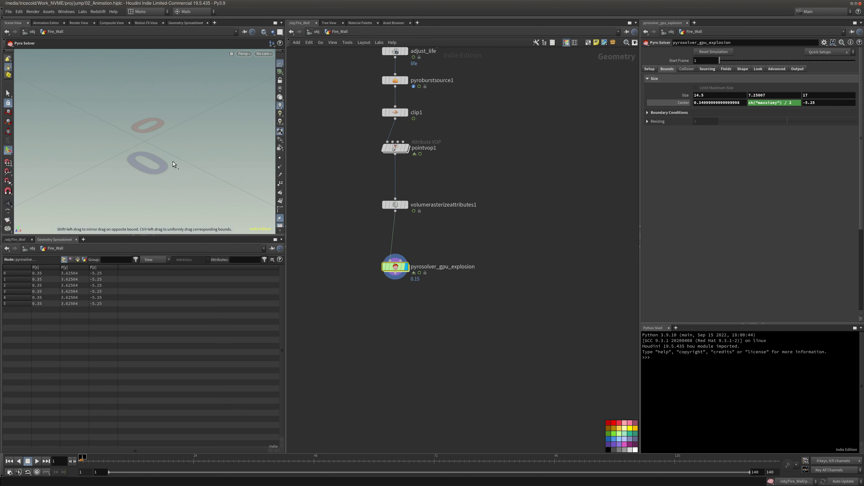
{"action": "key", "text": "space+g"}
{"action": "left_click_drag", "start_coordinate": [171, 162], "coordinate": [186, 144]}
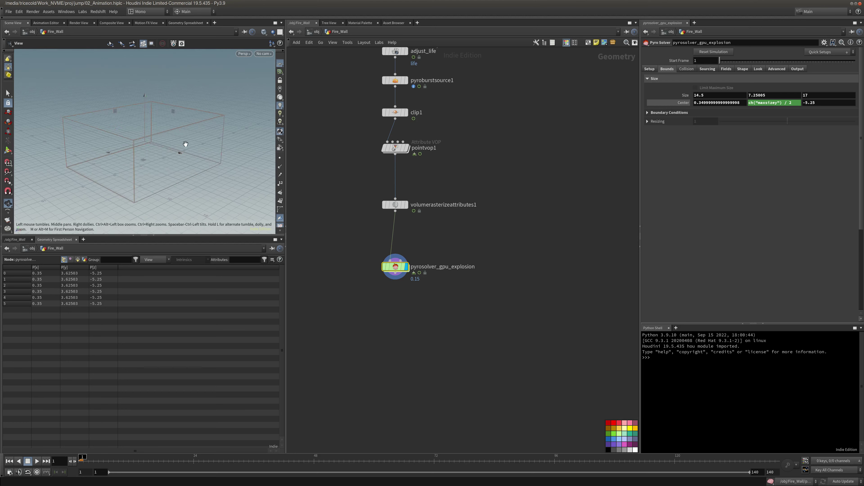
{"action": "left_click", "coordinate": [272, 32]}
{"action": "left_click", "coordinate": [277, 40]}
{"action": "left_click_drag", "start_coordinate": [221, 73], "coordinate": [216, 129], "text": "alt"}
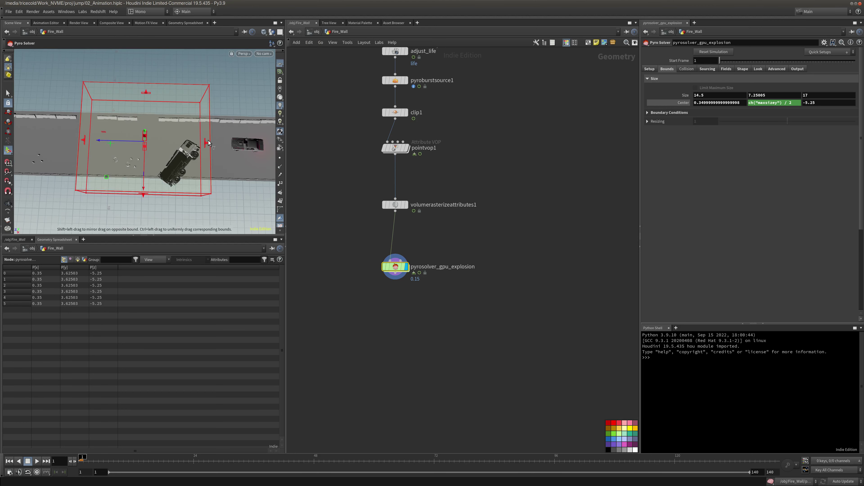
Display pointvop1 and hide the other scene objects in the viewport.
{"action": "middle_click_drag", "start_coordinate": [387, 159], "coordinate": [394, 178]}
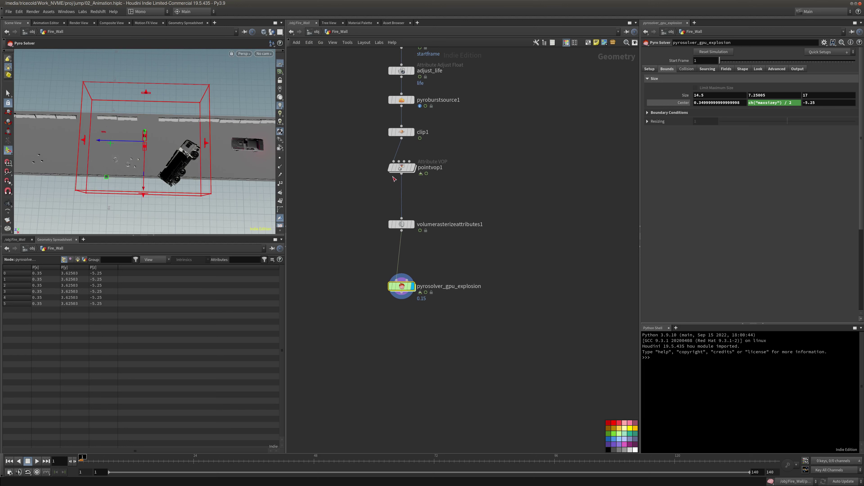
{"action": "left_click", "coordinate": [411, 169]}
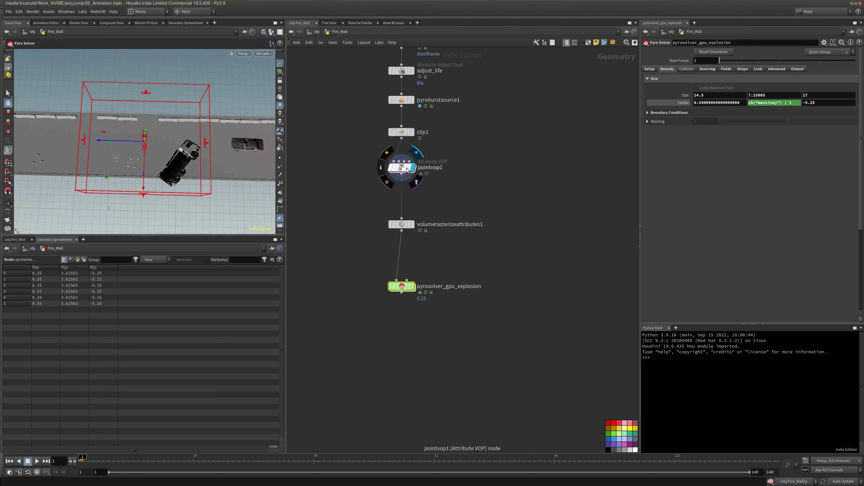
{"action": "left_click", "coordinate": [406, 170]}
{"action": "left_click", "coordinate": [262, 54]}
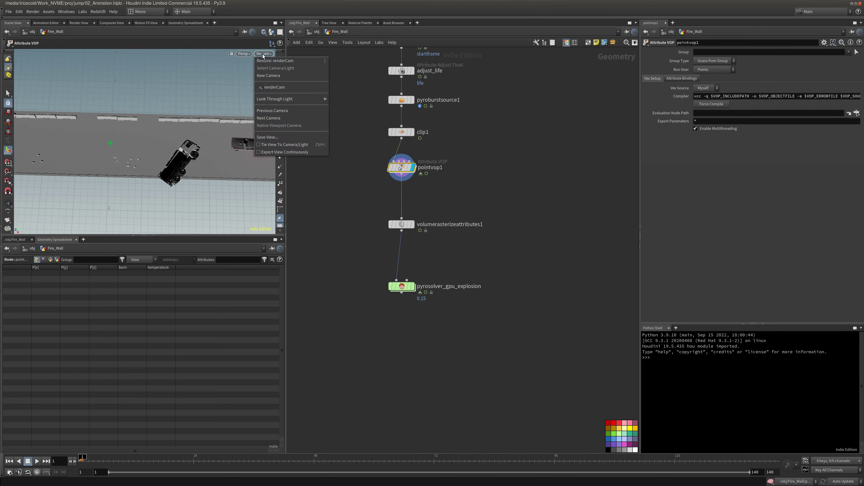
{"action": "left_click", "coordinate": [272, 33]}
{"action": "left_click", "coordinate": [272, 33]}
{"action": "left_click", "coordinate": [295, 55]}
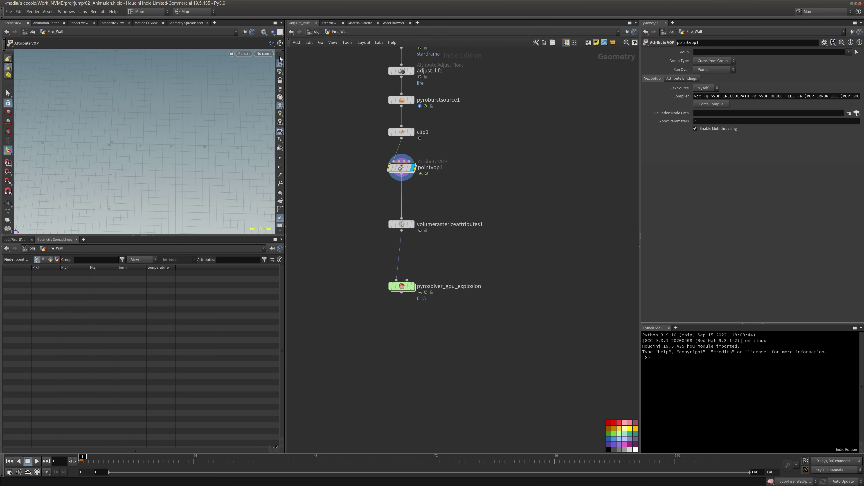
Display pyrosolver_gpu_explosion and shrink its bounding box from one side to about 13.6 in Z, with Center Z about -6.94.
{"action": "left_click", "coordinate": [409, 71]}
{"action": "left_click", "coordinate": [410, 287]}
{"action": "left_click", "coordinate": [403, 287]}
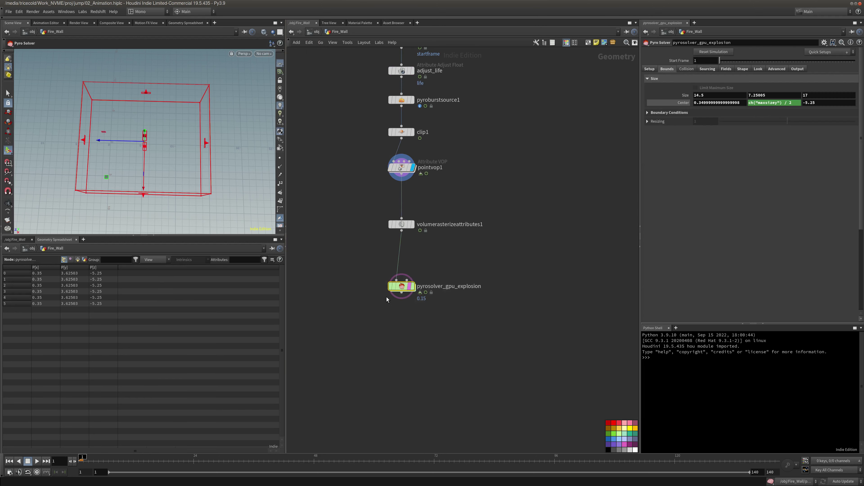
{"action": "left_click", "coordinate": [413, 286]}
{"action": "left_click_drag", "start_coordinate": [83, 140], "coordinate": [215, 116]}
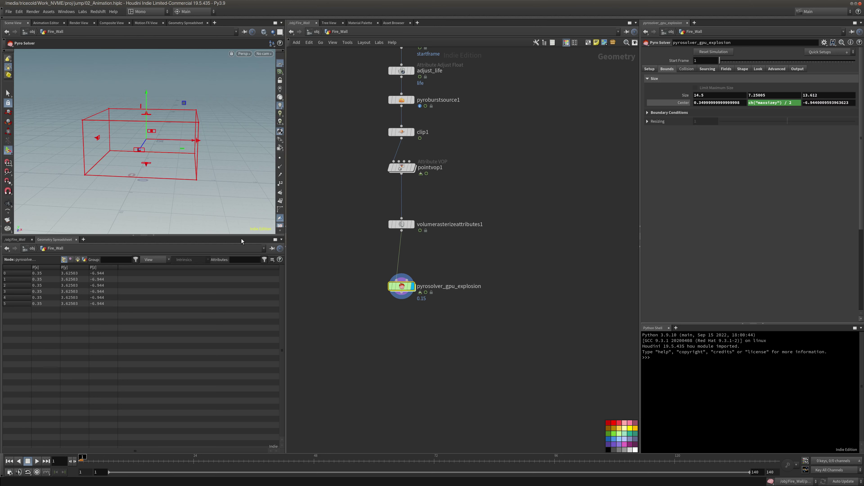
Play the pyro simulation briefly, stop it, and return to frame 1 with the solver selected.
{"action": "left_click", "coordinate": [37, 461]}
{"action": "left_click", "coordinate": [28, 462]}
{"action": "left_click", "coordinate": [9, 462]}
{"action": "middle_click_drag", "start_coordinate": [510, 238], "coordinate": [502, 243]}
{"action": "left_click_drag", "start_coordinate": [502, 244], "coordinate": [417, 284]}
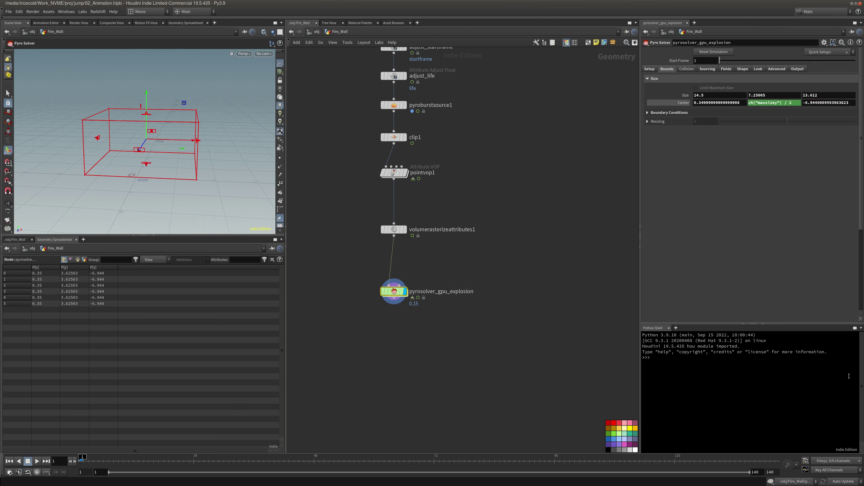
Check the solver's setup and bounds settings, display volumerasterizeattributes1, and scrub to frame 6 to examine when the source volumes start.
{"action": "left_click", "coordinate": [649, 69]}
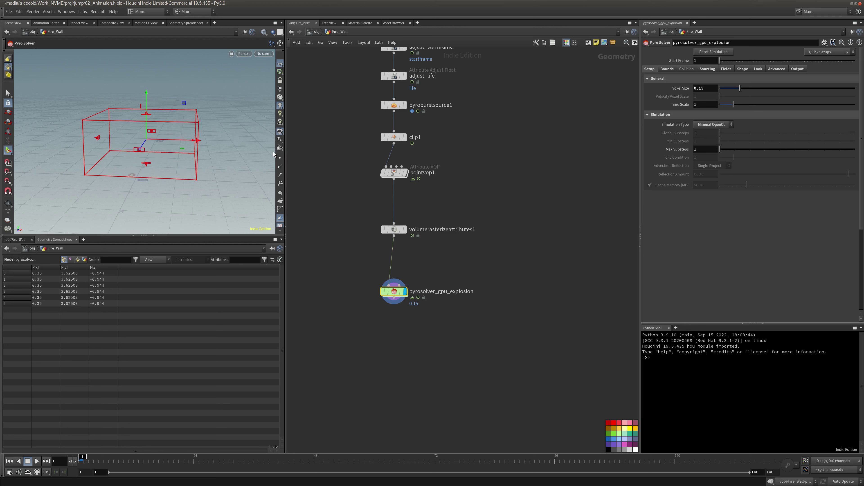
{"action": "left_click", "coordinate": [667, 69]}
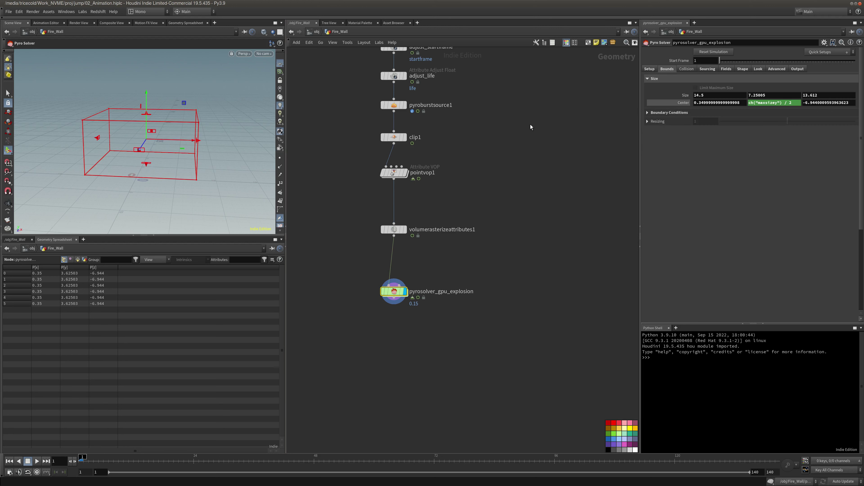
{"action": "middle_click_drag", "start_coordinate": [519, 133], "coordinate": [527, 129]}
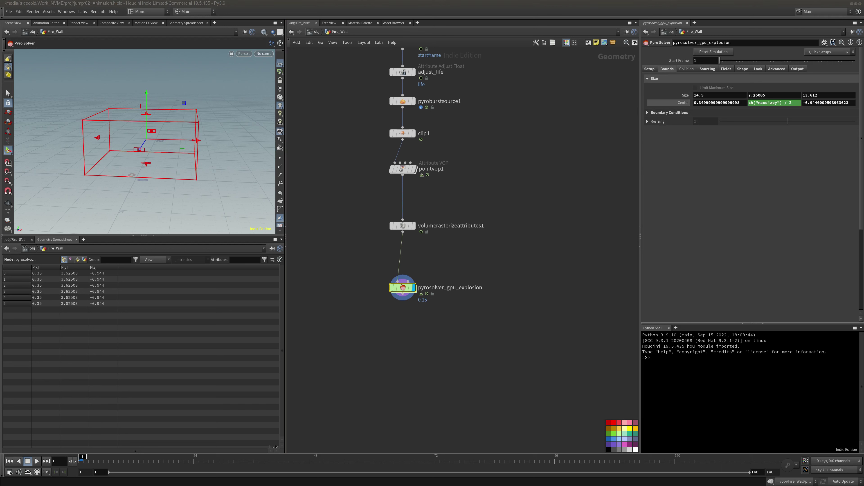
{"action": "left_click_drag", "start_coordinate": [569, 225], "coordinate": [309, 300]}
{"action": "left_click", "coordinate": [409, 226]}
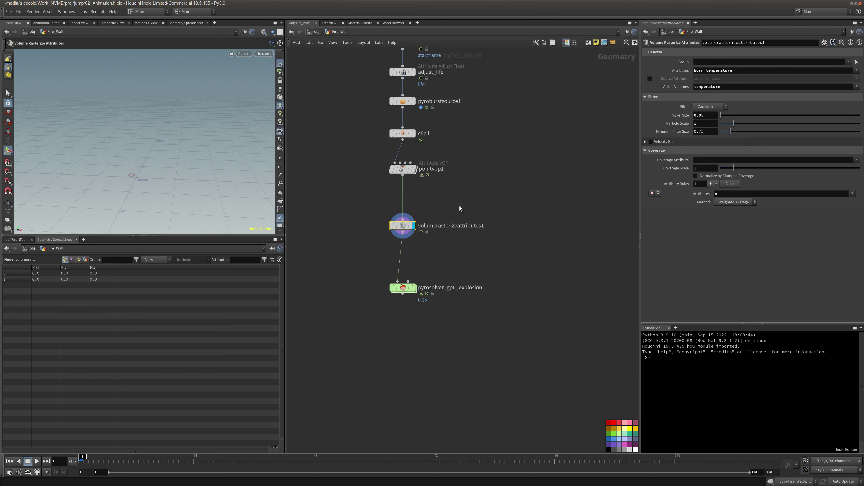
{"action": "left_click_drag", "start_coordinate": [83, 457], "coordinate": [107, 460]}
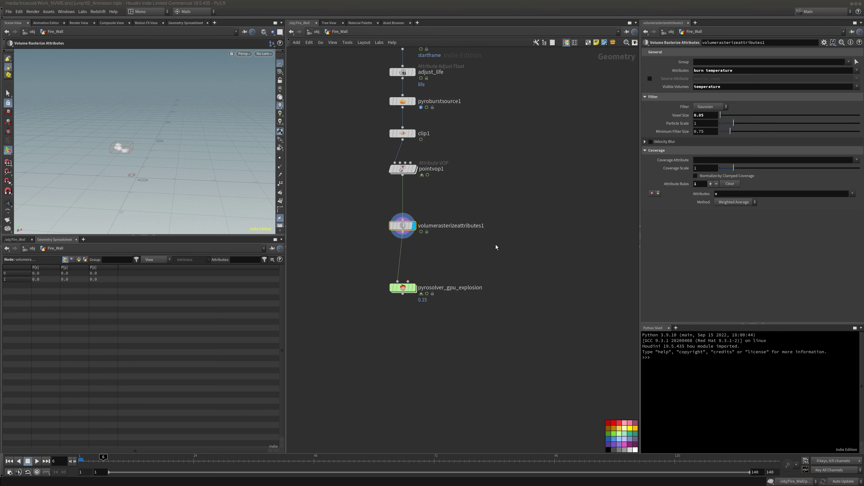
Set the end of pyrosolver_gpu_explosion's Limit Source Range frame range to 40.
{"action": "left_click", "coordinate": [405, 288]}
{"action": "left_click", "coordinate": [650, 69]}
{"action": "left_click", "coordinate": [707, 69]}
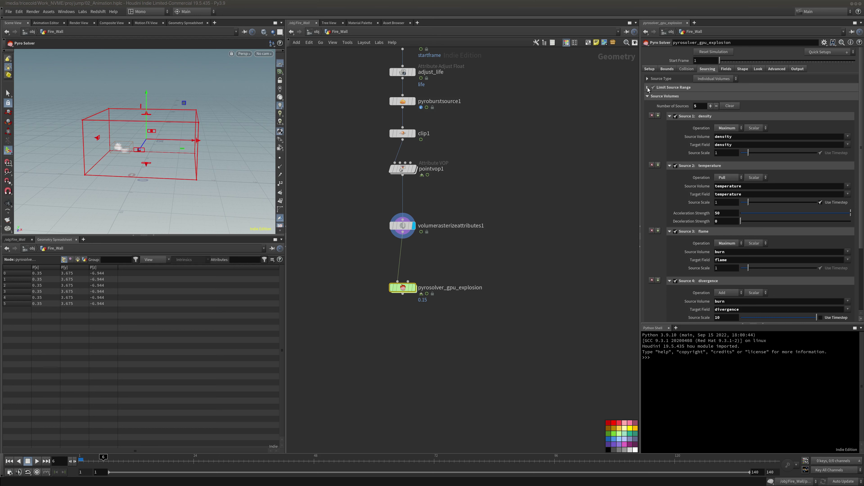
{"action": "left_click", "coordinate": [655, 87]}
{"action": "left_click", "coordinate": [655, 80]}
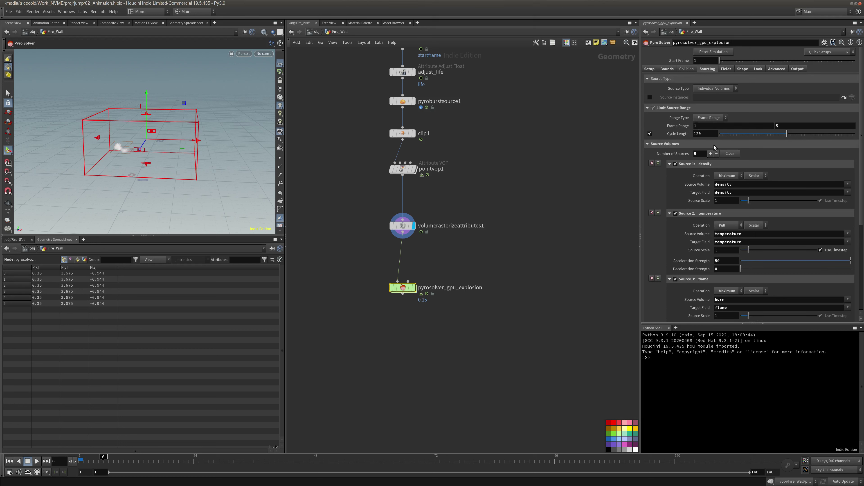
{"action": "left_click_drag", "start_coordinate": [801, 126], "coordinate": [695, 133]}
{"action": "type", "text": "40"}
{"action": "key", "text": "Return"}
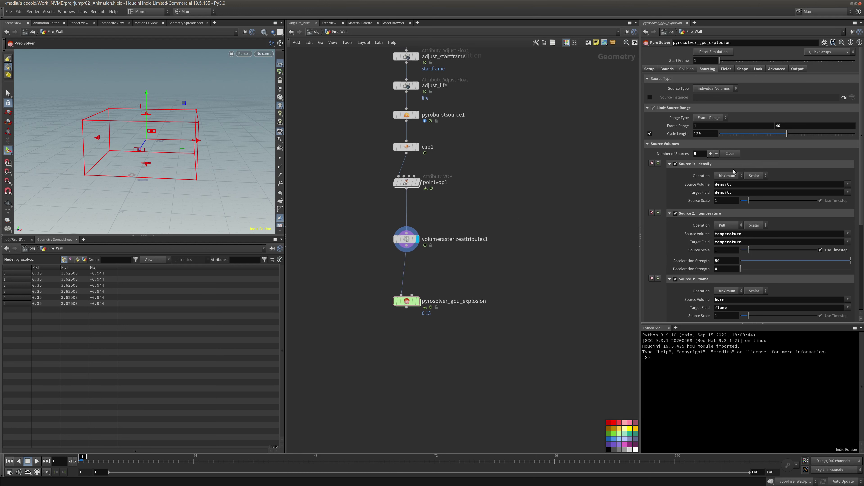
Set the Source Scale of the solver's temperature source to 4.
{"action": "scroll", "coordinate": [858, 184], "scroll_direction": "down", "scroll_amount": 4}
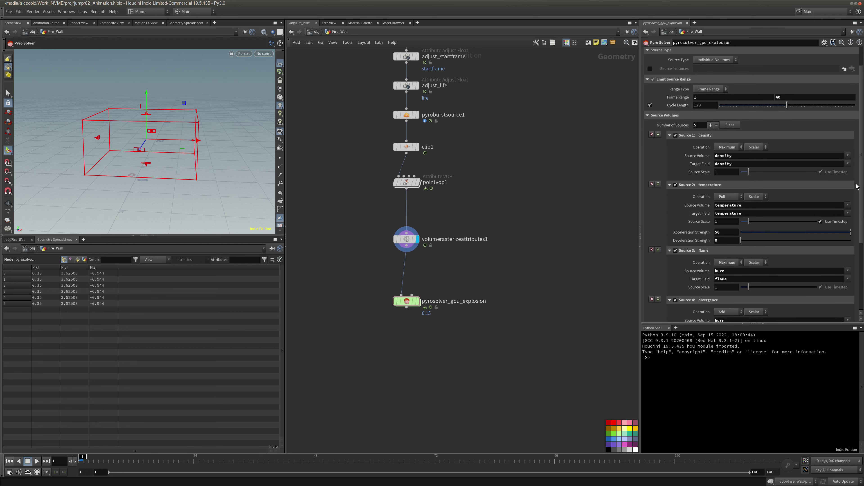
{"action": "scroll", "coordinate": [858, 203], "scroll_direction": "down", "scroll_amount": 2}
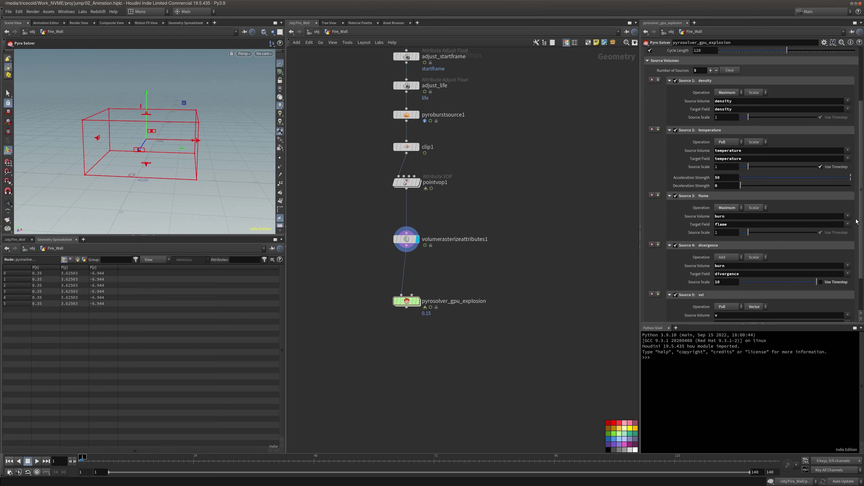
{"action": "scroll", "coordinate": [857, 222], "scroll_direction": "up", "scroll_amount": 2}
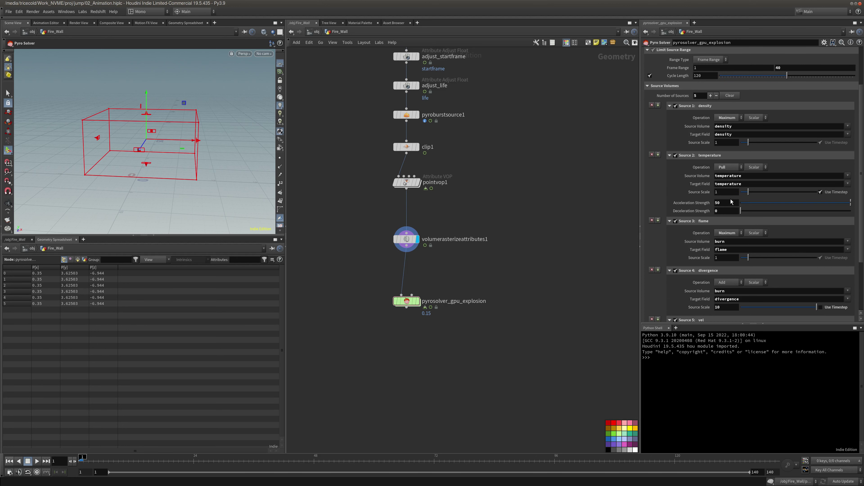
{"action": "left_click", "coordinate": [728, 192]}
{"action": "type", "text": "4"}
{"action": "key", "text": "Return"}
{"action": "scroll", "coordinate": [859, 197], "scroll_direction": "down", "scroll_amount": 1}
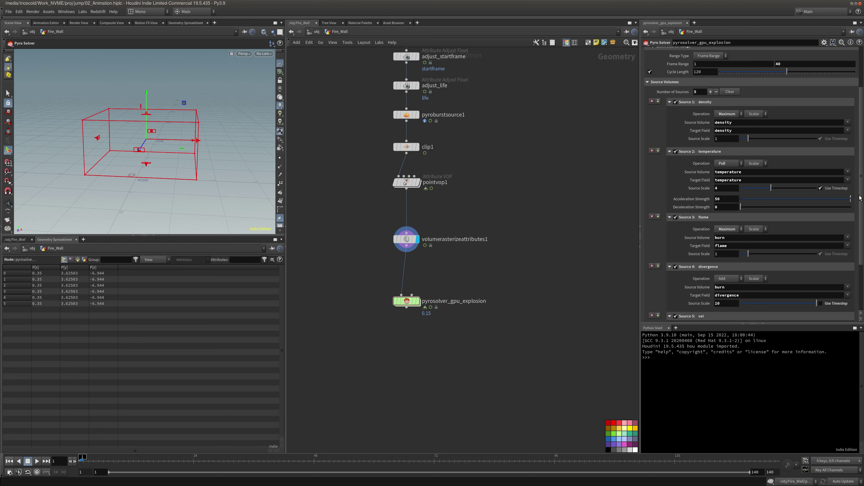
Set the Source Scale of the solver's flame source to 2.
{"action": "scroll", "coordinate": [854, 211], "scroll_direction": "down", "scroll_amount": 4}
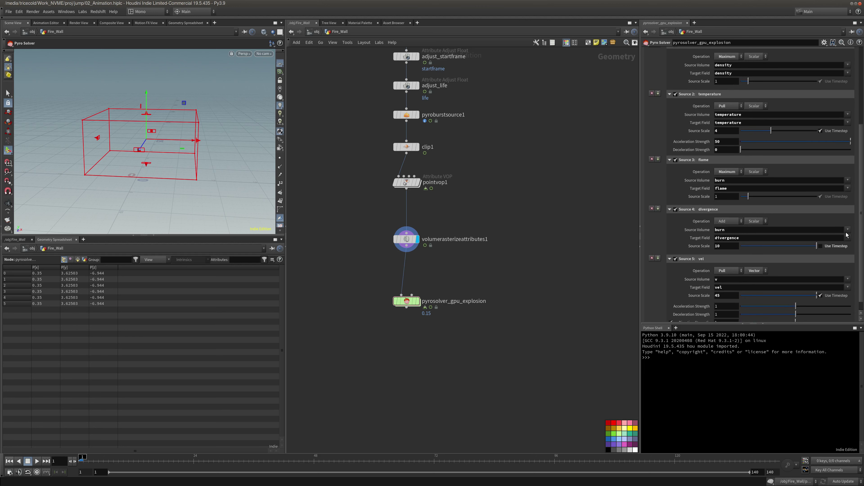
{"action": "scroll", "coordinate": [847, 235], "scroll_direction": "down", "scroll_amount": 1}
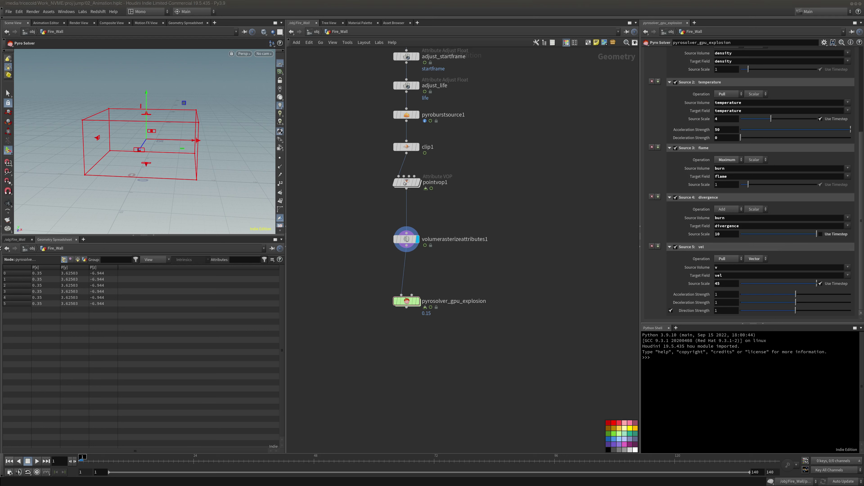
{"action": "left_click", "coordinate": [730, 186]}
{"action": "key", "text": "BackSpace"}
{"action": "type", "text": "2"}
{"action": "key", "text": "Return"}
Change the vel source's operation to Add and set its Source Scale to 5.
{"action": "left_click", "coordinate": [728, 259]}
{"action": "left_click", "coordinate": [725, 277]}
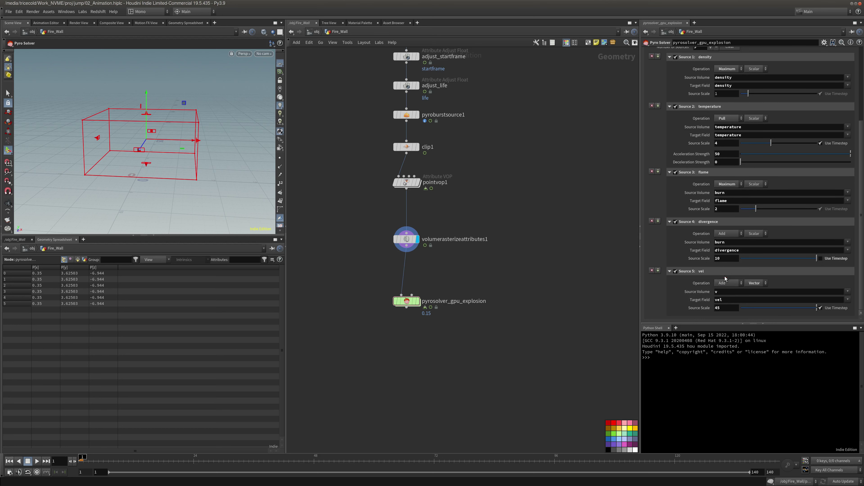
{"action": "left_click_drag", "start_coordinate": [730, 309], "coordinate": [642, 298]}
{"action": "type", "text": "5"}
{"action": "key", "text": "Return"}
Display pyrosolver_gpu_explosion, play the simulation with the new source values, stop it, and return to frame 1.
{"action": "middle_click_drag", "start_coordinate": [558, 216], "coordinate": [569, 248]}
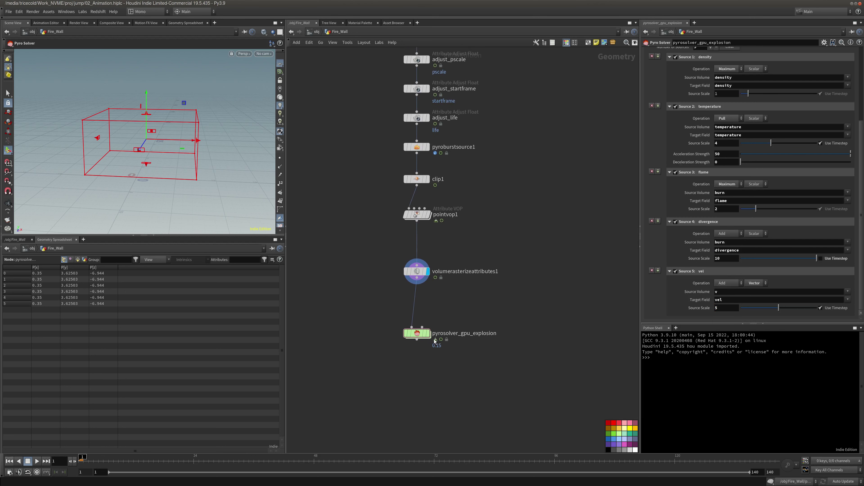
{"action": "mouse_move", "coordinate": [422, 337]}
{"action": "left_click", "coordinate": [431, 319]}
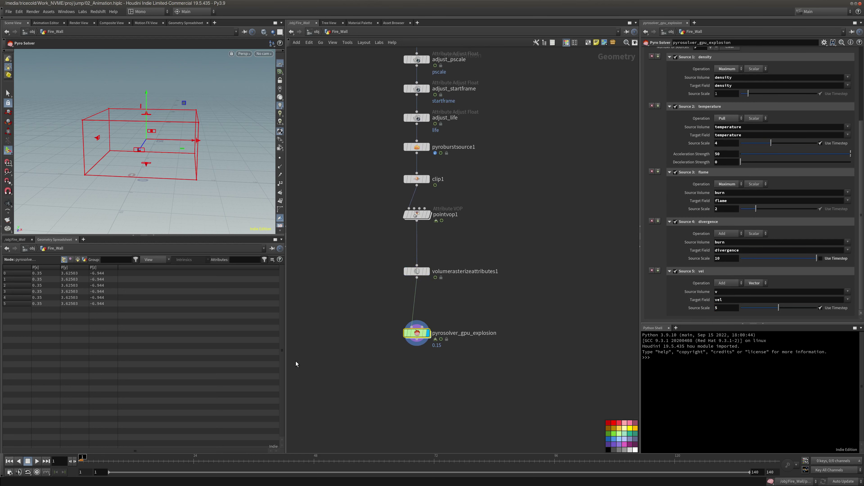
{"action": "left_click", "coordinate": [36, 462]}
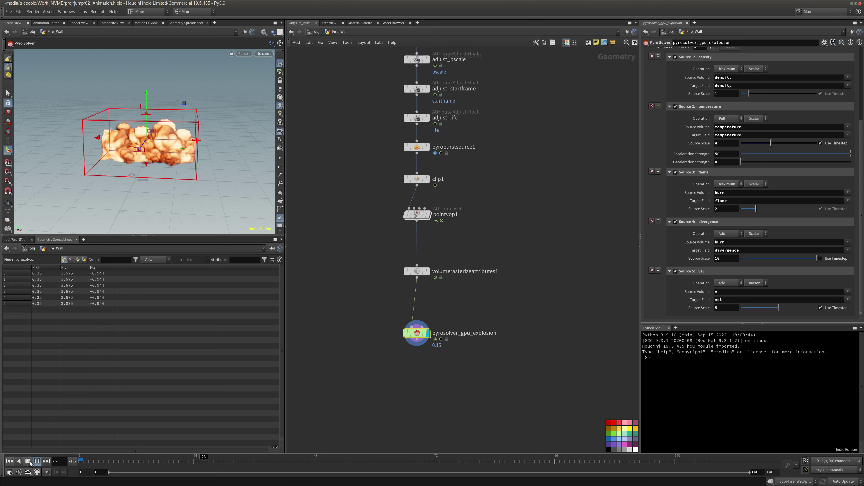
{"action": "left_click", "coordinate": [28, 462]}
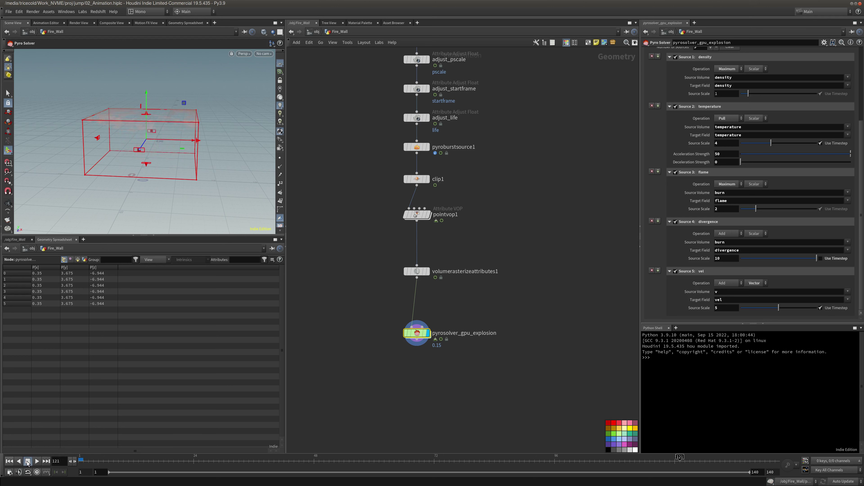
{"action": "left_click", "coordinate": [10, 461]}
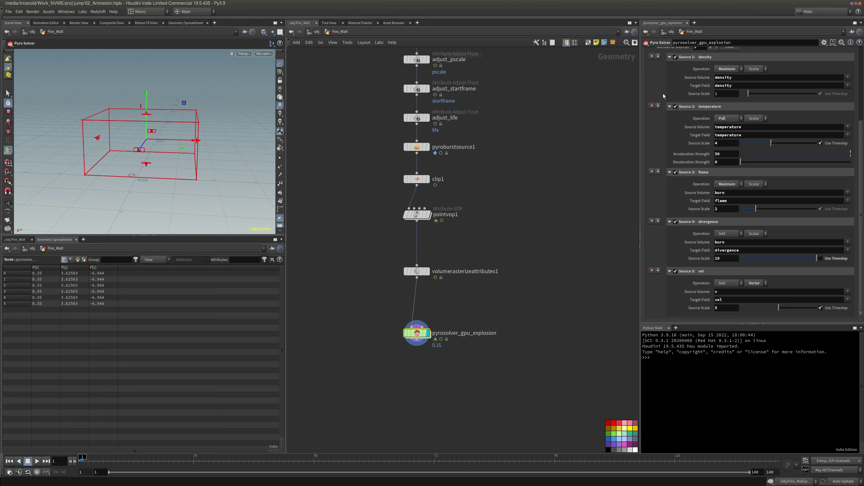
Review the solver's density and temperature field settings, and set its Voxel Size to 0.05.
{"action": "scroll", "coordinate": [782, 119], "scroll_direction": "up", "scroll_amount": 10}
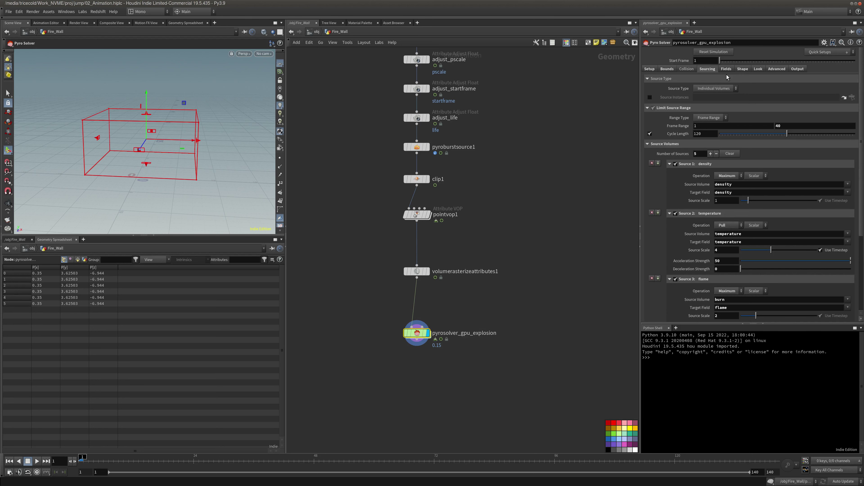
{"action": "left_click", "coordinate": [726, 69]}
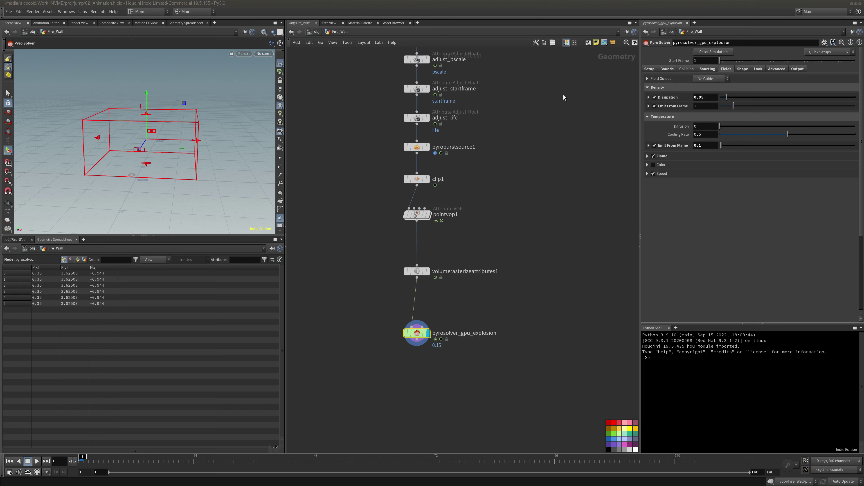
{"action": "left_click", "coordinate": [697, 105]}
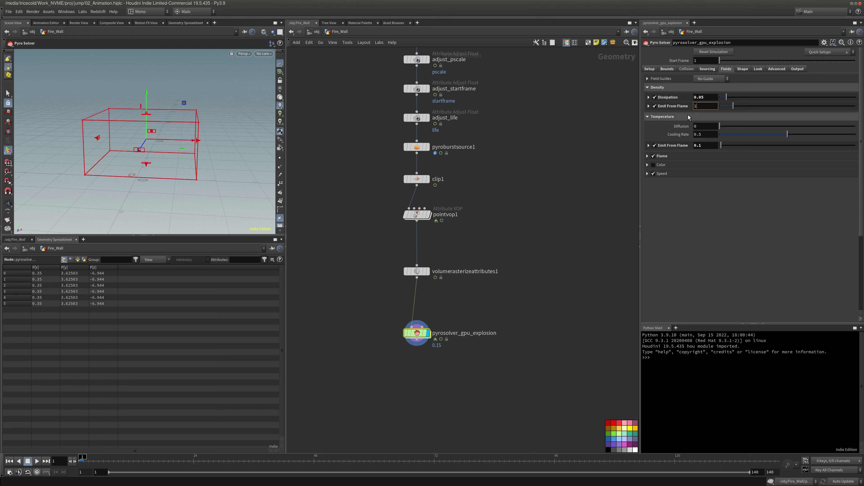
{"action": "key", "text": "Return"}
{"action": "left_click", "coordinate": [649, 69]}
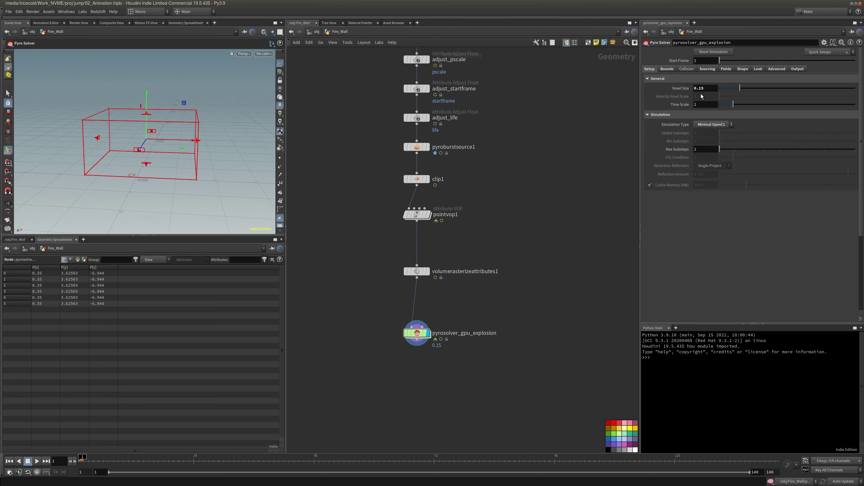
{"action": "double_click", "coordinate": [701, 89]}
{"action": "type", "text": "05"}
{"action": "key", "text": "Return"}
Play the finer simulation, preview the volumerasterizeattributes1 source volumes over time, and return to frame 1.
{"action": "middle_click_drag", "start_coordinate": [552, 115], "coordinate": [555, 105]}
{"action": "left_click", "coordinate": [36, 462]}
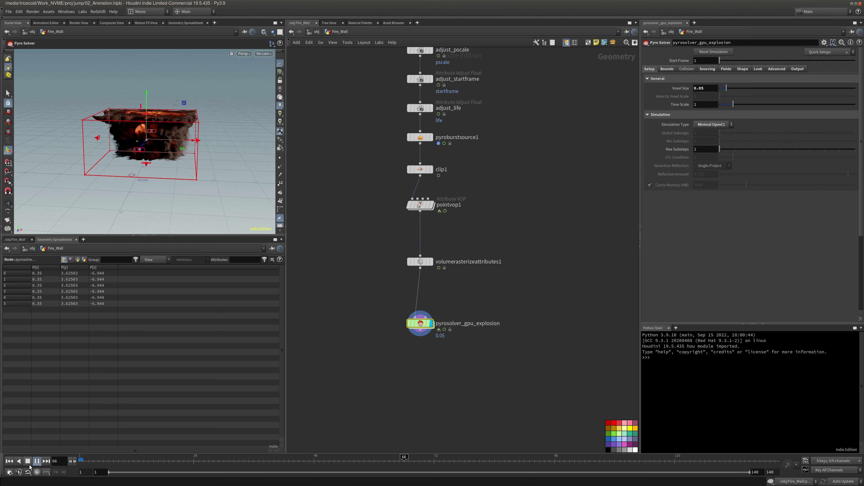
{"action": "left_click", "coordinate": [9, 461]}
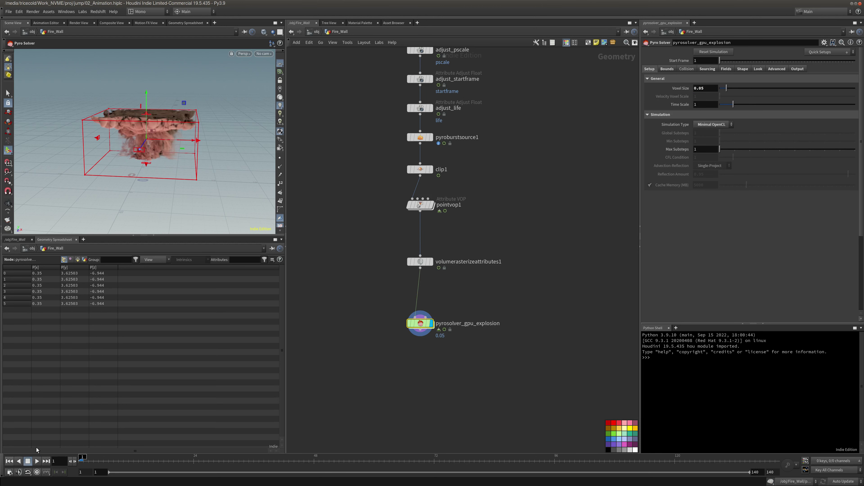
{"action": "left_click", "coordinate": [430, 262]}
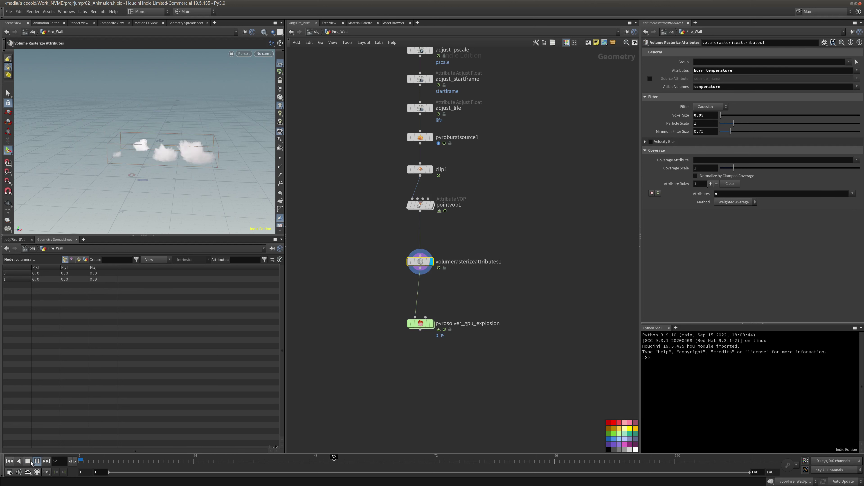
{"action": "left_click", "coordinate": [10, 462]}
Display pyrosolver_gpu_explosion, play the explosion from a side angle up to frame 36, and return to frame 1.
{"action": "left_click", "coordinate": [430, 323]}
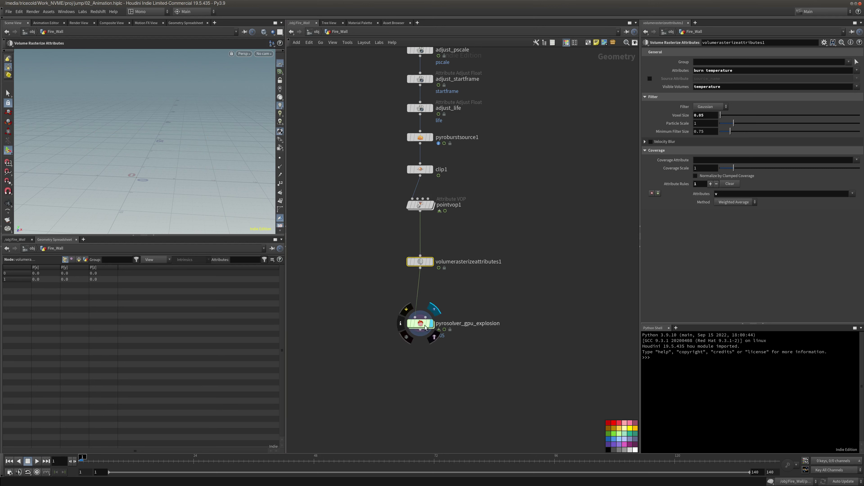
{"action": "mouse_move", "coordinate": [227, 143]}
{"action": "left_mouse_down", "text": "alt"}
{"action": "mouse_move", "coordinate": [218, 132]}
{"action": "mouse_move", "coordinate": [218, 143]}
{"action": "left_mouse_up", "text": "alt"}
{"action": "left_click", "coordinate": [37, 461]}
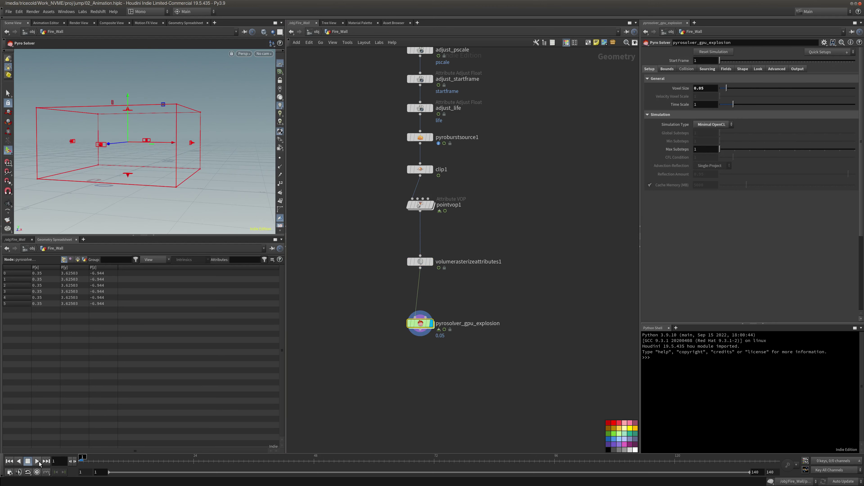
{"action": "left_click", "coordinate": [28, 464]}
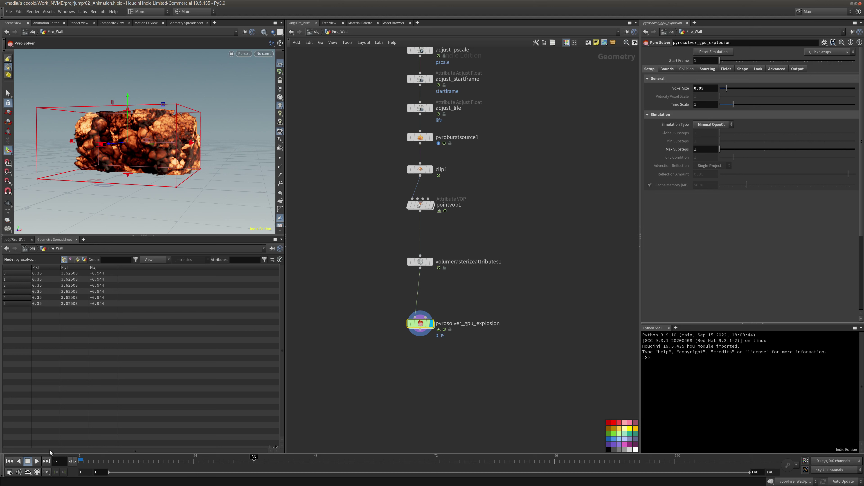
{"action": "left_click", "coordinate": [10, 463]}
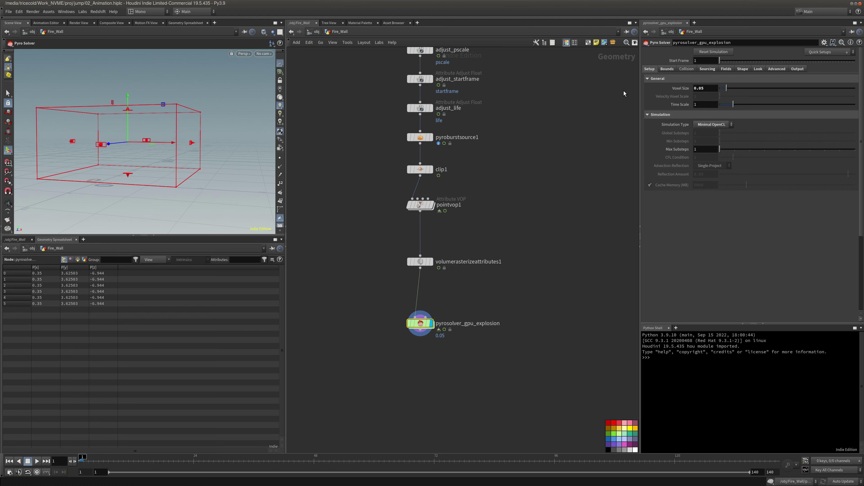
Examine the solver's boundary conditions against its bounding box in the viewport, and show its collision settings.
{"action": "left_click", "coordinate": [669, 68]}
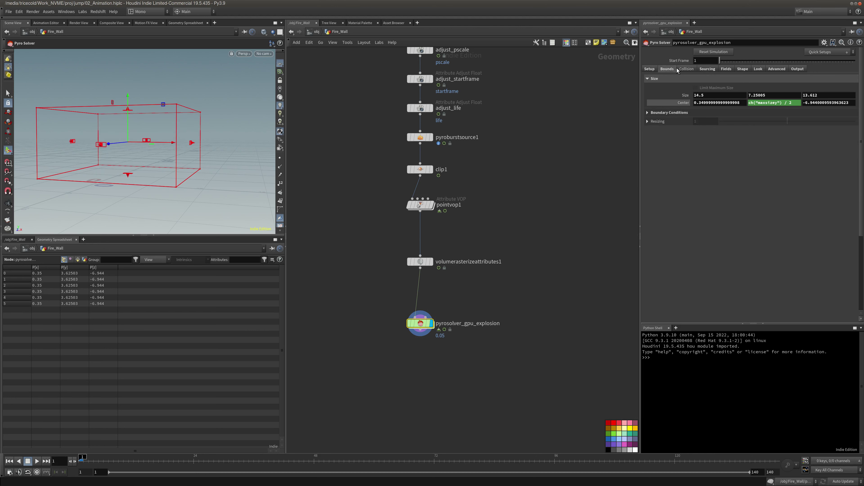
{"action": "left_click", "coordinate": [648, 112]}
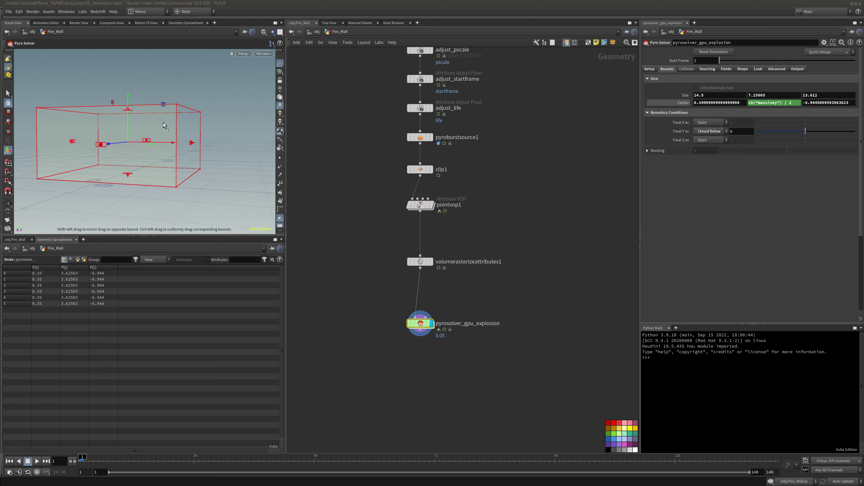
{"action": "left_click_drag", "start_coordinate": [235, 145], "coordinate": [238, 133], "text": "alt"}
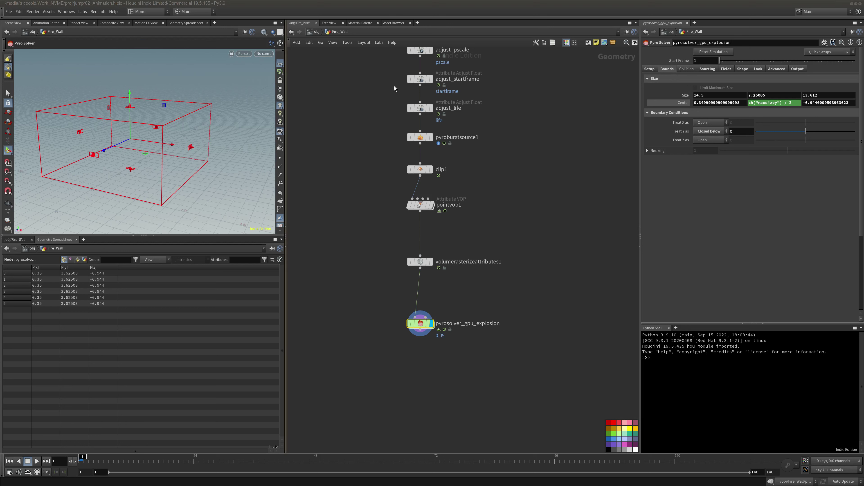
{"action": "left_click", "coordinate": [686, 69]}
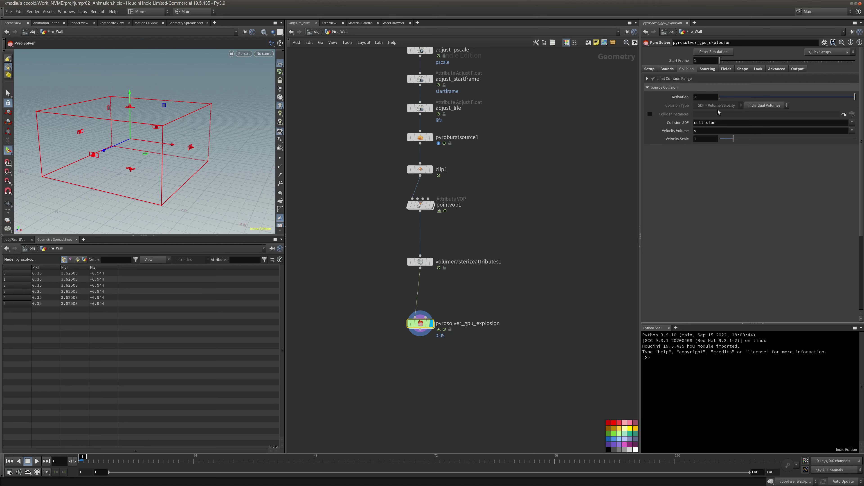
Set the solver's temperature Diffusion to 0.05, play the explosion up to frame 27, and return to frame 1.
{"action": "middle_click_drag", "start_coordinate": [615, 125], "coordinate": [604, 131]}
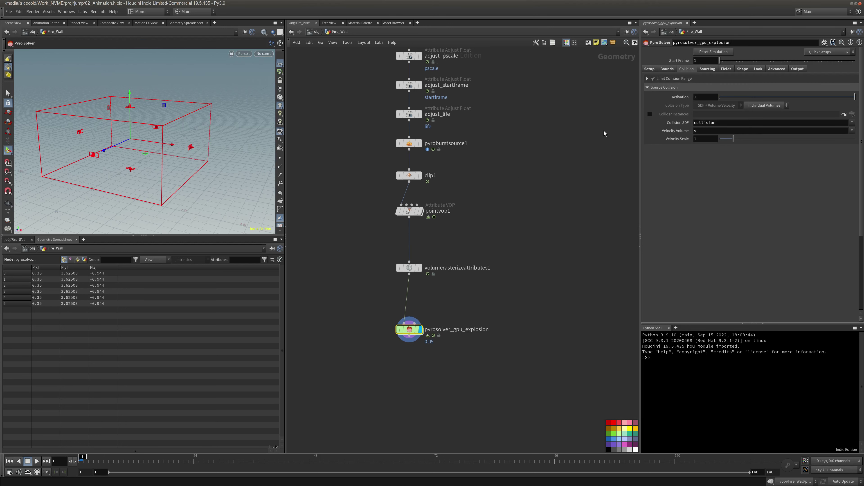
{"action": "left_click", "coordinate": [707, 69]}
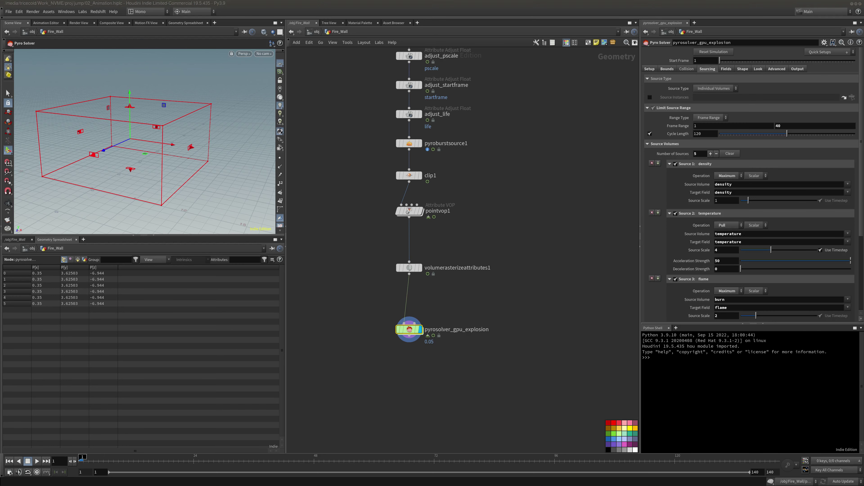
{"action": "left_click", "coordinate": [727, 69]}
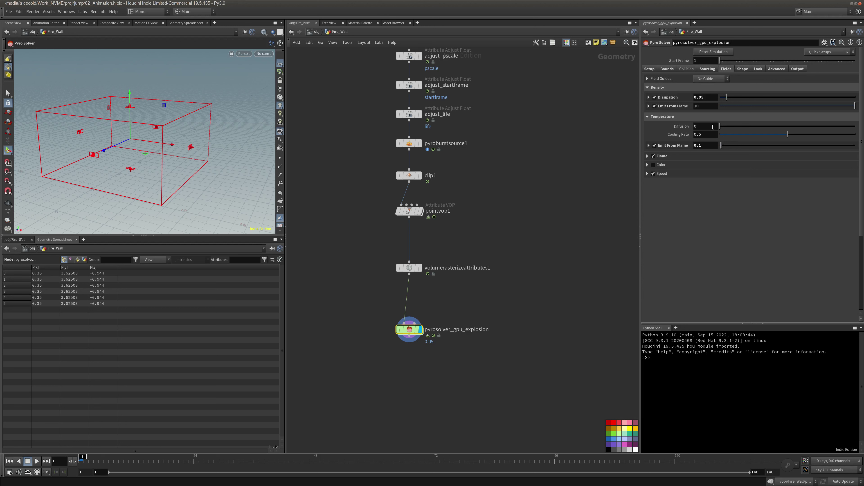
{"action": "left_click", "coordinate": [708, 130]}
{"action": "type", "text": ".05"}
{"action": "key", "text": "Return"}
{"action": "left_click", "coordinate": [36, 461]}
{"action": "left_click", "coordinate": [28, 462]}
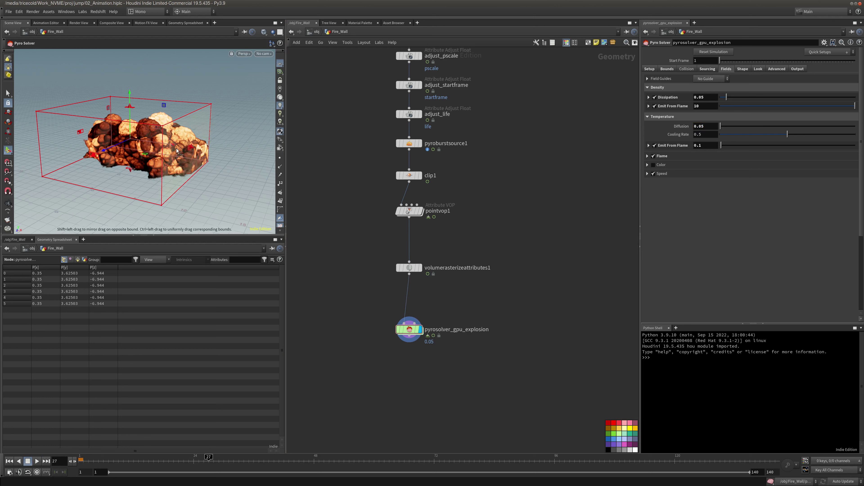
{"action": "left_click", "coordinate": [9, 461]}
Try a temperature Diffusion of about 3.44, play the simulation, and set Diffusion back to 0.05.
{"action": "left_click_drag", "start_coordinate": [734, 127], "coordinate": [767, 127]}
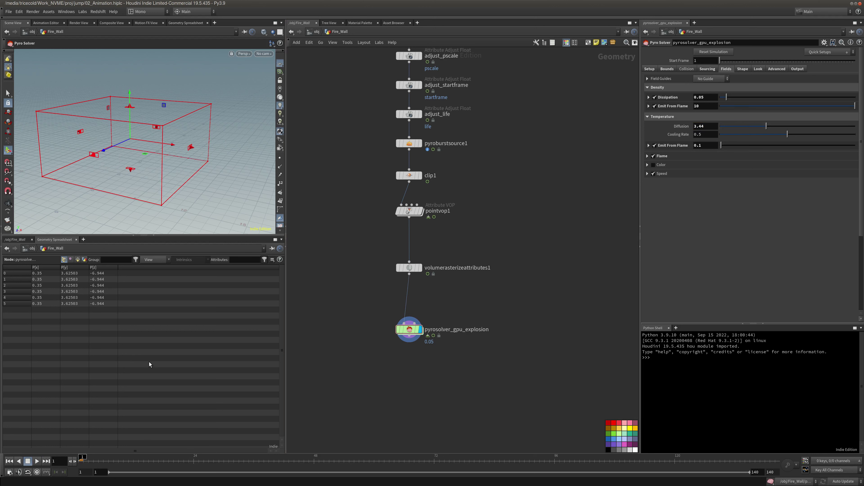
{"action": "left_click", "coordinate": [37, 461]}
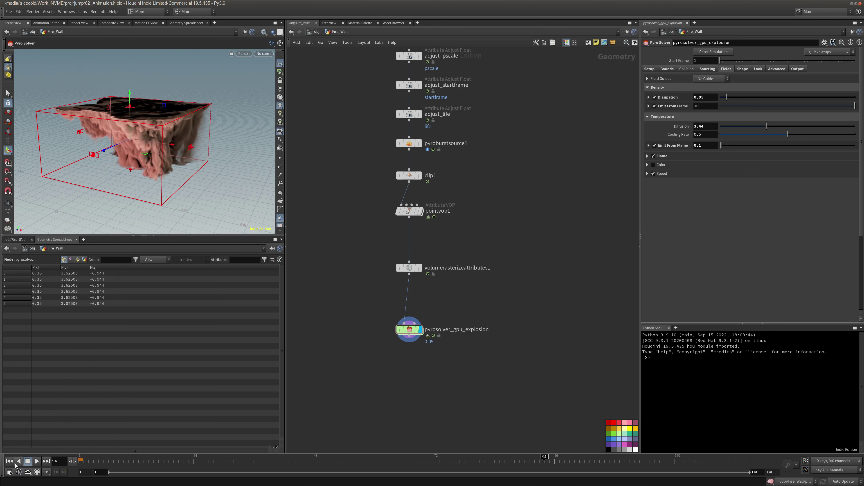
{"action": "left_click", "coordinate": [9, 462]}
{"action": "left_click_drag", "start_coordinate": [698, 130], "coordinate": [668, 128]}
{"action": "type", "text": ".05"}
{"action": "key", "text": "Return"}
Set the temperature Emit From Flame Emission Scale to 0.23 and the lower Flame Range limit to 0.
{"action": "left_click", "coordinate": [649, 145]}
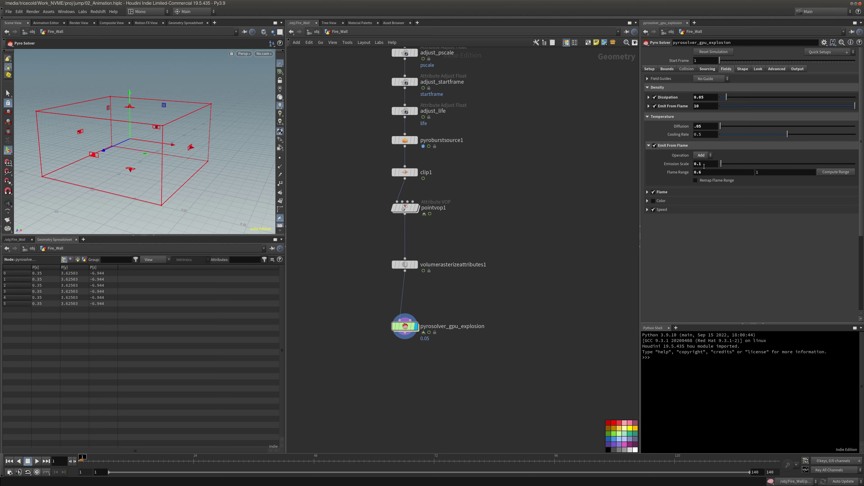
{"action": "double_click", "coordinate": [701, 165]}
{"action": "type", "text": "0.23"}
{"action": "key", "text": "Tab"}
{"action": "type", "text": "0"}
{"action": "key", "text": "Return"}
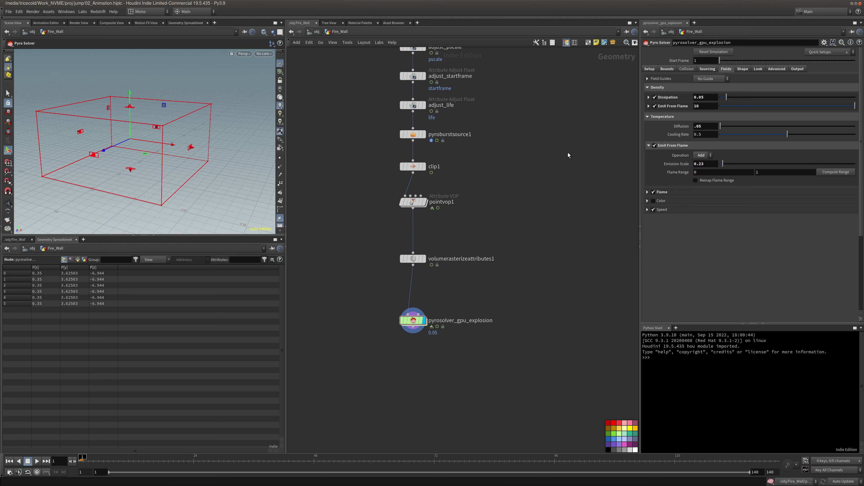
Set the Flame Lifespan to 2 in the solver's flame field settings.
{"action": "left_click", "coordinate": [648, 192]}
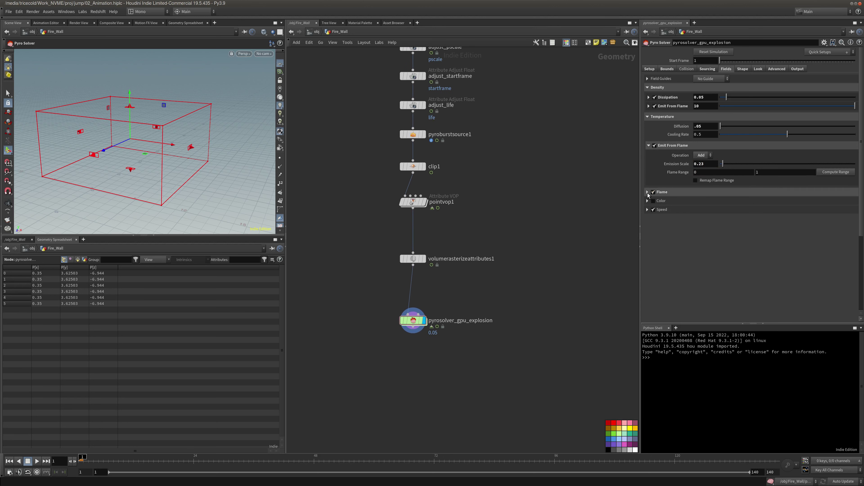
{"action": "type", "text": "2"}
{"action": "key", "text": "Return"}
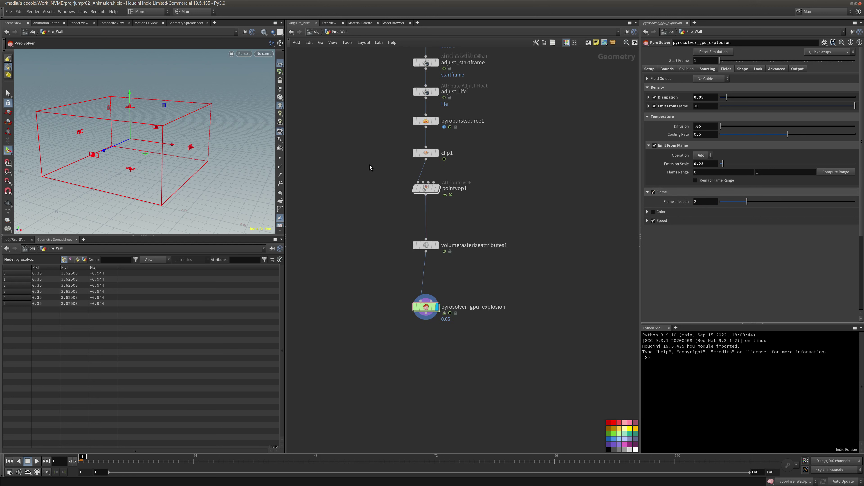
Review the density Dissipation and Emit From Flame settings, play the simulation twice, and return to frame 1.
{"action": "left_click", "coordinate": [649, 97]}
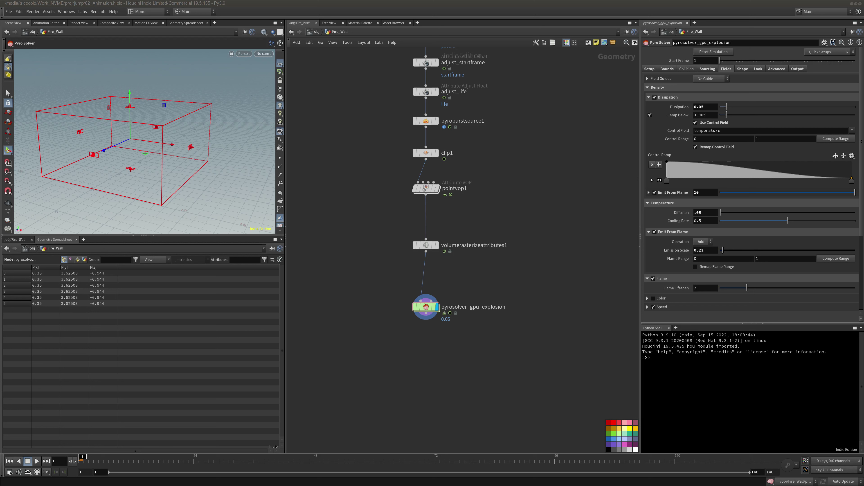
{"action": "left_click", "coordinate": [648, 193]}
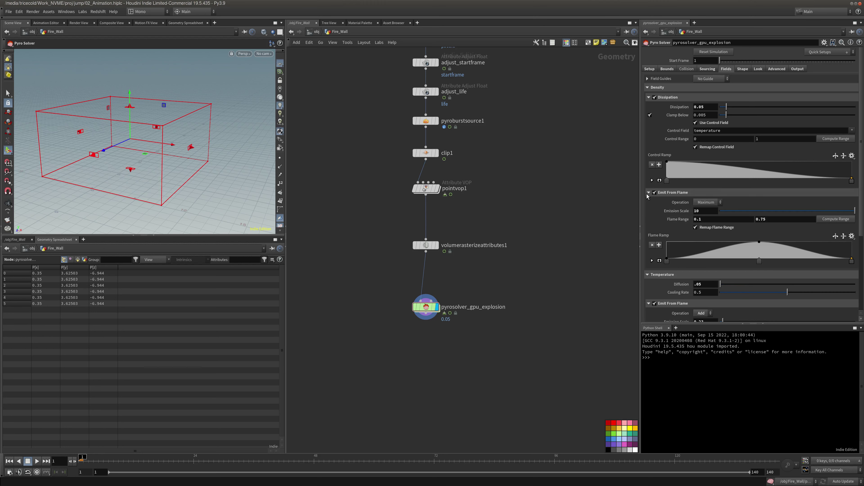
{"action": "mouse_move", "coordinate": [460, 188]}
{"action": "middle_click_drag", "start_coordinate": [582, 128], "coordinate": [575, 138]}
{"action": "left_click", "coordinate": [649, 88]}
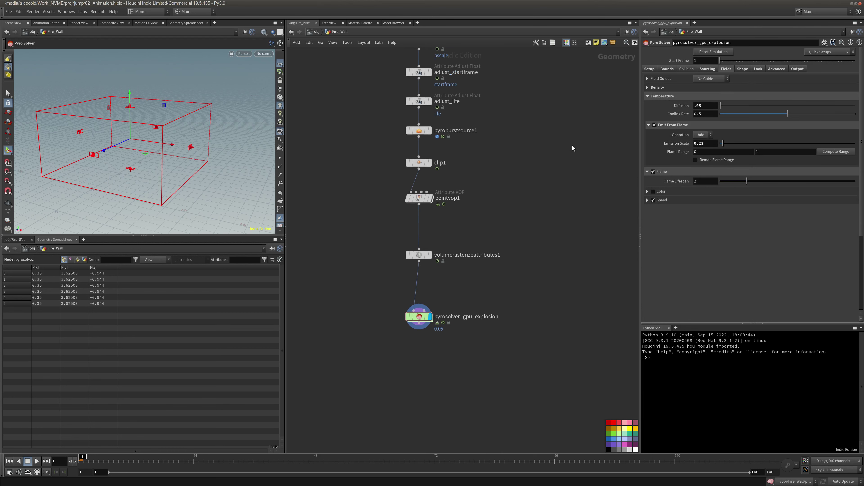
{"action": "left_click", "coordinate": [35, 463]}
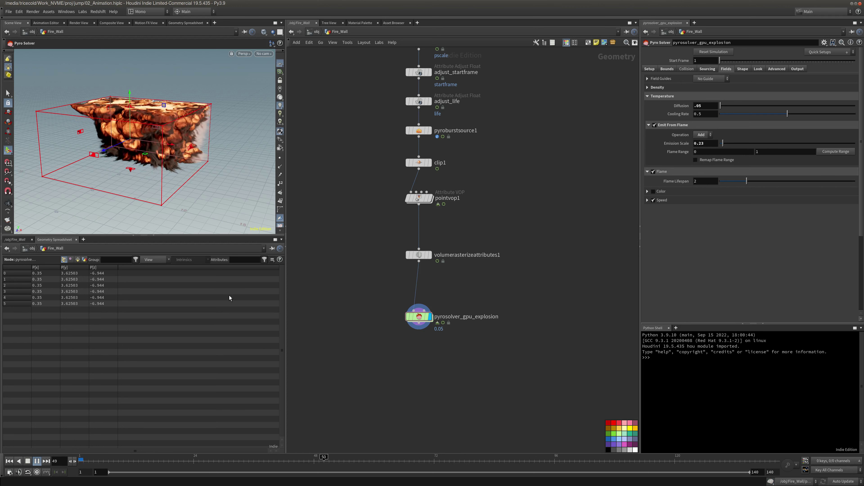
{"action": "left_click", "coordinate": [37, 462]}
{"action": "left_click", "coordinate": [9, 461]}
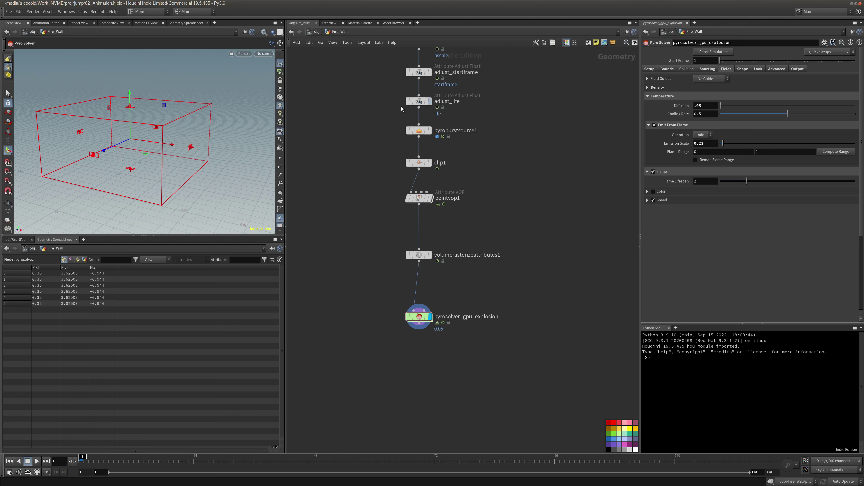
{"action": "left_click", "coordinate": [37, 461]}
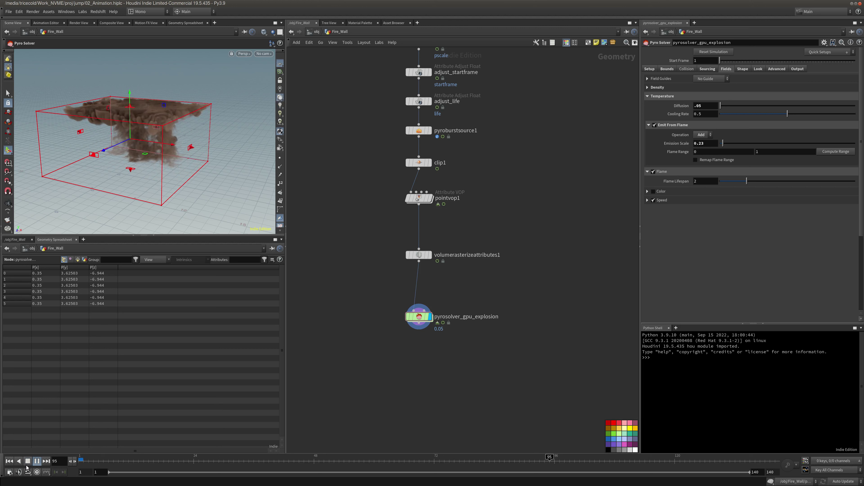
{"action": "left_click", "coordinate": [28, 461]}
{"action": "left_click", "coordinate": [8, 462]}
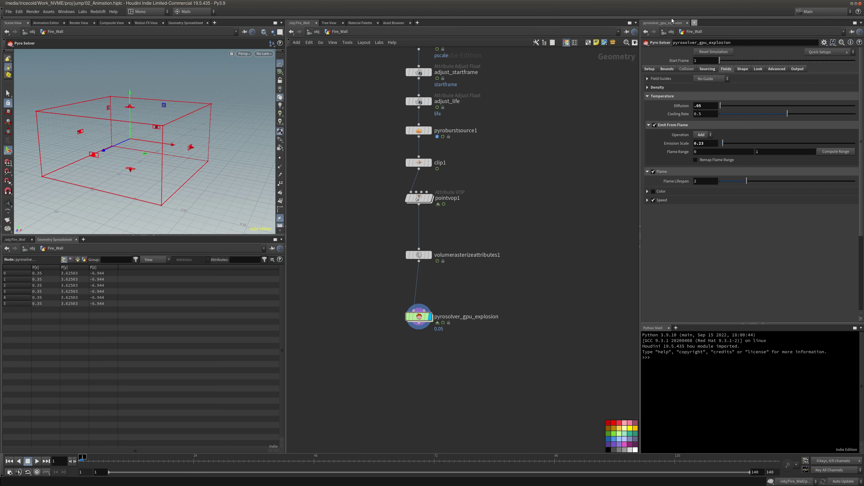
Set Buoyancy to 0.05 in the solver's shape settings.
{"action": "left_click", "coordinate": [742, 69]}
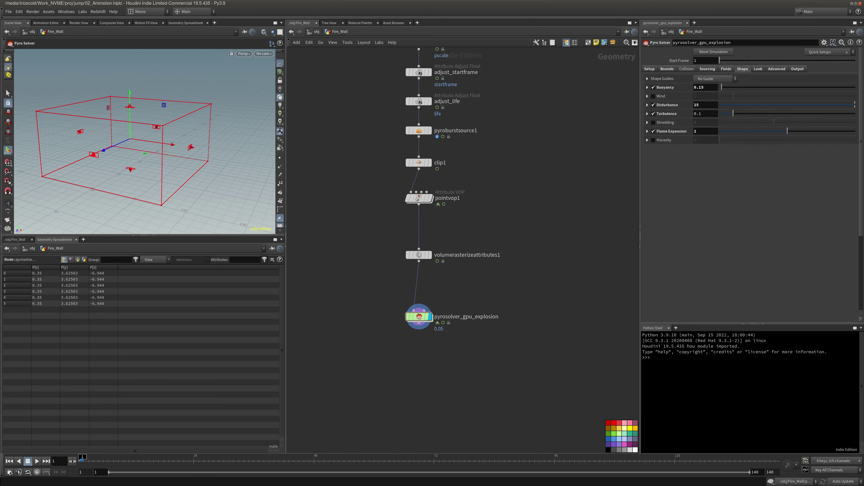
{"action": "double_click", "coordinate": [710, 88]}
{"action": "key", "text": "Return"}
Set the Disturbance strength to 40 and its Base Block Size to 0.05.
{"action": "left_click", "coordinate": [648, 105]}
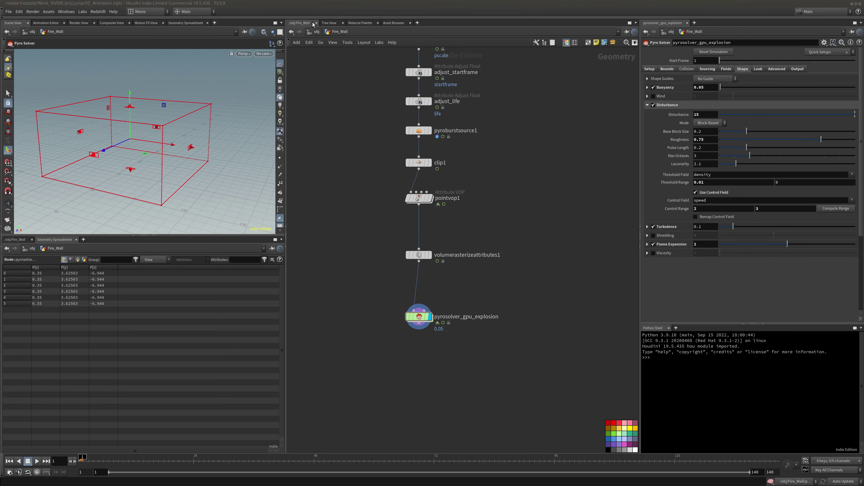
{"action": "left_click_drag", "start_coordinate": [703, 115], "coordinate": [624, 128]}
{"action": "left_click", "coordinate": [715, 115]}
{"action": "type", "text": "40"}
{"action": "key", "text": "Return"}
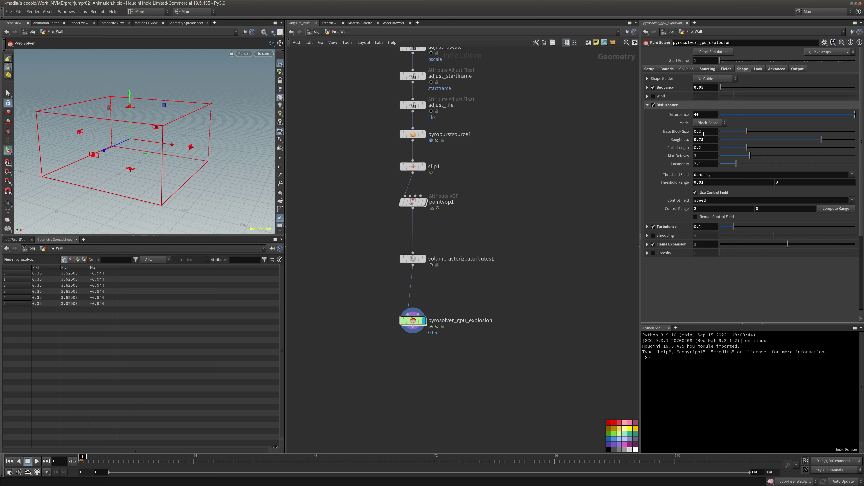
{"action": "type", "text": "05"}
{"action": "key", "text": "Return"}
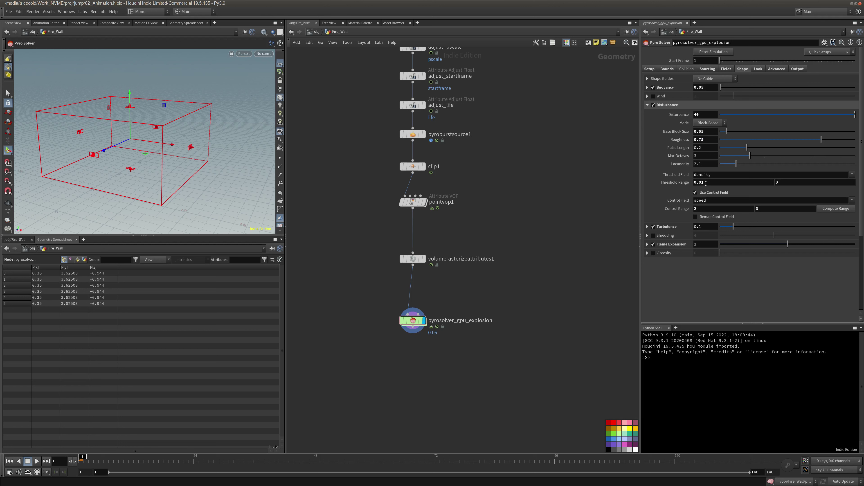
Set the disturbance Threshold Field to temperature.
{"action": "key", "text": "Return"}
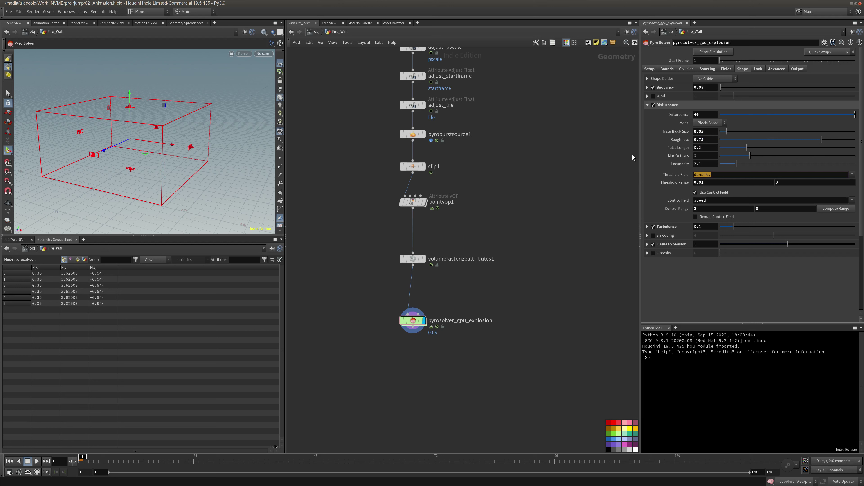
{"action": "type", "text": "temperature"}
{"action": "left_click", "coordinate": [716, 183]}
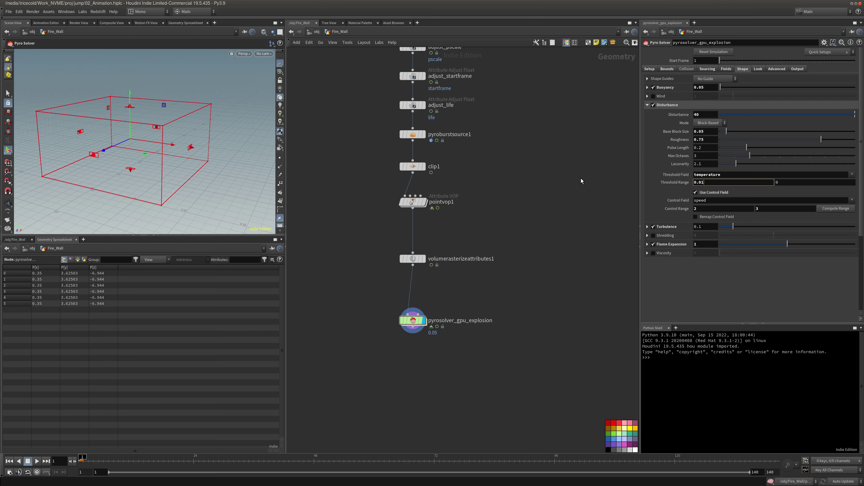
Set the disturbance Control Range to run from 0.01 to 5.
{"action": "double_click", "coordinate": [712, 208]}
{"action": "type", "text": "0.01"}
{"action": "key", "text": "Return"}
{"action": "left_click_drag", "start_coordinate": [781, 210], "coordinate": [706, 209]}
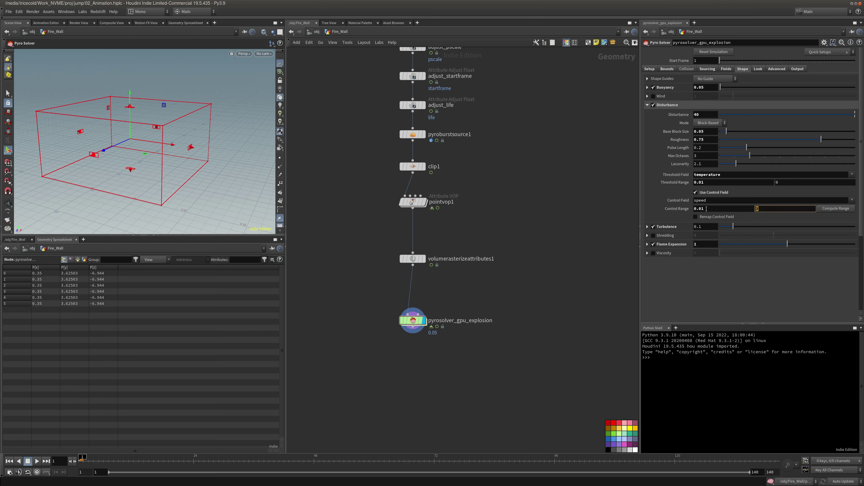
{"action": "type", "text": "5"}
{"action": "key", "text": "Return"}
{"action": "middle_click_drag", "start_coordinate": [578, 199], "coordinate": [572, 203]}
Play the updated explosion and inspect its detail up close at several frames up to frame 68.
{"action": "left_click", "coordinate": [36, 461]}
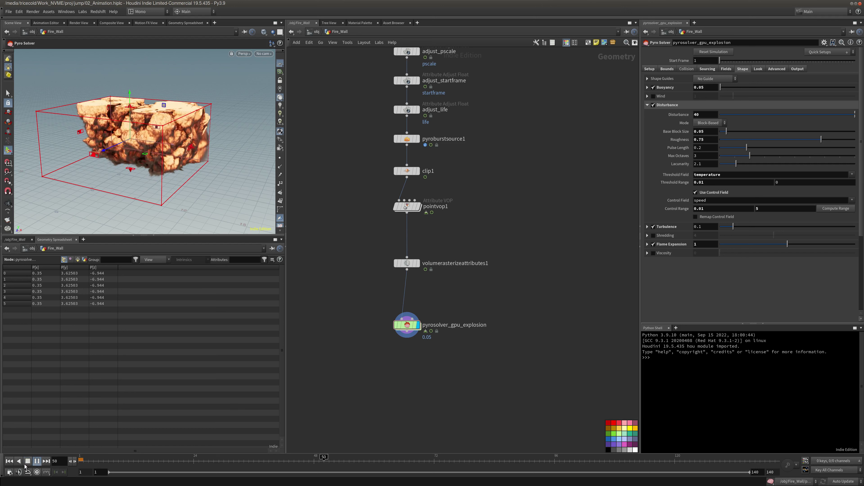
{"action": "left_click", "coordinate": [28, 462]}
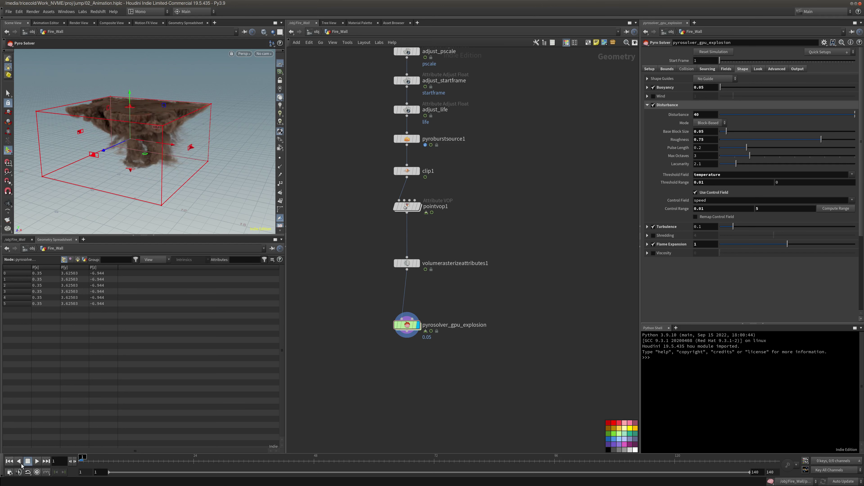
{"action": "left_click", "coordinate": [9, 462]}
{"action": "left_click", "coordinate": [37, 462]}
{"action": "left_click", "coordinate": [29, 463]}
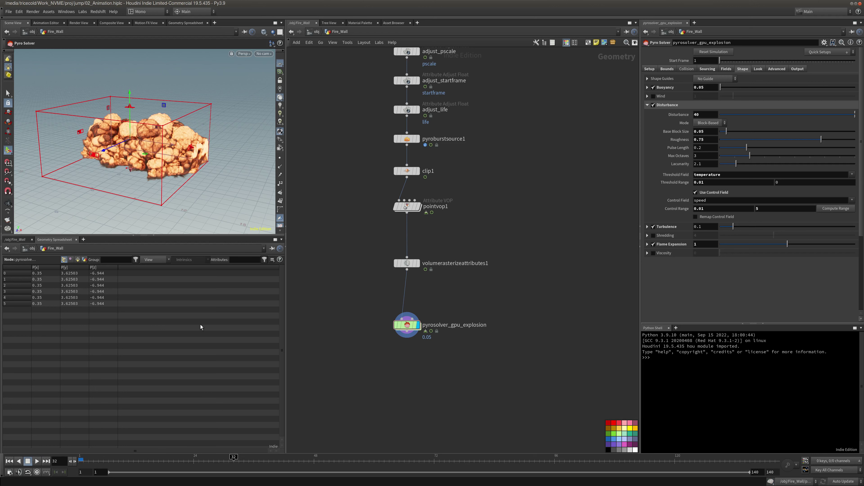
{"action": "right_click_drag", "start_coordinate": [201, 158], "coordinate": [232, 125], "text": "alt"}
{"action": "left_click_drag", "start_coordinate": [232, 124], "coordinate": [186, 106], "text": "alt"}
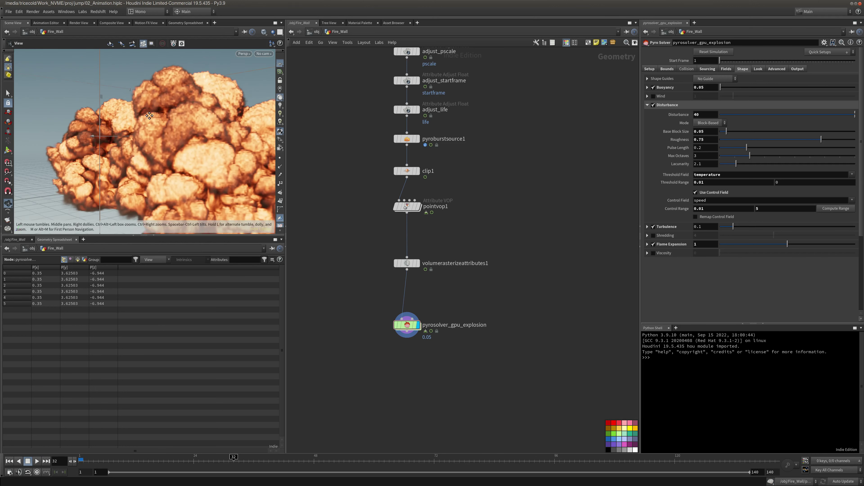
{"action": "left_click", "coordinate": [38, 461]}
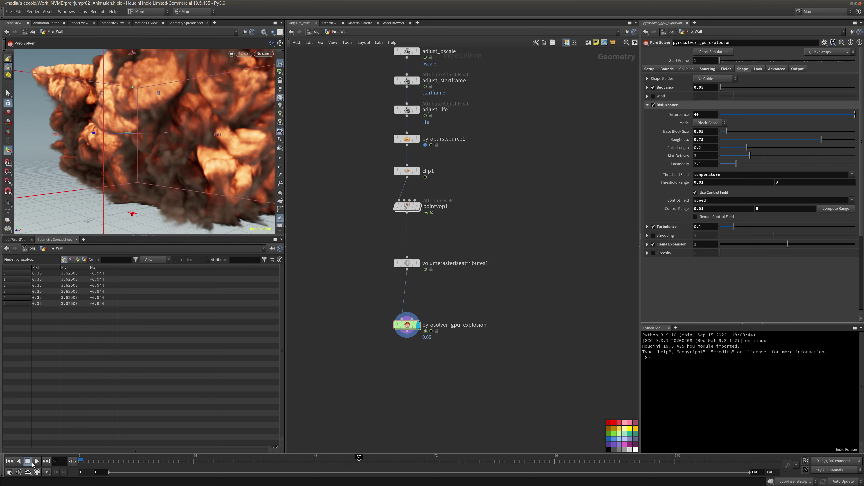
{"action": "left_click", "coordinate": [36, 462]}
{"action": "scroll", "coordinate": [199, 160], "scroll_direction": "down", "scroll_amount": 5}
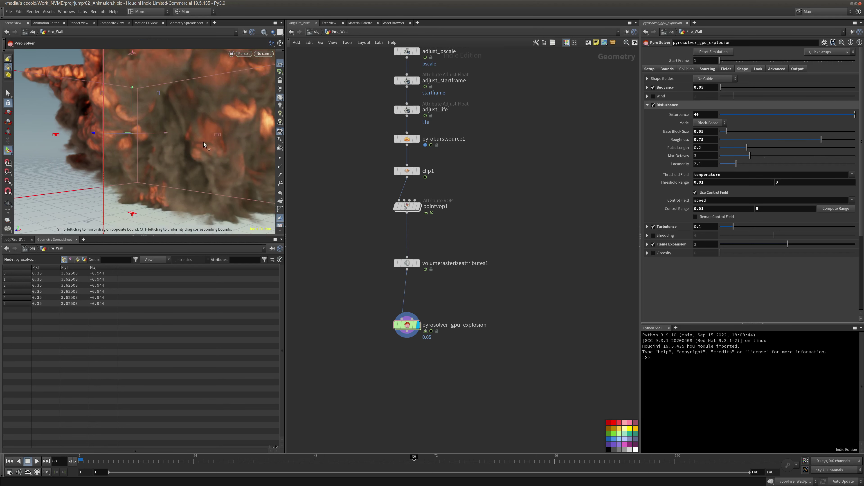
{"action": "key", "text": "Escape"}
{"action": "scroll", "coordinate": [190, 148], "scroll_direction": "up", "scroll_amount": 5}
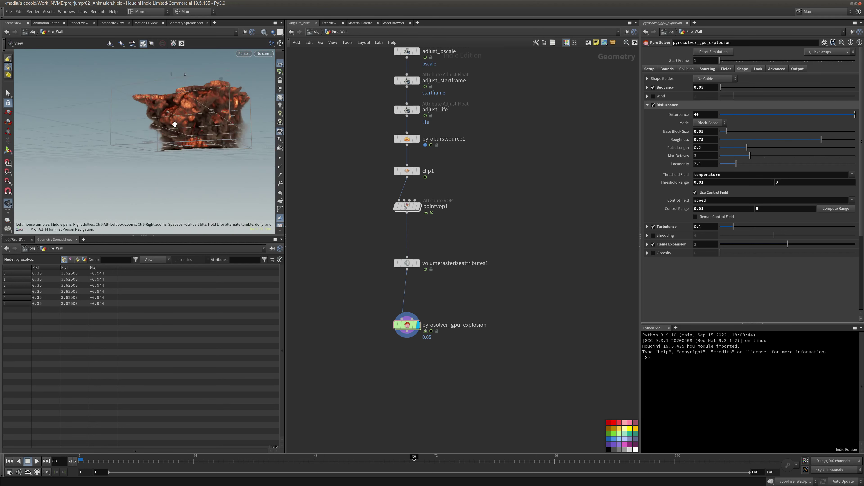
{"action": "key", "text": "Return"}
Look through renderCam in the viewport and return to frame 1.
{"action": "left_click", "coordinate": [264, 53]}
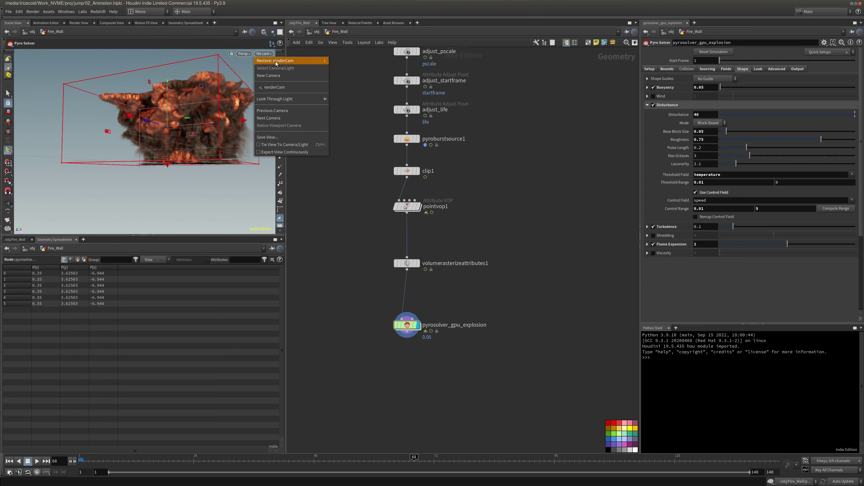
{"action": "left_click", "coordinate": [276, 88]}
{"action": "left_click", "coordinate": [81, 461]}
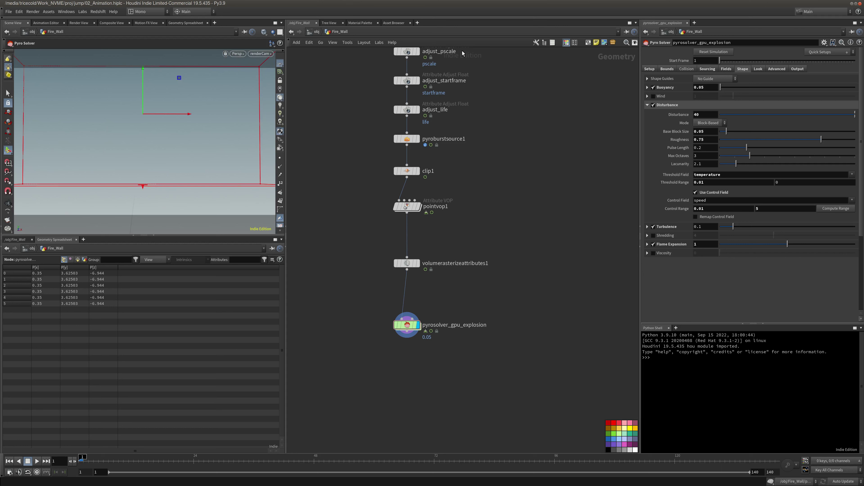
Set the solver's Turbulence to 0.25, its Swirl Size to 3, and its Roughness to about 0.288.
{"action": "left_click", "coordinate": [667, 226]}
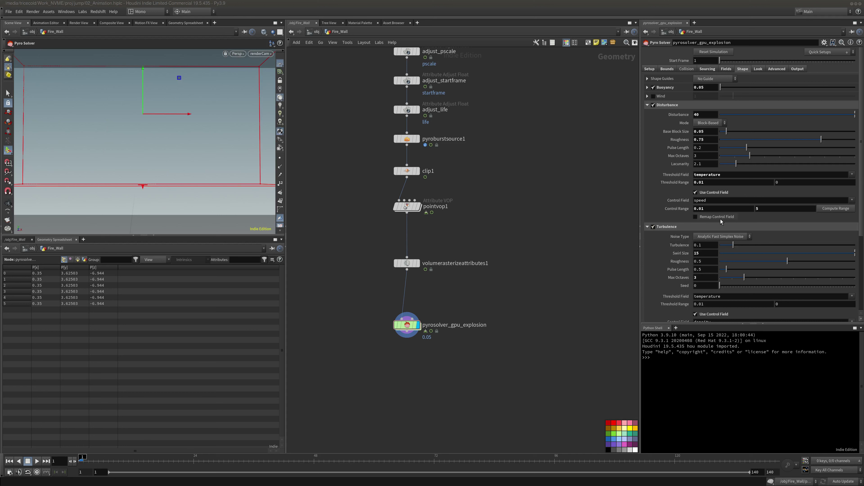
{"action": "double_click", "coordinate": [700, 246]}
{"action": "type", "text": "25"}
{"action": "key", "text": "Return"}
{"action": "double_click", "coordinate": [705, 253]}
{"action": "type", "text": "3"}
{"action": "key", "text": "Return"}
{"action": "left_click", "coordinate": [759, 261]}
{"action": "middle_click_drag", "start_coordinate": [573, 265], "coordinate": [572, 263]}
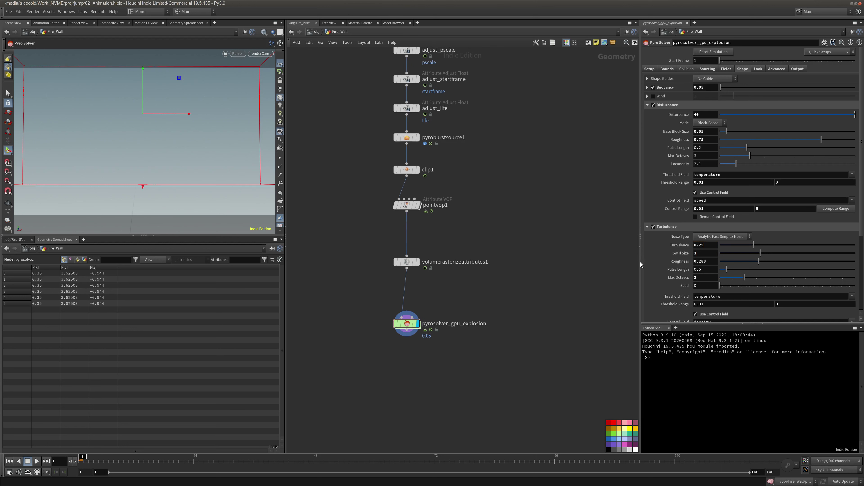
Set the solver's turbulence Max Octaves to 4 and its temperature Threshold Range from 0 to 0.1.
{"action": "double_click", "coordinate": [708, 277]}
{"action": "type", "text": "4"}
{"action": "key", "text": "Return"}
{"action": "double_click", "coordinate": [723, 305]}
{"action": "type", "text": "0"}
{"action": "key", "text": "Tab"}
{"action": "key", "text": "Return"}
Set the upper limit of the turbulence's density Control Range to 0.1.
{"action": "scroll", "coordinate": [858, 218], "scroll_direction": "down", "scroll_amount": 3}
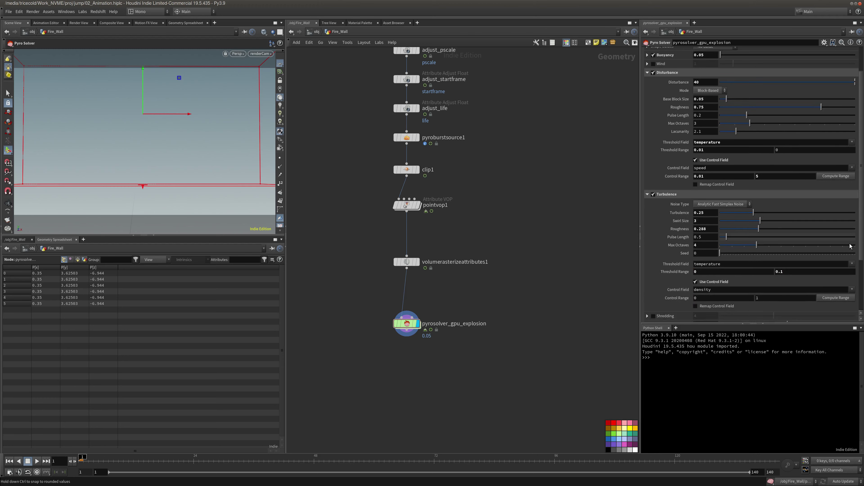
{"action": "scroll", "coordinate": [844, 258], "scroll_direction": "down", "scroll_amount": 1}
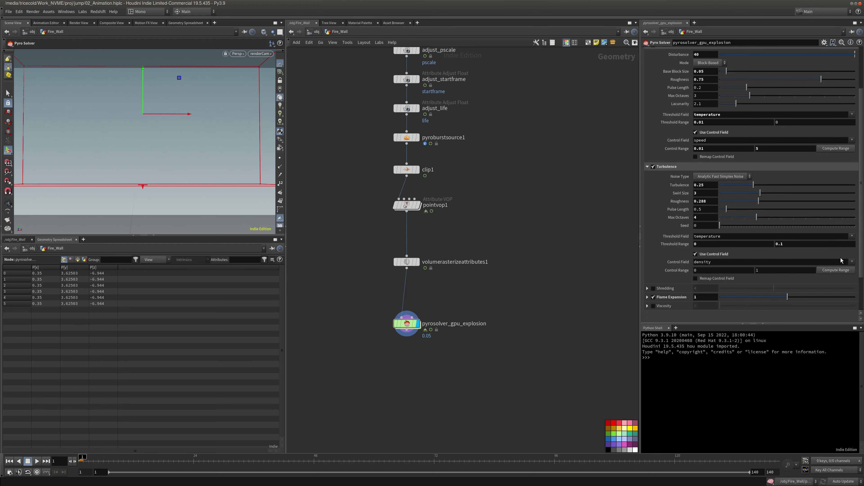
{"action": "left_click_drag", "start_coordinate": [765, 271], "coordinate": [725, 272]}
{"action": "type", "text": "0."}
{"action": "scroll", "coordinate": [805, 167], "scroll_direction": "up", "scroll_amount": 3}
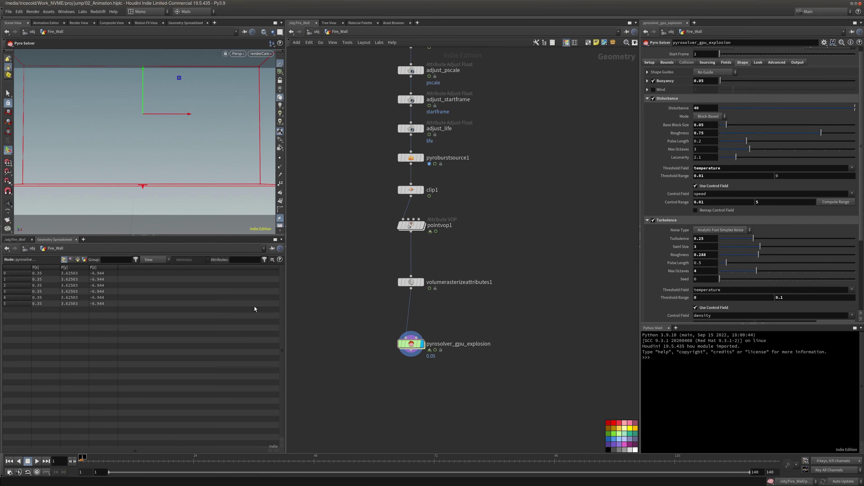
Play the explosion through renderCam to check the new turbulence settings, and return to frame 1.
{"action": "left_click", "coordinate": [37, 461]}
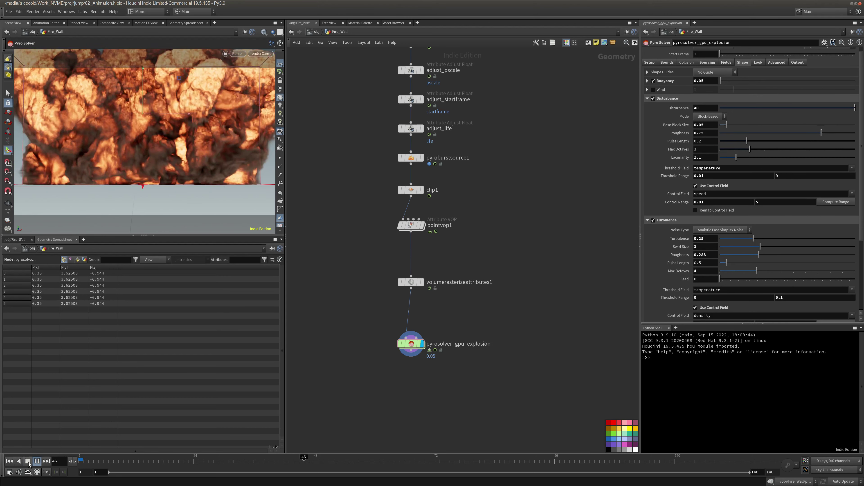
{"action": "left_click", "coordinate": [28, 462]}
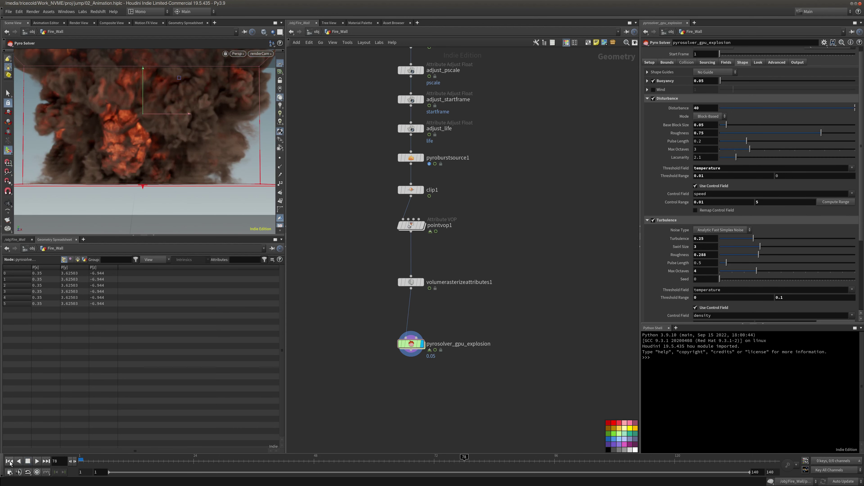
{"action": "left_click", "coordinate": [9, 461]}
Switch Disturbance off, play the simulation for comparison, return to frame 1, and switch Disturbance back on.
{"action": "left_click", "coordinate": [654, 98]}
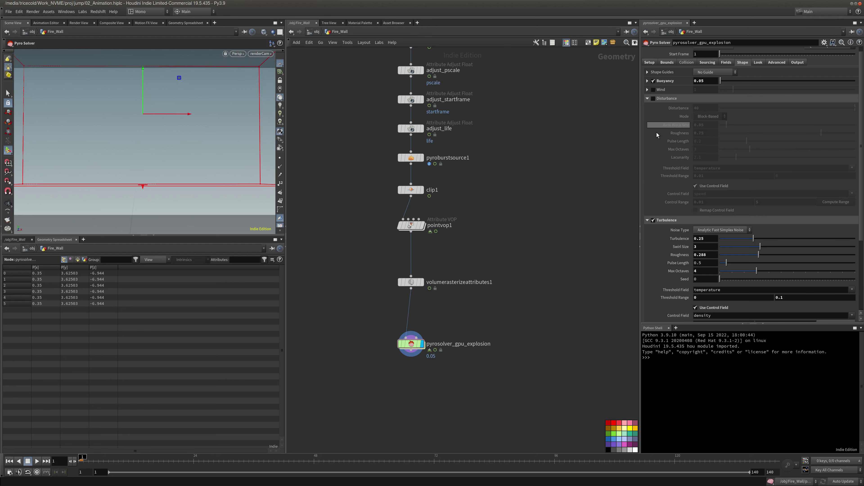
{"action": "left_click", "coordinate": [38, 461]}
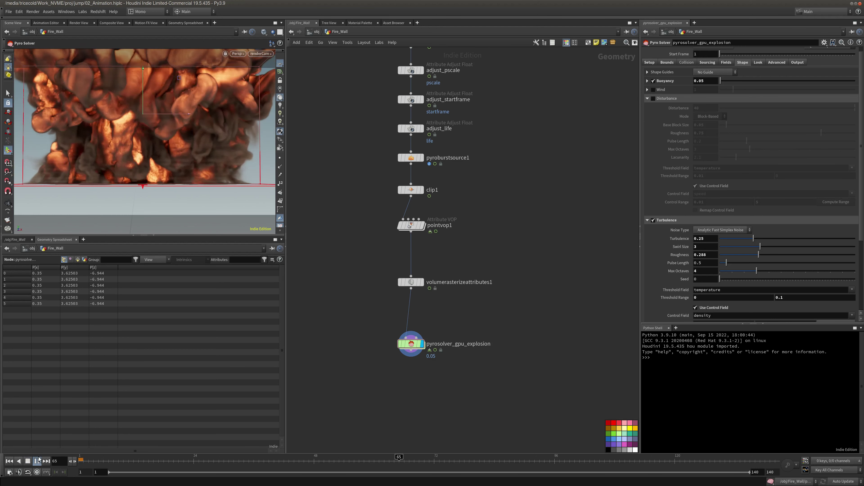
{"action": "left_click", "coordinate": [27, 462]}
{"action": "left_click", "coordinate": [10, 462]}
{"action": "left_click", "coordinate": [653, 99]}
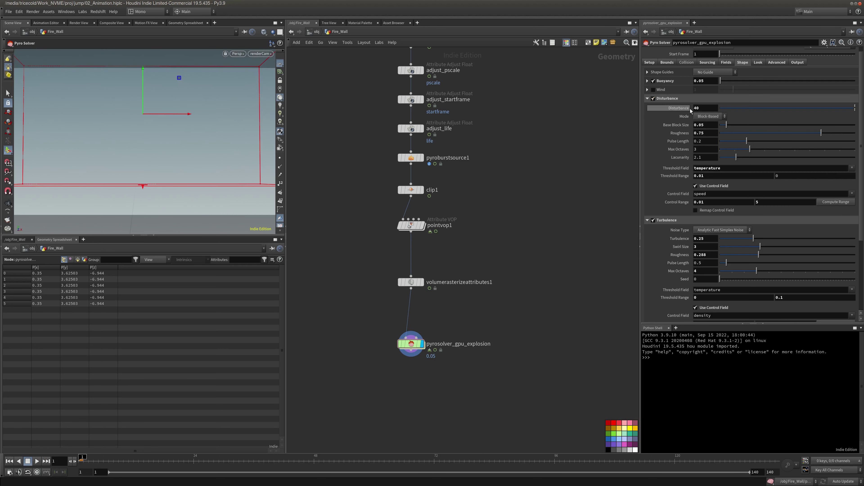
Try a Disturbance of 80 by playing the simulation, and restore the value to 40 at frame 1.
{"action": "left_click", "coordinate": [704, 107]}
{"action": "type", "text": "80"}
{"action": "key", "text": "Return"}
{"action": "left_click", "coordinate": [36, 462]}
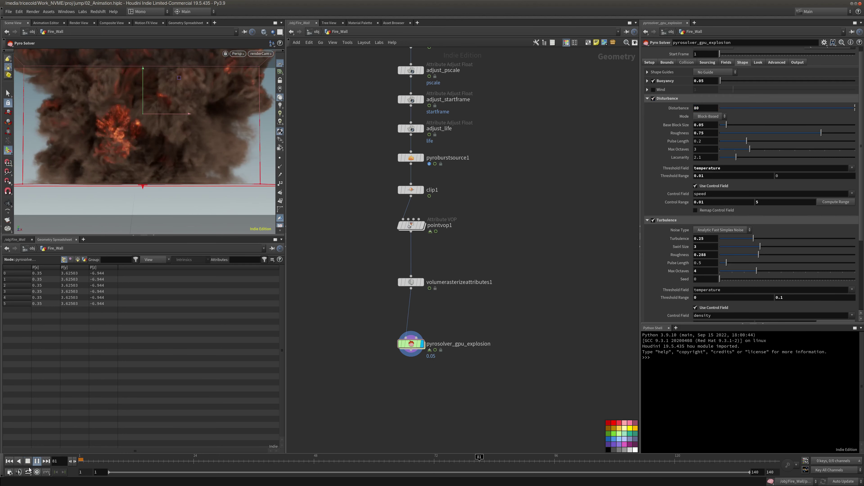
{"action": "left_click", "coordinate": [28, 462]}
{"action": "left_click", "coordinate": [29, 463]}
{"action": "type", "text": "40"}
{"action": "key", "text": "Return"}
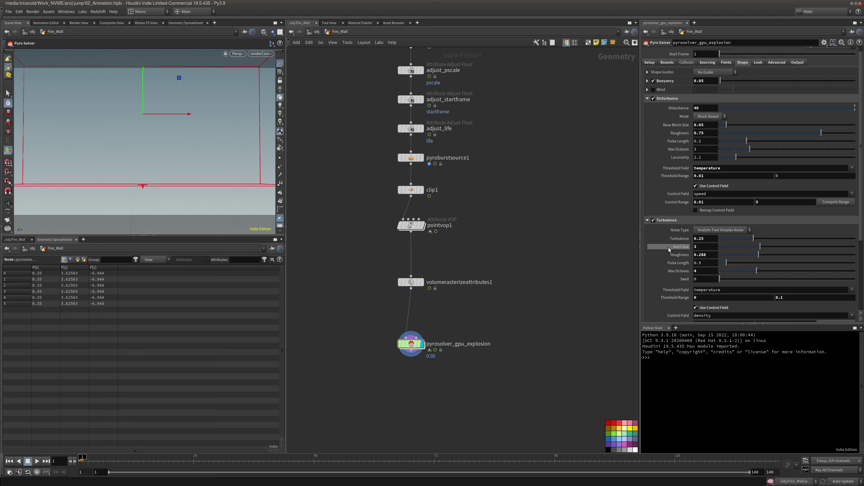
Enable Shredding on the solver with a Shredding strength of 1 and a Base Block Size of 0.1.
{"action": "scroll", "coordinate": [830, 289], "scroll_direction": "down", "scroll_amount": 6}
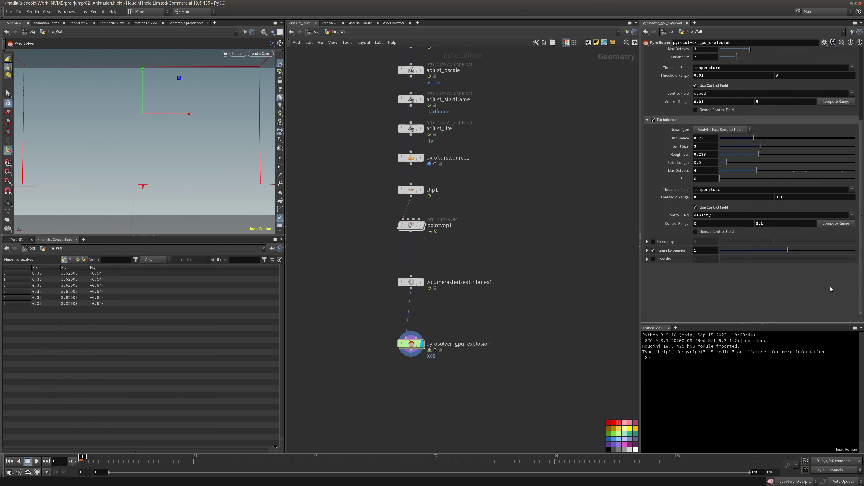
{"action": "left_click", "coordinate": [648, 241]}
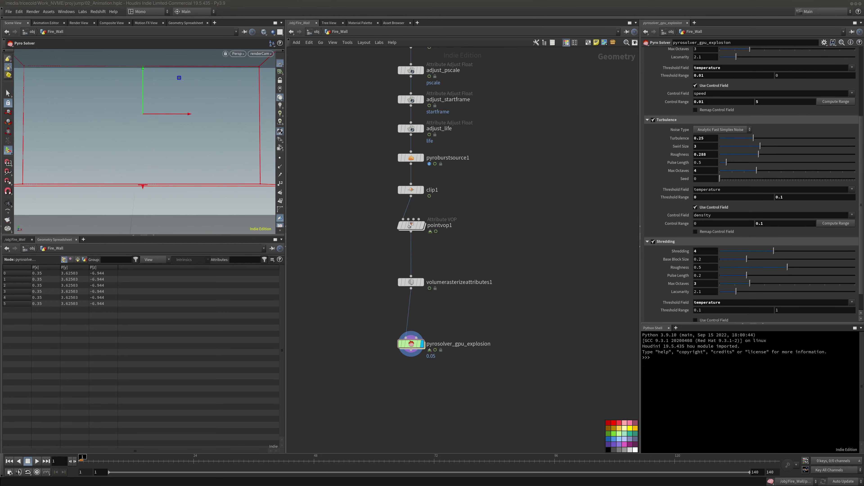
{"action": "left_click_drag", "start_coordinate": [707, 253], "coordinate": [568, 243]}
{"action": "type", "text": "1"}
{"action": "key", "text": "Return"}
{"action": "double_click", "coordinate": [701, 259]}
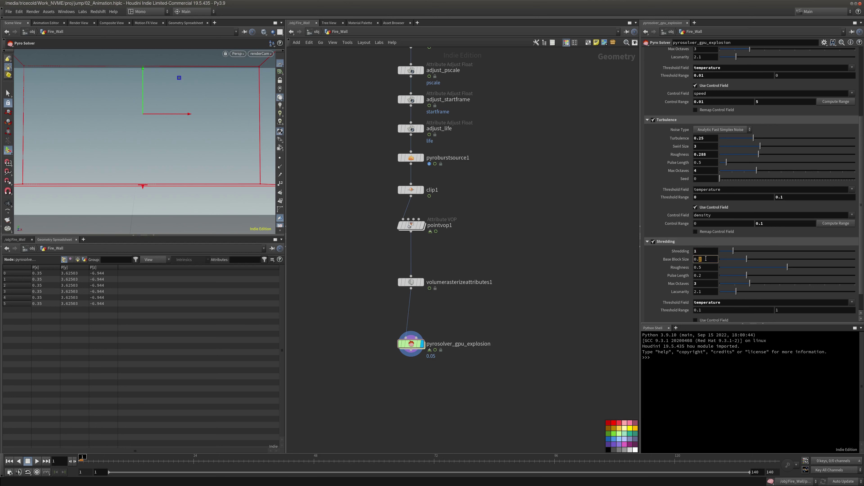
{"action": "key", "text": "Return"}
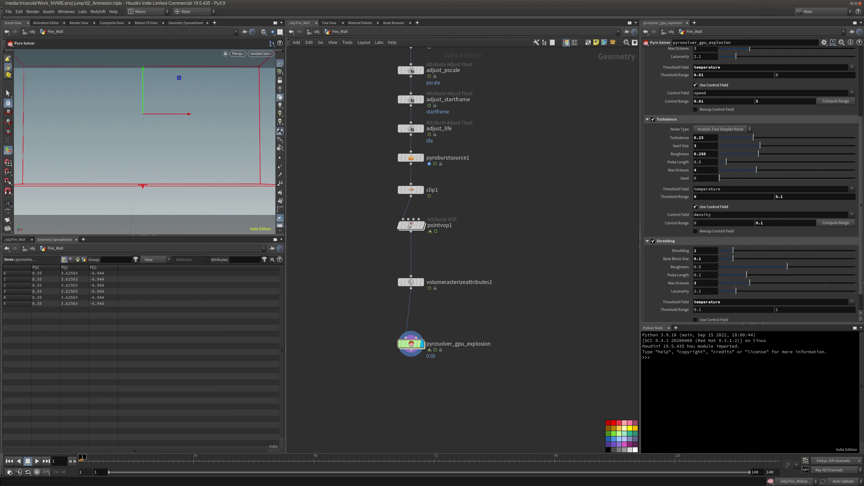
Expand the Flame Expansion settings, play the simulation with shredding, and return to frame 1.
{"action": "scroll", "coordinate": [677, 315], "scroll_direction": "down", "scroll_amount": 2}
{"action": "left_click", "coordinate": [647, 306]}
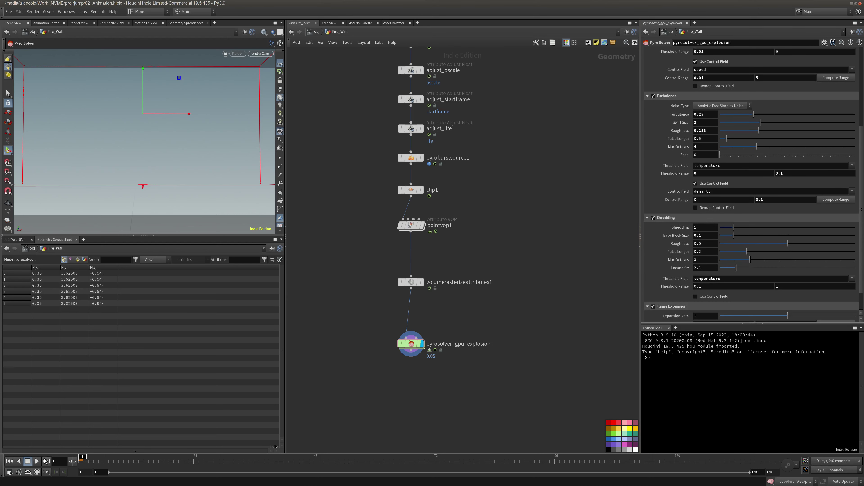
{"action": "left_click", "coordinate": [37, 461]}
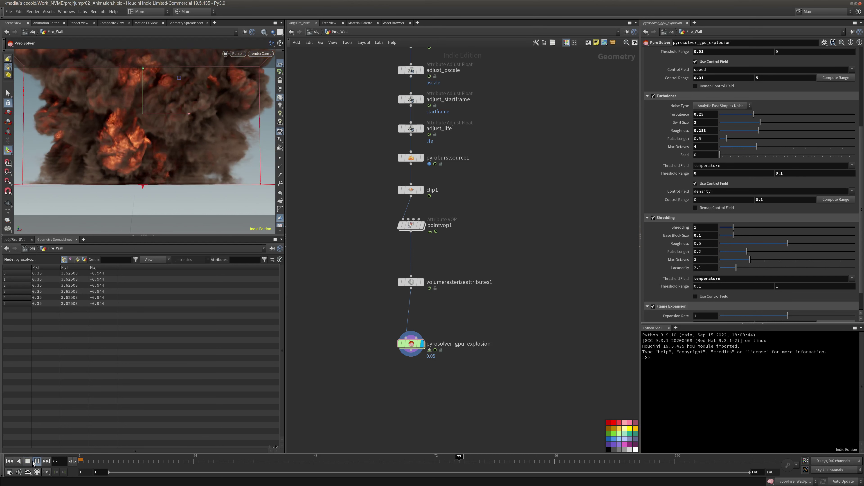
{"action": "left_click", "coordinate": [29, 461]}
{"action": "left_click", "coordinate": [10, 461]}
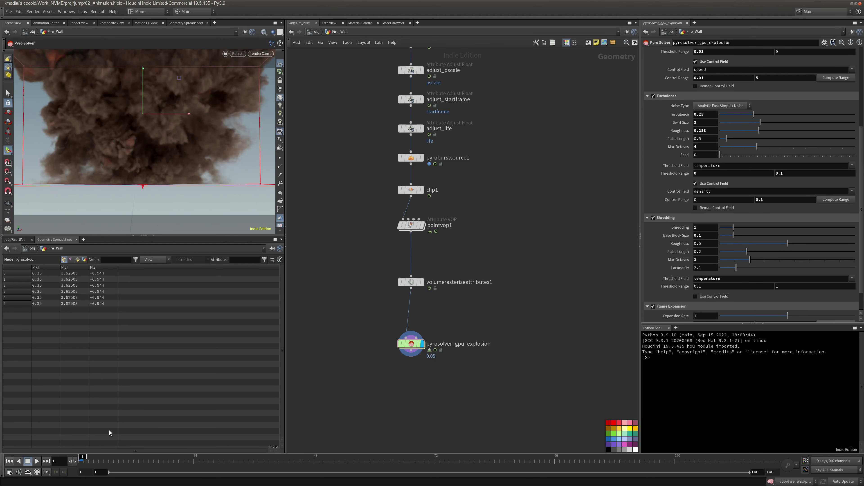
Set the flame Expansion Rate to 2 and the Flame Range from 0 to 0.5.
{"action": "left_click", "coordinate": [703, 317]}
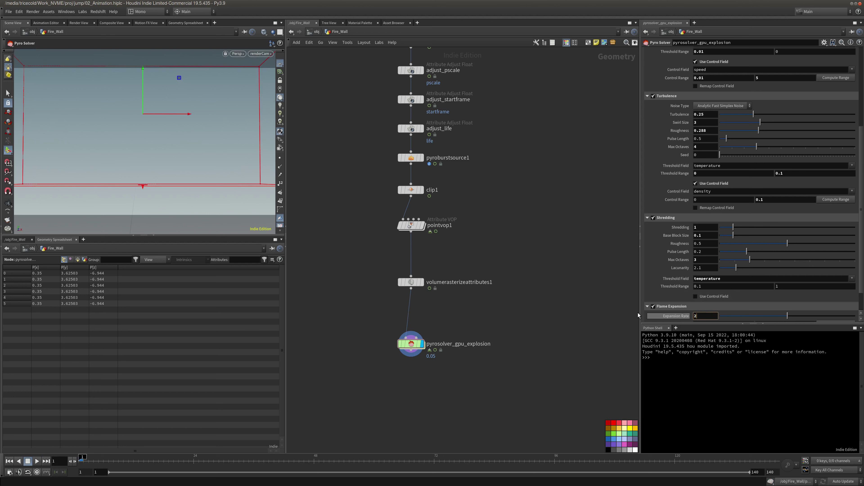
{"action": "type", "text": "2"}
{"action": "key", "text": "Return"}
{"action": "scroll", "coordinate": [857, 289], "scroll_direction": "down", "scroll_amount": 1}
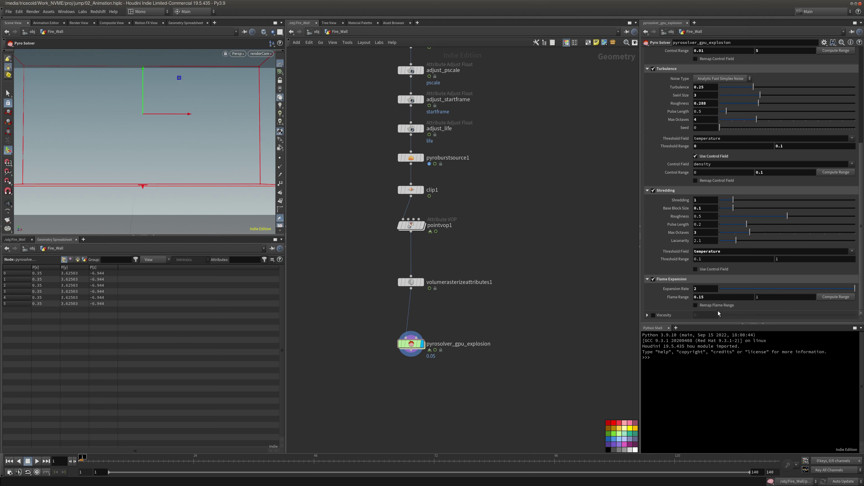
{"action": "key", "text": "BackSpace"}
{"action": "key", "text": "Tab"}
{"action": "type", "text": "0.5"}
{"action": "key", "text": "Return"}
Play the expanded explosion, inspect it from outside in the perspective view, replay it, and return to frame 1.
{"action": "left_click", "coordinate": [37, 461]}
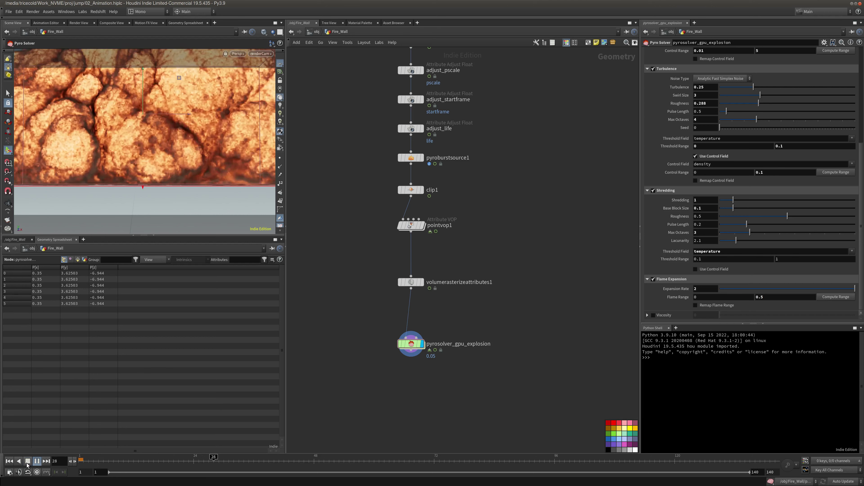
{"action": "left_click", "coordinate": [27, 465]}
{"action": "left_click_drag", "start_coordinate": [235, 136], "coordinate": [112, 147], "text": "alt"}
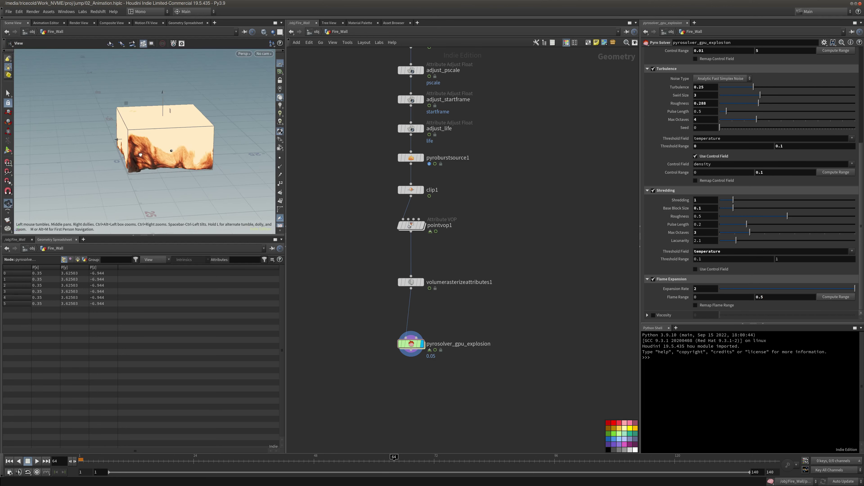
{"action": "key", "text": "Return"}
{"action": "left_click", "coordinate": [9, 461]}
{"action": "left_click", "coordinate": [36, 461]}
{"action": "left_click", "coordinate": [28, 461]}
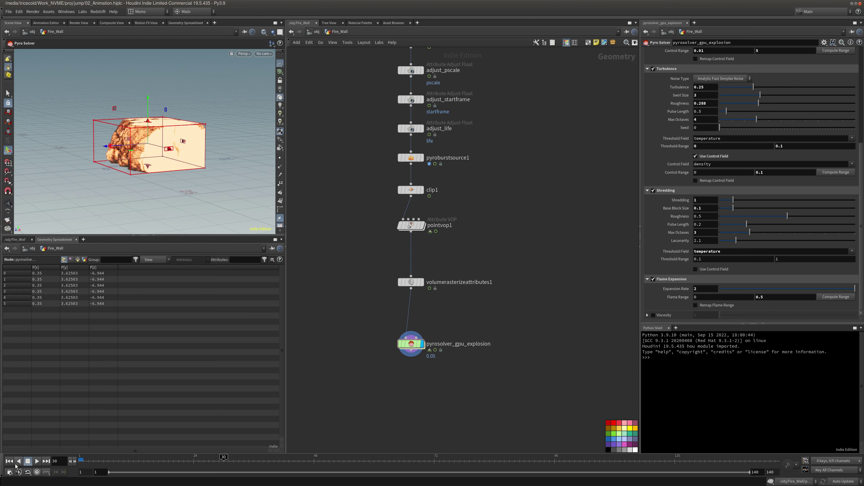
{"action": "left_click", "coordinate": [9, 461]}
Set the flame Expansion Rate to 1.5, play the simulation, and return to frame 1.
{"action": "left_click_drag", "start_coordinate": [709, 290], "coordinate": [671, 291]}
{"action": "type", "text": "1.5"}
{"action": "key", "text": "Return"}
{"action": "left_click", "coordinate": [37, 462]}
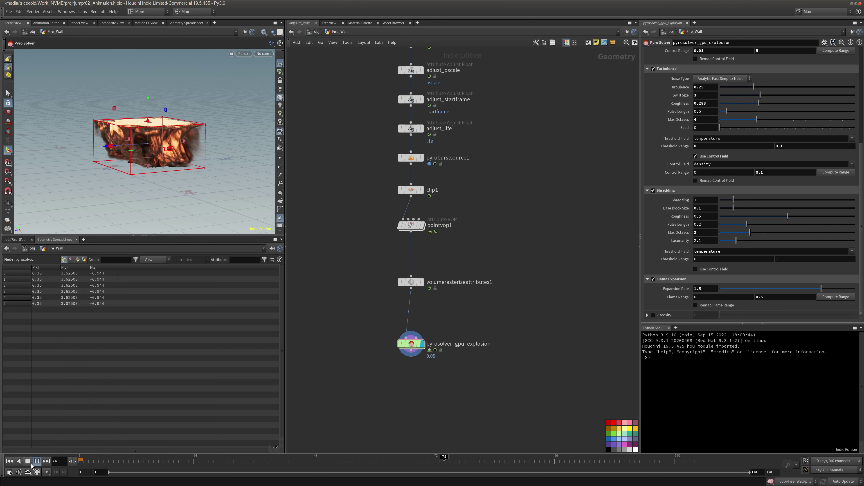
{"action": "left_click", "coordinate": [28, 462]}
{"action": "left_click", "coordinate": [11, 462]}
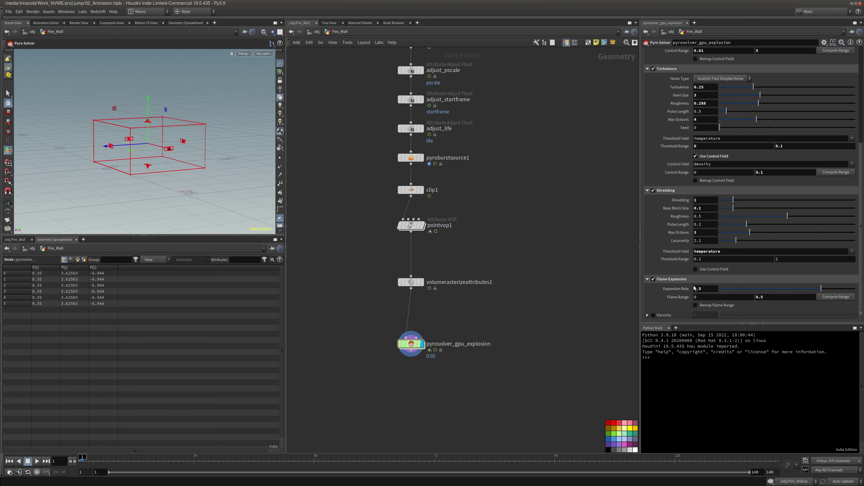
Set the flame Expansion Rate to 1.35.
{"action": "left_click_drag", "start_coordinate": [699, 289], "coordinate": [708, 290]}
{"action": "type", "text": "35"}
{"action": "key", "text": "Return"}
Select the scatter1 node to review its settings, and play the updated simulation in the perspective view.
{"action": "middle_click_drag", "start_coordinate": [356, 153], "coordinate": [326, 377]}
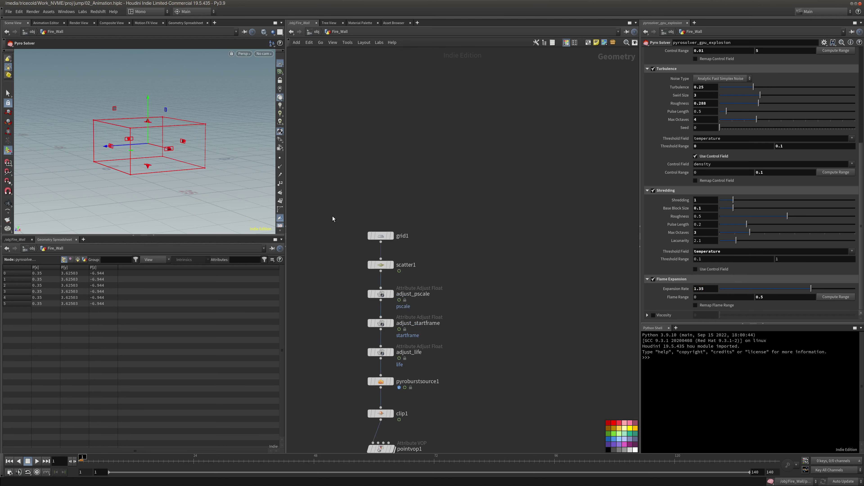
{"action": "left_click_drag", "start_coordinate": [330, 218], "coordinate": [383, 270]}
{"action": "middle_click_drag", "start_coordinate": [483, 259], "coordinate": [502, 218]}
{"action": "middle_click_drag", "start_coordinate": [526, 259], "coordinate": [527, 133]}
{"action": "middle_click_drag", "start_coordinate": [441, 424], "coordinate": [488, 287]}
{"action": "left_click", "coordinate": [36, 461]}
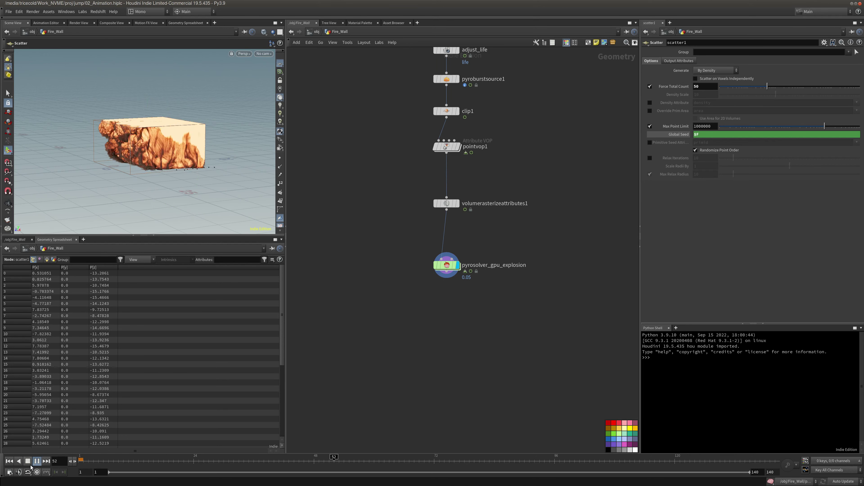
{"action": "left_click", "coordinate": [29, 463]}
Look through renderCam, replay the explosion from frame 1, and return to the start.
{"action": "left_click", "coordinate": [263, 53]}
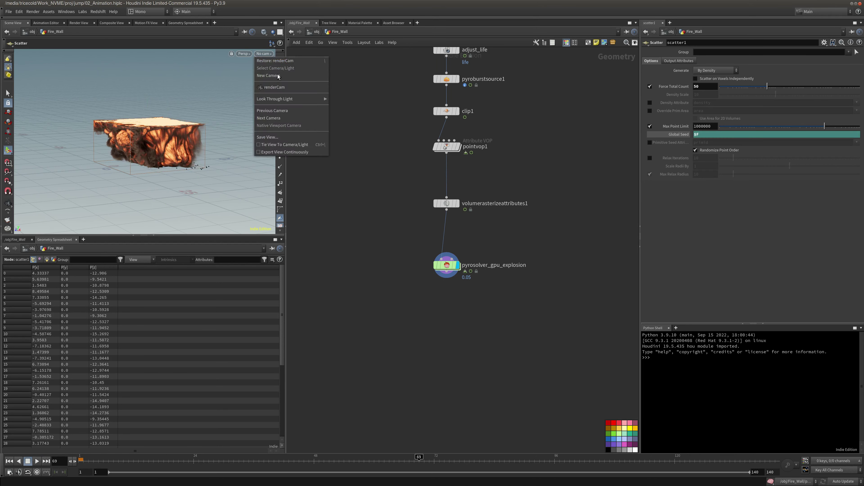
{"action": "left_click", "coordinate": [272, 89]}
{"action": "left_click", "coordinate": [9, 461]}
{"action": "left_click", "coordinate": [36, 461]}
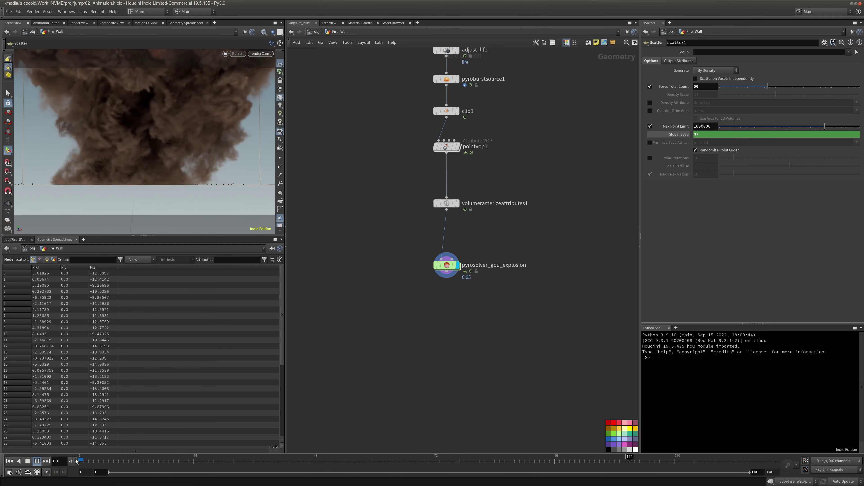
{"action": "left_click", "coordinate": [10, 461]}
Select pyrosolver_gpu_explosion and set the Cycle Length of its limited source range to 40.
{"action": "middle_click_drag", "start_coordinate": [542, 185], "coordinate": [496, 220]}
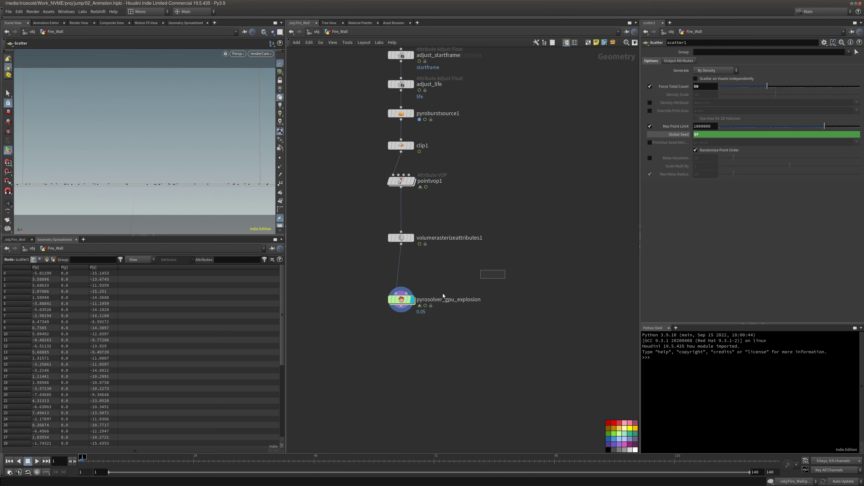
{"action": "left_click", "coordinate": [409, 299]}
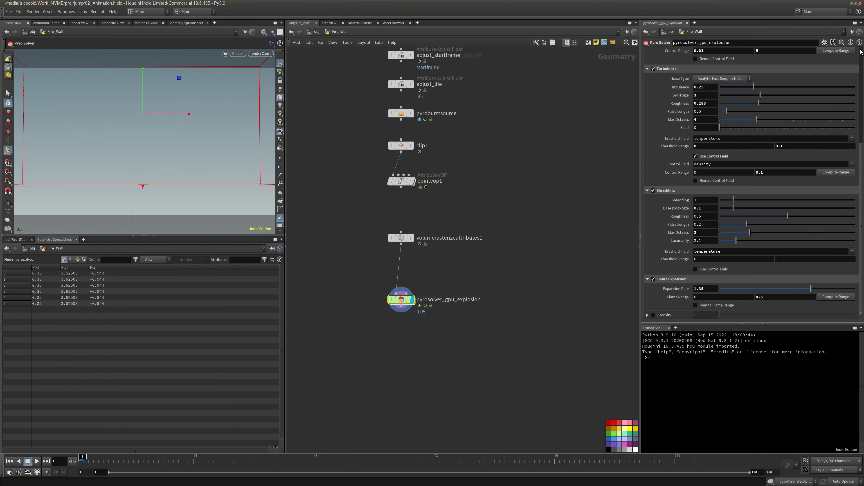
{"action": "scroll", "coordinate": [861, 53], "scroll_direction": "up", "scroll_amount": 5}
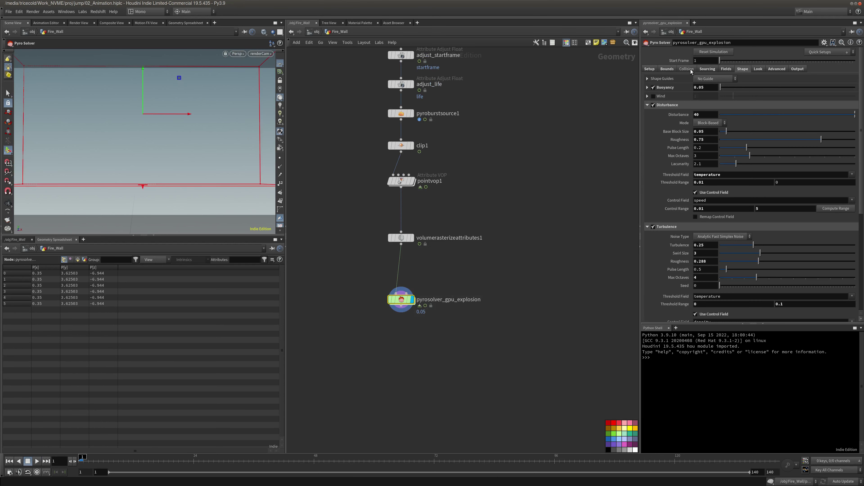
{"action": "left_click", "coordinate": [707, 69]}
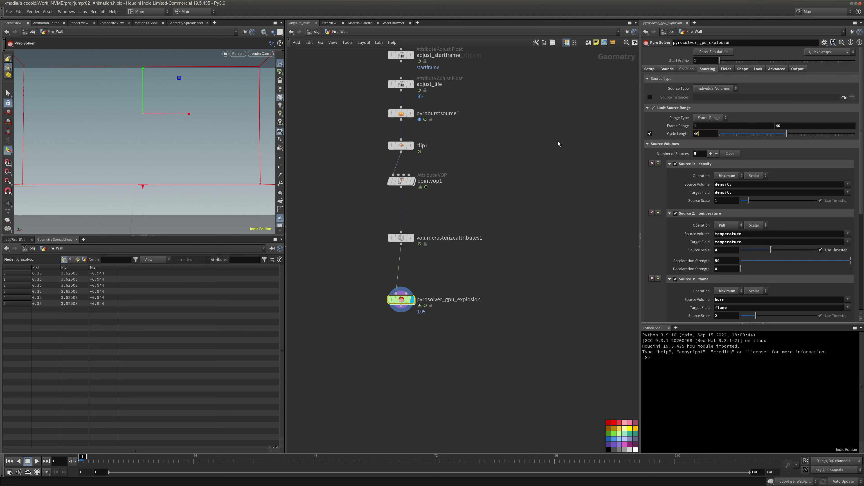
{"action": "left_click", "coordinate": [559, 143]}
Play the simulation with the repeating source and inspect it in the perspective view.
{"action": "middle_click_drag", "start_coordinate": [510, 213], "coordinate": [523, 205]}
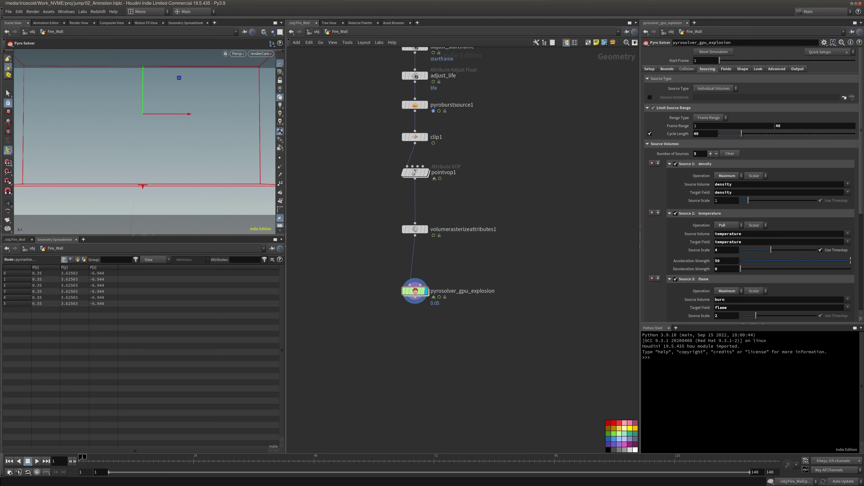
{"action": "left_click", "coordinate": [37, 461]}
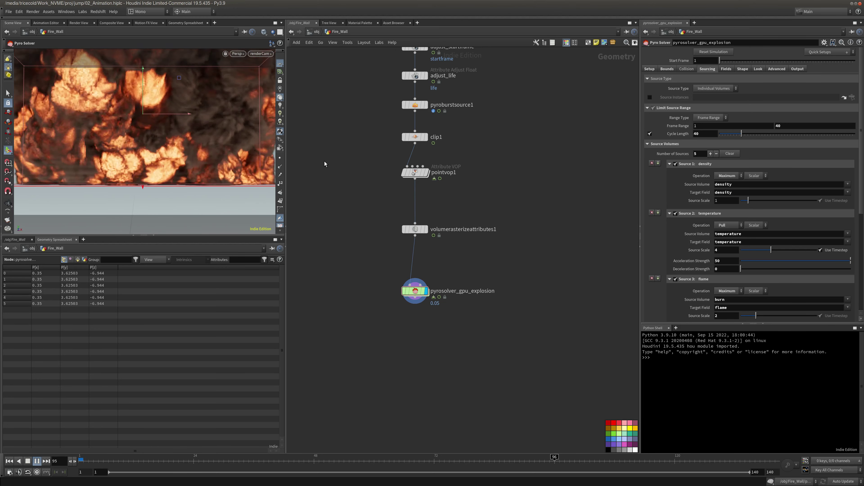
{"action": "key", "text": "space+1"}
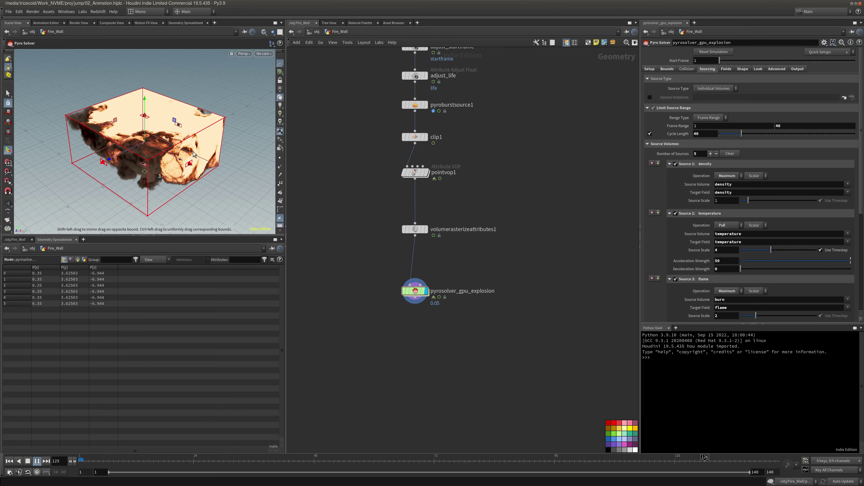
Undo the accidental bounding box change, extend the pyro solver's bounds outward along Z, and replay the simulation from the first frame.
{"action": "left_click_drag", "start_coordinate": [174, 142], "coordinate": [149, 172]}
{"action": "key", "text": "ctrl+z"}
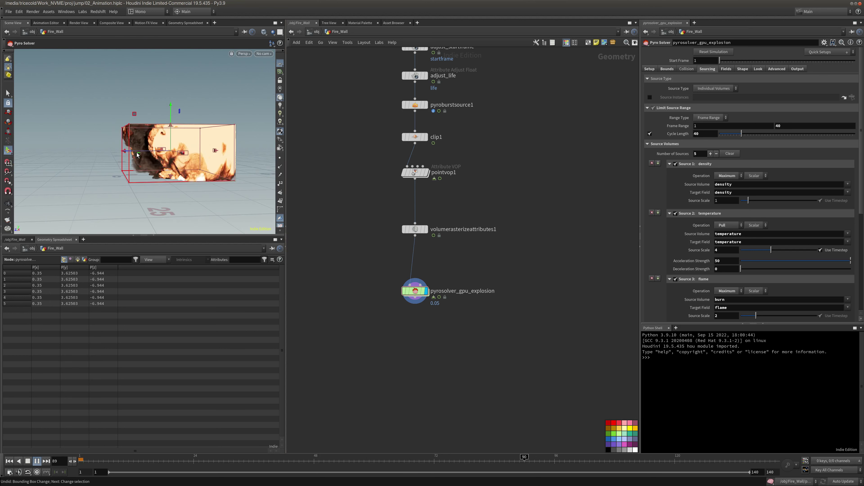
{"action": "left_click", "coordinate": [36, 461]}
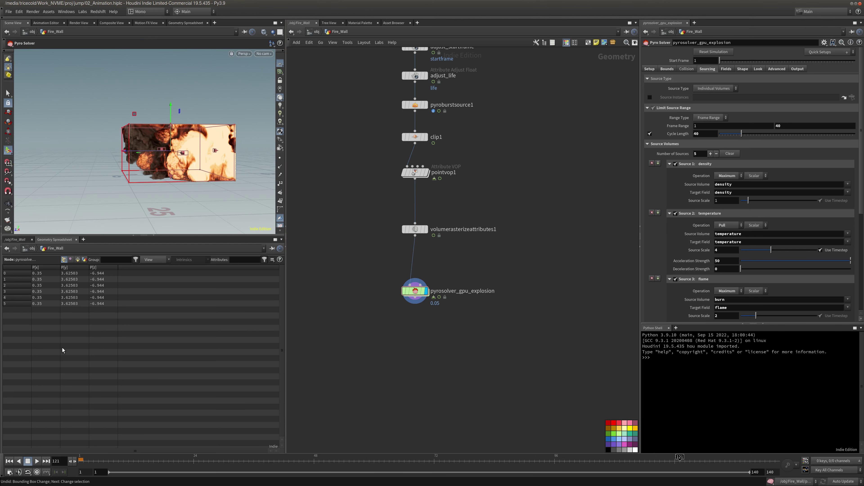
{"action": "left_click_drag", "start_coordinate": [124, 151], "coordinate": [104, 150]}
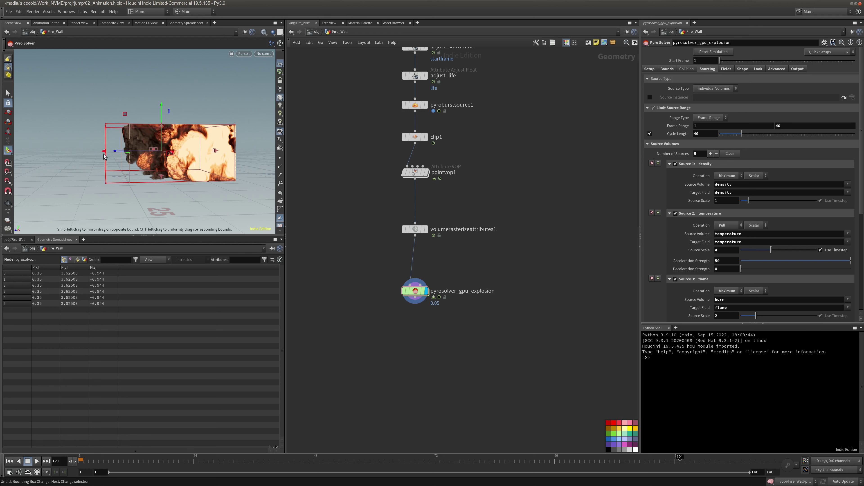
{"action": "left_click", "coordinate": [8, 462]}
{"action": "left_click", "coordinate": [35, 461]}
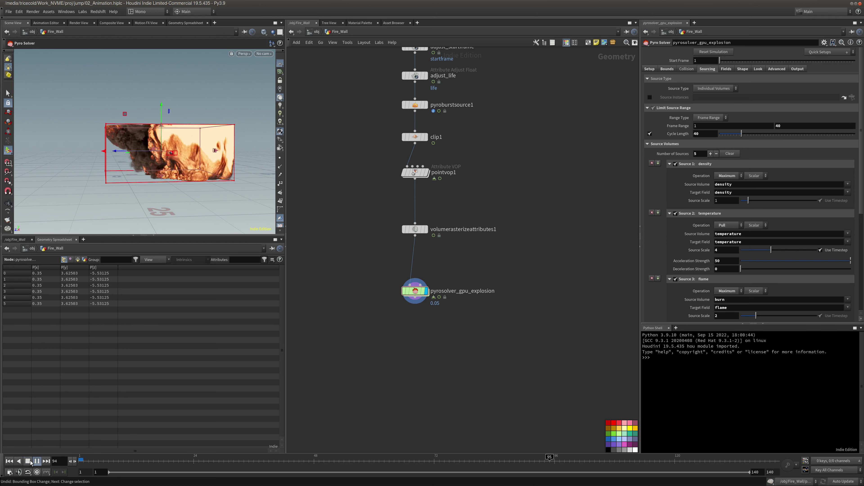
{"action": "left_click", "coordinate": [30, 462]}
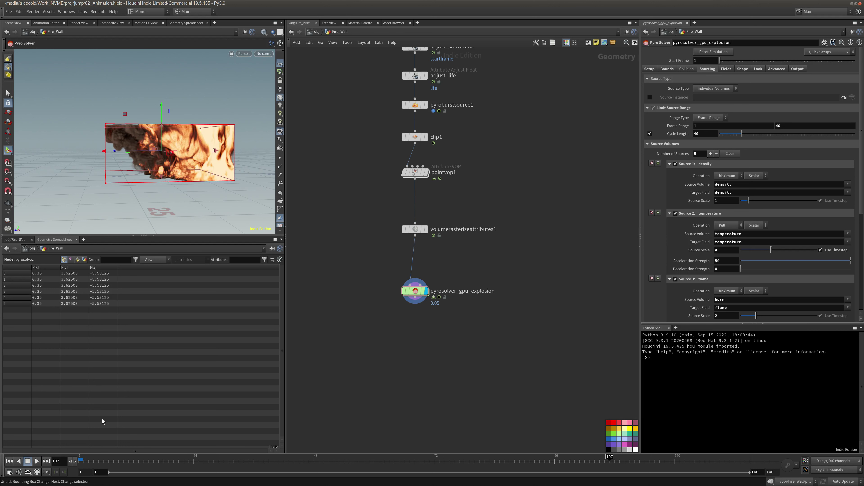
Set the solver's flame Expansion Rate to 1.2 and replay the simulation to check it, returning to frame 1.
{"action": "left_click", "coordinate": [741, 69]}
{"action": "scroll", "coordinate": [836, 256], "scroll_direction": "down", "scroll_amount": 8}
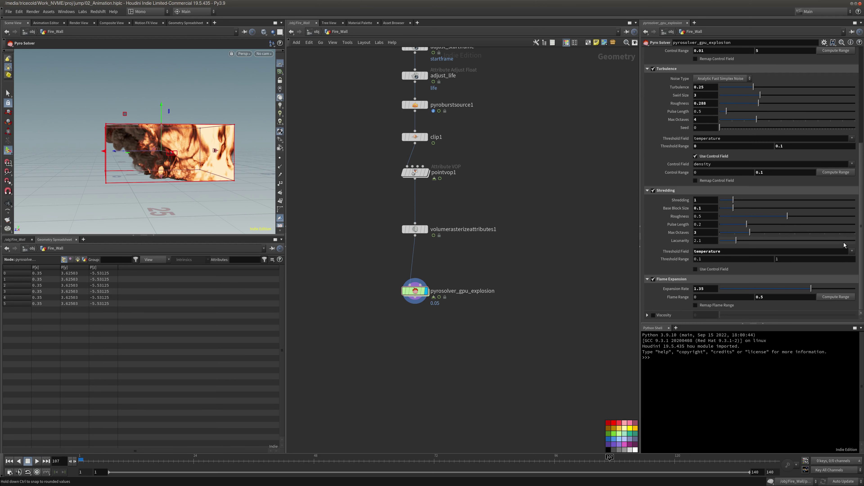
{"action": "left_click", "coordinate": [706, 289]}
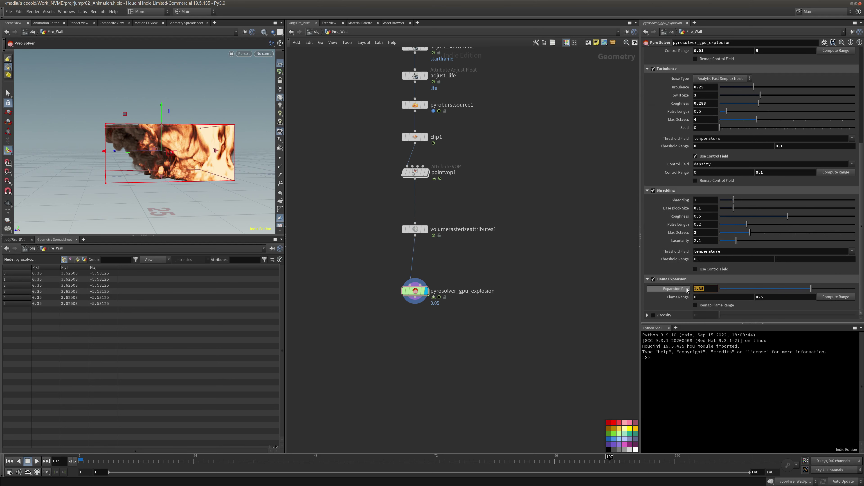
{"action": "type", "text": "1.2"}
{"action": "key", "text": "Return"}
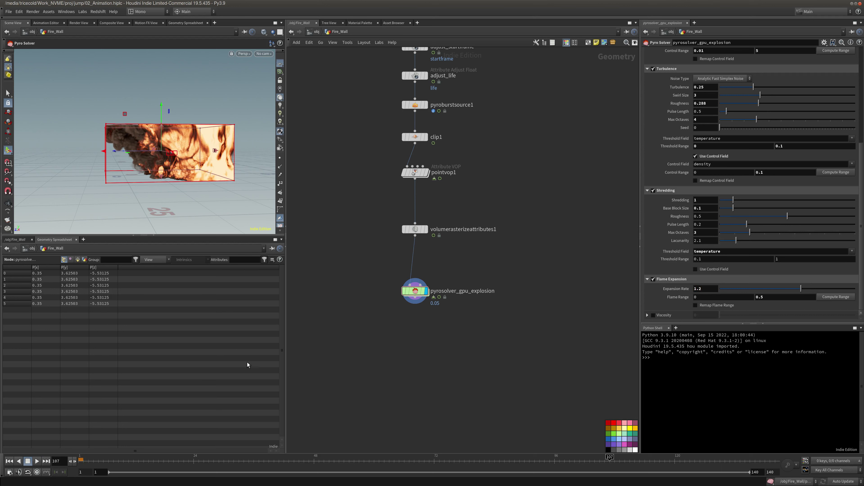
{"action": "left_click", "coordinate": [8, 461]}
{"action": "left_click", "coordinate": [36, 462]}
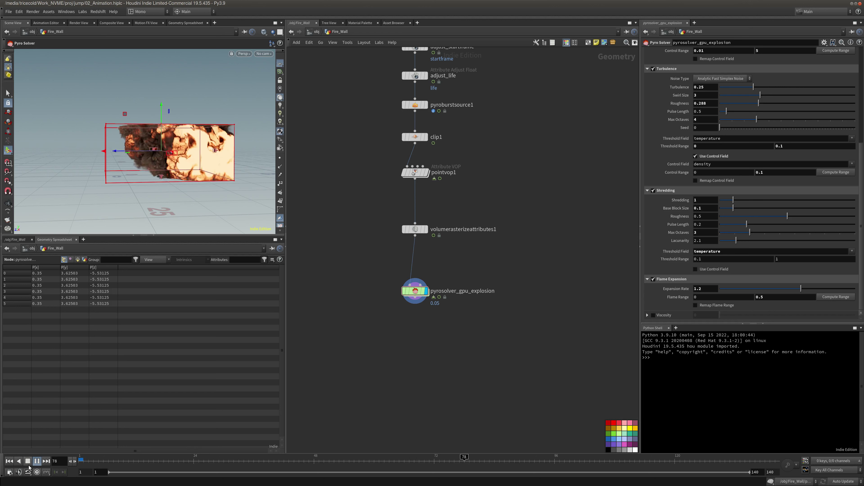
{"action": "left_click", "coordinate": [28, 461]}
{"action": "left_click", "coordinate": [9, 461]}
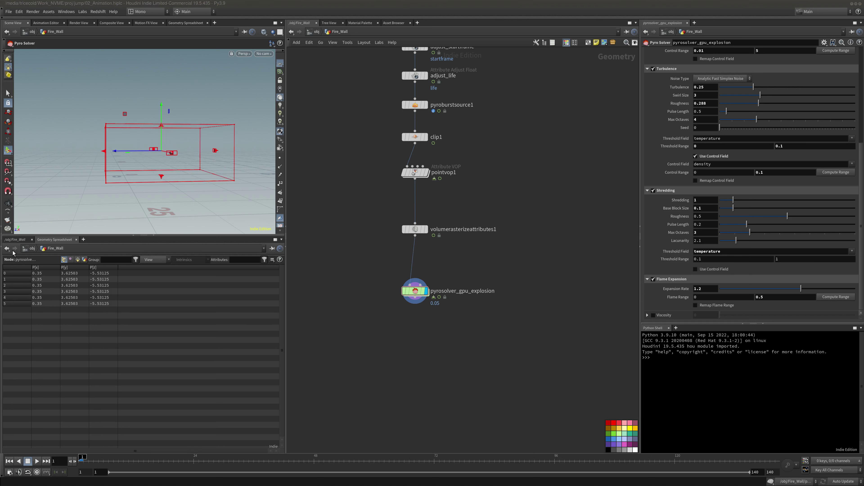
Look through renderCam in the viewport and lay out all nodes in the Fire_Wall network.
{"action": "left_click", "coordinate": [264, 57]}
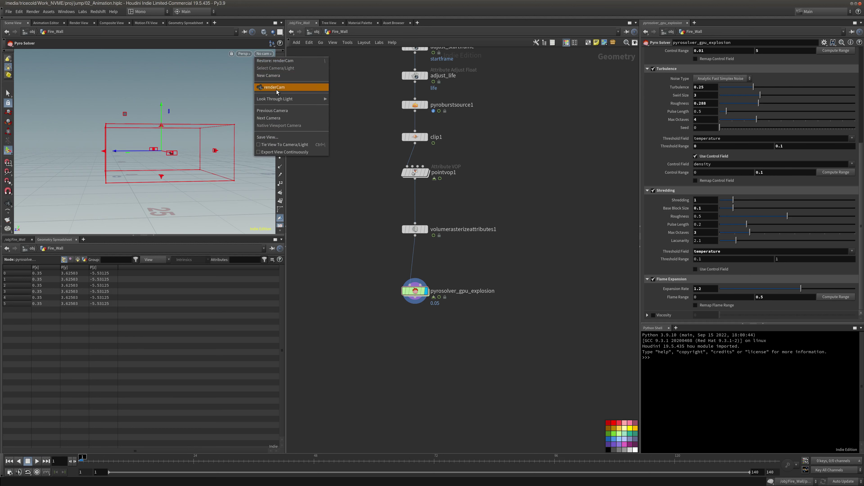
{"action": "left_click", "coordinate": [314, 103]}
{"action": "key", "text": "l"}
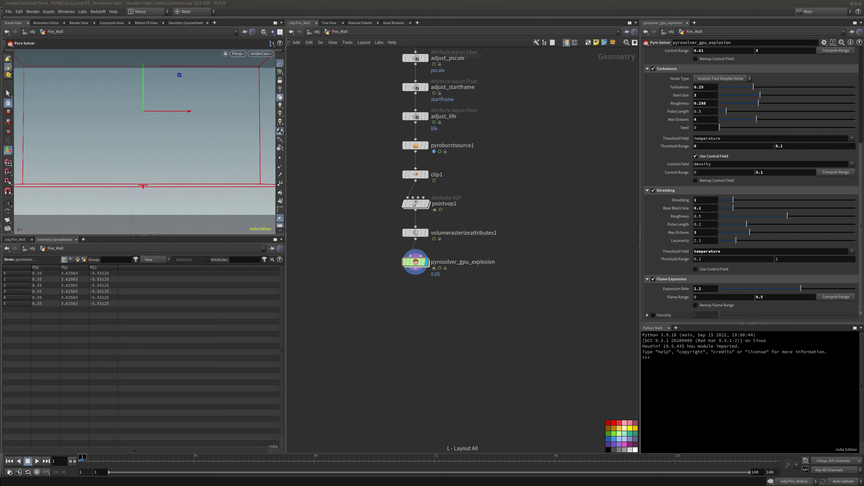
Disable the Cd field in the pyro solver's export fields and simulate to frame 17.
{"action": "left_click_drag", "start_coordinate": [482, 244], "coordinate": [350, 279]}
{"action": "scroll", "coordinate": [856, 54], "scroll_direction": "up", "scroll_amount": 5}
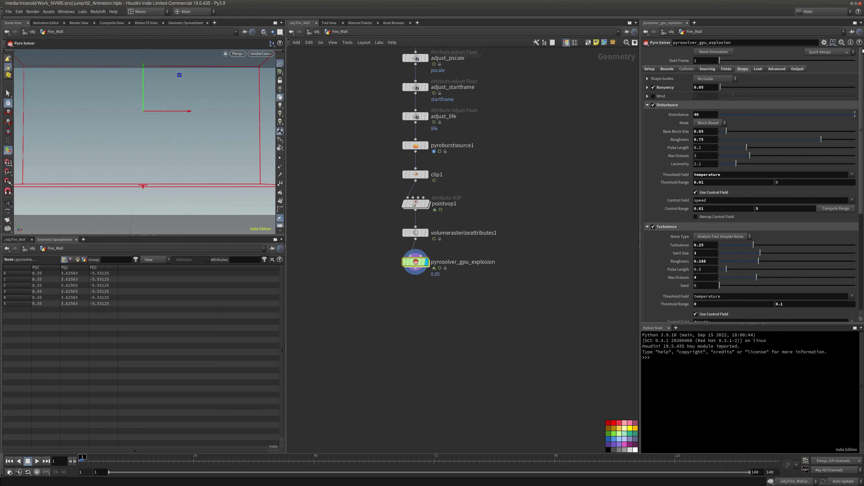
{"action": "left_click", "coordinate": [798, 68]}
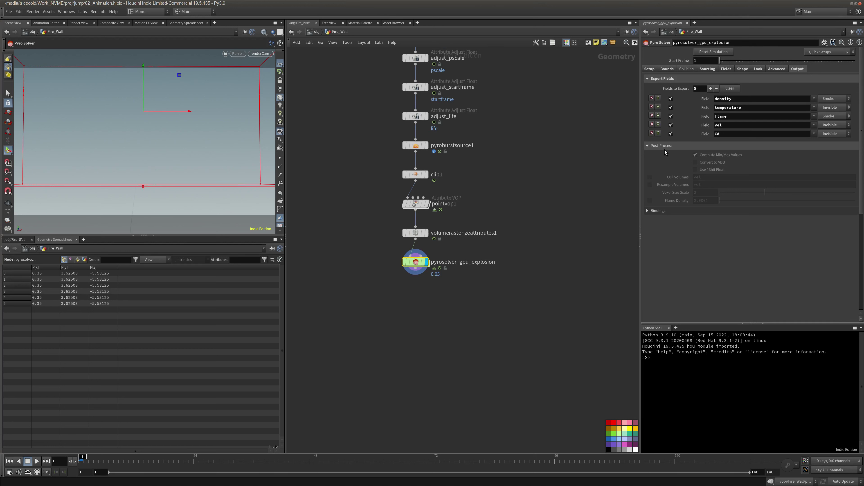
{"action": "left_click", "coordinate": [671, 134]}
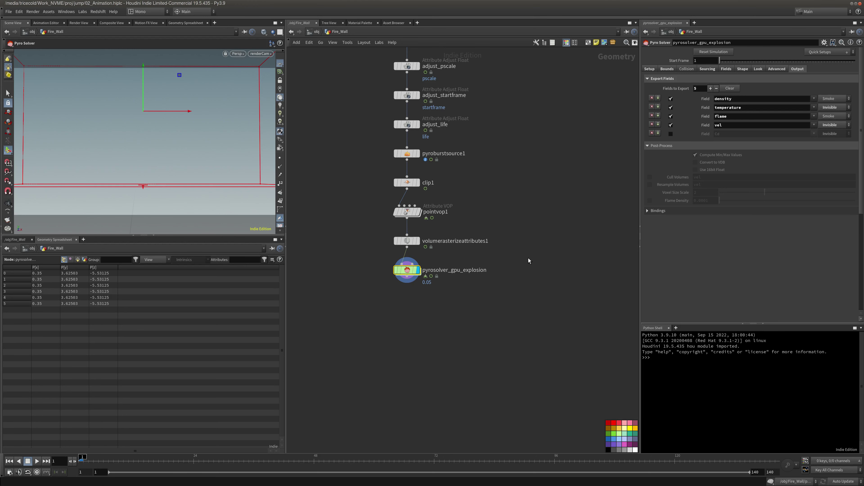
{"action": "left_click", "coordinate": [37, 461]}
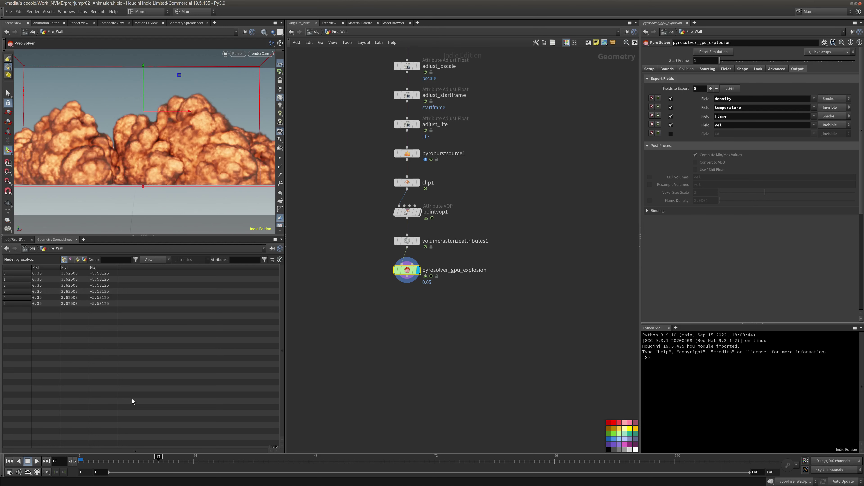
Examine the pyro solver's node information and its setup and output settings.
{"action": "middle_click", "coordinate": [407, 273]}
{"action": "left_click", "coordinate": [650, 69]}
{"action": "left_click", "coordinate": [795, 70]}
Add an Attribute Delete node after pyrosolver_gpu_explosion and display it.
{"action": "middle_click_drag", "start_coordinate": [412, 343], "coordinate": [404, 329]}
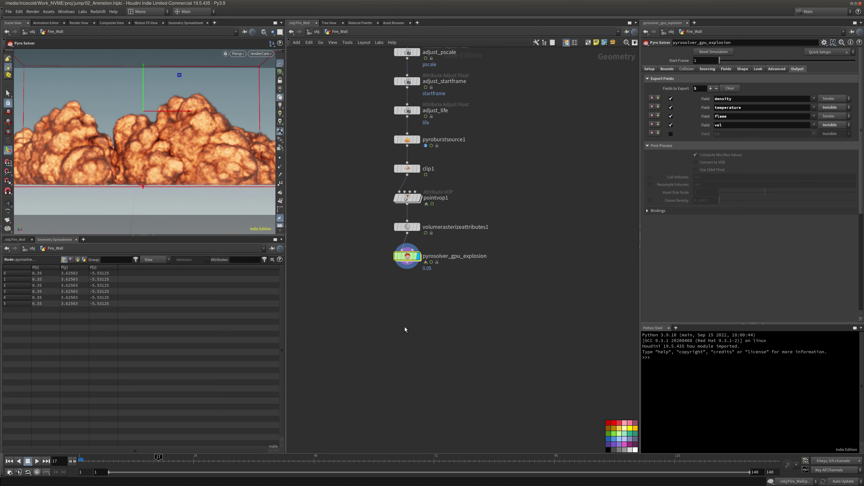
{"action": "key", "text": "Tab"}
{"action": "type", "text": "attrd"}
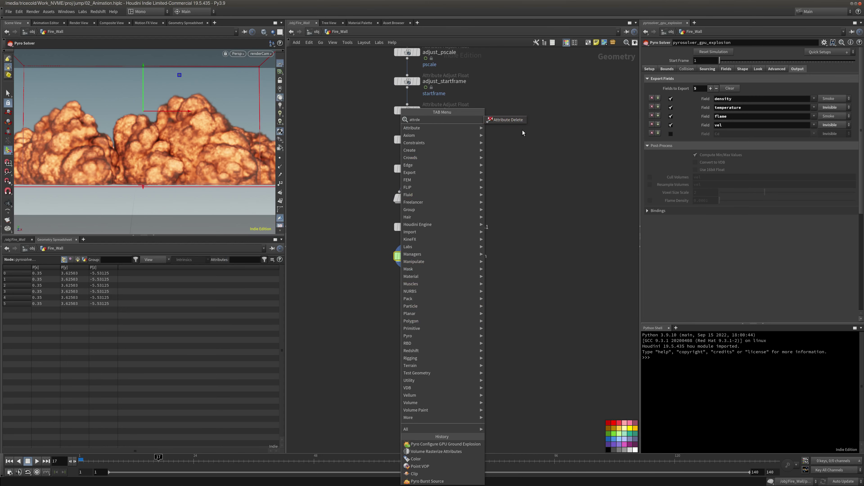
{"action": "left_click", "coordinate": [519, 122]}
{"action": "left_click", "coordinate": [408, 296]}
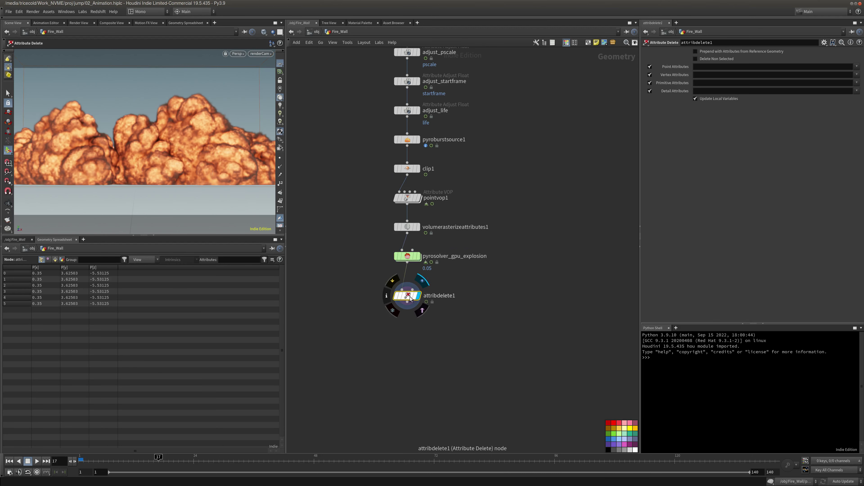
{"action": "left_click_drag", "start_coordinate": [410, 299], "coordinate": [410, 294]}
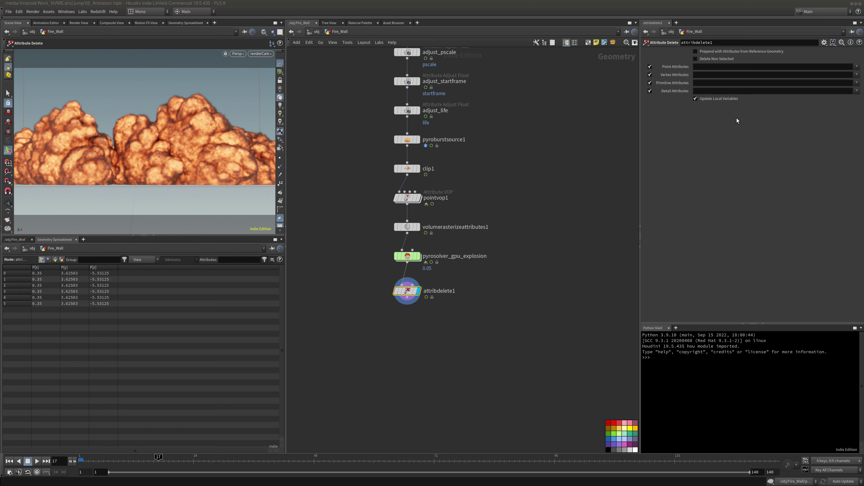
Choose Cd, shop_materialpath and dopobject as the primitive attributes removed by attribdelete1.
{"action": "left_click", "coordinate": [856, 82]}
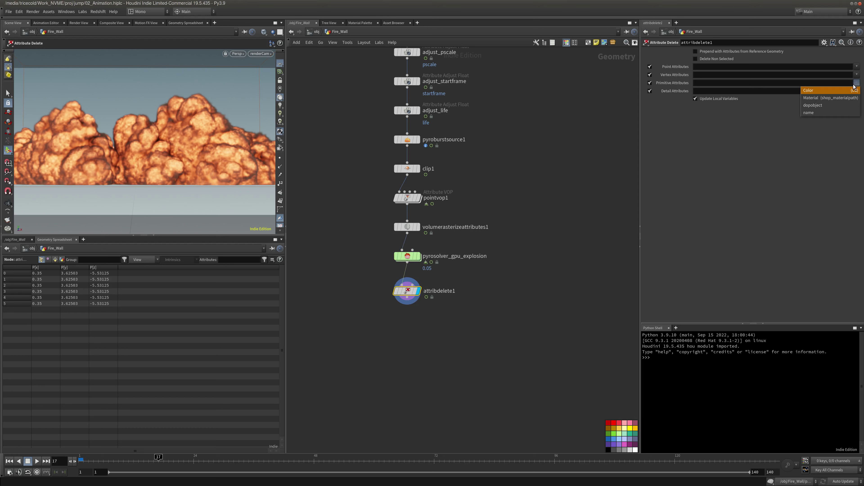
{"action": "left_click", "coordinate": [857, 82]}
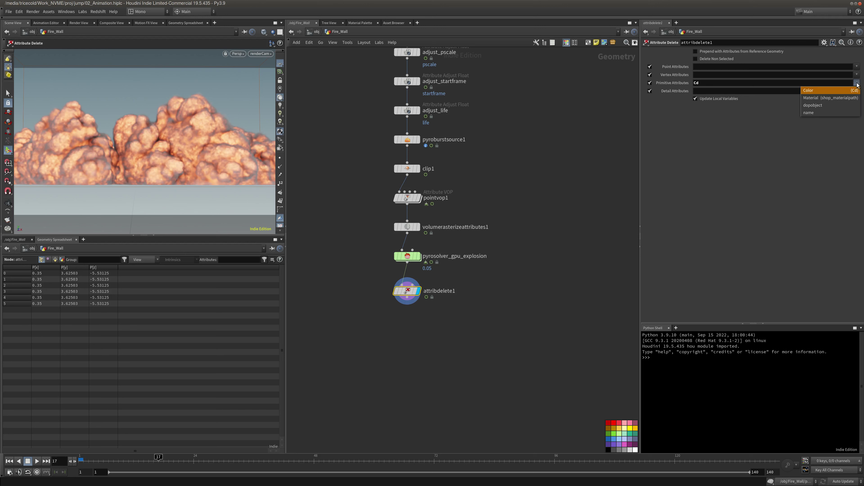
{"action": "left_click", "coordinate": [846, 98]}
{"action": "left_click", "coordinate": [857, 82]}
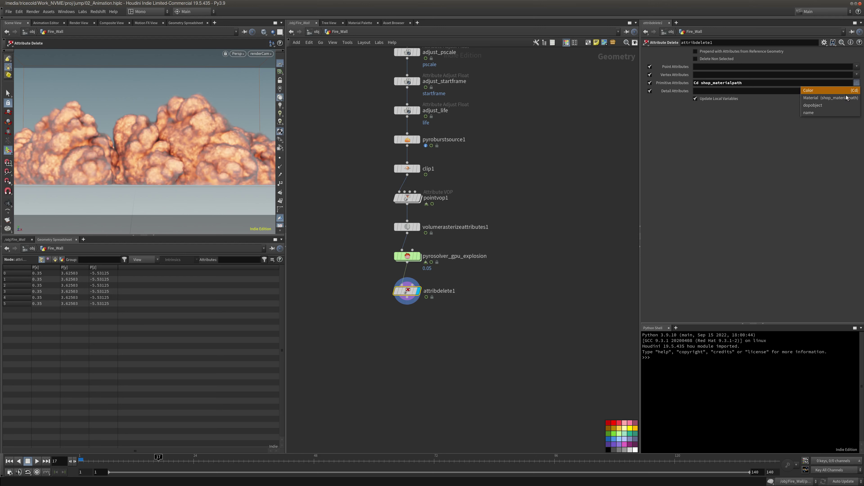
{"action": "left_click", "coordinate": [805, 110]}
Set attribdelete1 to remove all detail attributes using the * wildcard.
{"action": "middle_click_drag", "start_coordinate": [559, 169], "coordinate": [570, 147]}
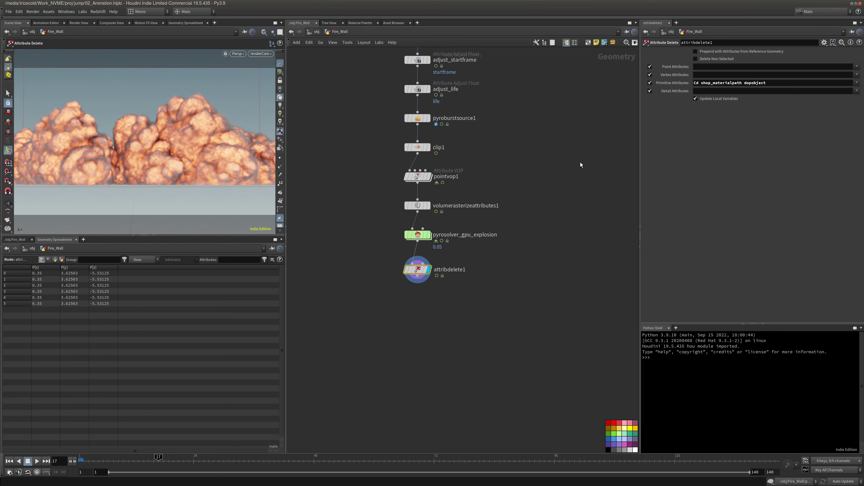
{"action": "left_click", "coordinate": [732, 93]}
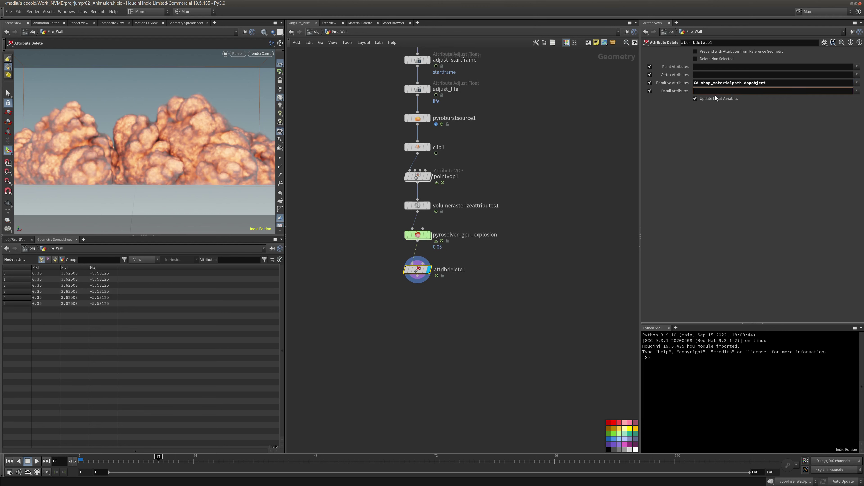
{"action": "type", "text": "*"}
{"action": "key", "text": "Return"}
{"action": "key", "text": "Escape"}
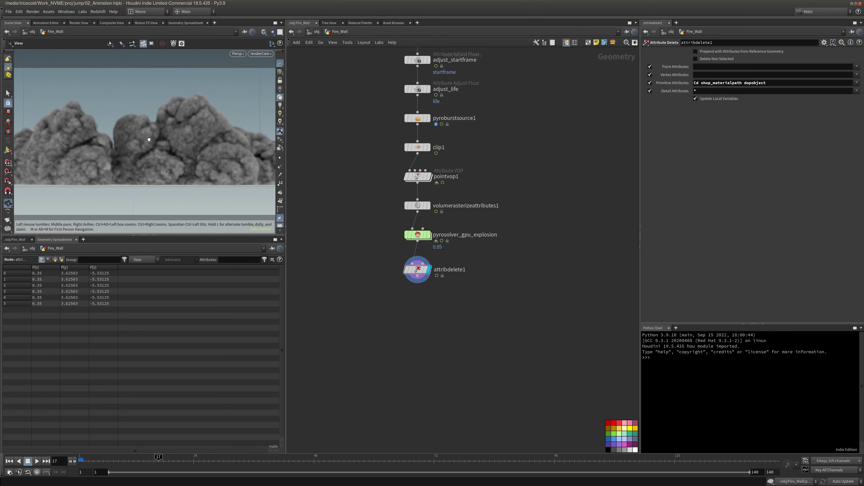
Examine the explosion volume after the attribute removal from an elevated angle outside the render camera.
{"action": "left_click_drag", "start_coordinate": [140, 140], "coordinate": [117, 166]}
{"action": "right_click_drag", "start_coordinate": [116, 166], "coordinate": [71, 217]}
{"action": "middle_click_drag", "start_coordinate": [72, 217], "coordinate": [63, 204]}
{"action": "left_click_drag", "start_coordinate": [64, 205], "coordinate": [131, 153]}
{"action": "middle_click_drag", "start_coordinate": [130, 153], "coordinate": [140, 146]}
{"action": "right_click_drag", "start_coordinate": [140, 146], "coordinate": [177, 150]}
{"action": "mouse_move", "coordinate": [177, 150]}
{"action": "left_mouse_down"}
{"action": "mouse_move", "coordinate": [119, 151]}
{"action": "mouse_move", "coordinate": [177, 152]}
{"action": "left_mouse_up"}
{"action": "key", "text": "Return"}
Add a Pyro Post-Process node after attribdelete1 and display it.
{"action": "middle_click_drag", "start_coordinate": [408, 268], "coordinate": [406, 222]}
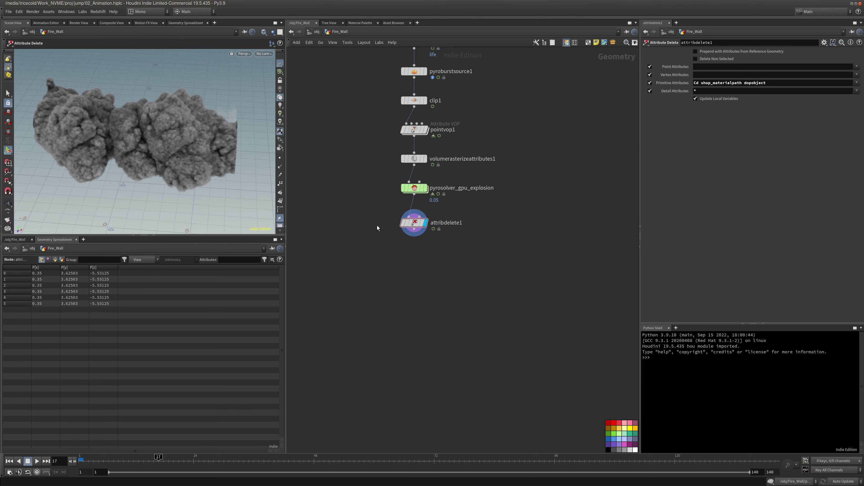
{"action": "key", "text": "Tab"}
{"action": "key", "text": "Escape"}
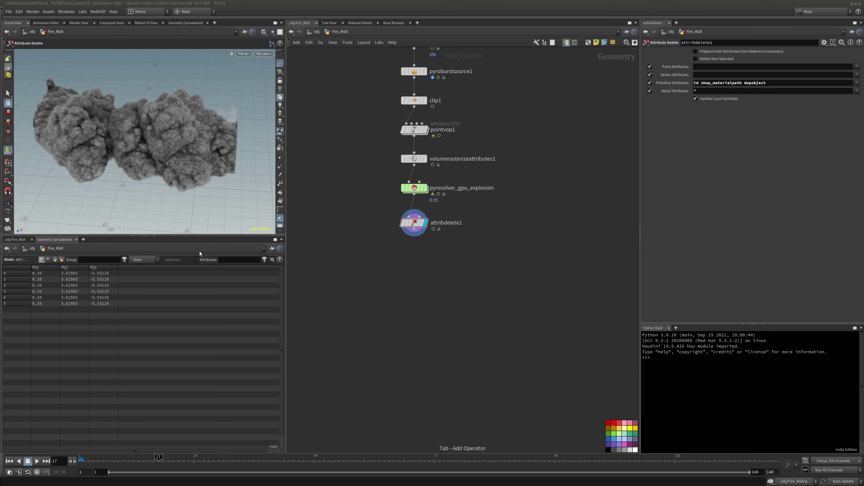
{"action": "key", "text": "Tab"}
{"action": "type", "text": "pyropost"}
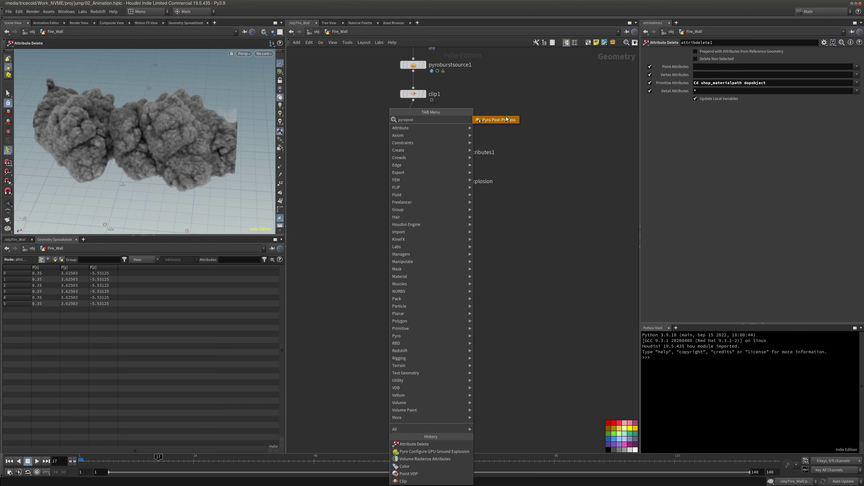
{"action": "left_click", "coordinate": [503, 119]}
{"action": "left_click", "coordinate": [413, 255]}
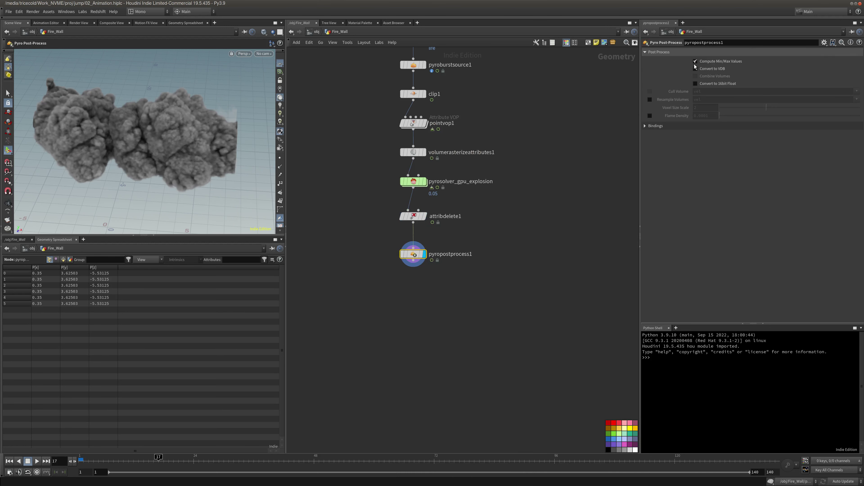
Enable VDB and 16-bit float conversion, cull by vel and resample vel in pyropostprocess1, and check its node information.
{"action": "left_click", "coordinate": [707, 70]}
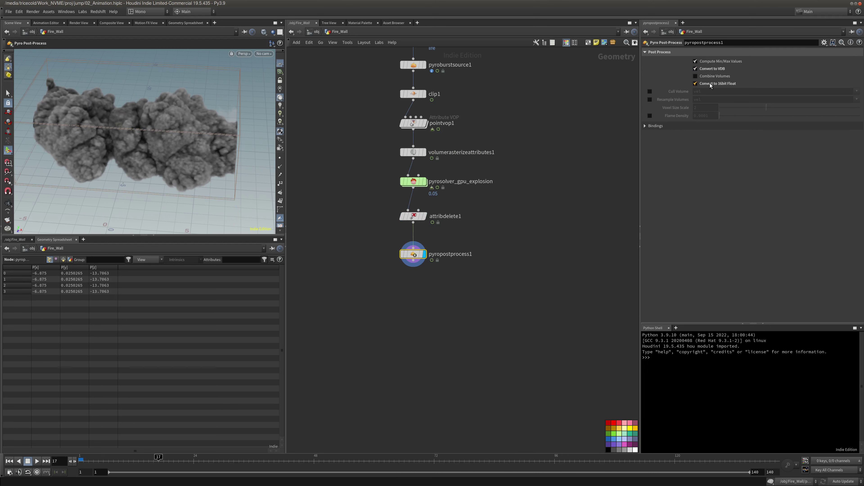
{"action": "left_click", "coordinate": [650, 92]}
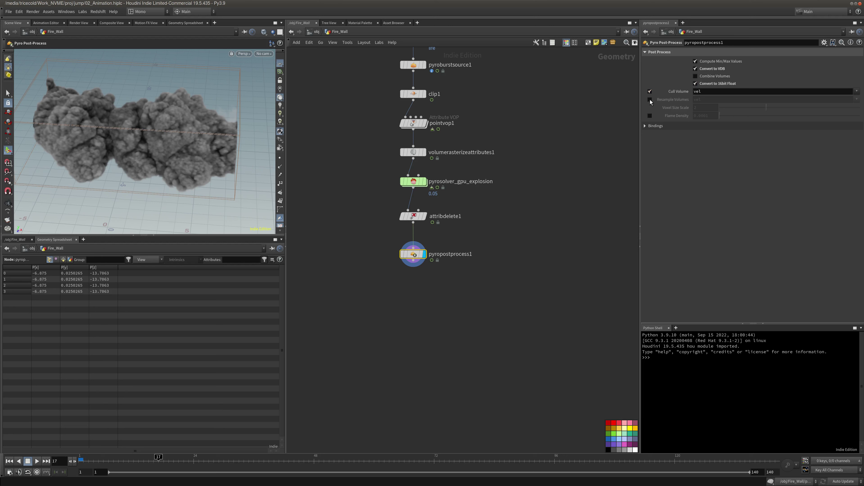
{"action": "left_click", "coordinate": [650, 100]}
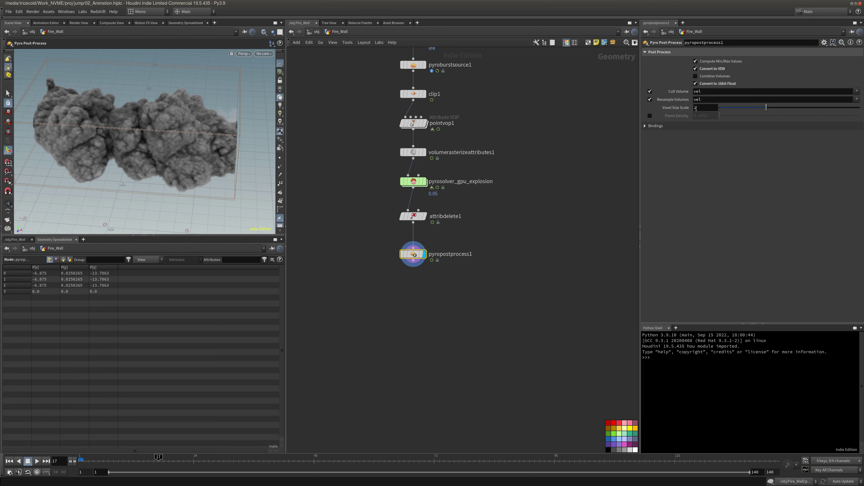
{"action": "scroll", "coordinate": [545, 191], "scroll_direction": "down", "scroll_amount": 1}
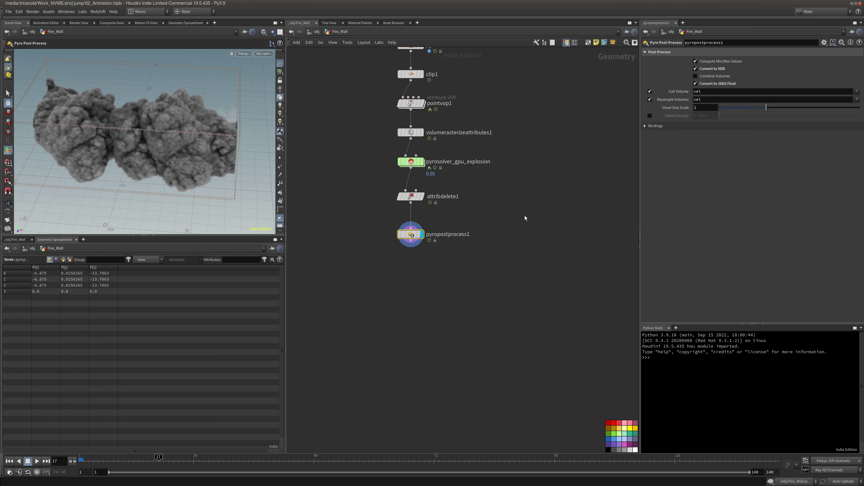
{"action": "middle_click", "coordinate": [411, 237]}
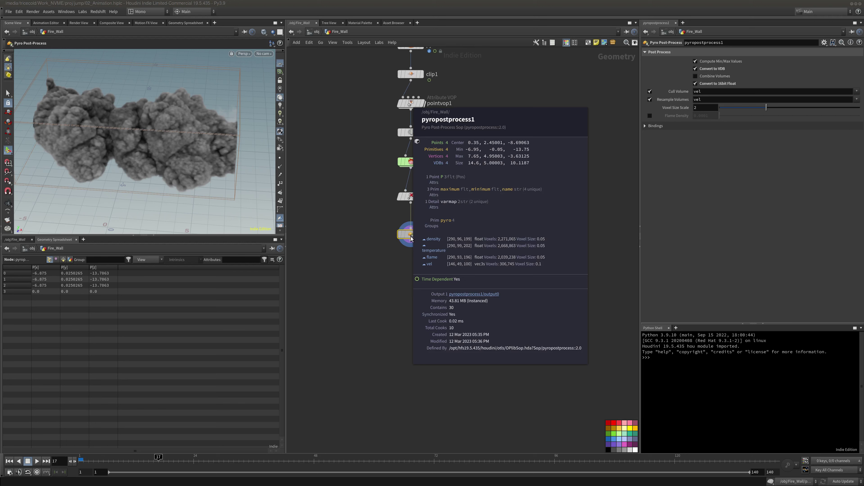
Compare the node information of attribdelete1, the GPU explosion solver and pyropostprocess1.
{"action": "middle_click", "coordinate": [412, 199]}
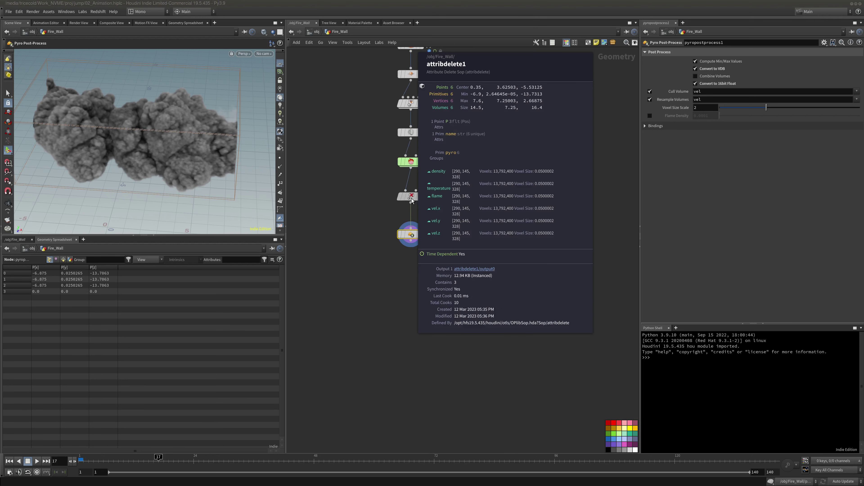
{"action": "middle_click", "coordinate": [410, 163]}
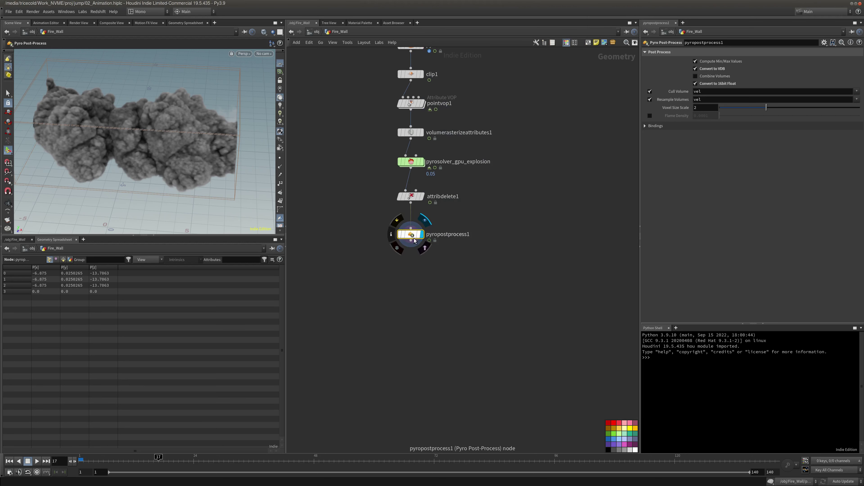
{"action": "middle_click", "coordinate": [424, 219]}
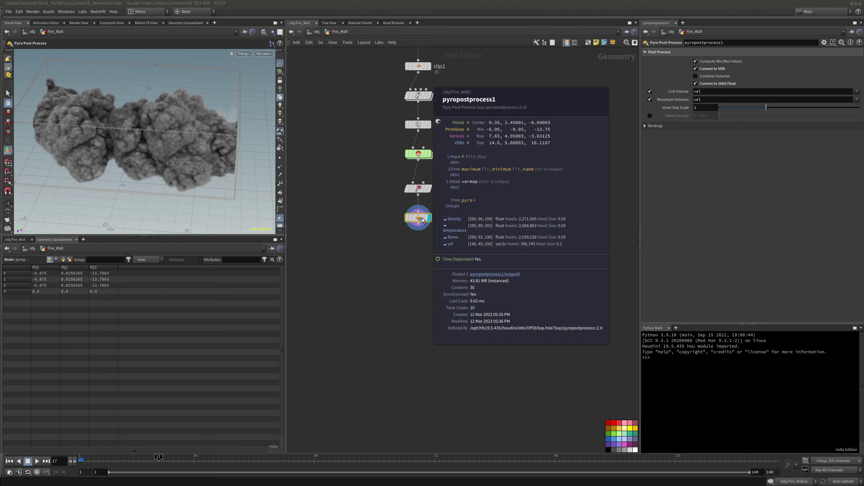
{"action": "middle_click", "coordinate": [417, 153]}
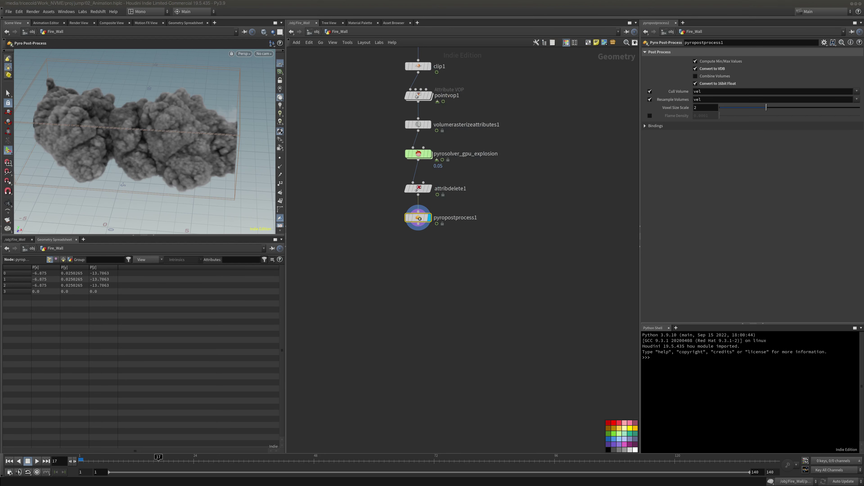
Add a File Cache node connected below pyropostprocess1.
{"action": "middle_click_drag", "start_coordinate": [424, 250], "coordinate": [414, 243]}
{"action": "key", "text": "Tab"}
{"action": "type", "text": "f"}
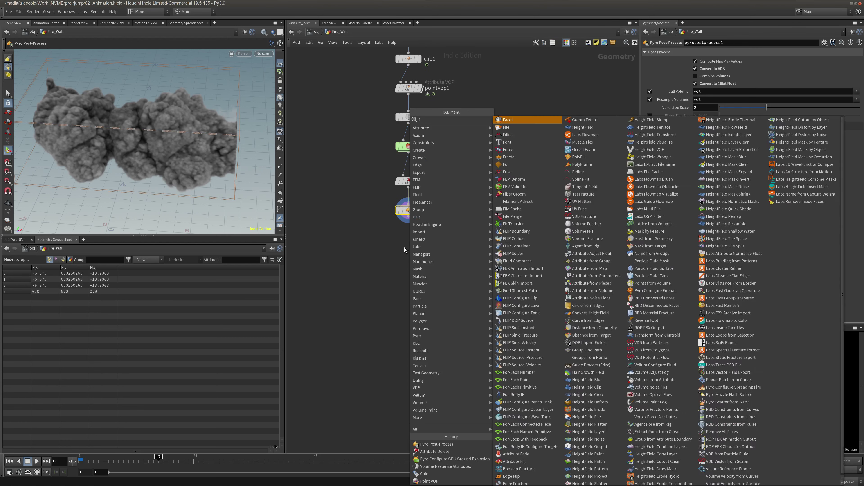
{"action": "type", "text": "ilec"}
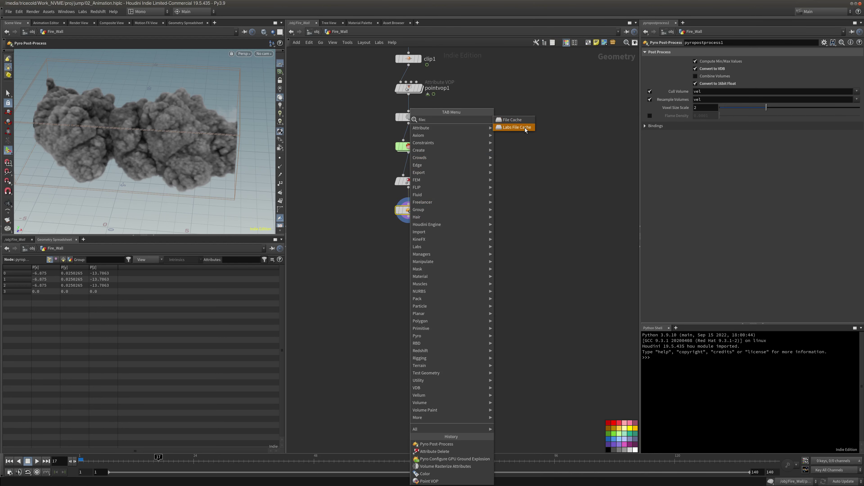
{"action": "left_click", "coordinate": [512, 119]}
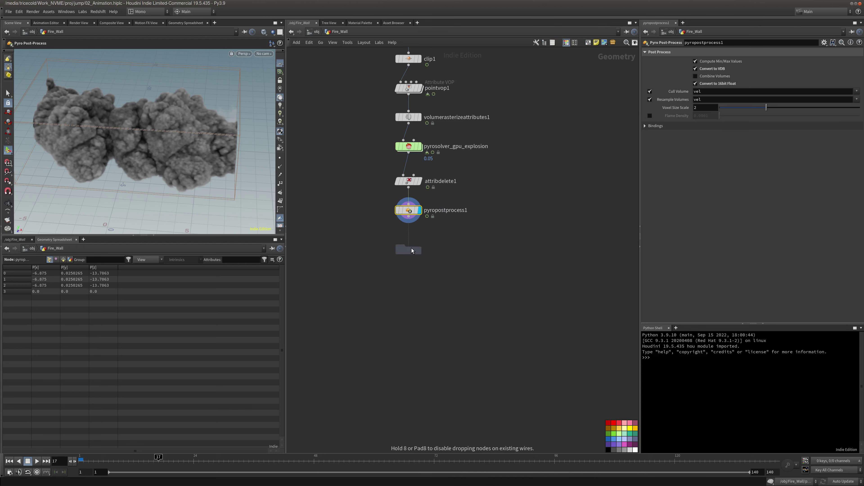
{"action": "left_click", "coordinate": [411, 247]}
{"action": "mouse_move", "coordinate": [409, 240]}
{"action": "left_mouse_down"}
{"action": "mouse_move", "coordinate": [409, 216]}
{"action": "mouse_move", "coordinate": [418, 239]}
{"action": "left_mouse_up"}
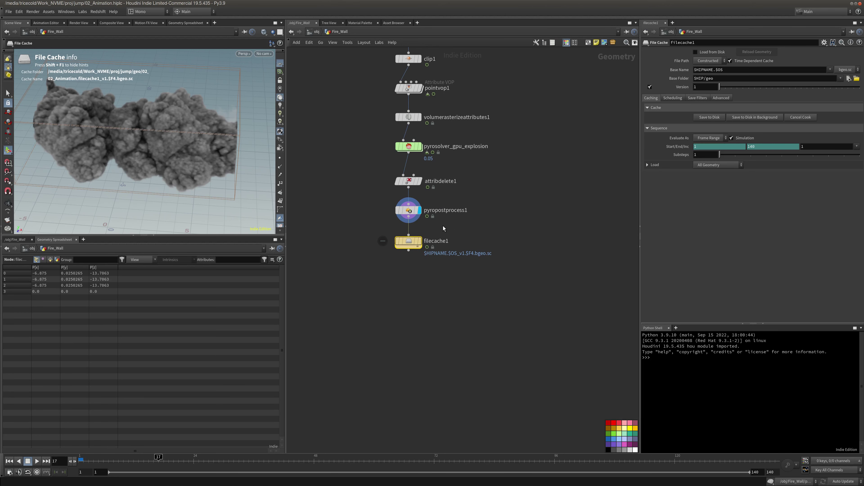
Rename the new file cache node to explosions.
{"action": "middle_click", "coordinate": [411, 242]}
{"action": "double_click", "coordinate": [437, 241]}
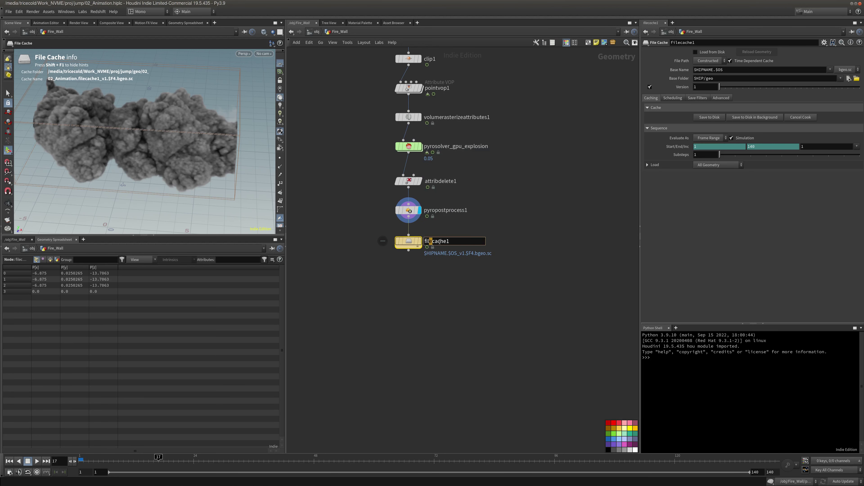
{"action": "type", "text": "explosions"}
{"action": "left_click", "coordinate": [562, 192]}
{"action": "middle_click_drag", "start_coordinate": [530, 209], "coordinate": [526, 256]}
{"action": "scroll", "coordinate": [526, 256], "scroll_direction": "down", "scroll_amount": 3}
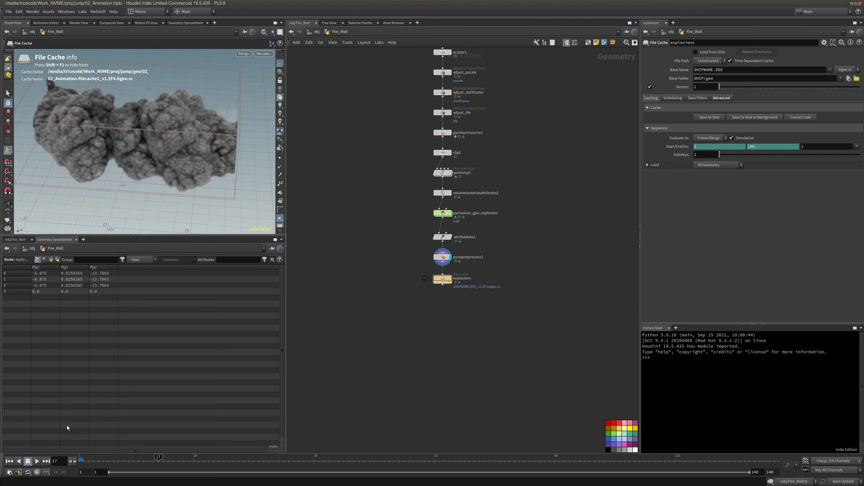
Return to the first frame and save the scene as a new file, 03_FireWall.hiplc.
{"action": "left_click", "coordinate": [9, 461]}
{"action": "left_click", "coordinate": [442, 213]}
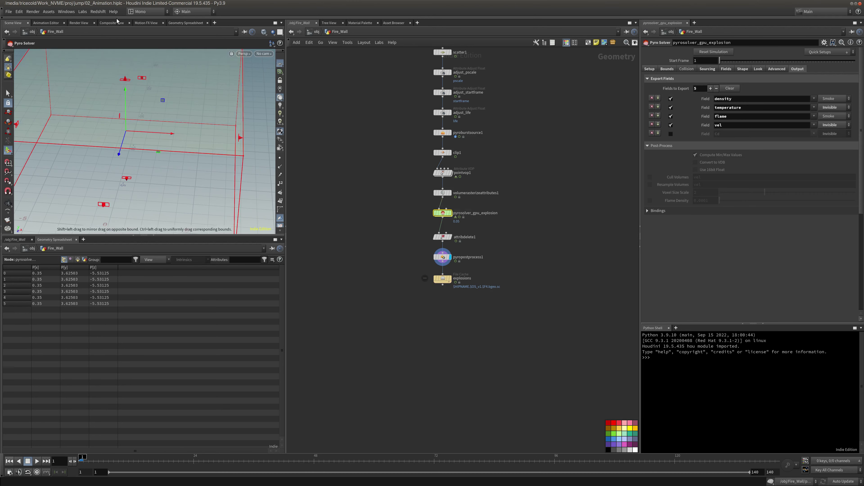
{"action": "left_click", "coordinate": [8, 12]}
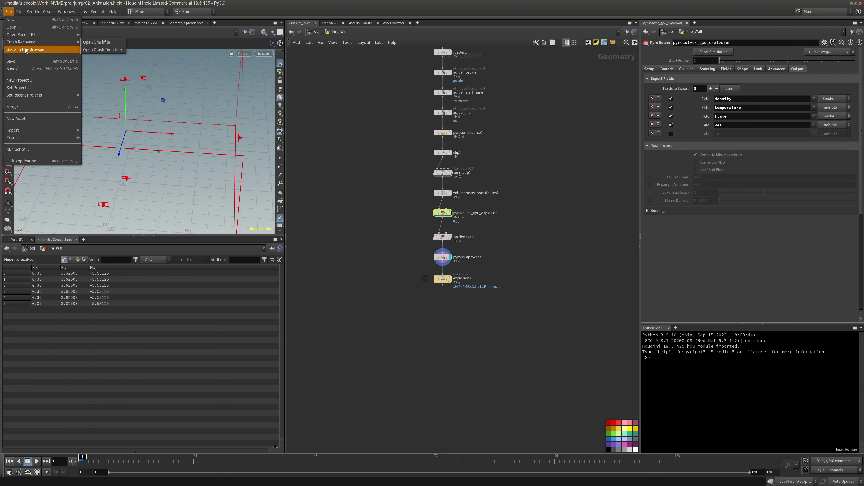
{"action": "left_click", "coordinate": [16, 68]}
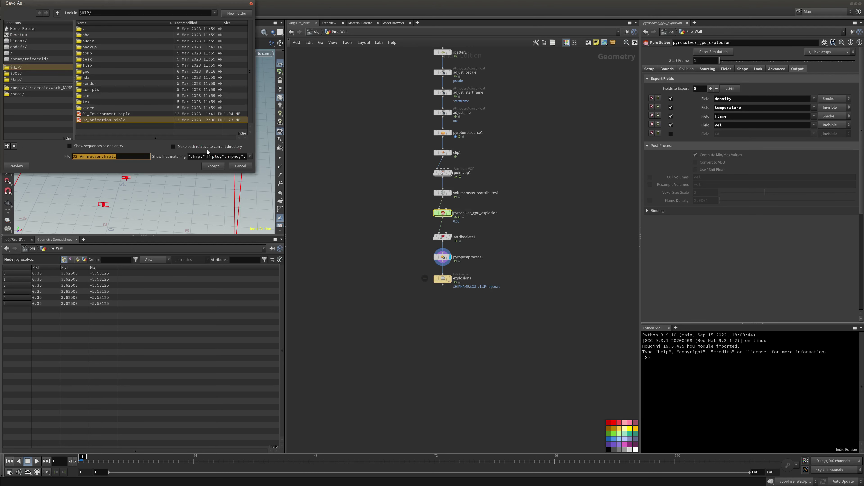
{"action": "left_click", "coordinate": [76, 157]}
{"action": "key", "text": "Delete"}
{"action": "type", "text": "3"}
{"action": "key", "text": "shift+Right"}
{"action": "key", "text": "shift+Right"}
{"action": "key", "text": "shift+Right"}
{"action": "type", "text": "FireWall"}
{"action": "left_click", "coordinate": [212, 165]}
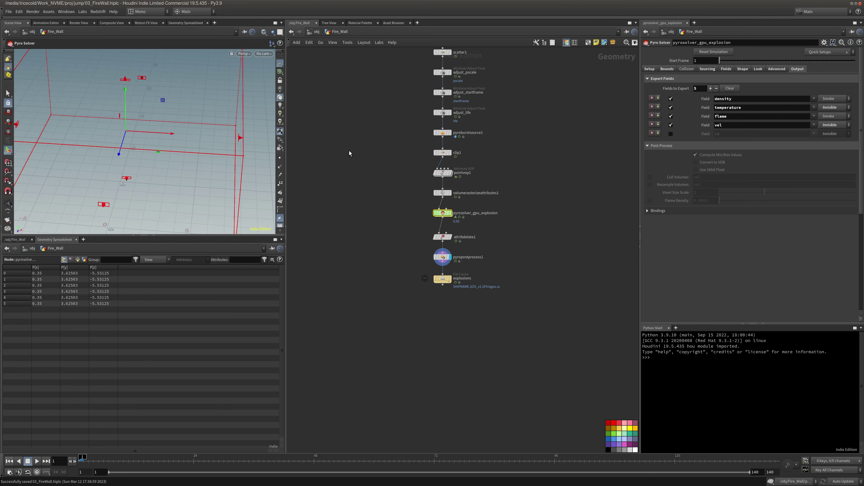
Display the pyrosolver_gpu_explosion node and rename it to fireWall.
{"action": "left_click", "coordinate": [421, 265]}
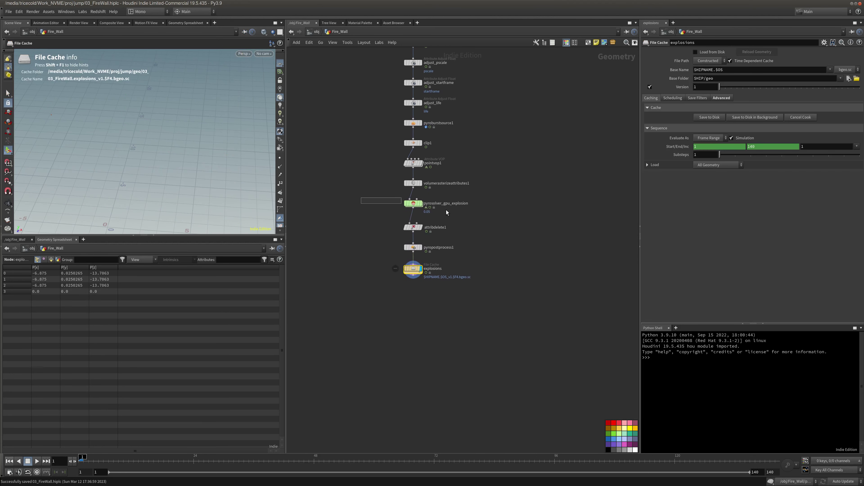
{"action": "left_click_drag", "start_coordinate": [392, 205], "coordinate": [491, 218]}
{"action": "left_click", "coordinate": [656, 69]}
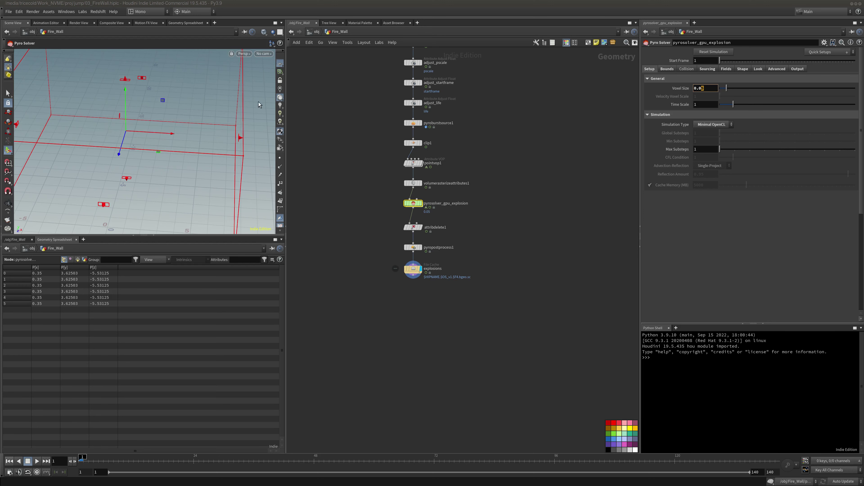
{"action": "right_click_drag", "start_coordinate": [262, 100], "coordinate": [203, 104], "text": "alt"}
{"action": "middle_click_drag", "start_coordinate": [203, 104], "coordinate": [186, 112], "text": "alt"}
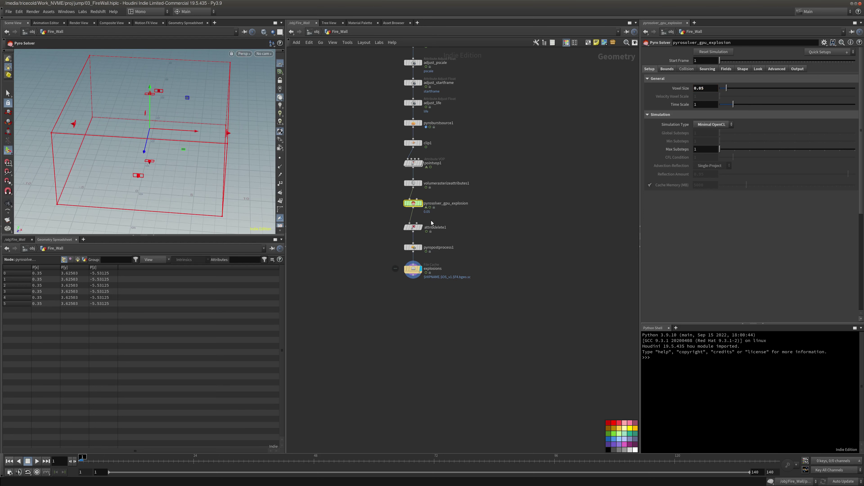
{"action": "left_click", "coordinate": [415, 206]}
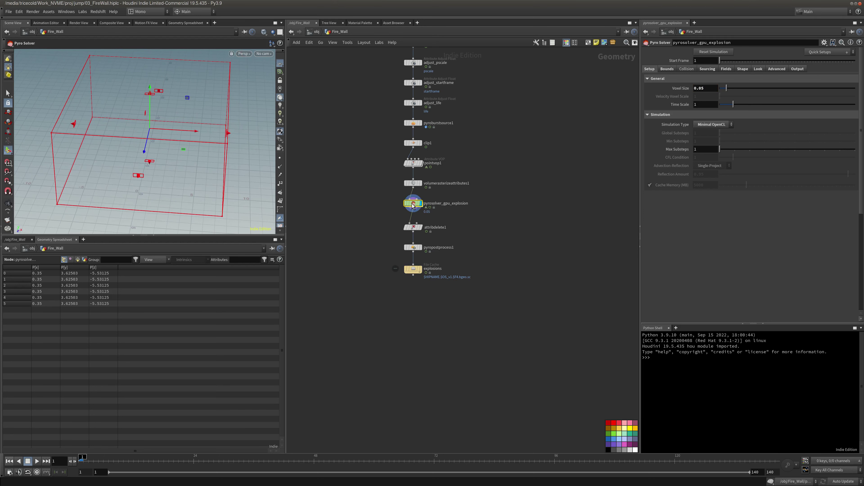
{"action": "double_click", "coordinate": [466, 204]}
{"action": "type", "text": "f"}
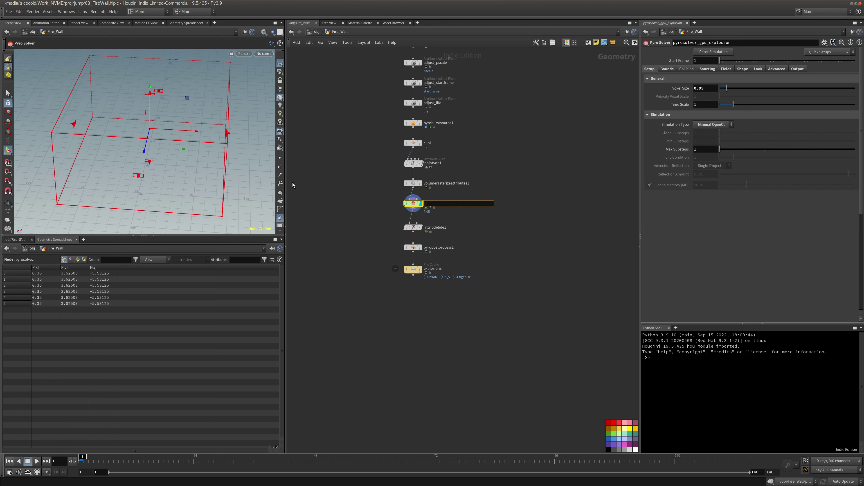
{"action": "type", "text": "ireWall"}
{"action": "key", "text": "Return"}
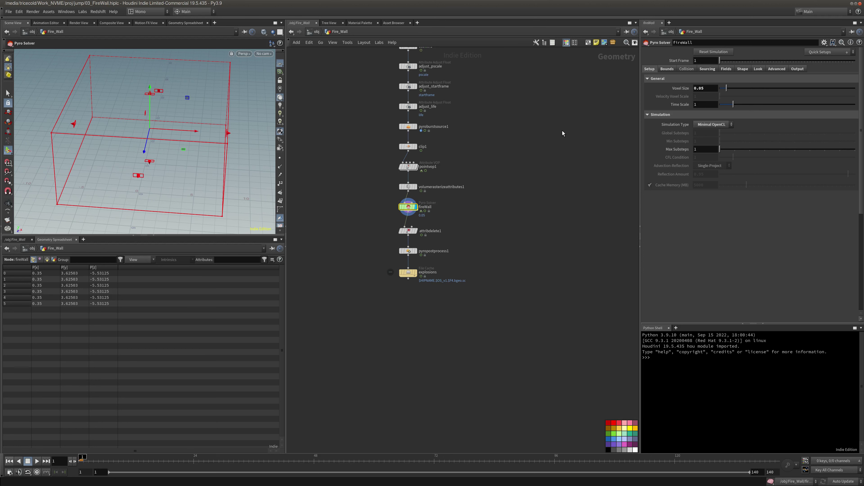
Set the fireWall solver's voxel size to 0.025 and simulate the opening frames.
{"action": "type", "text": "0.025"}
{"action": "key", "text": "Return"}
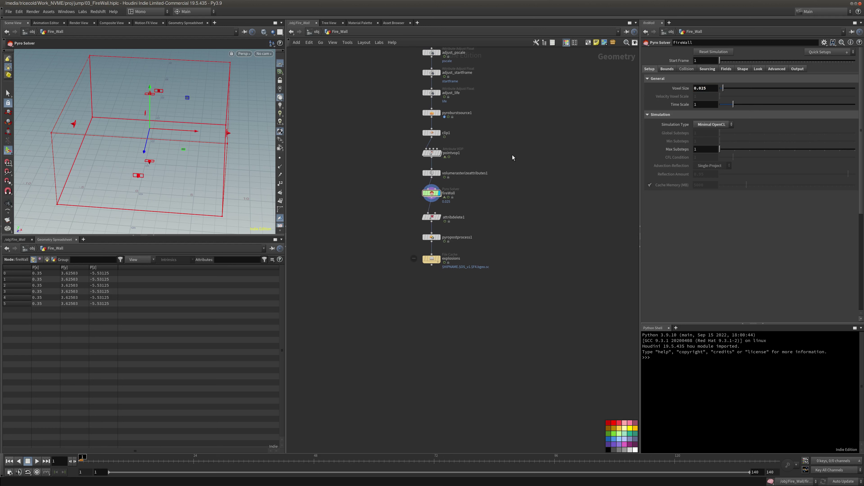
{"action": "left_click", "coordinate": [36, 461]}
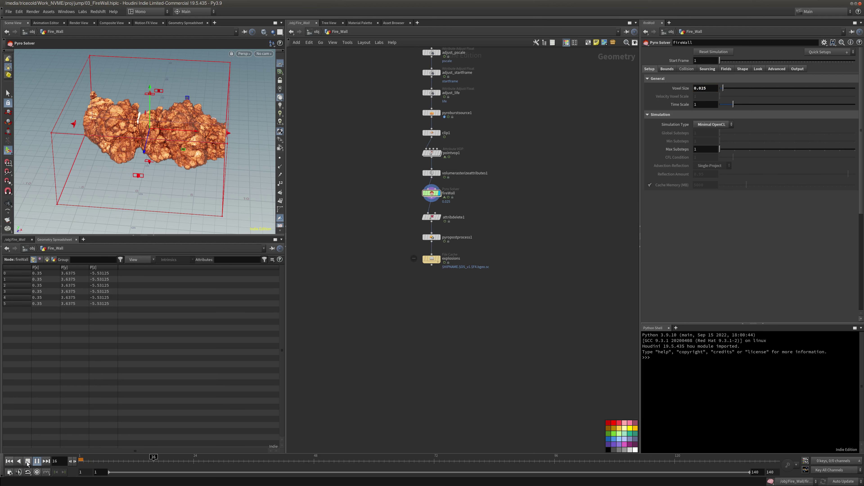
{"action": "left_click", "coordinate": [27, 462]}
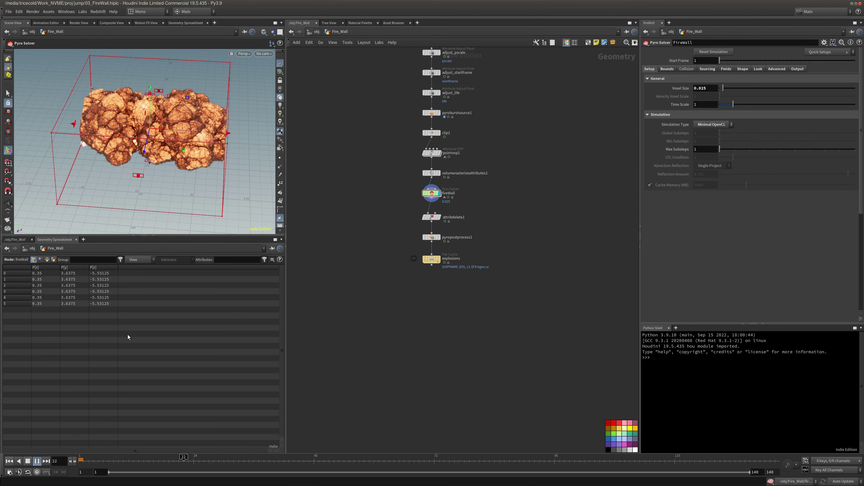
Examine the finer explosion from a low angle and through renderCam, play the simulation further, and rewind to frame 1.
{"action": "left_click_drag", "start_coordinate": [197, 138], "coordinate": [204, 108], "text": "alt"}
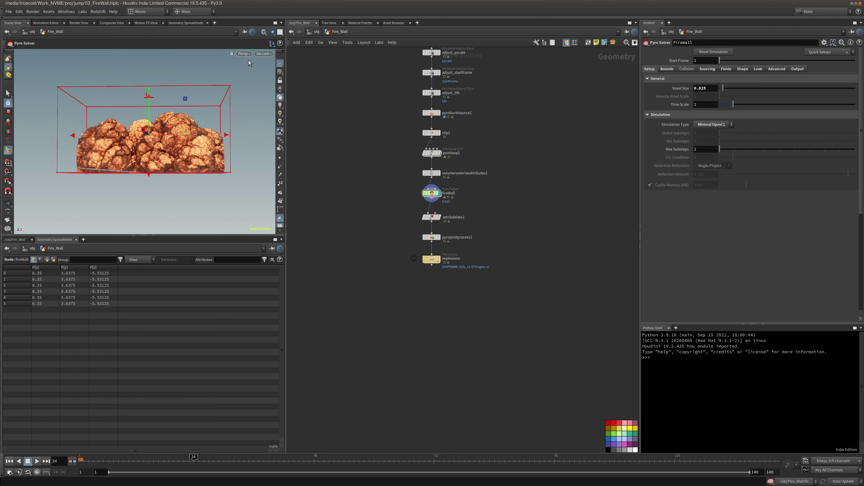
{"action": "left_click", "coordinate": [266, 54]}
{"action": "left_click", "coordinate": [274, 87]}
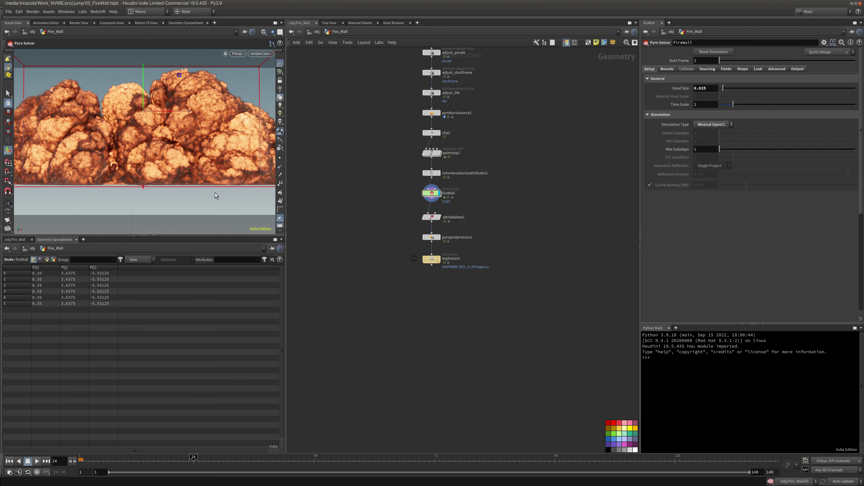
{"action": "left_click", "coordinate": [37, 461]}
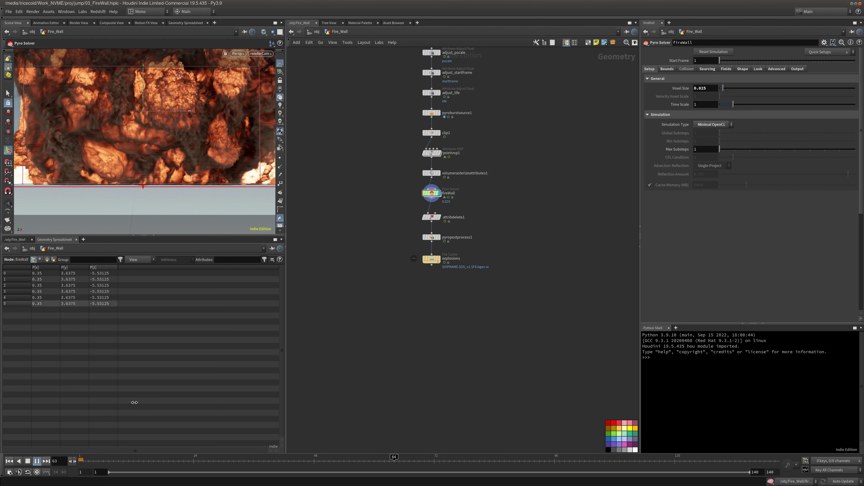
{"action": "left_click", "coordinate": [28, 461]}
{"action": "left_click", "coordinate": [9, 461]}
Try the Sparse simulation type on fireWall by playing the opening frames.
{"action": "middle_click_drag", "start_coordinate": [593, 117], "coordinate": [572, 149]}
{"action": "left_click", "coordinate": [713, 124]}
{"action": "left_click", "coordinate": [709, 132]}
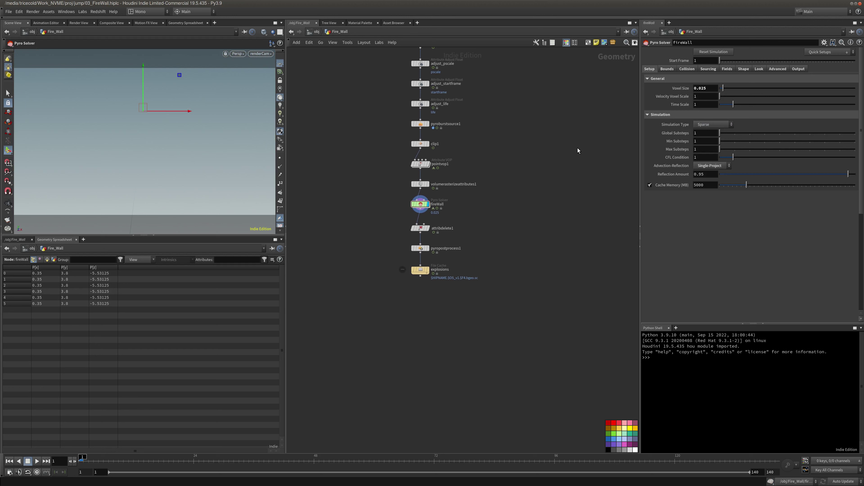
{"action": "left_click", "coordinate": [36, 461]}
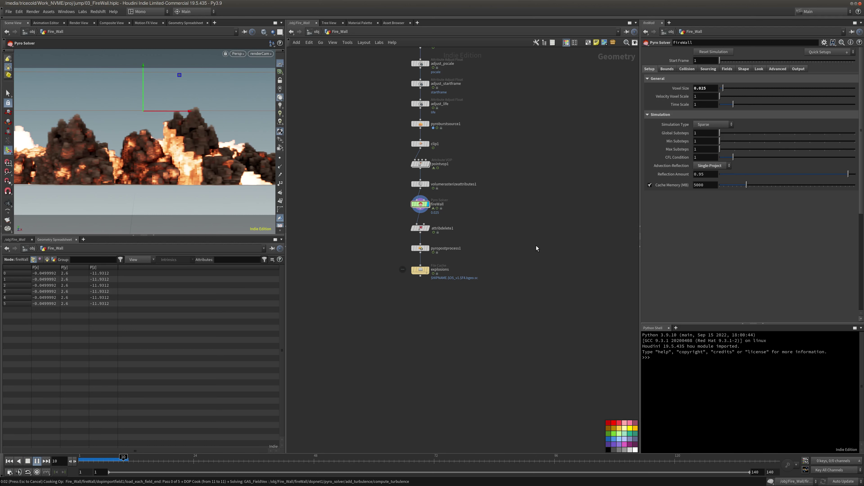
{"action": "key", "text": "Escape"}
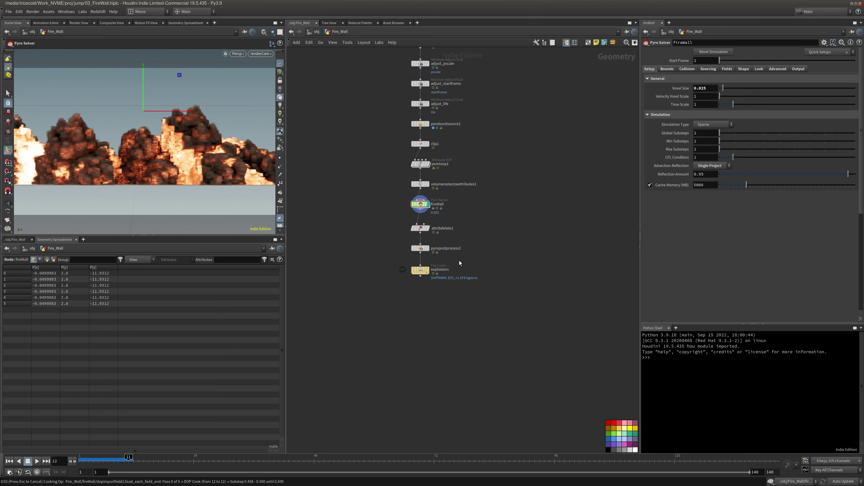
Display pyropostprocess1 and set fireWall's simulation type back to Minimal OpenCL.
{"action": "mouse_move", "coordinate": [454, 265]}
{"action": "middle_mouse_down"}
{"action": "mouse_move", "coordinate": [491, 260]}
{"action": "mouse_move", "coordinate": [463, 264]}
{"action": "middle_mouse_up"}
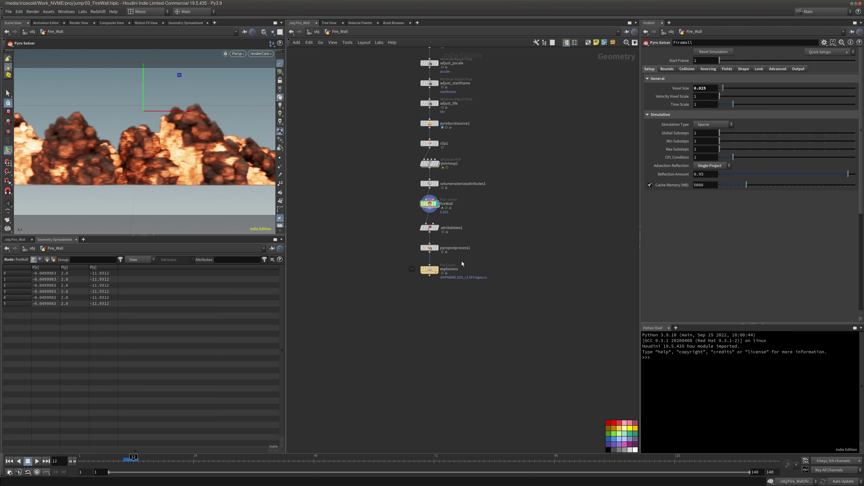
{"action": "left_click", "coordinate": [437, 248]}
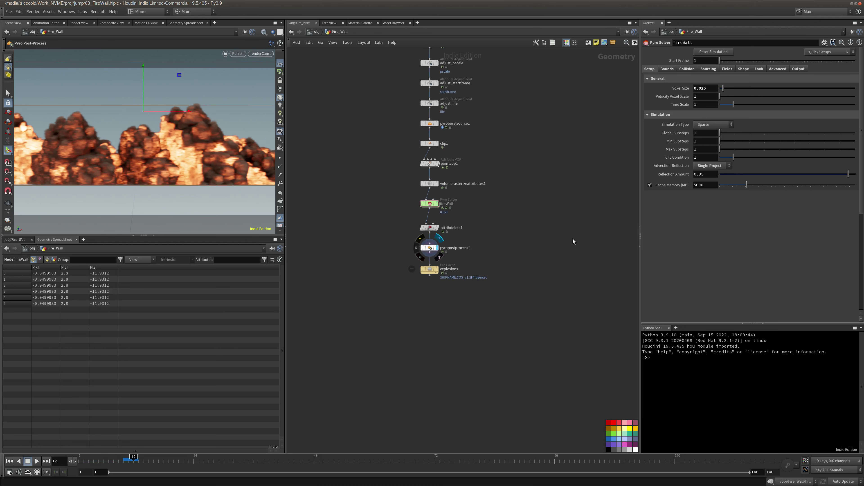
{"action": "left_click", "coordinate": [19, 462]}
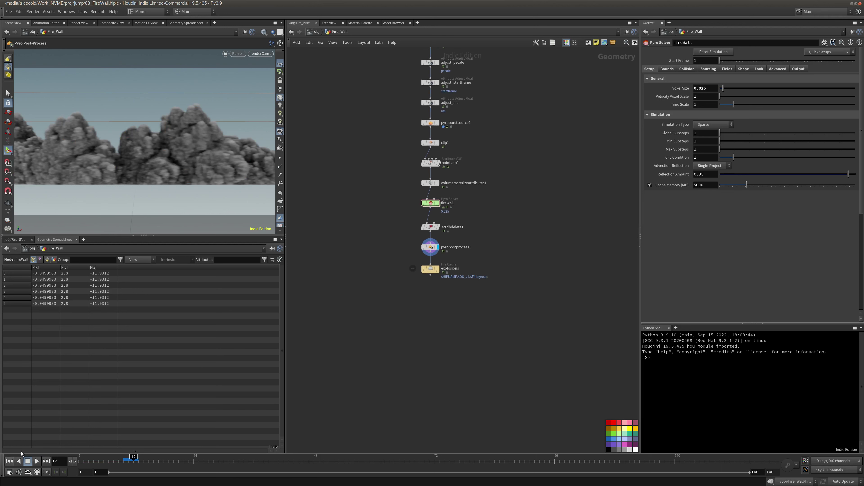
{"action": "left_click", "coordinate": [716, 125]}
{"action": "left_click", "coordinate": [714, 148]}
Move the source chain away from fireWall and insert a Null node between volumerasterizeattributes1 and fireWall.
{"action": "middle_click_drag", "start_coordinate": [563, 163], "coordinate": [432, 196]}
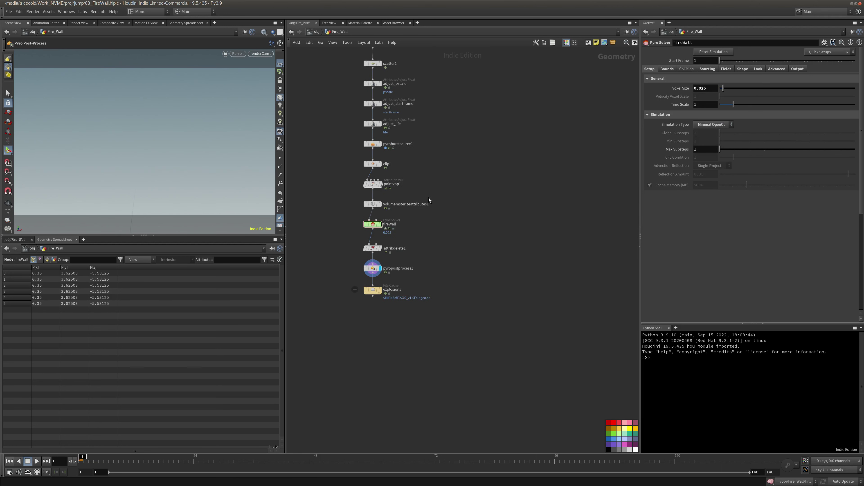
{"action": "scroll", "coordinate": [431, 195], "scroll_direction": "down", "scroll_amount": 1}
{"action": "left_click_drag", "start_coordinate": [381, 203], "coordinate": [342, 172], "text": "shift"}
{"action": "key", "text": "Tab"}
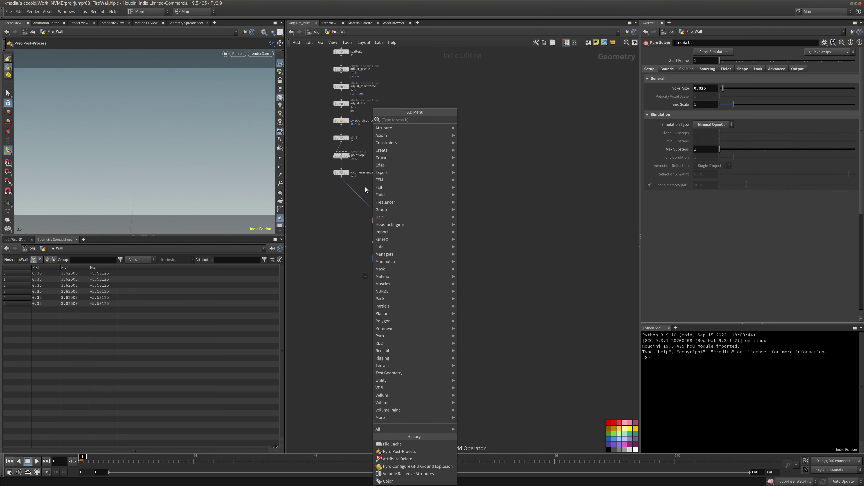
{"action": "left_click", "coordinate": [483, 120]}
{"action": "left_click", "coordinate": [357, 194]}
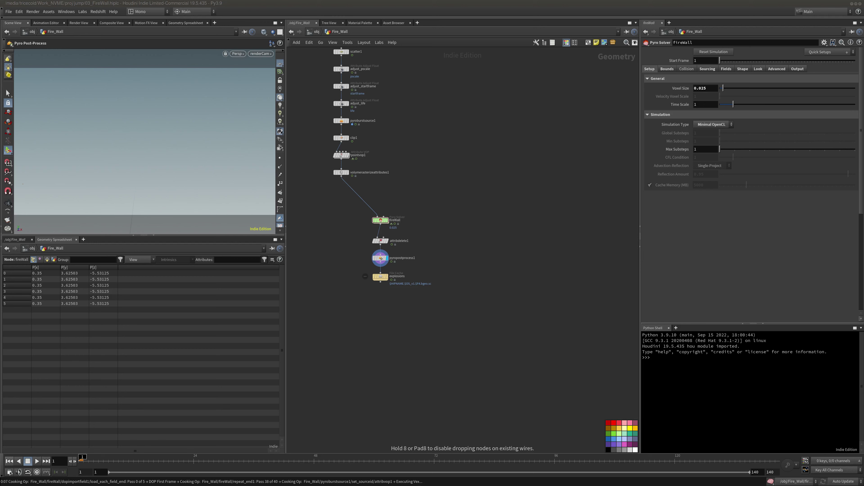
{"action": "left_click", "coordinate": [341, 195]}
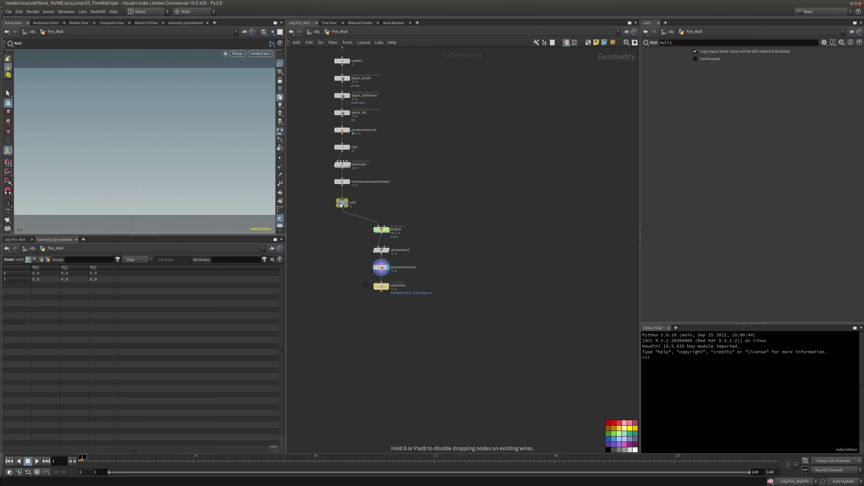
Display the new Null node and rename it OUT_SRC.
{"action": "left_click", "coordinate": [347, 200]}
{"action": "left_click", "coordinate": [352, 203]}
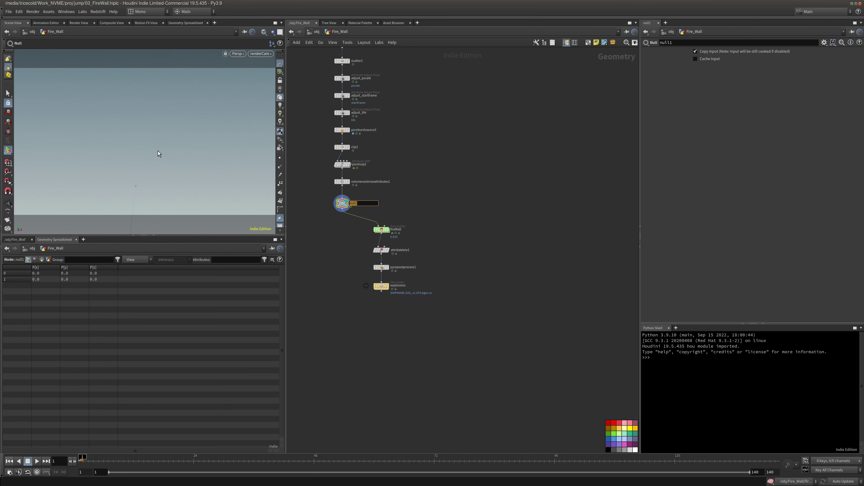
{"action": "type", "text": "OUT_SRC"}
{"action": "key", "text": "Return"}
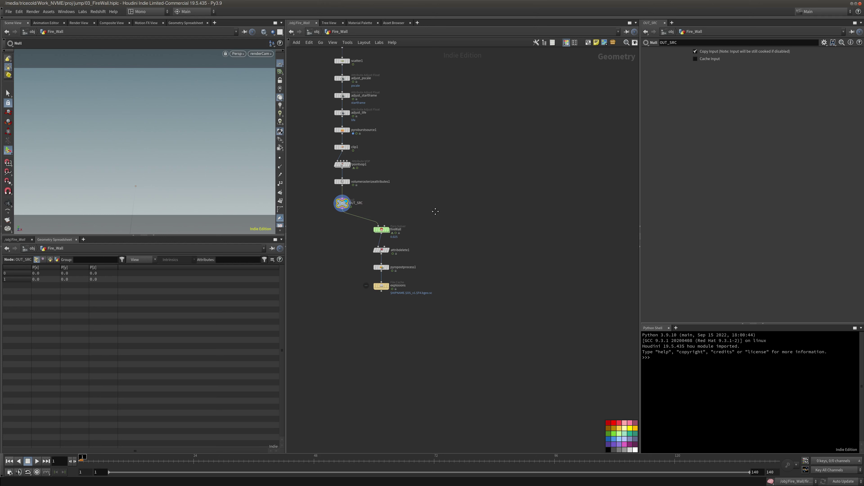
Switch the network wires to the rounded style and color the fireWall node black.
{"action": "middle_click_drag", "start_coordinate": [444, 197], "coordinate": [423, 221]}
{"action": "key", "text": "shift+s"}
{"action": "left_click_drag", "start_coordinate": [398, 240], "coordinate": [323, 263]}
{"action": "left_click", "coordinate": [609, 450]}
{"action": "middle_click_drag", "start_coordinate": [427, 172], "coordinate": [426, 205]}
{"action": "key", "text": "Tab"}
{"action": "type", "text": "o"}
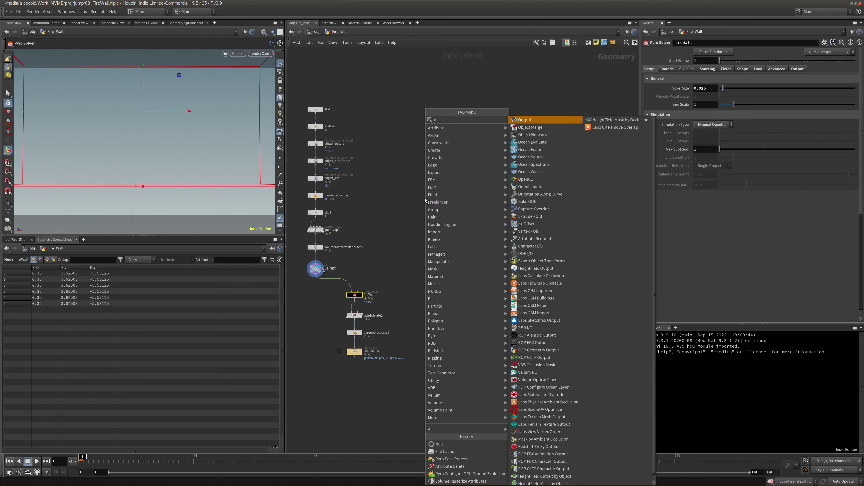
{"action": "key", "text": "Escape"}
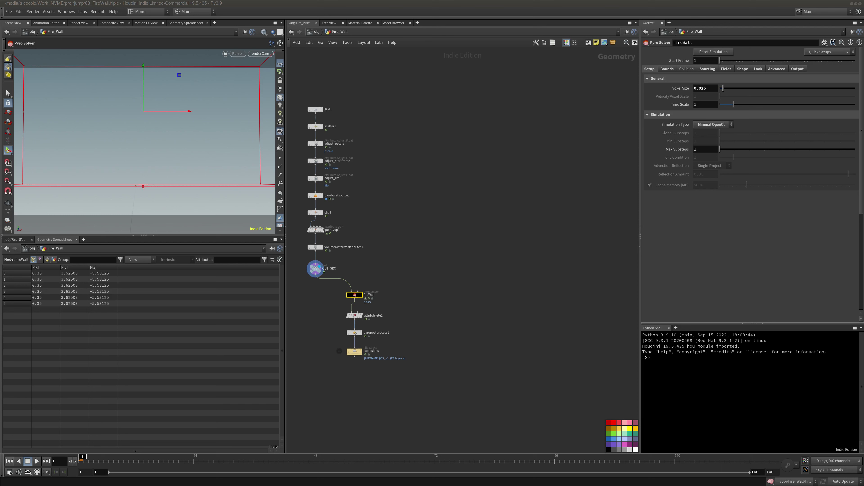
Add an Object Merge node beside the source chain and name it inCar.
{"action": "middle_click_drag", "start_coordinate": [392, 212], "coordinate": [394, 193]}
{"action": "key", "text": "Tab"}
{"action": "type", "text": "obj"}
{"action": "left_click", "coordinate": [505, 120]}
{"action": "left_click", "coordinate": [405, 159]}
{"action": "double_click", "coordinate": [435, 159]}
{"action": "key", "text": "Return"}
{"action": "double_click", "coordinate": [427, 159]}
{"action": "type", "text": "inCar"}
{"action": "key", "text": "Return"}
Duplicate the inCar node, place the copy beside it and rename it inTruck.
{"action": "left_click_drag", "start_coordinate": [464, 135], "coordinate": [367, 181]}
{"action": "key", "text": "ctrl+c"}
{"action": "key", "text": "ctrl+v"}
{"action": "left_click_drag", "start_coordinate": [436, 171], "coordinate": [480, 135]}
{"action": "double_click", "coordinate": [458, 160]}
{"action": "type", "text": "Truck"}
{"action": "key", "text": "Return"}
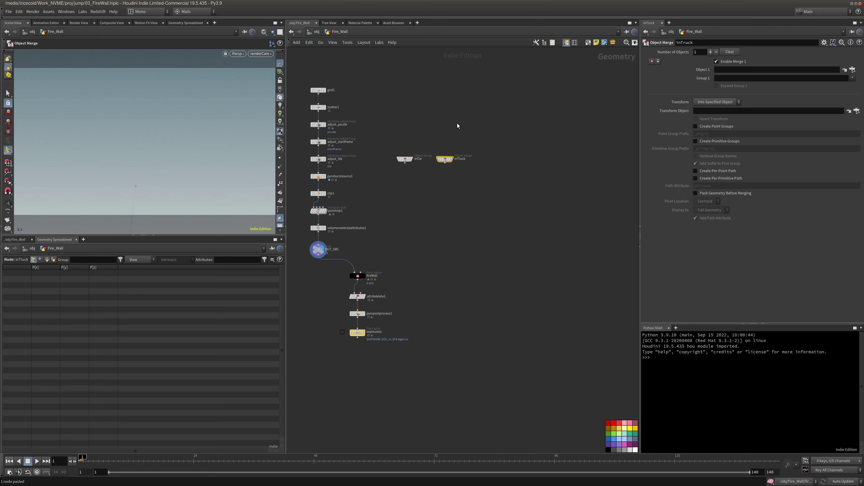
Lock the parameter view on inCar and set its Transform to Into This Object.
{"action": "left_click", "coordinate": [405, 160]}
{"action": "left_click", "coordinate": [853, 31]}
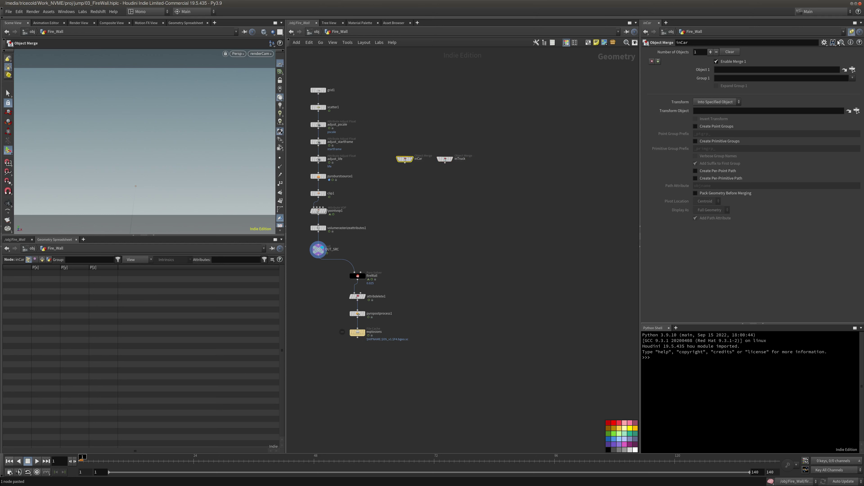
{"action": "left_click", "coordinate": [718, 102]}
{"action": "left_click", "coordinate": [715, 110]}
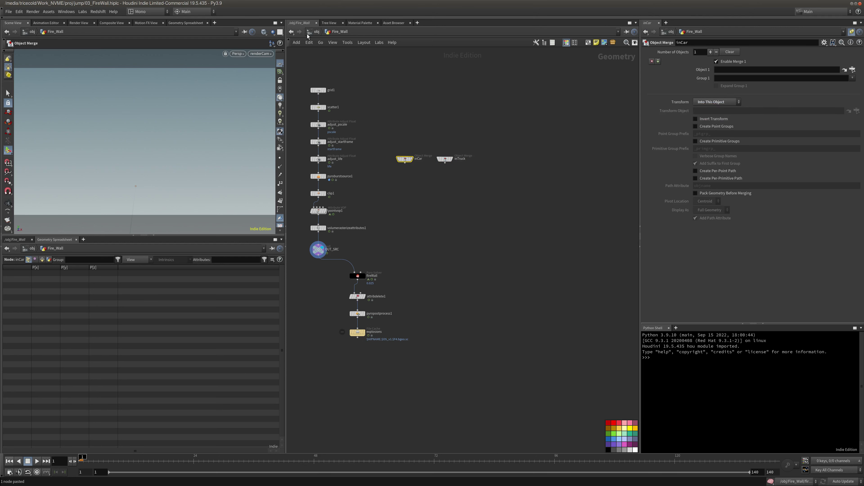
Reference carRetimed's RENDER_MESH node as inCar's Object 1 and return to the Fire_Wall network.
{"action": "left_click", "coordinate": [315, 32]}
{"action": "left_click", "coordinate": [409, 106]}
{"action": "left_click", "coordinate": [314, 32]}
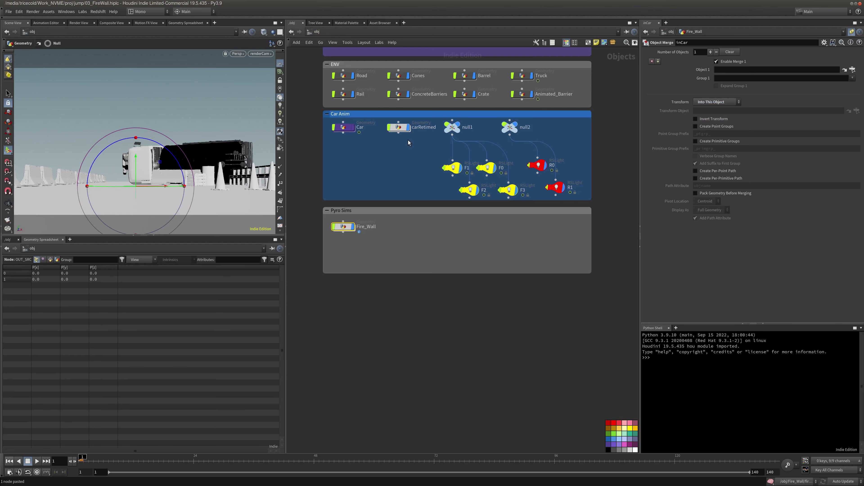
{"action": "double_click", "coordinate": [348, 225]}
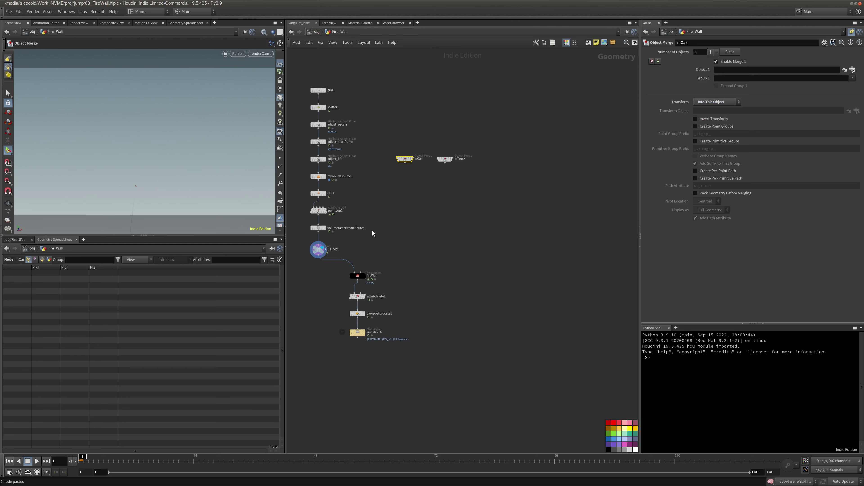
{"action": "left_click", "coordinate": [316, 33]}
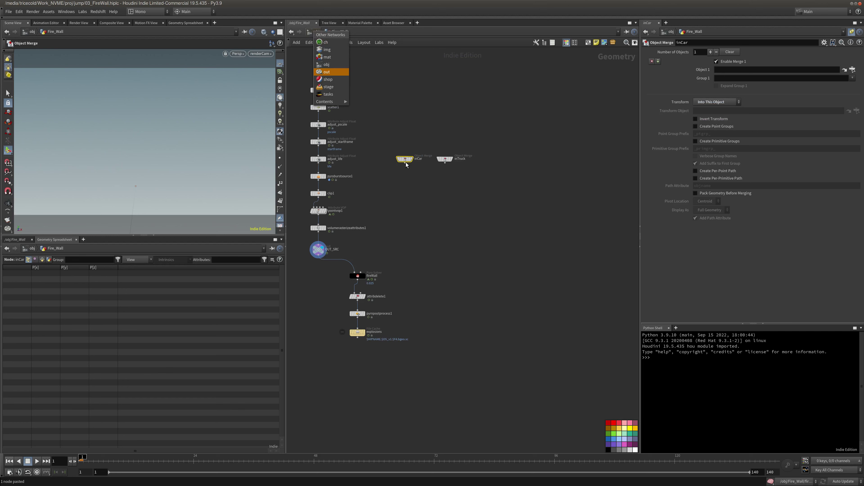
{"action": "left_click", "coordinate": [315, 34]}
{"action": "double_click", "coordinate": [403, 125]}
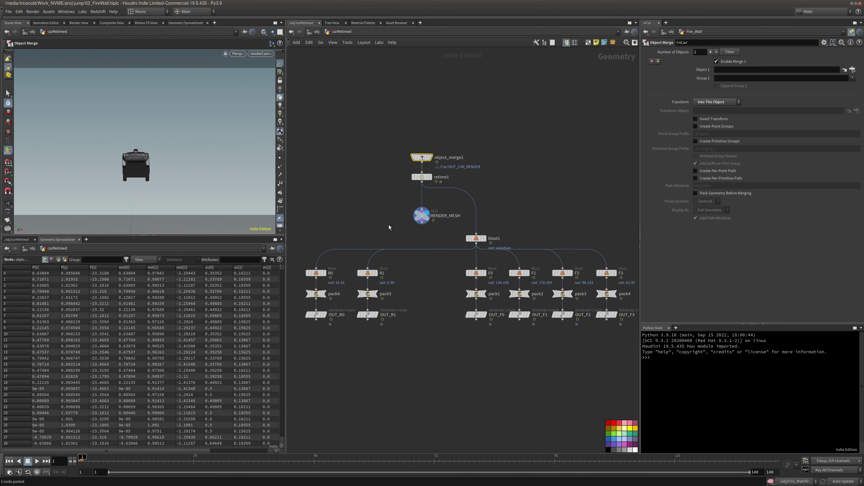
{"action": "left_click_drag", "start_coordinate": [422, 215], "coordinate": [782, 70]}
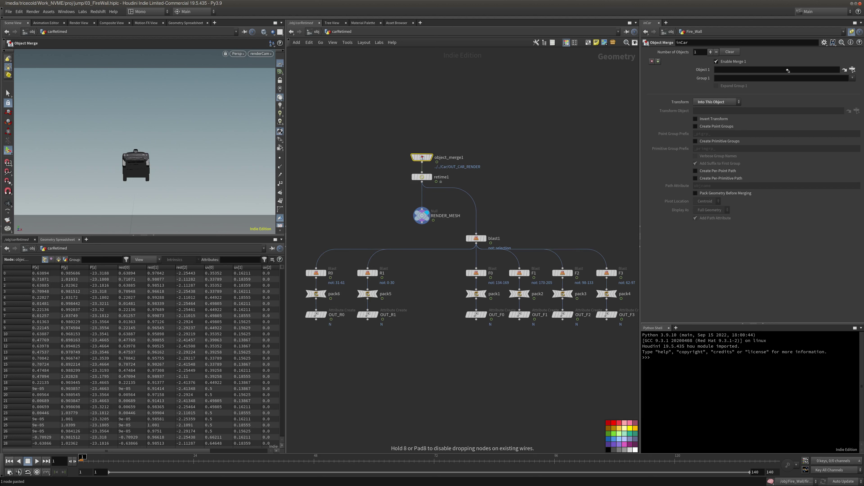
{"action": "left_click", "coordinate": [316, 32]}
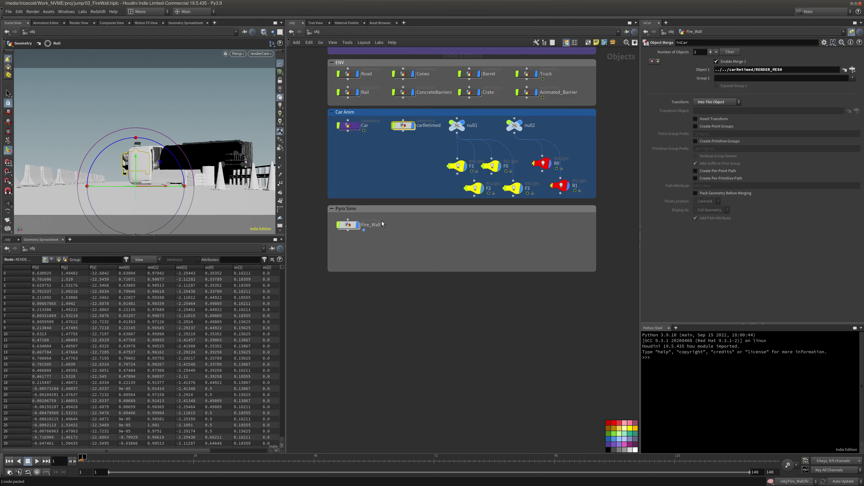
{"action": "double_click", "coordinate": [353, 226]}
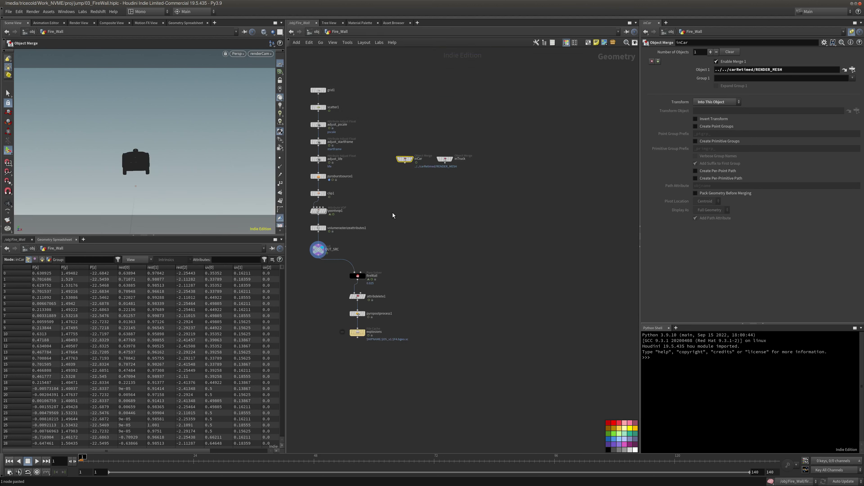
Lock the parameter view on inTruck and set its Transform to Into This Object.
{"action": "left_click", "coordinate": [853, 31]}
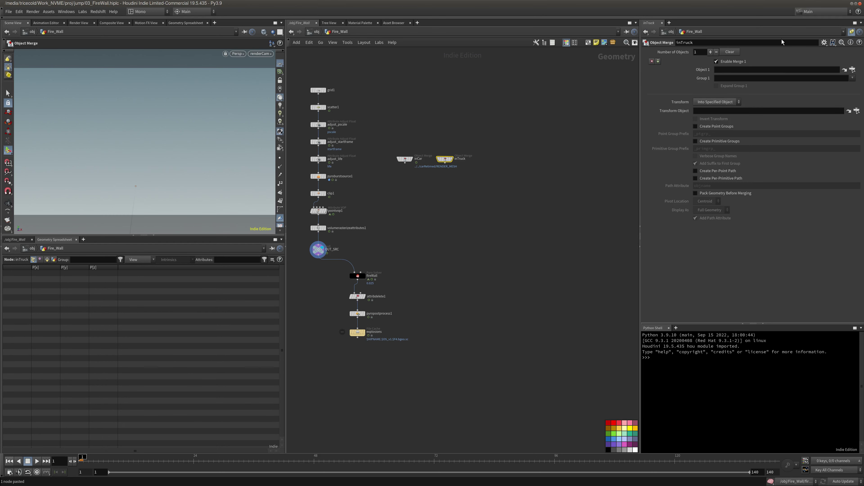
{"action": "left_click", "coordinate": [714, 102]}
{"action": "left_click", "coordinate": [704, 113]}
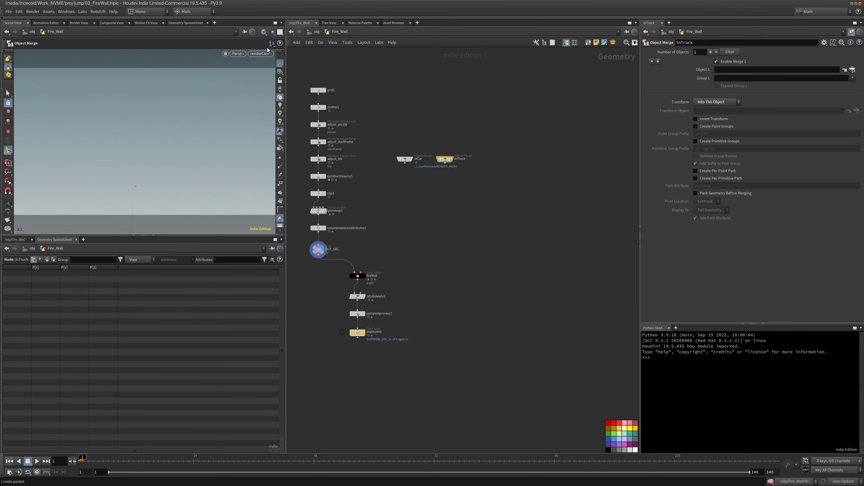
Reference the Truck object's material2 node as inTruck's Object 1 and return to the Fire_Wall network.
{"action": "left_click", "coordinate": [314, 32]}
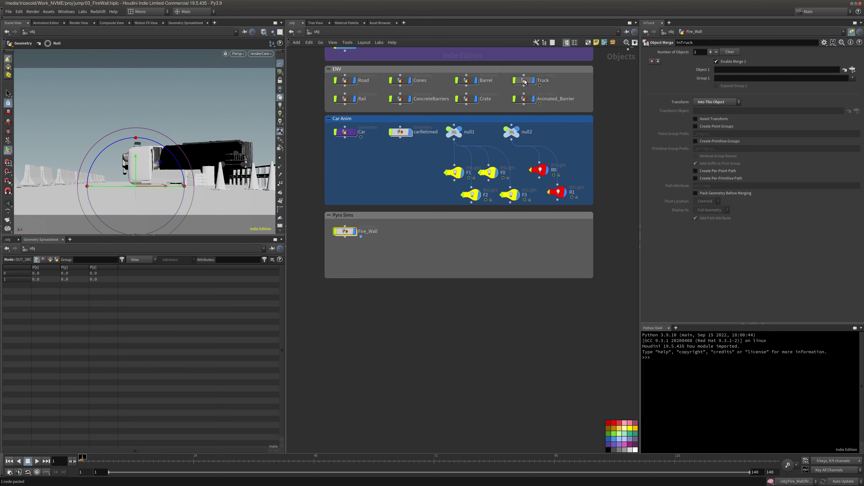
{"action": "left_click", "coordinate": [541, 85]}
{"action": "double_click", "coordinate": [529, 84]}
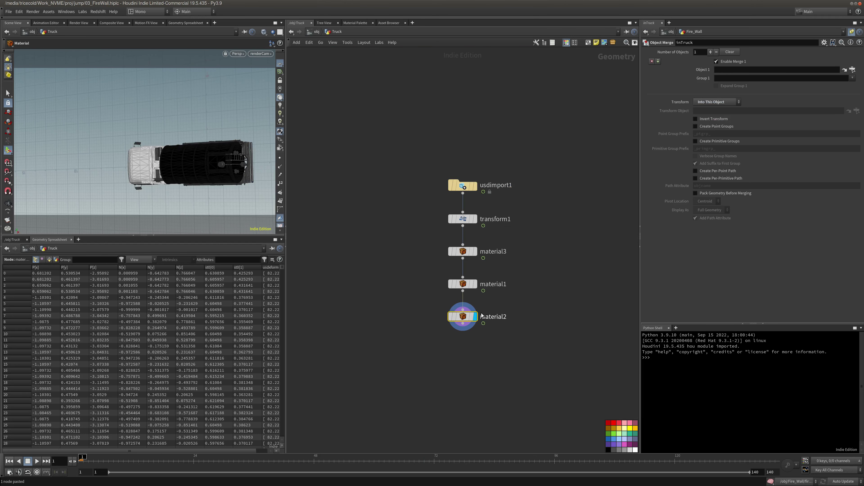
{"action": "left_click_drag", "start_coordinate": [462, 317], "coordinate": [675, 73]}
{"action": "left_click", "coordinate": [310, 32]}
{"action": "double_click", "coordinate": [346, 232]}
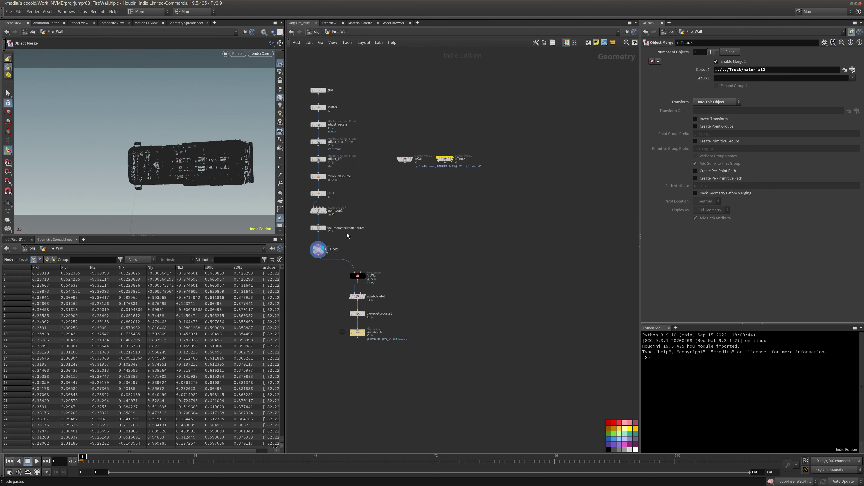
Display inCar and add a Merge node below the two Object Merge nodes.
{"action": "left_click", "coordinate": [411, 159]}
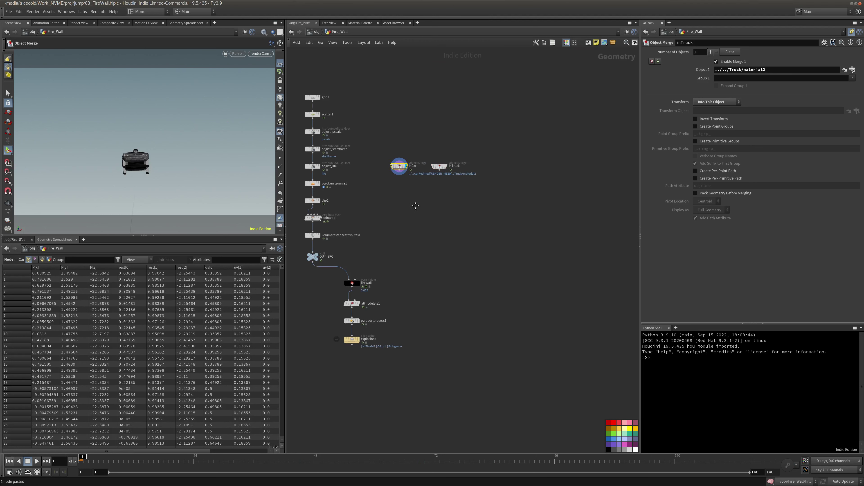
{"action": "key", "text": "Tab"}
{"action": "type", "text": "mer"}
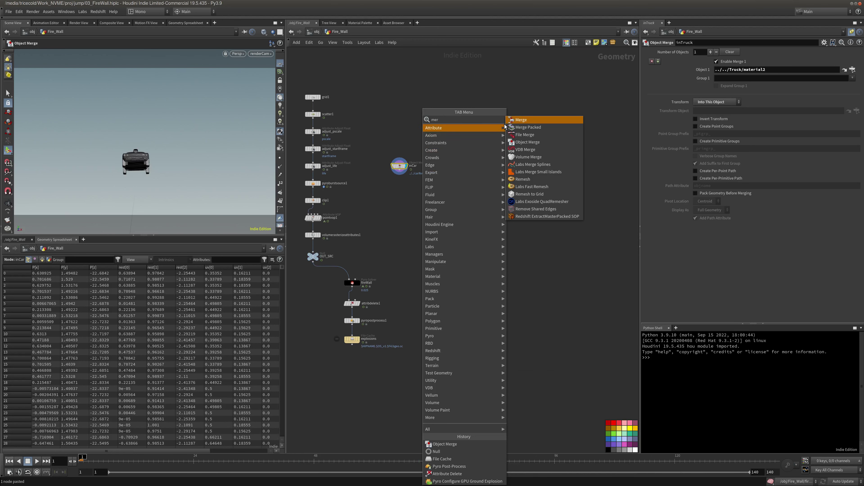
{"action": "key", "text": "Return"}
{"action": "left_click", "coordinate": [428, 206]}
Connect inCar and inTruck to the Merge node, display it and check the merged geometry's attributes.
{"action": "middle_click", "coordinate": [402, 168]}
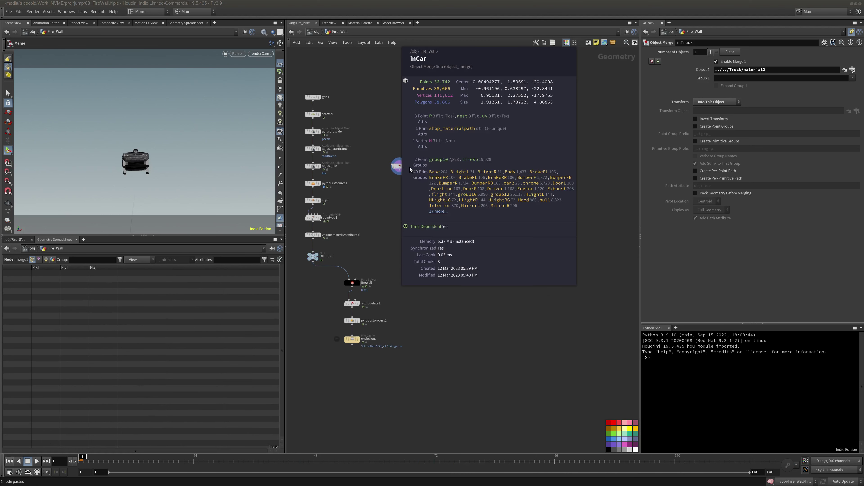
{"action": "middle_click", "coordinate": [440, 167]}
{"action": "left_click", "coordinate": [447, 166]}
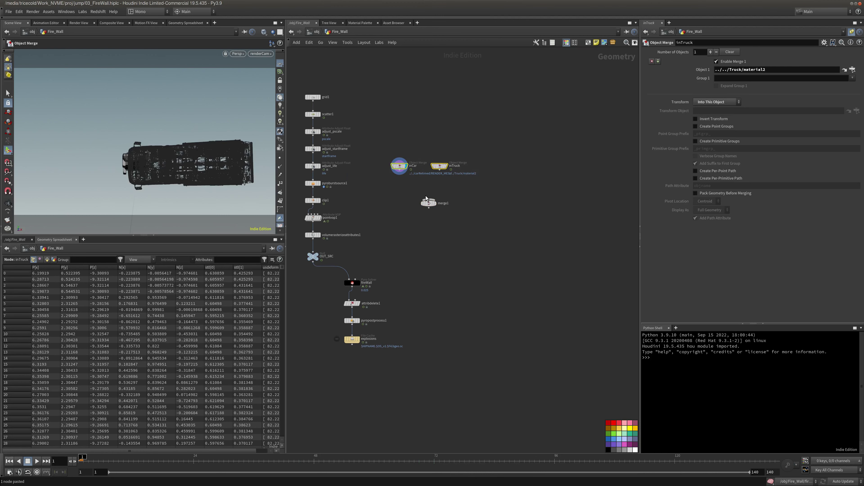
{"action": "left_click", "coordinate": [396, 166]}
{"action": "left_click_drag", "start_coordinate": [389, 160], "coordinate": [421, 194]}
{"action": "left_click", "coordinate": [422, 193]}
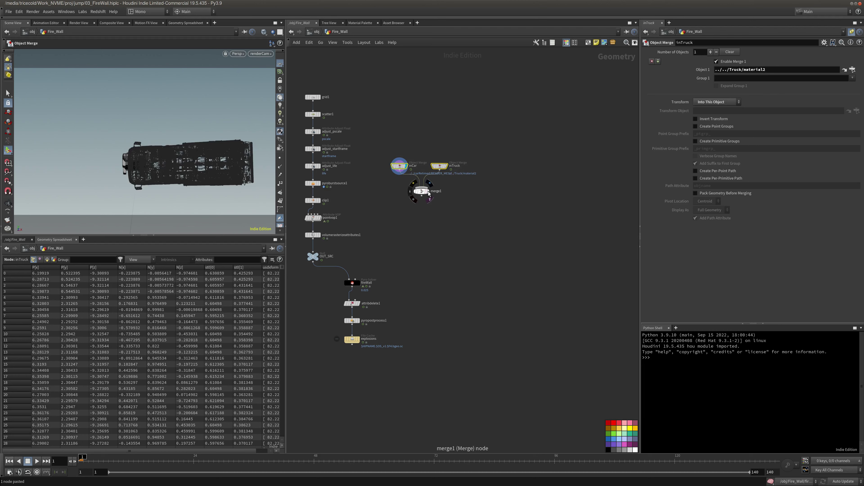
{"action": "middle_click", "coordinate": [421, 192]}
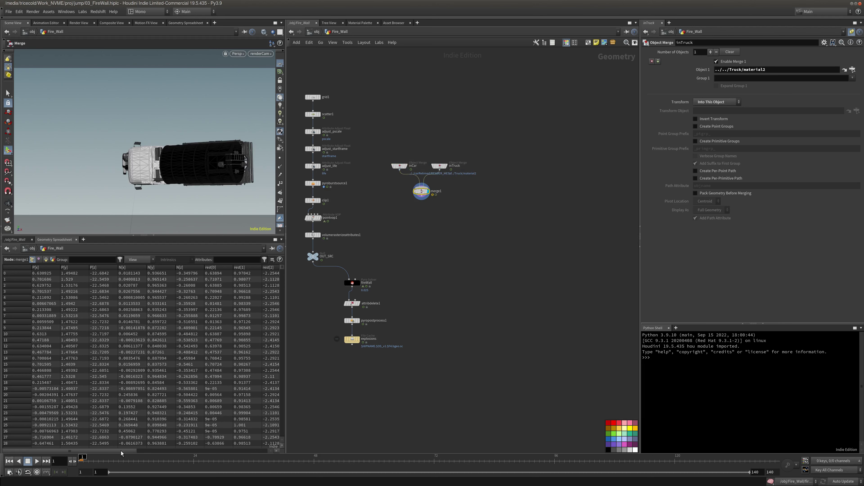
{"action": "scroll", "coordinate": [179, 442], "scroll_direction": "right", "scroll_amount": 4}
{"action": "scroll", "coordinate": [179, 442], "scroll_direction": "left", "scroll_amount": 4}
{"action": "middle_click_drag", "start_coordinate": [437, 239], "coordinate": [431, 248]}
{"action": "key", "text": "Tab"}
{"action": "type", "text": "a"}
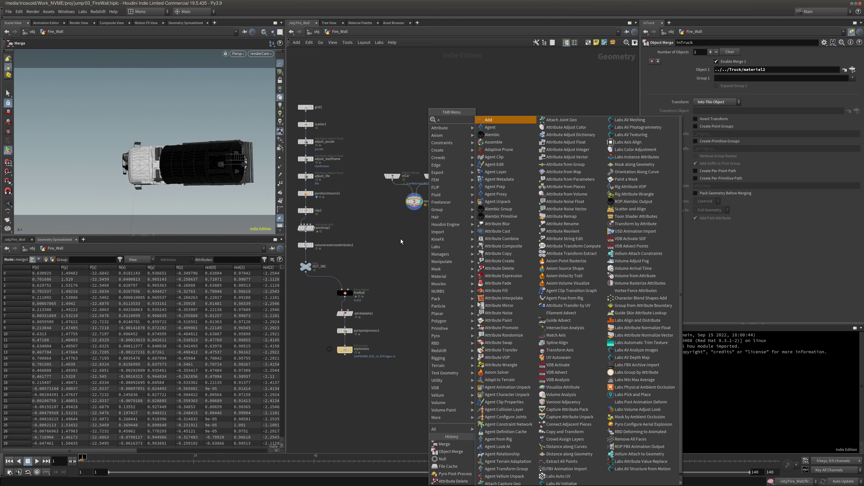
{"action": "key", "text": "Escape"}
Add a Trail node connected below merge1 and display it.
{"action": "key", "text": "Tab"}
{"action": "type", "text": "trail"}
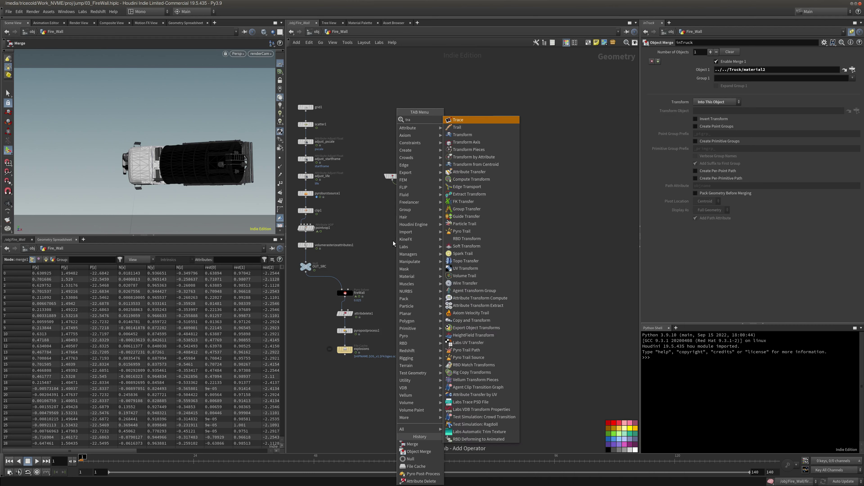
{"action": "left_click", "coordinate": [474, 122]}
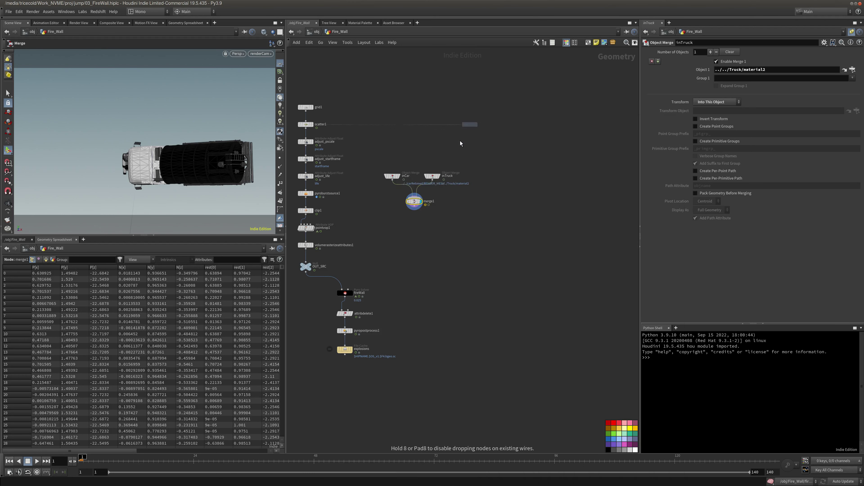
{"action": "left_click", "coordinate": [422, 222]}
{"action": "left_click", "coordinate": [422, 221]}
Release the locked parameter view to show the Trail node and set its Result Type to Compute Velocity.
{"action": "left_click", "coordinate": [851, 32]}
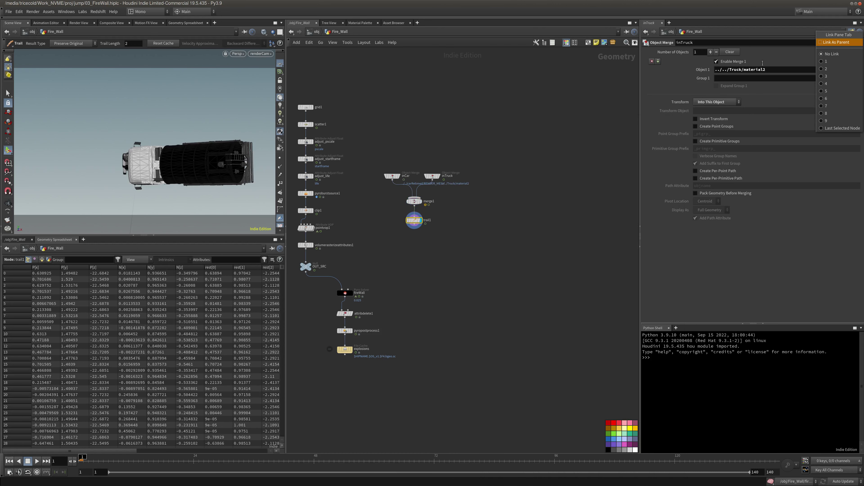
{"action": "left_click", "coordinate": [785, 56]}
{"action": "left_click", "coordinate": [851, 32]}
{"action": "left_click", "coordinate": [718, 53]}
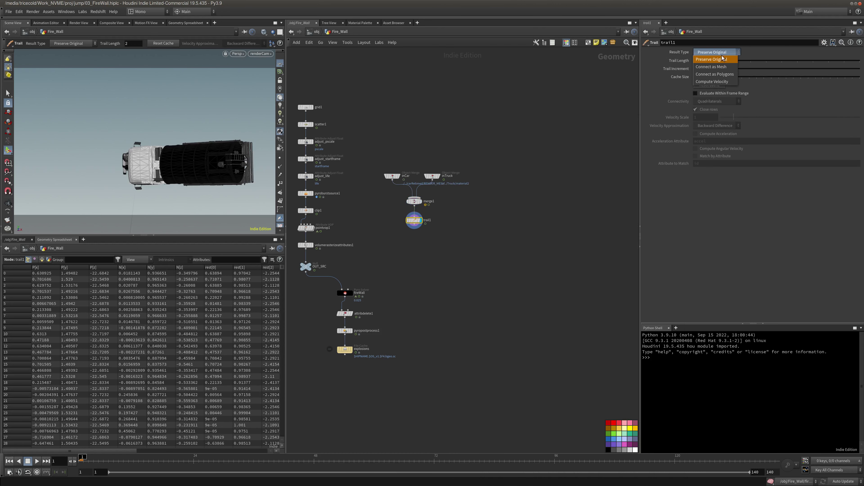
{"action": "left_click", "coordinate": [715, 83]}
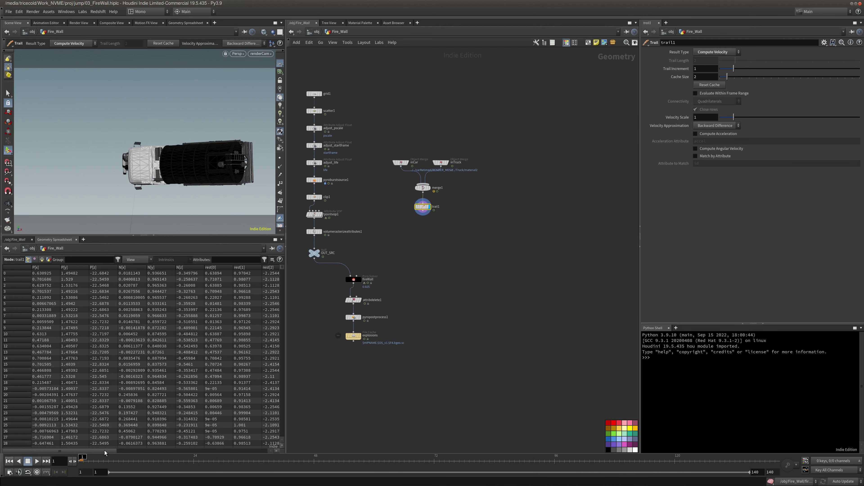
Check trail1's velocity values at frame 88 and add a displayed Time Blend node below it.
{"action": "left_click_drag", "start_coordinate": [116, 451], "coordinate": [261, 439]}
{"action": "left_click_drag", "start_coordinate": [174, 462], "coordinate": [515, 470]}
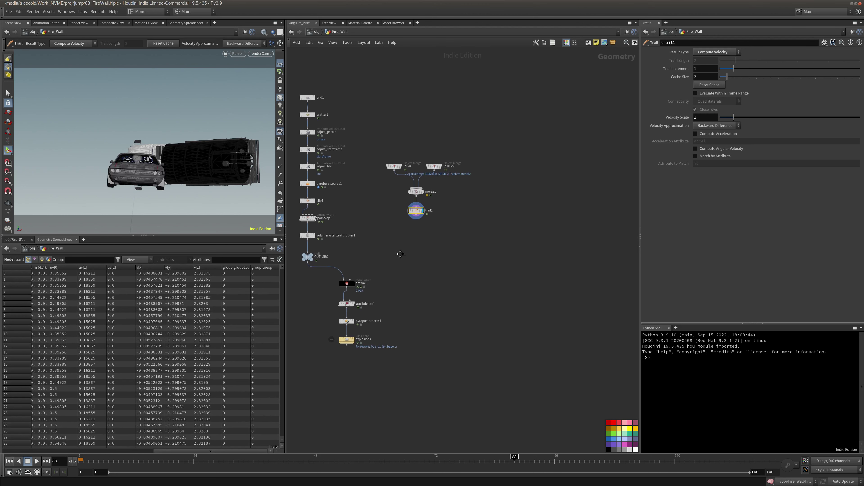
{"action": "key", "text": "Tab"}
{"action": "type", "text": "time"}
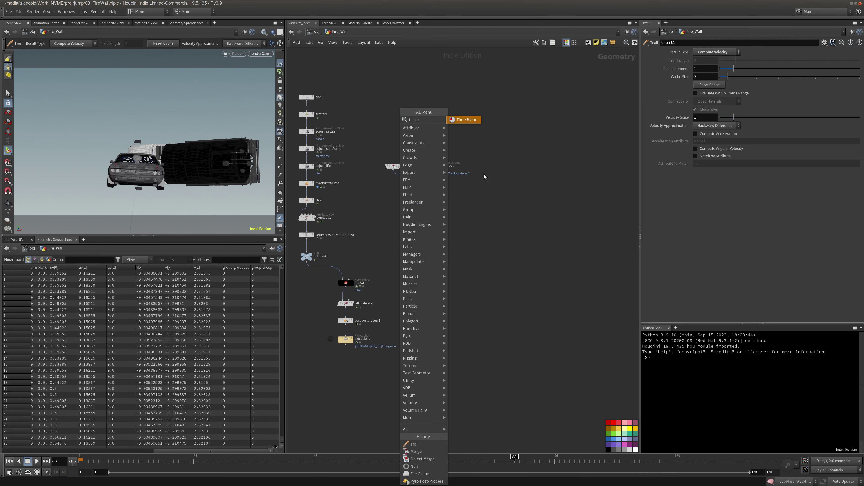
{"action": "left_click", "coordinate": [472, 119]}
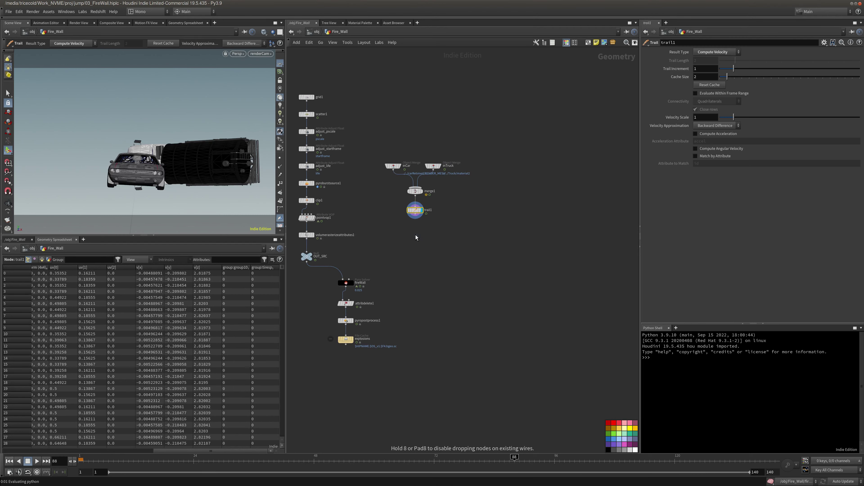
{"action": "left_click", "coordinate": [415, 236]}
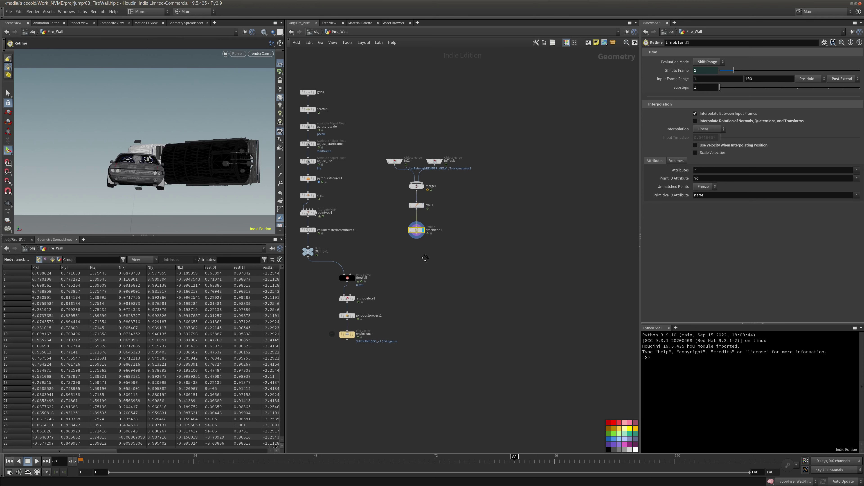
Add a VDB from Polygons node, connect it below timeblend1 and display it.
{"action": "key", "text": "Tab"}
{"action": "type", "text": "b"}
{"action": "key", "text": "BackSpace"}
{"action": "type", "text": "vdbf"}
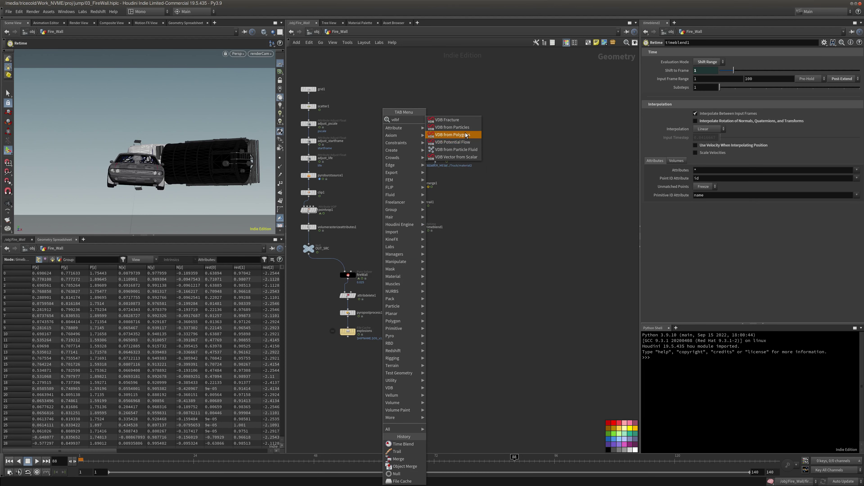
{"action": "left_click", "coordinate": [453, 135]}
{"action": "left_click", "coordinate": [418, 252]}
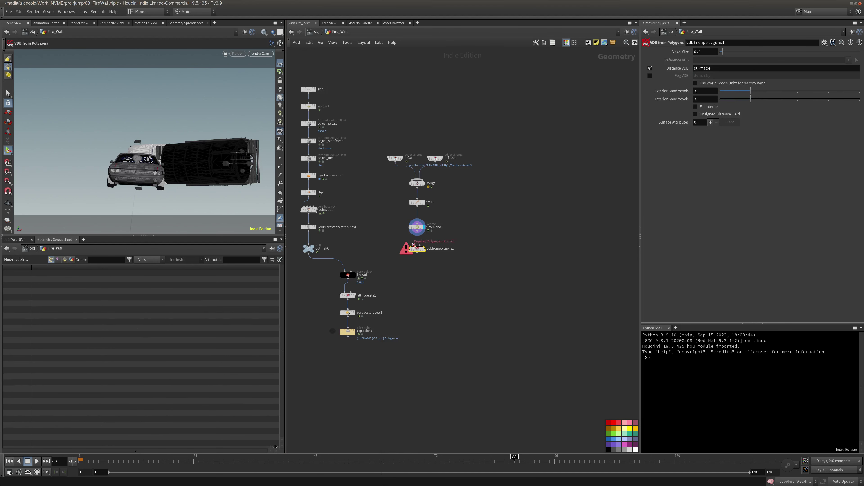
{"action": "left_click_drag", "start_coordinate": [415, 245], "coordinate": [417, 231]}
{"action": "left_click", "coordinate": [425, 249]}
{"action": "middle_click_drag", "start_coordinate": [493, 227], "coordinate": [487, 225]}
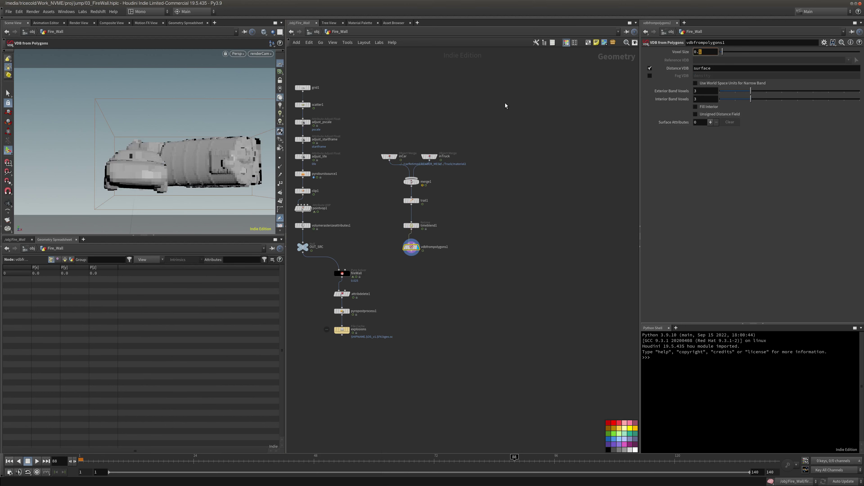
Name the Distance VDB collision and inspect the node's resulting volume information.
{"action": "key", "text": "Tab"}
{"action": "type", "text": "co"}
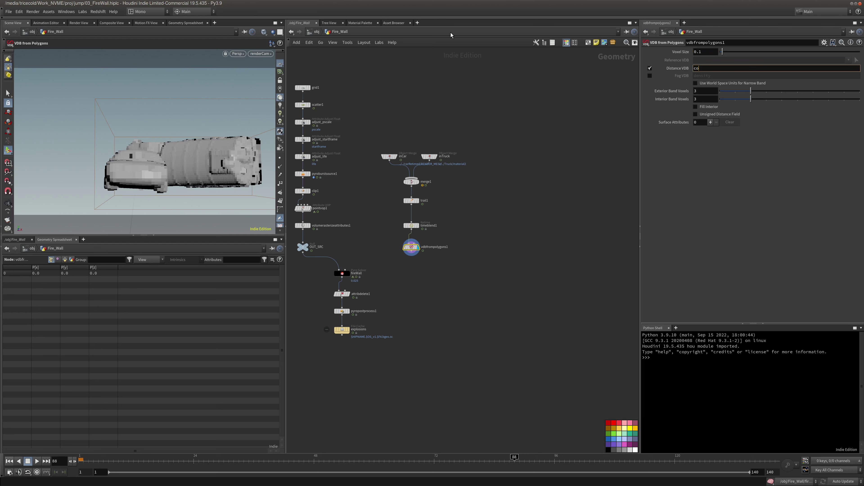
{"action": "key", "text": "Return"}
{"action": "middle_click", "coordinate": [418, 250]}
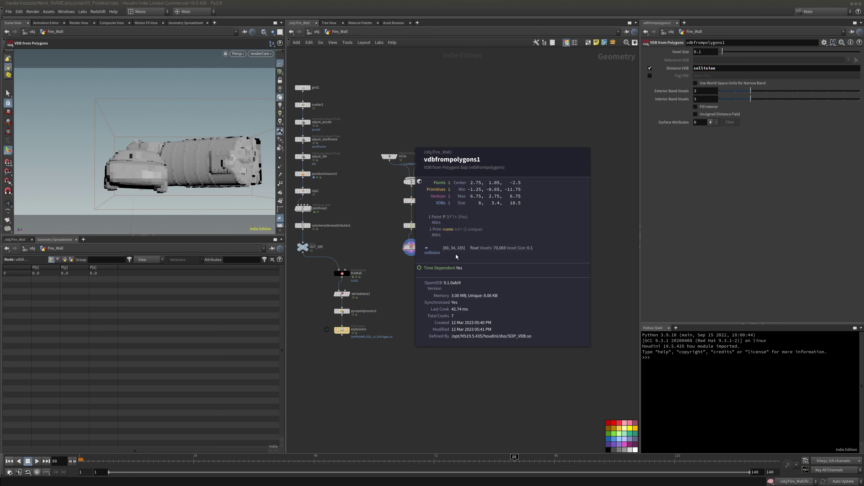
Add a surface attribute for point.v with VDB name v and vector type Displacement/Velocity/Acceleration, and inspect the node's volumes.
{"action": "left_click", "coordinate": [710, 122]}
{"action": "left_click", "coordinate": [852, 132]}
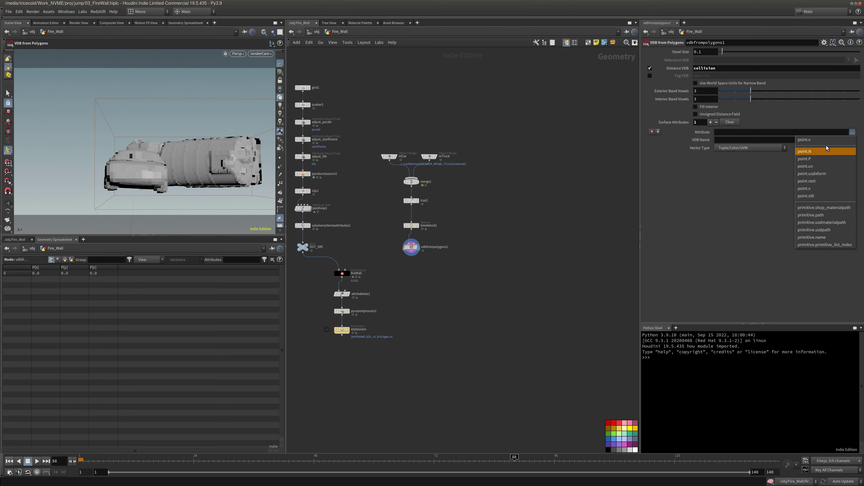
{"action": "left_click", "coordinate": [824, 140]}
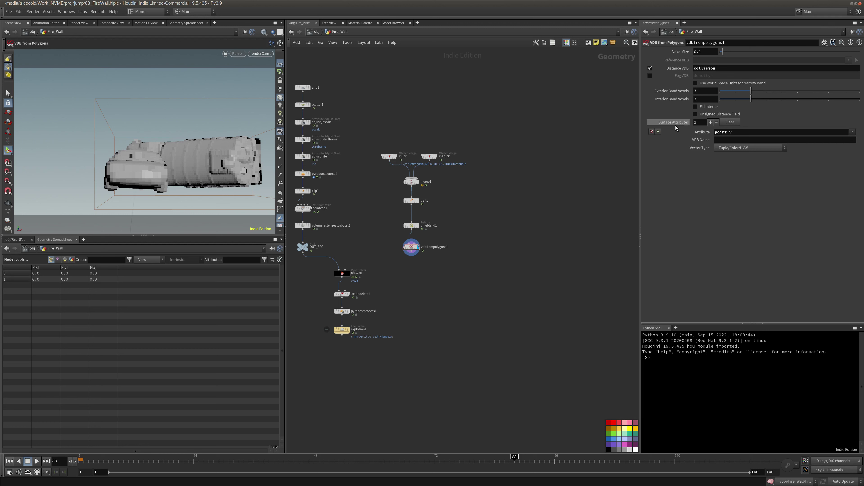
{"action": "left_click", "coordinate": [730, 140]}
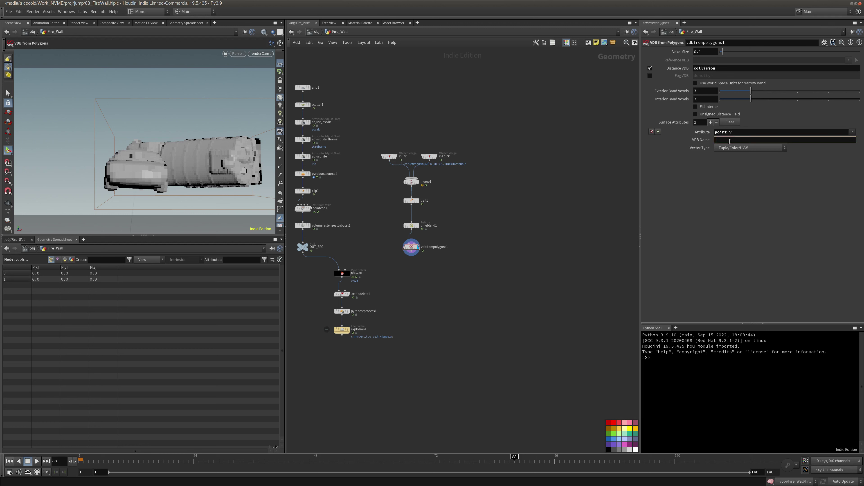
{"action": "key", "text": "Return"}
{"action": "left_click", "coordinate": [746, 149]}
{"action": "left_click", "coordinate": [748, 179]}
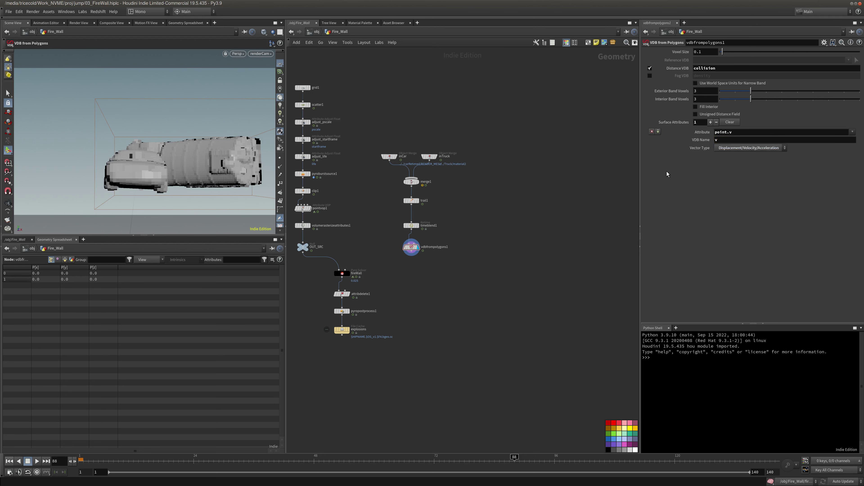
{"action": "middle_click", "coordinate": [405, 251]}
{"action": "middle_click_drag", "start_coordinate": [352, 247], "coordinate": [361, 230]}
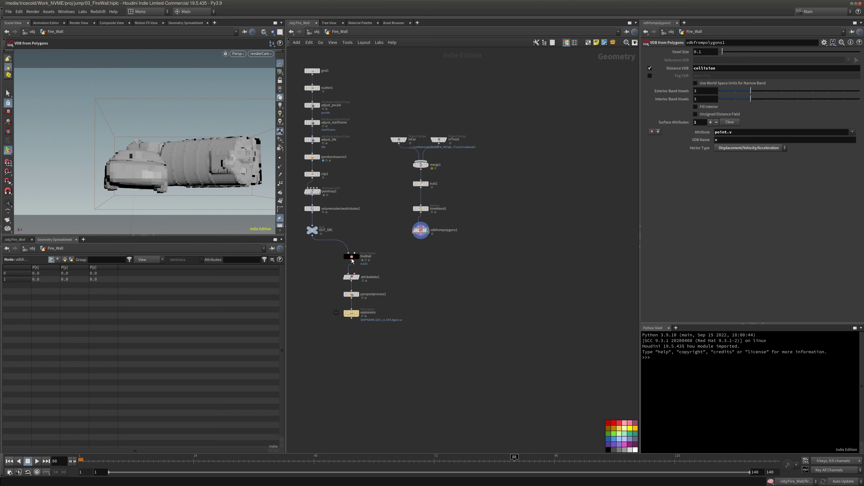
Play the collision VDB animation from the first frame and return to frame 1.
{"action": "left_click", "coordinate": [12, 461]}
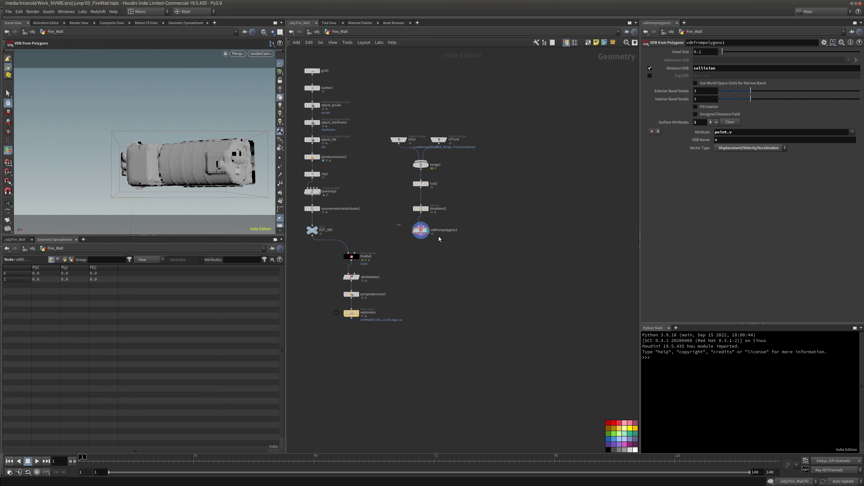
{"action": "left_click", "coordinate": [37, 461]}
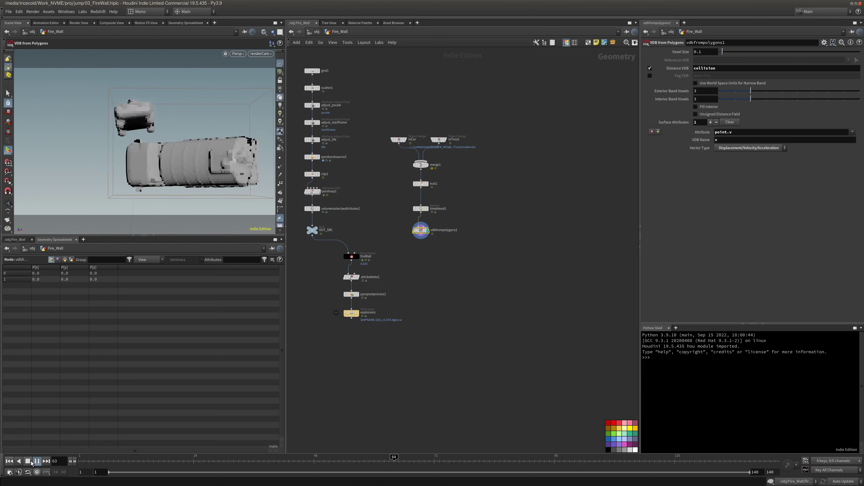
{"action": "left_click", "coordinate": [10, 462]}
Connect vdbfrompolygons1 to the fireWall solver's collision input and set the solver's Voxel Size to 0.025 * 2.
{"action": "left_click", "coordinate": [355, 253]}
{"action": "left_click", "coordinate": [421, 235]}
{"action": "left_click", "coordinate": [352, 257]}
{"action": "left_click", "coordinate": [707, 89]}
{"action": "type", "text": "* 2"}
{"action": "key", "text": "Return"}
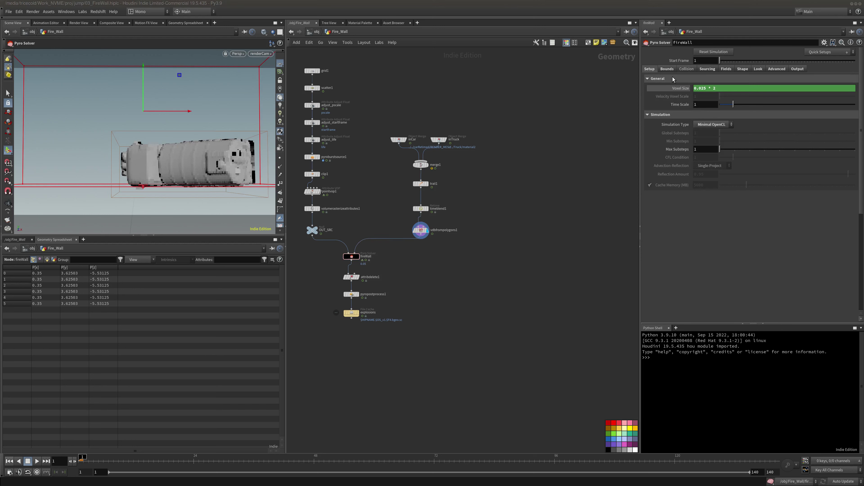
Limit the fireWall solver's collision to a frame range of 1 to 100 with Cycle Length disabled.
{"action": "left_click", "coordinate": [694, 69]}
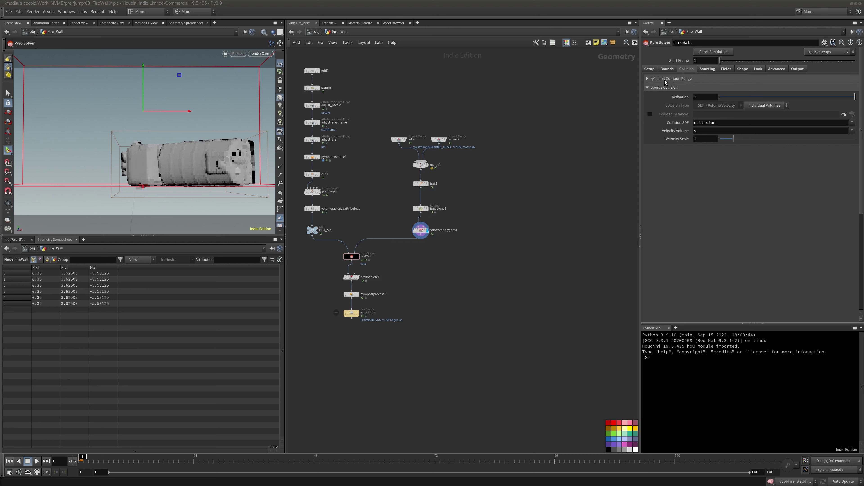
{"action": "left_click", "coordinate": [647, 78]}
{"action": "left_click", "coordinate": [711, 89]}
{"action": "left_click", "coordinate": [709, 97]}
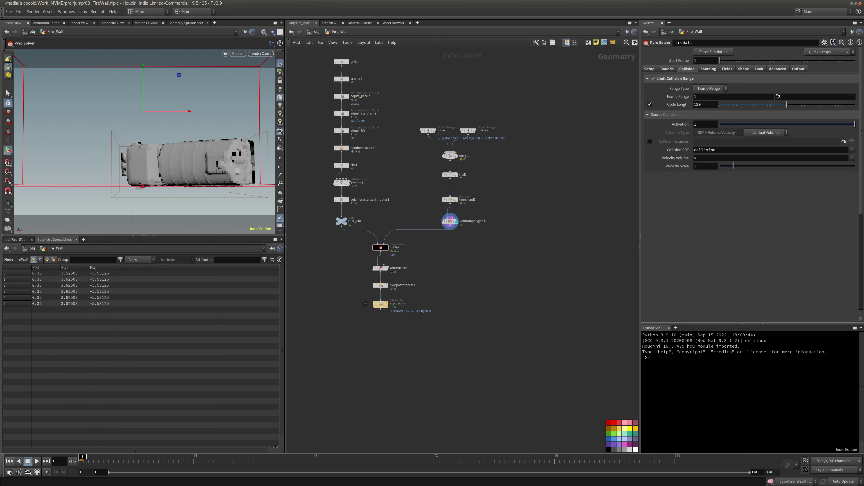
{"action": "double_click", "coordinate": [790, 96]}
{"action": "type", "text": "100"}
{"action": "key", "text": "Return"}
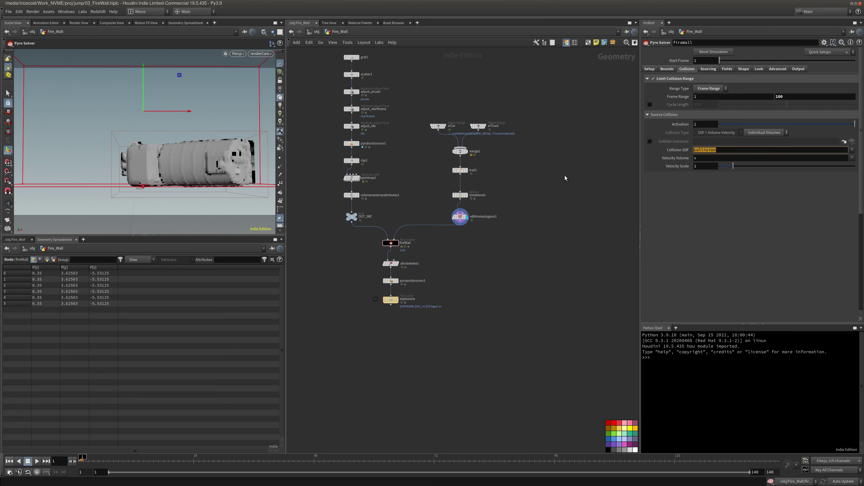
Check the volume names on vdbfrompolygons1 and set the fireWall solver's collision Velocity Scale to .1.
{"action": "left_click", "coordinate": [460, 195]}
{"action": "left_click", "coordinate": [460, 217]}
{"action": "middle_click", "coordinate": [461, 216]}
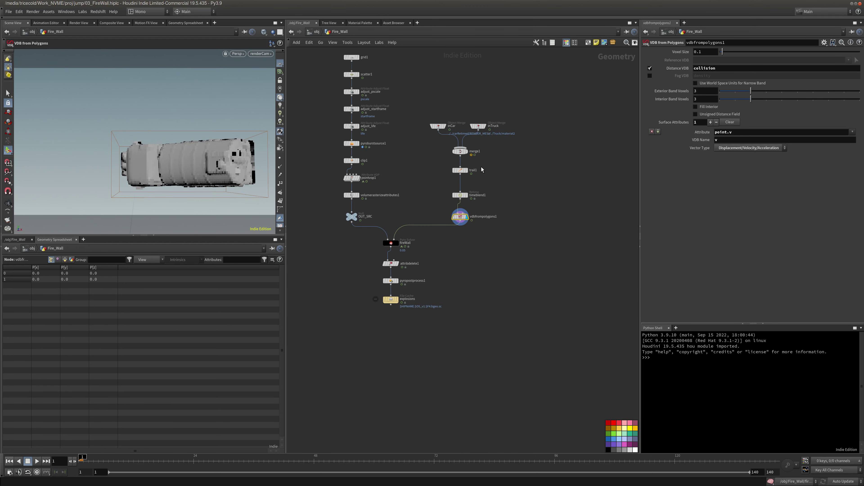
{"action": "key", "text": "Down"}
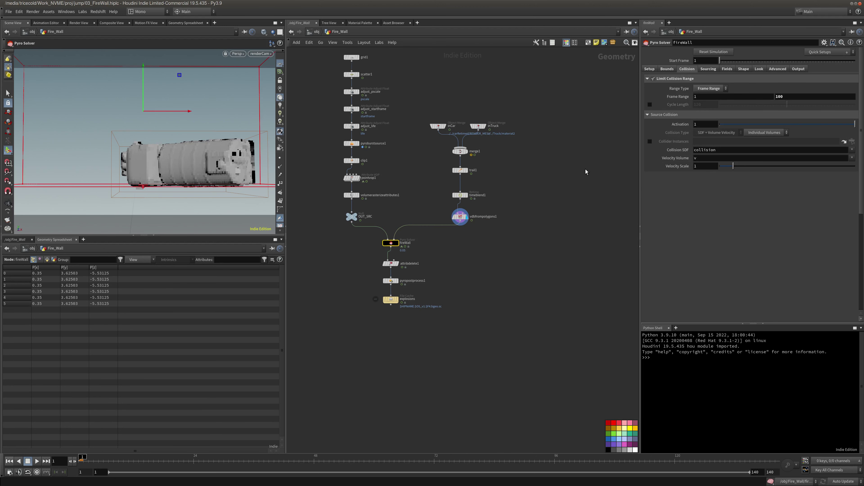
{"action": "left_click", "coordinate": [705, 167]}
{"action": "key", "text": "Return"}
{"action": "middle_click_drag", "start_coordinate": [530, 185], "coordinate": [552, 174]}
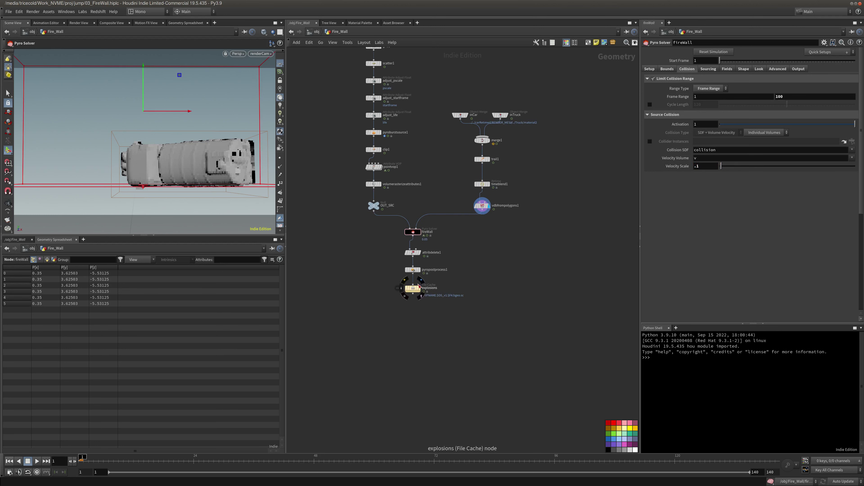
Display fireWall and play the simulation through the render camera and again from a side view.
{"action": "left_click", "coordinate": [37, 461]}
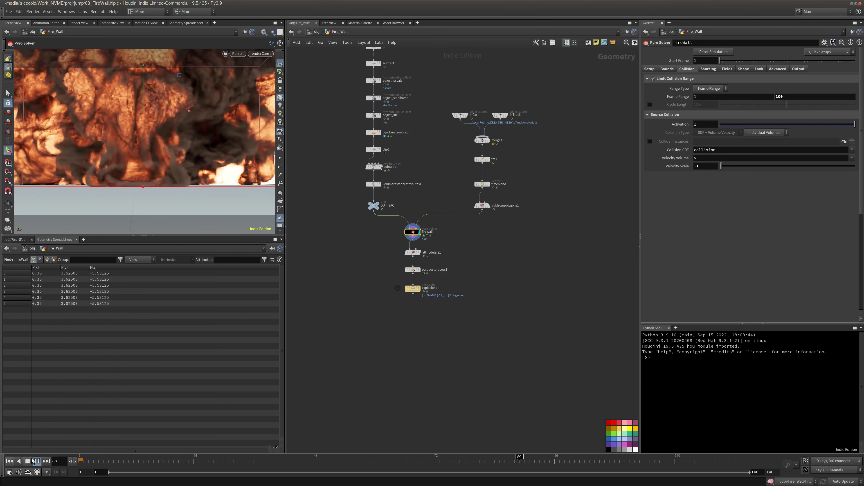
{"action": "left_click", "coordinate": [33, 460]}
{"action": "key", "text": "Escape"}
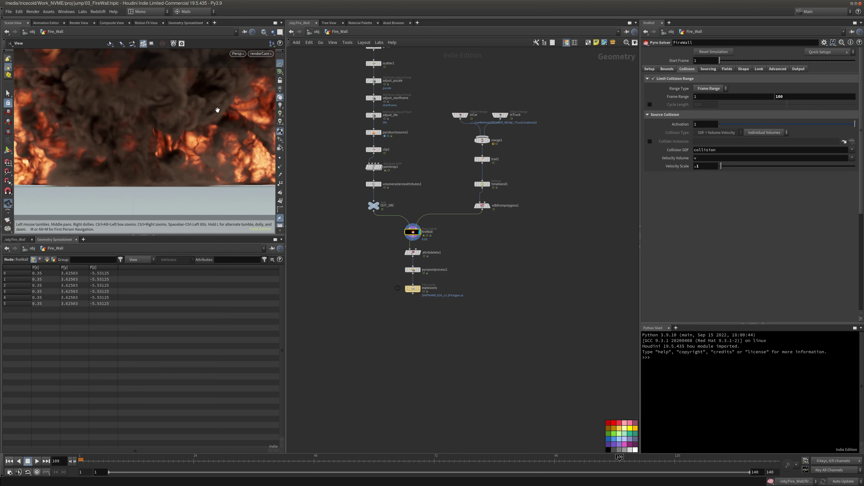
{"action": "scroll", "coordinate": [218, 110], "scroll_direction": "down", "scroll_amount": 5}
{"action": "left_click_drag", "start_coordinate": [217, 110], "coordinate": [153, 102], "text": "alt"}
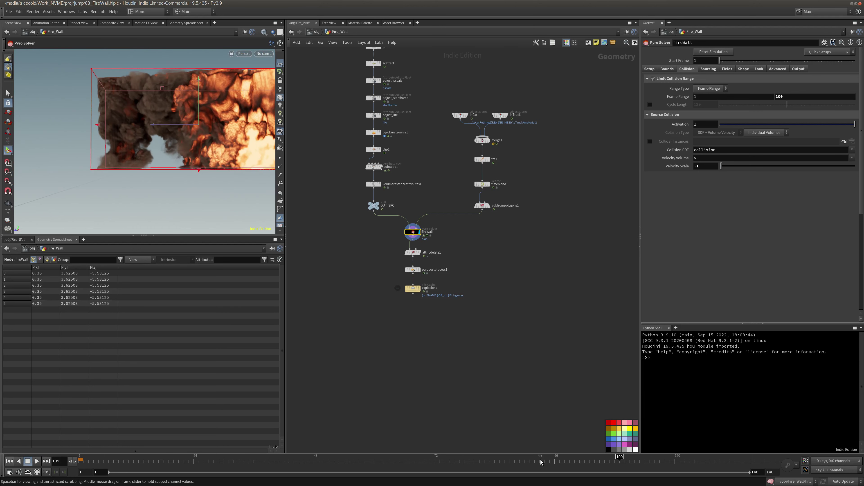
{"action": "left_click", "coordinate": [9, 461]}
{"action": "left_click", "coordinate": [37, 461]}
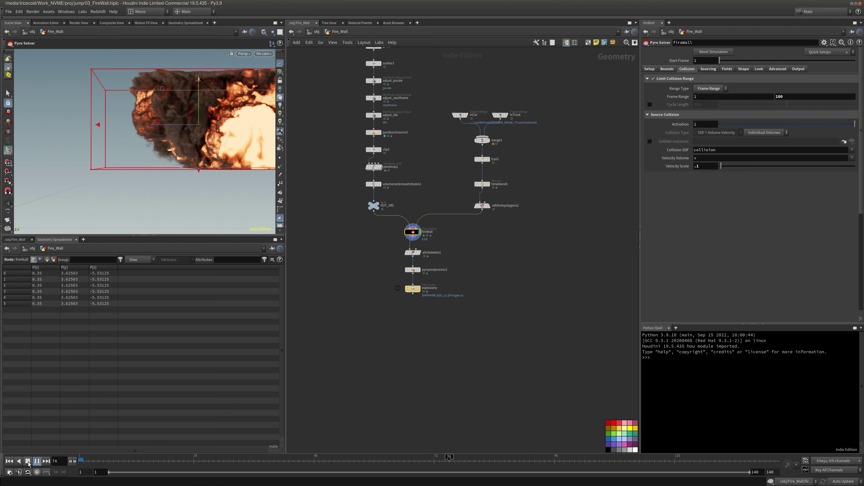
{"action": "left_click", "coordinate": [28, 462]}
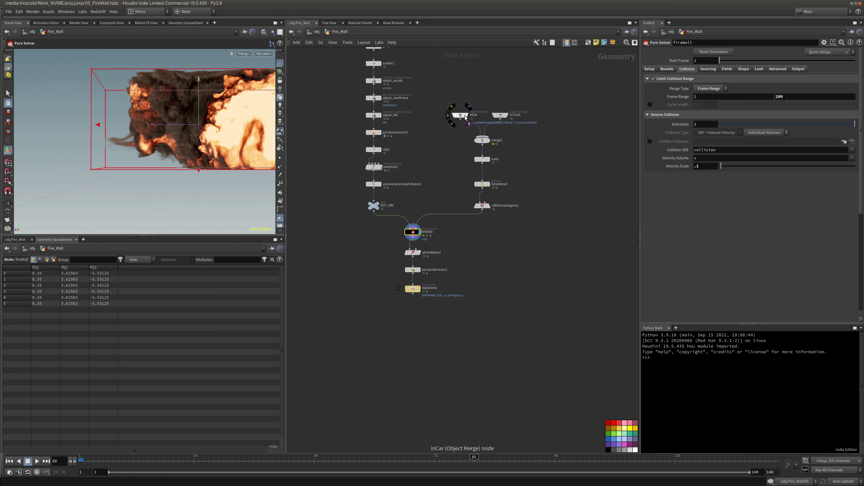
Template inCar so the car shows with the fire, and continue playback to compare the car's path with the simulation bounds.
{"action": "left_click", "coordinate": [454, 115]}
{"action": "left_click", "coordinate": [37, 462]}
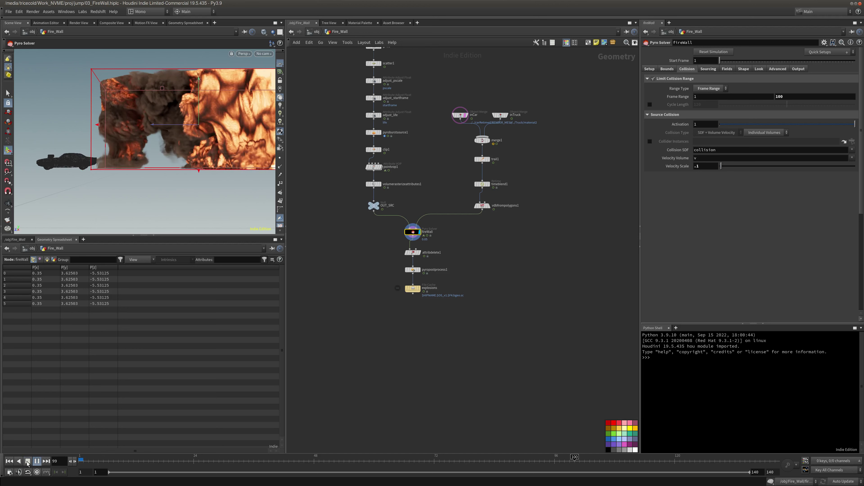
{"action": "left_click", "coordinate": [28, 462]}
{"action": "key", "text": "Escape"}
{"action": "left_click_drag", "start_coordinate": [108, 136], "coordinate": [101, 130]}
{"action": "key", "text": "Return"}
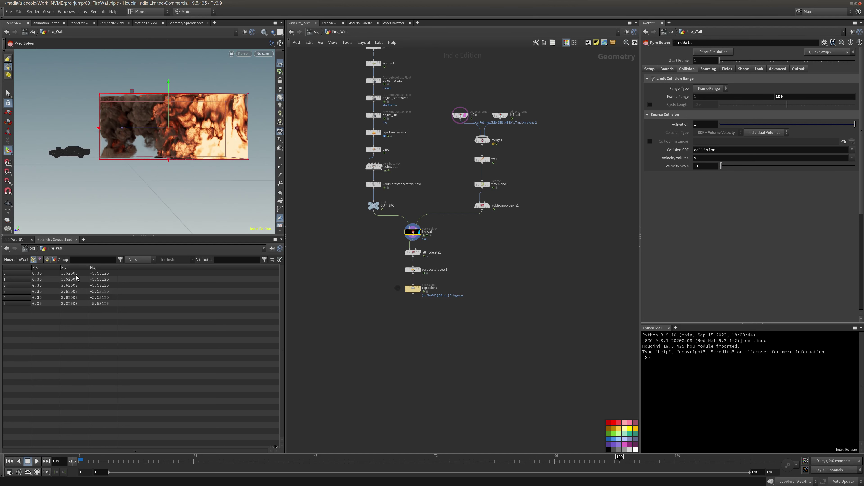
Extend the fireWall simulation bounds toward the side where the car exits, and replay the simulation from frame 1.
{"action": "left_click", "coordinate": [9, 461]}
{"action": "left_click_drag", "start_coordinate": [99, 128], "coordinate": [68, 133]}
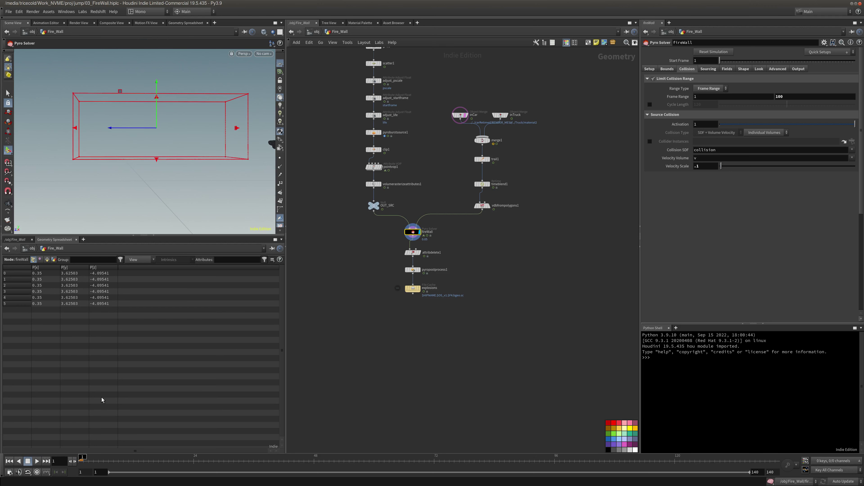
{"action": "left_click", "coordinate": [37, 461]}
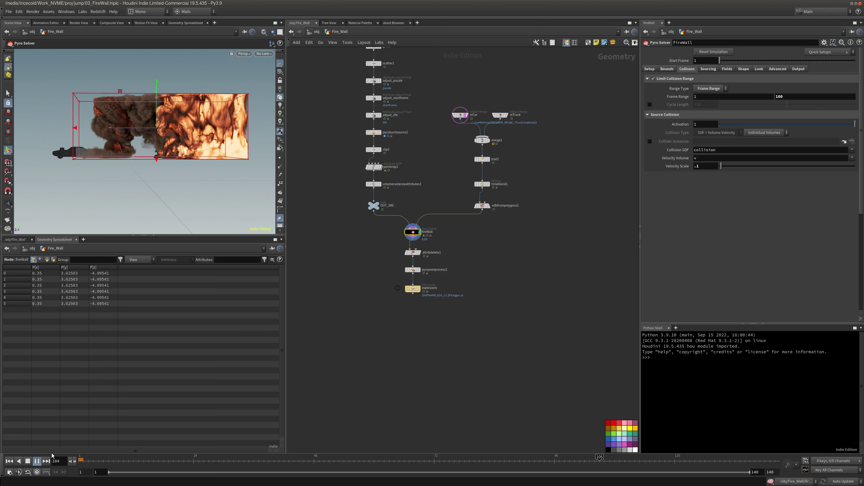
{"action": "left_click", "coordinate": [37, 461]}
{"action": "left_click", "coordinate": [9, 461]}
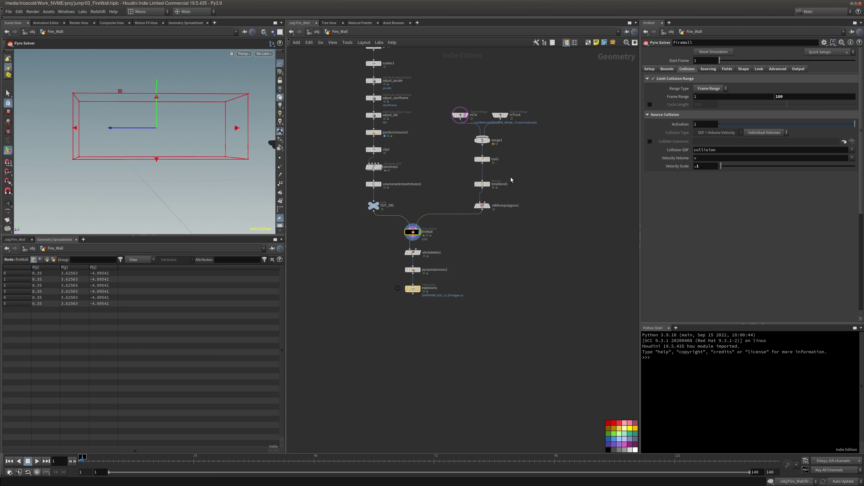
Set the Voxel Size of vdbfrompolygons1 to 0.025 and replay the fire simulation with the finer collision.
{"action": "left_click", "coordinate": [507, 207]}
{"action": "type", "text": "0.025"}
{"action": "key", "text": "Return"}
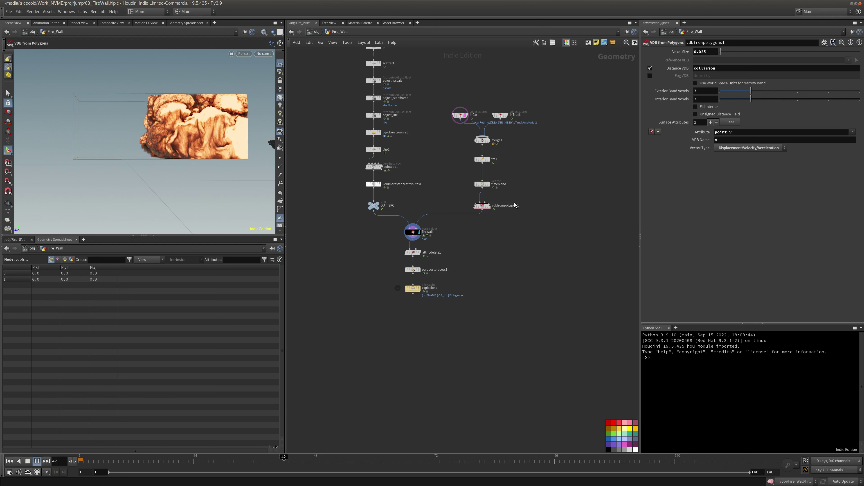
{"action": "middle_click_drag", "start_coordinate": [501, 208], "coordinate": [500, 218]}
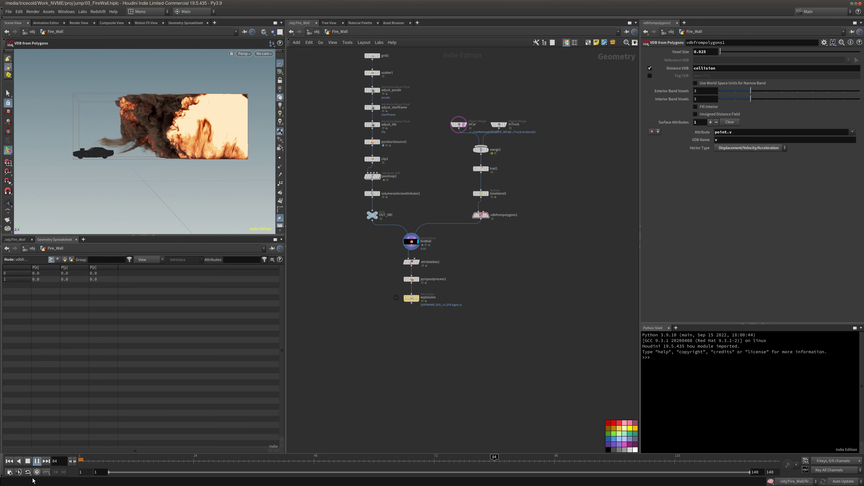
Stop the playback, return to frame 1 and save the scene.
{"action": "left_click", "coordinate": [37, 461]}
{"action": "left_click", "coordinate": [9, 461]}
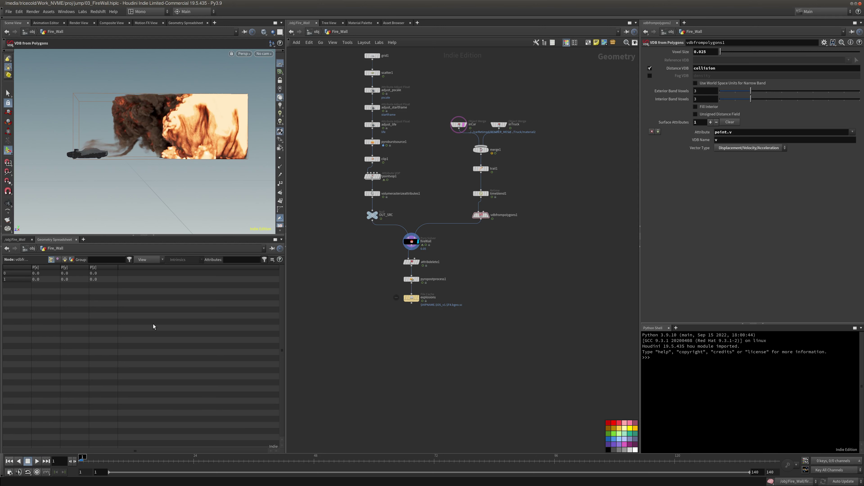
{"action": "left_click", "coordinate": [10, 12]}
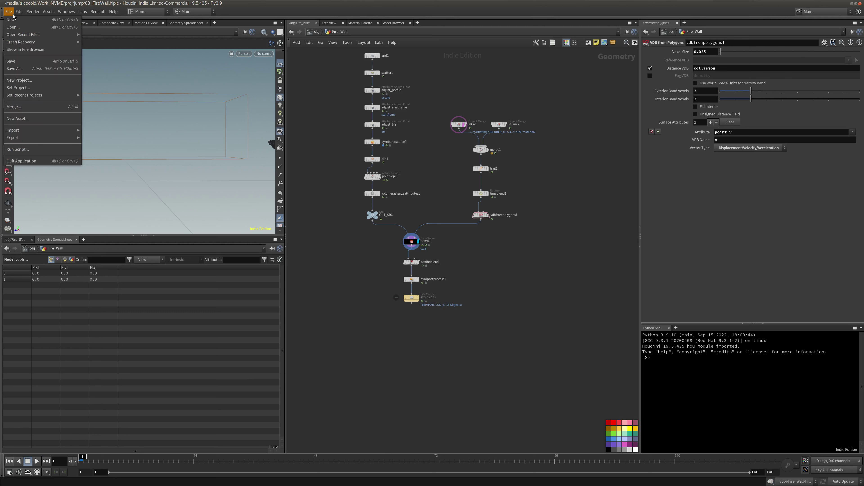
{"action": "left_click", "coordinate": [20, 61]}
Look through renderCam and review the Setup and Shape settings of the fireWall pyro solver.
{"action": "middle_click_drag", "start_coordinate": [437, 291], "coordinate": [433, 274]}
{"action": "left_click", "coordinate": [263, 54]}
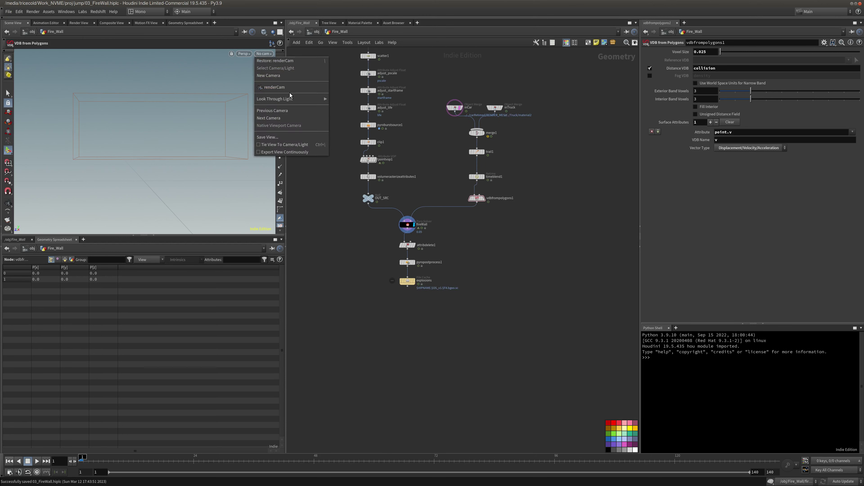
{"action": "left_click", "coordinate": [289, 87]}
{"action": "left_click", "coordinate": [407, 225]}
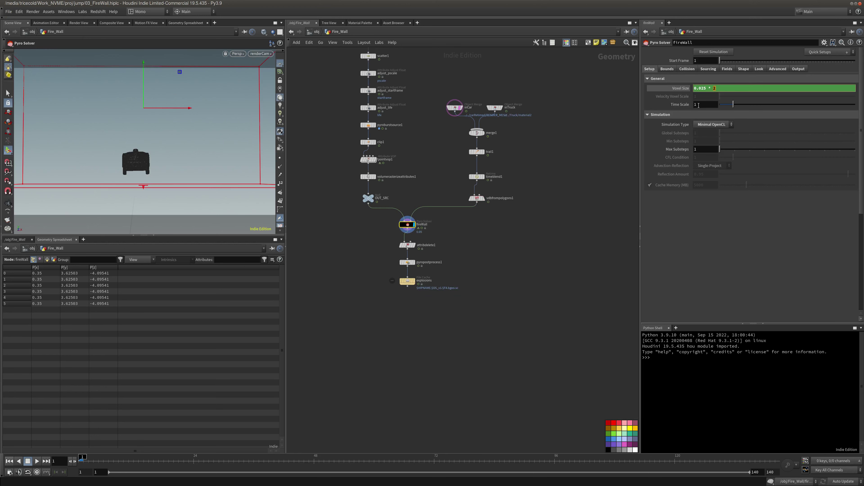
{"action": "middle_click_drag", "start_coordinate": [522, 238], "coordinate": [526, 238]}
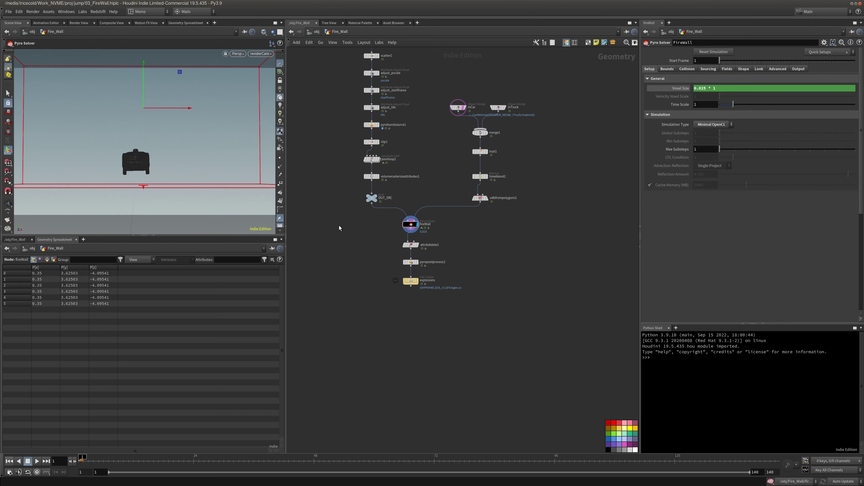
{"action": "left_click", "coordinate": [743, 70]}
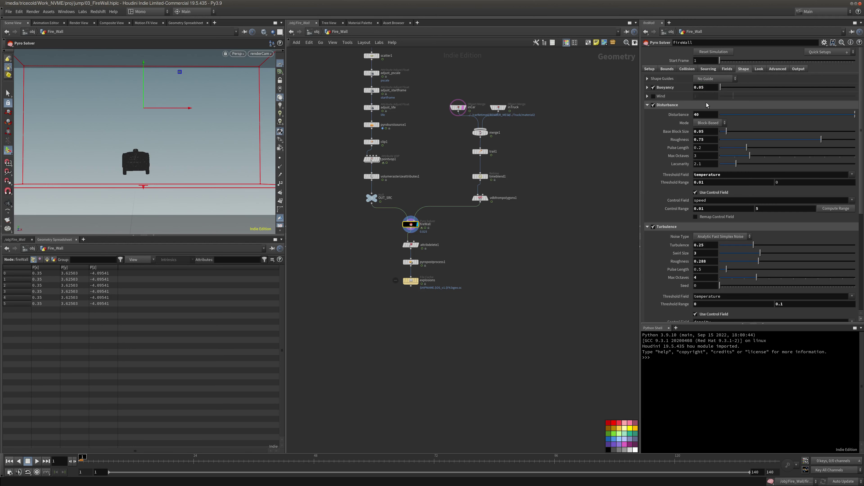
{"action": "middle_click_drag", "start_coordinate": [612, 137], "coordinate": [623, 131]}
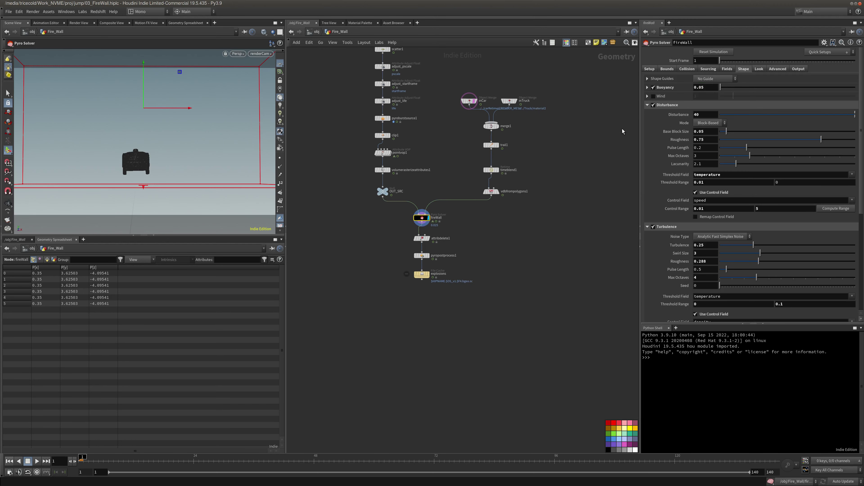
{"action": "left_click", "coordinate": [649, 69]}
Select and display the explosions file cache node, and save the scene.
{"action": "middle_click_drag", "start_coordinate": [364, 260], "coordinate": [362, 262]}
{"action": "left_click", "coordinate": [431, 279]}
{"action": "middle_click_drag", "start_coordinate": [398, 197], "coordinate": [398, 197]}
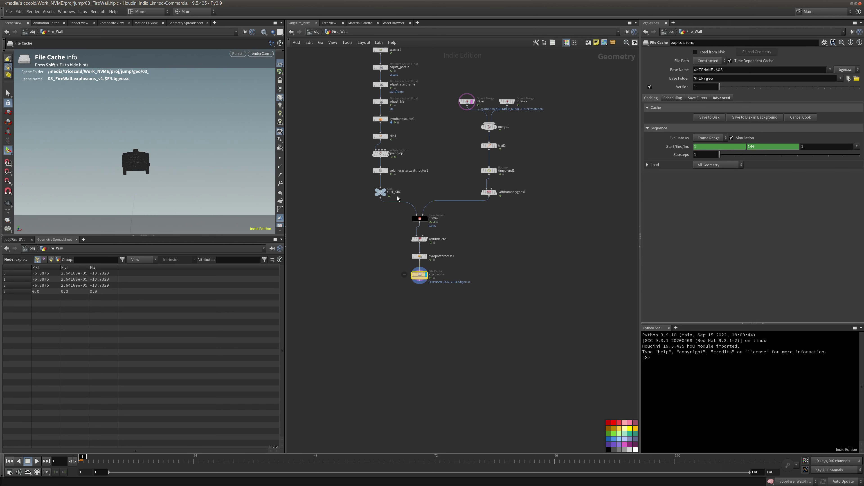
{"action": "left_click", "coordinate": [8, 11]}
{"action": "left_click", "coordinate": [56, 57]}
Replace the viewport with the Animation Editor, and delete the channels on the cache's frame range end and set it to 100.
{"action": "left_click", "coordinate": [46, 23]}
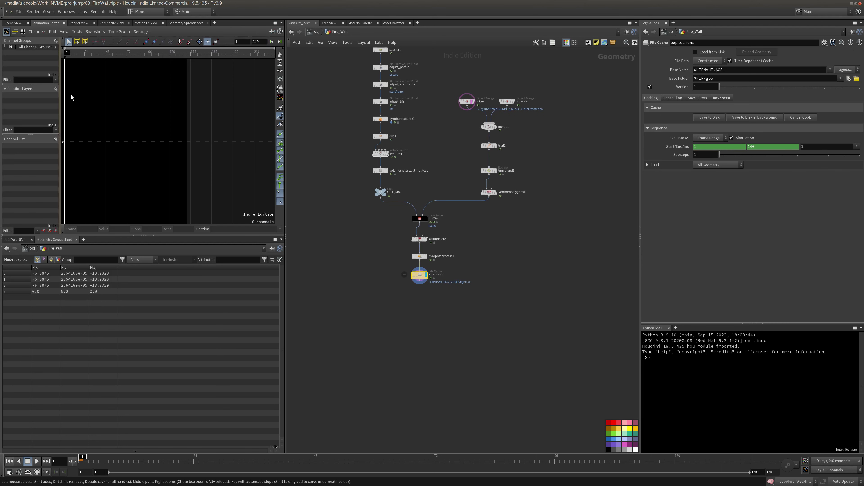
{"action": "middle_click_drag", "start_coordinate": [380, 272], "coordinate": [376, 278]}
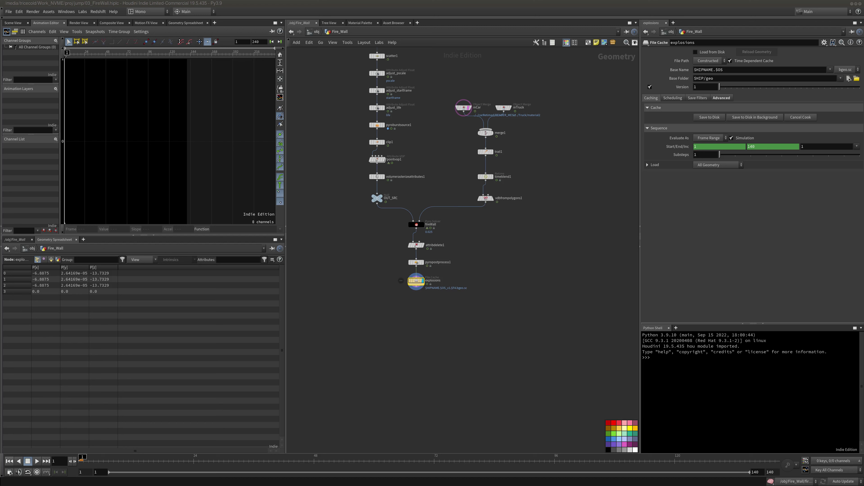
{"action": "middle_click_drag", "start_coordinate": [448, 160], "coordinate": [430, 168]}
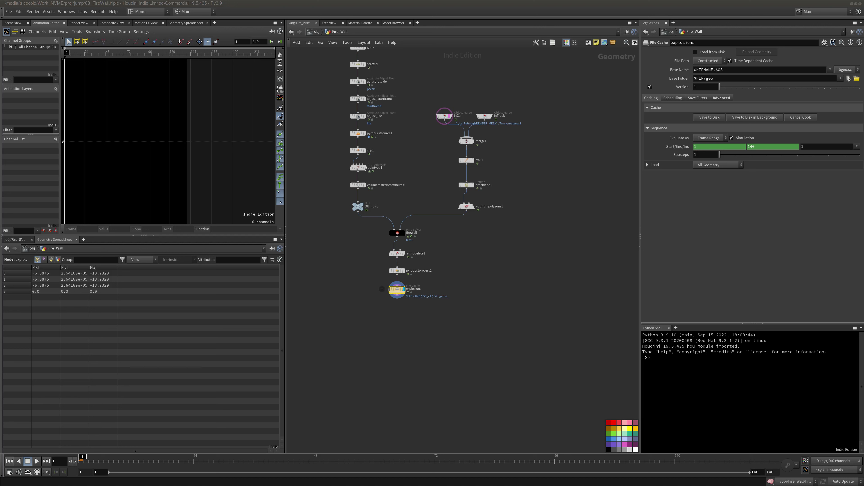
{"action": "right_click", "coordinate": [766, 147]}
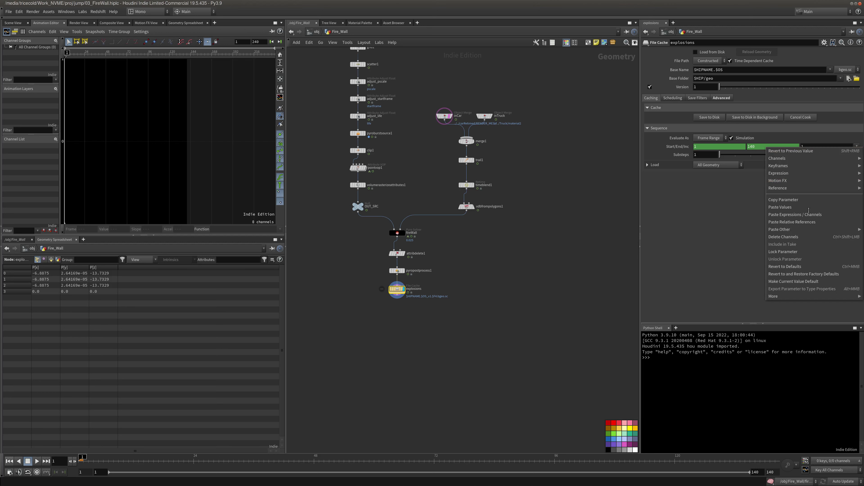
{"action": "left_click", "coordinate": [792, 237]}
{"action": "left_click_drag", "start_coordinate": [759, 146], "coordinate": [625, 162]}
{"action": "type", "text": "100"}
{"action": "key", "text": "Return"}
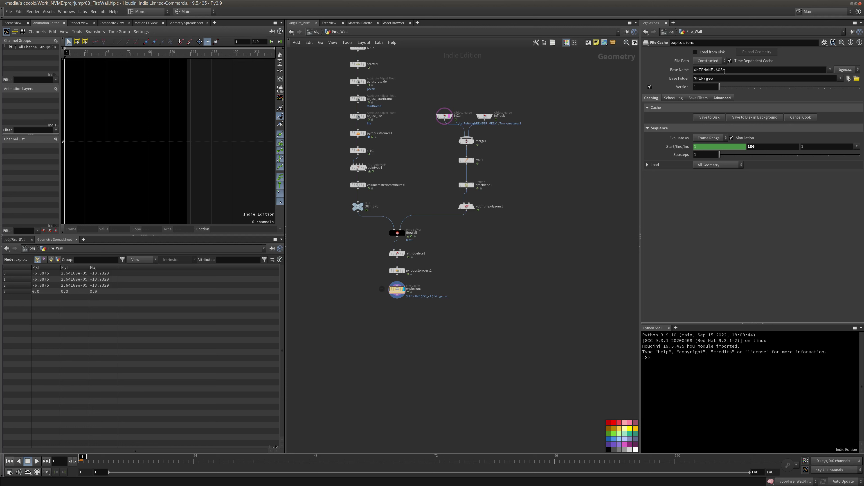
Remove $HIPNAME from the file cache's Base Name so that it is only $OS.
{"action": "left_click", "coordinate": [674, 79]}
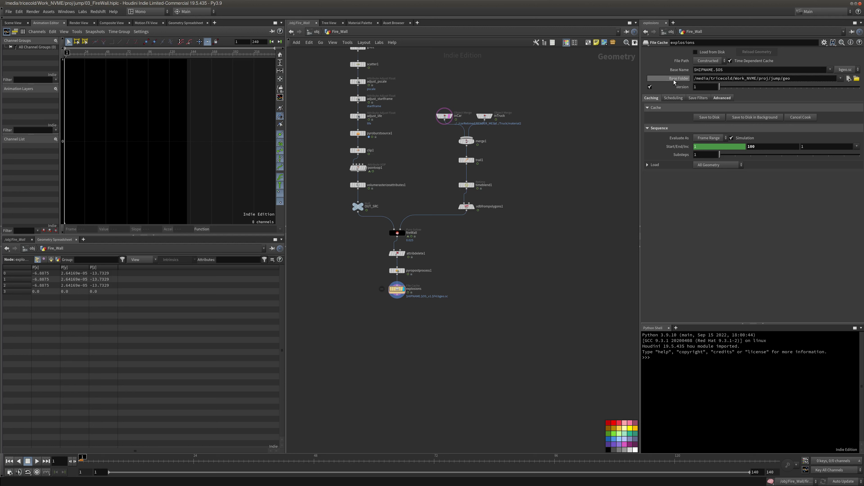
{"action": "left_click_drag", "start_coordinate": [699, 70], "coordinate": [680, 71]}
{"action": "key", "text": "Delete"}
{"action": "key", "text": "Delete"}
{"action": "key", "text": "Return"}
Rename the file cache node to fireWall_SIM and set its Base Folder to $HIP/geo/caches/.
{"action": "double_click", "coordinate": [707, 44]}
{"action": "type", "text": "fireWa"}
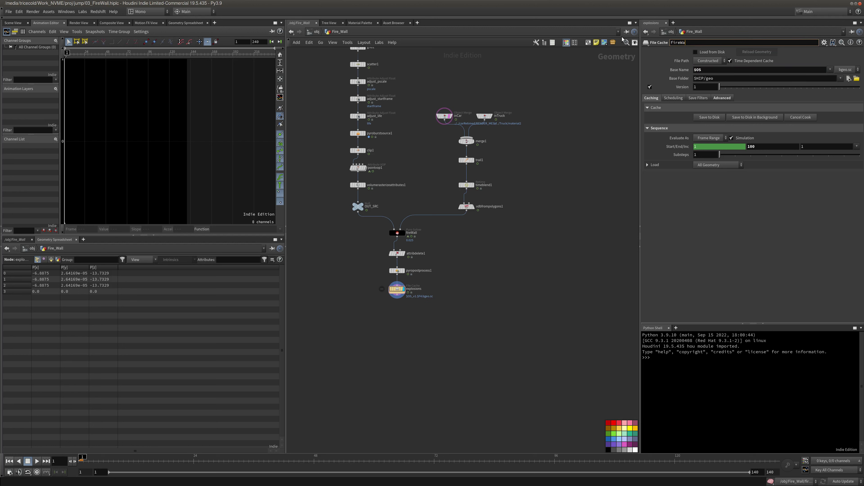
{"action": "key", "text": "Return"}
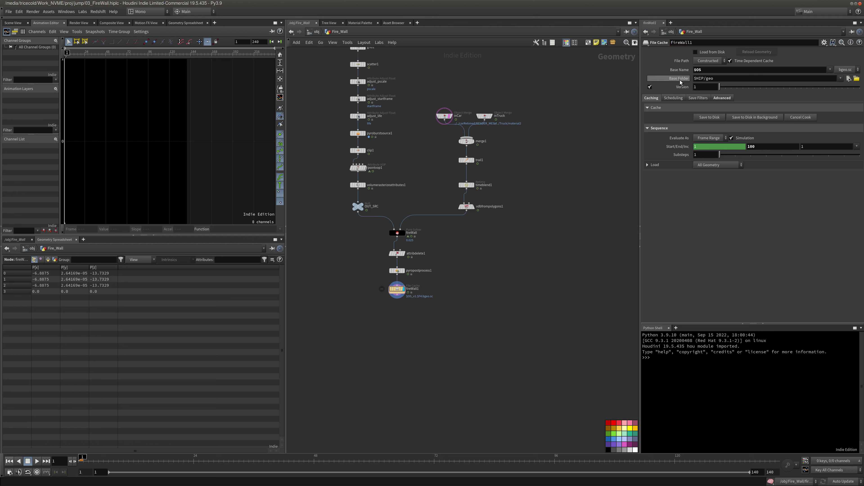
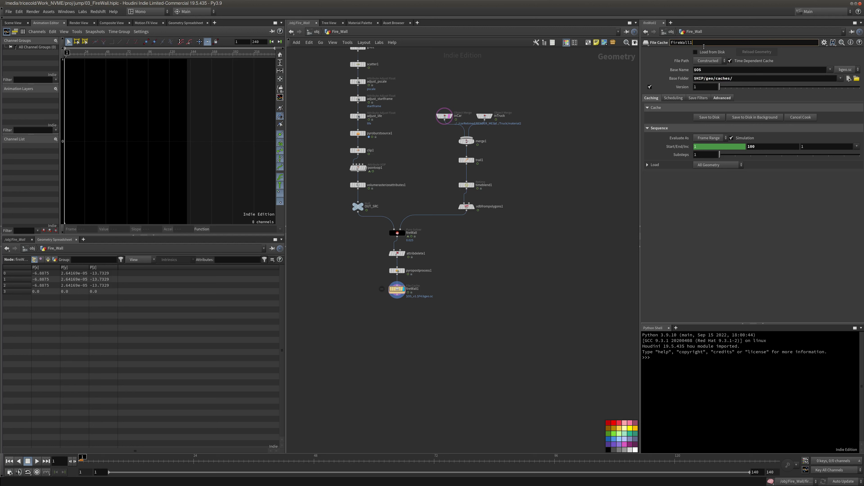
{"action": "type", "text": "_SIM"}
{"action": "key", "text": "Return"}
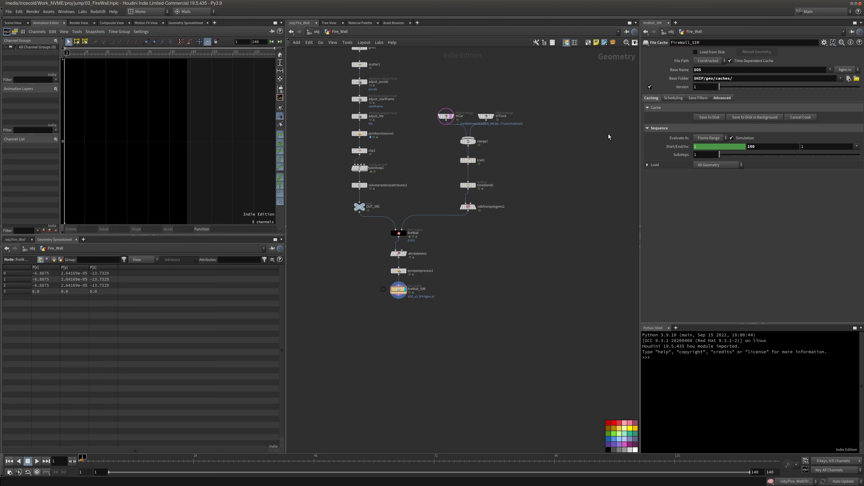
Save the scene and write the fireWall_SIM cache to disk.
{"action": "left_click", "coordinate": [8, 11]}
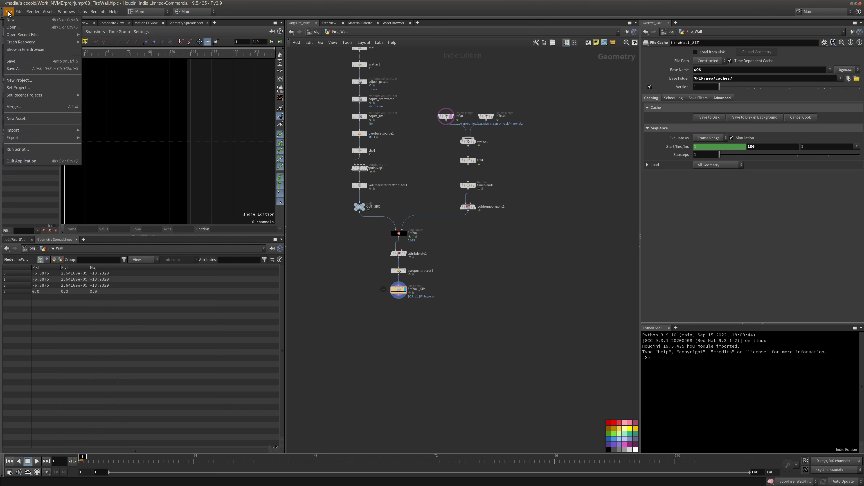
{"action": "left_click", "coordinate": [11, 61]}
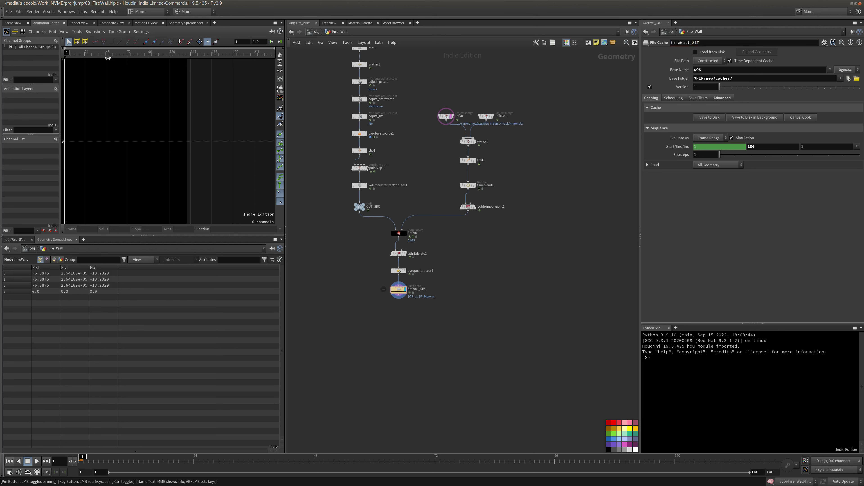
{"action": "left_click", "coordinate": [709, 117]}
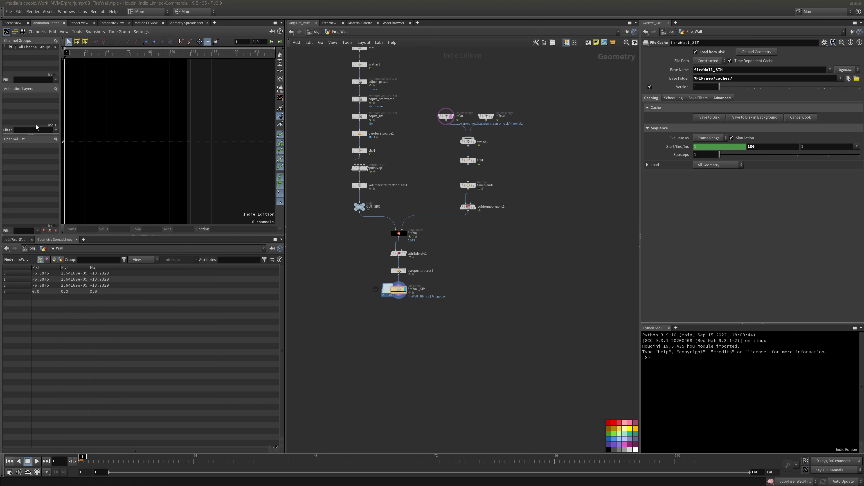
{"action": "middle_click_drag", "start_coordinate": [509, 251], "coordinate": [518, 253]}
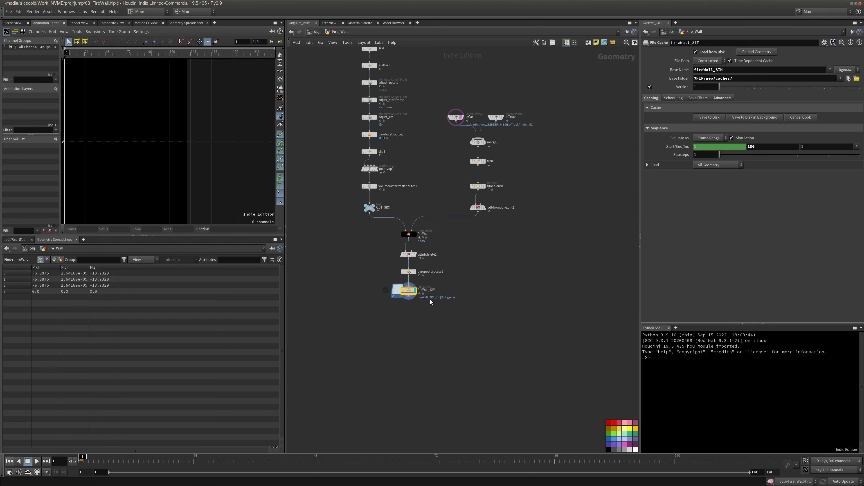
Turn off the inCar template and play the cached fire wall in the Scene View, returning to frame 1.
{"action": "left_click", "coordinate": [17, 23]}
{"action": "middle_click_drag", "start_coordinate": [341, 265], "coordinate": [342, 265]}
{"action": "left_click_drag", "start_coordinate": [365, 281], "coordinate": [415, 306]}
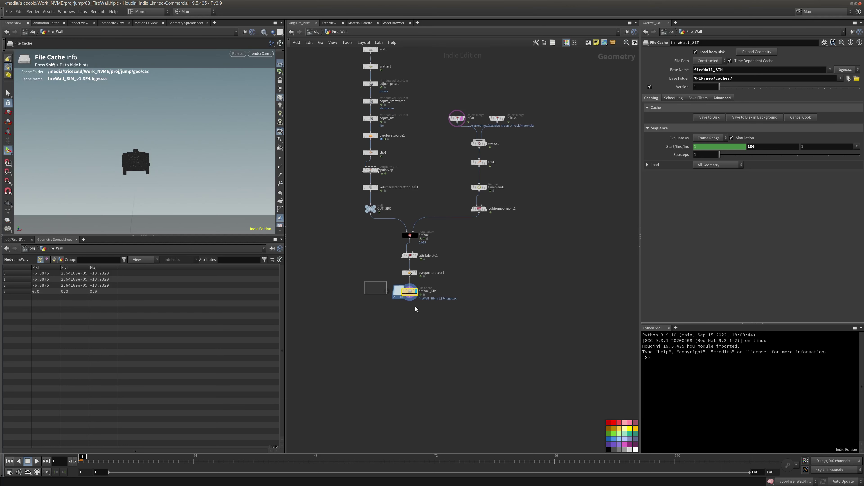
{"action": "left_click", "coordinate": [461, 124]}
{"action": "left_click", "coordinate": [37, 463]}
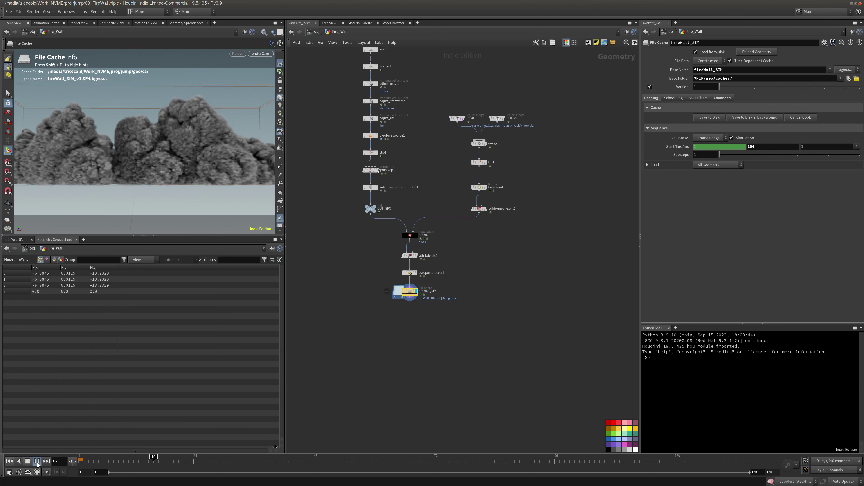
{"action": "left_click", "coordinate": [37, 463]}
{"action": "left_click", "coordinate": [9, 461]}
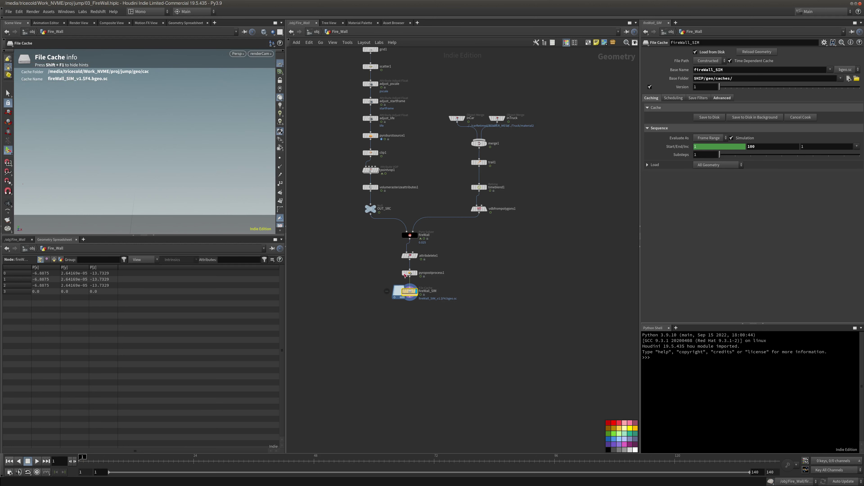
Check the fireWall solver's Setup settings, and view the fireWall_SIM cache at frame 45.
{"action": "left_click", "coordinate": [423, 235]}
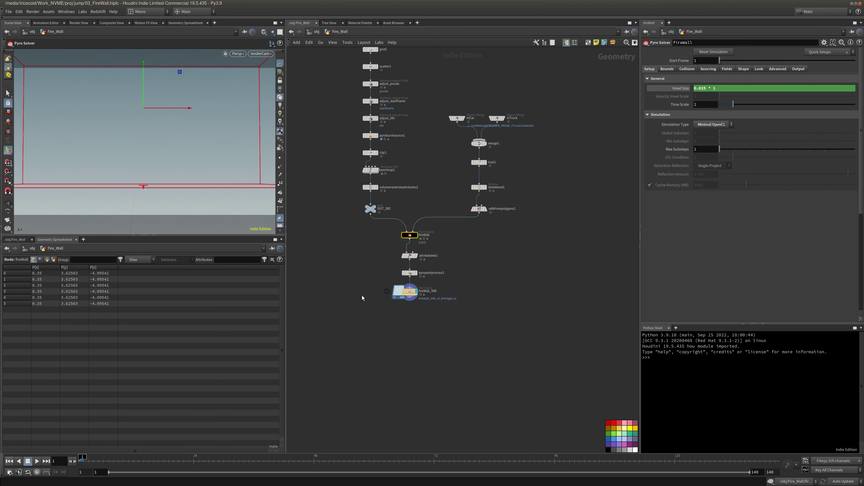
{"action": "left_click", "coordinate": [409, 291]}
{"action": "left_click", "coordinate": [225, 461]}
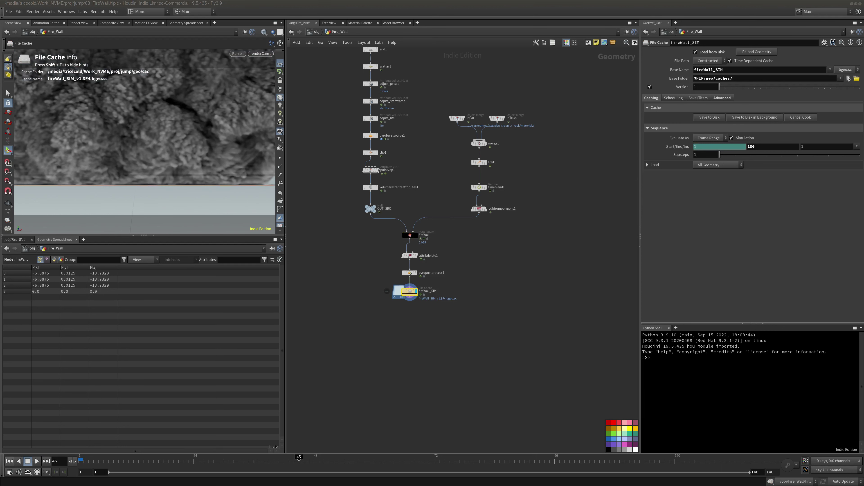
Leave the Fire_Wall network for the object level and bring the Pyro Sims box into view.
{"action": "middle_click_drag", "start_coordinate": [500, 336], "coordinate": [517, 369]}
{"action": "right_click_drag", "start_coordinate": [517, 368], "coordinate": [505, 327]}
{"action": "middle_click_drag", "start_coordinate": [473, 174], "coordinate": [444, 161]}
{"action": "right_click_drag", "start_coordinate": [443, 160], "coordinate": [382, 92]}
{"action": "left_click", "coordinate": [316, 32]}
{"action": "middle_click_drag", "start_coordinate": [398, 277], "coordinate": [421, 164]}
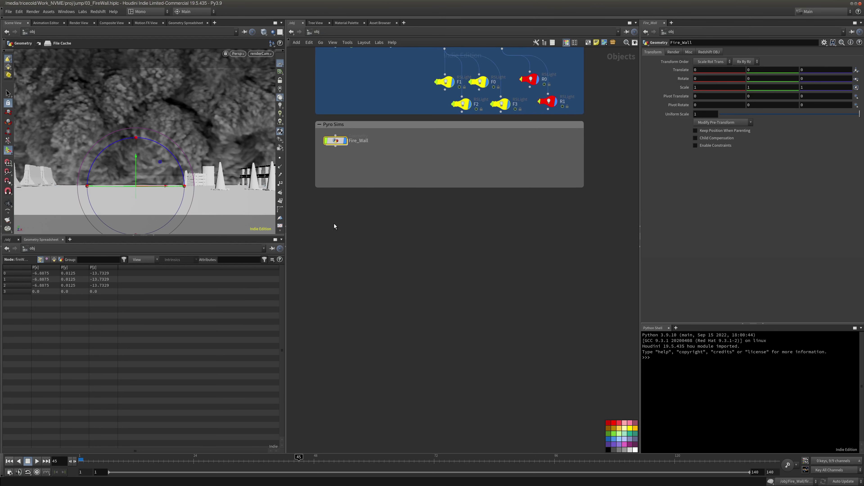
Undo the accidental network box and add a Geometry object below the Pyro Sims box.
{"action": "left_click", "coordinate": [591, 42]}
{"action": "key", "text": "ctrl+z"}
{"action": "left_click", "coordinate": [367, 252]}
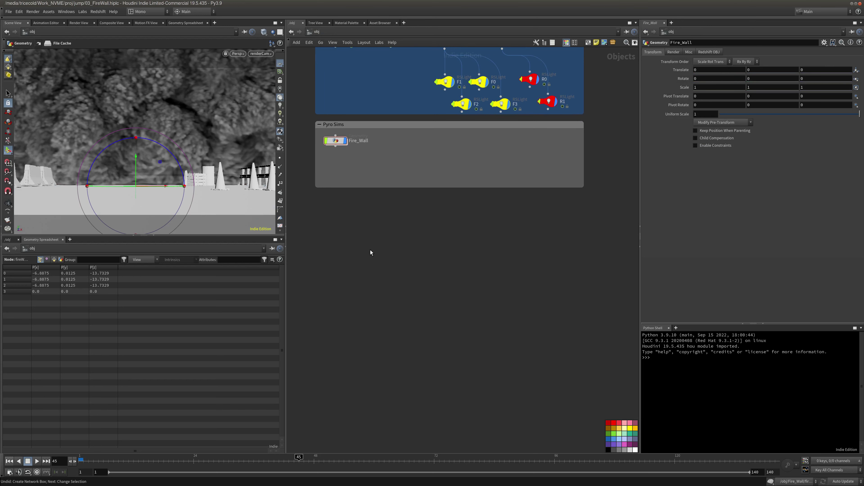
{"action": "key", "text": "Tab"}
{"action": "type", "text": "geo"}
{"action": "left_click", "coordinate": [444, 262]}
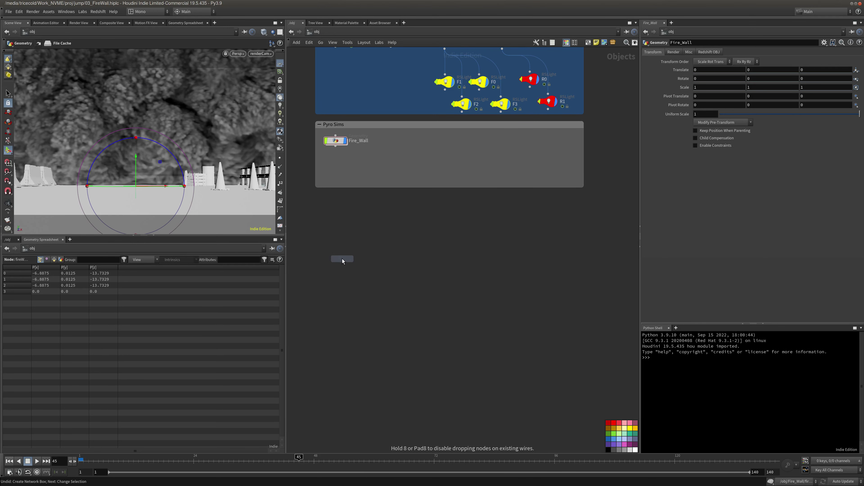
{"action": "left_click", "coordinate": [337, 258]}
Name the new geometry object FireWall_Render and rename the Fire_Wall object to FireWall.
{"action": "double_click", "coordinate": [355, 258]}
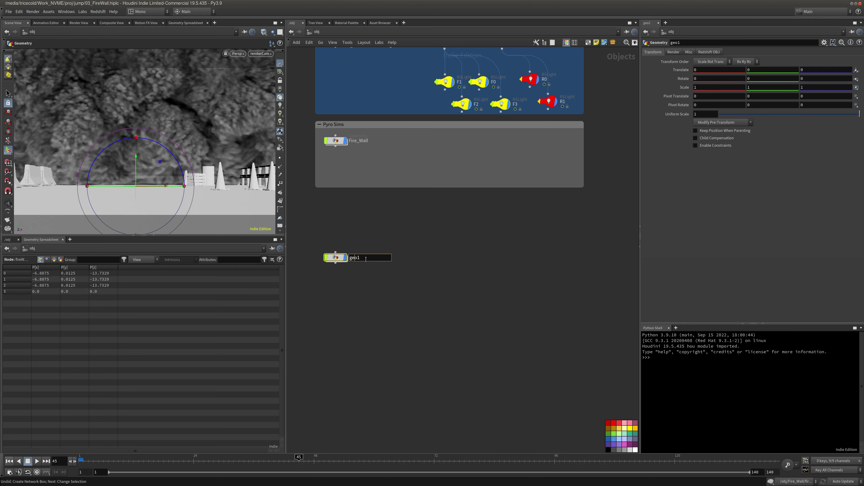
{"action": "type", "text": "FireWall_Render"}
{"action": "key", "text": "Return"}
{"action": "double_click", "coordinate": [357, 142]}
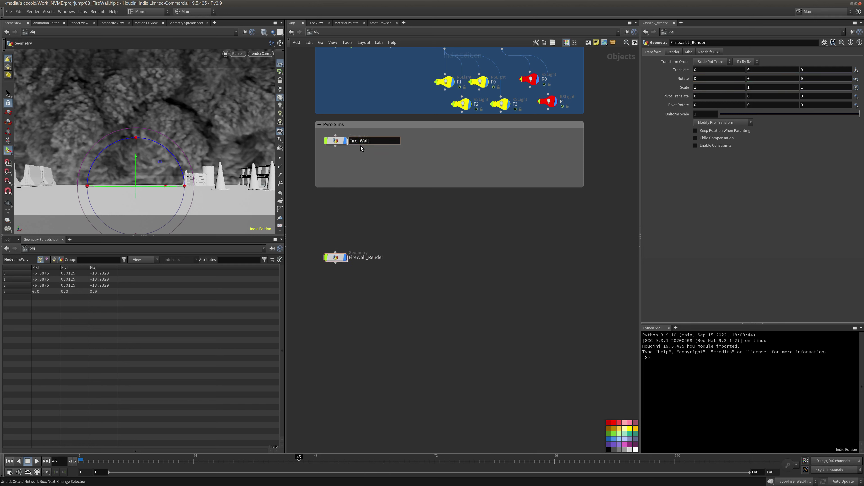
{"action": "key", "text": "Return"}
Move FireWall_Render a little closer to the Pyro Sims box and open its network.
{"action": "left_click", "coordinate": [343, 260]}
{"action": "middle_click_drag", "start_coordinate": [343, 265], "coordinate": [348, 260]}
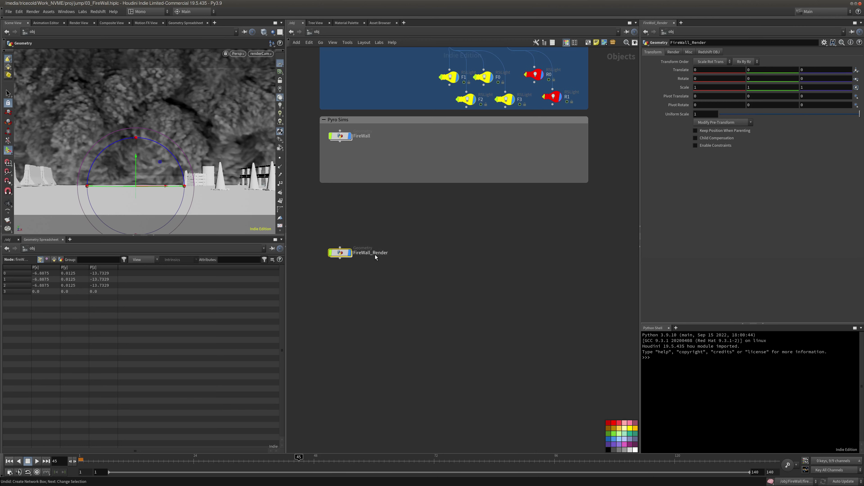
{"action": "left_click_drag", "start_coordinate": [342, 255], "coordinate": [341, 235]}
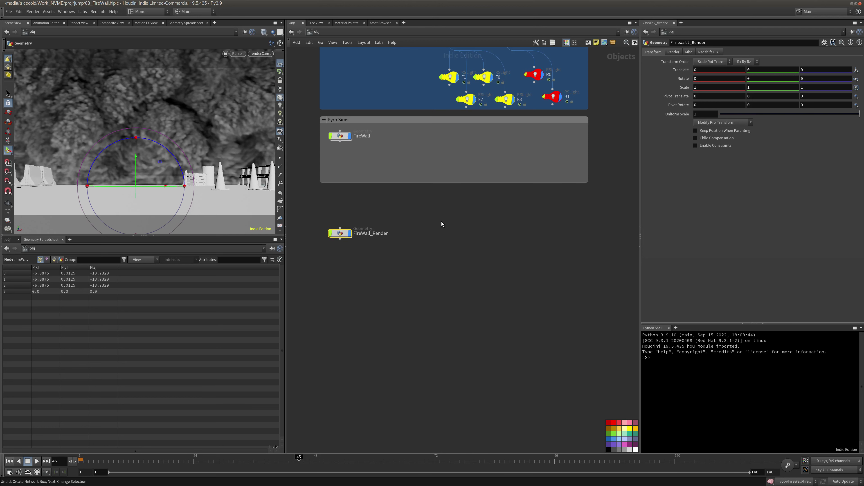
{"action": "middle_click_drag", "start_coordinate": [420, 235], "coordinate": [412, 244]}
{"action": "double_click", "coordinate": [333, 243]}
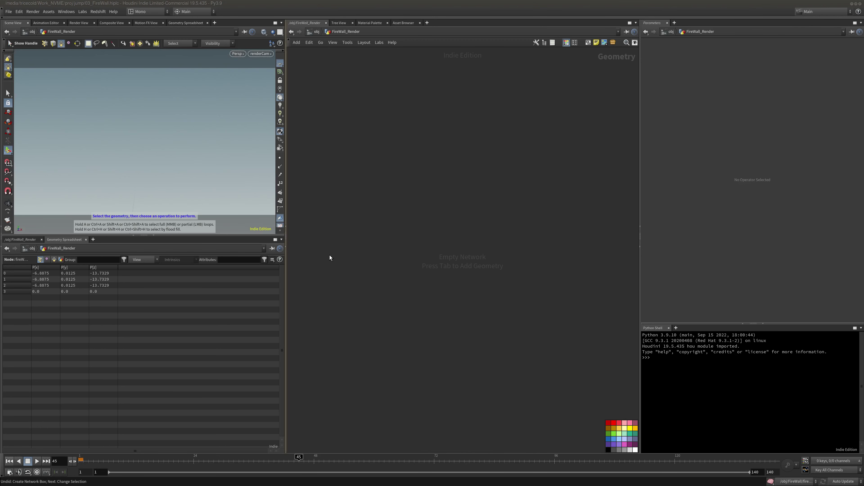
Add an Object Merge node to the FireWall_Render network and set its Transform to Into This Object.
{"action": "key", "text": "Tab"}
{"action": "type", "text": "obj"}
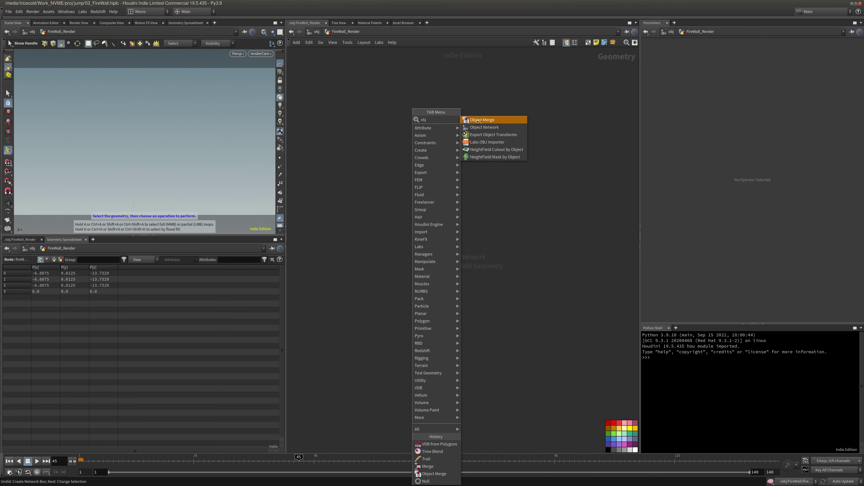
{"action": "key", "text": "Return"}
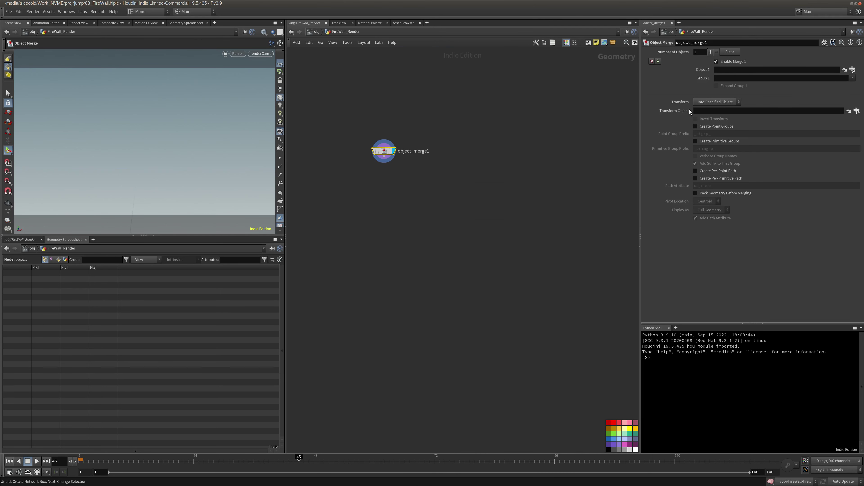
{"action": "left_click", "coordinate": [703, 101]}
{"action": "left_click", "coordinate": [713, 111]}
Go to the FireWall network and link its fireWall_SIM file cache as Object 1 of the Object Merge.
{"action": "left_click", "coordinate": [314, 31]}
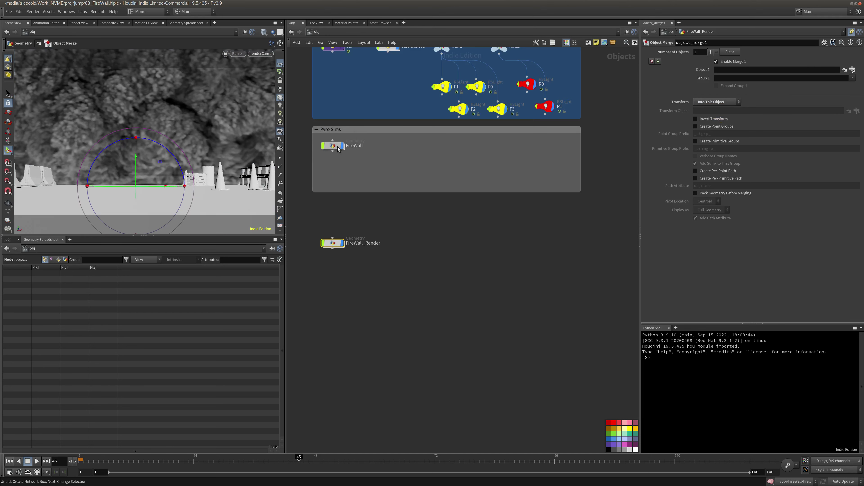
{"action": "double_click", "coordinate": [335, 147]}
{"action": "scroll", "coordinate": [456, 260], "scroll_direction": "up", "scroll_amount": 6}
{"action": "middle_click_drag", "start_coordinate": [512, 302], "coordinate": [613, 234]}
{"action": "scroll", "coordinate": [552, 265], "scroll_direction": "down", "scroll_amount": 1}
{"action": "middle_click_drag", "start_coordinate": [552, 264], "coordinate": [545, 263]}
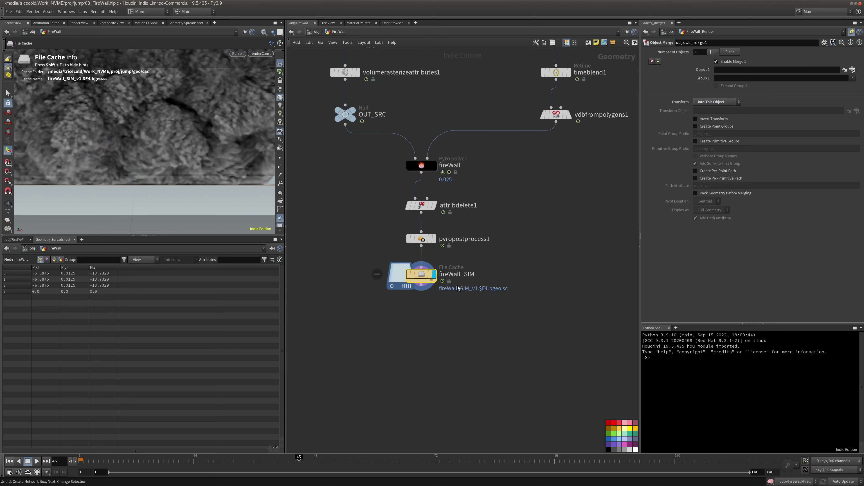
{"action": "middle_click", "coordinate": [421, 277]}
{"action": "left_click_drag", "start_coordinate": [431, 278], "coordinate": [777, 70]}
Unpin the parameters from the Object Merge and select the fireWall_SIM file cache, interrupting the simulation cook.
{"action": "left_click", "coordinate": [852, 31]}
{"action": "left_click_drag", "start_coordinate": [553, 242], "coordinate": [574, 233]}
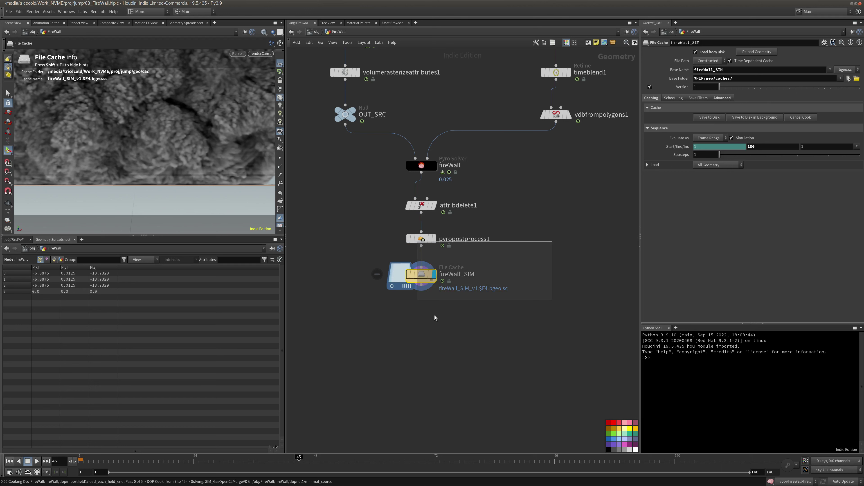
{"action": "key", "text": "Escape"}
{"action": "left_click_drag", "start_coordinate": [461, 259], "coordinate": [344, 319]}
Examine the Scheduling, Save Filters and Advanced settings of the fireWall_SIM file cache, including its load, script and path options.
{"action": "left_click", "coordinate": [699, 99]}
{"action": "left_click", "coordinate": [719, 98]}
{"action": "left_click", "coordinate": [675, 99]}
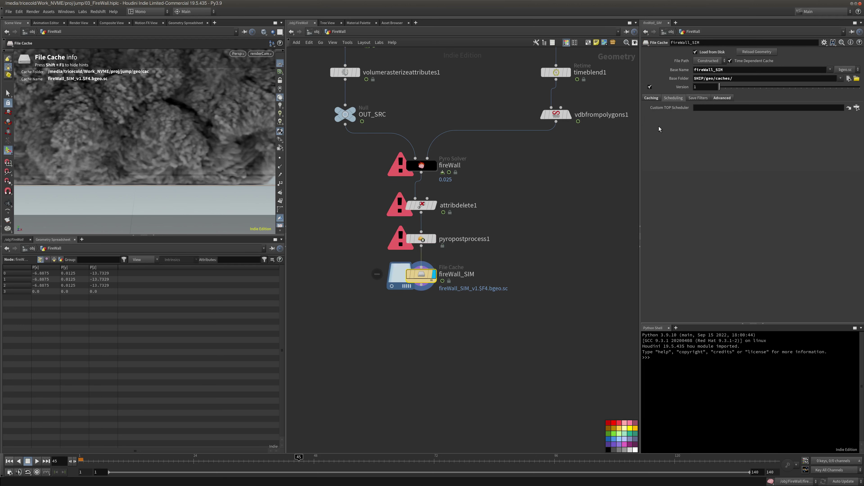
{"action": "left_click", "coordinate": [700, 100]}
{"action": "left_click", "coordinate": [721, 99]}
{"action": "left_click", "coordinate": [655, 116]}
{"action": "left_click", "coordinate": [710, 127]}
{"action": "left_click", "coordinate": [681, 164]}
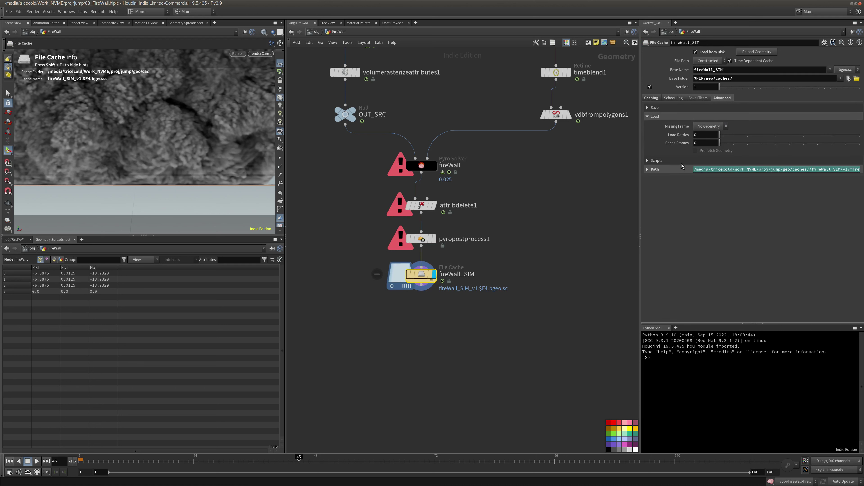
{"action": "left_click", "coordinate": [653, 170]}
{"action": "left_click", "coordinate": [649, 160]}
{"action": "left_click", "coordinate": [652, 98]}
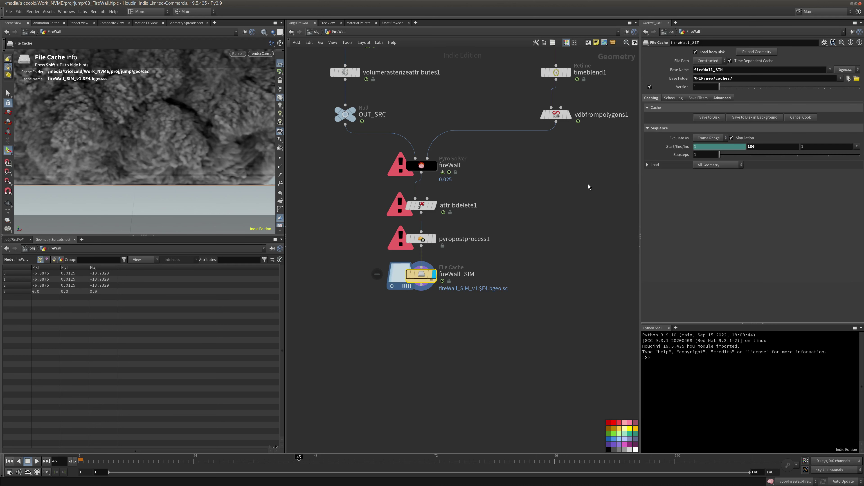
Try loading the fireWall_SIM cache as Packed Disk Primitive, and return the load option to All Geometry.
{"action": "left_click", "coordinate": [651, 165]}
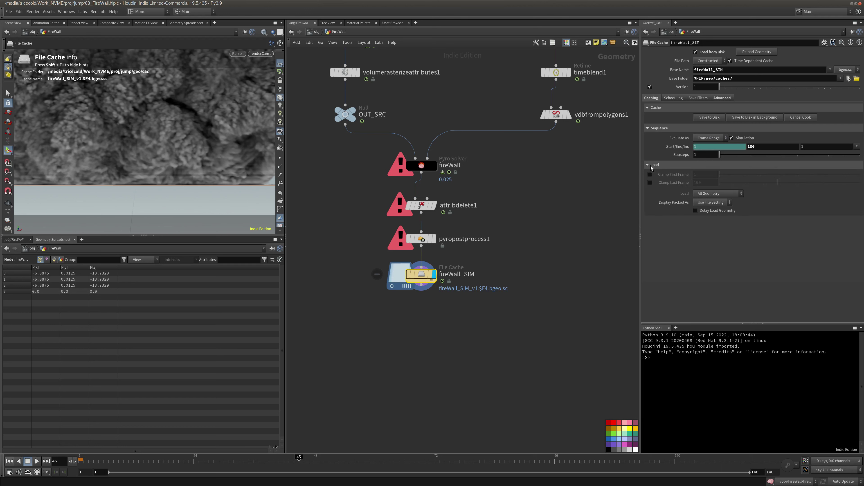
{"action": "left_click", "coordinate": [714, 193]}
{"action": "left_click", "coordinate": [728, 230]}
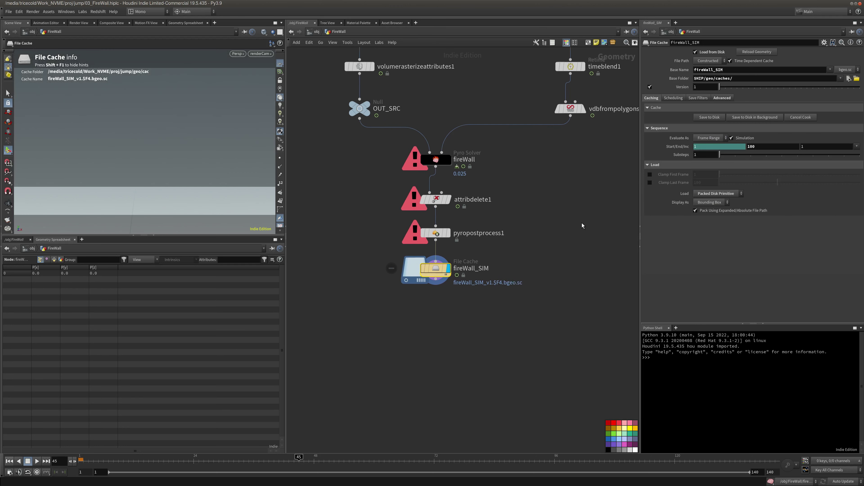
{"action": "left_click", "coordinate": [714, 193]}
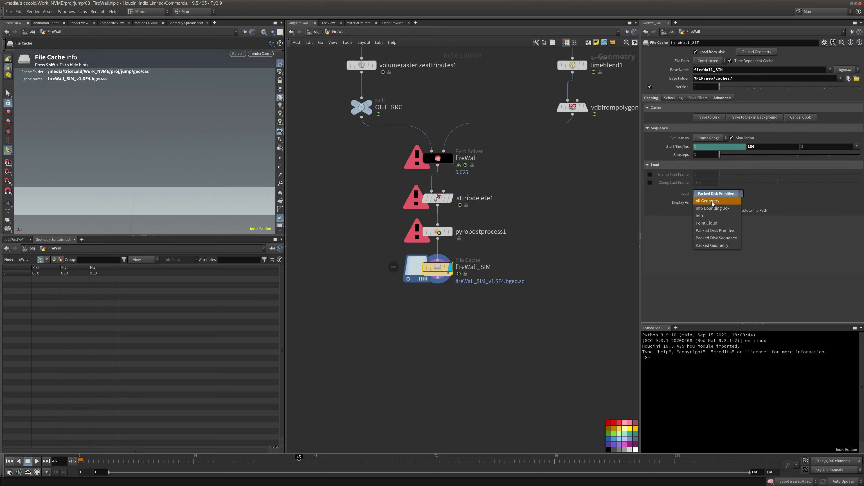
{"action": "left_click", "coordinate": [714, 196]}
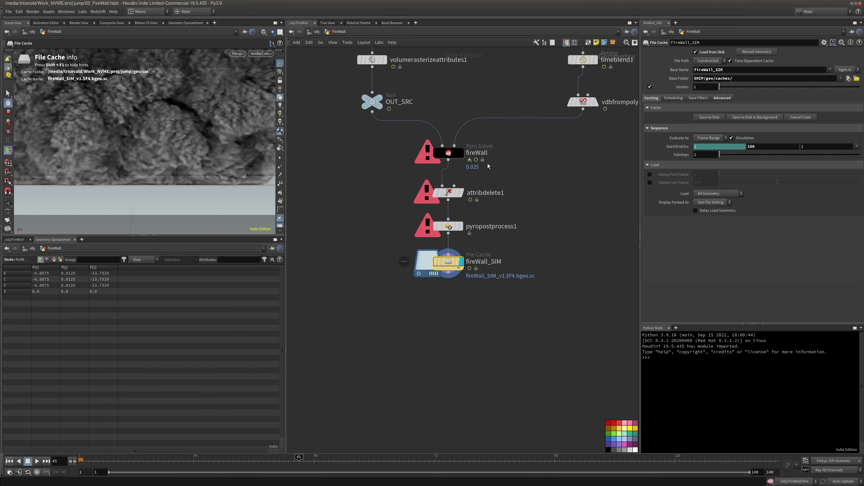
Return to the FireWall_Render network and show all other scene objects in the viewport.
{"action": "left_click", "coordinate": [316, 31]}
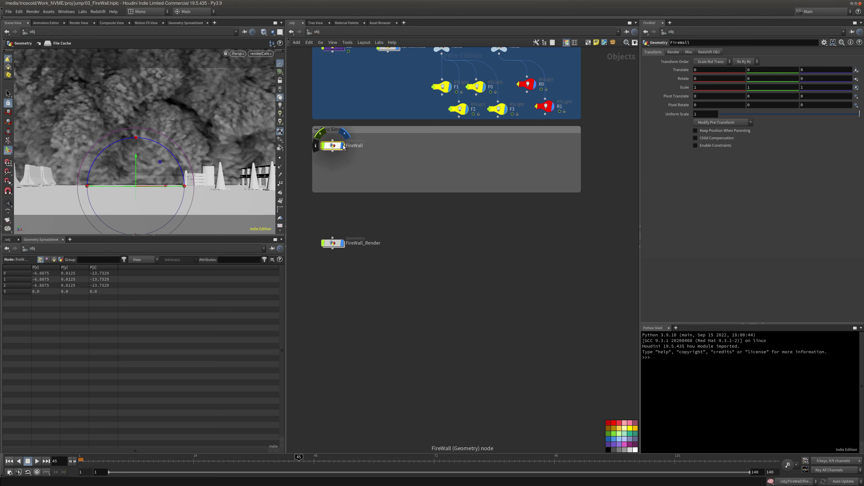
{"action": "left_click", "coordinate": [335, 244]}
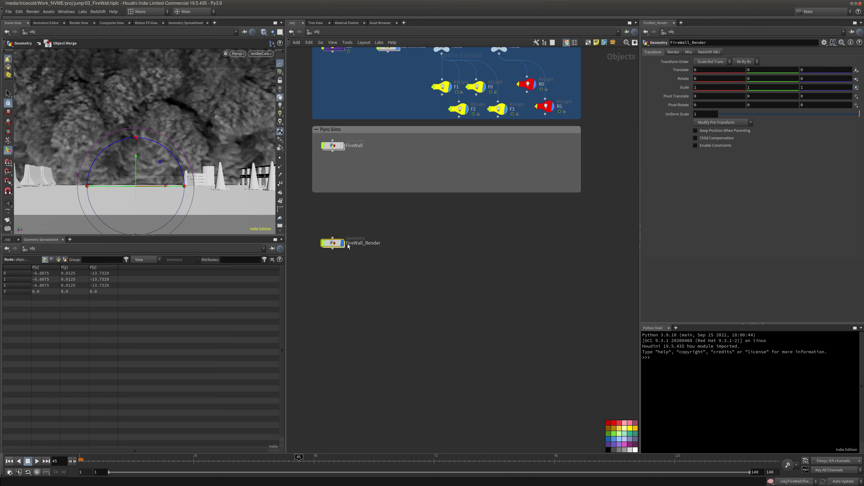
{"action": "double_click", "coordinate": [333, 244]}
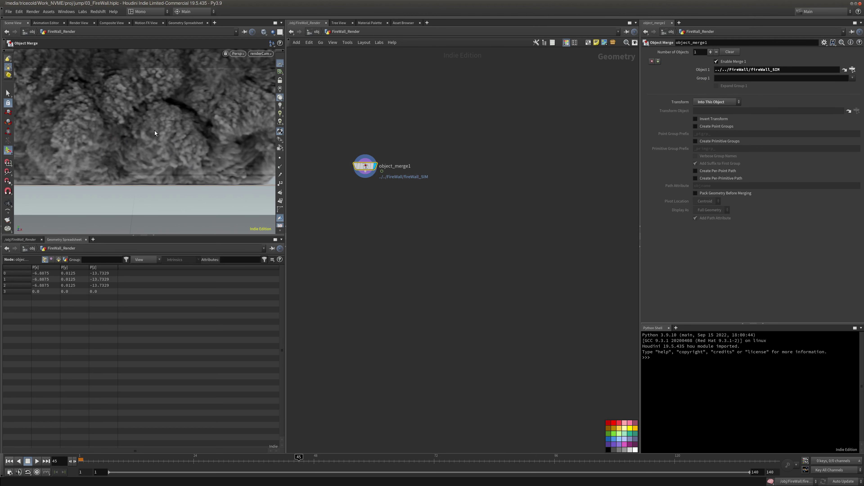
{"action": "left_click", "coordinate": [273, 33]}
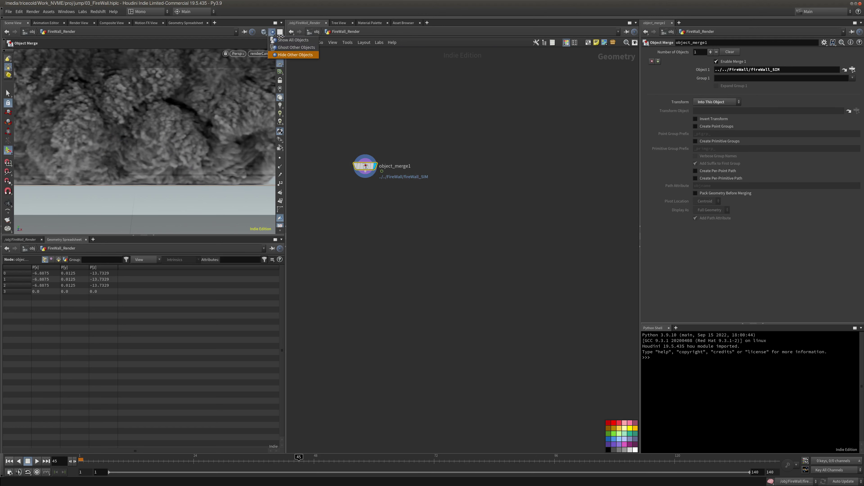
{"action": "left_click", "coordinate": [287, 54]}
{"action": "middle_click_drag", "start_coordinate": [387, 107], "coordinate": [388, 103]}
{"action": "middle_click_drag", "start_coordinate": [420, 140], "coordinate": [404, 151]}
{"action": "scroll", "coordinate": [405, 154], "scroll_direction": "up", "scroll_amount": 2}
Add a VDB Clip node and a Box node, and wire the box into the clip's second input.
{"action": "key", "text": "Tab"}
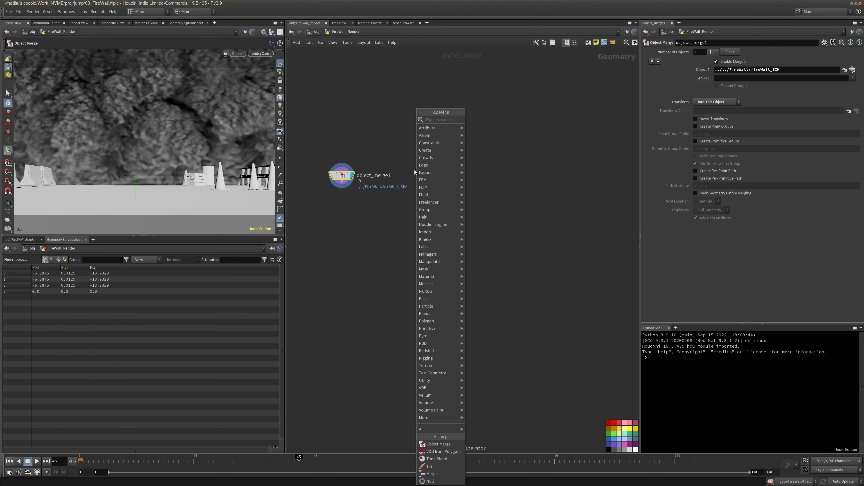
{"action": "type", "text": "vdbc"}
{"action": "left_click", "coordinate": [484, 120]}
{"action": "left_click", "coordinate": [388, 232]}
{"action": "key", "text": "Tab"}
{"action": "type", "text": "box"}
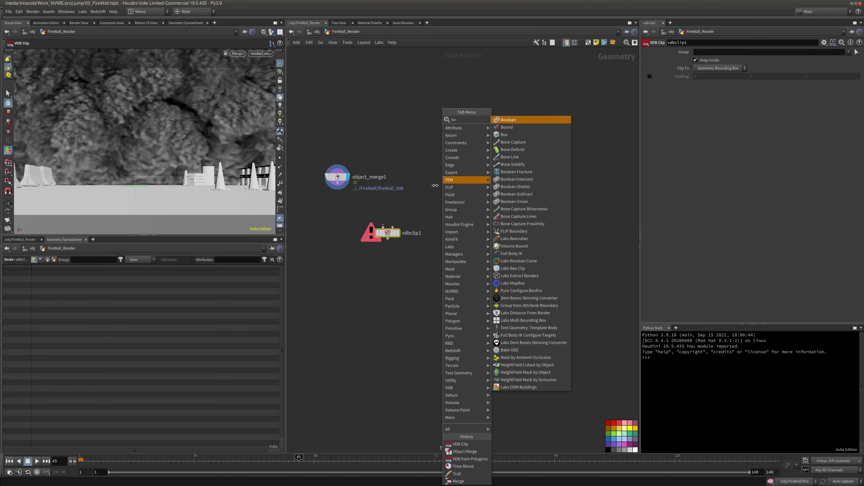
{"action": "left_click", "coordinate": [531, 121]}
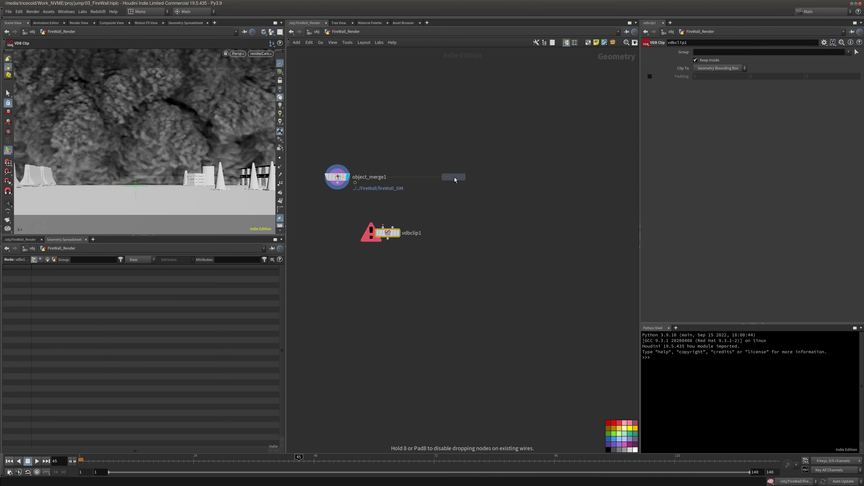
{"action": "left_click", "coordinate": [454, 180]}
{"action": "left_click_drag", "start_coordinate": [454, 183], "coordinate": [420, 201]}
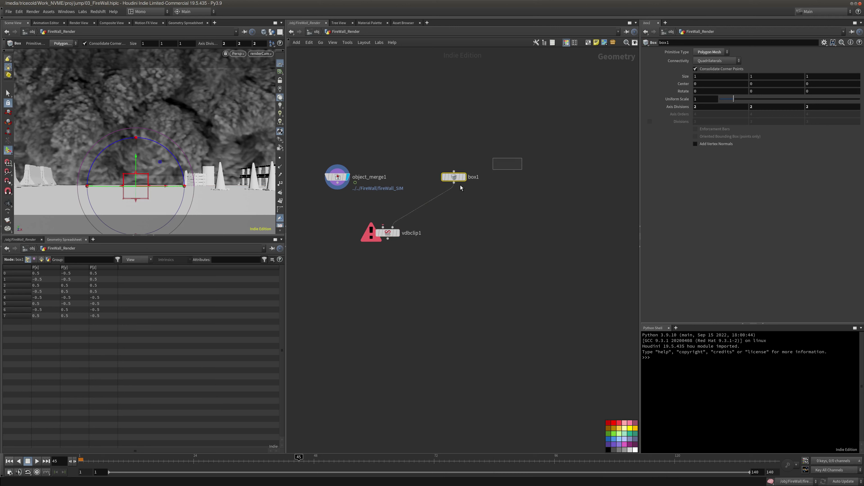
Raise and enlarge the box to about 3.86 × 1.65 × 2.83 inside the explosion, and feed the Object Merge into the displayed VDB Clip.
{"action": "left_click_drag", "start_coordinate": [135, 163], "coordinate": [135, 101]}
{"action": "left_click_drag", "start_coordinate": [135, 100], "coordinate": [72, 131], "text": "alt"}
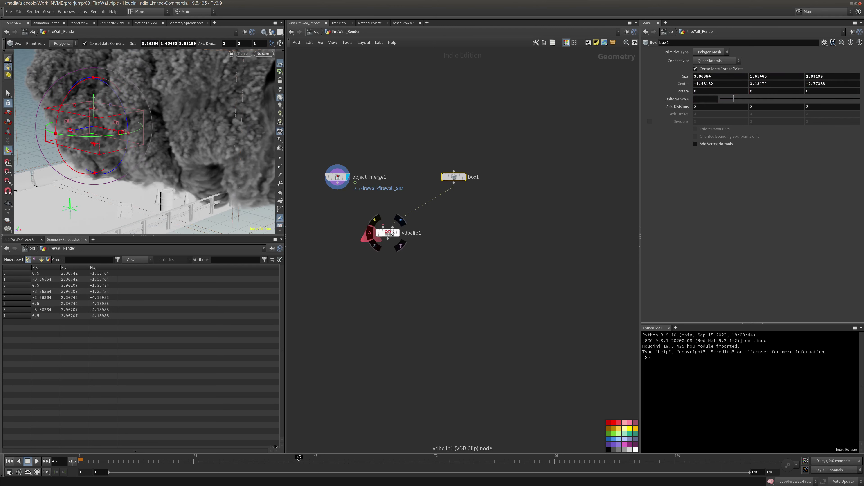
{"action": "left_click_drag", "start_coordinate": [384, 226], "coordinate": [337, 183]}
{"action": "left_click", "coordinate": [397, 233]}
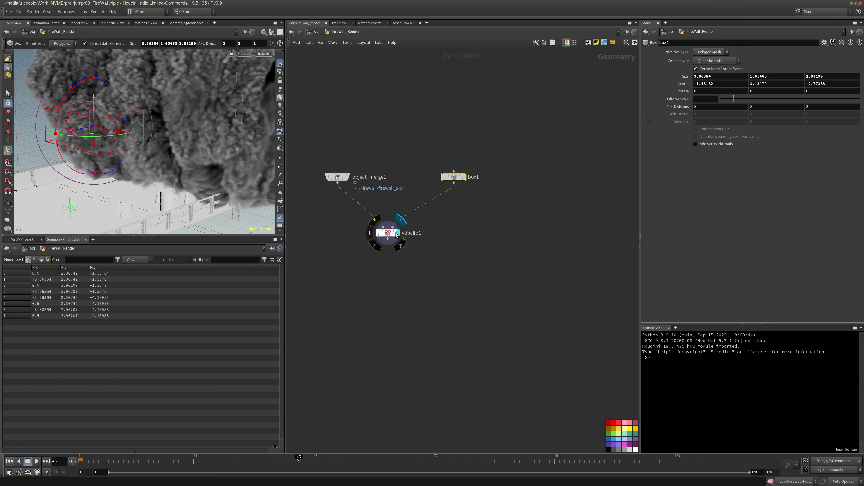
Inspect the clipped part of the explosion and compare it with the full merged volume.
{"action": "left_click_drag", "start_coordinate": [125, 157], "coordinate": [179, 120], "text": "alt"}
{"action": "middle_click_drag", "start_coordinate": [179, 120], "coordinate": [106, 116], "text": "alt"}
{"action": "left_click_drag", "start_coordinate": [106, 115], "coordinate": [178, 179], "text": "alt"}
{"action": "middle_click_drag", "start_coordinate": [178, 179], "coordinate": [164, 167], "text": "alt"}
{"action": "left_click", "coordinate": [453, 177]}
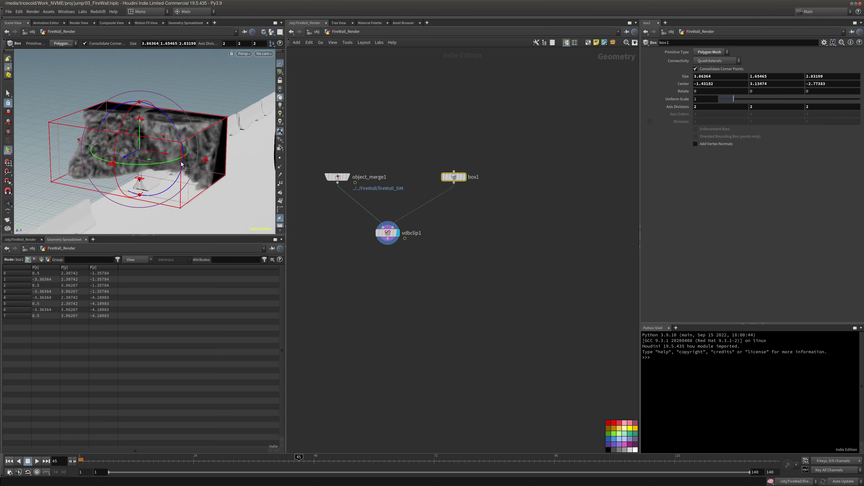
{"action": "left_click", "coordinate": [348, 177]}
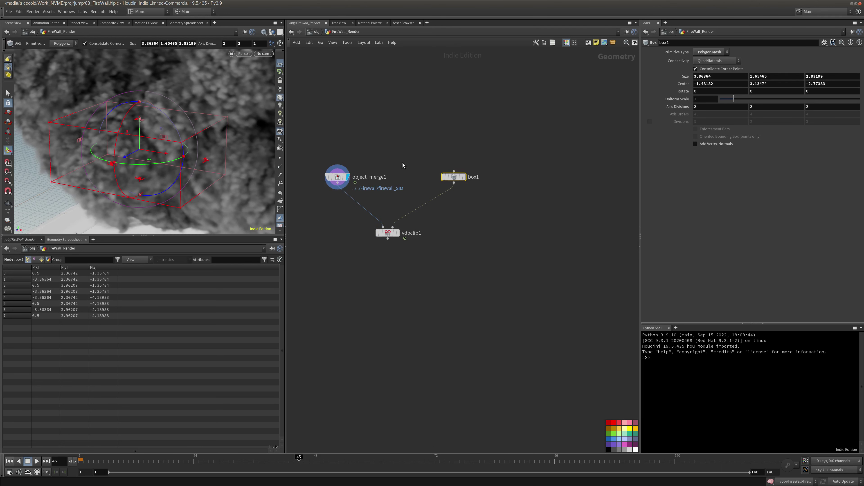
{"action": "left_click", "coordinate": [339, 176]}
{"action": "left_click", "coordinate": [398, 234]}
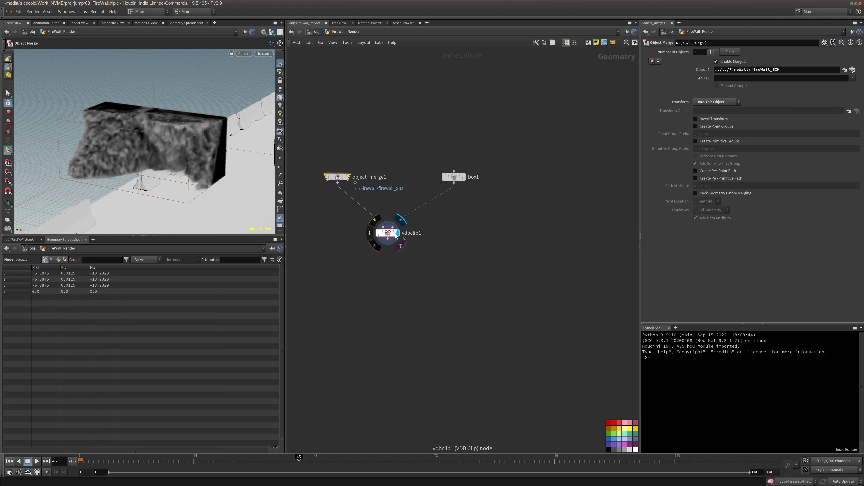
Look closely at the clipped volume and bypass the VDB Clip node.
{"action": "left_click", "coordinate": [388, 234]}
{"action": "left_click_drag", "start_coordinate": [141, 171], "coordinate": [248, 198], "text": "alt"}
{"action": "right_click_drag", "start_coordinate": [247, 199], "coordinate": [155, 160], "text": "alt"}
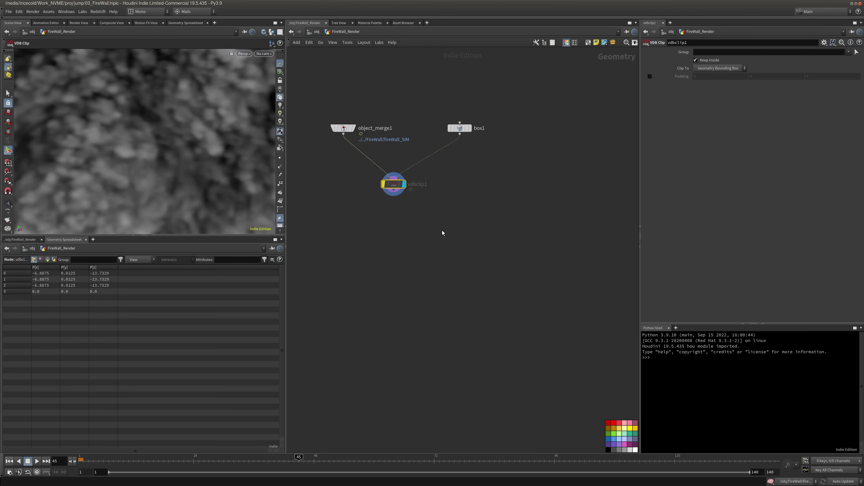
Add a Pyro Bake Volume node below the VDB Clip and connected to it.
{"action": "middle_click_drag", "start_coordinate": [408, 234], "coordinate": [410, 239]}
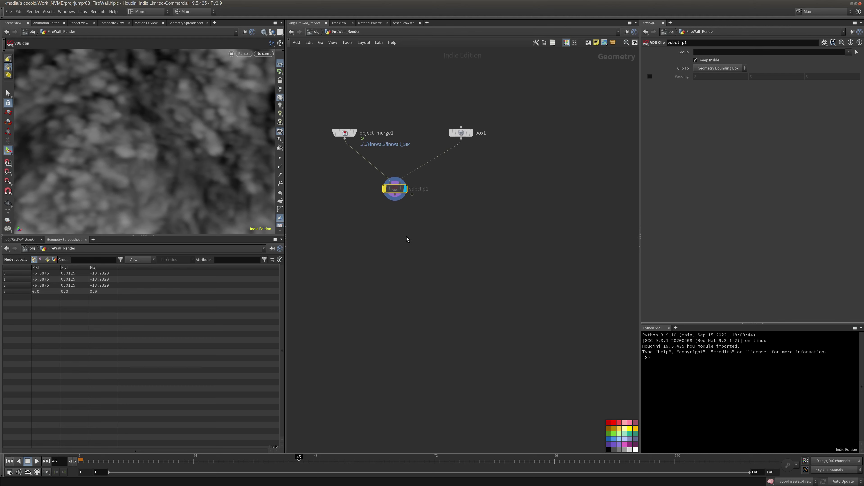
{"action": "key", "text": "Tab"}
{"action": "type", "text": "pyr"}
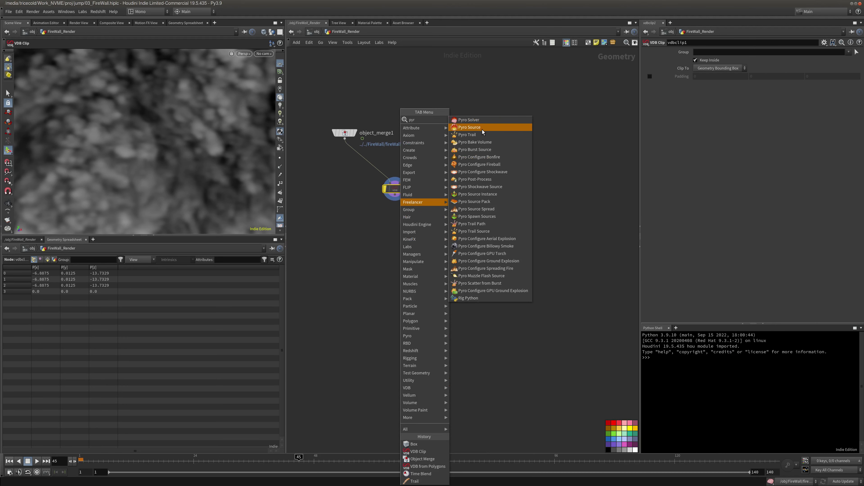
{"action": "type", "text": "bak"}
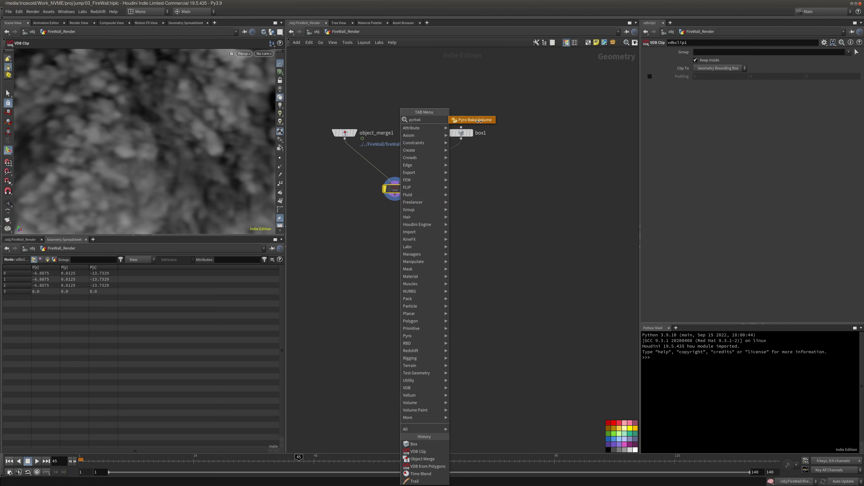
{"action": "left_click", "coordinate": [476, 120]}
{"action": "left_click", "coordinate": [395, 243]}
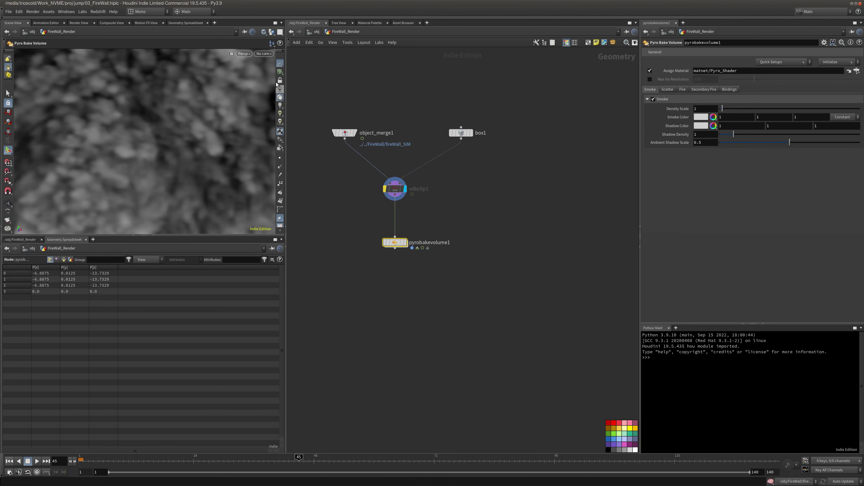
View the scene through renderCam and display the Pyro Bake Volume node.
{"action": "left_click", "coordinate": [261, 54]}
{"action": "left_click", "coordinate": [278, 88]}
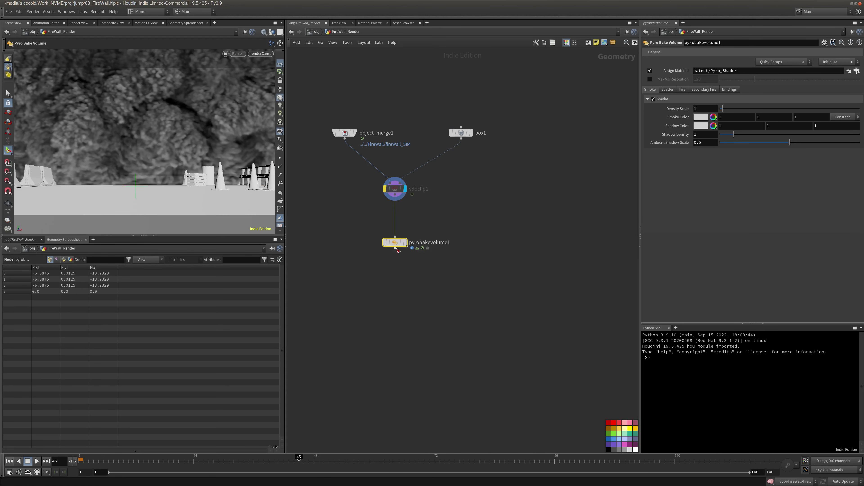
{"action": "left_click", "coordinate": [406, 243]}
{"action": "middle_click_drag", "start_coordinate": [477, 218], "coordinate": [473, 214]}
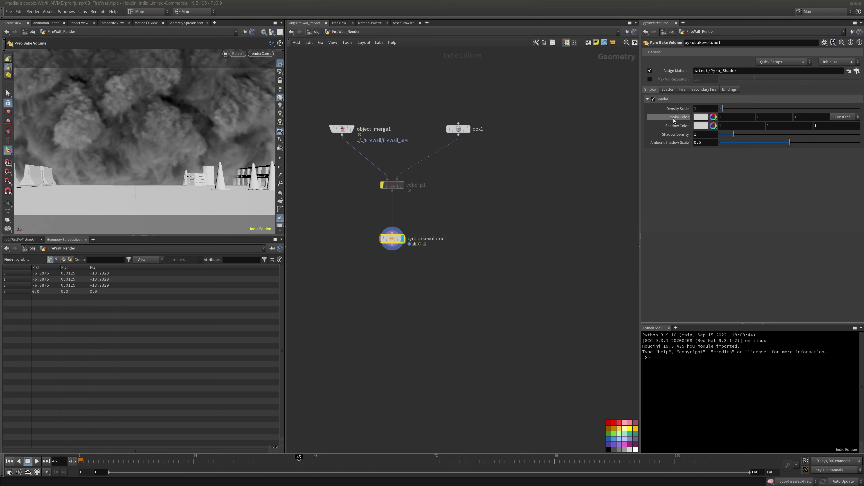
Switch the smoke color to Use Ramp and set its density range, trying a maximum of 2 before computing the range from the volume.
{"action": "left_click", "coordinate": [843, 117]}
{"action": "left_click", "coordinate": [842, 132]}
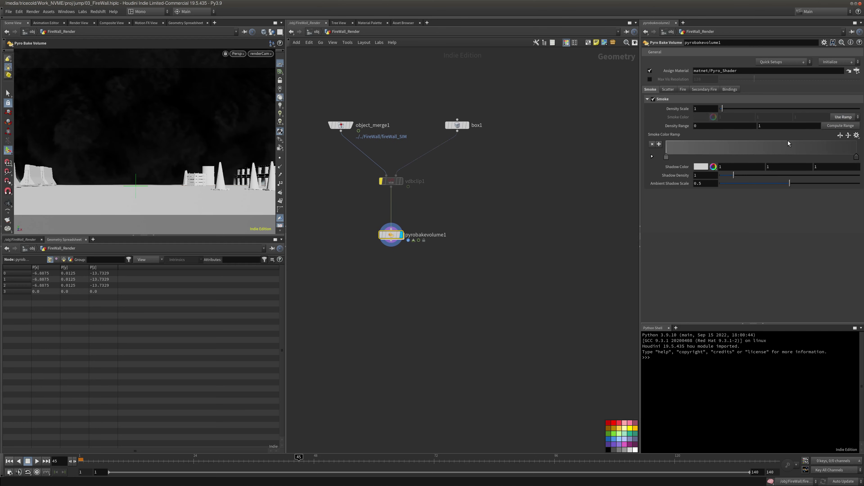
{"action": "left_click", "coordinate": [785, 127]}
{"action": "type", "text": "2"}
{"action": "key", "text": "Return"}
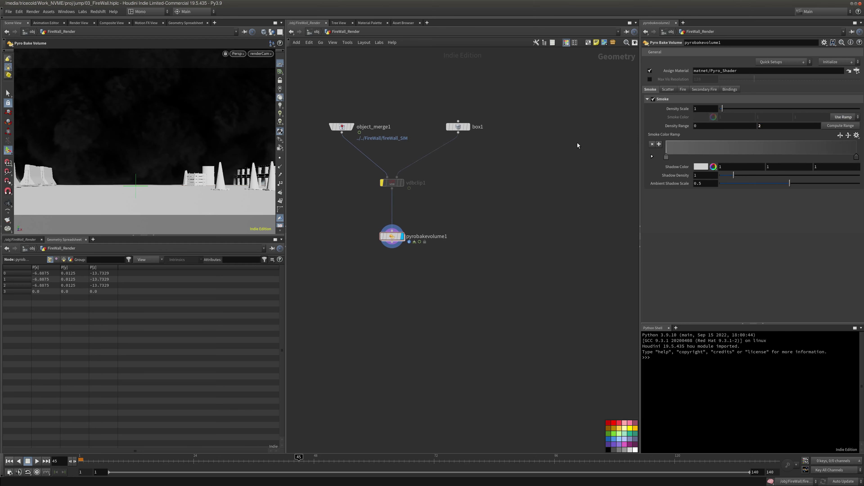
{"action": "left_click", "coordinate": [841, 125]}
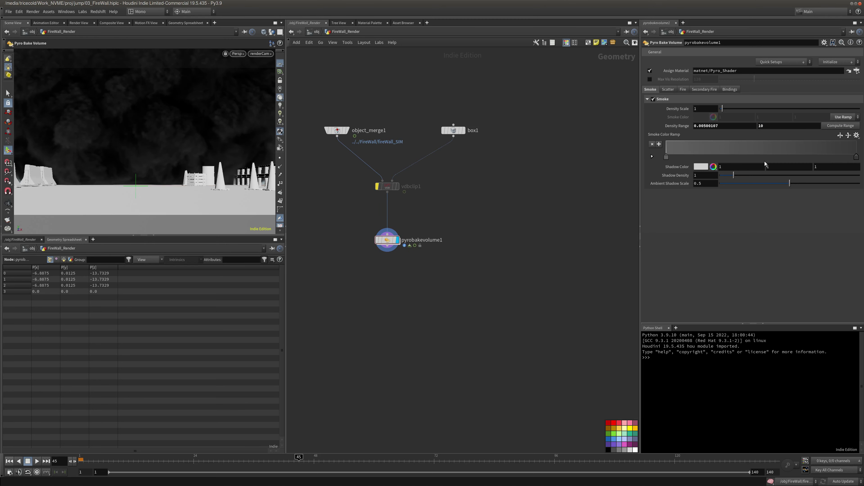
Enable Scatter on the Pyro Bake Volume and set its Intensity Scale to 100.
{"action": "left_click", "coordinate": [669, 91]}
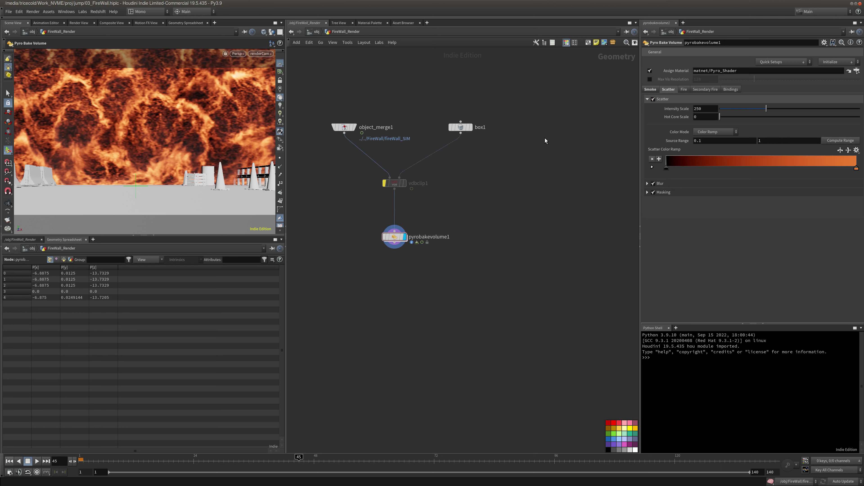
{"action": "double_click", "coordinate": [712, 112]}
{"action": "type", "text": "100"}
{"action": "key", "text": "Return"}
{"action": "middle_click_drag", "start_coordinate": [533, 144], "coordinate": [541, 130]}
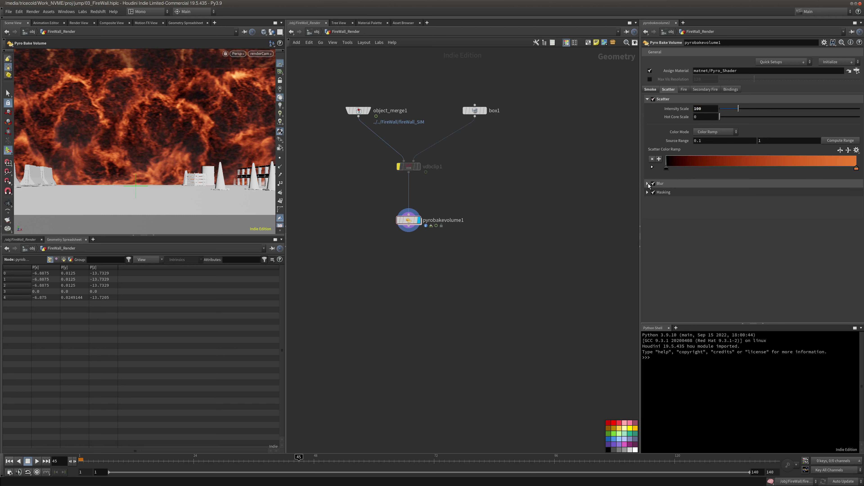
Set the scatter color's source range maximum to 4 and turn on Use Blur Steps with 2 blur steps.
{"action": "left_click", "coordinate": [658, 184]}
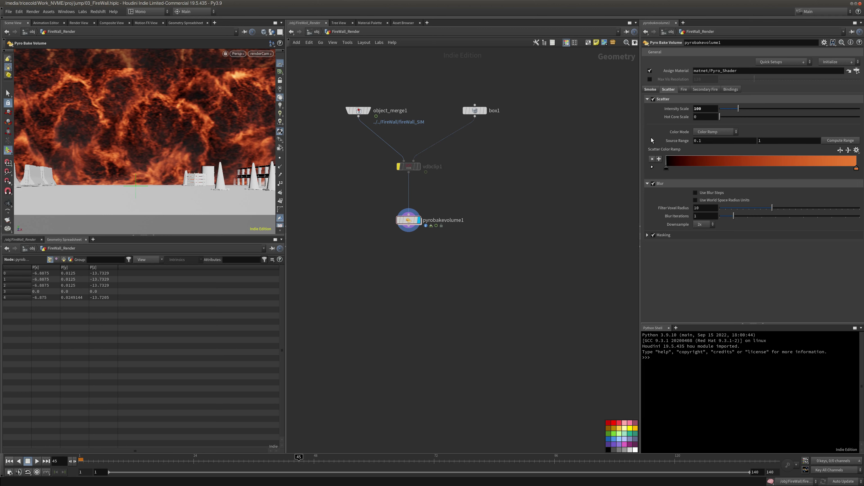
{"action": "middle_click_drag", "start_coordinate": [557, 208], "coordinate": [556, 200]}
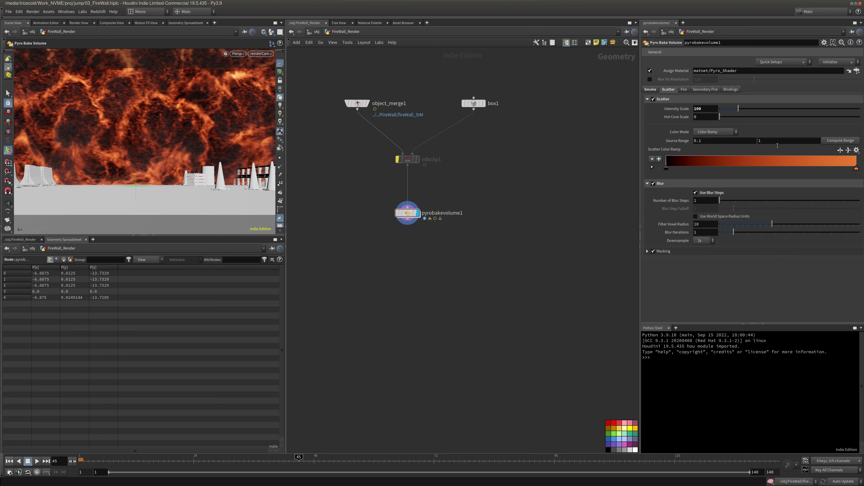
{"action": "type", "text": "4"}
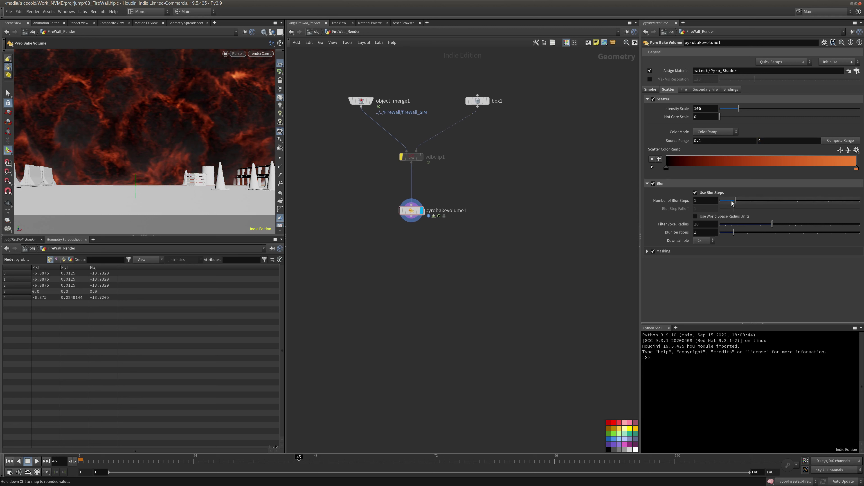
{"action": "middle_click_drag", "start_coordinate": [581, 214], "coordinate": [573, 200]}
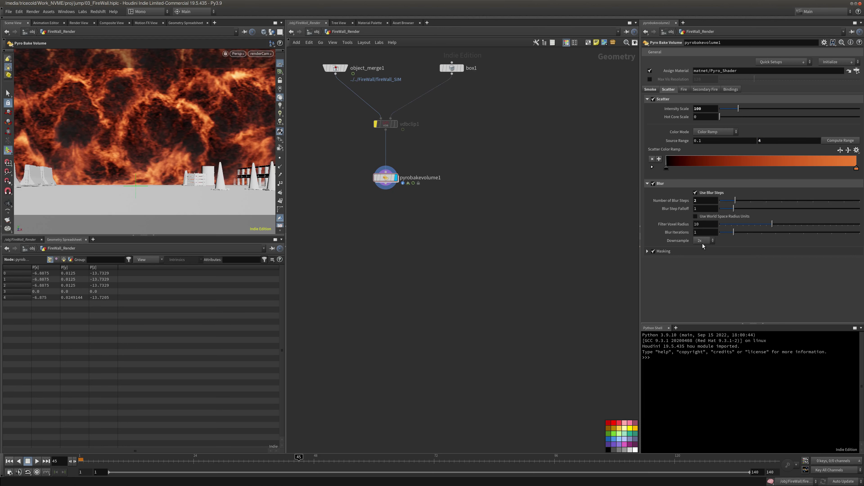
Set the scatter masking to a Mask Center of 0.25 and a Mask Width of 1, with Use Mask Ramp on.
{"action": "left_click", "coordinate": [645, 252]}
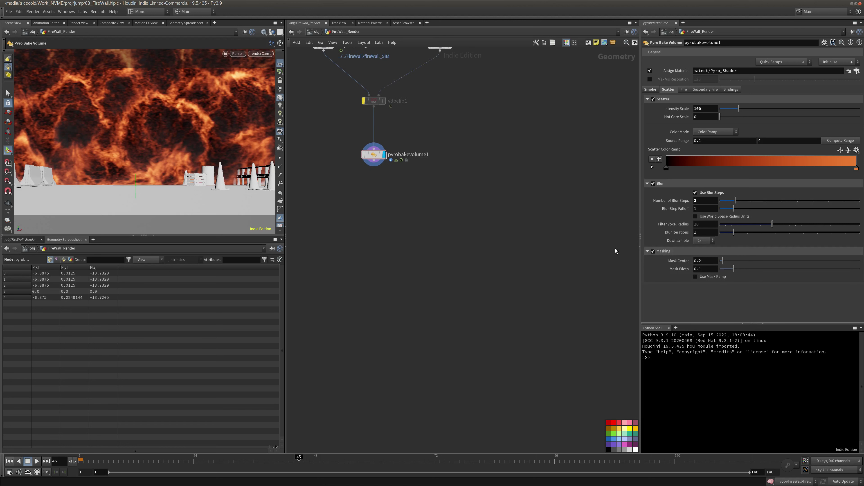
{"action": "left_click", "coordinate": [700, 261]}
{"action": "type", "text": "5"}
{"action": "key", "text": "Return"}
{"action": "middle_click_drag", "start_coordinate": [554, 264], "coordinate": [560, 259]}
{"action": "double_click", "coordinate": [699, 269]}
{"action": "type", "text": "1"}
{"action": "key", "text": "Return"}
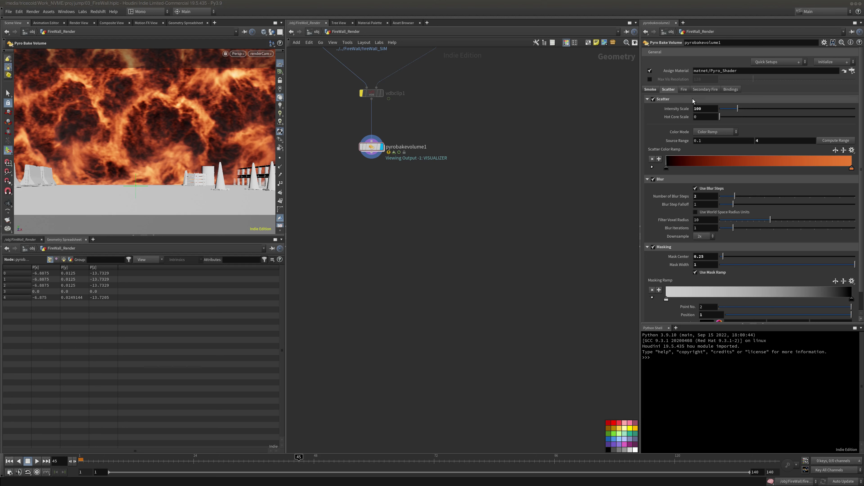
Enable Fire with an Intensity Scale of 100 and compute the source ranges for its intensity and color from the volume.
{"action": "left_click", "coordinate": [681, 91]}
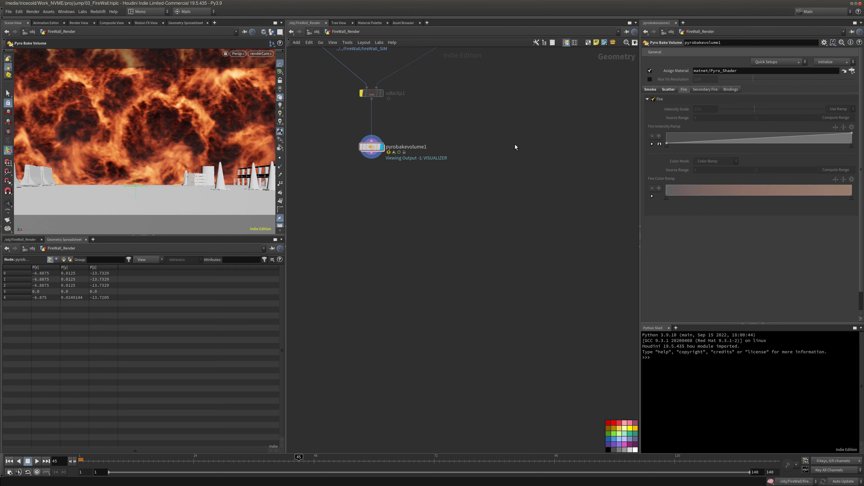
{"action": "middle_click_drag", "start_coordinate": [535, 134], "coordinate": [524, 146]}
{"action": "double_click", "coordinate": [710, 110]}
{"action": "type", "text": "100"}
{"action": "key", "text": "Return"}
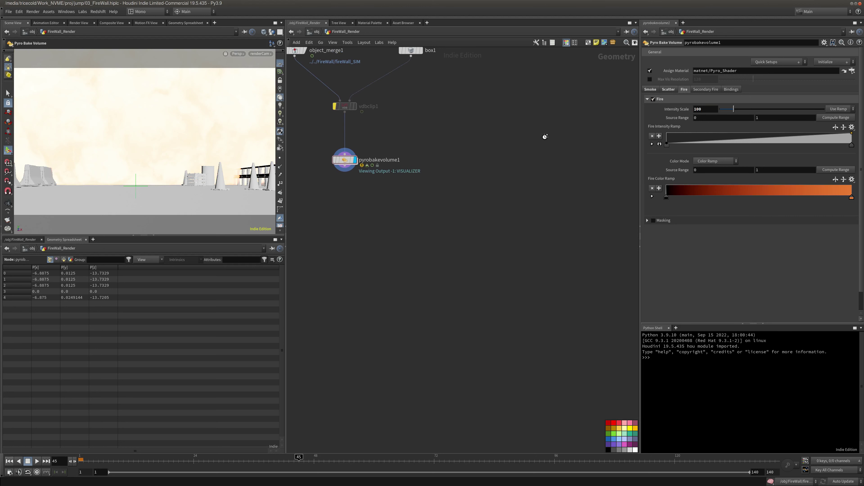
{"action": "middle_click_drag", "start_coordinate": [538, 138], "coordinate": [521, 147]}
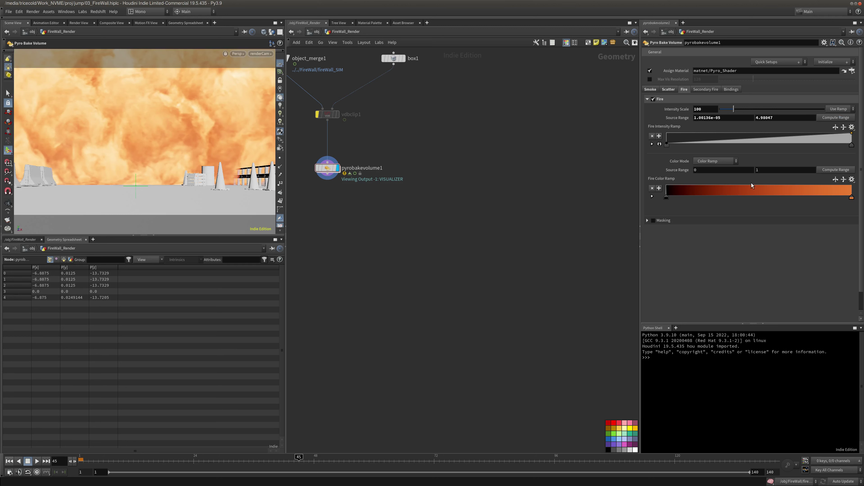
{"action": "left_click", "coordinate": [840, 170]}
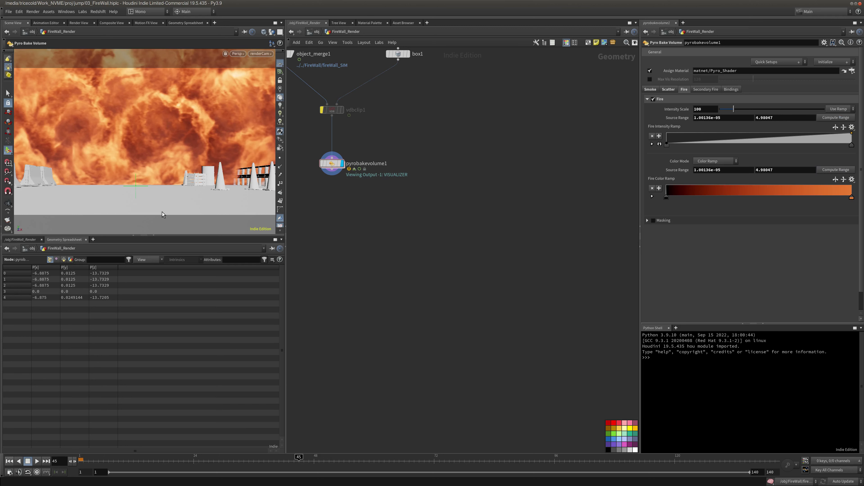
Enable masking for the fire with a Mask Center of 2 and turn on Use Mask Ramp.
{"action": "left_click", "coordinate": [653, 221]}
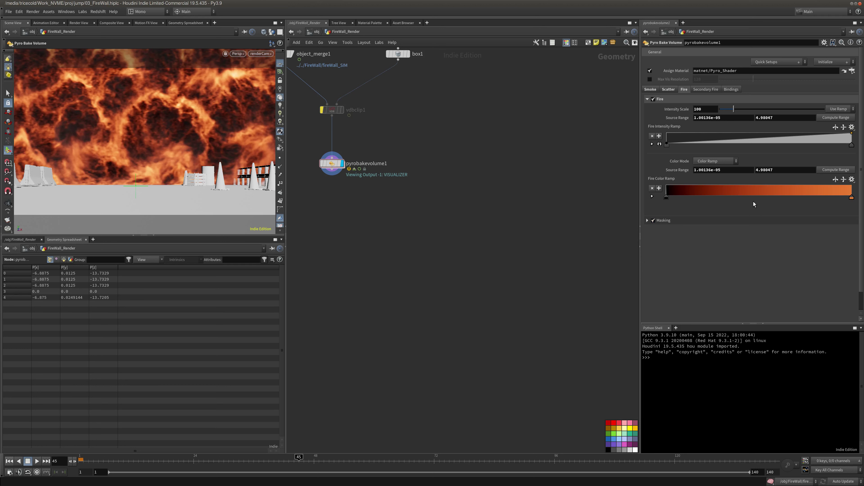
{"action": "left_click", "coordinate": [647, 220]}
{"action": "left_click_drag", "start_coordinate": [711, 233], "coordinate": [666, 233]}
{"action": "type", "text": "2"}
{"action": "key", "text": "Return"}
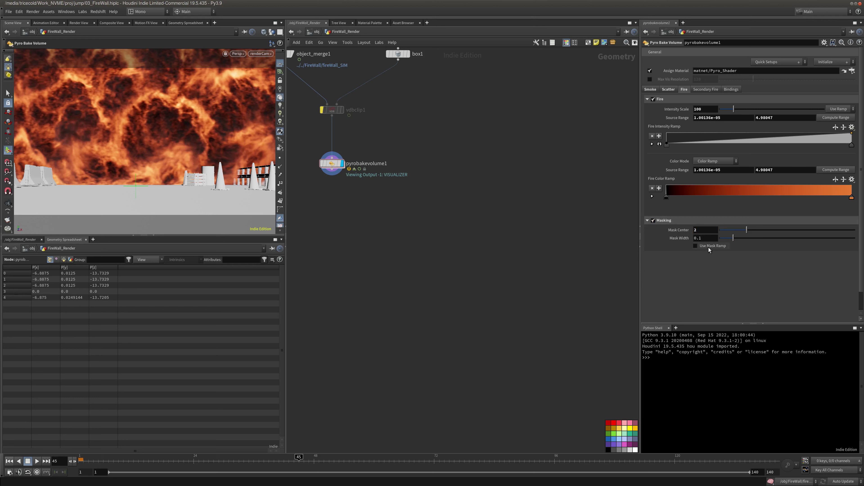
{"action": "left_click", "coordinate": [708, 248]}
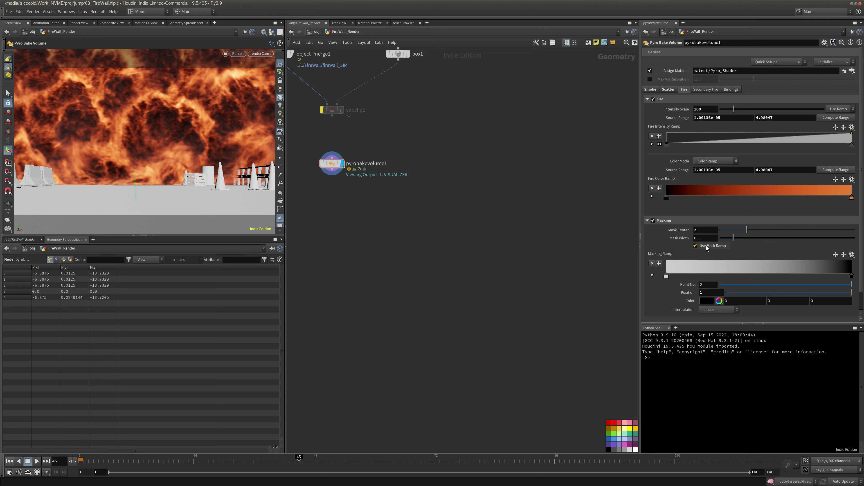
Compare the explosion with Fire off and on, and disable Scatter to isolate the fire.
{"action": "left_click", "coordinate": [653, 100]}
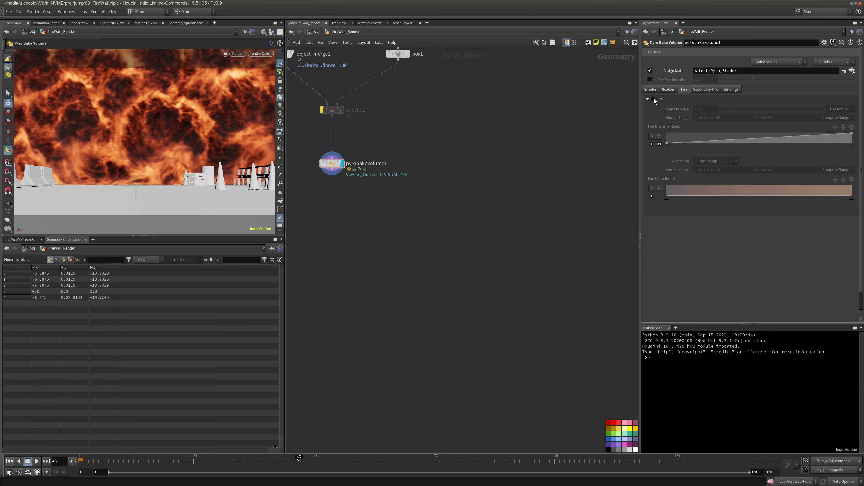
{"action": "left_click", "coordinate": [654, 99]}
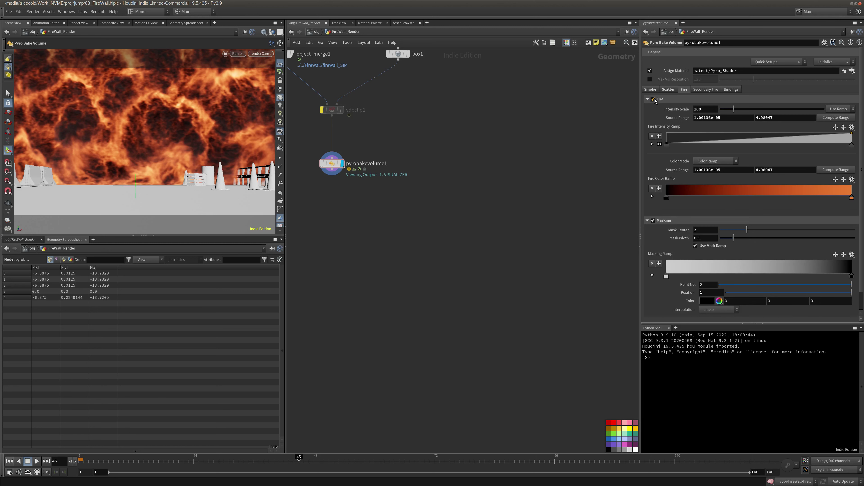
{"action": "left_click", "coordinate": [668, 90]}
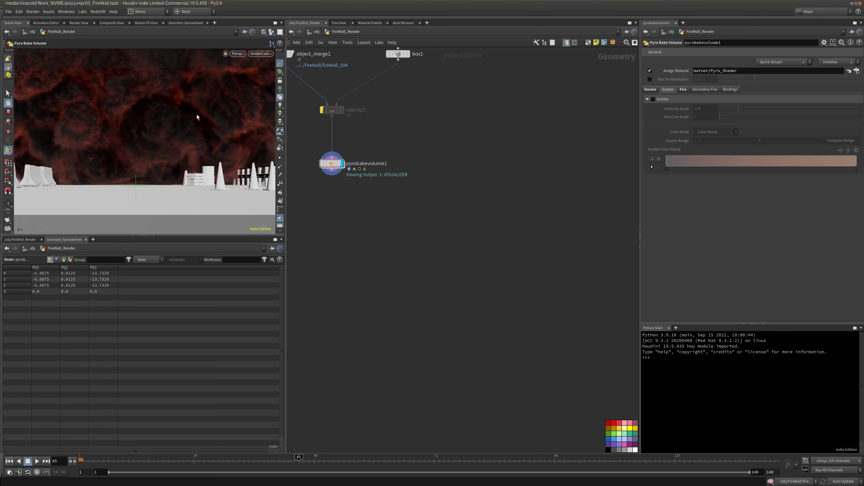
Reset the fire intensity source range to its defaults of 0 and 1, trying a maximum of 2 in between.
{"action": "left_click", "coordinate": [683, 90]}
{"action": "middle_click", "coordinate": [718, 118], "text": "ctrl"}
{"action": "double_click", "coordinate": [780, 118]}
{"action": "type", "text": "2"}
{"action": "key", "text": "Return"}
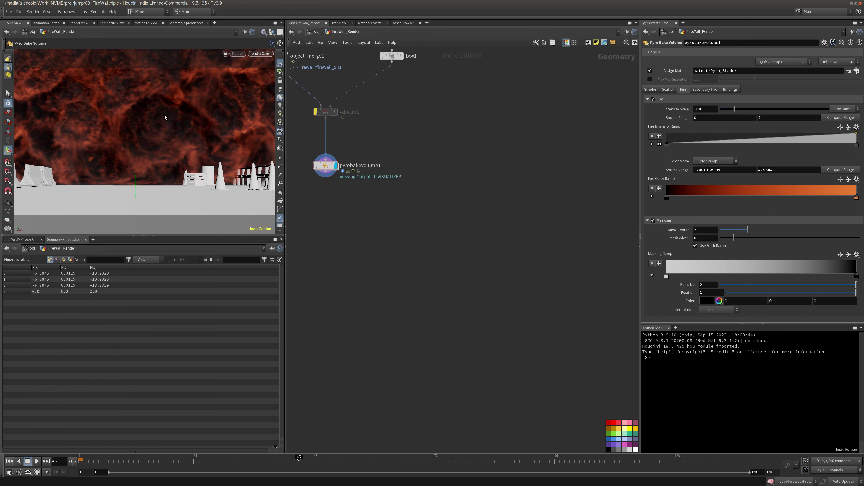
{"action": "middle_click", "coordinate": [765, 118], "text": "ctrl"}
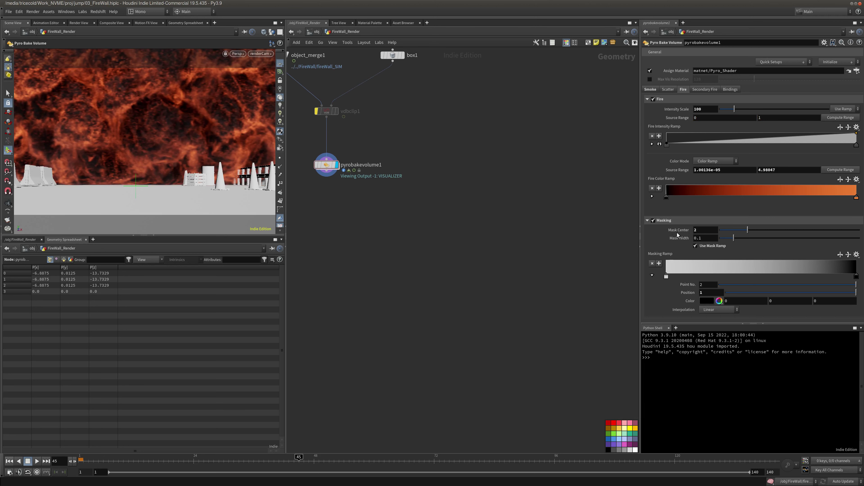
Turn off the fire masking and set the fire intensity source range maximum to 5.
{"action": "left_click", "coordinate": [654, 220]}
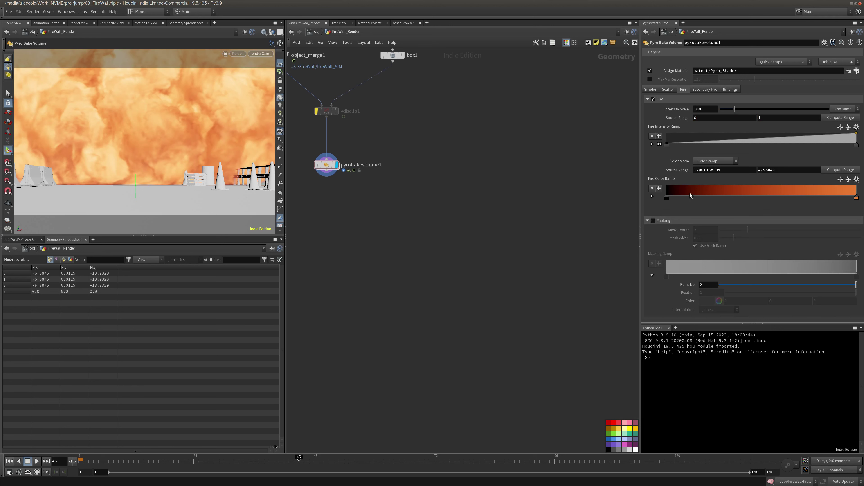
{"action": "type", "text": "5"}
{"action": "key", "text": "Return"}
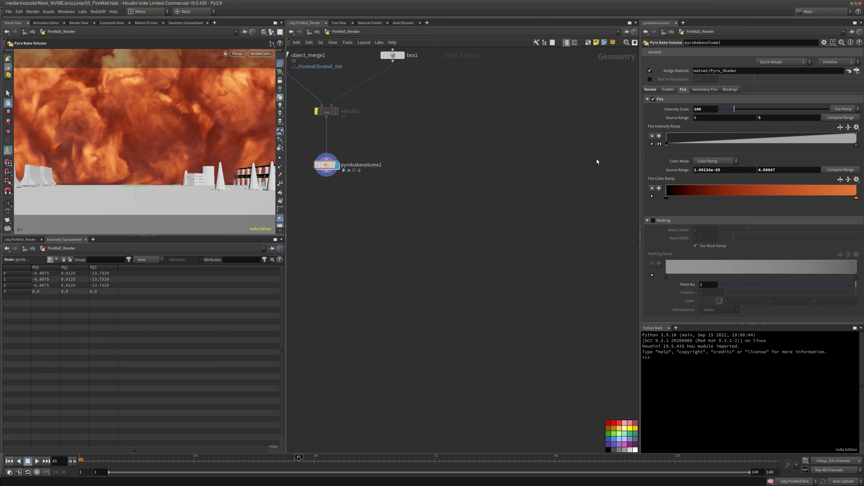
Turn the fire masking back on and try a Mask Center of 1.
{"action": "left_click", "coordinate": [653, 221]}
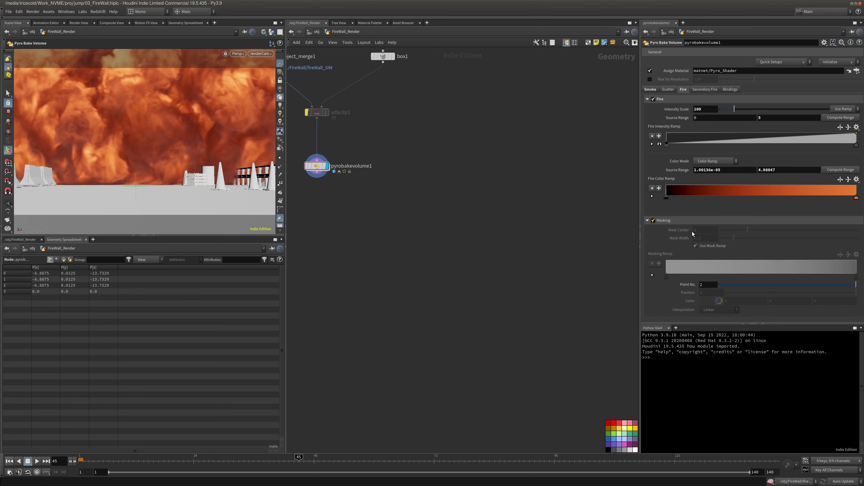
{"action": "key", "text": "BackSpace"}
{"action": "type", "text": "1"}
{"action": "key", "text": "Return"}
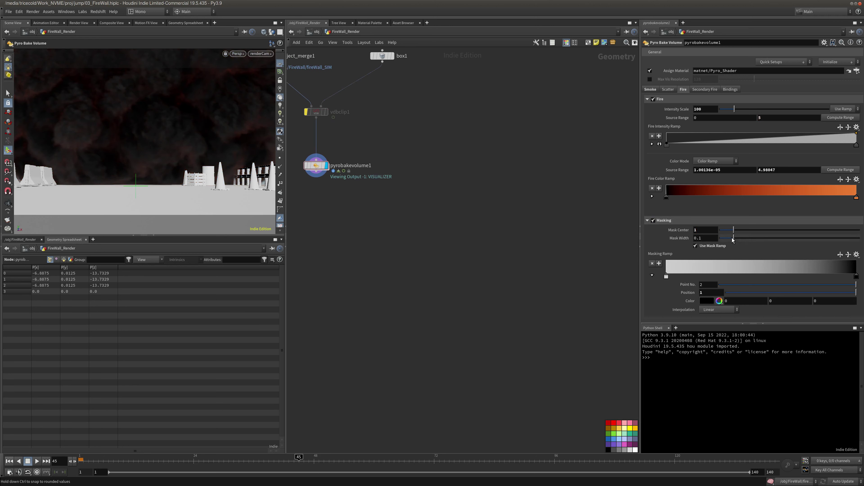
Revert the fire's Mask Center to its default of 0.2 and set the Mask Width to 1.
{"action": "right_click", "coordinate": [683, 231]}
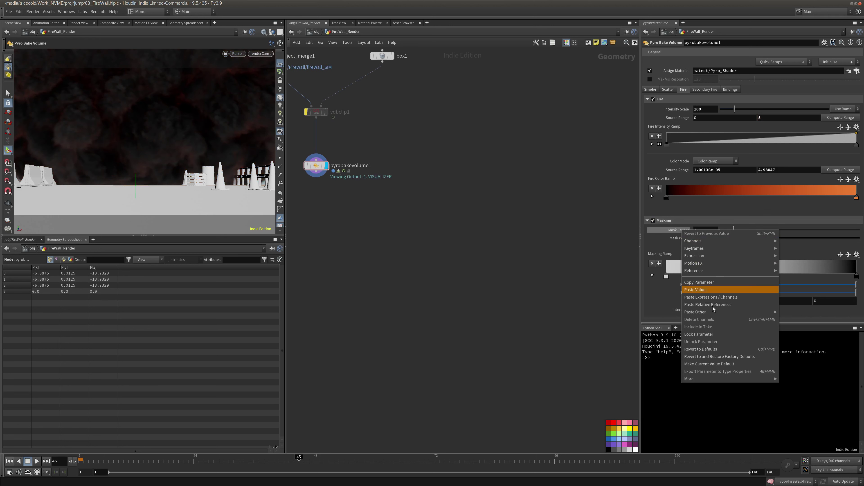
{"action": "left_click", "coordinate": [714, 348]}
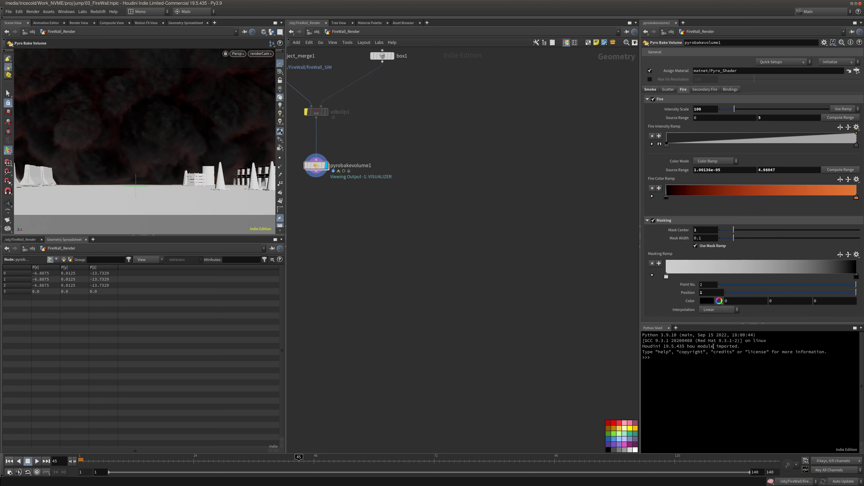
{"action": "right_click", "coordinate": [681, 239]}
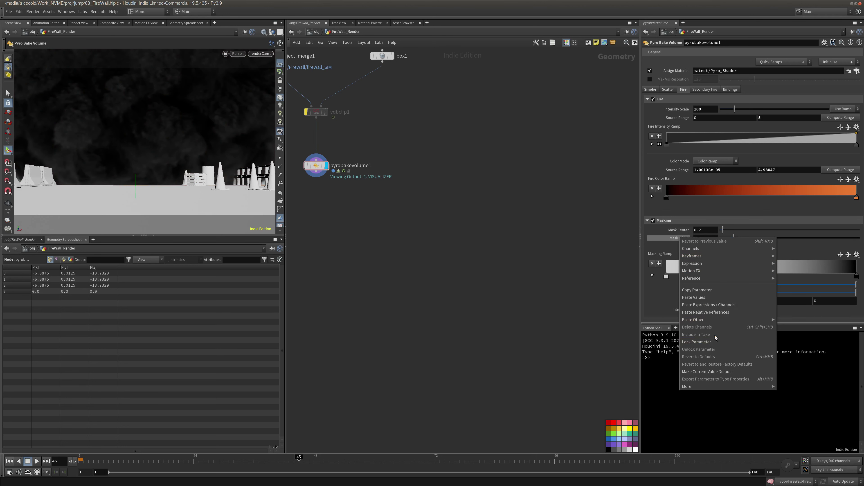
{"action": "left_click", "coordinate": [699, 355]}
{"action": "left_click_drag", "start_coordinate": [707, 237], "coordinate": [669, 235]}
{"action": "type", "text": "1"}
{"action": "key", "text": "Return"}
{"action": "mouse_move", "coordinate": [546, 234]}
{"action": "middle_mouse_down"}
{"action": "mouse_move", "coordinate": [538, 237]}
{"action": "mouse_move", "coordinate": [559, 235]}
{"action": "middle_mouse_up"}
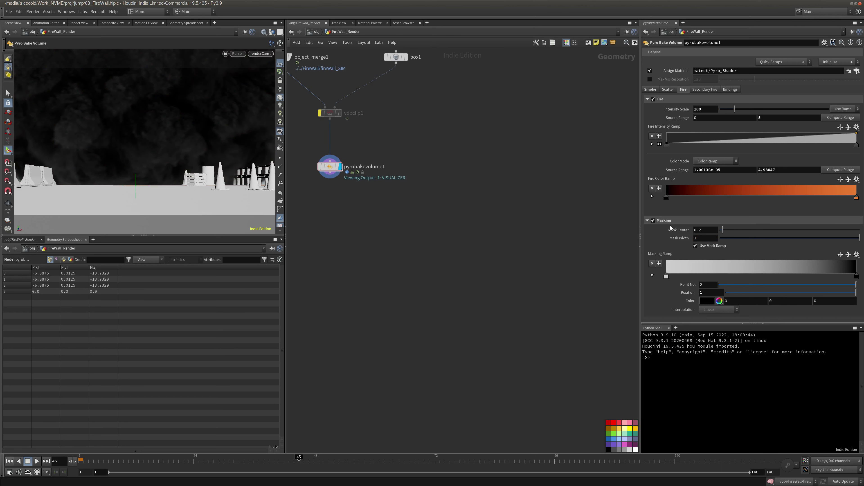
Set the fire's Mask Center to 2, comparing it with a value of 4.
{"action": "left_click_drag", "start_coordinate": [706, 231], "coordinate": [669, 232]}
{"action": "type", "text": "2"}
{"action": "key", "text": "Return"}
{"action": "middle_click_drag", "start_coordinate": [567, 235], "coordinate": [560, 237]}
{"action": "left_click_drag", "start_coordinate": [705, 231], "coordinate": [669, 230]}
{"action": "type", "text": "4"}
{"action": "key", "text": "Return"}
{"action": "middle_click_drag", "start_coordinate": [582, 234], "coordinate": [584, 233]}
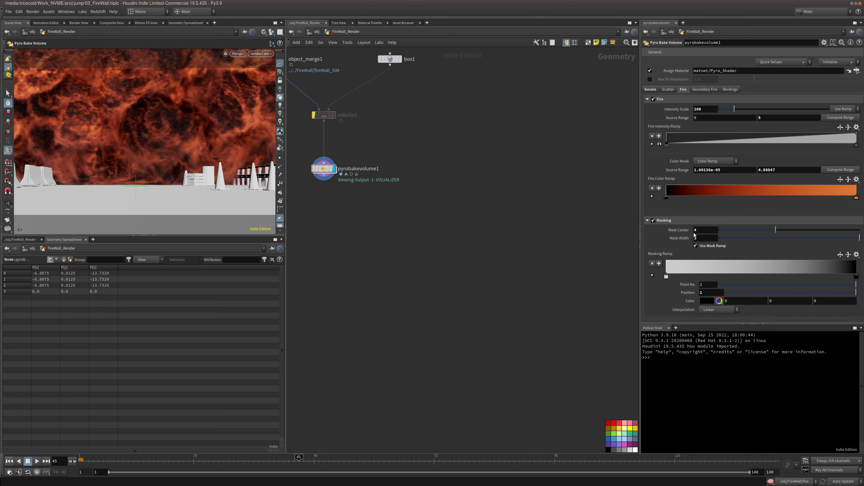
{"action": "left_click_drag", "start_coordinate": [697, 233], "coordinate": [573, 234]}
{"action": "type", "text": "2"}
{"action": "key", "text": "Return"}
{"action": "middle_click_drag", "start_coordinate": [579, 210], "coordinate": [574, 209]}
Re-enable Scatter on the Pyro Bake Volume alongside the fire.
{"action": "left_click", "coordinate": [669, 89]}
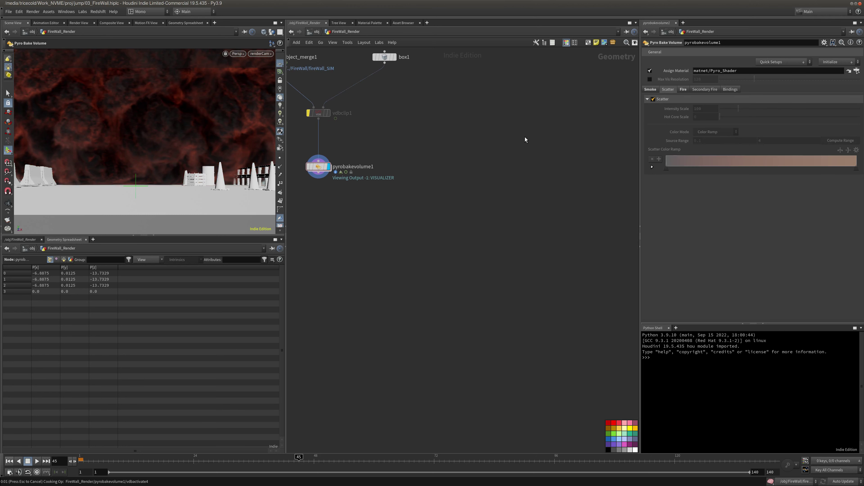
{"action": "middle_click_drag", "start_coordinate": [517, 138], "coordinate": [528, 141]}
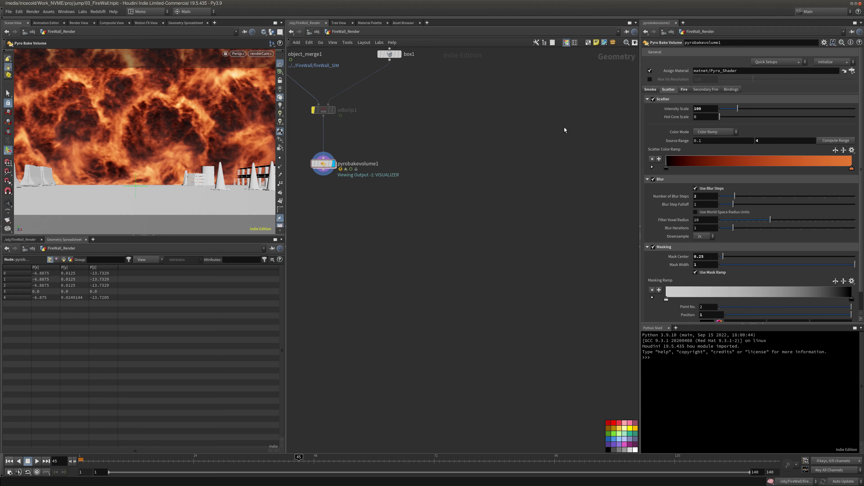
Add a Delete node below the Pyro Bake Volume and connected to it.
{"action": "middle_click_drag", "start_coordinate": [367, 205], "coordinate": [399, 239]}
{"action": "scroll", "coordinate": [397, 239], "scroll_direction": "up", "scroll_amount": 2}
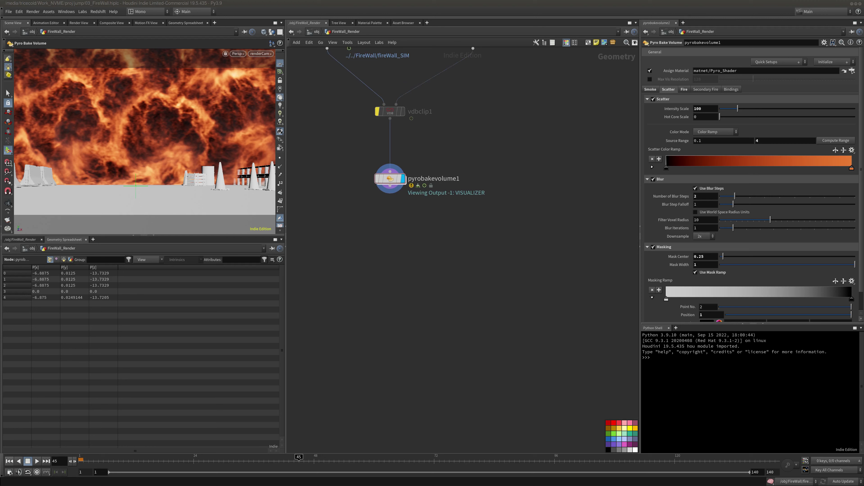
{"action": "middle_click_drag", "start_coordinate": [339, 230], "coordinate": [342, 241]}
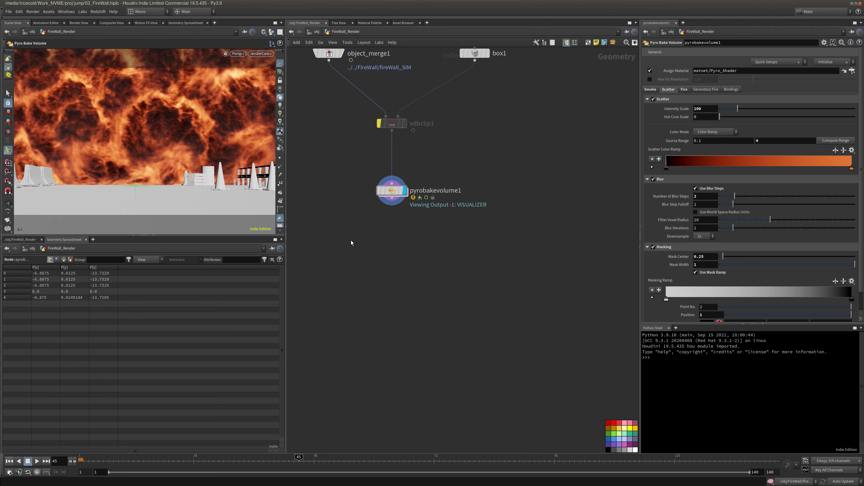
{"action": "key", "text": "Tab"}
{"action": "type", "text": "delete"}
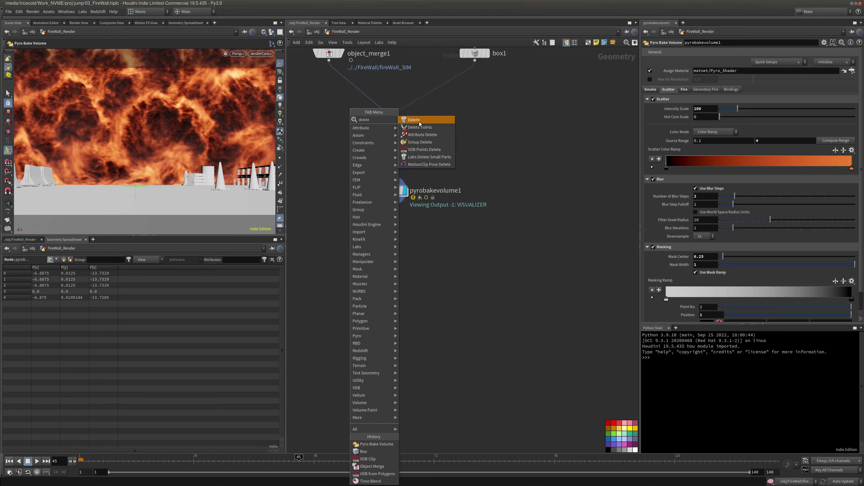
{"action": "left_click", "coordinate": [416, 121]}
{"action": "left_click", "coordinate": [391, 230]}
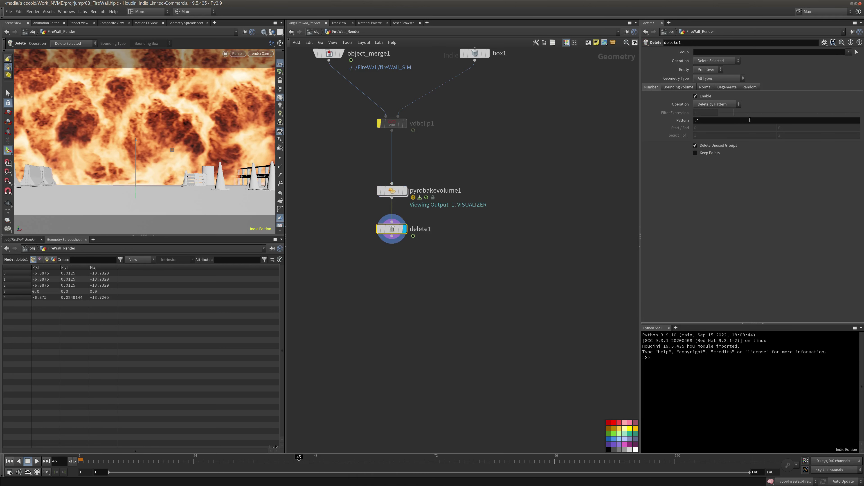
{"action": "left_click", "coordinate": [849, 51]}
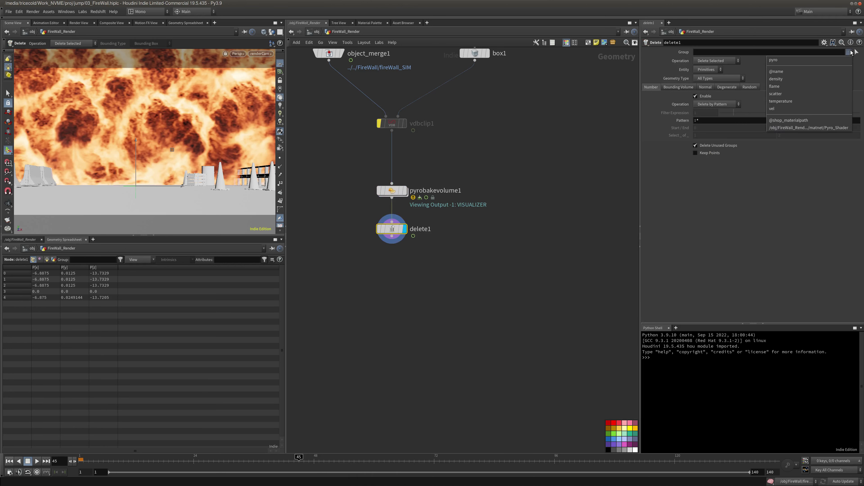
{"action": "left_click", "coordinate": [806, 93]}
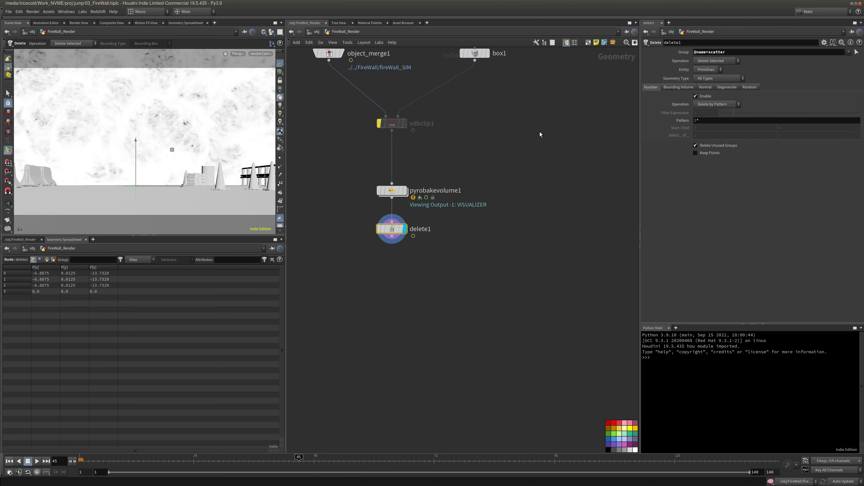
{"action": "left_click", "coordinate": [848, 51]}
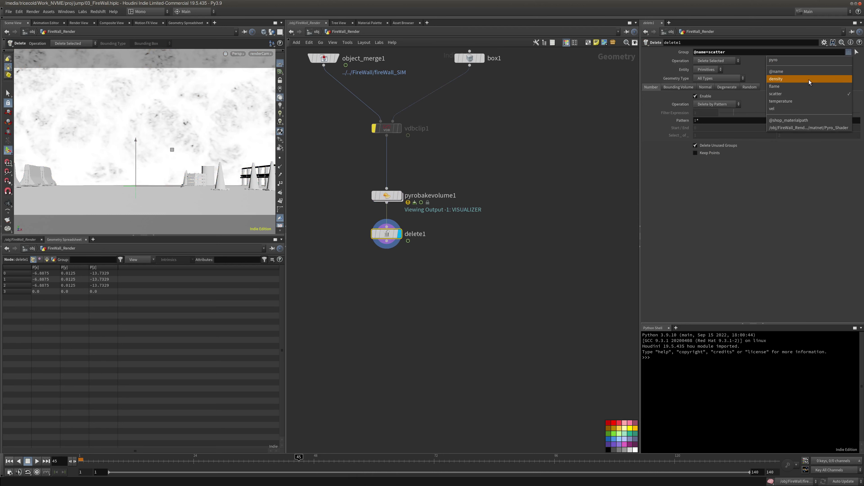
{"action": "left_click", "coordinate": [802, 86]}
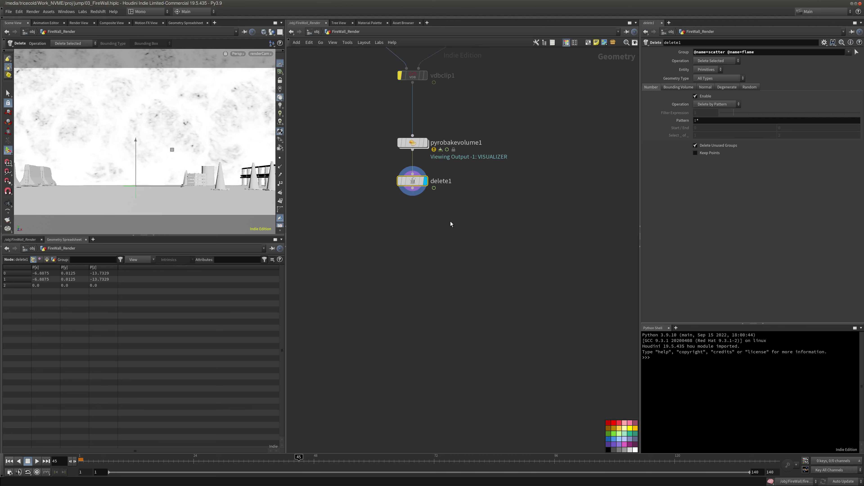
{"action": "middle_click_drag", "start_coordinate": [454, 216], "coordinate": [446, 223]}
{"action": "middle_click", "coordinate": [406, 192]}
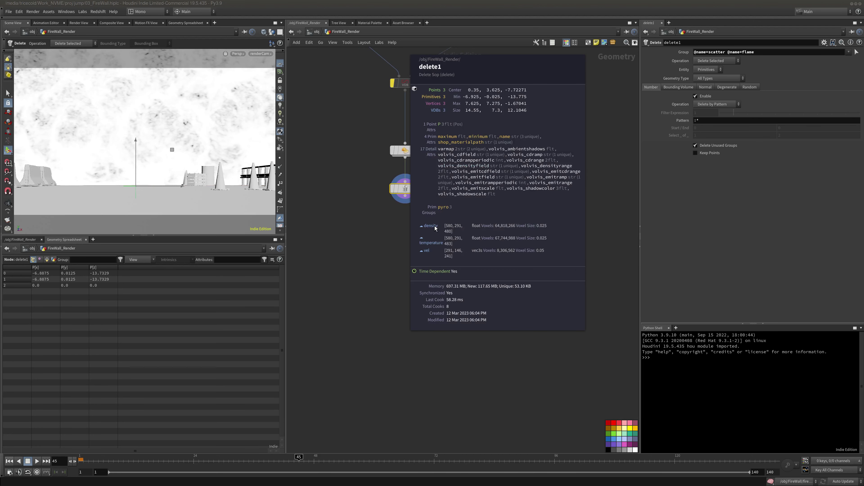
{"action": "middle_click_drag", "start_coordinate": [410, 218], "coordinate": [406, 239]}
{"action": "middle_click", "coordinate": [404, 197]}
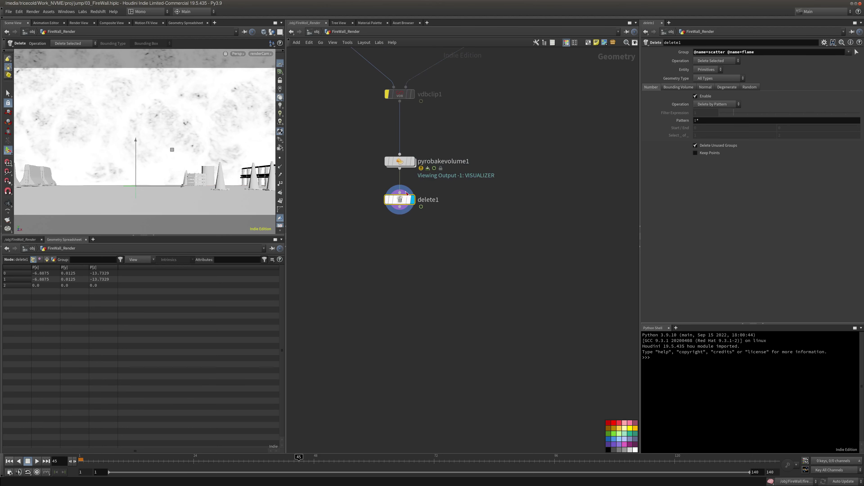
Enable Bake Emission Volume in the Pyro Bake Volume's bindings and display the Delete node, checking the volumes on both nodes.
{"action": "left_click", "coordinate": [412, 162]}
{"action": "left_click", "coordinate": [390, 162]}
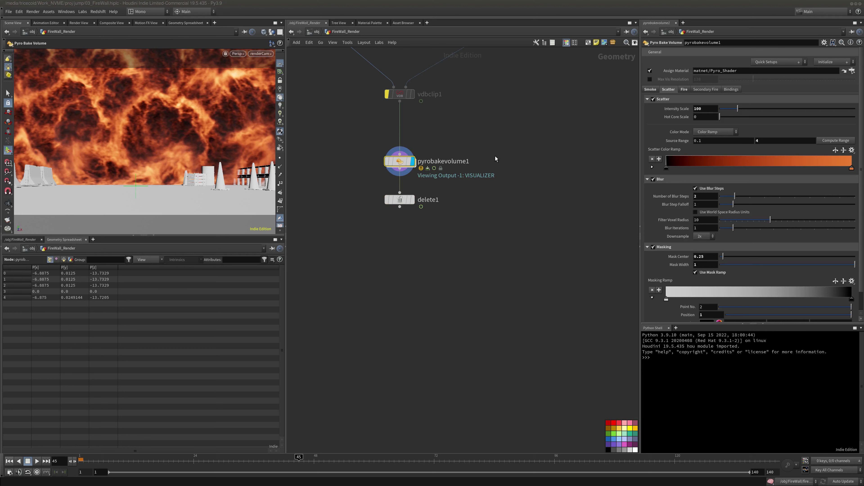
{"action": "left_click", "coordinate": [734, 89]}
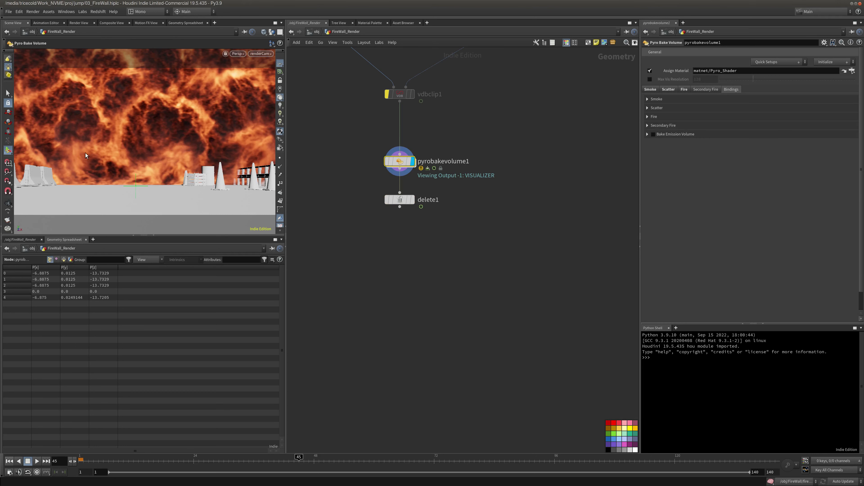
{"action": "left_click", "coordinate": [653, 134]}
{"action": "middle_click", "coordinate": [401, 162]}
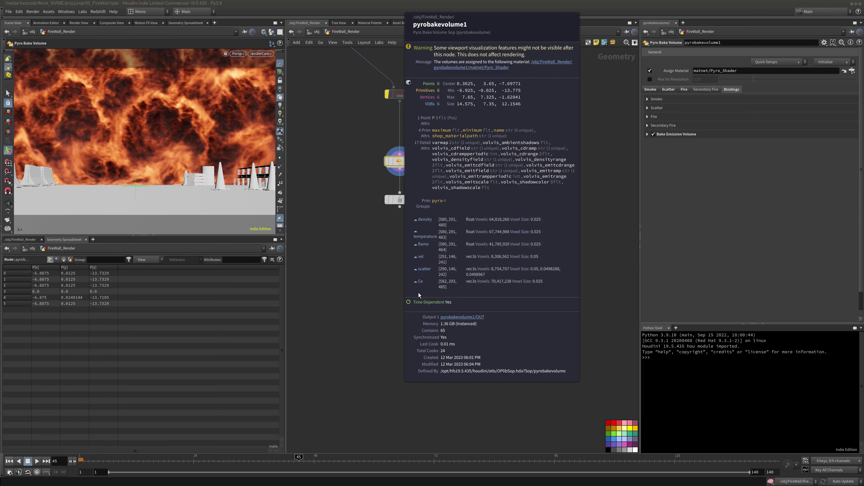
{"action": "left_click", "coordinate": [413, 199]}
{"action": "left_click", "coordinate": [400, 199]}
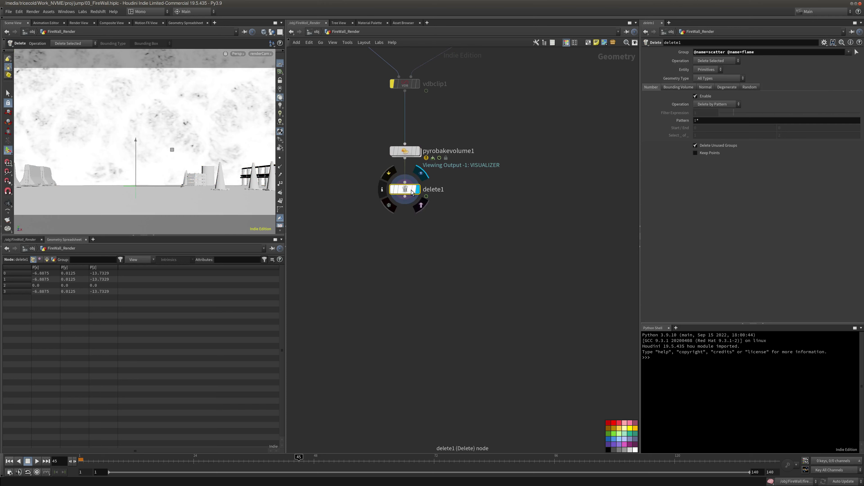
{"action": "middle_click", "coordinate": [413, 192]}
Add an Attribute Delete node below the Delete node, connected to it and displayed.
{"action": "key", "text": "Tab"}
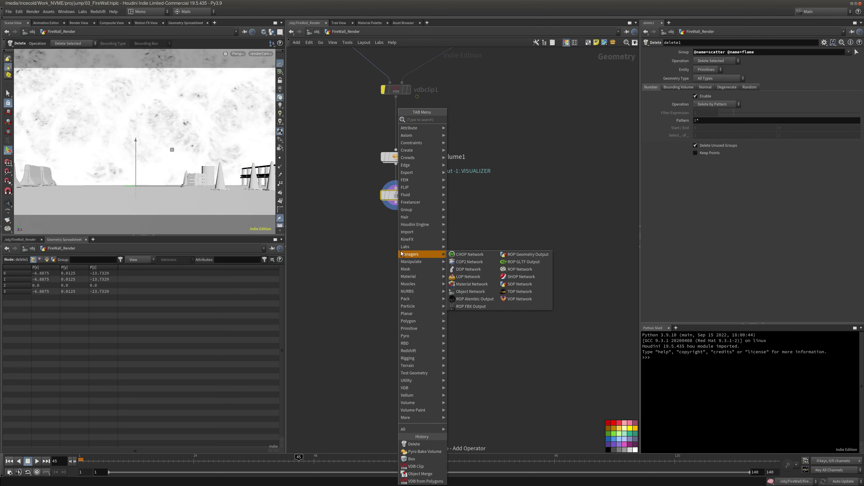
{"action": "type", "text": "attr del"}
{"action": "left_click", "coordinate": [481, 121]}
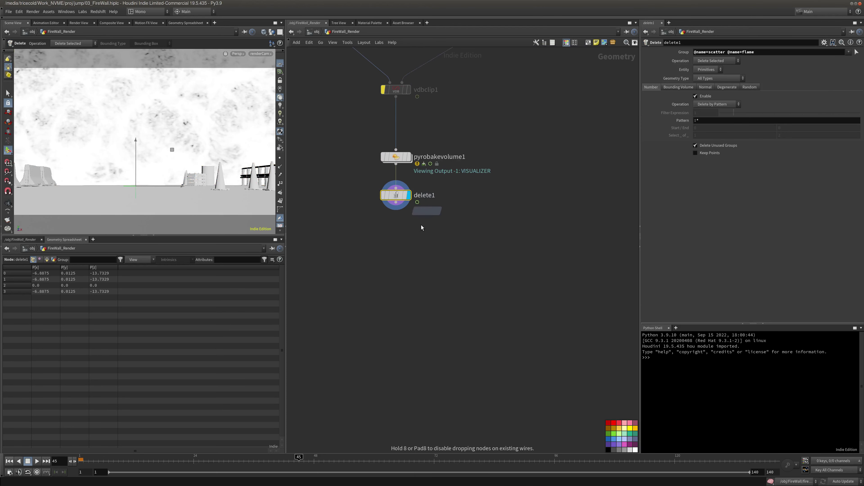
{"action": "left_click", "coordinate": [390, 230]}
{"action": "left_click_drag", "start_coordinate": [390, 231], "coordinate": [395, 202]}
{"action": "left_click", "coordinate": [410, 238]}
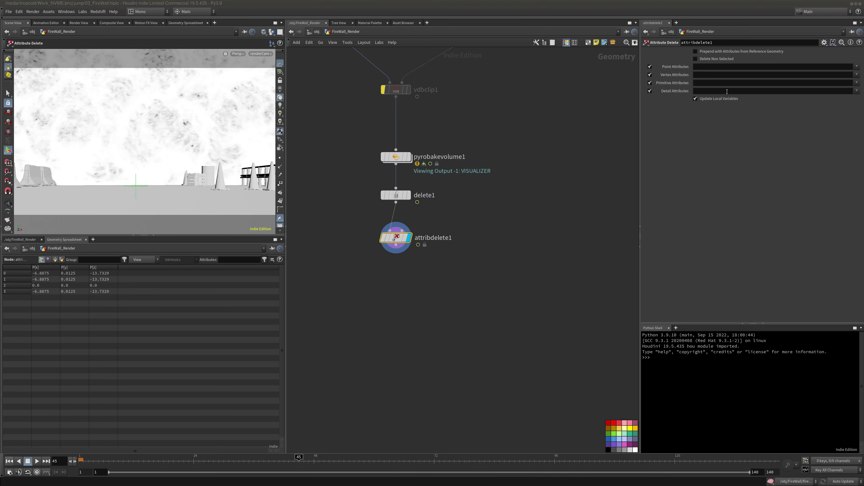
Set the Attribute Delete to remove the primitive attribute shop_materialpath and all detail attributes with *, and check the node info.
{"action": "left_click", "coordinate": [857, 83]}
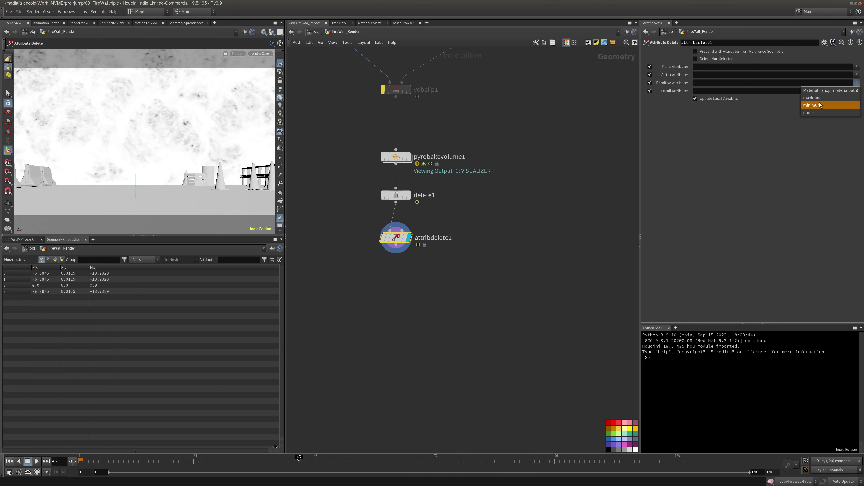
{"action": "left_click", "coordinate": [824, 92]}
{"action": "left_click", "coordinate": [857, 91]}
{"action": "left_click", "coordinate": [730, 91]}
{"action": "left_click", "coordinate": [540, 195]}
{"action": "middle_click_drag", "start_coordinate": [540, 196], "coordinate": [560, 181]}
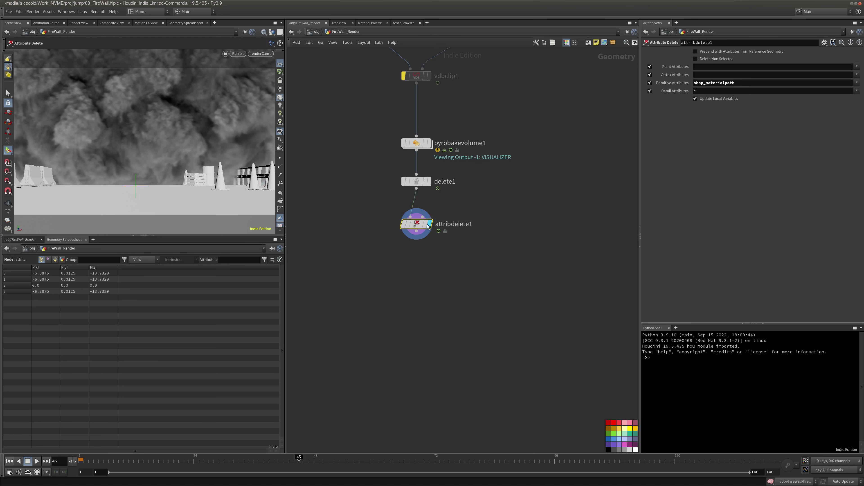
{"action": "middle_click", "coordinate": [456, 221]}
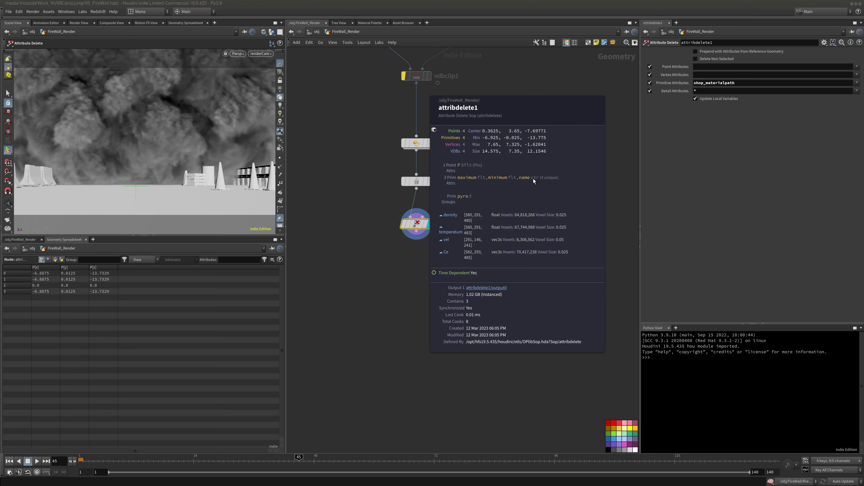
Try a new Retime node connected below the Attribute Delete node and remove it again.
{"action": "middle_click_drag", "start_coordinate": [521, 205], "coordinate": [509, 195]}
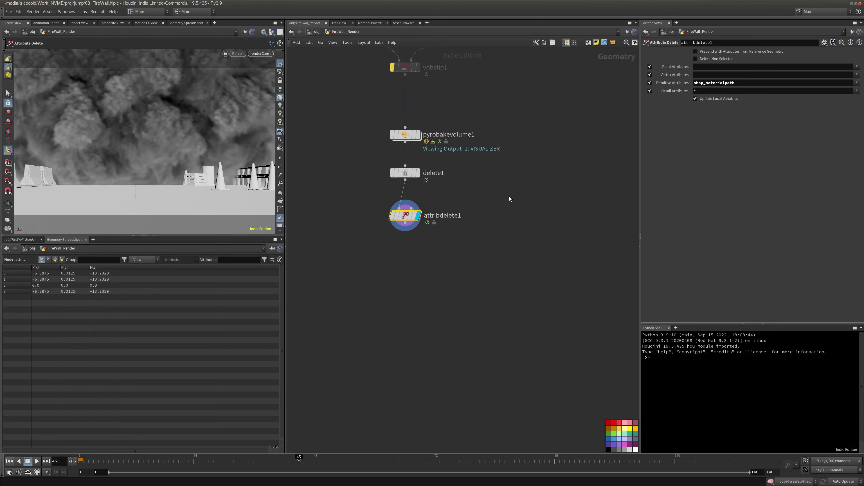
{"action": "key", "text": "Tab"}
{"action": "mouse_move", "coordinate": [544, 119]}
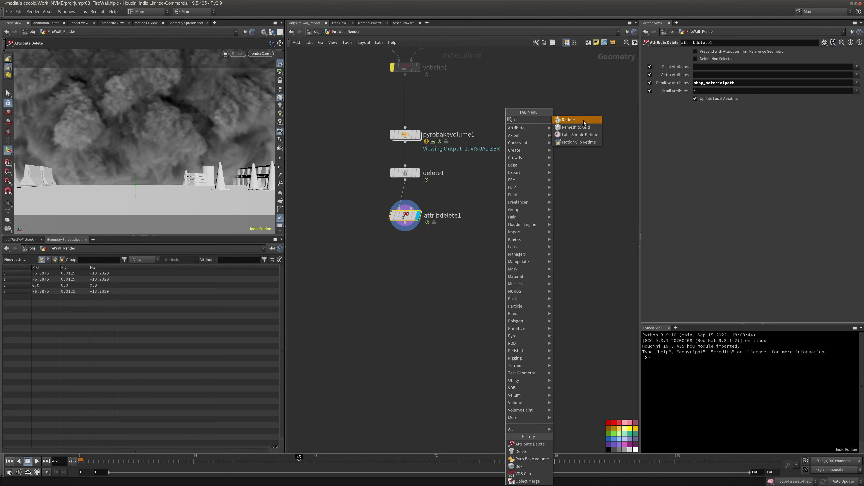
{"action": "left_click", "coordinate": [575, 120]}
{"action": "left_click", "coordinate": [399, 271]}
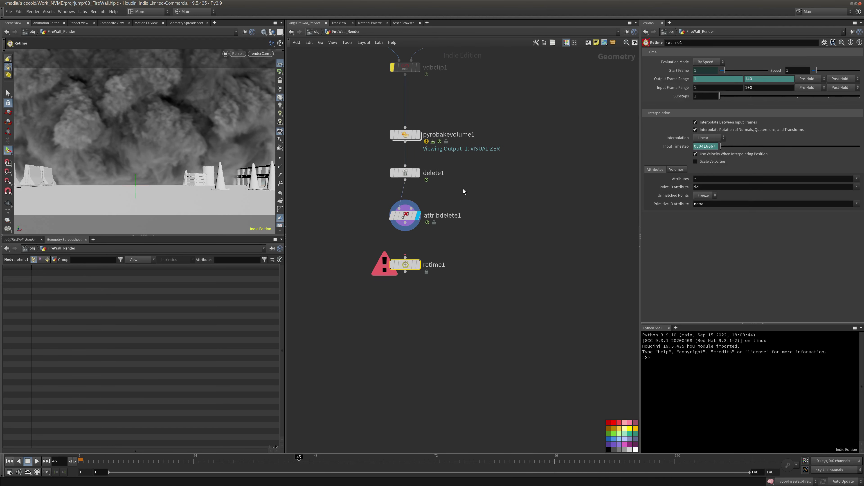
{"action": "left_click", "coordinate": [404, 257]}
{"action": "left_click", "coordinate": [405, 223]}
{"action": "left_click_drag", "start_coordinate": [464, 244], "coordinate": [357, 292]}
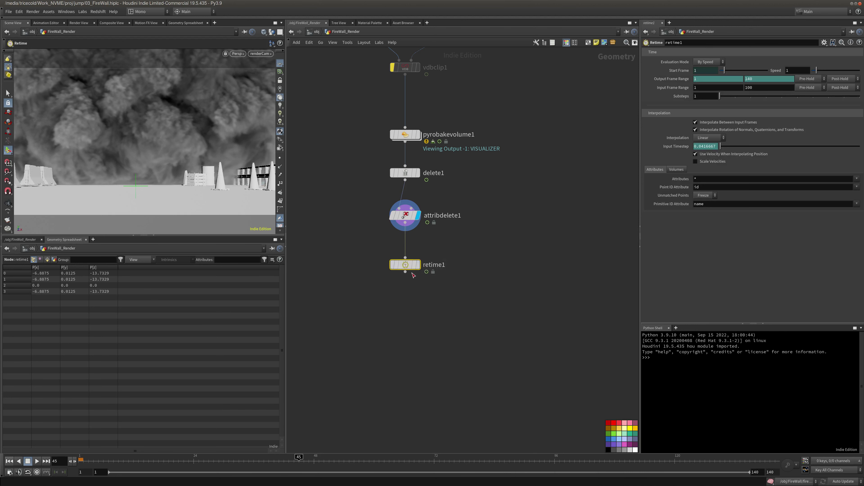
{"action": "left_click", "coordinate": [418, 267]}
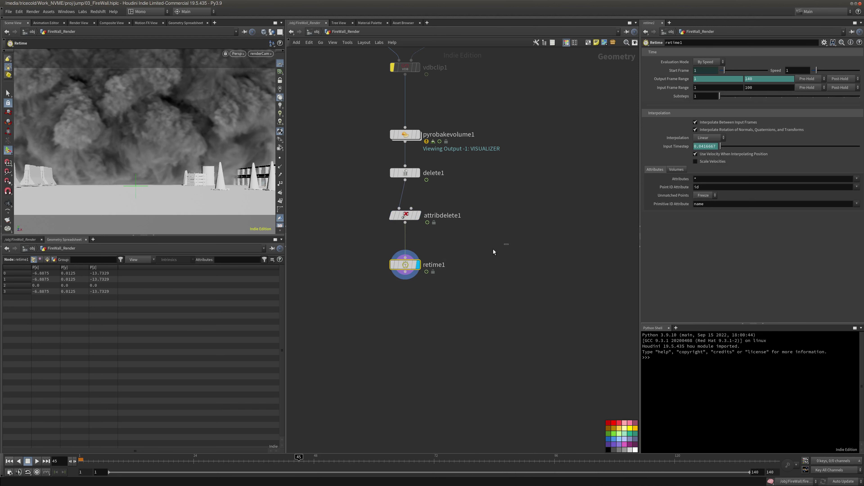
{"action": "key", "text": "Delete"}
Copy the existing Retime node from inside the carRetimed object.
{"action": "key", "text": "u"}
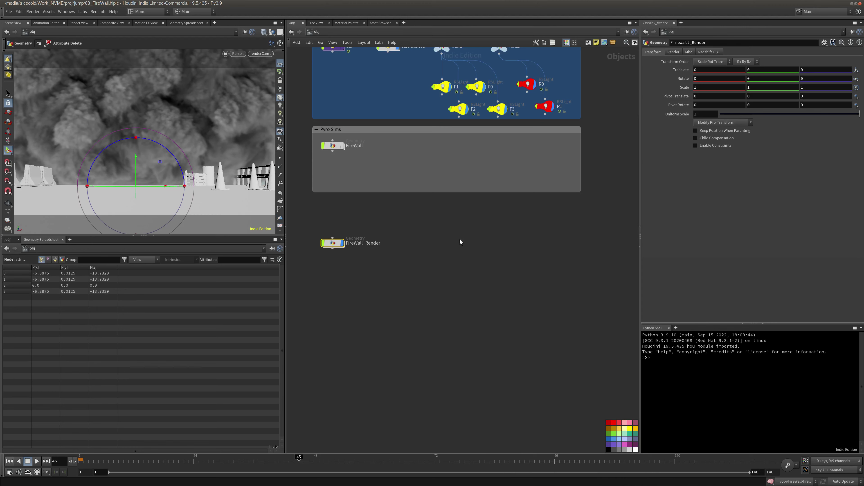
{"action": "middle_click_drag", "start_coordinate": [401, 169], "coordinate": [412, 249]}
{"action": "double_click", "coordinate": [401, 129]}
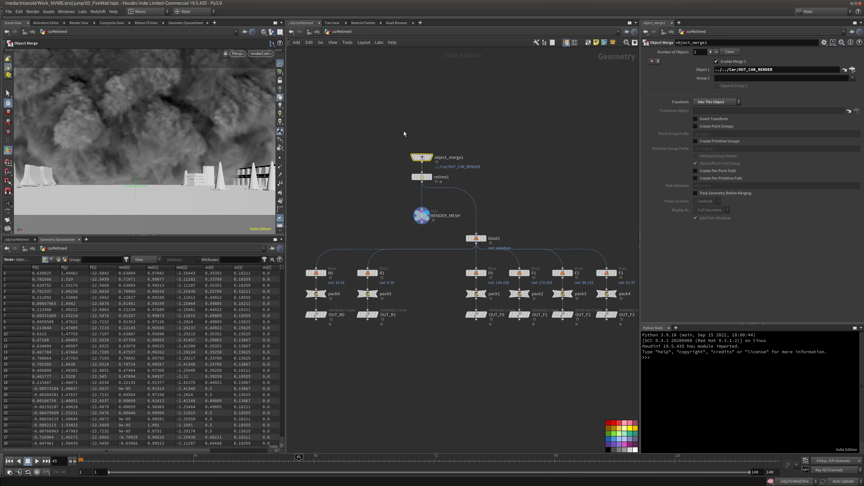
{"action": "left_click", "coordinate": [422, 178]}
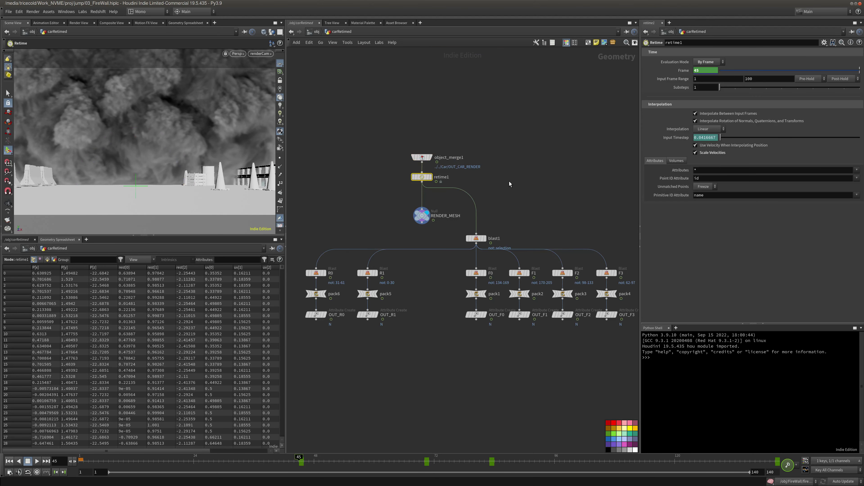
{"action": "key", "text": "ctrl+c"}
Paste the Retime node into FireWall_Render, connect it below the Attribute Delete node and display it.
{"action": "left_click", "coordinate": [315, 31]}
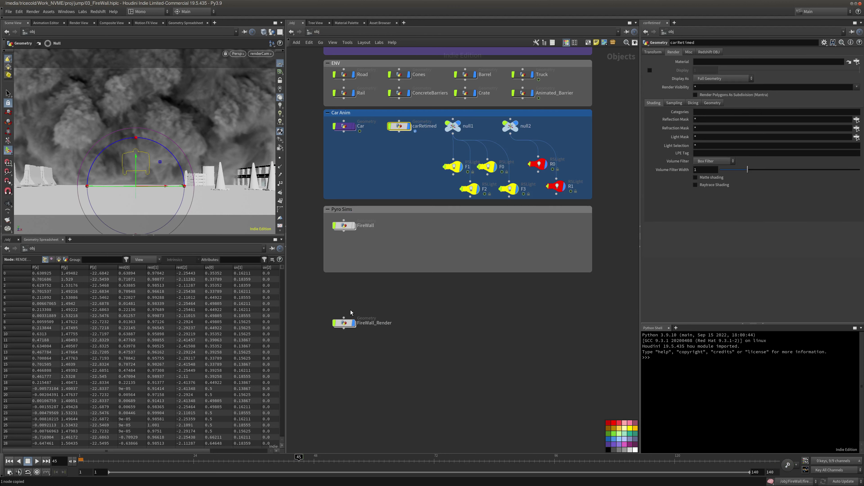
{"action": "double_click", "coordinate": [343, 322]}
{"action": "key", "text": "ctrl+v"}
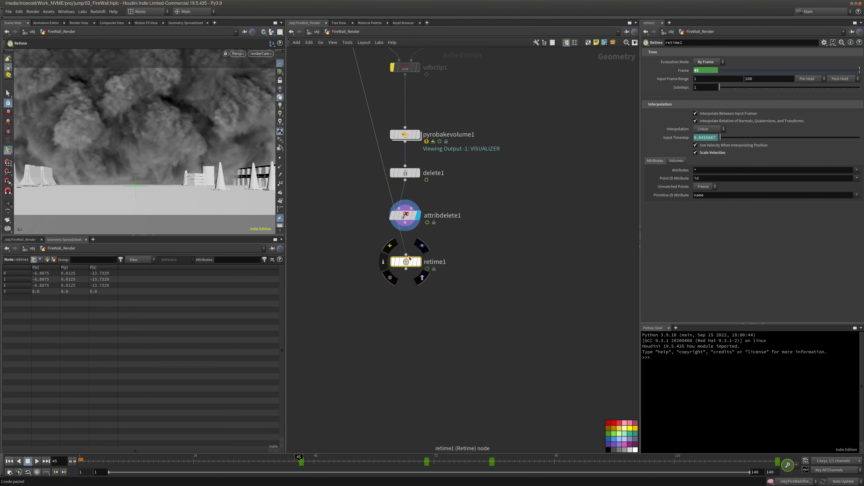
{"action": "left_click", "coordinate": [418, 262]}
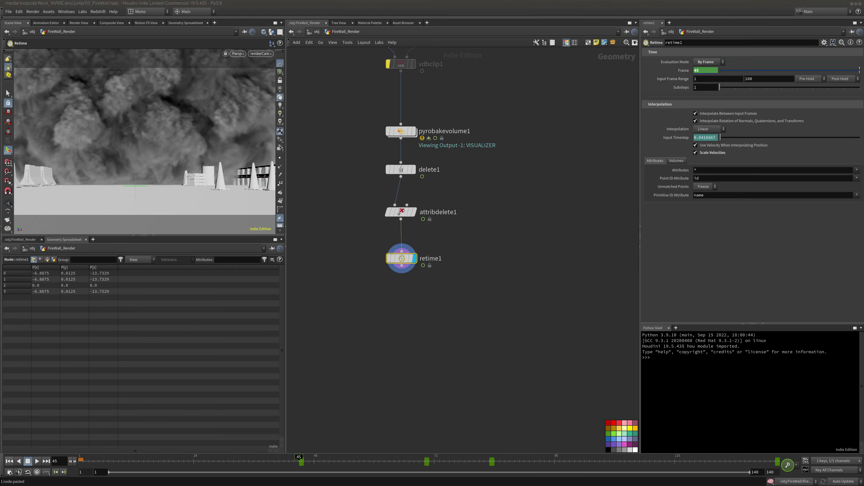
Set the Retime node's volume Blend Mode to Advected and lay out the network's nodes.
{"action": "left_click", "coordinate": [677, 162]}
{"action": "left_click", "coordinate": [714, 172]}
{"action": "left_click", "coordinate": [709, 198]}
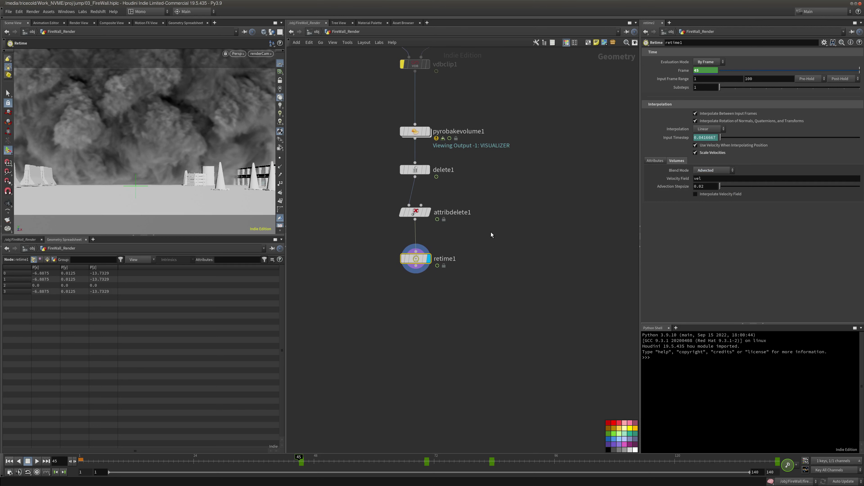
{"action": "key", "text": "l"}
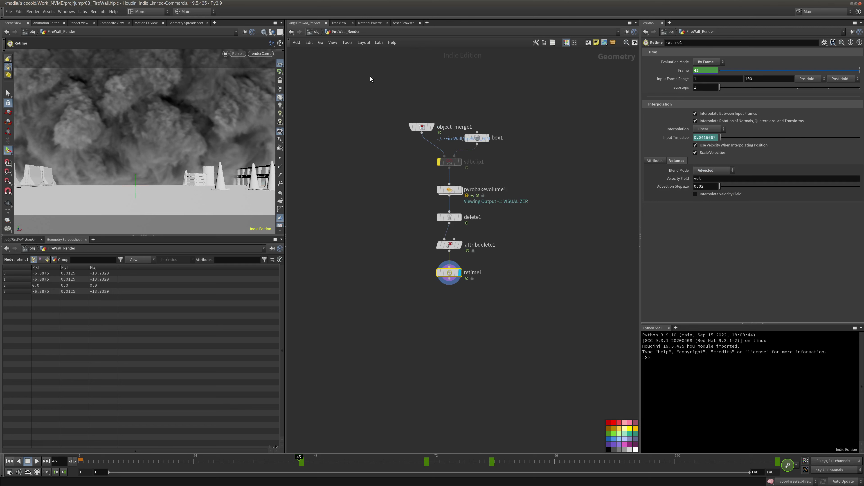
In the mat network, move the carmat2 material into the CAR box and extend the ENV box to align with it.
{"action": "key", "text": "u"}
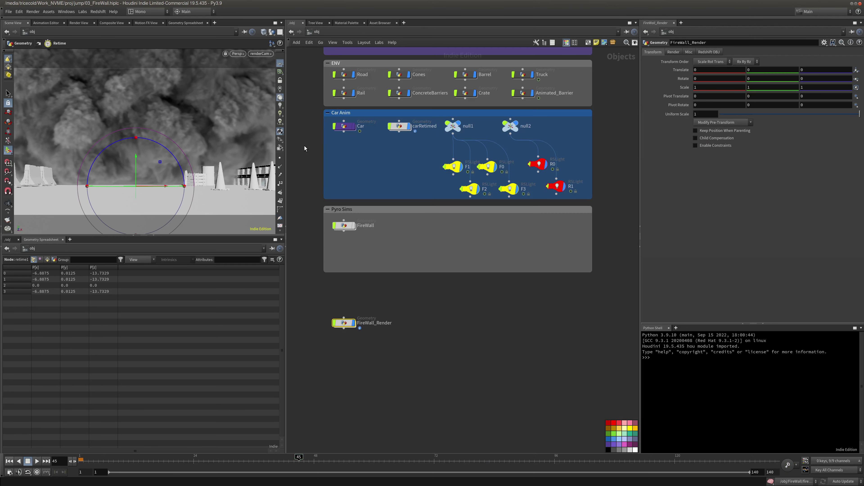
{"action": "left_click", "coordinate": [340, 32]}
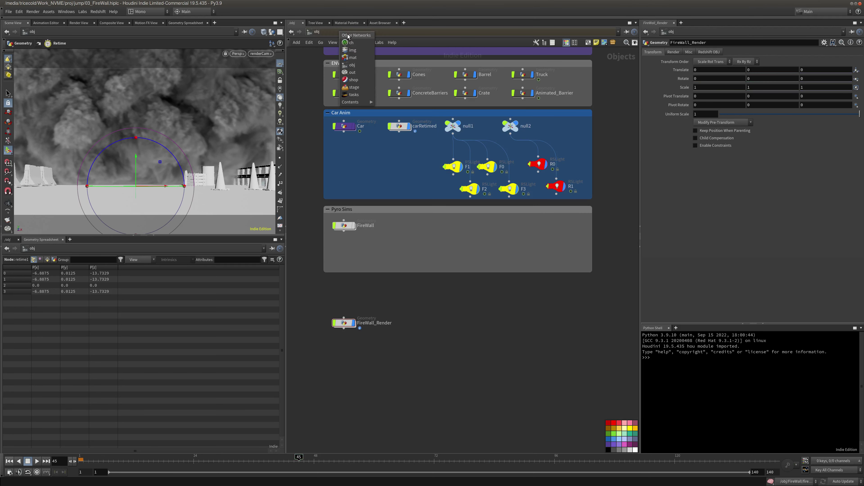
{"action": "left_click", "coordinate": [366, 71]}
{"action": "left_click", "coordinate": [354, 32]}
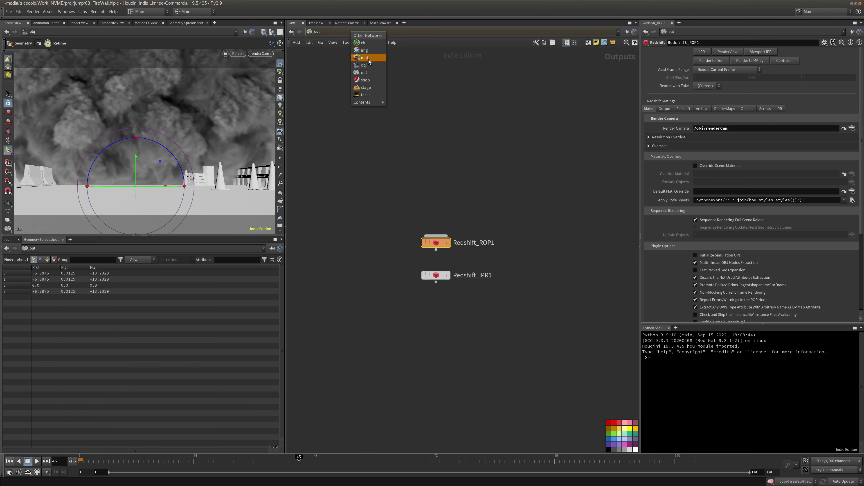
{"action": "left_click", "coordinate": [358, 59]}
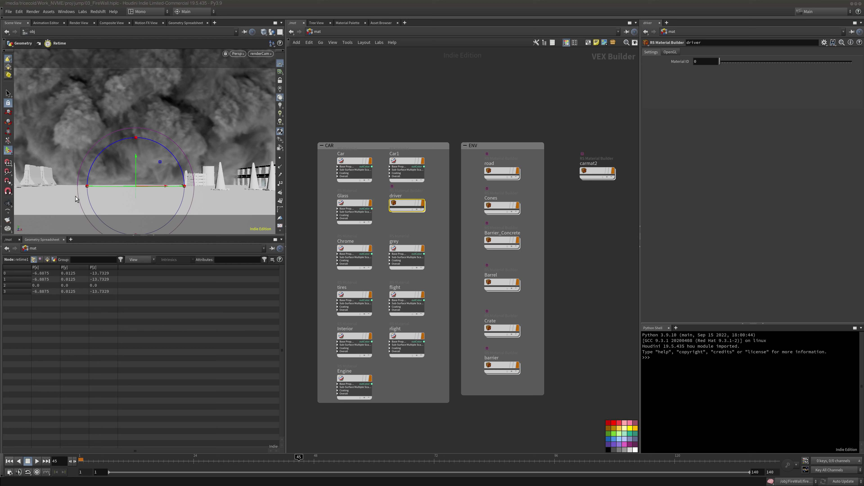
{"action": "scroll", "coordinate": [524, 184], "scroll_direction": "down", "scroll_amount": 2}
{"action": "scroll", "coordinate": [523, 185], "scroll_direction": "down", "scroll_amount": 1}
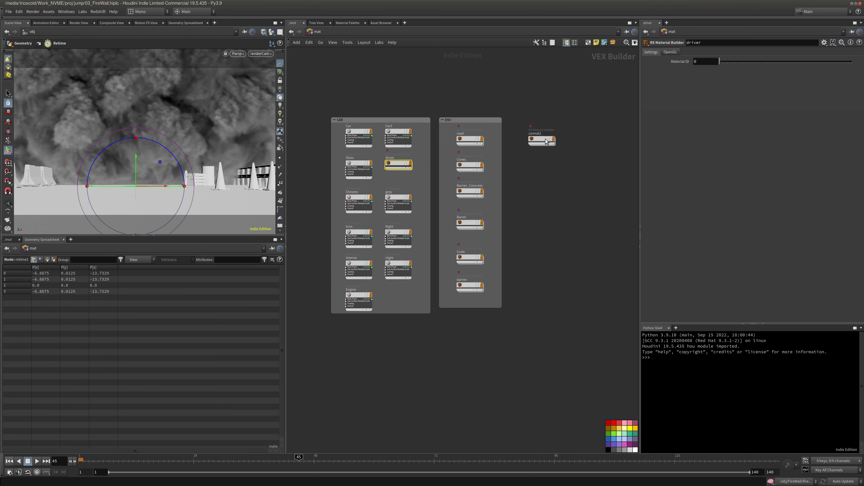
{"action": "left_click_drag", "start_coordinate": [530, 140], "coordinate": [399, 297]}
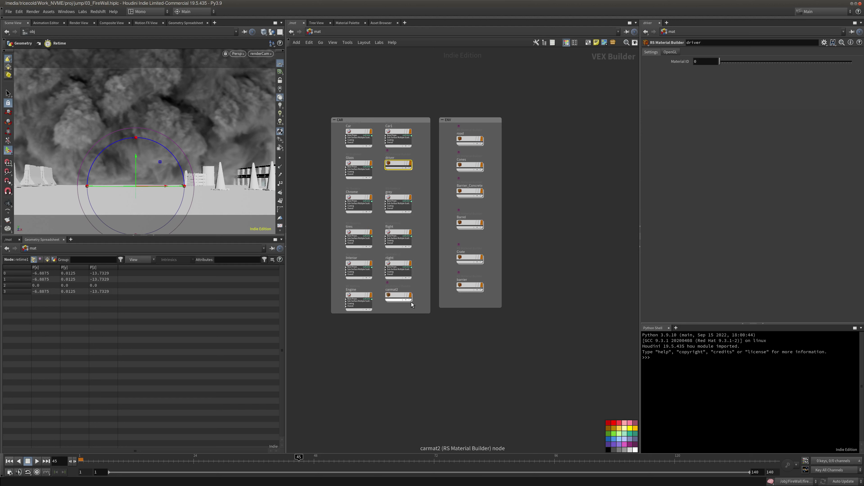
{"action": "middle_click_drag", "start_coordinate": [466, 283], "coordinate": [450, 301]}
{"action": "left_click_drag", "start_coordinate": [441, 326], "coordinate": [441, 331]}
Duplicate the road material beside the ENV box and open the copy's name for editing.
{"action": "middle_click_drag", "start_coordinate": [559, 142], "coordinate": [530, 160]}
{"action": "left_click", "coordinate": [438, 176]}
{"action": "key", "text": "ctrl+c"}
{"action": "key", "text": "ctrl+v"}
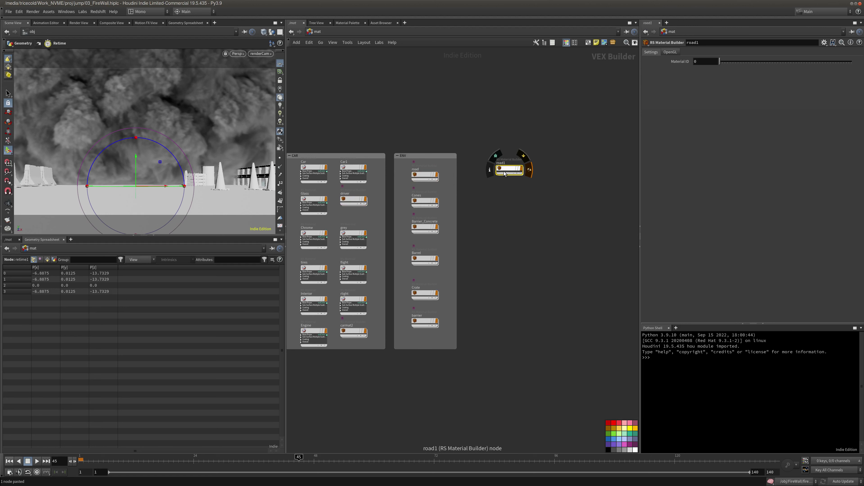
{"action": "double_click", "coordinate": [496, 168]}
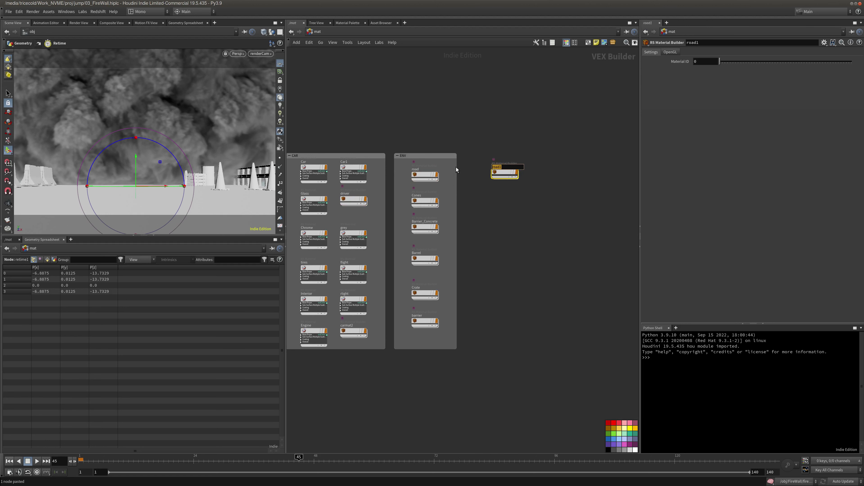
Rename the pasted copy of the road material builder as fireWall.
{"action": "type", "text": "Explosion"}
{"action": "key", "text": "Return"}
{"action": "double_click", "coordinate": [509, 166]}
{"action": "type", "text": "fireWall"}
{"action": "key", "text": "Return"}
Inside the fireWall material, delete every copied node except the redshift_material1 output.
{"action": "double_click", "coordinate": [512, 172]}
{"action": "left_click_drag", "start_coordinate": [368, 104], "coordinate": [525, 332]}
{"action": "key", "text": "Delete"}
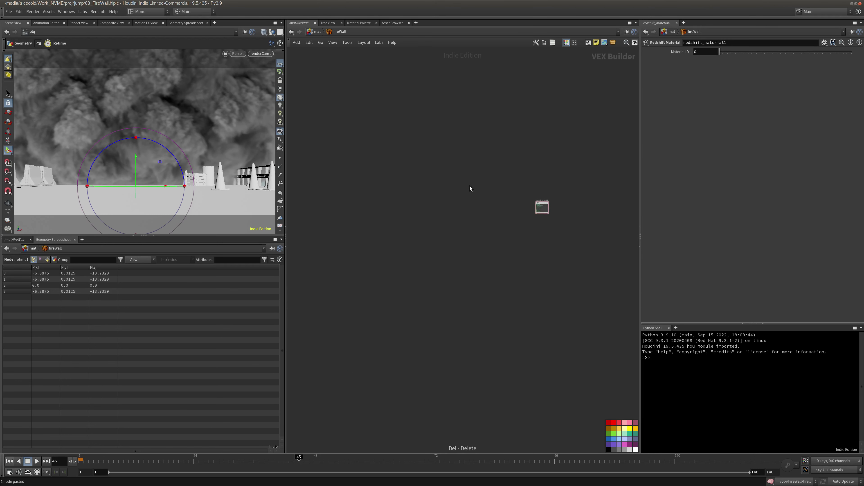
Add an RS Volume node and connect it to the Volume input of redshift_material1.
{"action": "middle_click_drag", "start_coordinate": [495, 192], "coordinate": [364, 190]}
{"action": "scroll", "coordinate": [448, 208], "scroll_direction": "up", "scroll_amount": 5}
{"action": "key", "text": "Tab"}
{"action": "type", "text": "volum"}
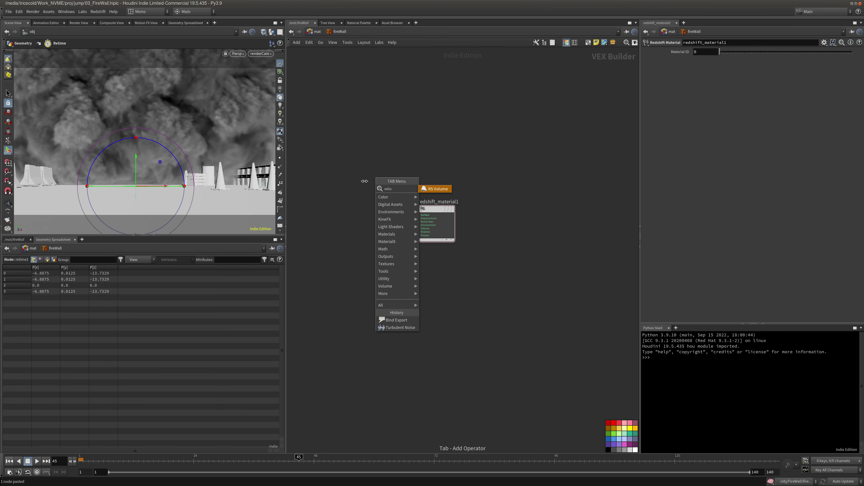
{"action": "left_click", "coordinate": [435, 190]}
{"action": "left_click", "coordinate": [352, 213]}
{"action": "left_click", "coordinate": [370, 215]}
{"action": "left_click", "coordinate": [419, 229]}
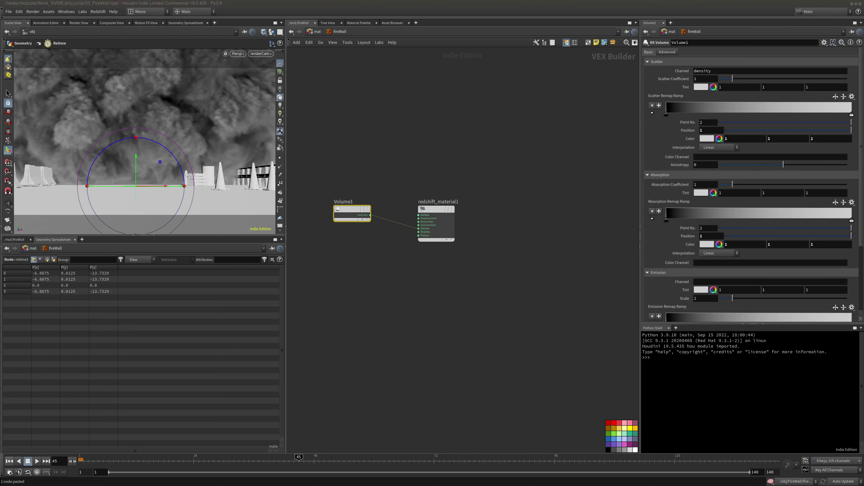
{"action": "left_click", "coordinate": [667, 52]}
In the out network, duplicate Redshift_ROP1 below the IPR node and name the copy fireWall.
{"action": "key", "text": "u"}
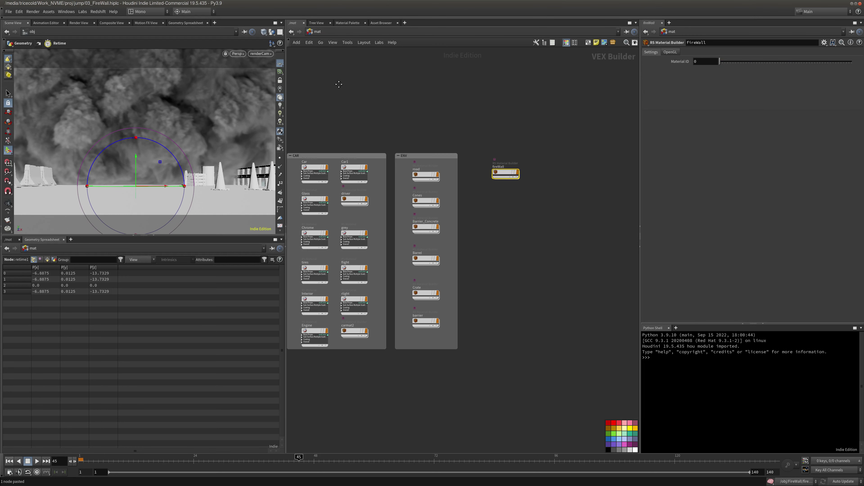
{"action": "left_click", "coordinate": [340, 32]}
{"action": "left_click", "coordinate": [347, 71]}
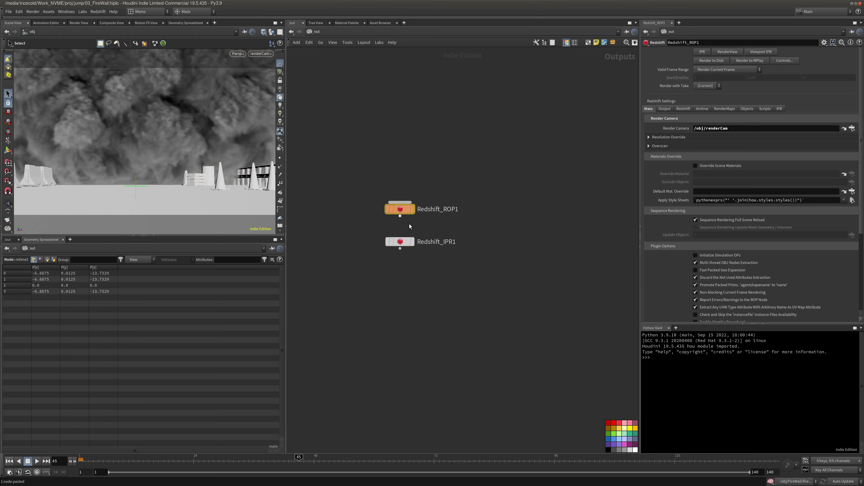
{"action": "key", "text": "ctrl+v"}
{"action": "left_click_drag", "start_coordinate": [435, 234], "coordinate": [463, 292]}
{"action": "key", "text": "ctrl+a"}
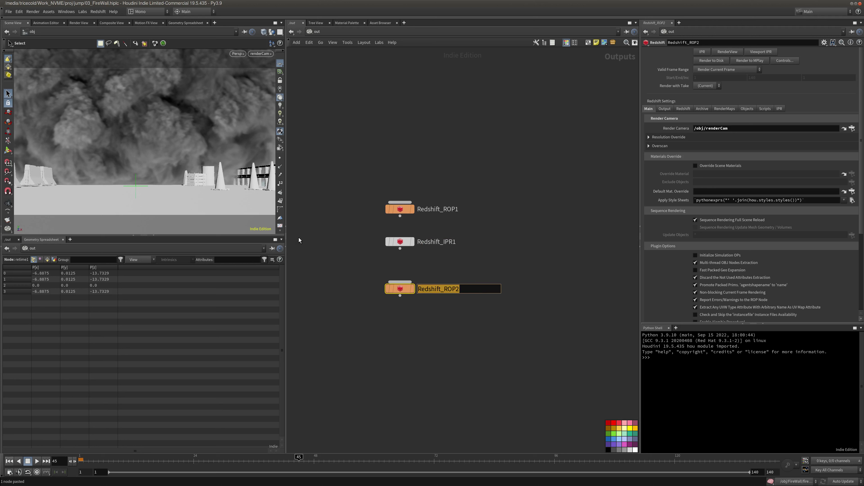
{"action": "type", "text": "fireWall"}
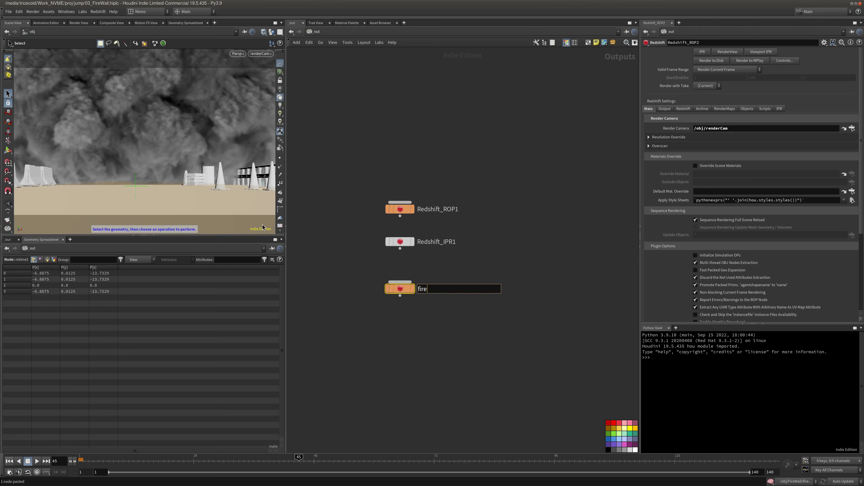
{"action": "key", "text": "Return"}
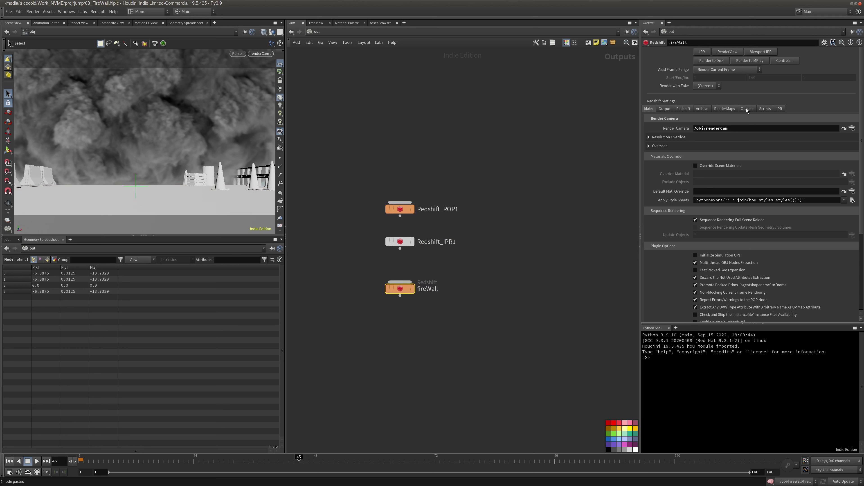
On the fireWall ROP, clear the candidate objects and set FireWall_Render as the force object.
{"action": "left_click", "coordinate": [747, 108]}
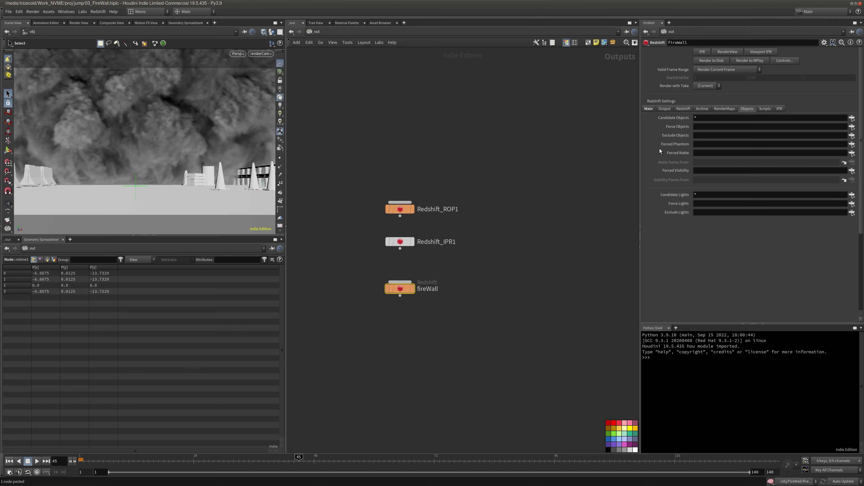
{"action": "left_click", "coordinate": [852, 127]}
{"action": "left_click", "coordinate": [765, 68]}
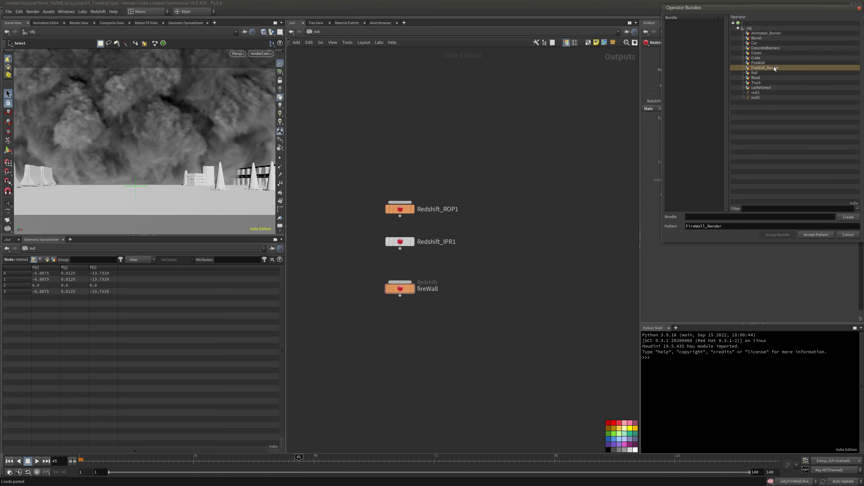
{"action": "left_click", "coordinate": [816, 234]}
{"action": "middle_click_drag", "start_coordinate": [429, 164], "coordinate": [422, 160]}
{"action": "left_click", "coordinate": [393, 285]}
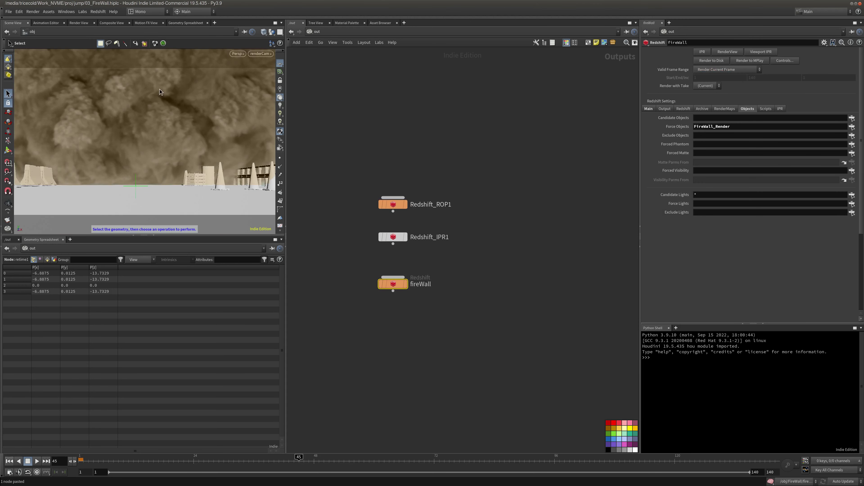
{"action": "middle_click_drag", "start_coordinate": [571, 205], "coordinate": [554, 200]}
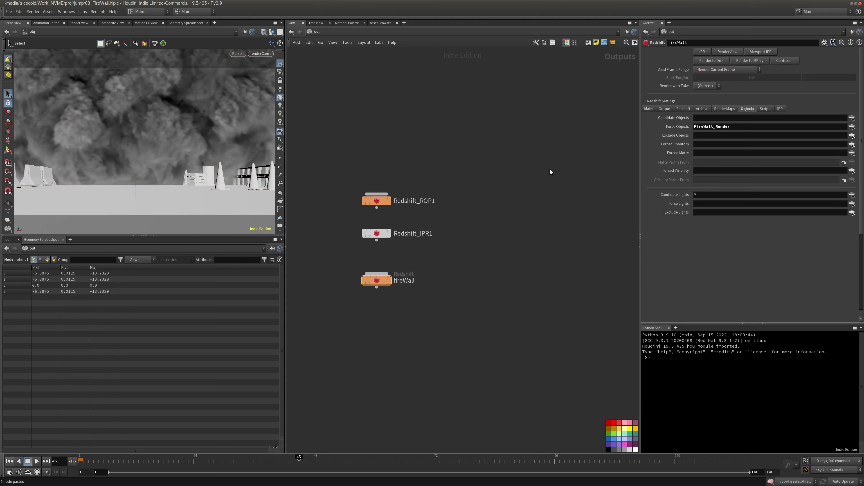
{"action": "middle_click_drag", "start_coordinate": [531, 194], "coordinate": [535, 192]}
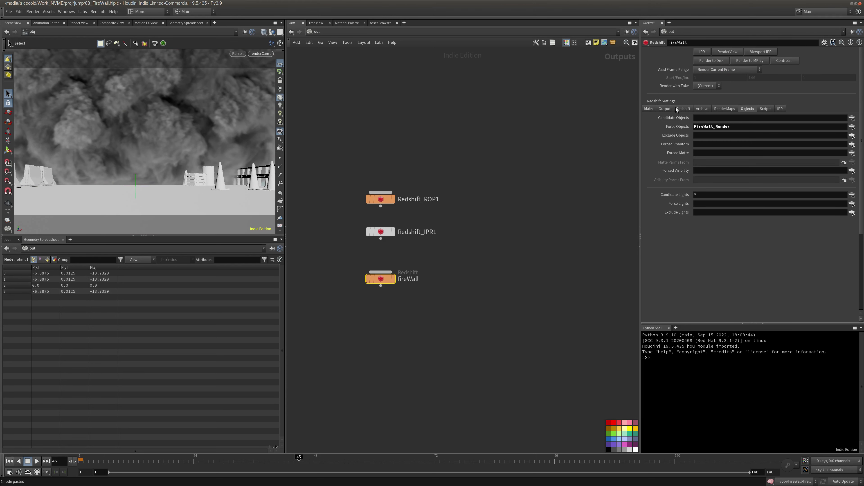
Assign the material /mat/fireWall to the FireWall_Render object in the obj network.
{"action": "left_click", "coordinate": [318, 31]}
{"action": "left_click", "coordinate": [361, 58]}
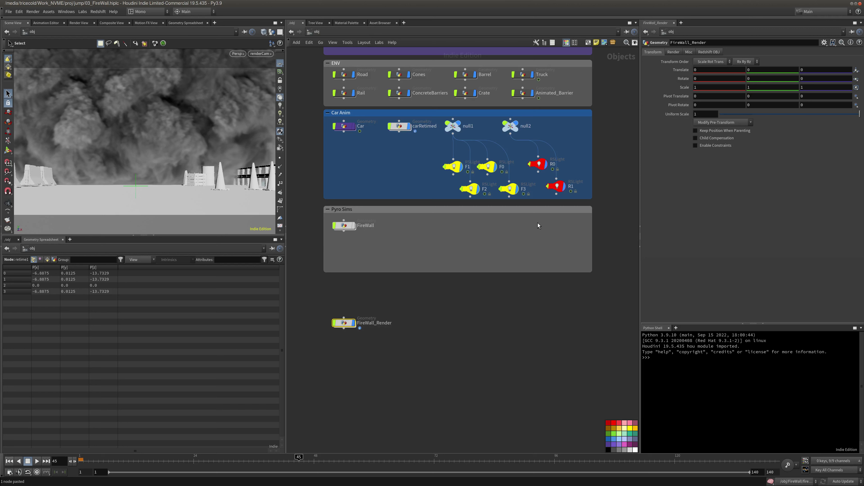
{"action": "left_click", "coordinate": [673, 52]}
{"action": "left_click", "coordinate": [857, 62]}
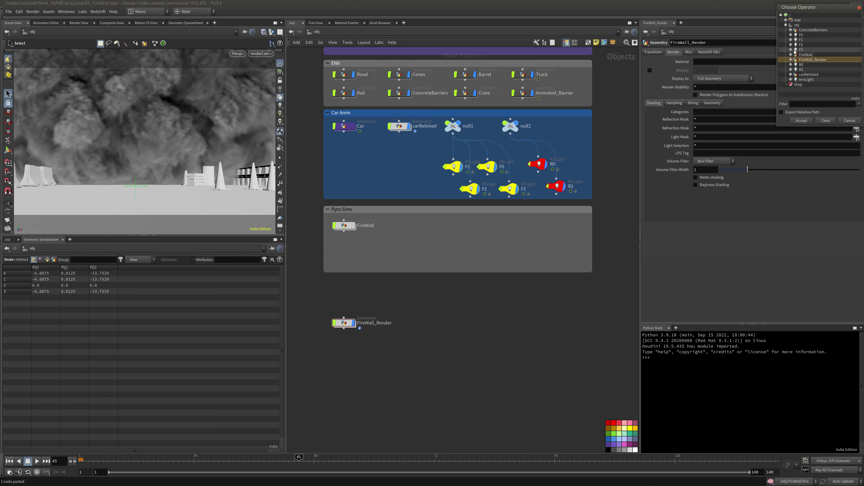
{"action": "left_click", "coordinate": [786, 25]}
{"action": "left_click", "coordinate": [785, 20]}
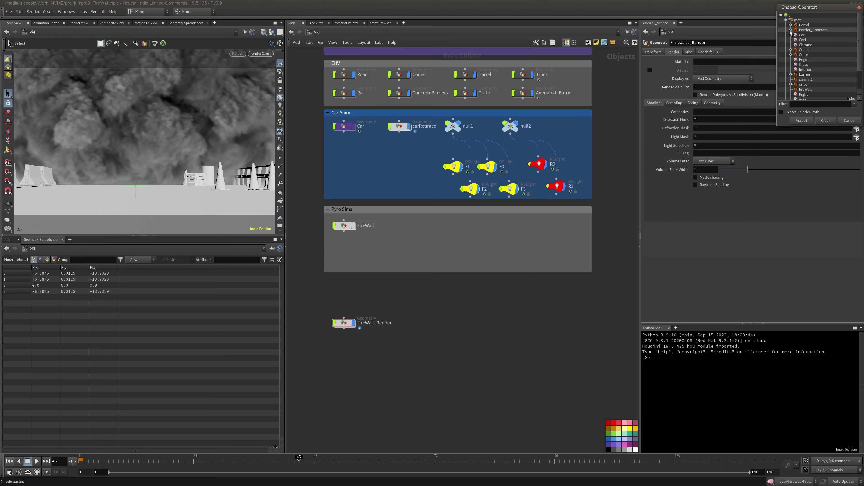
{"action": "scroll", "coordinate": [861, 36], "scroll_direction": "down", "scroll_amount": 2}
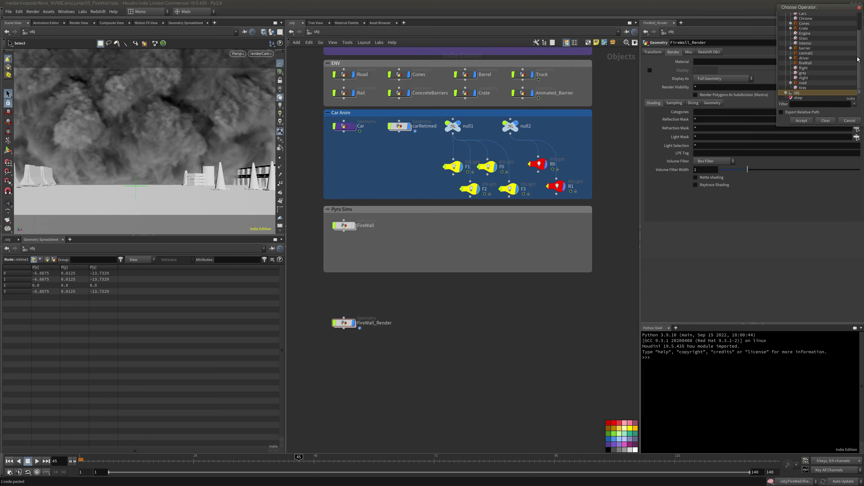
{"action": "left_click", "coordinate": [807, 64]}
{"action": "left_click", "coordinate": [802, 120]}
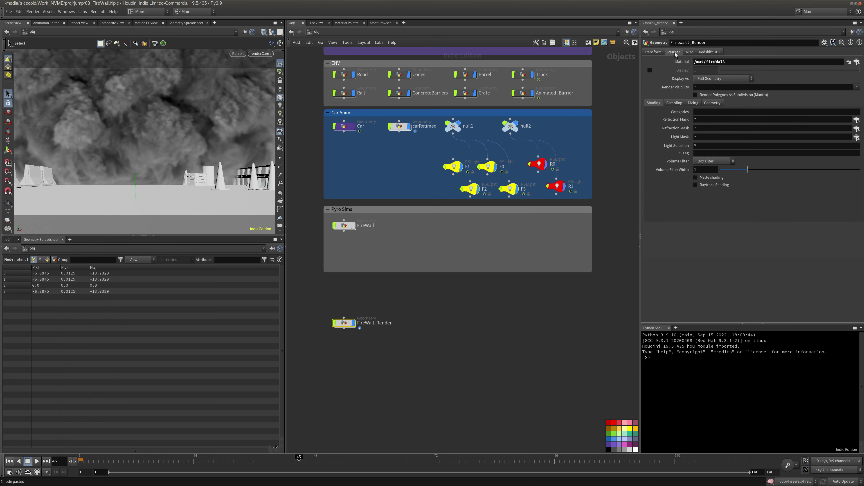
Open the Redshift Render View from the fireWall ROP and store a snapshot of the existing car render.
{"action": "left_click", "coordinate": [355, 32]}
{"action": "left_click", "coordinate": [355, 32]}
{"action": "left_click", "coordinate": [355, 32]}
{"action": "left_click", "coordinate": [369, 73]}
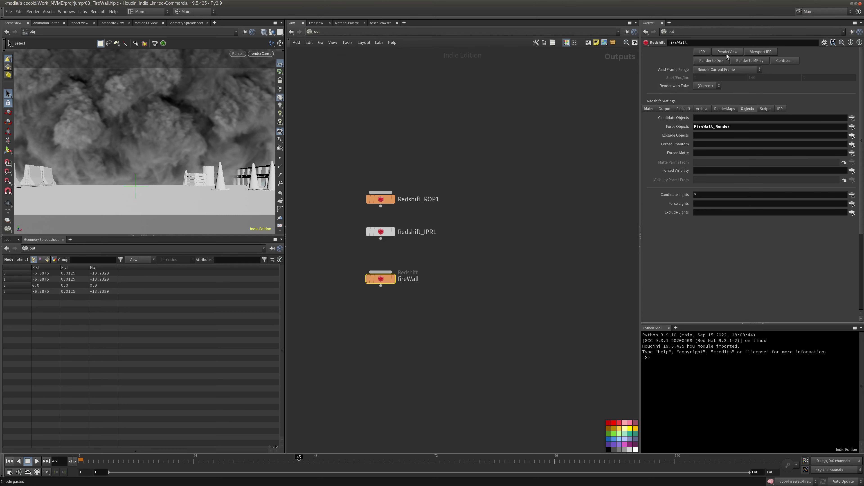
{"action": "left_click", "coordinate": [724, 61]}
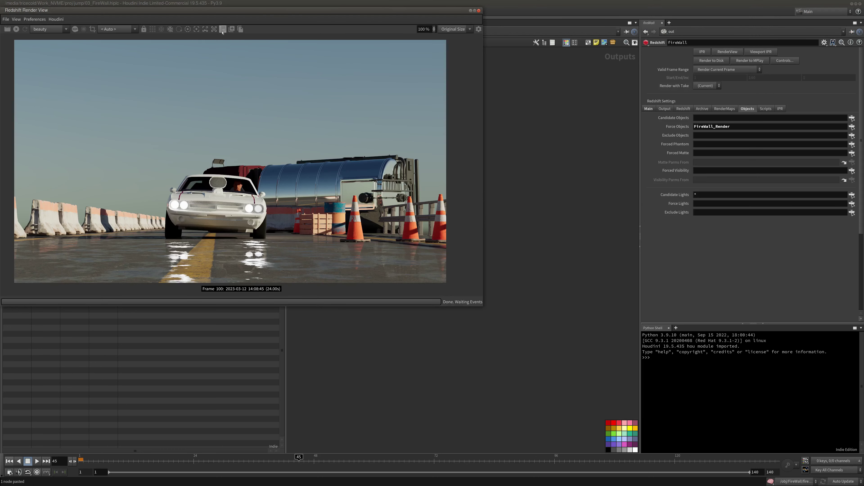
{"action": "left_click", "coordinate": [232, 29]}
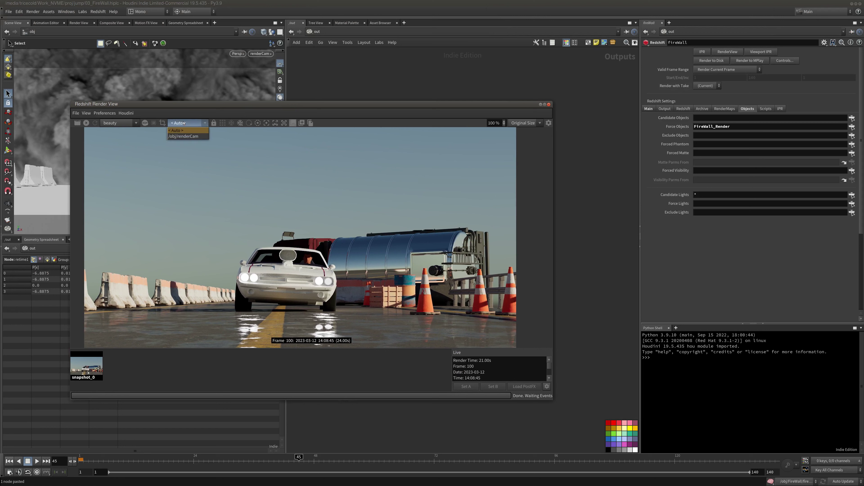
Render the fireWall ROP interactively through /obj/renderCam, then move and shrink the render window to uncover the network.
{"action": "left_click", "coordinate": [126, 113]}
{"action": "mouse_move", "coordinate": [135, 122]}
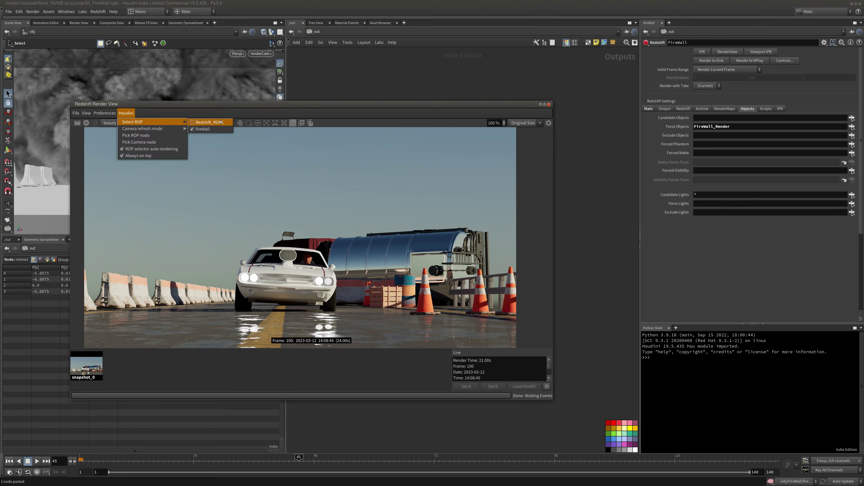
{"action": "left_click", "coordinate": [211, 122]}
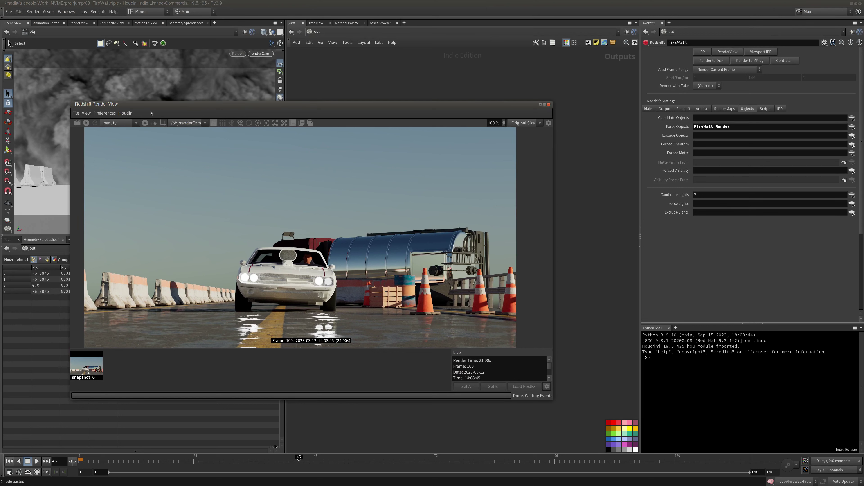
{"action": "mouse_move", "coordinate": [246, 108]}
{"action": "left_mouse_down"}
{"action": "mouse_move", "coordinate": [218, 110]}
{"action": "mouse_move", "coordinate": [229, 111]}
{"action": "left_mouse_up"}
{"action": "left_click", "coordinate": [69, 126]}
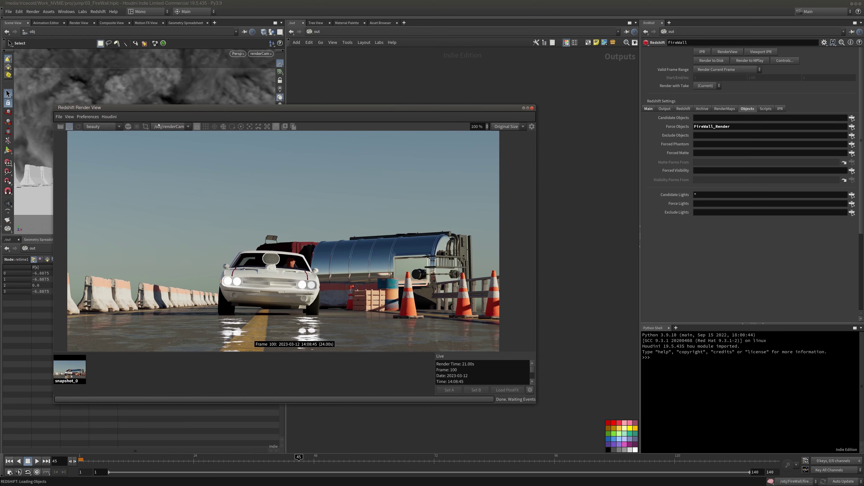
{"action": "left_click_drag", "start_coordinate": [275, 109], "coordinate": [230, 171]}
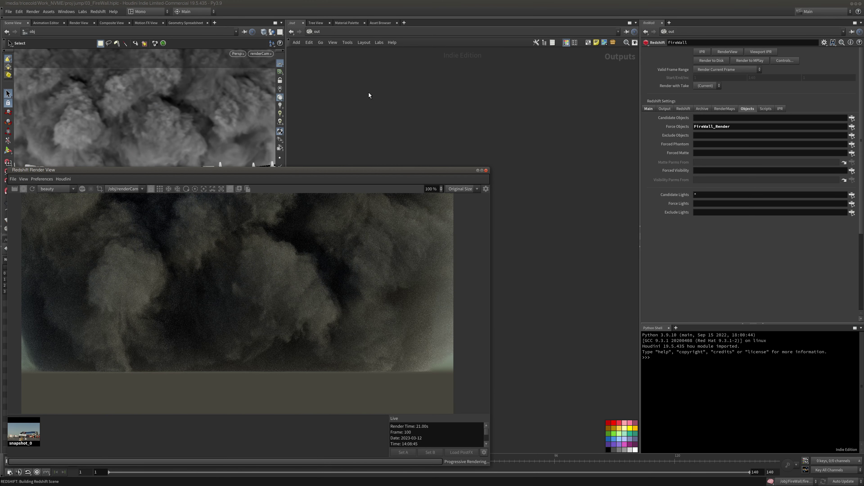
{"action": "left_click_drag", "start_coordinate": [487, 169], "coordinate": [407, 119]}
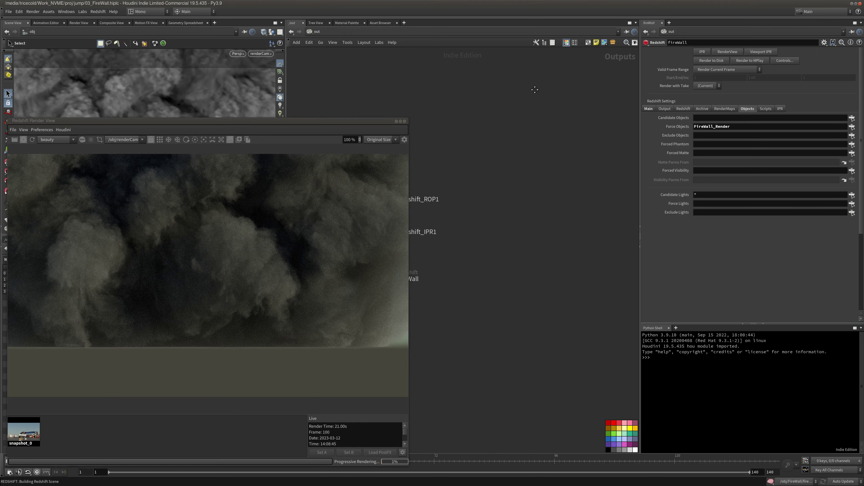
Stop the interactive render and open the fireWall material's node network.
{"action": "left_click", "coordinate": [443, 31]}
{"action": "left_click", "coordinate": [463, 64]}
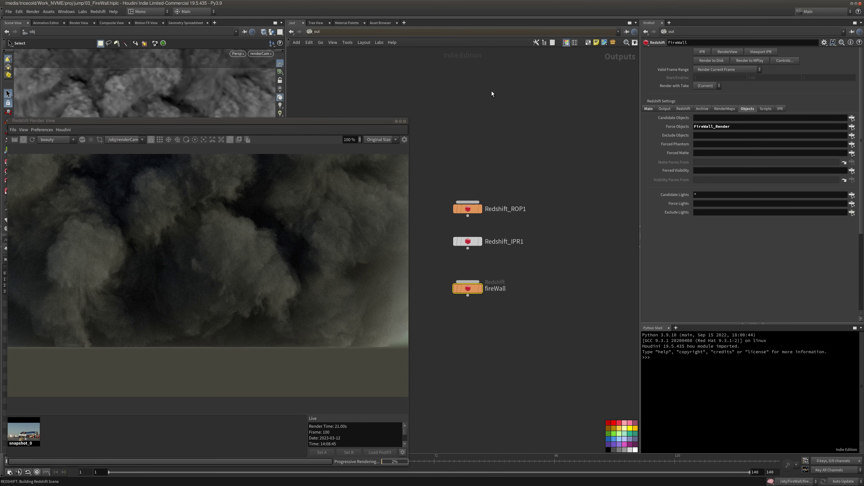
{"action": "left_click", "coordinate": [408, 32]}
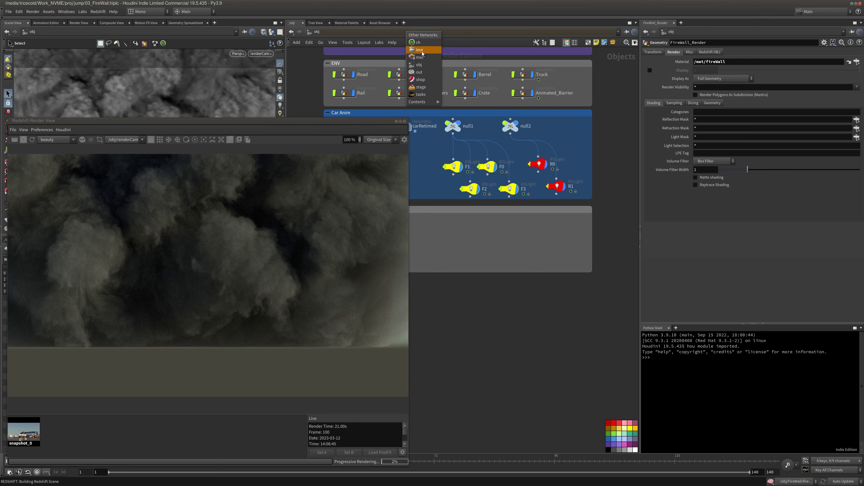
{"action": "left_click", "coordinate": [425, 58]}
{"action": "left_click", "coordinate": [23, 140]}
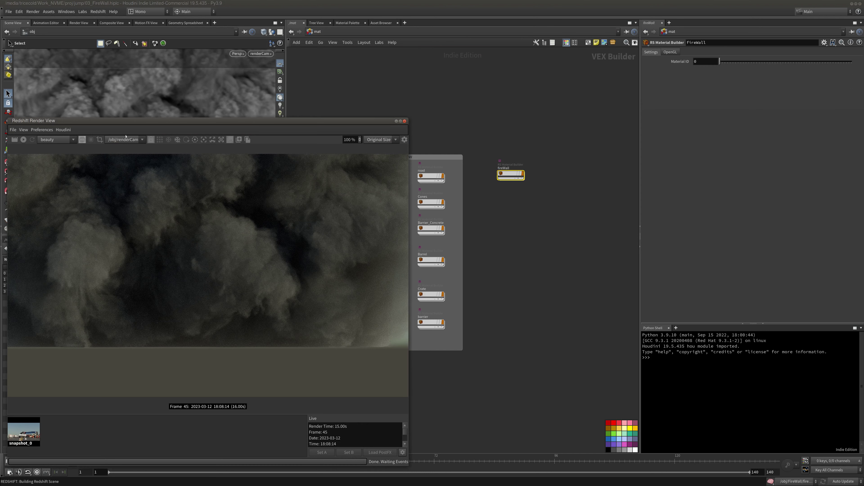
{"action": "middle_click_drag", "start_coordinate": [497, 153], "coordinate": [502, 153]}
{"action": "double_click", "coordinate": [516, 175]}
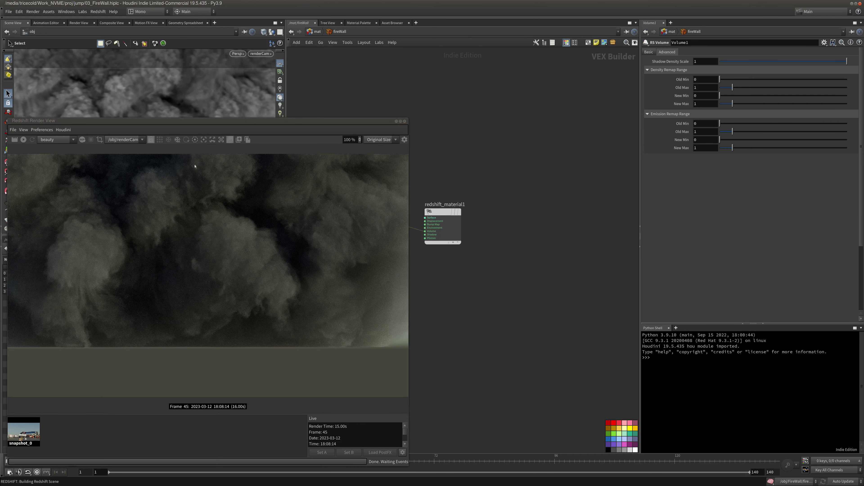
Store a snapshot of the smoke render and bring the material nodes into view beside the render window.
{"action": "left_click", "coordinate": [239, 139]}
{"action": "middle_click_drag", "start_coordinate": [272, 205], "coordinate": [279, 220]}
{"action": "middle_click_drag", "start_coordinate": [224, 216], "coordinate": [221, 213]}
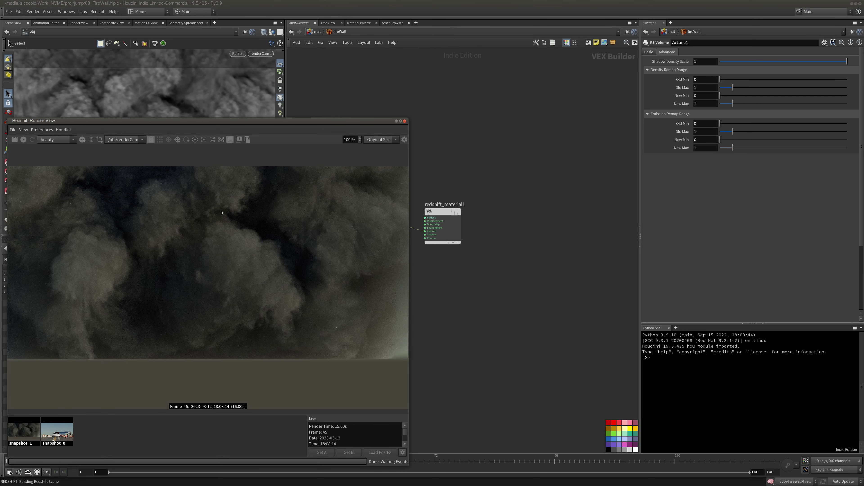
{"action": "middle_click_drag", "start_coordinate": [459, 174], "coordinate": [565, 134]}
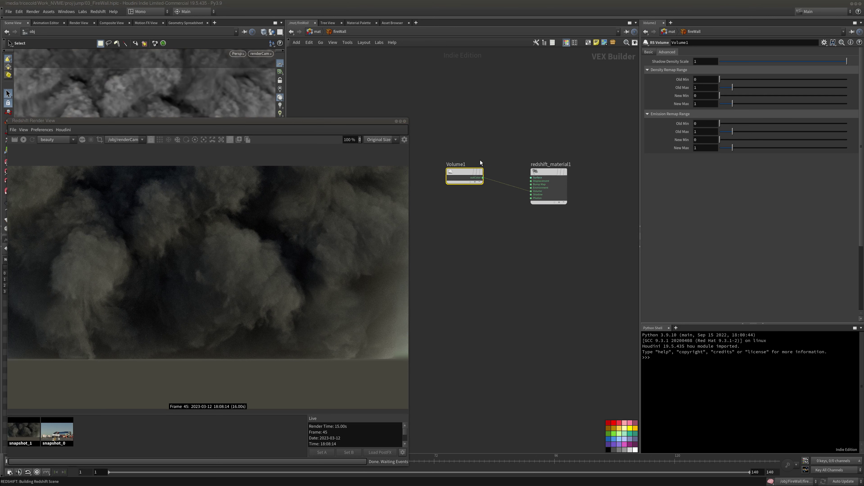
{"action": "left_click_drag", "start_coordinate": [258, 125], "coordinate": [264, 132]}
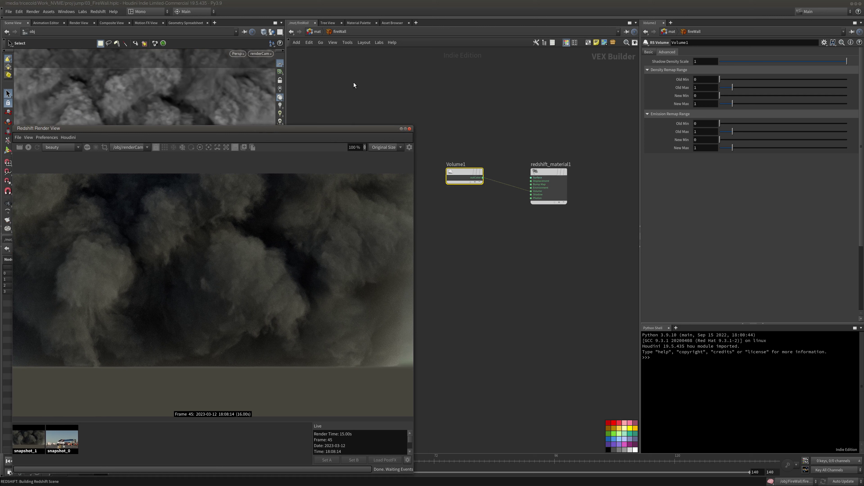
Return to the fireWall ROP in the out network and override its camera resolution with the 1/2 (Half Resolution) scale.
{"action": "left_click", "coordinate": [317, 31]}
{"action": "left_click", "coordinate": [318, 31]}
{"action": "left_click", "coordinate": [341, 66]}
{"action": "left_click", "coordinate": [649, 109]}
{"action": "left_click", "coordinate": [665, 108]}
{"action": "left_click", "coordinate": [684, 119]}
{"action": "left_click", "coordinate": [684, 109]}
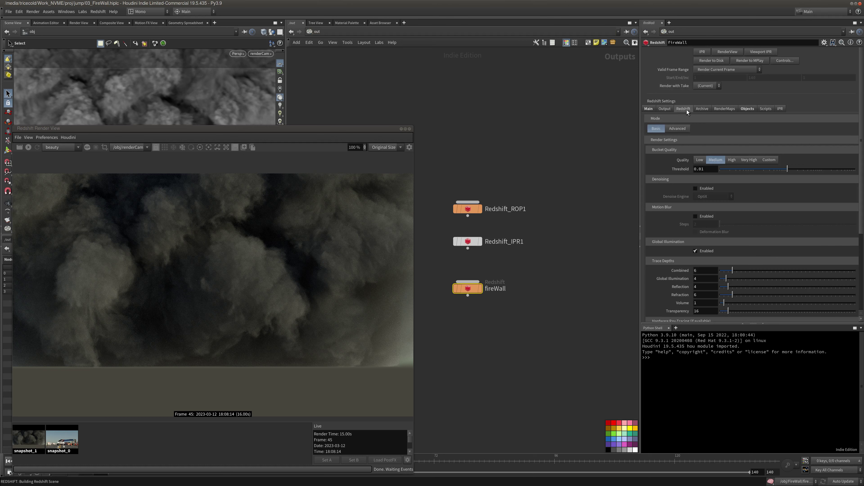
{"action": "left_click", "coordinate": [648, 109]}
{"action": "left_click", "coordinate": [653, 136]}
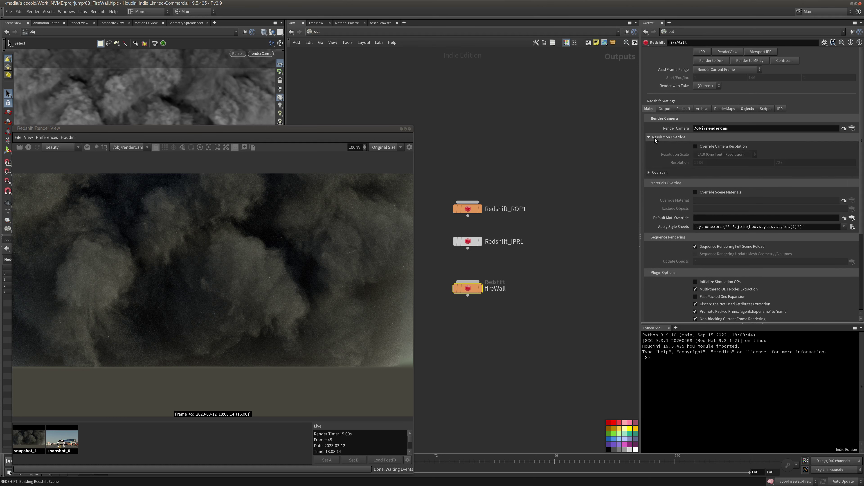
{"action": "left_click", "coordinate": [710, 147]}
{"action": "left_click", "coordinate": [710, 154]}
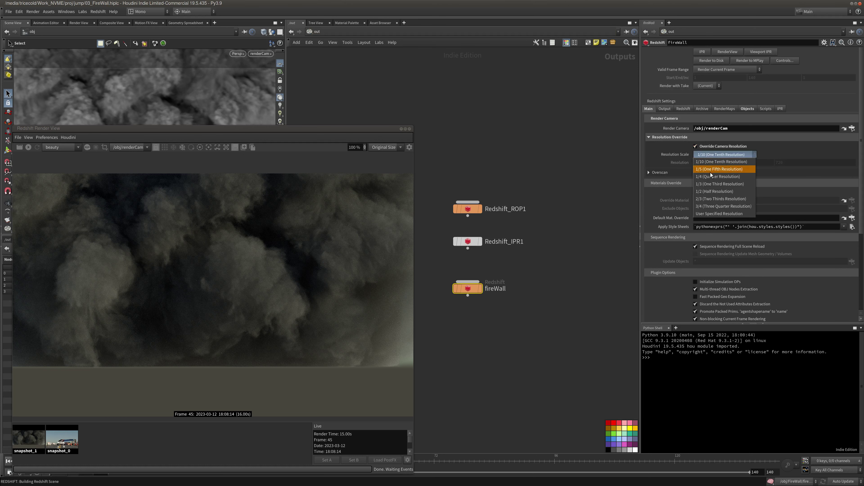
{"action": "left_click", "coordinate": [711, 191]}
Move the Redshift Render View clear of the network editor and switch to the mat network.
{"action": "left_click_drag", "start_coordinate": [413, 127], "coordinate": [264, 38]}
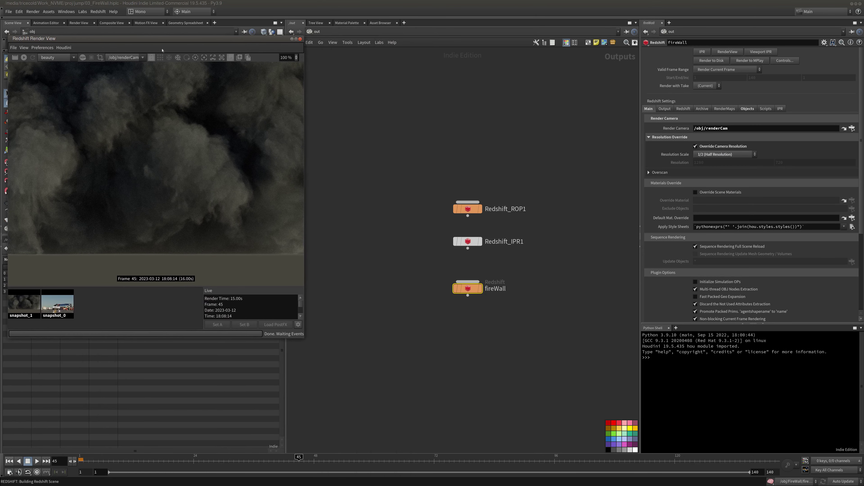
{"action": "left_click", "coordinate": [375, 32]}
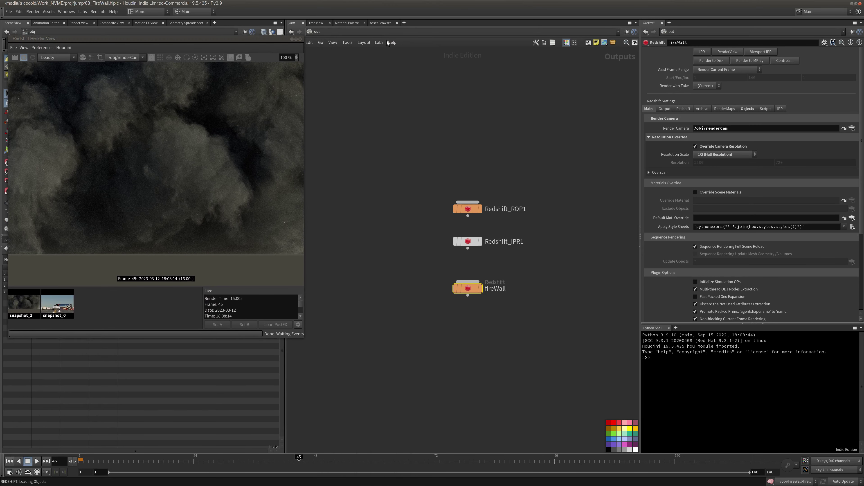
{"action": "left_click", "coordinate": [410, 85]}
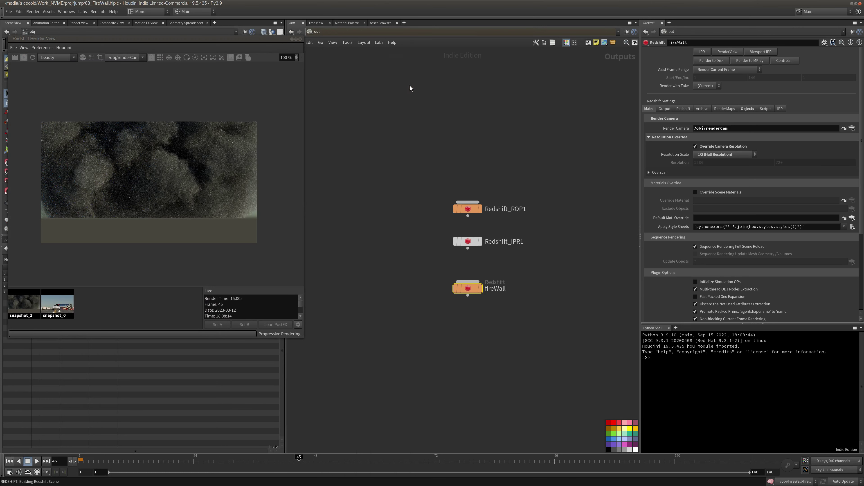
{"action": "left_click", "coordinate": [388, 33]}
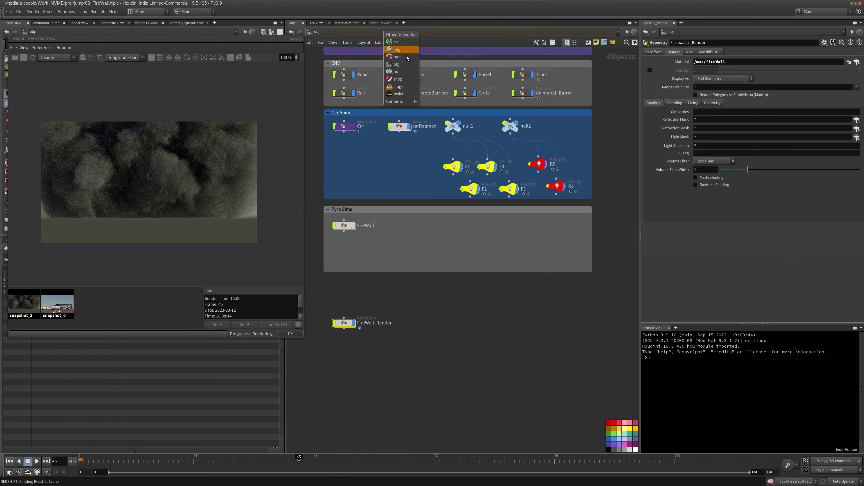
{"action": "left_click", "coordinate": [404, 59]}
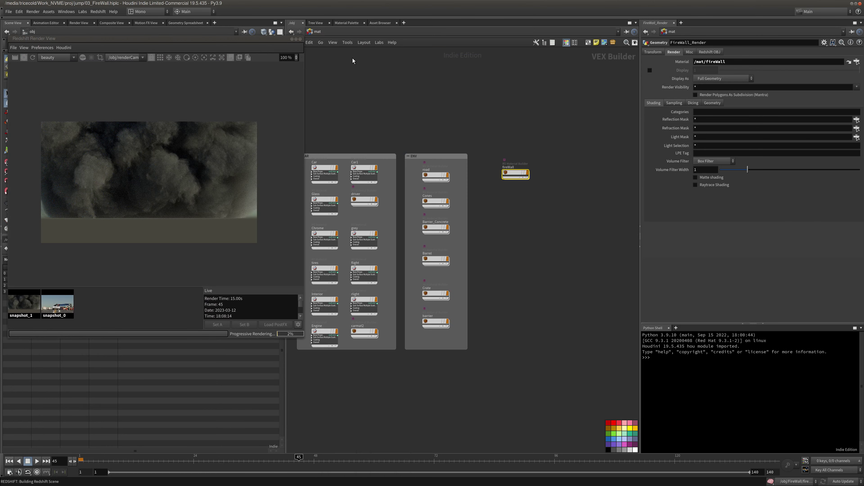
Try to save the scene 03_FireWall.hiplc and dismiss the resulting dialog.
{"action": "left_click", "coordinate": [10, 11]}
{"action": "left_click", "coordinate": [16, 62]}
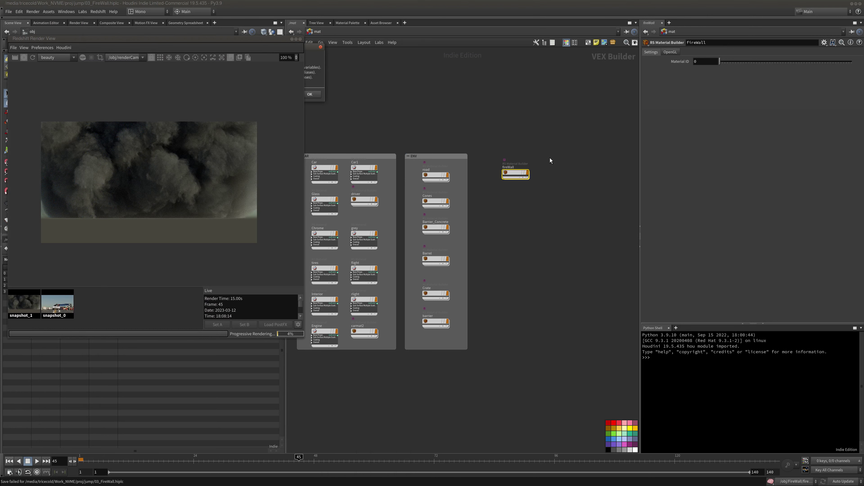
{"action": "left_click_drag", "start_coordinate": [323, 65], "coordinate": [472, 92], "text": "alt"}
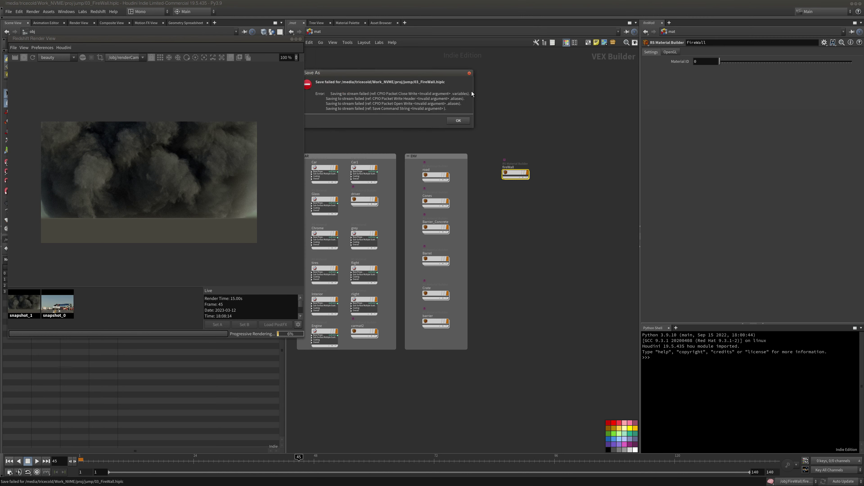
{"action": "left_click", "coordinate": [460, 121]}
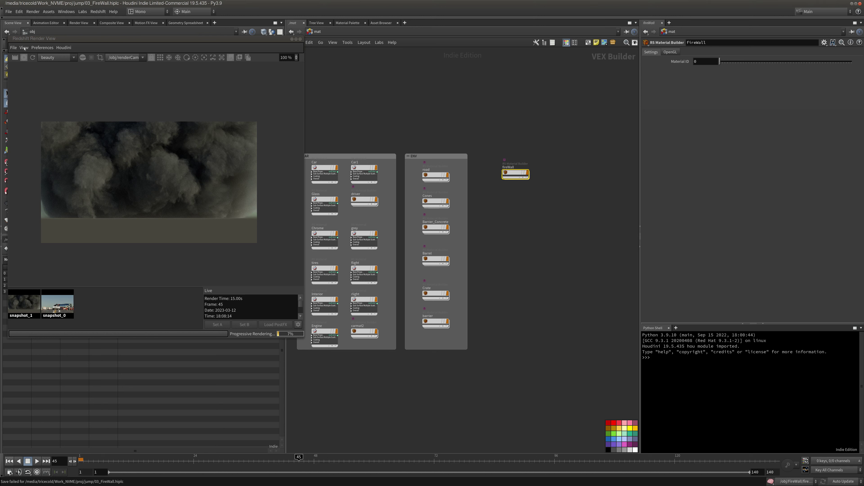
Stop the running render and try saving the scene file again.
{"action": "left_click", "coordinate": [24, 58]}
{"action": "left_click", "coordinate": [8, 12]}
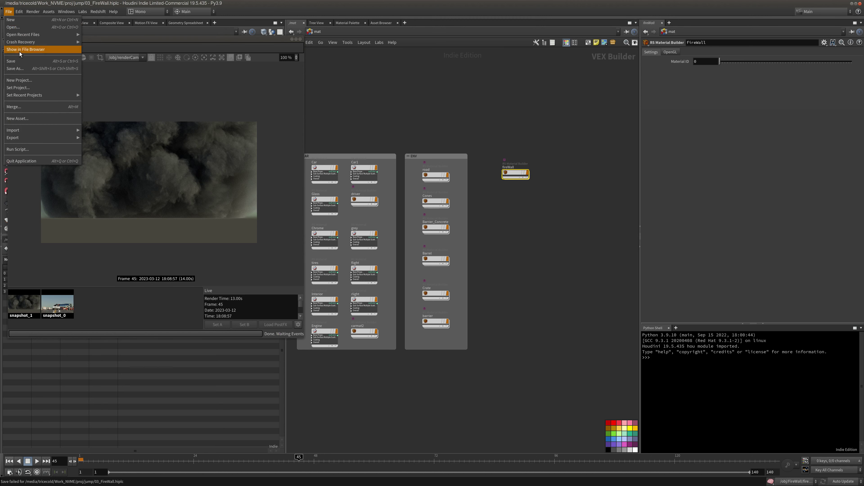
{"action": "left_click", "coordinate": [28, 63]}
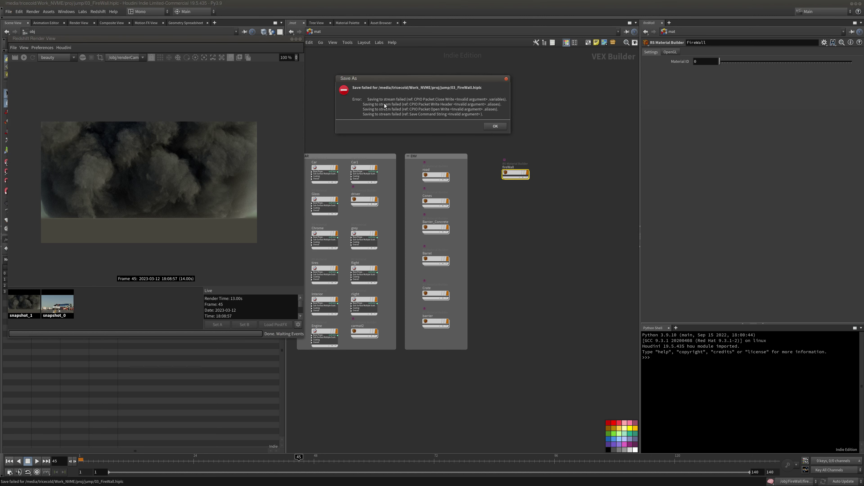
{"action": "left_click", "coordinate": [495, 127]}
Close the Redshift Render View and retry saving the scene without it.
{"action": "left_click", "coordinate": [300, 39]}
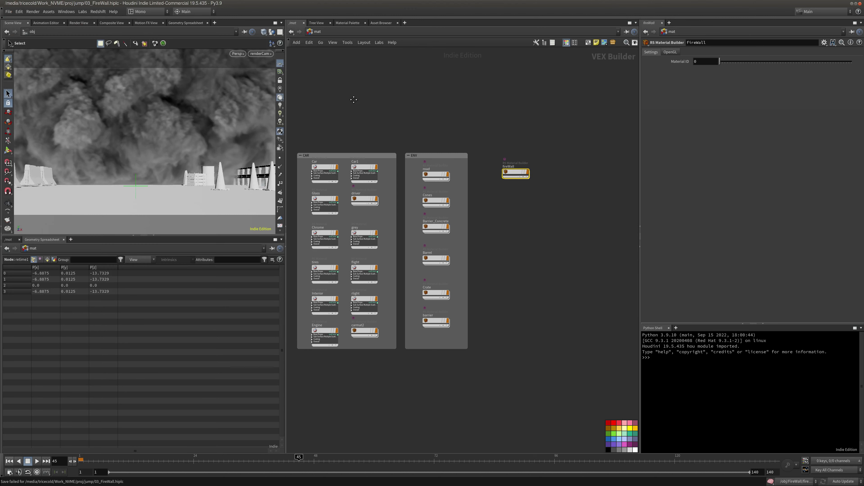
{"action": "left_click", "coordinate": [9, 11]}
{"action": "left_click", "coordinate": [15, 63]}
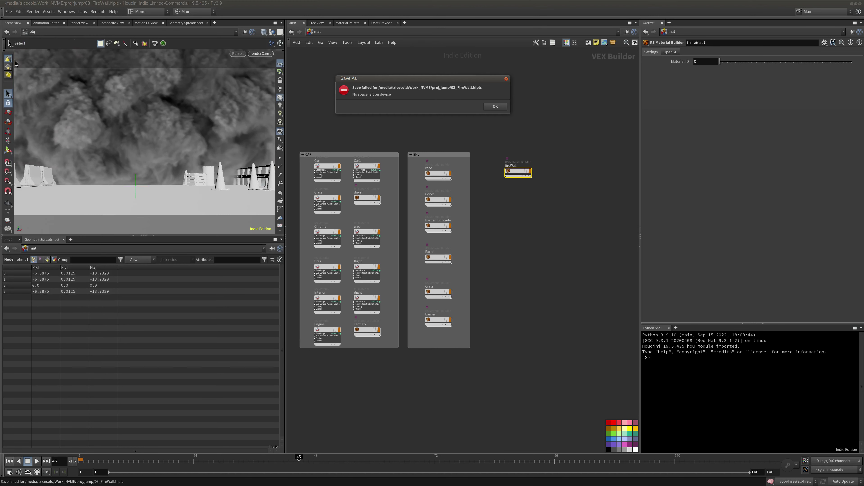
{"action": "left_click", "coordinate": [502, 108]}
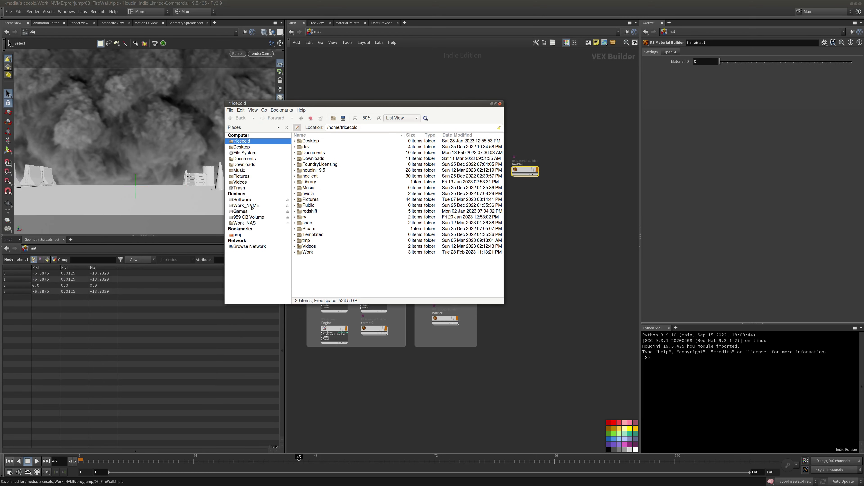
Switch to the file manager and inspect the Work_NVME, Work_NAS, 959 GB Volume, Games and Software drives for free space.
{"action": "left_click", "coordinate": [252, 207]}
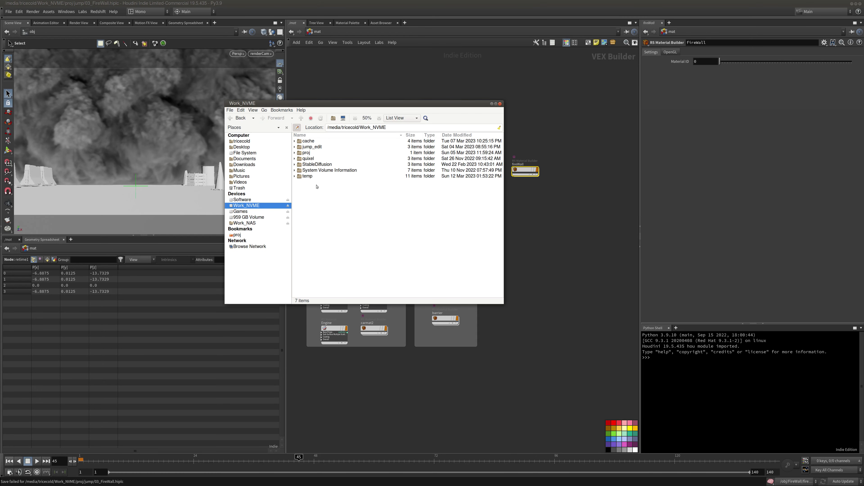
{"action": "double_click", "coordinate": [307, 153]}
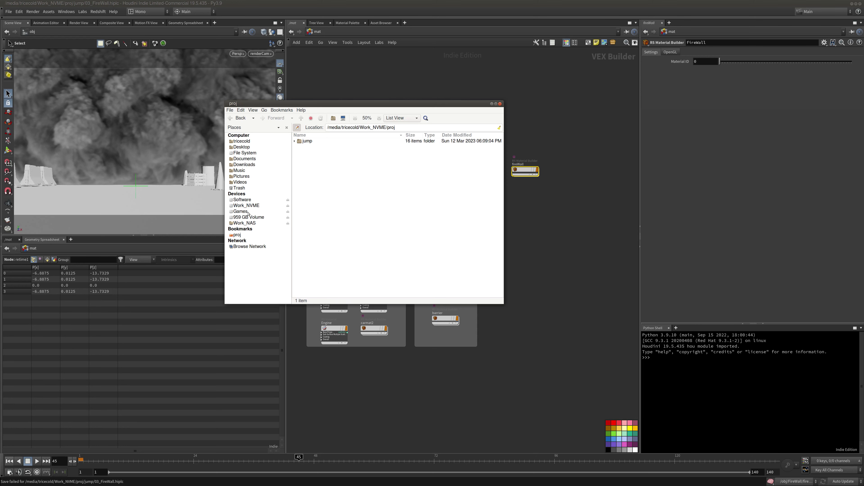
{"action": "left_click", "coordinate": [246, 222]}
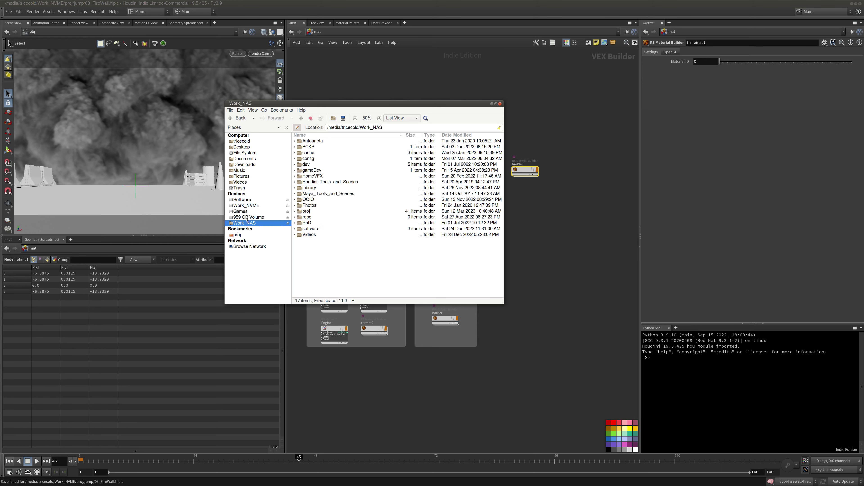
{"action": "left_click", "coordinate": [247, 206]}
{"action": "left_click", "coordinate": [251, 218]}
{"action": "left_click", "coordinate": [250, 211]}
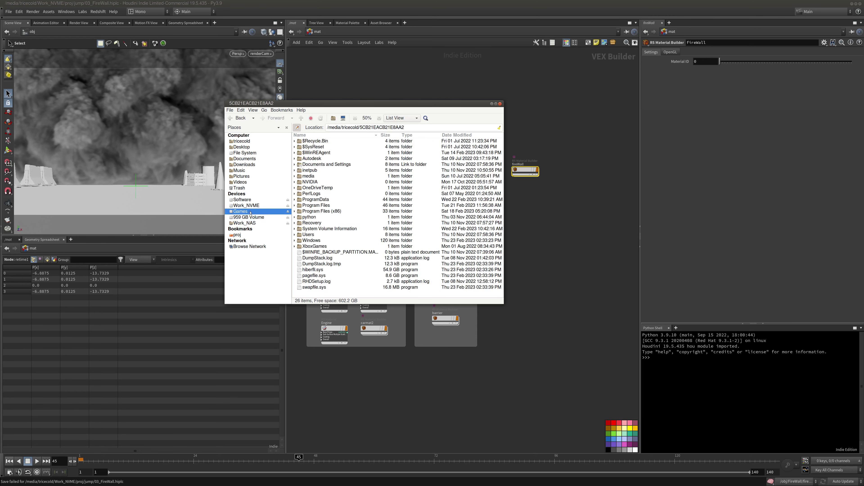
{"action": "left_click", "coordinate": [245, 200]}
{"action": "left_click", "coordinate": [245, 223]}
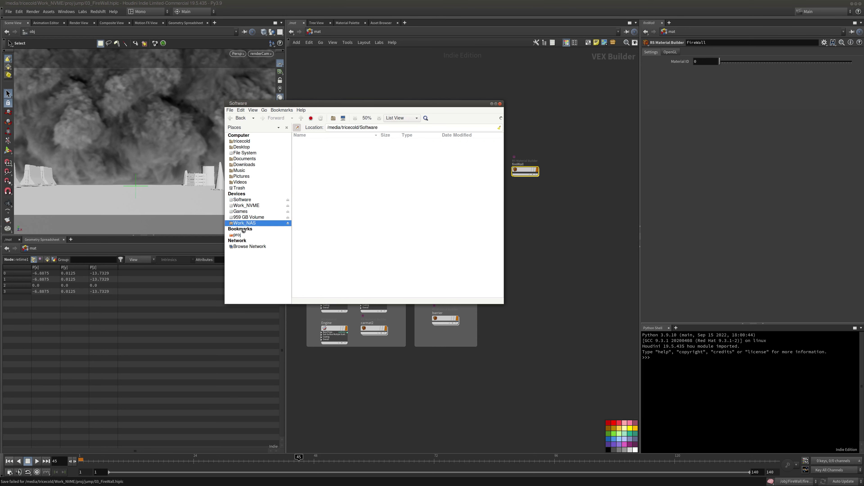
{"action": "left_click", "coordinate": [246, 201]}
Check the total size of the proj folder on Work_NVME through its properties.
{"action": "left_click", "coordinate": [251, 206]}
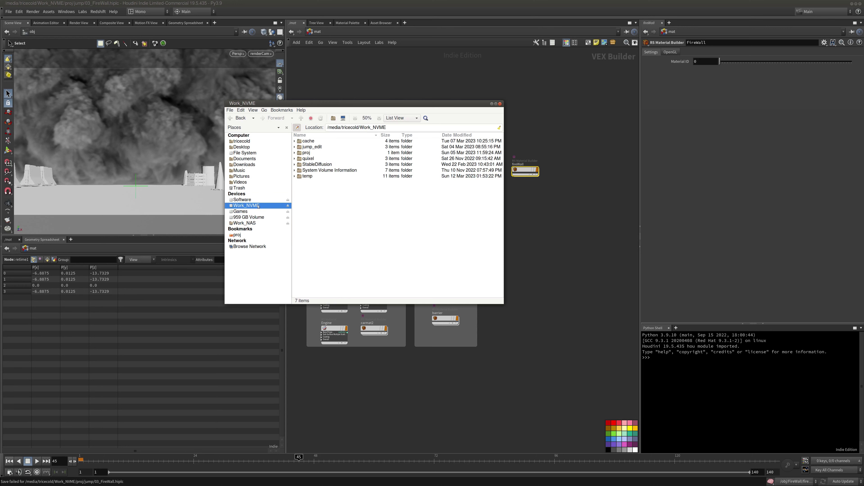
{"action": "double_click", "coordinate": [306, 154]}
{"action": "right_click", "coordinate": [329, 182]}
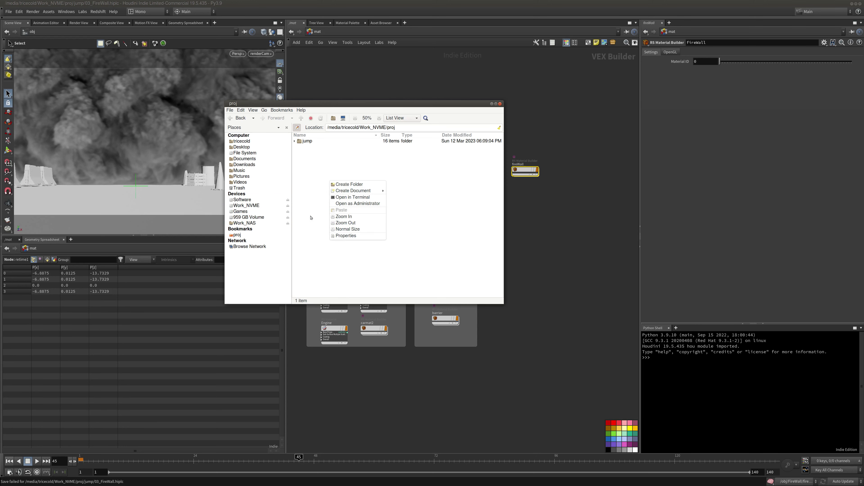
{"action": "left_click", "coordinate": [350, 236]}
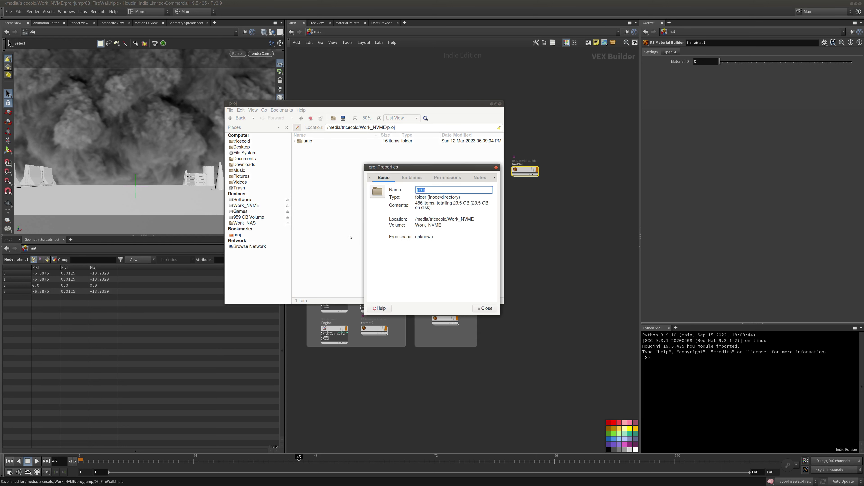
{"action": "left_click", "coordinate": [485, 308]}
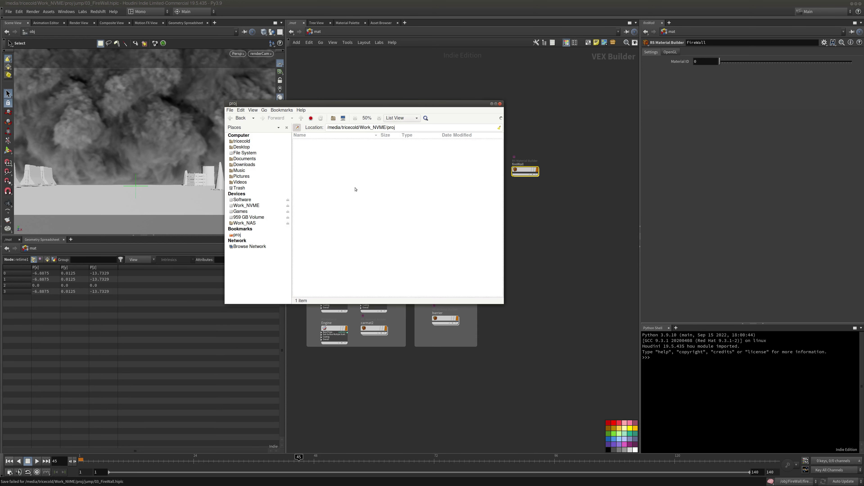
Go back to the root of Work_NVME and look inside the jump_edit and cache folders.
{"action": "left_click", "coordinate": [243, 206]}
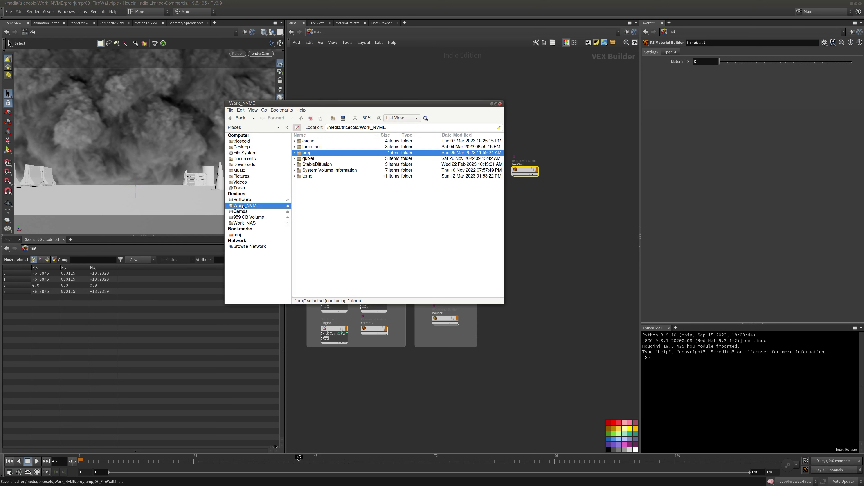
{"action": "left_click", "coordinate": [316, 217]}
{"action": "left_click", "coordinate": [295, 147]}
{"action": "left_click", "coordinate": [295, 147]}
{"action": "left_click", "coordinate": [294, 141]}
{"action": "left_click", "coordinate": [295, 142]}
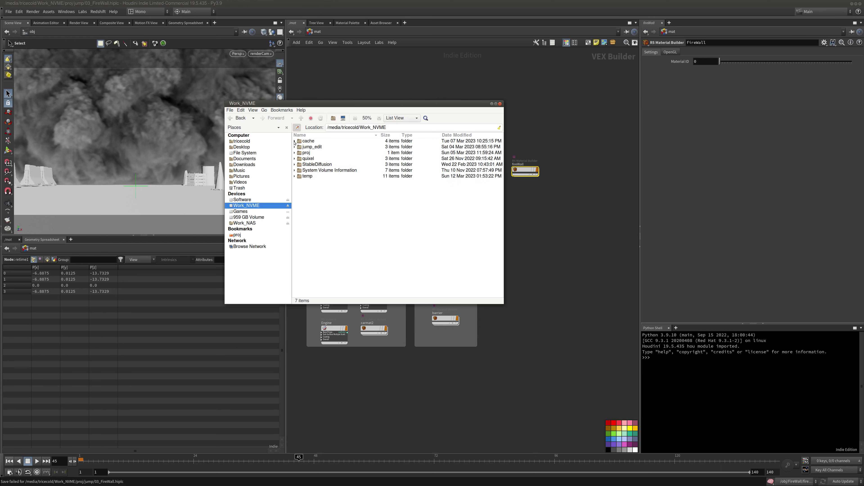
Expand proj/jump/geo/caches and check the size of the fireWall_SIM folder through its properties.
{"action": "left_click", "coordinate": [295, 153]}
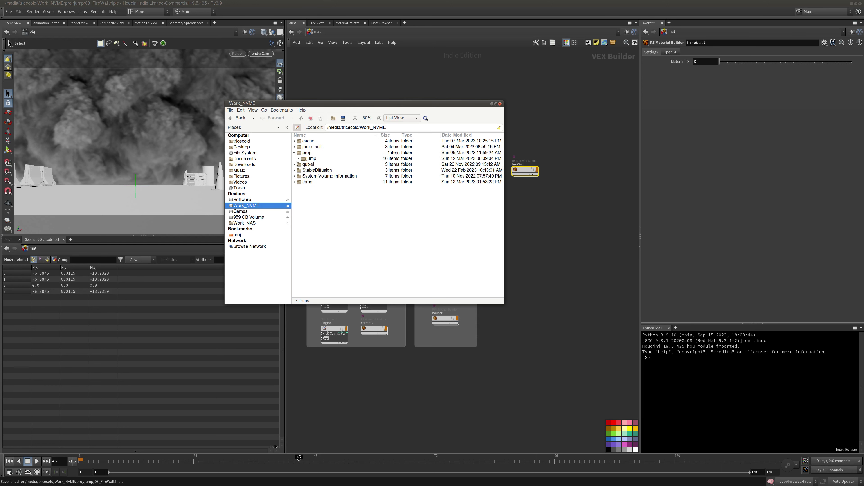
{"action": "left_click", "coordinate": [298, 159]}
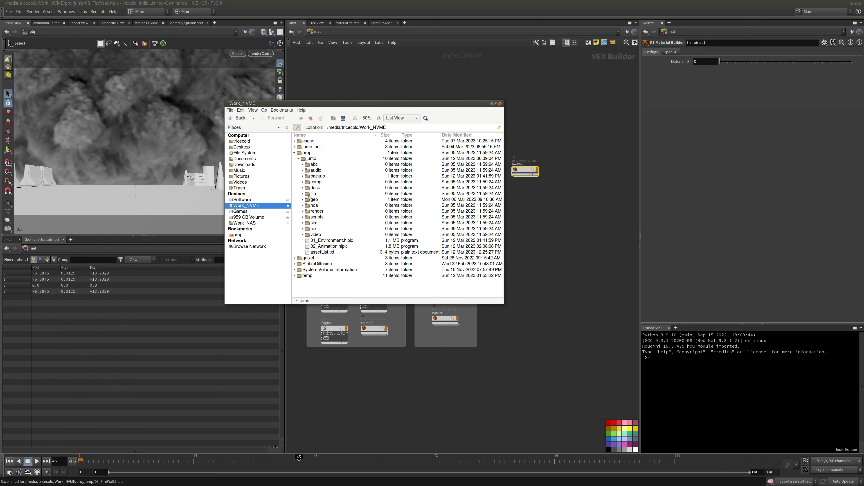
{"action": "left_click", "coordinate": [302, 200]}
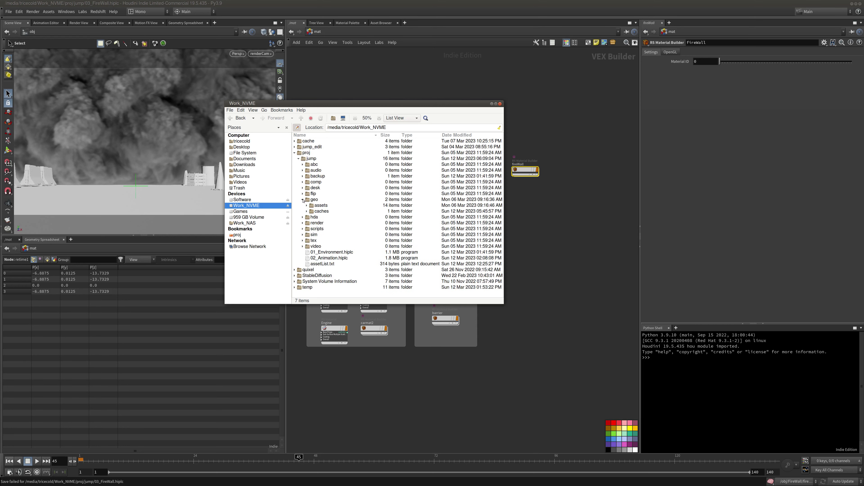
{"action": "left_click", "coordinate": [307, 211]}
{"action": "right_click", "coordinate": [327, 218]}
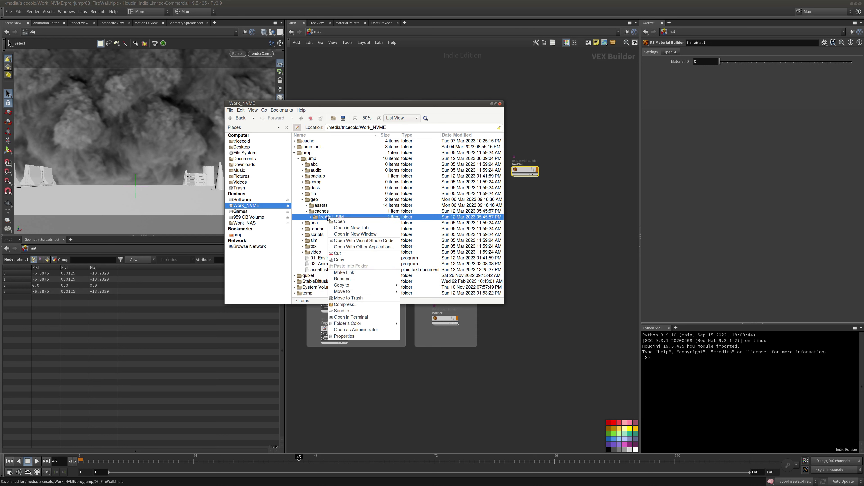
{"action": "left_click", "coordinate": [382, 336]}
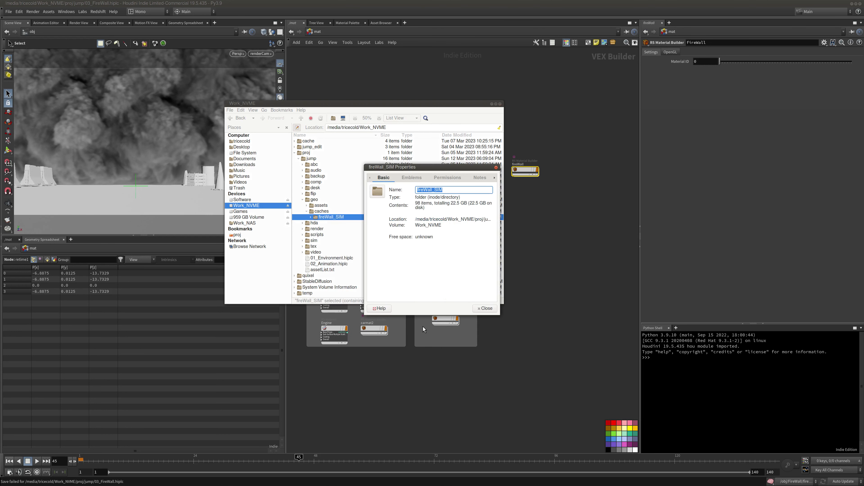
{"action": "left_click", "coordinate": [490, 309]}
Enlarge the file manager window and open the proj/jump folder to review the project files.
{"action": "left_click_drag", "start_coordinate": [372, 302], "coordinate": [361, 372]}
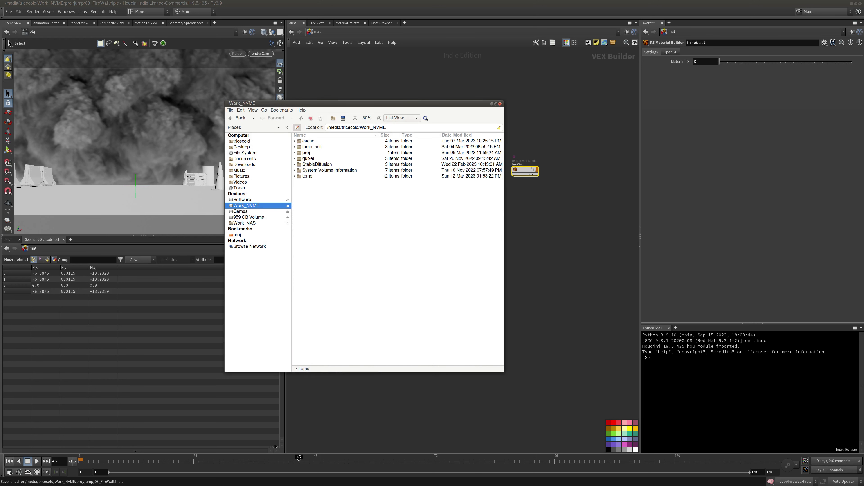
{"action": "double_click", "coordinate": [307, 152]}
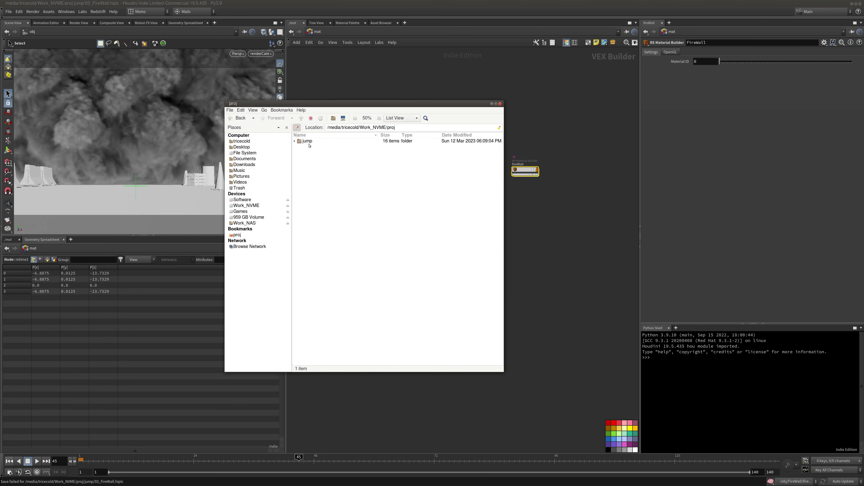
{"action": "double_click", "coordinate": [308, 141]}
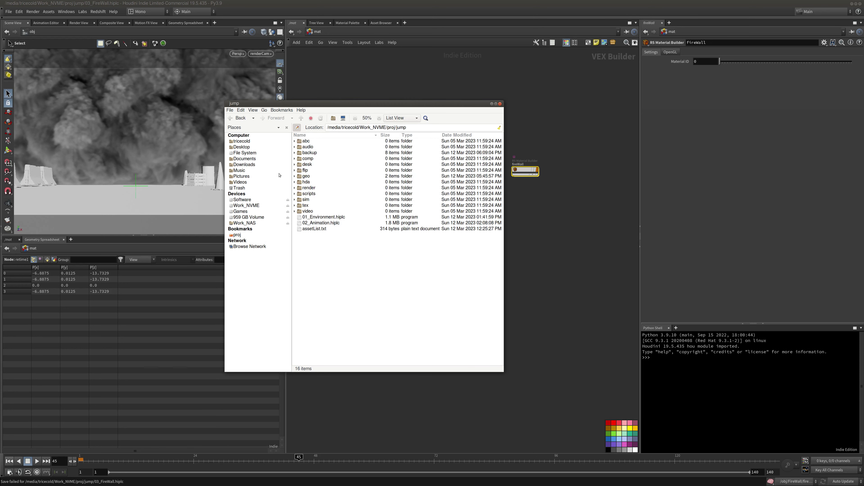
Switch back to Houdini and try to save the scene as 03_FireWall.hiplc in the current project folder.
{"action": "left_click", "coordinate": [311, 67]}
{"action": "left_click", "coordinate": [9, 12]}
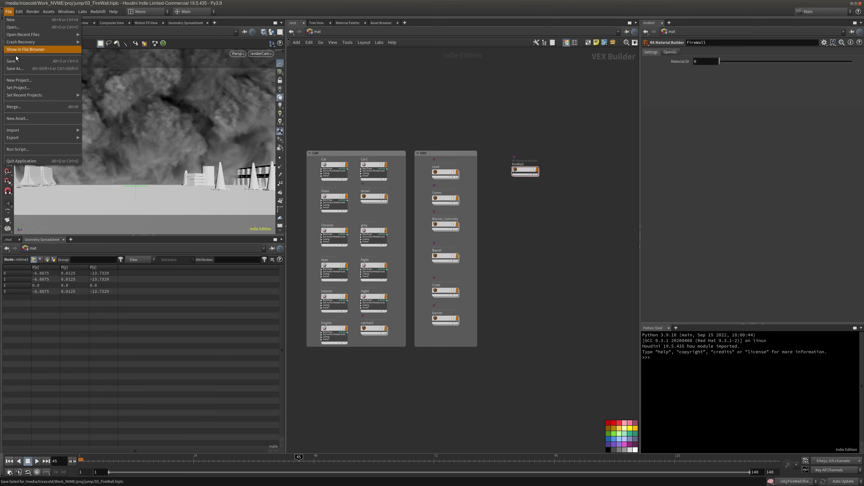
{"action": "left_click", "coordinate": [24, 65]}
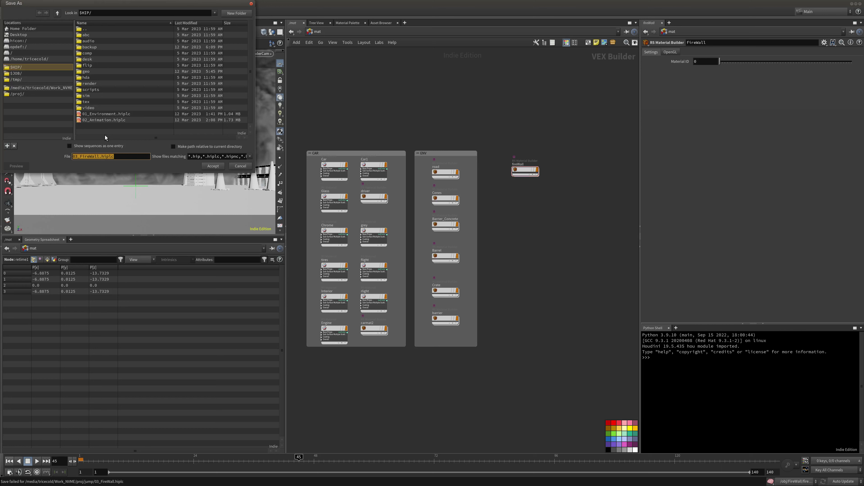
{"action": "left_click", "coordinate": [212, 167]}
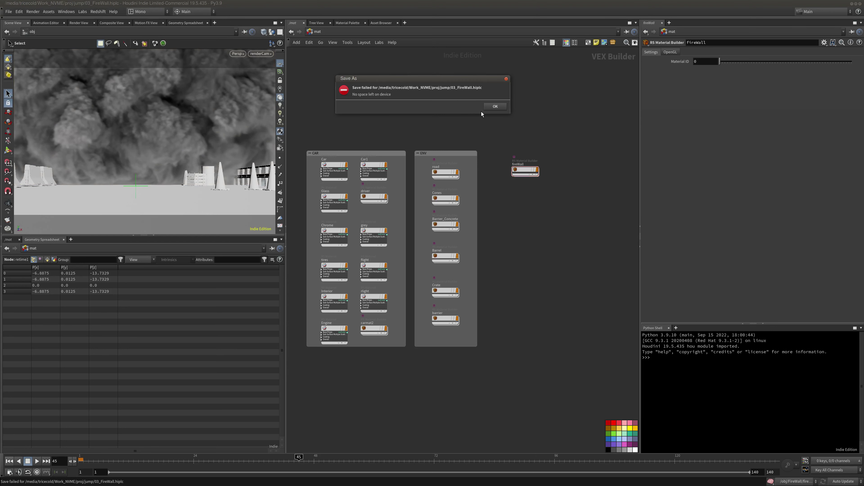
{"action": "left_click", "coordinate": [495, 106]}
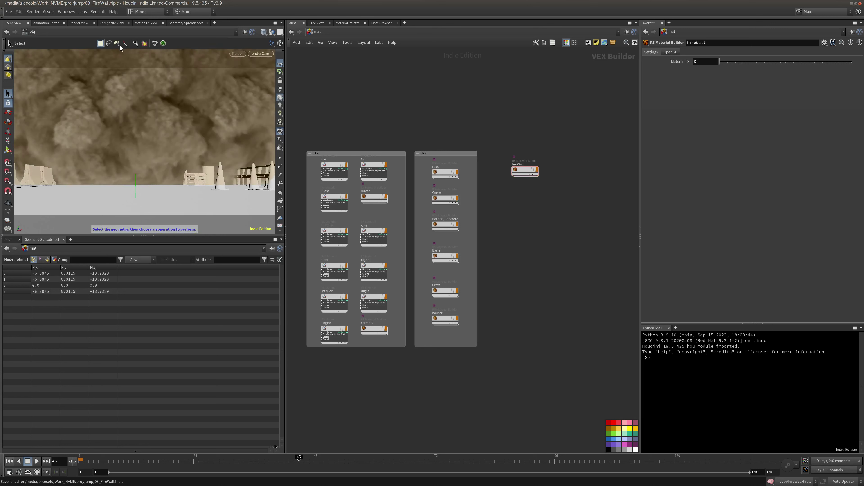
Browse the /tmp/ and /proj/ locations, then retry saving 03_FireWall.hiplc in Work_NVME/proj/jump.
{"action": "left_click", "coordinate": [8, 11]}
{"action": "left_click", "coordinate": [50, 68]}
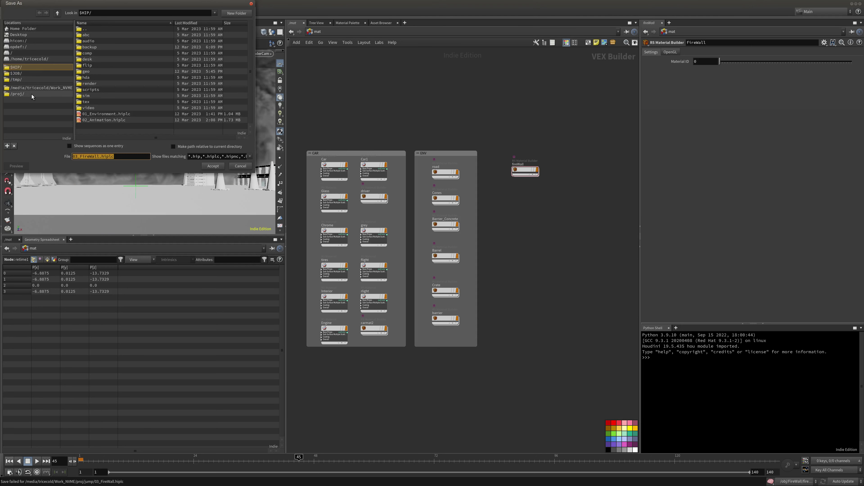
{"action": "left_click", "coordinate": [32, 81]}
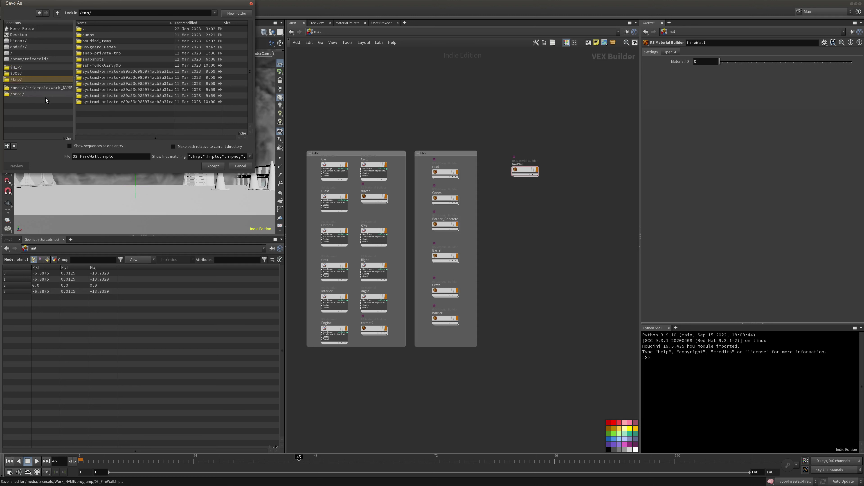
{"action": "left_click", "coordinate": [34, 94]}
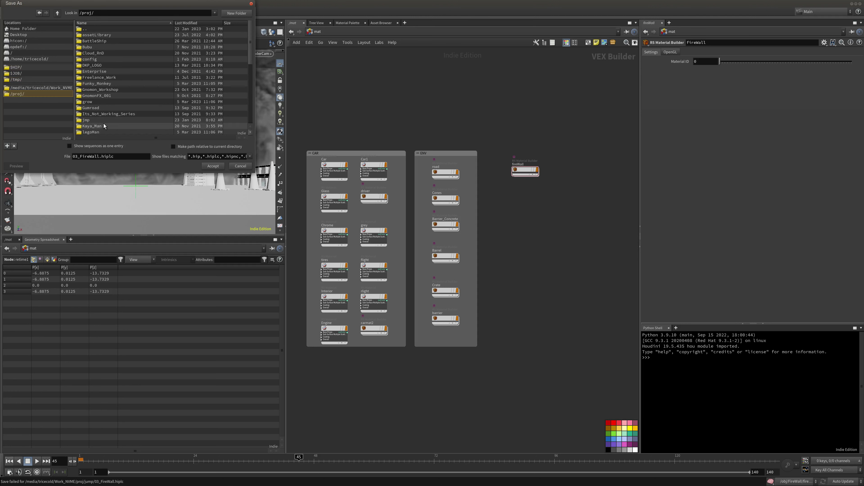
{"action": "left_click", "coordinate": [37, 87]}
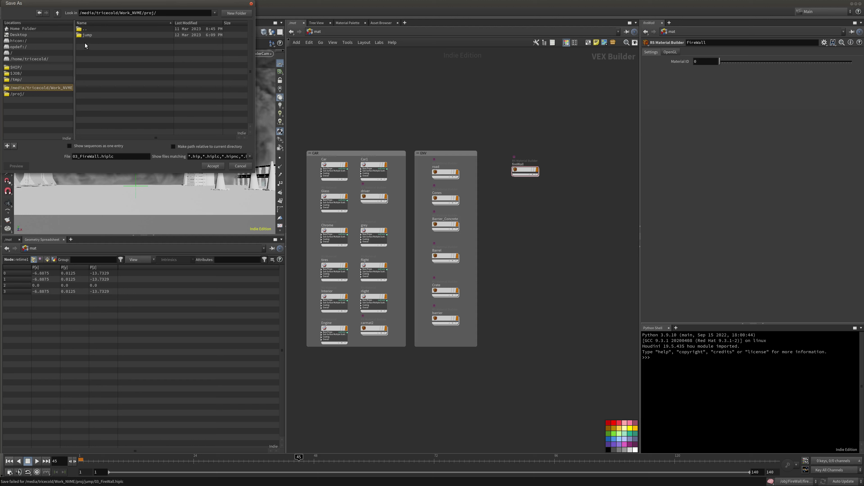
{"action": "double_click", "coordinate": [92, 35]}
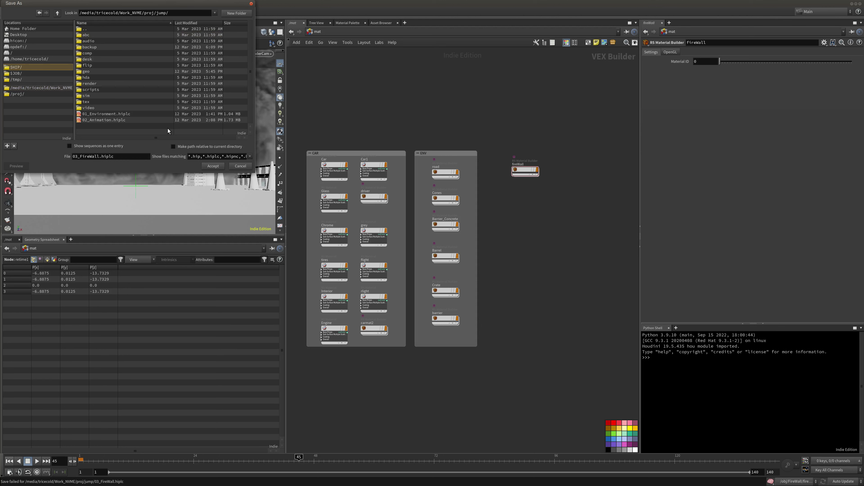
{"action": "left_click", "coordinate": [213, 166]}
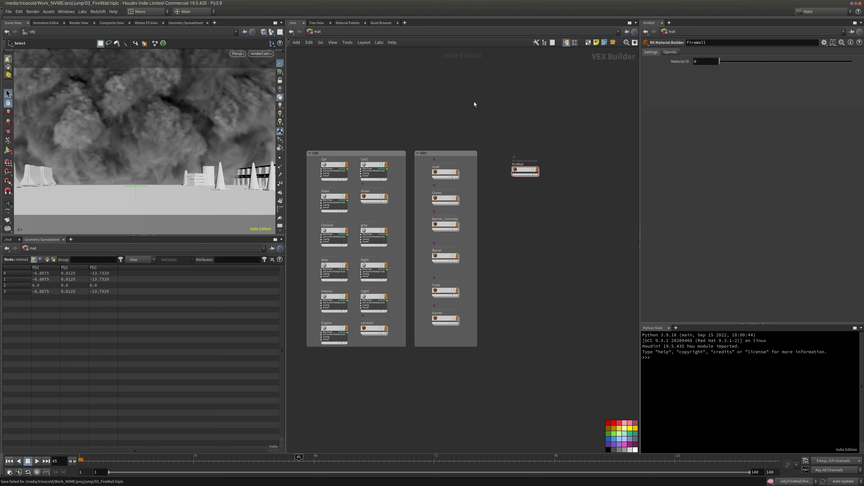
Save the scene as 03_FireWall.hiplc in the tmp folder inside the home directory.
{"action": "left_click", "coordinate": [9, 11]}
{"action": "left_click", "coordinate": [21, 70]}
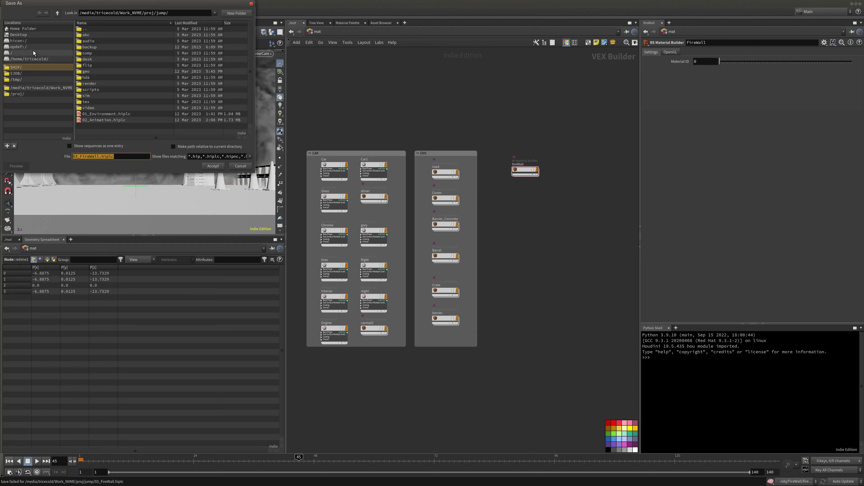
{"action": "left_click", "coordinate": [23, 35]}
{"action": "left_click", "coordinate": [28, 29]}
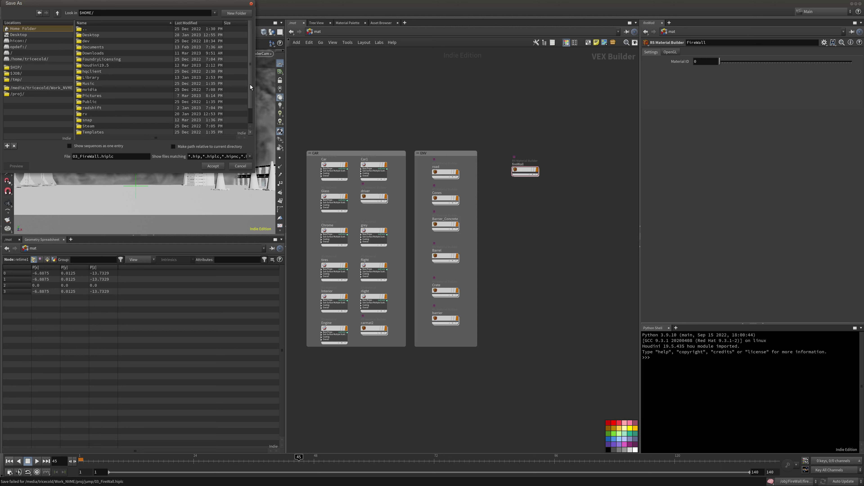
{"action": "left_click_drag", "start_coordinate": [250, 85], "coordinate": [249, 119]}
{"action": "double_click", "coordinate": [105, 119]}
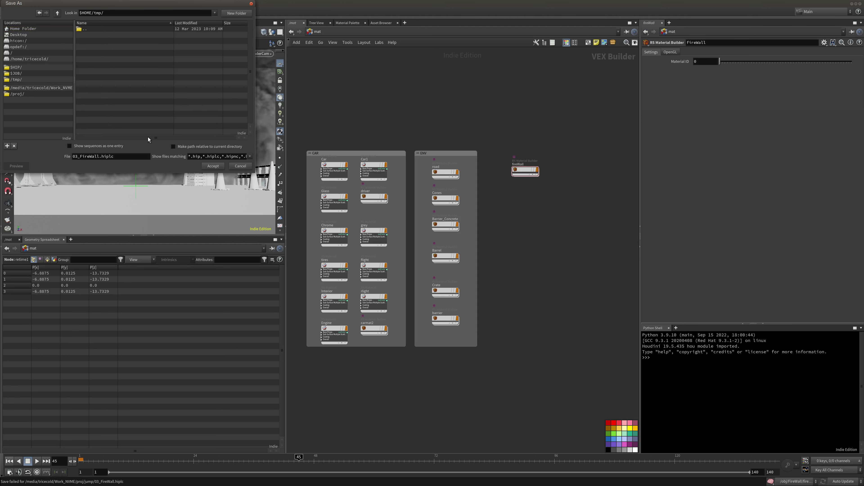
{"action": "left_click", "coordinate": [218, 166]}
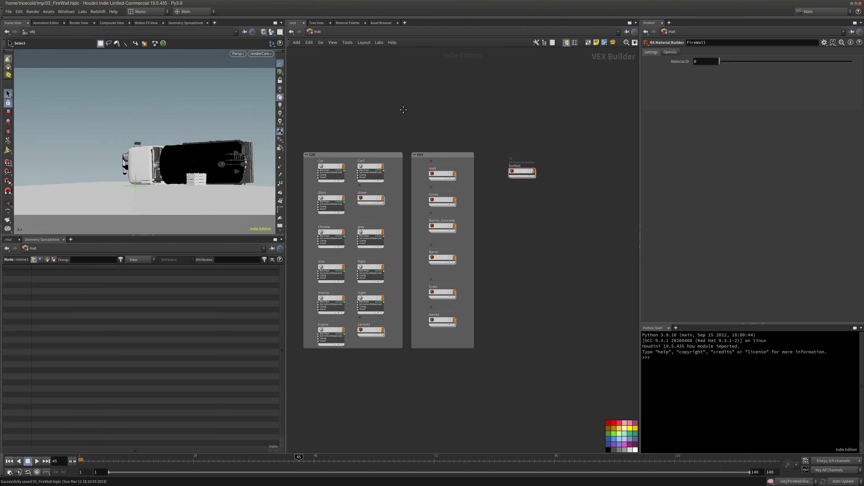
Quit Houdini discarding unsaved changes, close the front file manager window and bring up the remaining jump folder window.
{"action": "left_click", "coordinate": [860, 5]}
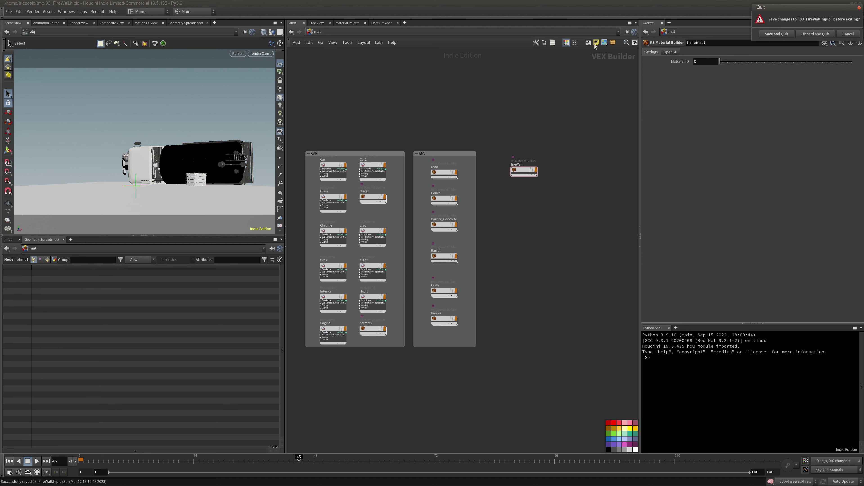
{"action": "left_click", "coordinate": [806, 34]}
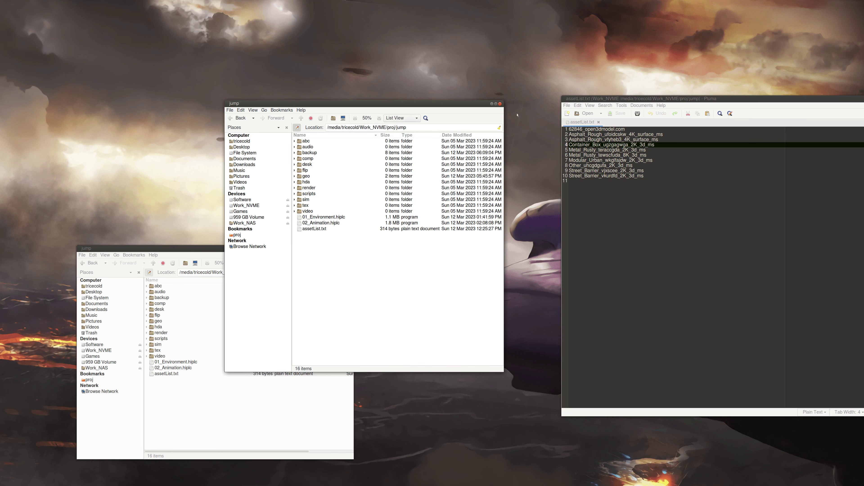
{"action": "left_click", "coordinate": [500, 104]}
{"action": "left_click", "coordinate": [222, 397]}
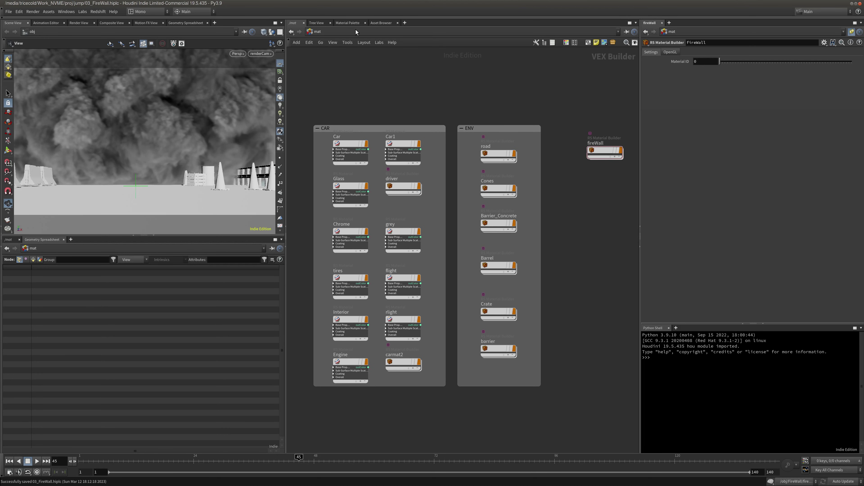
Go to the out network and unpin the parameter pane to show the fireWall Redshift ROP's settings.
{"action": "left_click", "coordinate": [356, 31]}
{"action": "left_click", "coordinate": [371, 68]}
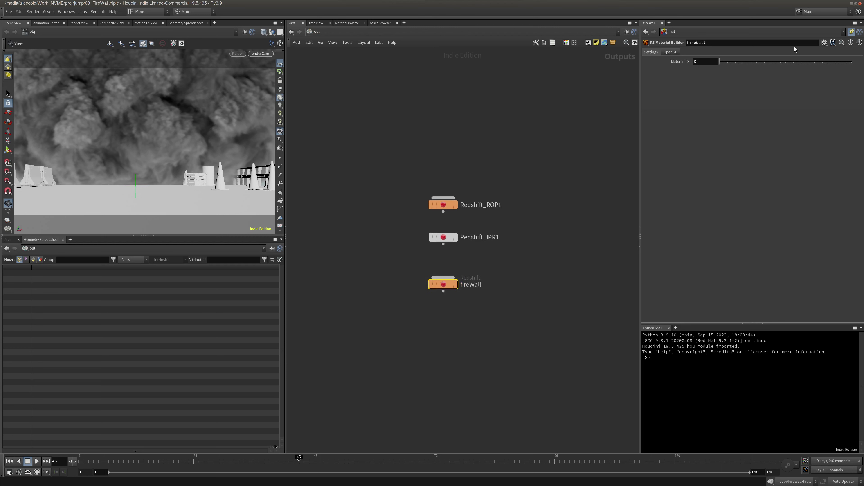
{"action": "left_click", "coordinate": [851, 32]}
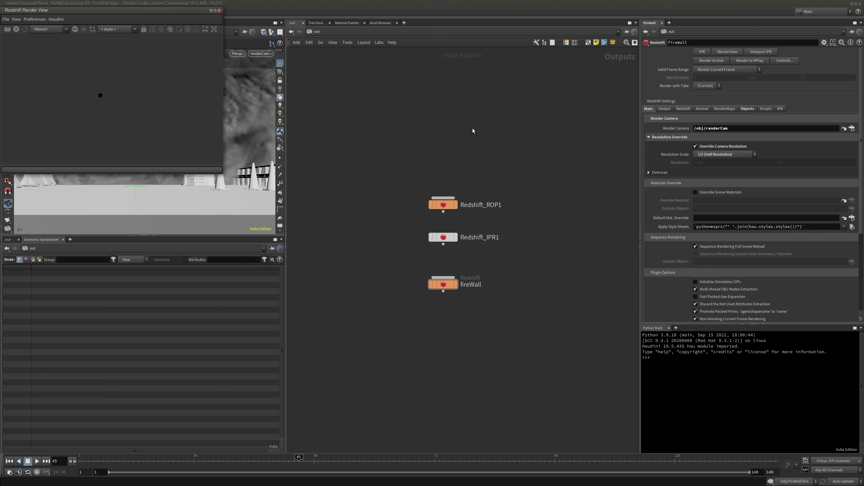
Move and enlarge the Redshift Render View over the viewport and start rendering with the fireWall ROP.
{"action": "left_click_drag", "start_coordinate": [133, 10], "coordinate": [134, 52]}
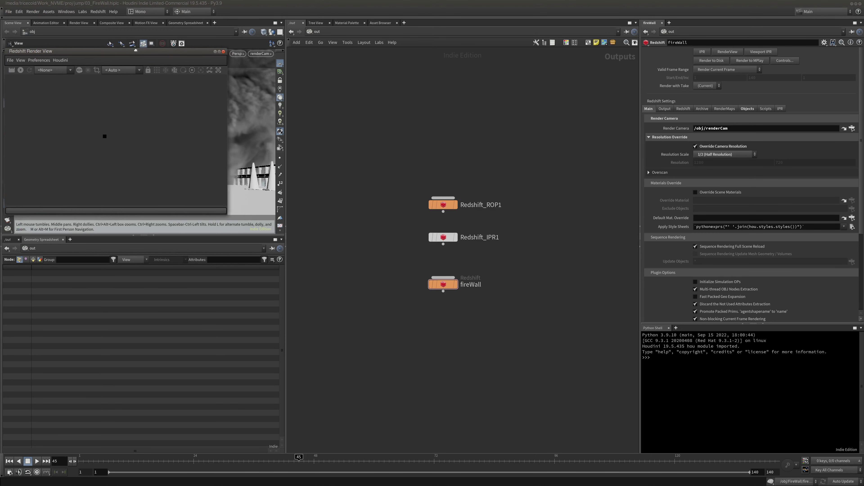
{"action": "left_click_drag", "start_coordinate": [225, 221], "coordinate": [295, 256]}
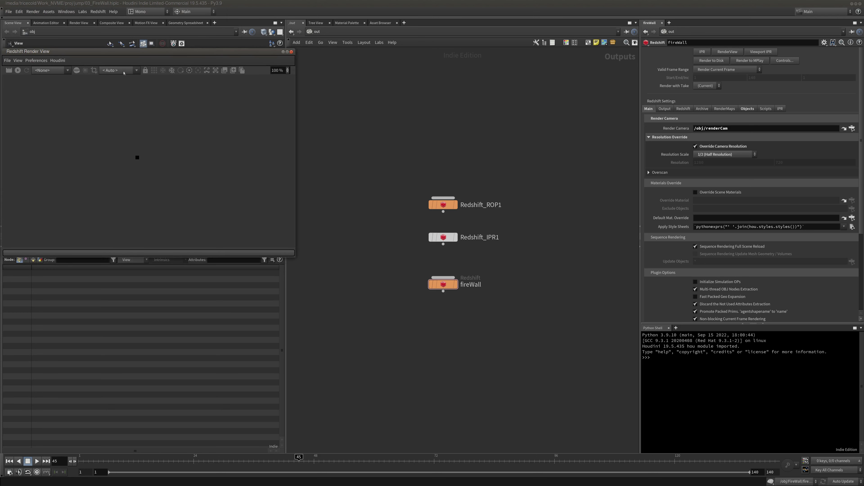
{"action": "left_click", "coordinate": [57, 61]}
{"action": "mouse_move", "coordinate": [102, 69]}
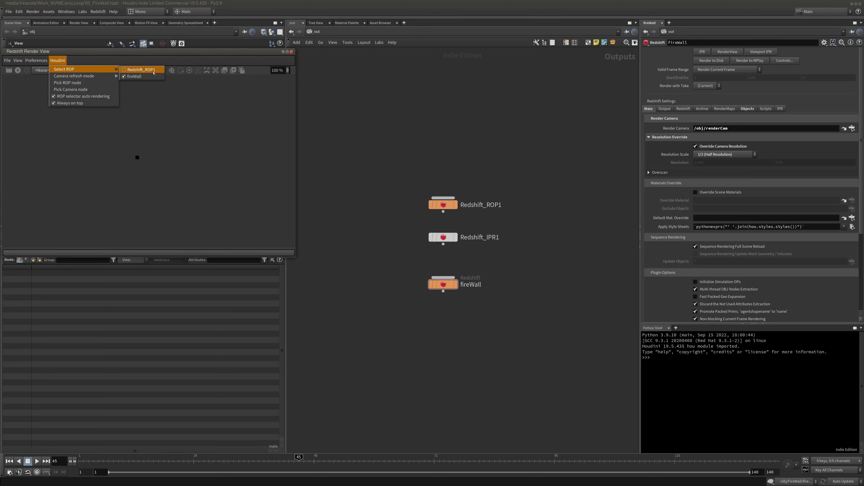
{"action": "left_click", "coordinate": [142, 77]}
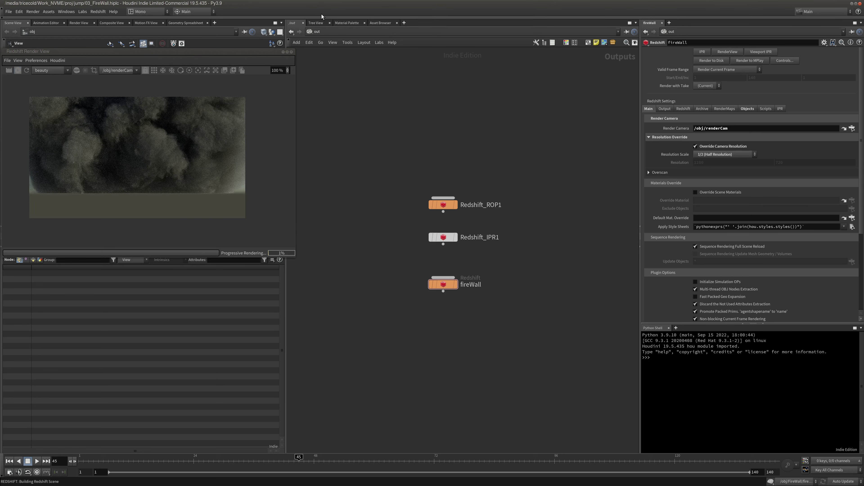
Open the fireWall material builder in the mat network and show the Volume1 node's basic parameters.
{"action": "left_click", "coordinate": [358, 33]}
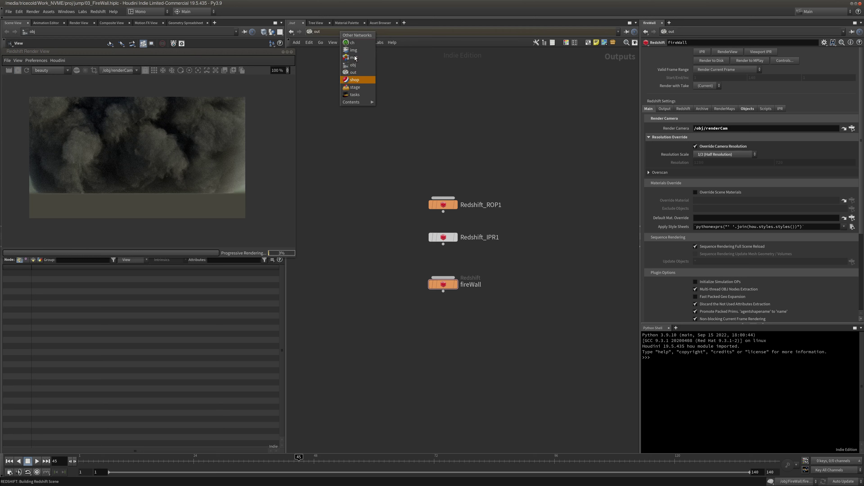
{"action": "left_click", "coordinate": [354, 58]}
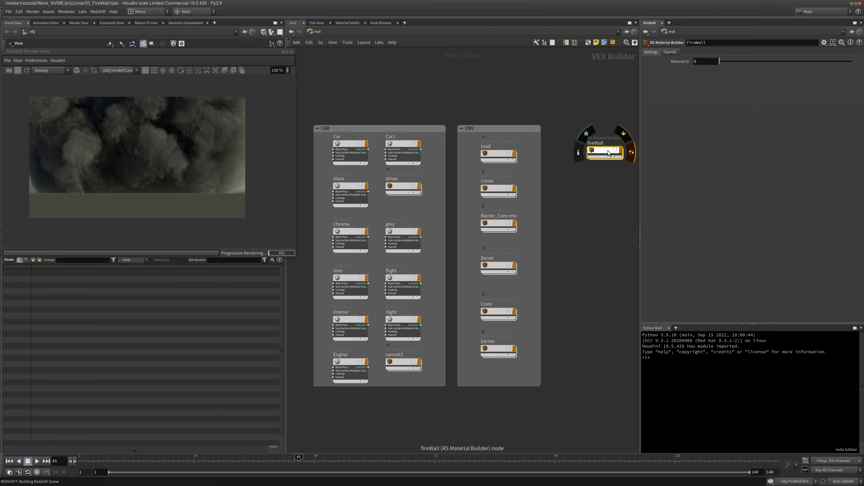
{"action": "double_click", "coordinate": [610, 150]}
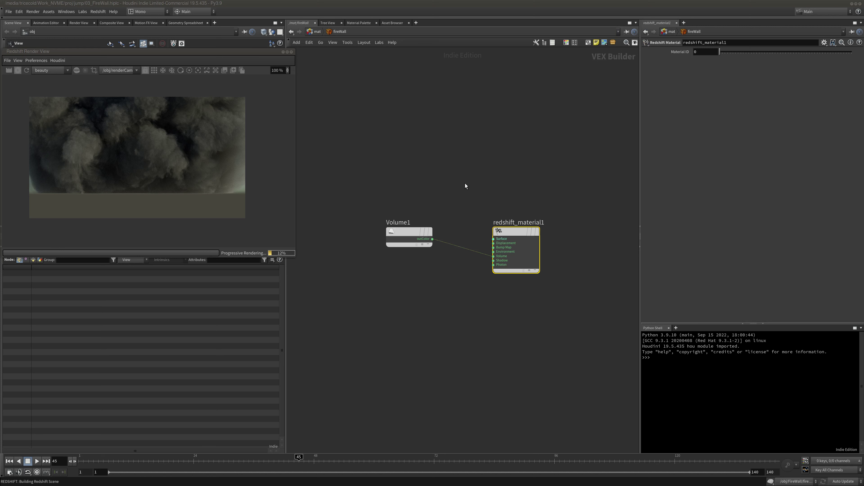
{"action": "left_click_drag", "start_coordinate": [458, 190], "coordinate": [368, 275]}
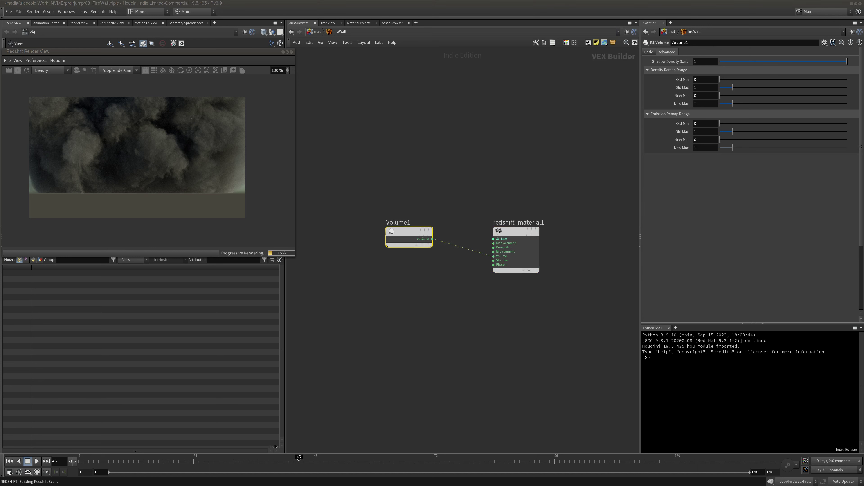
{"action": "left_click", "coordinate": [648, 52]}
{"action": "scroll", "coordinate": [856, 199], "scroll_direction": "down", "scroll_amount": 5}
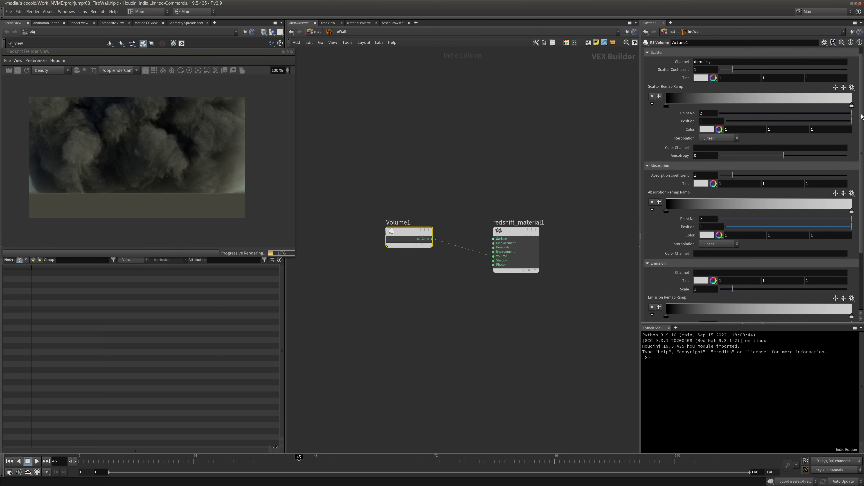
Set the Emission channel of Volume1 to temperature.
{"action": "mouse_move", "coordinate": [517, 232]}
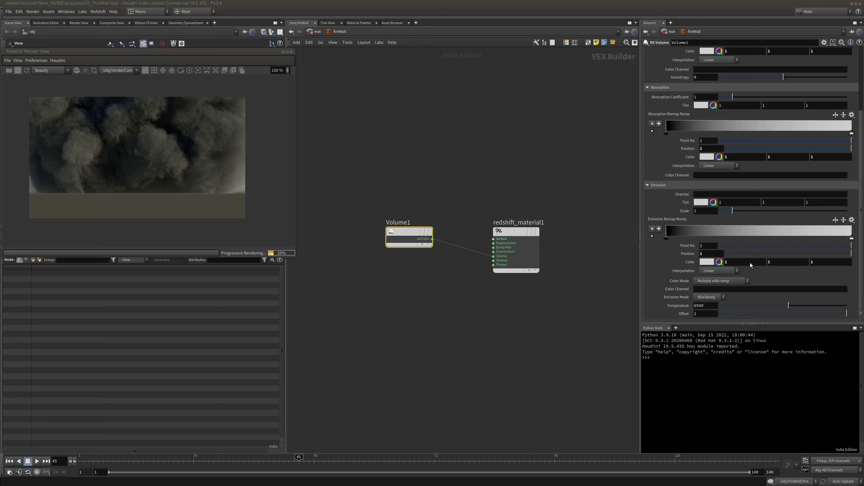
{"action": "left_click", "coordinate": [716, 195]}
{"action": "type", "text": "temperature"}
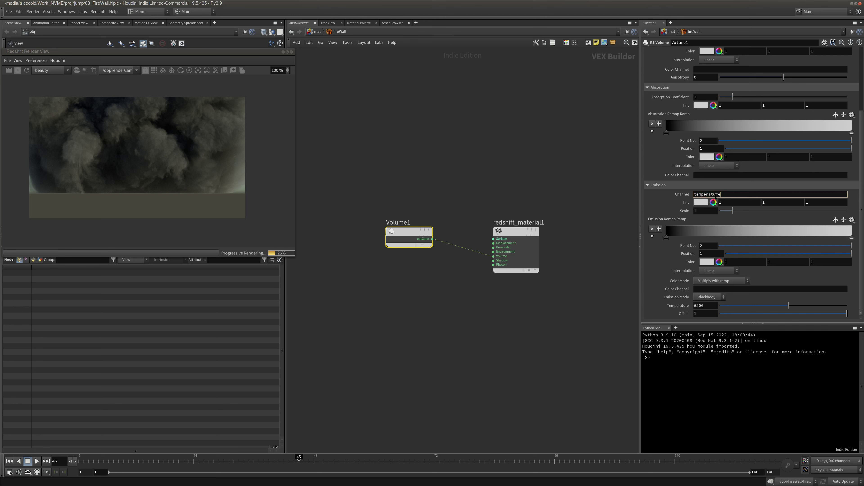
{"action": "key", "text": "Return"}
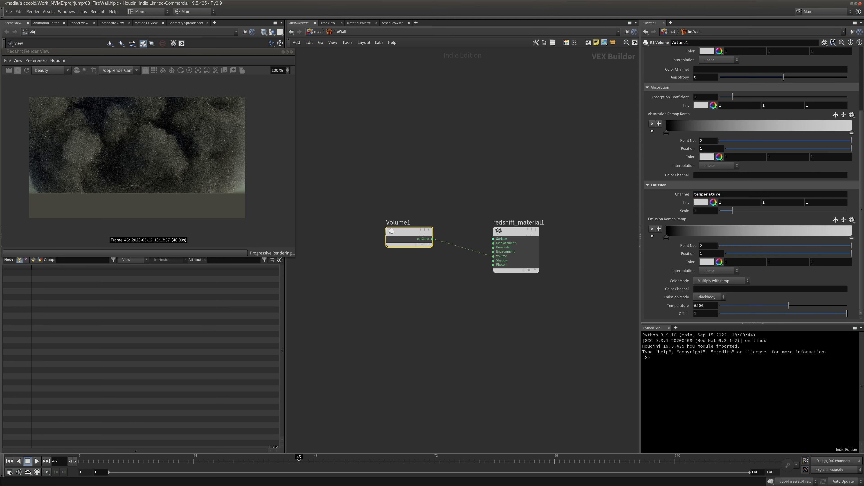
Set Volume1's emission Color Mode to Replace with Color Channel Ce, and restart the Redshift render.
{"action": "left_click", "coordinate": [718, 281]}
{"action": "left_click", "coordinate": [712, 303]}
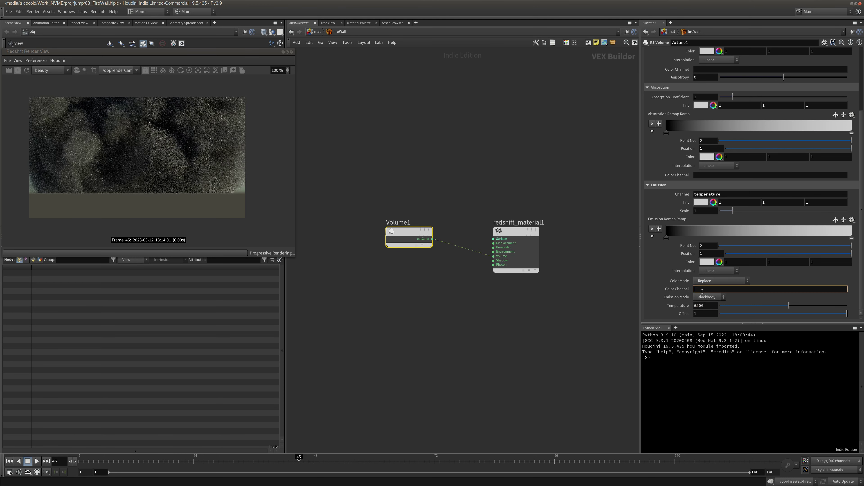
{"action": "type", "text": "Ce"}
{"action": "left_click", "coordinate": [529, 321]}
{"action": "middle_click_drag", "start_coordinate": [528, 317], "coordinate": [525, 312]}
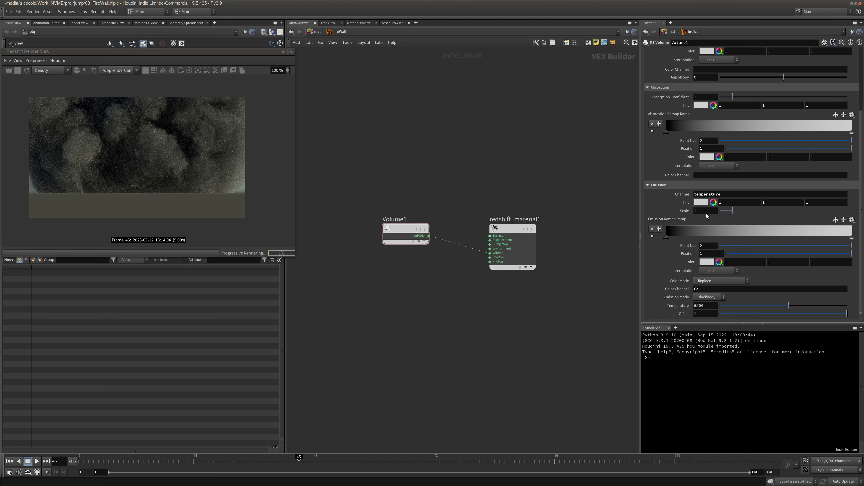
{"action": "left_click", "coordinate": [27, 70]}
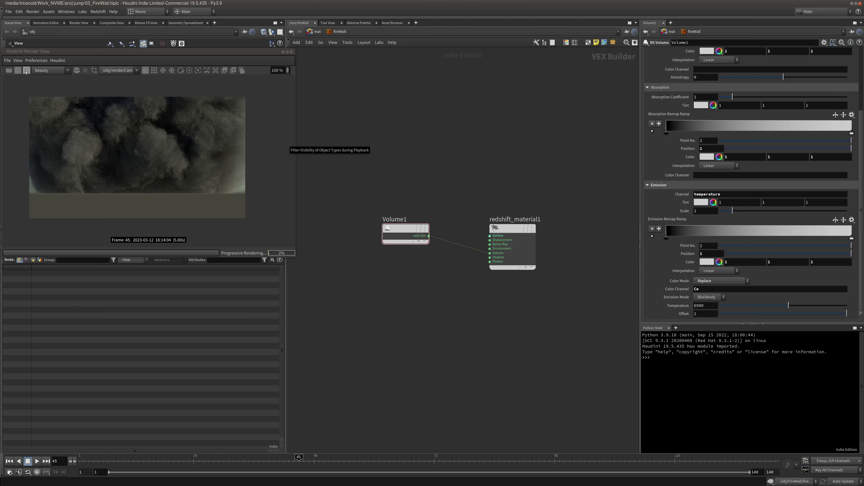
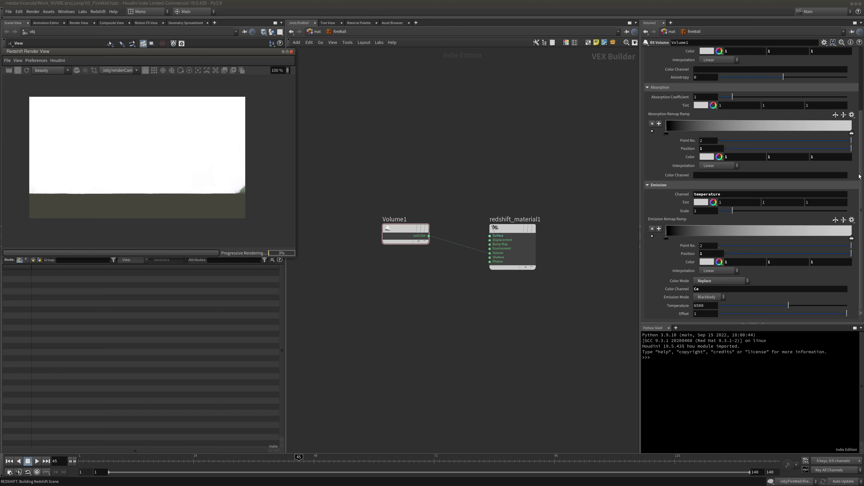
Set Volume1's Absorption Coefficient to 10 and its Emission Mode to Color Ramp.
{"action": "left_click", "coordinate": [705, 99]}
{"action": "type", "text": "0"}
{"action": "key", "text": "Return"}
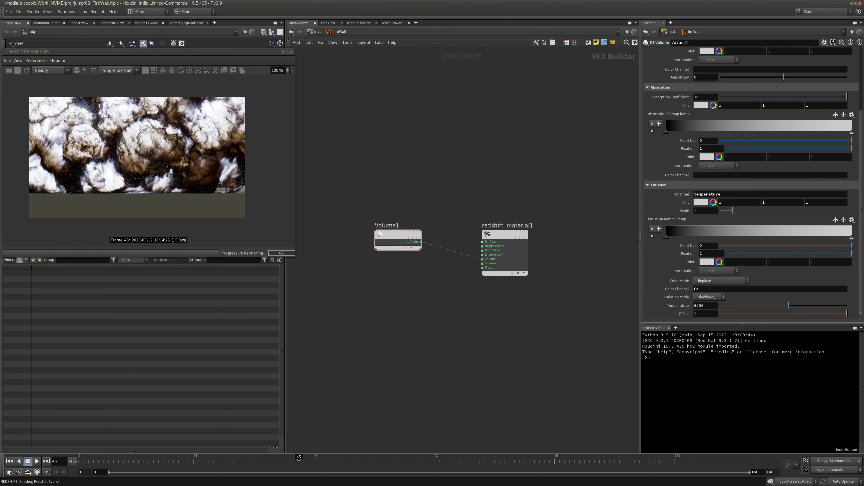
{"action": "left_click", "coordinate": [711, 298]}
{"action": "left_click", "coordinate": [706, 312]}
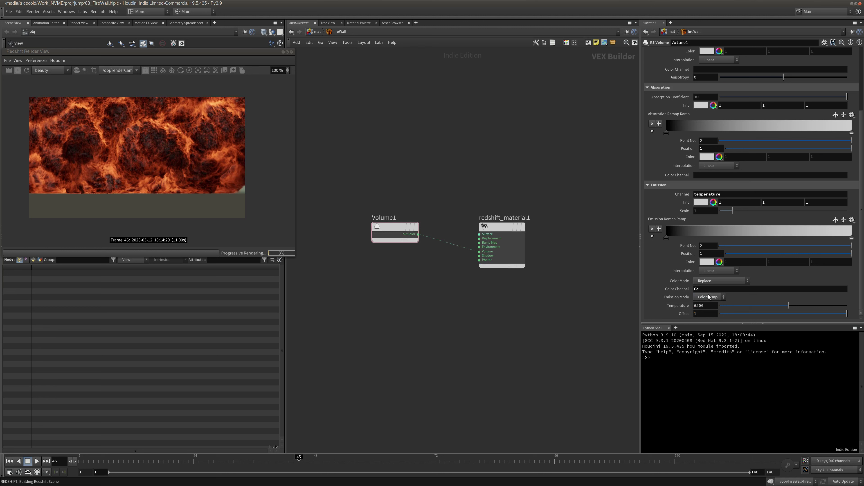
Switch the scene's update mode to Manual and take a snapshot of the current fire render.
{"action": "left_click_drag", "start_coordinate": [136, 53], "coordinate": [150, 223]}
{"action": "left_click", "coordinate": [847, 481]}
{"action": "left_click", "coordinate": [845, 476]}
{"action": "left_click", "coordinate": [247, 240]}
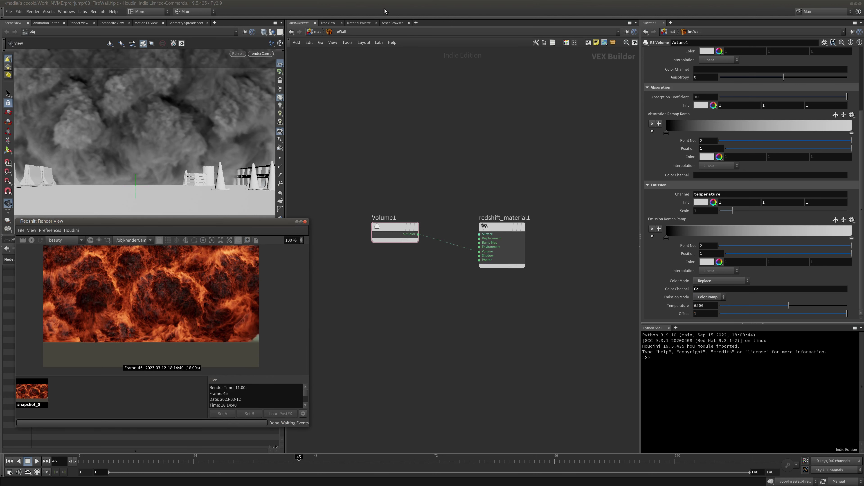
Go into the FireWall object and examine the attribdelete1 and fireWall_SIM nodes by displaying each one.
{"action": "left_click", "coordinate": [354, 31]}
{"action": "left_click", "coordinate": [317, 32]}
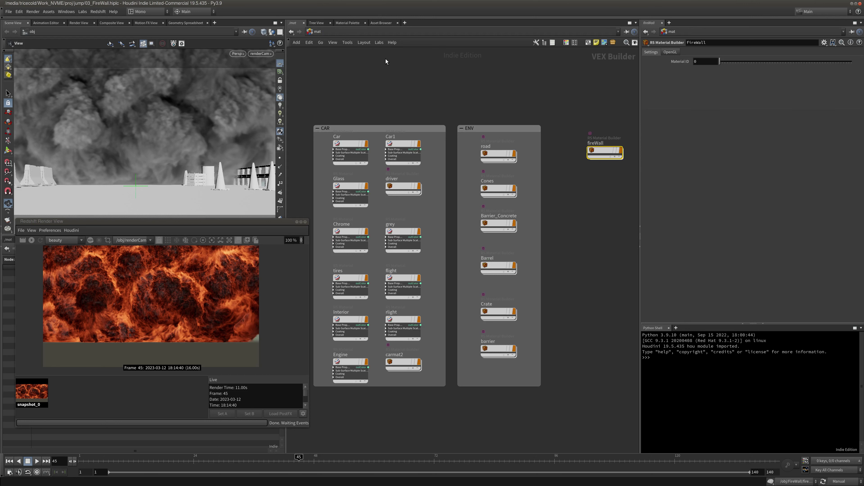
{"action": "left_click", "coordinate": [320, 33]}
{"action": "left_click", "coordinate": [337, 61]}
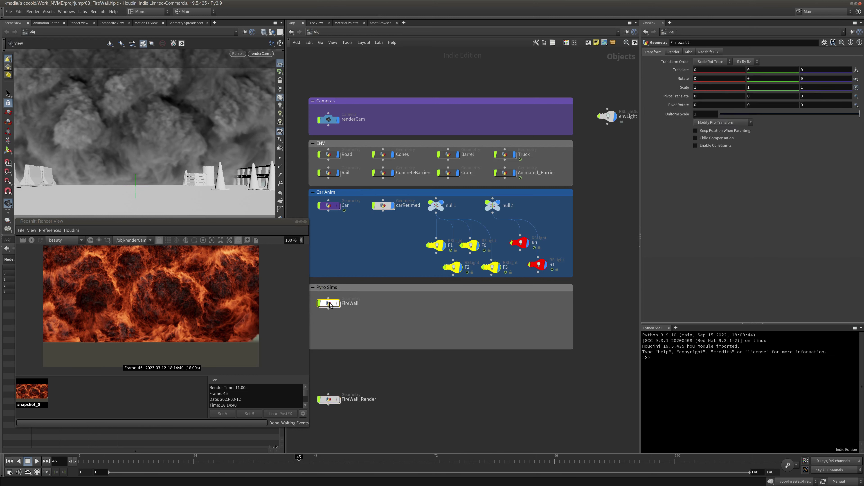
{"action": "double_click", "coordinate": [329, 303]}
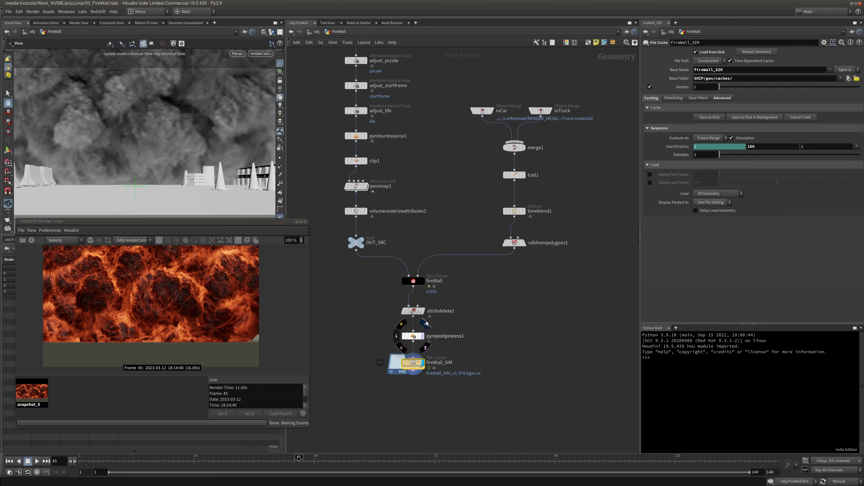
{"action": "left_click", "coordinate": [413, 313]}
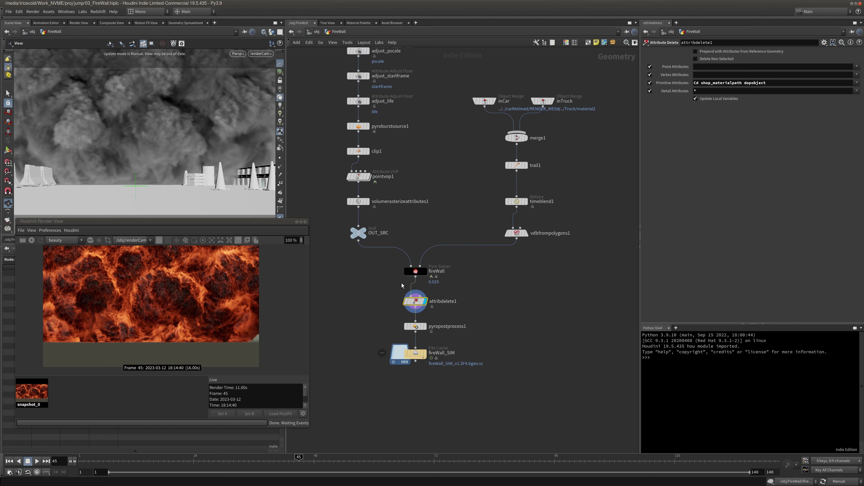
{"action": "left_click", "coordinate": [416, 354]}
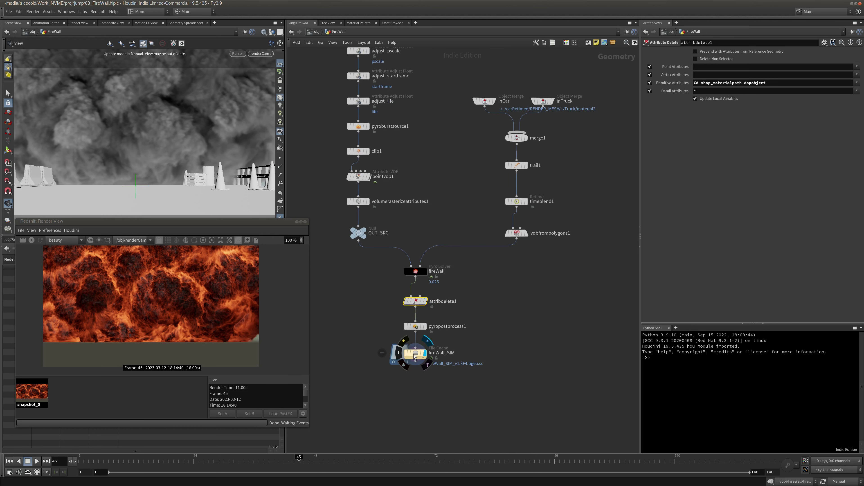
Restore Auto Update and compare the pyrobakevolume1 output with retime1 inside FireWall_Render, leaving retime1 displayed.
{"action": "left_click", "coordinate": [314, 31]}
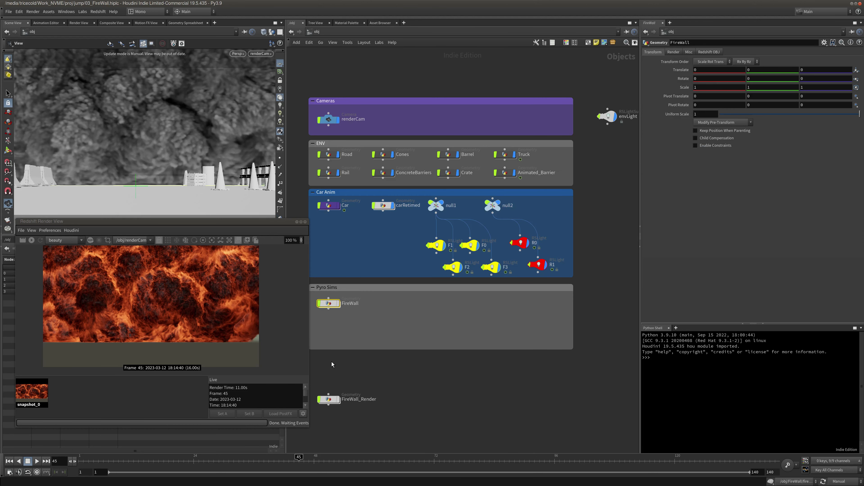
{"action": "double_click", "coordinate": [330, 400]}
{"action": "left_click", "coordinate": [464, 239]}
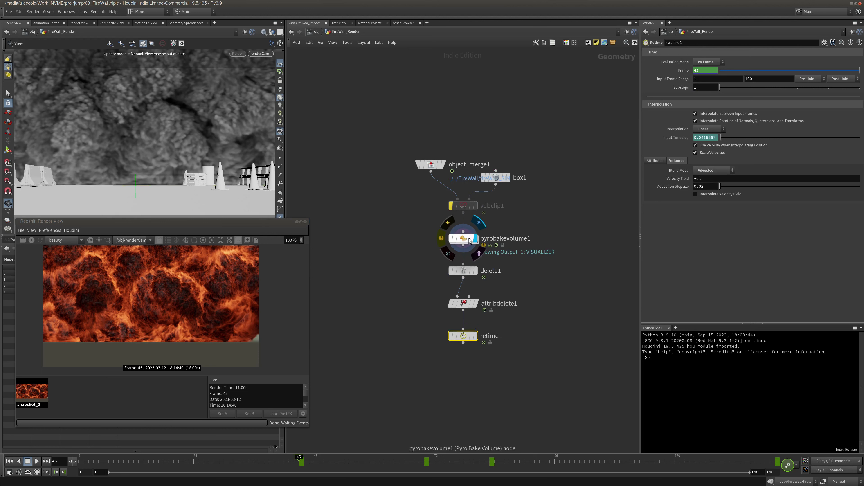
{"action": "left_click", "coordinate": [840, 482]}
{"action": "left_click", "coordinate": [843, 463]}
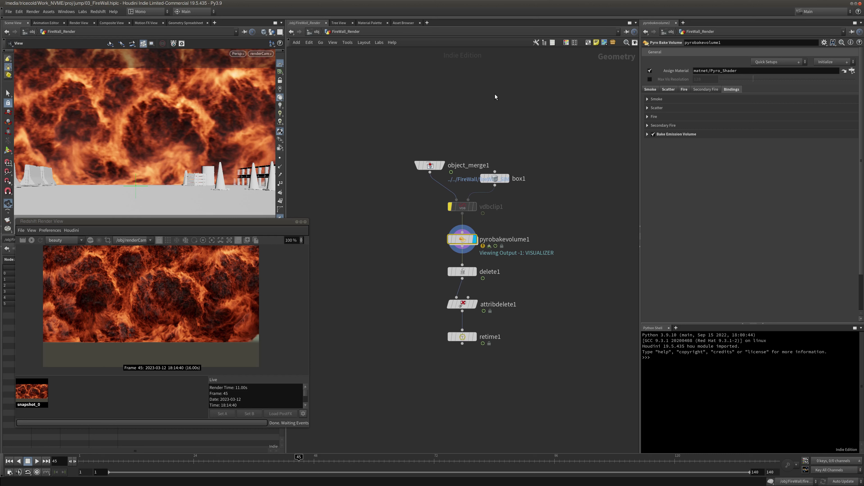
{"action": "left_click", "coordinate": [473, 337]}
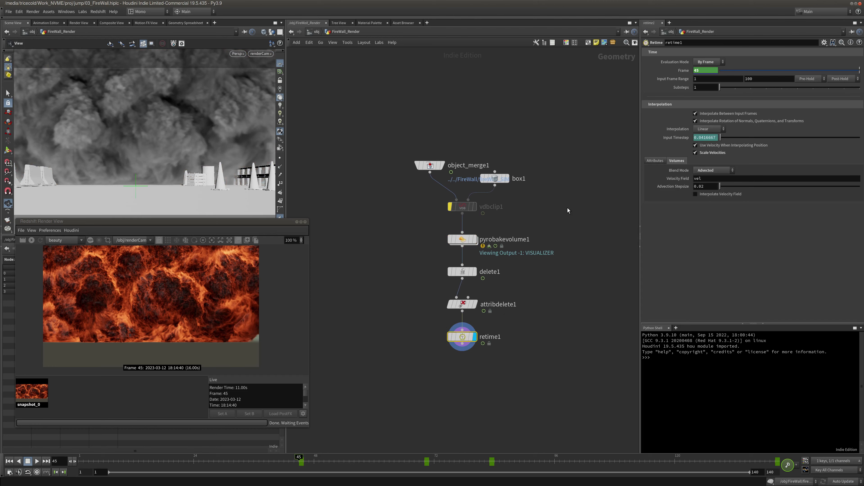
Return to Volume1 in the fireWall material, fit the Redshift Render View over the viewport and restart the render.
{"action": "left_click", "coordinate": [317, 31]}
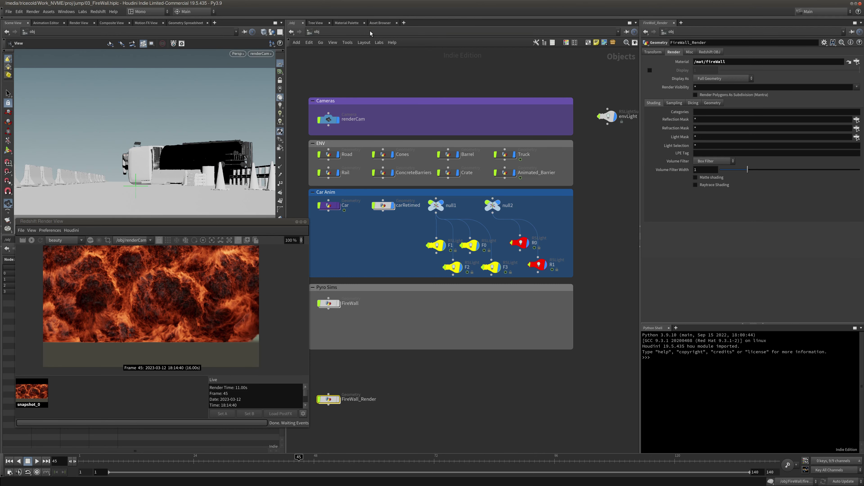
{"action": "left_click", "coordinate": [383, 70]}
{"action": "left_click", "coordinate": [376, 34]}
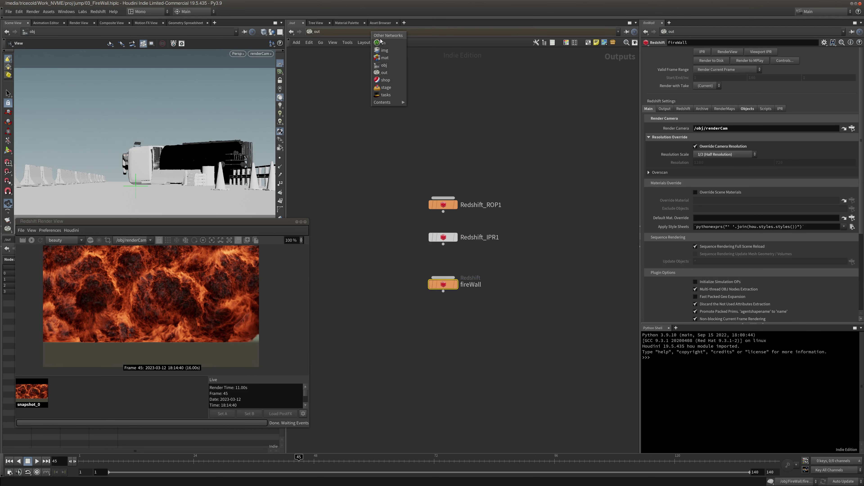
{"action": "left_click", "coordinate": [391, 58]}
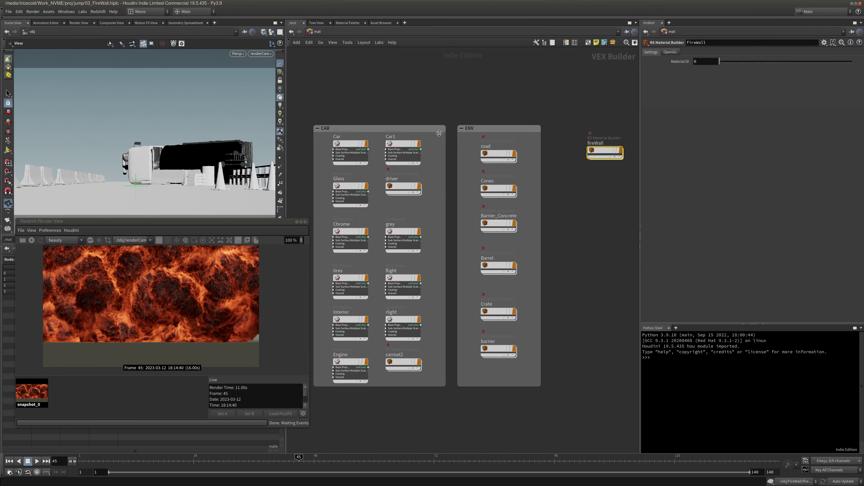
{"action": "double_click", "coordinate": [605, 151]}
{"action": "left_click_drag", "start_coordinate": [159, 226], "coordinate": [158, 55]}
{"action": "left_click_drag", "start_coordinate": [308, 72], "coordinate": [283, 72]}
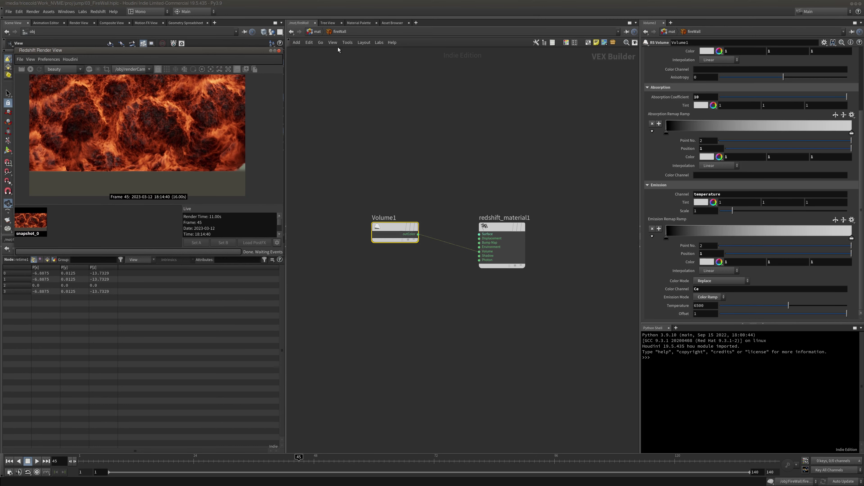
{"action": "left_click", "coordinate": [318, 31]}
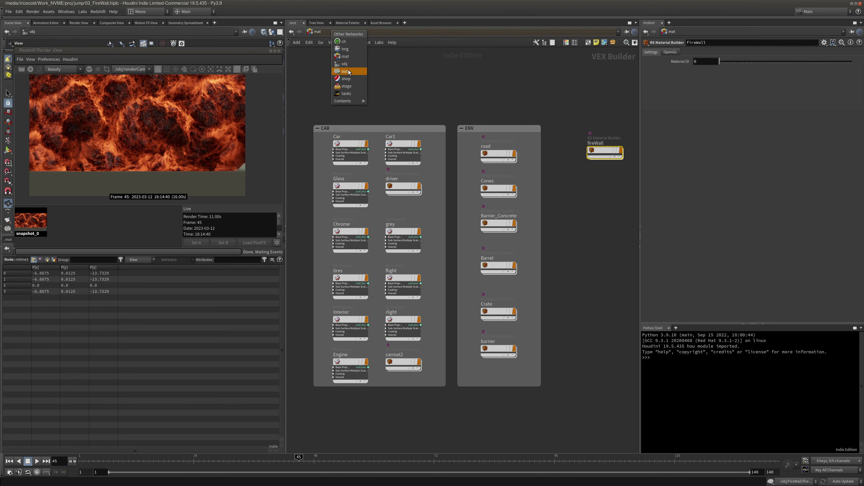
{"action": "double_click", "coordinate": [605, 152]}
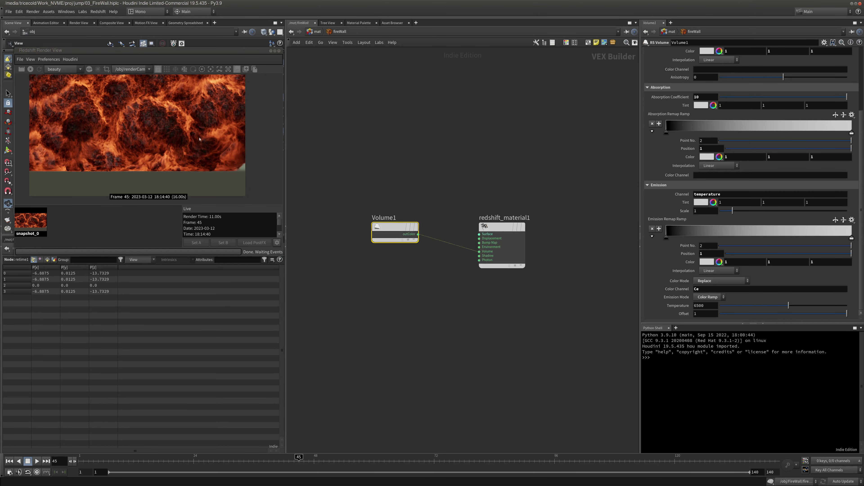
{"action": "left_click", "coordinate": [31, 70]}
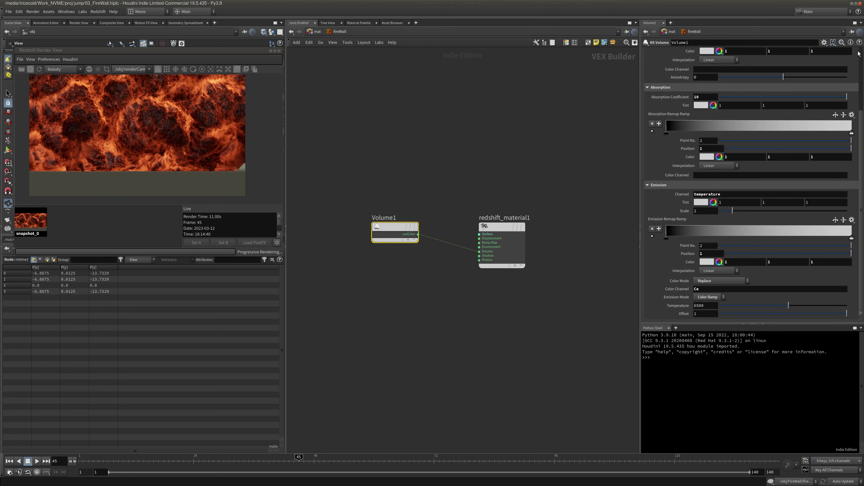
In Volume1's advanced parameters, set the density remap Old Max to 8 and the emission remap Old Max to 5.
{"action": "scroll", "coordinate": [860, 53], "scroll_direction": "up", "scroll_amount": 5}
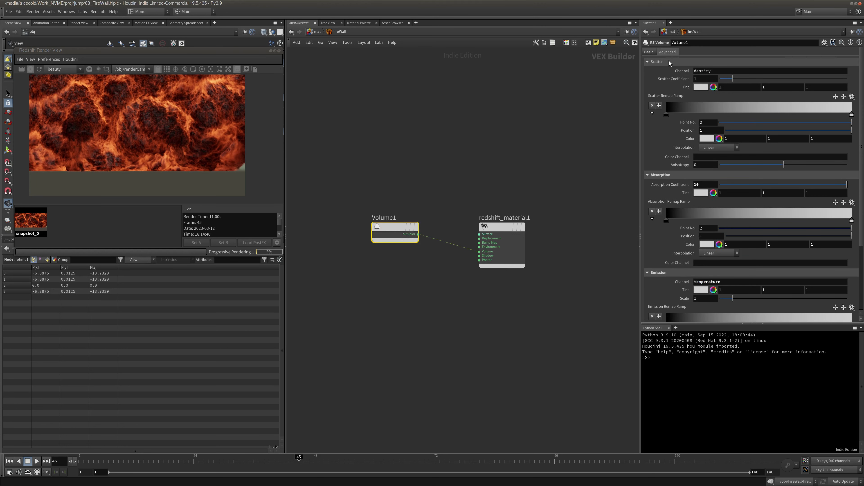
{"action": "scroll", "coordinate": [672, 57], "scroll_direction": "down", "scroll_amount": 10}
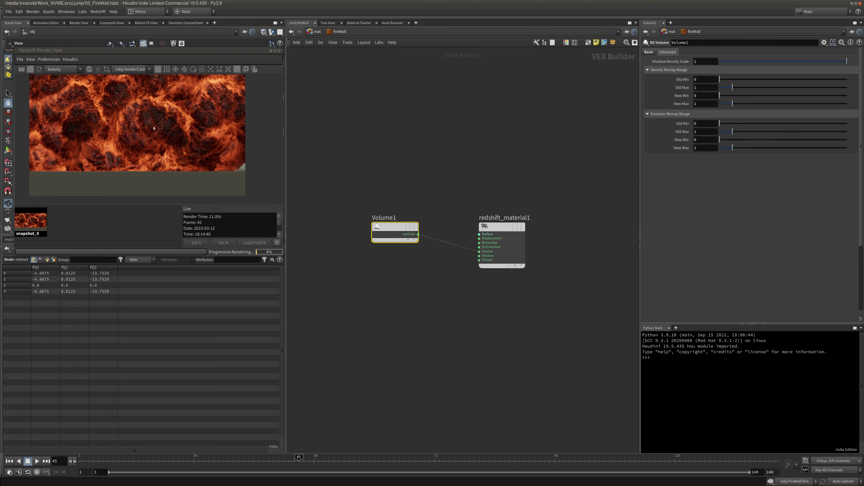
{"action": "left_click", "coordinate": [707, 87]}
{"action": "left_click", "coordinate": [66, 229]}
{"action": "left_click", "coordinate": [702, 88]}
{"action": "type", "text": "8"}
{"action": "key", "text": "Return"}
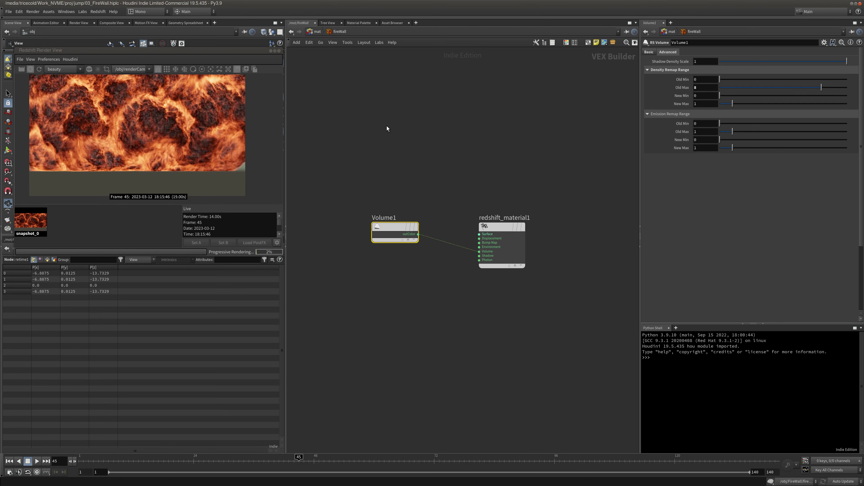
{"action": "left_click", "coordinate": [705, 131]}
{"action": "type", "text": "5"}
{"action": "key", "text": "Return"}
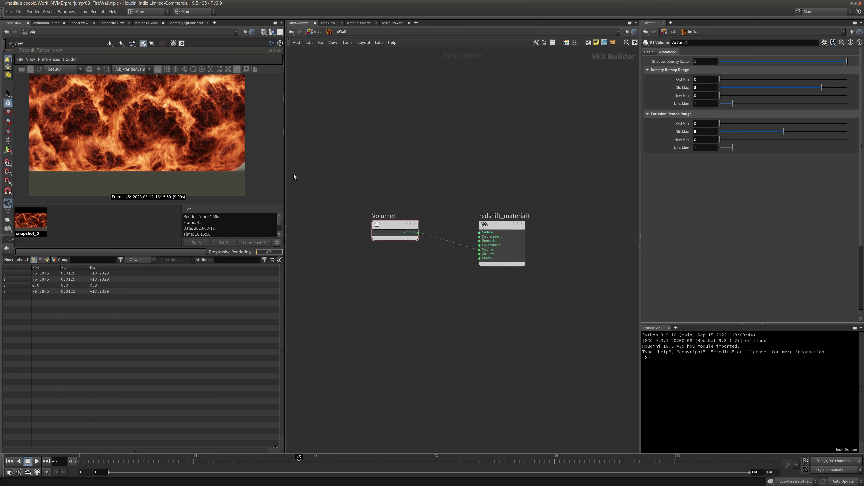
Check the volumes' maximum values in the primitive attributes of the spreadsheet and set Volume1's density remap Old Max to 10.
{"action": "left_click", "coordinate": [47, 260]}
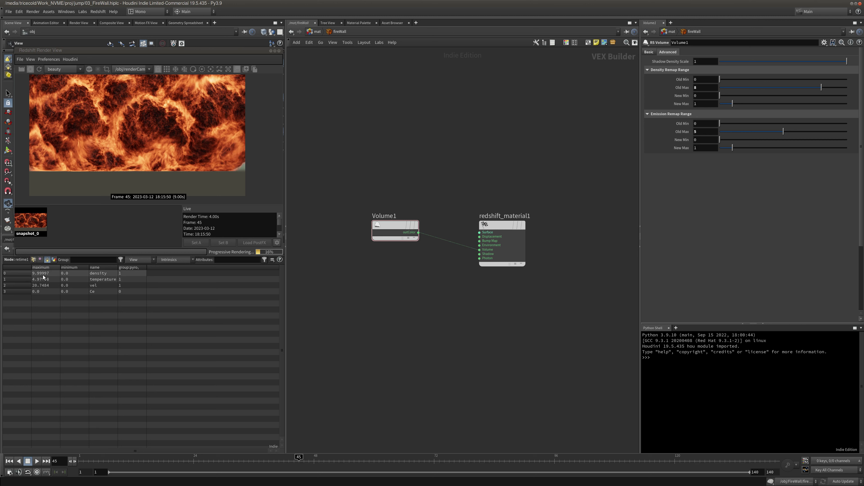
{"action": "left_click_drag", "start_coordinate": [709, 88], "coordinate": [529, 109]}
{"action": "type", "text": "10"}
{"action": "key", "text": "Return"}
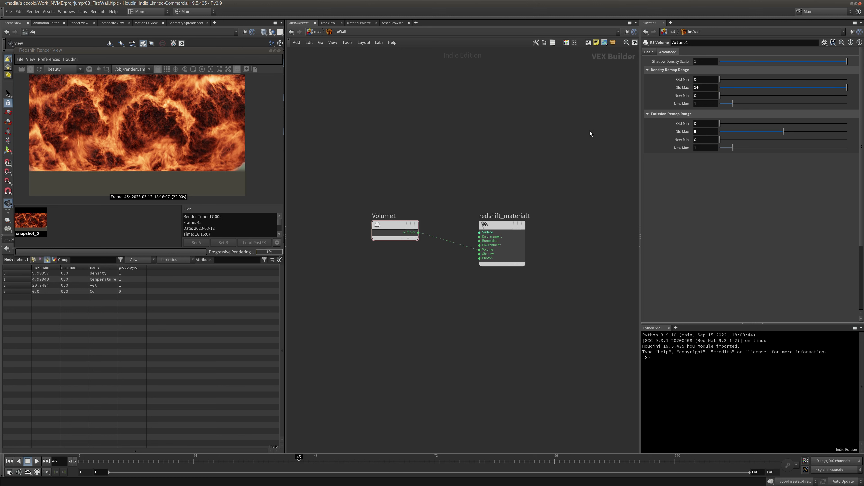
{"action": "middle_click_drag", "start_coordinate": [471, 164], "coordinate": [465, 163]}
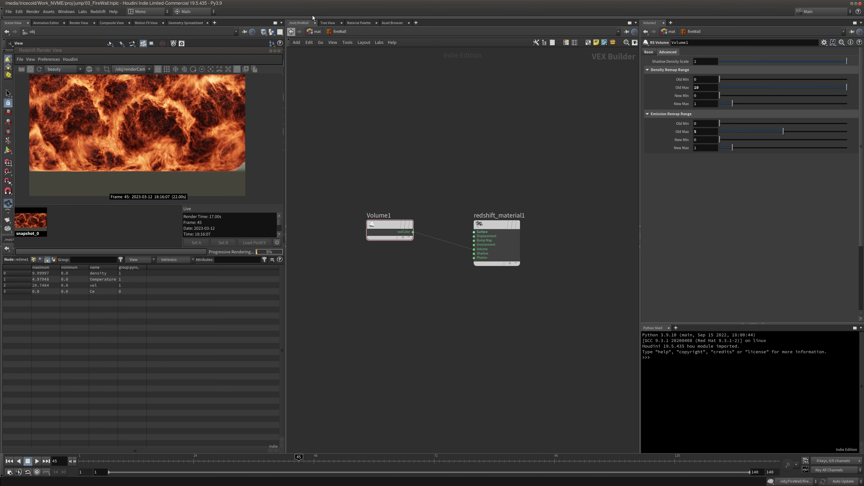
Return to the object network and resize the Redshift Render View to fit over the viewport above the spreadsheet.
{"action": "left_click", "coordinate": [320, 33]}
{"action": "left_click_drag", "start_coordinate": [152, 57], "coordinate": [155, 220]}
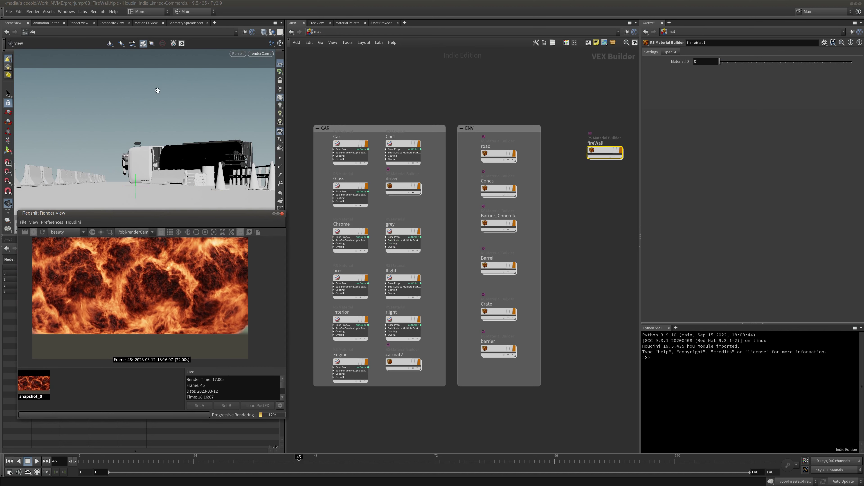
{"action": "left_click_drag", "start_coordinate": [105, 215], "coordinate": [103, 46]}
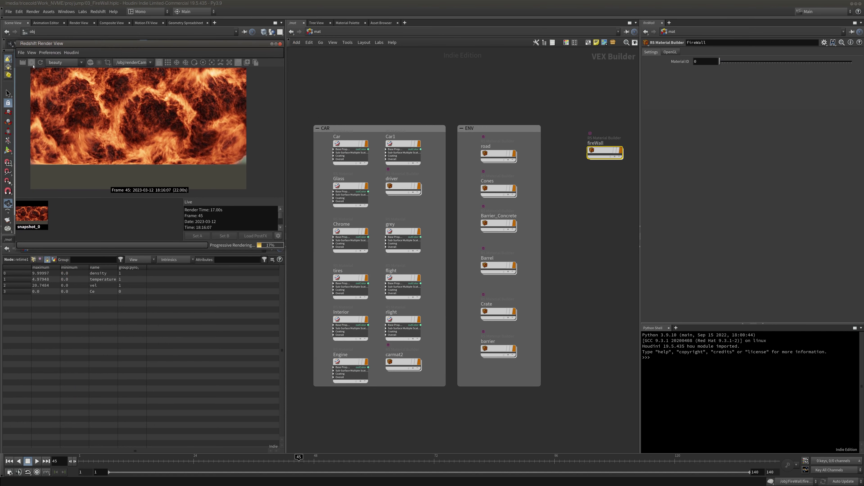
{"action": "left_click", "coordinate": [317, 32]}
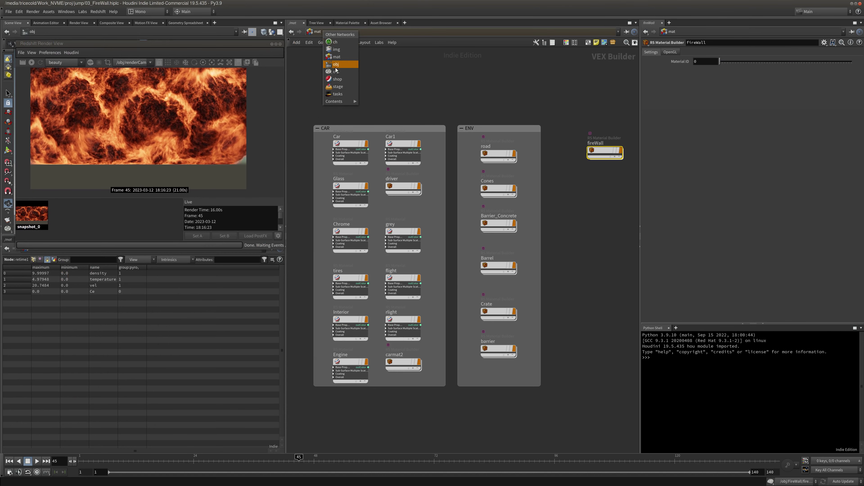
{"action": "left_click", "coordinate": [353, 72]}
{"action": "left_click_drag", "start_coordinate": [102, 248], "coordinate": [105, 234]}
{"action": "left_click_drag", "start_coordinate": [284, 235], "coordinate": [274, 234]}
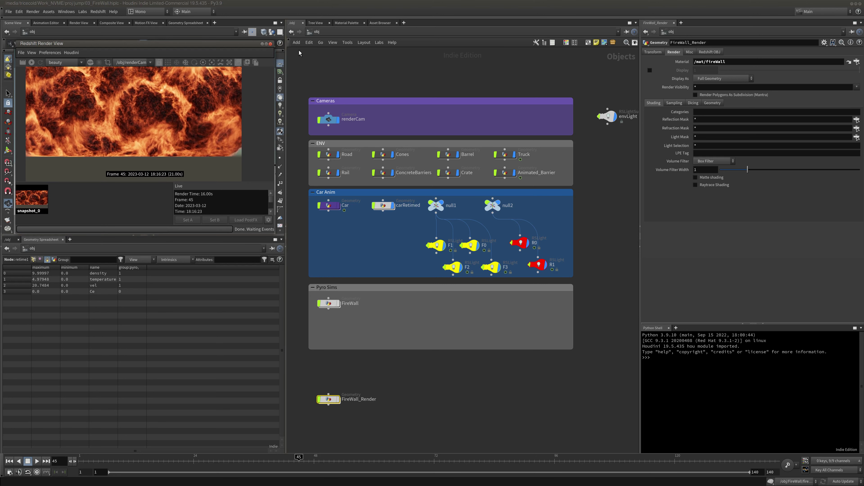
{"action": "left_click_drag", "start_coordinate": [274, 40], "coordinate": [275, 51]}
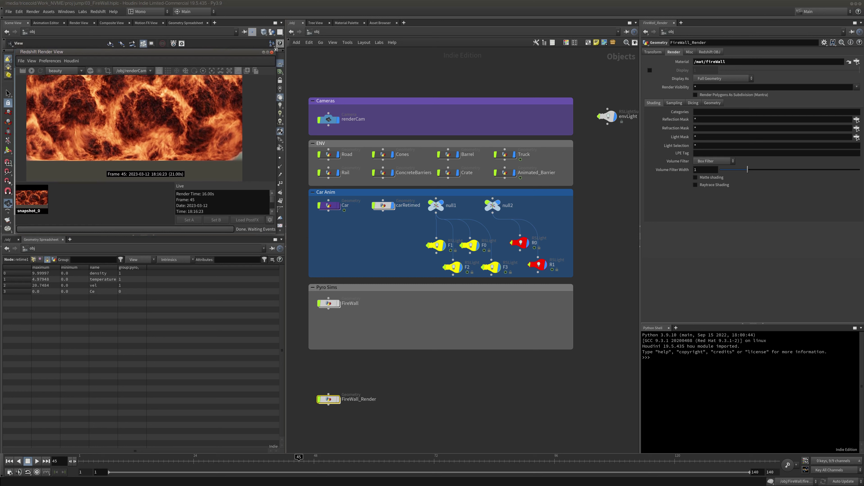
Add a Take List pane alongside the Geometry Spreadsheet.
{"action": "left_click", "coordinate": [71, 240]}
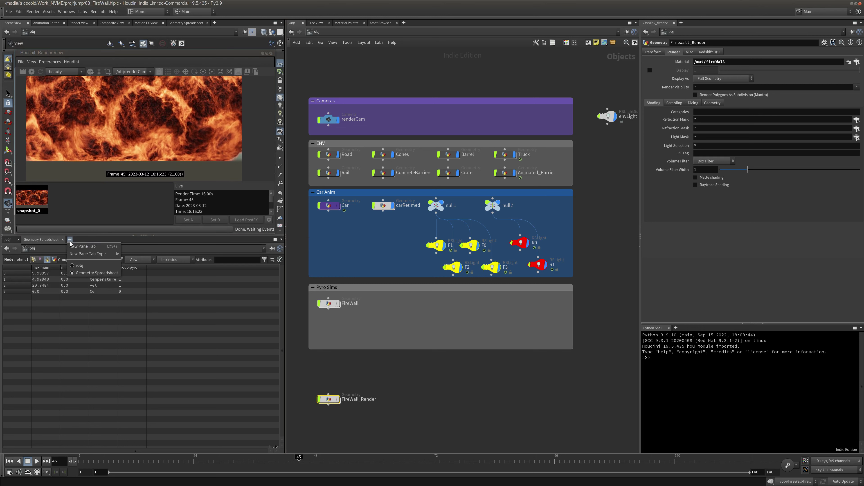
{"action": "mouse_move", "coordinate": [99, 254]}
{"action": "mouse_move", "coordinate": [143, 356]}
{"action": "left_click", "coordinate": [179, 377]}
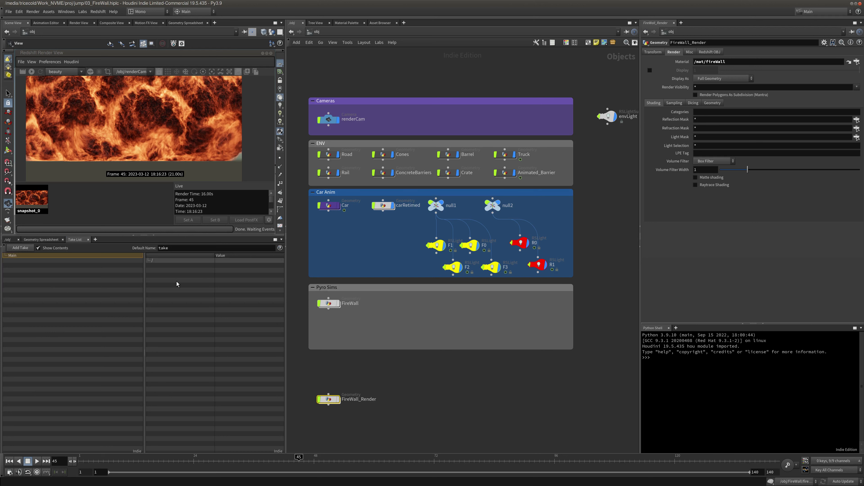
{"action": "scroll", "coordinate": [378, 252], "scroll_direction": "down", "scroll_amount": 1}
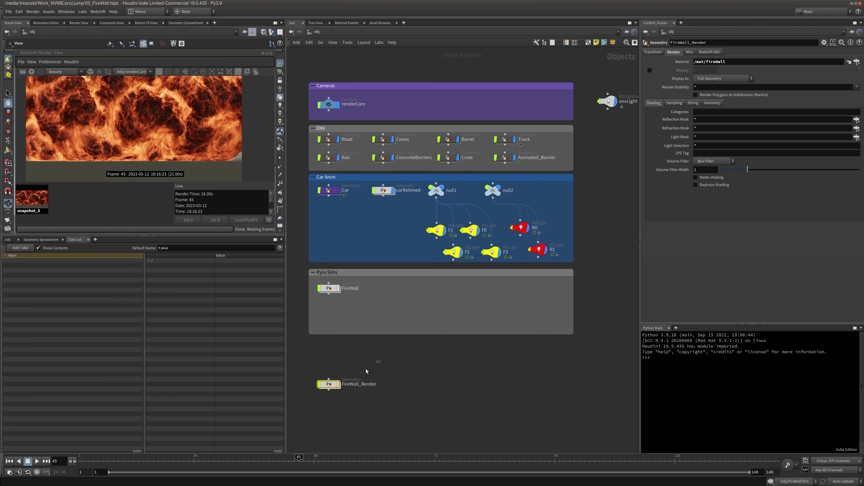
{"action": "mouse_move", "coordinate": [337, 385]}
{"action": "middle_click_drag", "start_coordinate": [377, 216], "coordinate": [378, 215]}
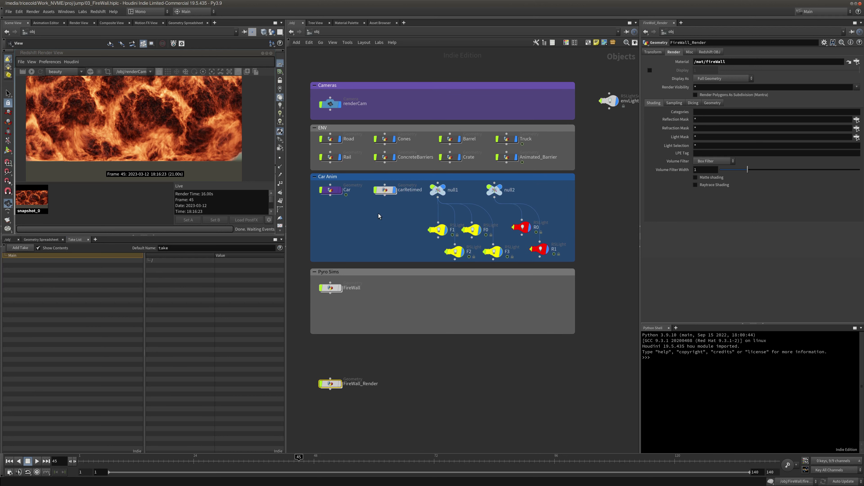
Go to the output network and rename the Redshift_ROP1 node as Beauty.
{"action": "left_click", "coordinate": [333, 32]}
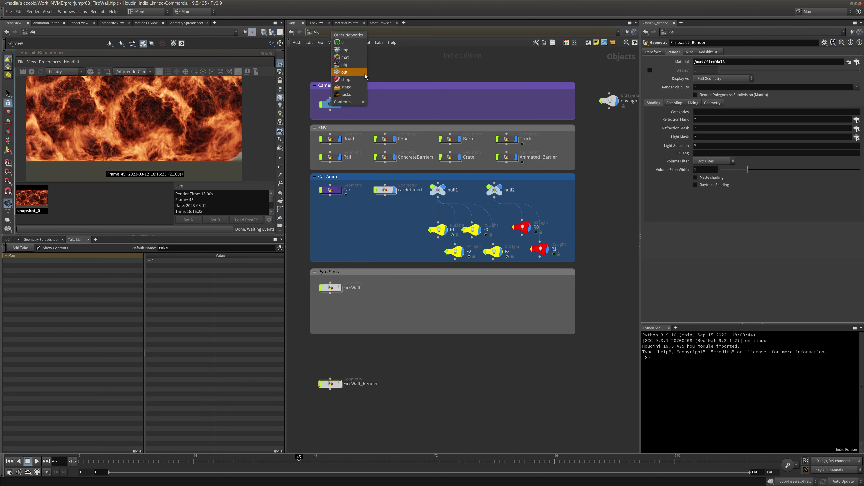
{"action": "left_click", "coordinate": [351, 76]}
{"action": "left_click", "coordinate": [448, 205]}
{"action": "left_click_drag", "start_coordinate": [448, 205], "coordinate": [358, 195]}
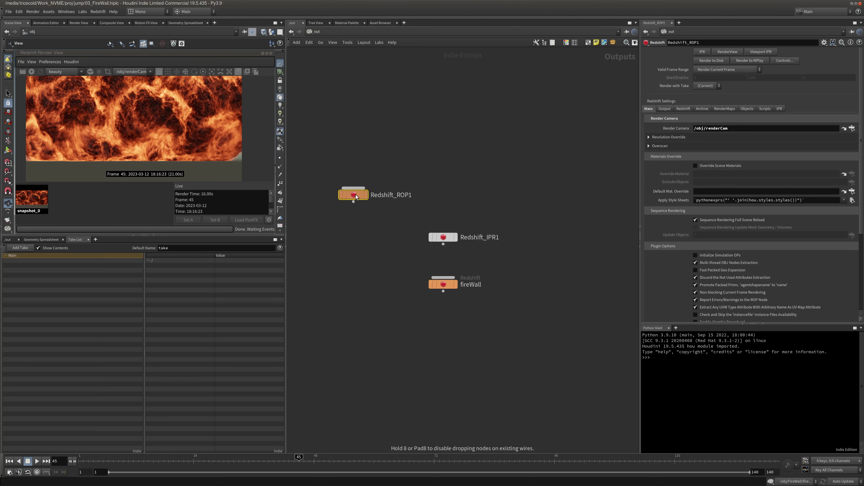
{"action": "double_click", "coordinate": [392, 195]}
{"action": "type", "text": "Beauty"}
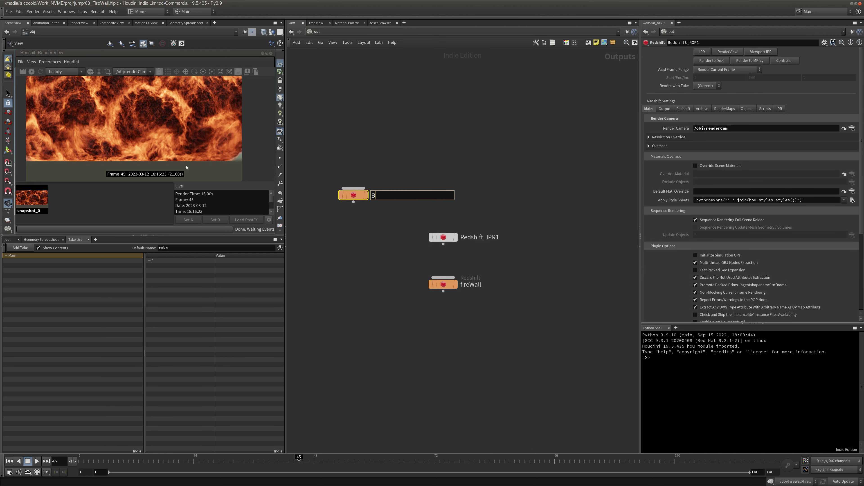
{"action": "key", "text": "Return"}
Stack the Redshift_IPR1, Beauty and fireWall nodes in one column and widen the parameter pane.
{"action": "left_click_drag", "start_coordinate": [348, 199], "coordinate": [439, 206]}
{"action": "left_click_drag", "start_coordinate": [448, 236], "coordinate": [449, 165]}
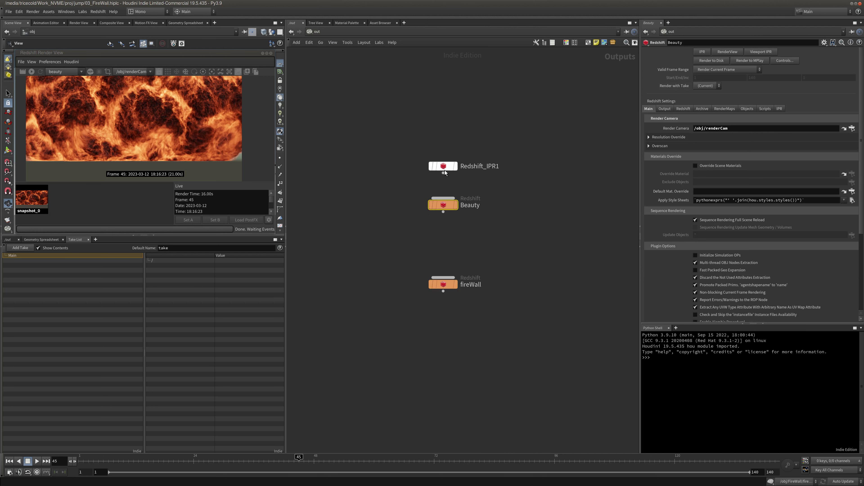
{"action": "mouse_move", "coordinate": [446, 206]}
{"action": "left_mouse_down"}
{"action": "mouse_move", "coordinate": [446, 221]}
{"action": "mouse_move", "coordinate": [444, 197]}
{"action": "left_mouse_up"}
{"action": "left_click_drag", "start_coordinate": [450, 287], "coordinate": [451, 245]}
{"action": "middle_click_drag", "start_coordinate": [503, 220], "coordinate": [418, 227]}
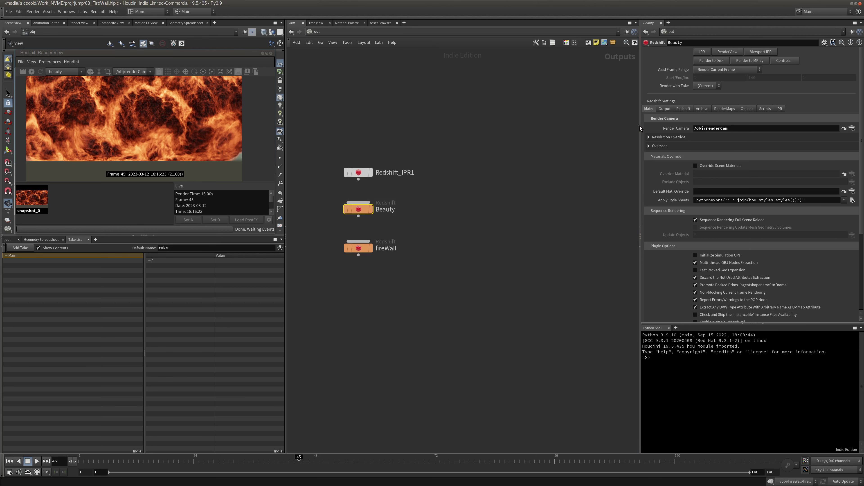
{"action": "left_click_drag", "start_coordinate": [639, 128], "coordinate": [454, 138]}
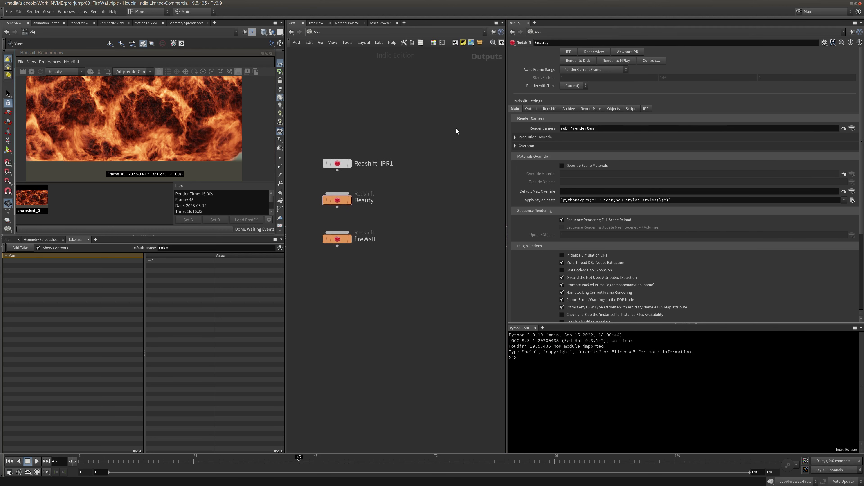
Clear the Candidate Objects field in the Beauty node's object settings.
{"action": "left_click", "coordinate": [531, 109]}
{"action": "left_click", "coordinate": [550, 110]}
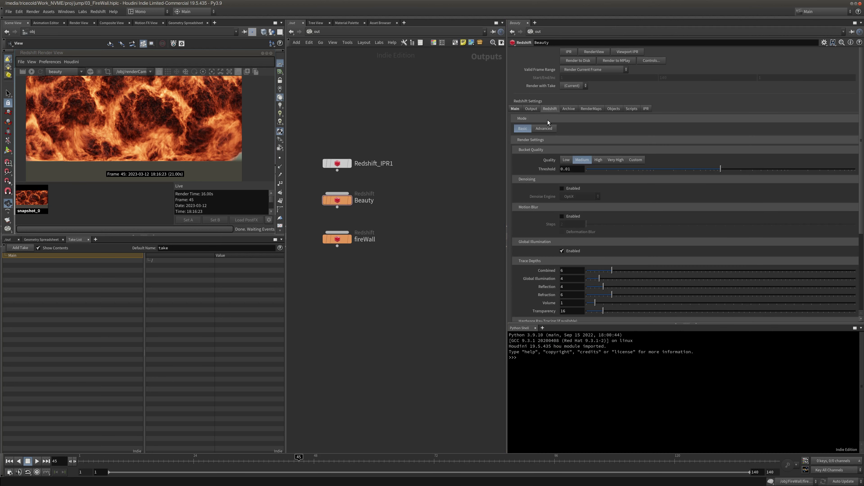
{"action": "left_click", "coordinate": [536, 110]}
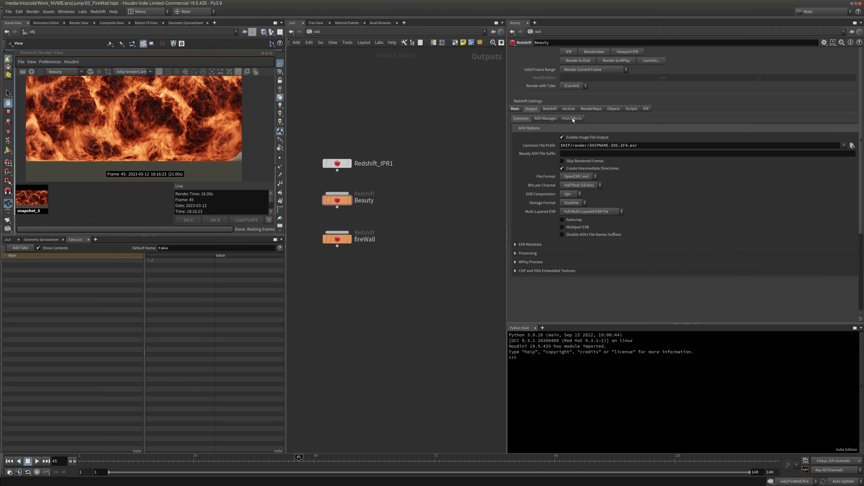
{"action": "left_click", "coordinate": [613, 109]}
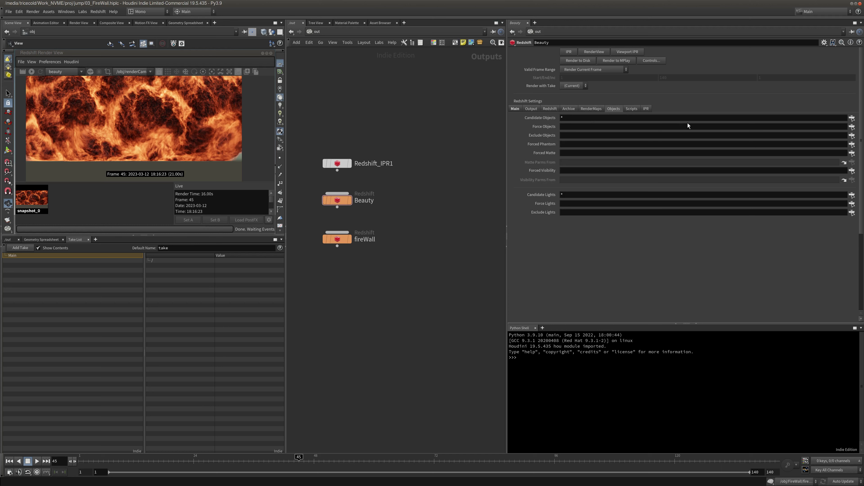
{"action": "left_click", "coordinate": [677, 121]}
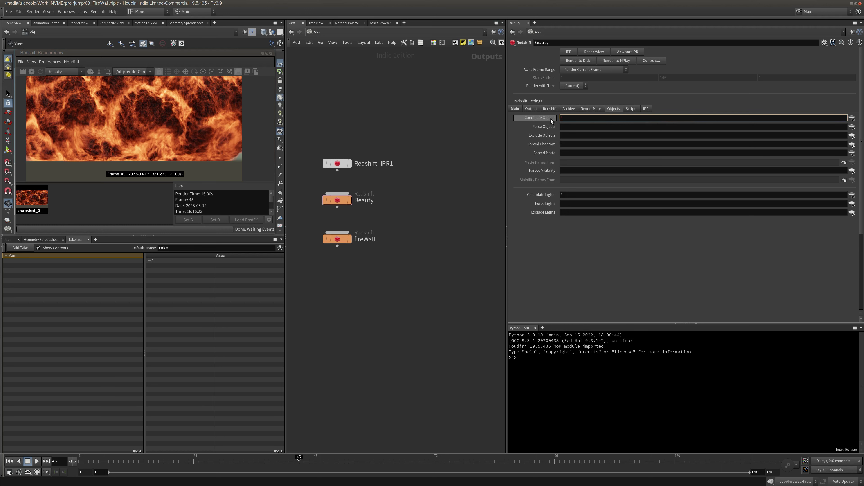
{"action": "key", "text": "BackSpace"}
{"action": "key", "text": "Return"}
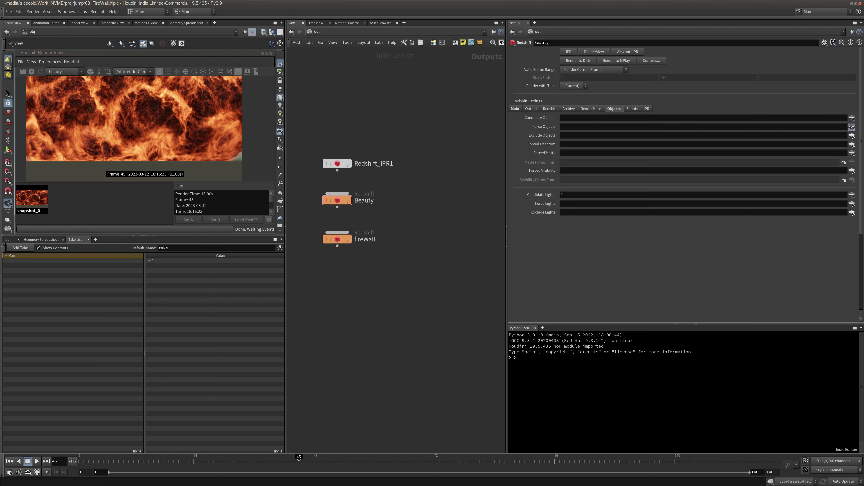
Return to the object network and add a Bundle List pane alongside the Take List.
{"action": "left_click", "coordinate": [852, 127]}
{"action": "key", "text": "Escape"}
{"action": "left_click", "coordinate": [326, 32]}
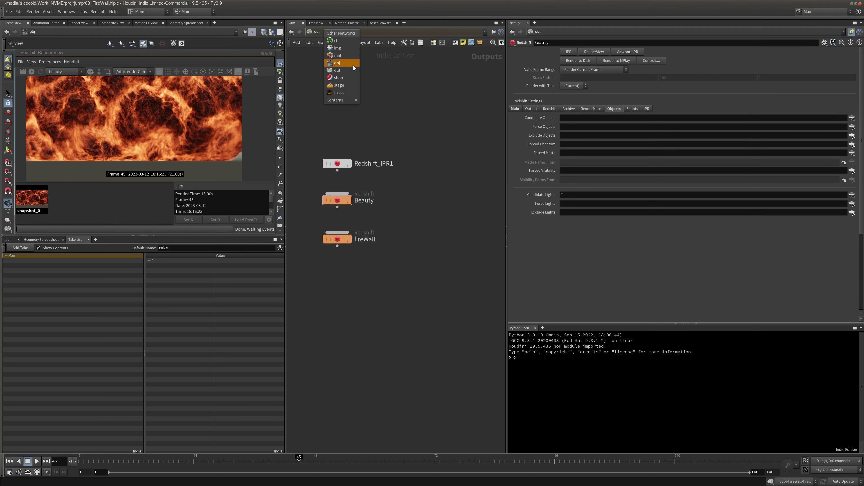
{"action": "left_click", "coordinate": [340, 65]}
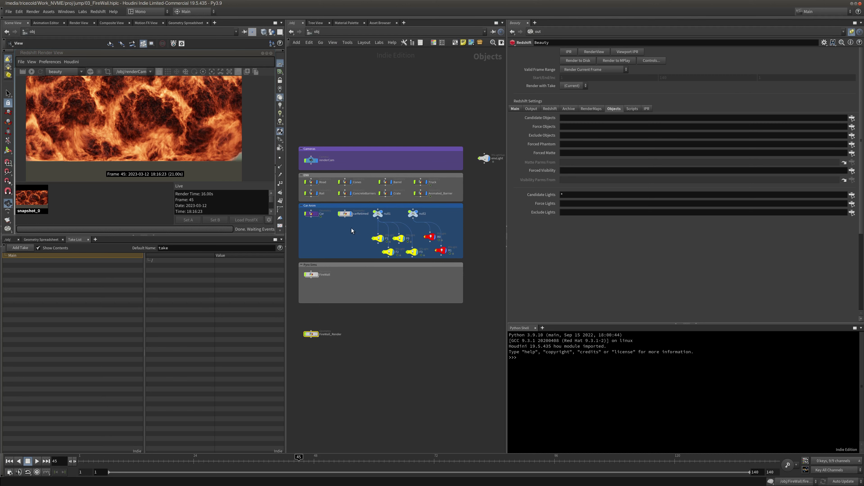
{"action": "middle_click_drag", "start_coordinate": [352, 229], "coordinate": [360, 242]}
{"action": "scroll", "coordinate": [354, 247], "scroll_direction": "up", "scroll_amount": 2}
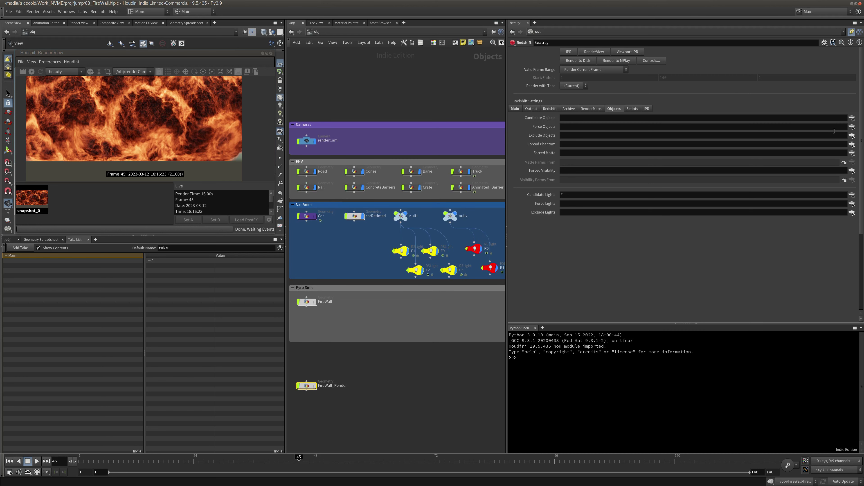
{"action": "left_click", "coordinate": [95, 240]}
{"action": "mouse_move", "coordinate": [122, 255]}
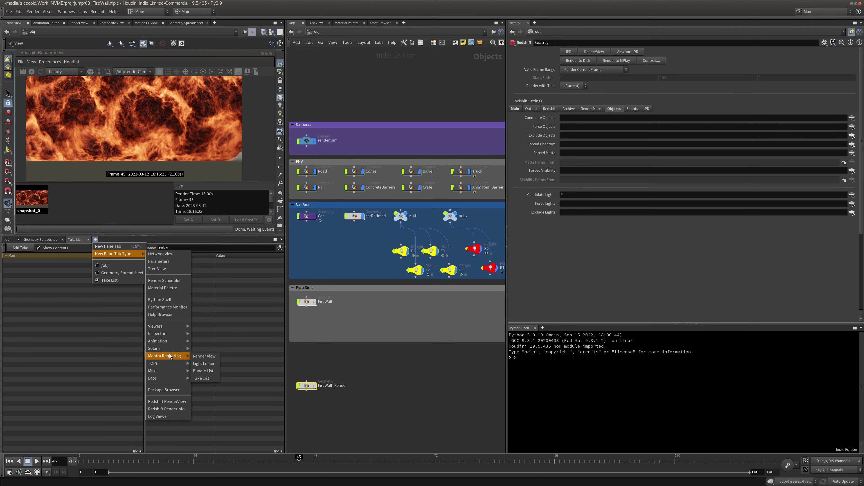
{"action": "mouse_move", "coordinate": [167, 329]}
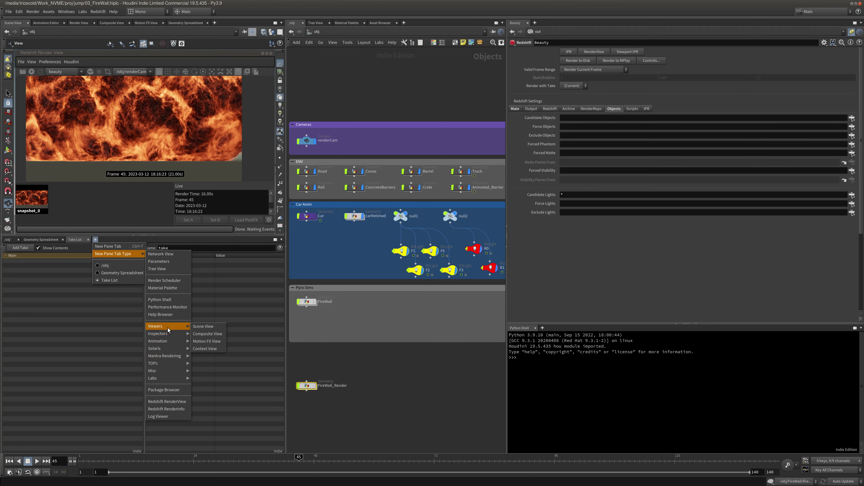
{"action": "mouse_move", "coordinate": [168, 357]}
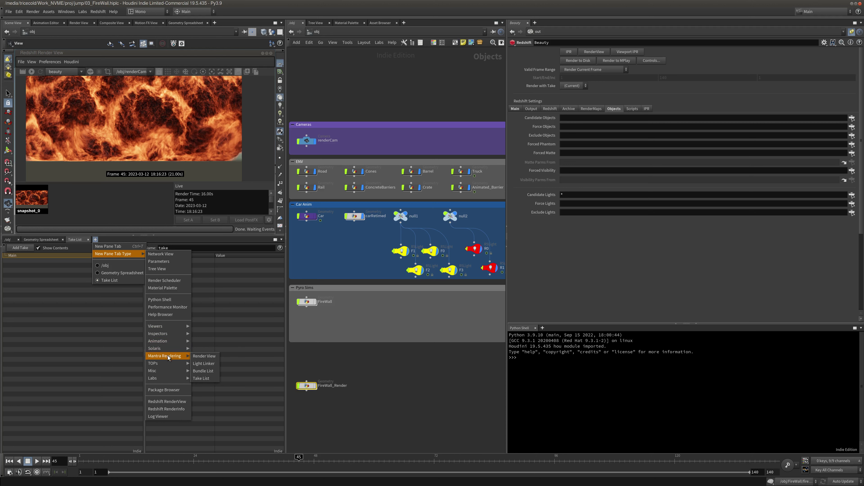
{"action": "left_click", "coordinate": [203, 371]}
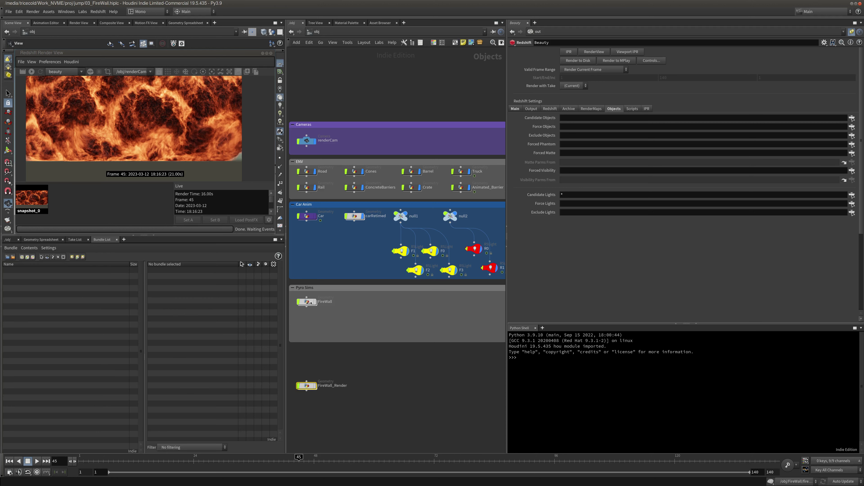
Create a bundle named ENV containing all eight objects of the ENV network box, from Road to Animated_Barrier.
{"action": "scroll", "coordinate": [477, 182], "scroll_direction": "down", "scroll_amount": 3}
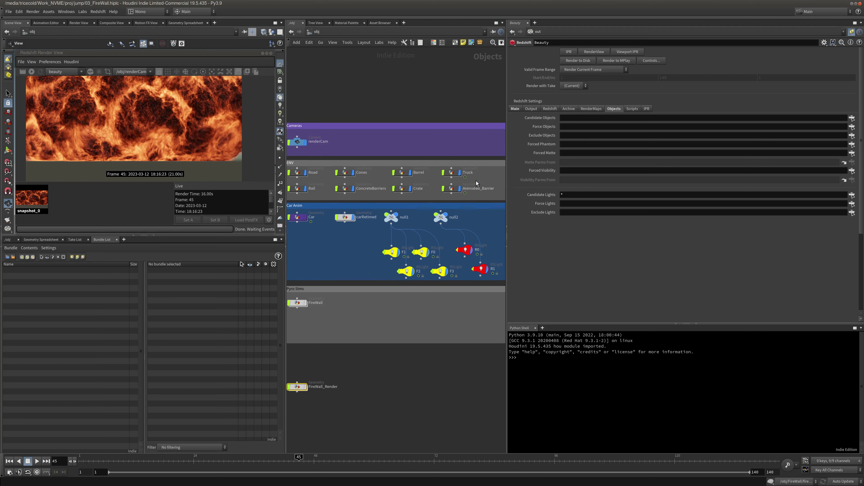
{"action": "scroll", "coordinate": [468, 194], "scroll_direction": "up", "scroll_amount": 2}
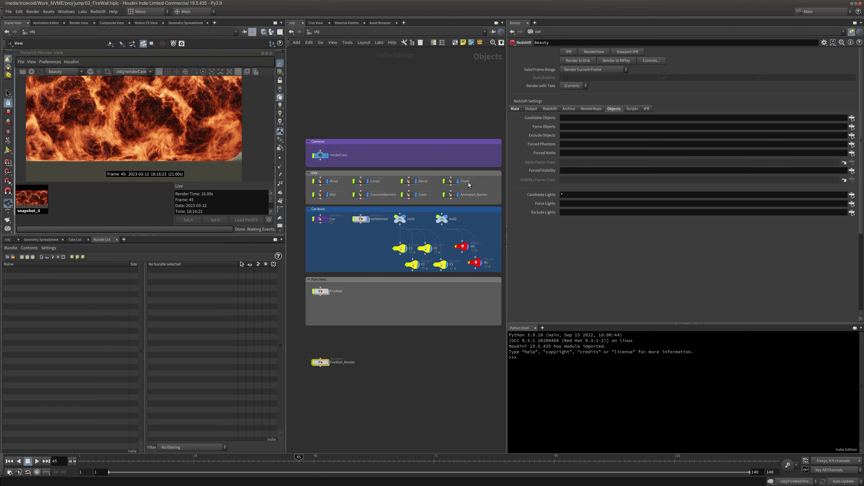
{"action": "left_click", "coordinate": [8, 257]}
{"action": "double_click", "coordinate": [18, 271]}
{"action": "type", "text": "ENV"}
{"action": "key", "text": "Return"}
{"action": "left_click_drag", "start_coordinate": [491, 177], "coordinate": [39, 271]}
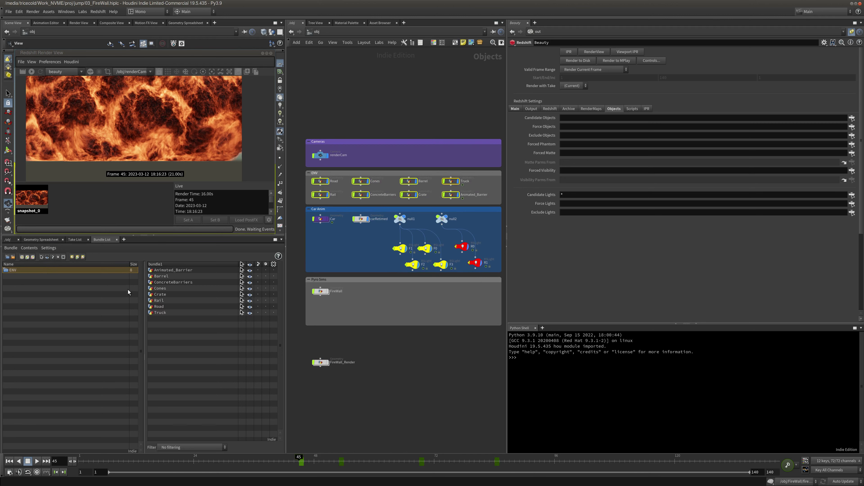
{"action": "left_click", "coordinate": [852, 127]}
{"action": "left_click", "coordinate": [840, 235]}
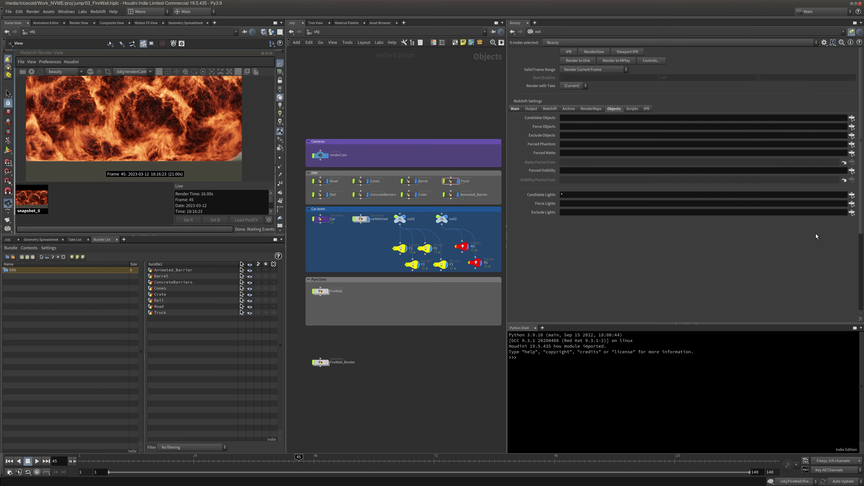
{"action": "left_click", "coordinate": [586, 127]}
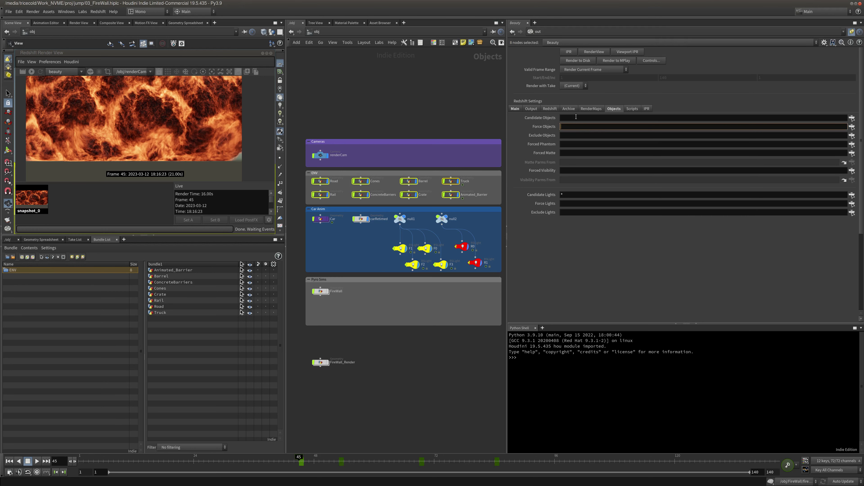
{"action": "type", "text": "@ENV"}
{"action": "left_click", "coordinate": [363, 80]}
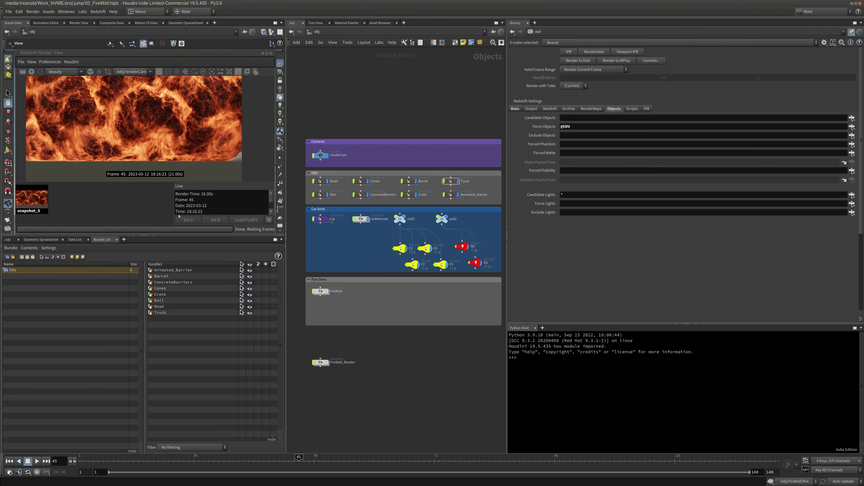
{"action": "left_click", "coordinate": [70, 61]}
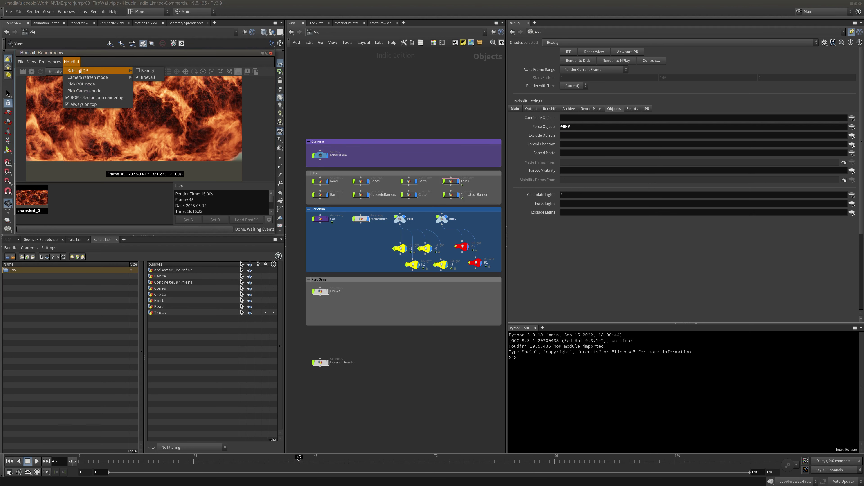
{"action": "left_click", "coordinate": [126, 66]}
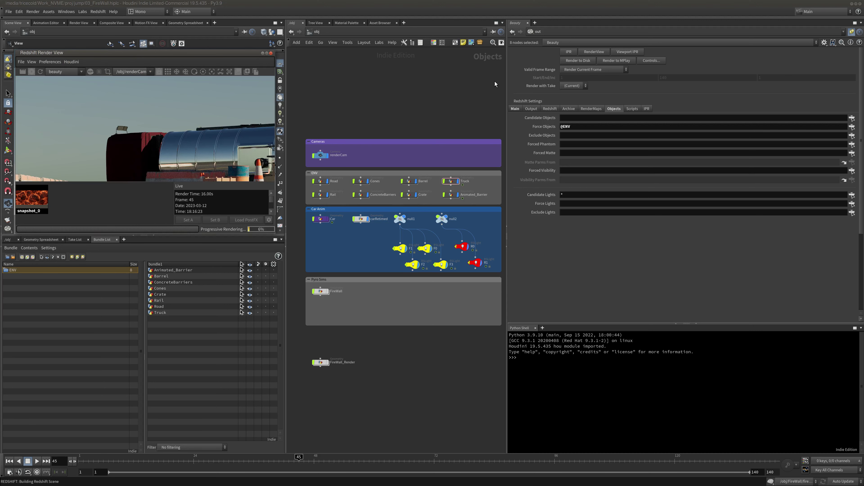
Override Beauty's camera resolution with a scale of 1/2 (Half Resolution) and go back to the output network.
{"action": "left_click", "coordinate": [534, 109]}
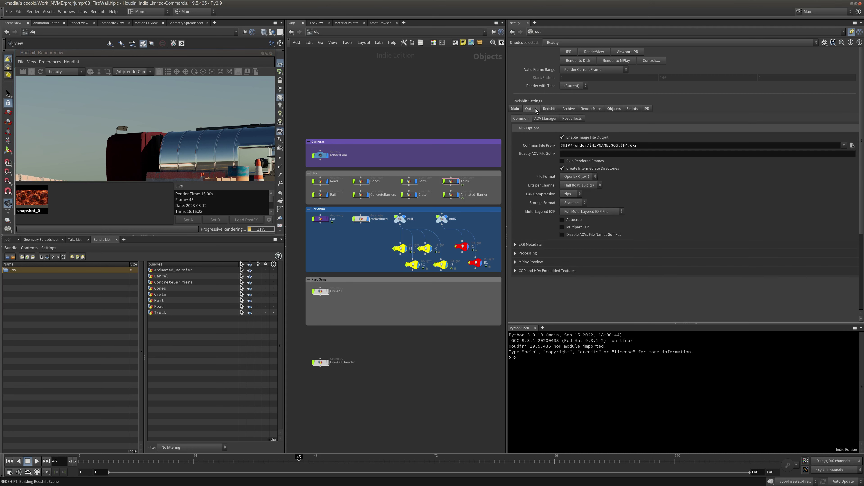
{"action": "left_click", "coordinate": [521, 108]}
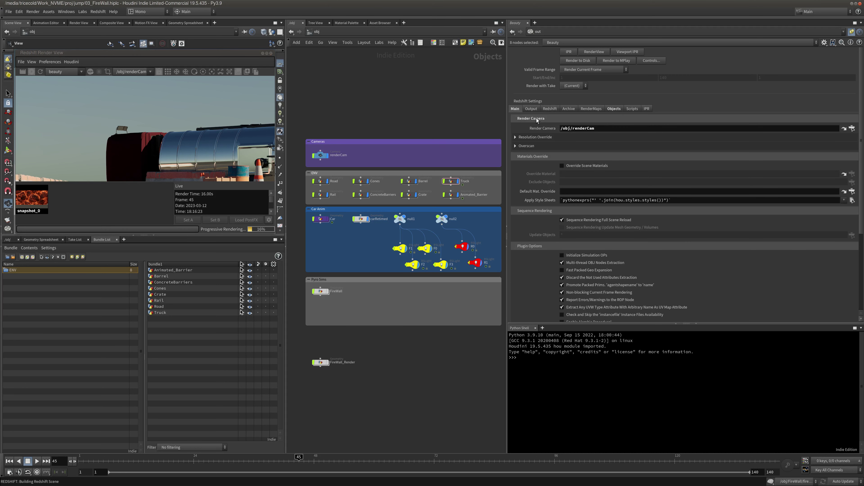
{"action": "left_click", "coordinate": [550, 109]}
{"action": "left_click", "coordinate": [532, 108]}
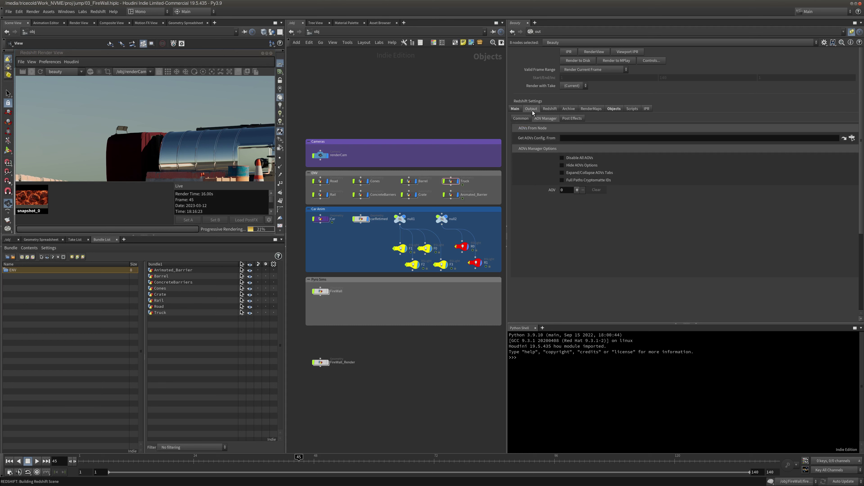
{"action": "left_click", "coordinate": [520, 119]}
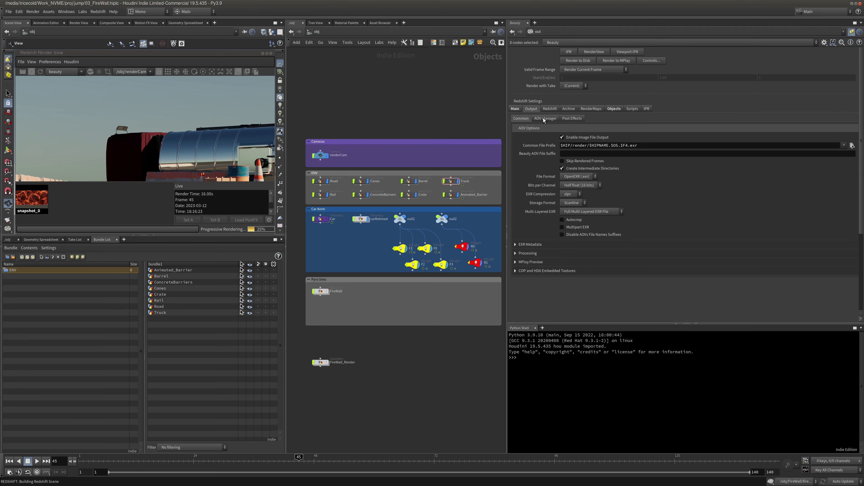
{"action": "left_click", "coordinate": [515, 109]}
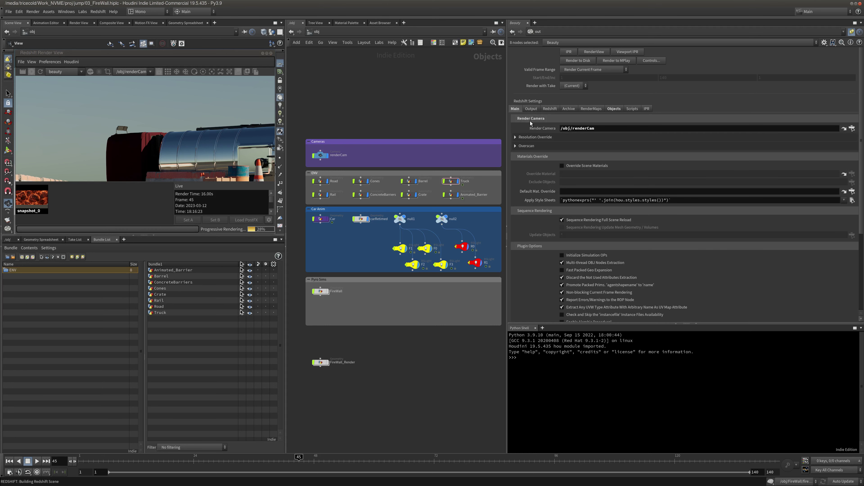
{"action": "left_click", "coordinate": [530, 137]}
{"action": "left_click", "coordinate": [574, 146]}
{"action": "left_click", "coordinate": [583, 153]}
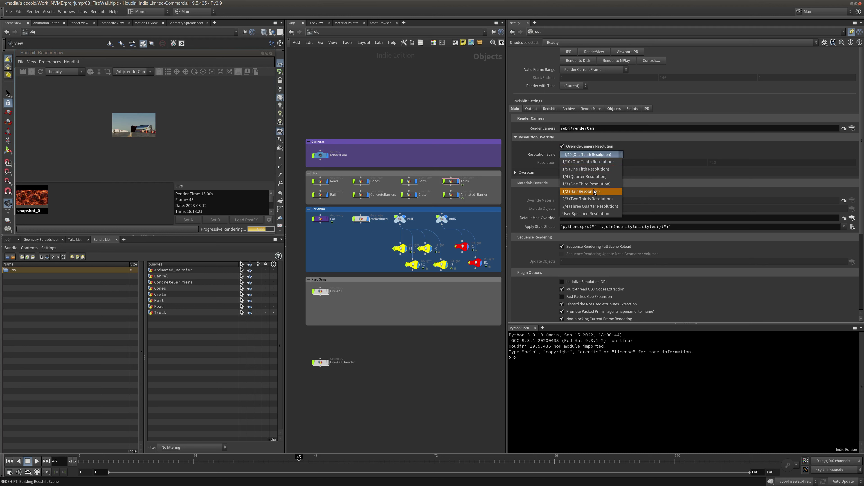
{"action": "left_click", "coordinate": [595, 192]}
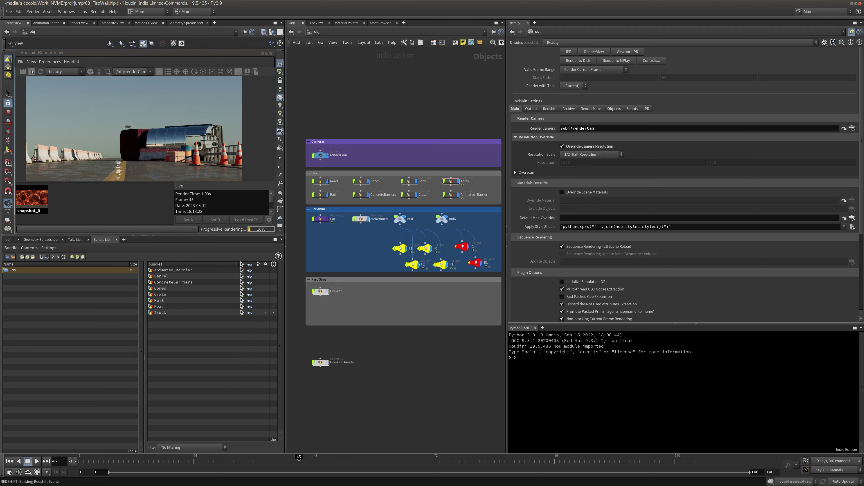
{"action": "left_click", "coordinate": [379, 31]}
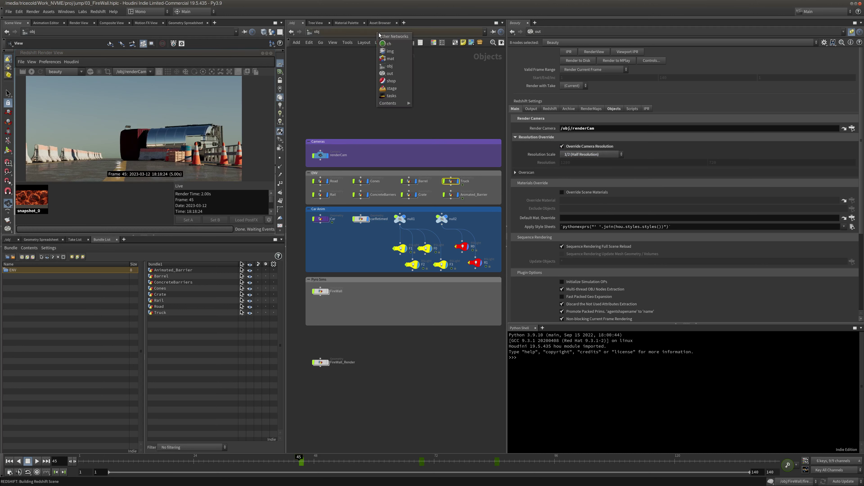
{"action": "left_click", "coordinate": [390, 73]}
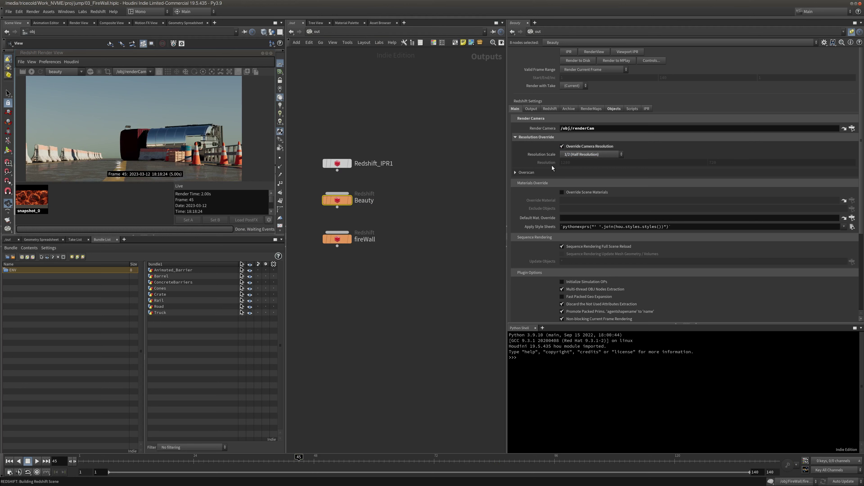
Add FireWall_Render to Beauty's Force Objects together with the eight environment objects, and take a snapshot of the render.
{"action": "left_click", "coordinate": [607, 109]}
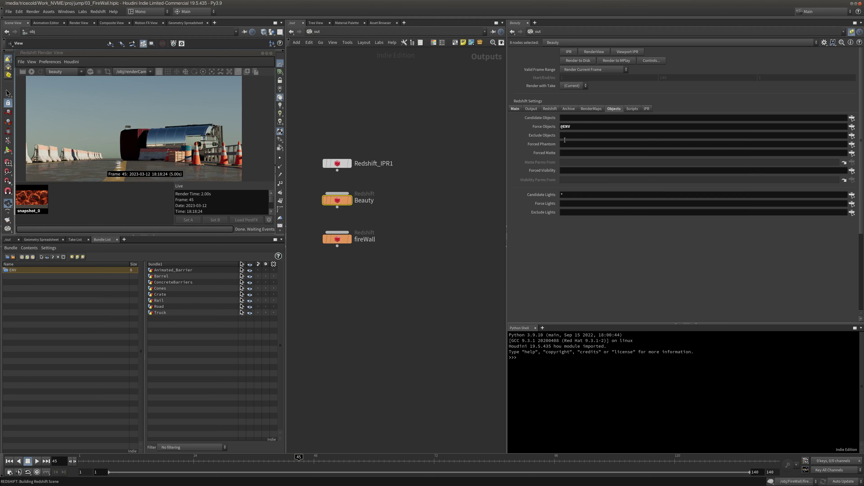
{"action": "left_click", "coordinate": [852, 127]}
{"action": "left_click", "coordinate": [766, 66], "text": "ctrl"}
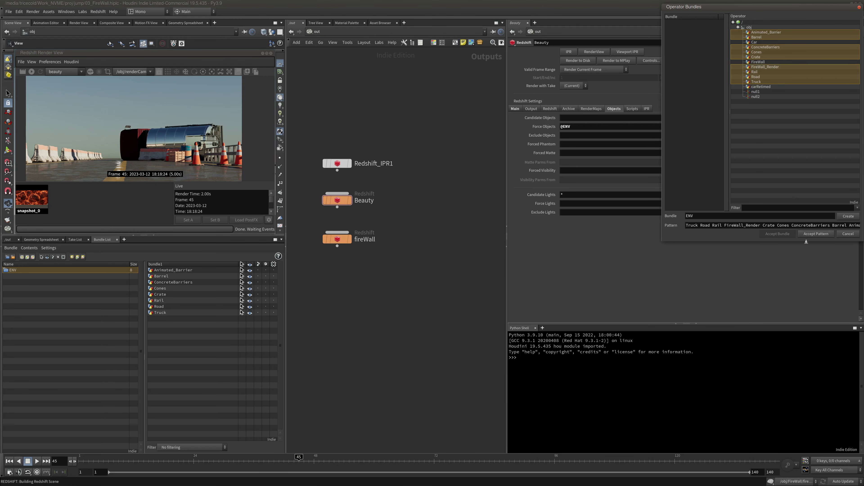
{"action": "left_click", "coordinate": [816, 234]}
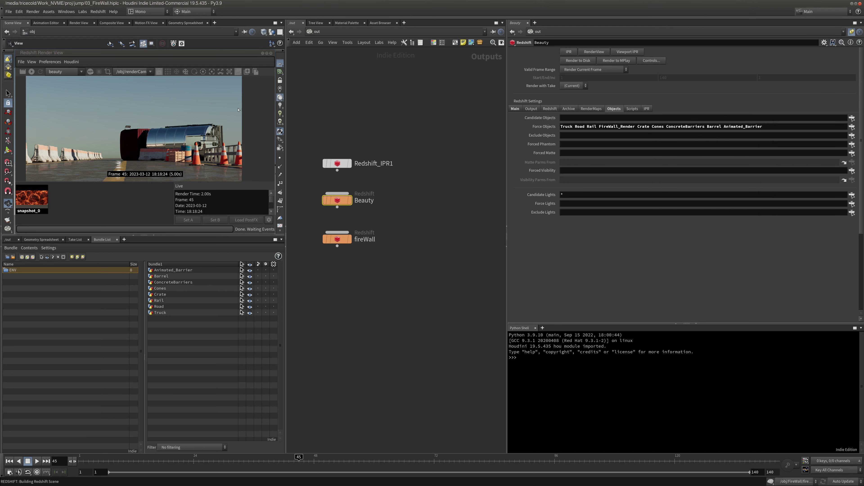
{"action": "left_click", "coordinate": [245, 73]}
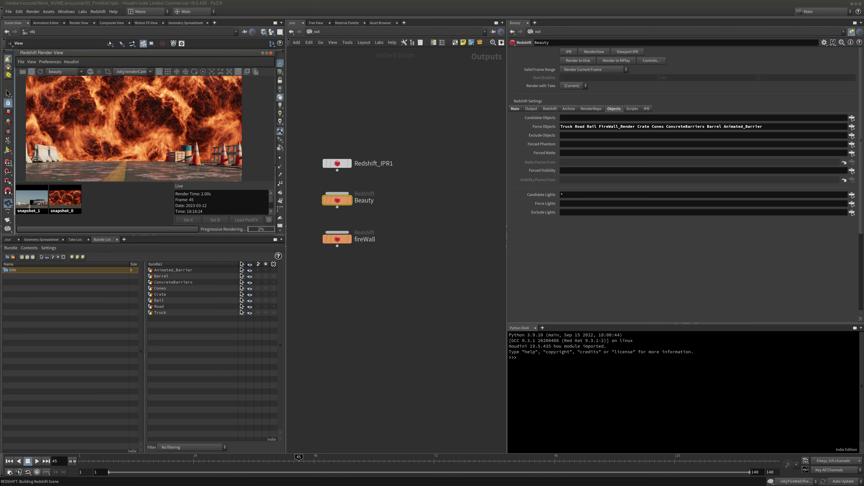
Return to the object network, select envLight and unpin the parameter pane so it follows the selection.
{"action": "left_click", "coordinate": [318, 31]}
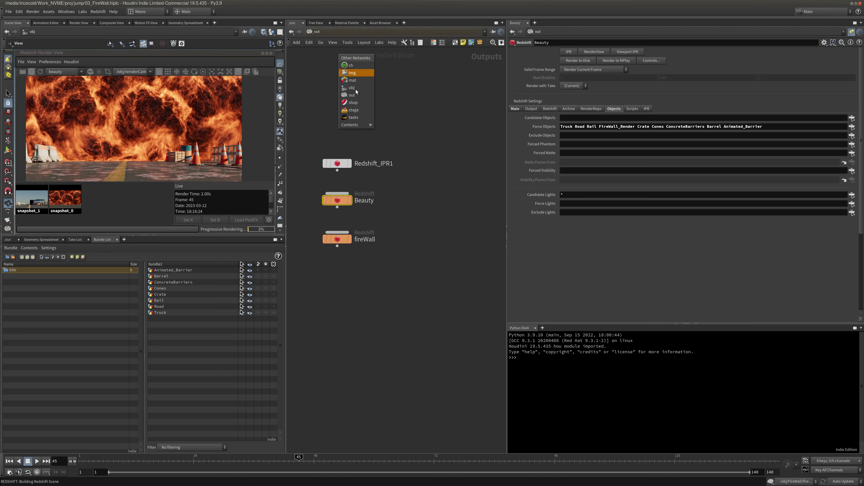
{"action": "left_click", "coordinate": [356, 90]}
{"action": "middle_click_drag", "start_coordinate": [481, 195], "coordinate": [371, 196]}
{"action": "left_click_drag", "start_coordinate": [400, 172], "coordinate": [450, 140]}
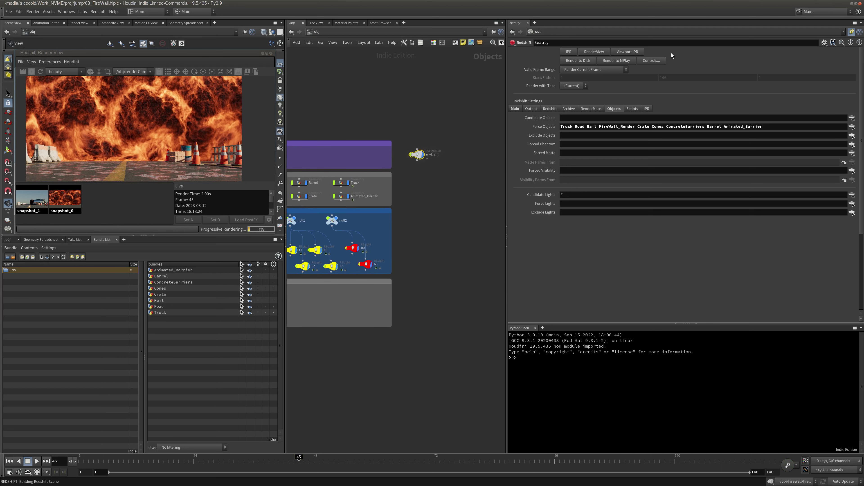
{"action": "left_click", "coordinate": [852, 32]}
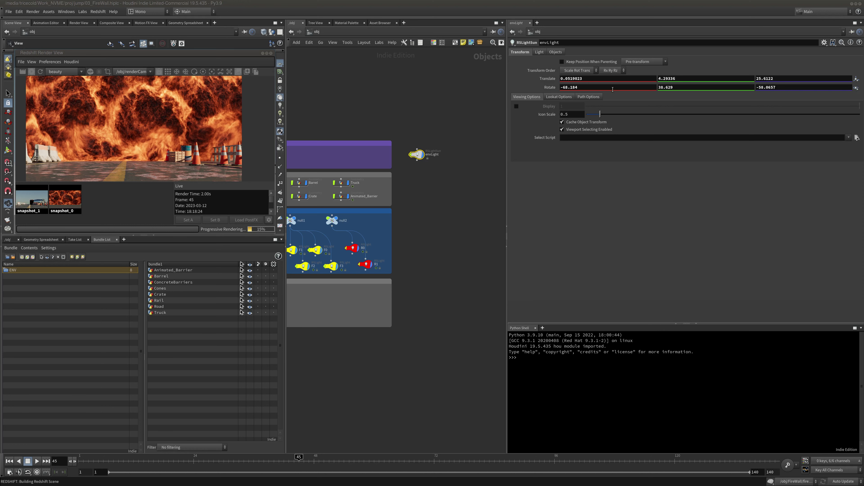
Set envLight's intensity to 0.45.
{"action": "left_click", "coordinate": [543, 52]}
{"action": "left_click", "coordinate": [576, 107]}
{"action": "type", "text": ".45"}
{"action": "key", "text": "Return"}
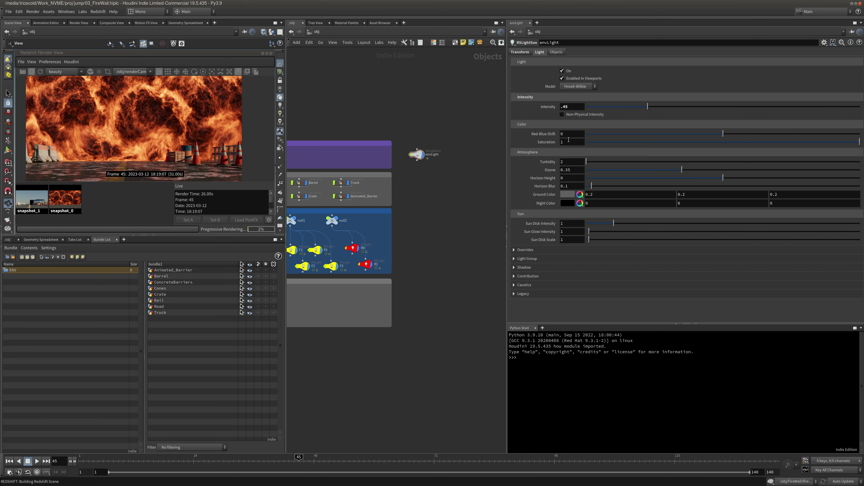
Turn off the envLight sun light and delete it from the scene.
{"action": "left_click", "coordinate": [420, 155]}
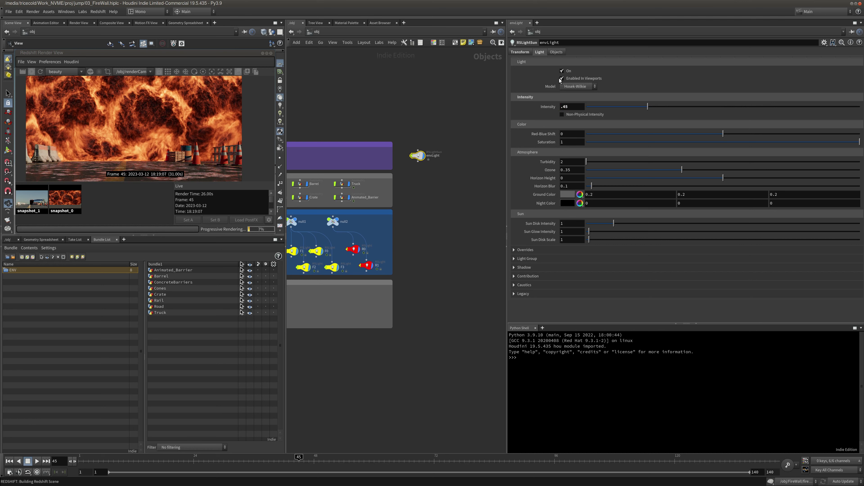
{"action": "left_click", "coordinate": [562, 71]}
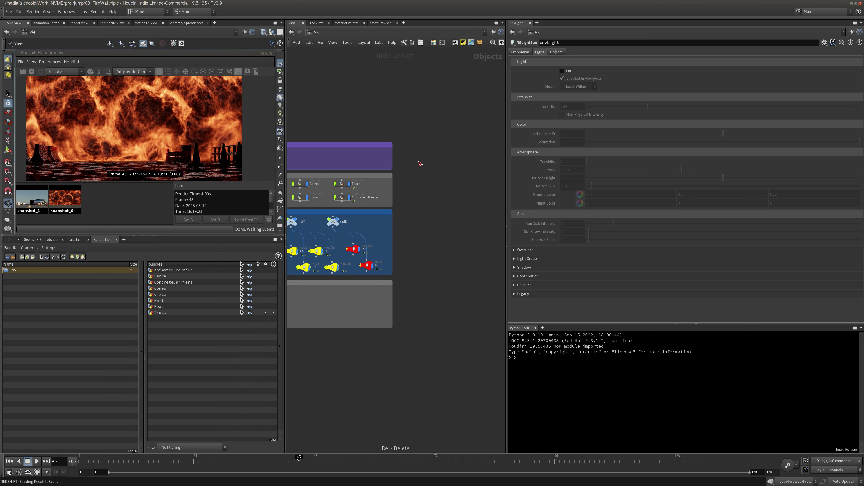
{"action": "key", "text": "Delete"}
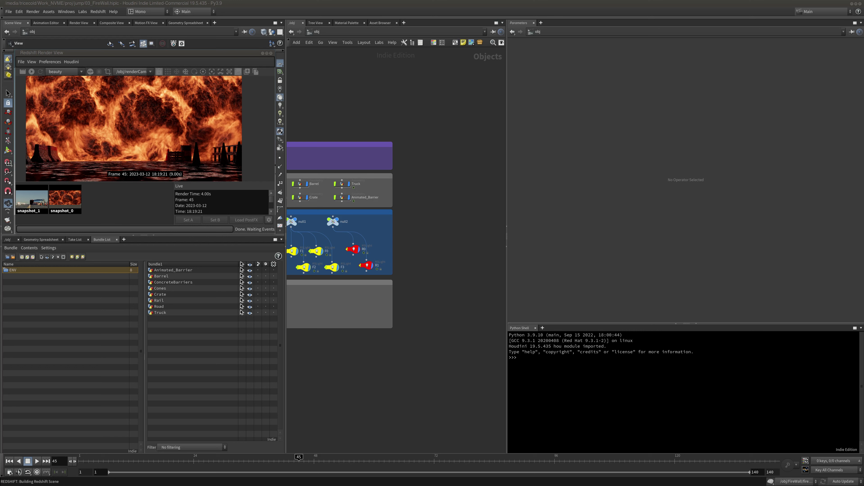
Paste the four copied Redshift lights beside the ENV network box and check the settings of ENV, orange_Back and rslight7.
{"action": "key", "text": "ctrl+v"}
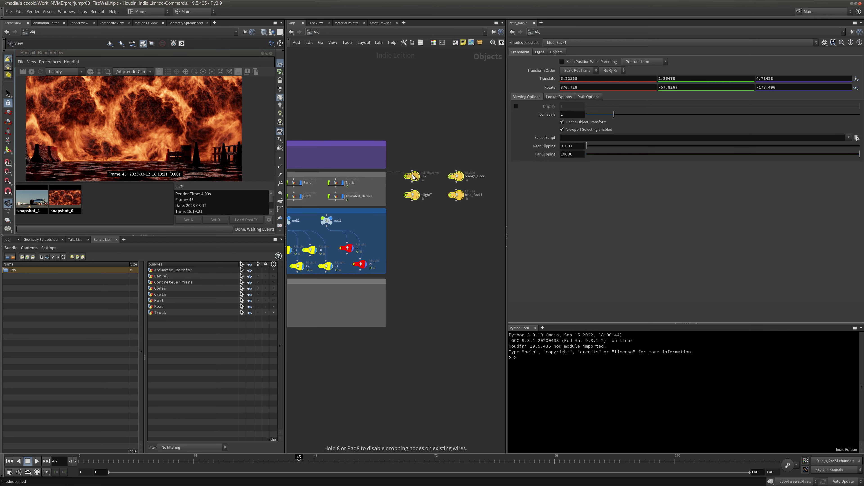
{"action": "left_click", "coordinate": [413, 180]}
{"action": "left_click", "coordinate": [412, 177]}
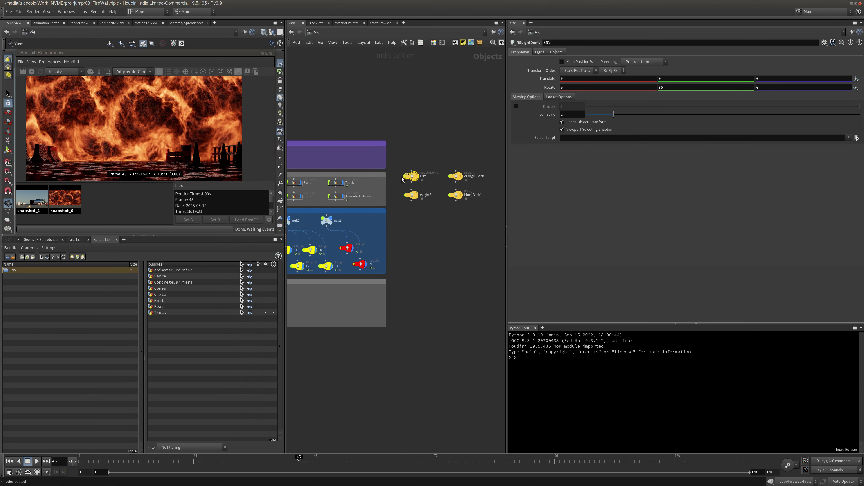
{"action": "left_click", "coordinate": [455, 176]}
{"action": "left_click", "coordinate": [412, 176]}
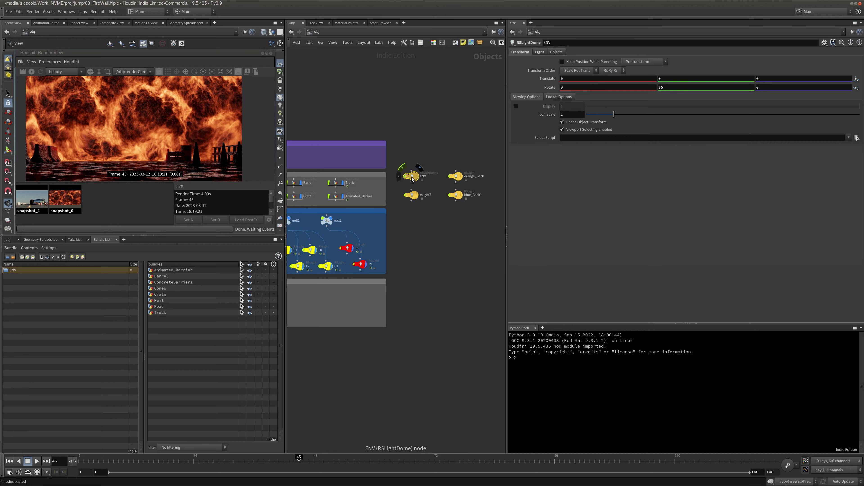
{"action": "left_click_drag", "start_coordinate": [438, 184], "coordinate": [404, 203]}
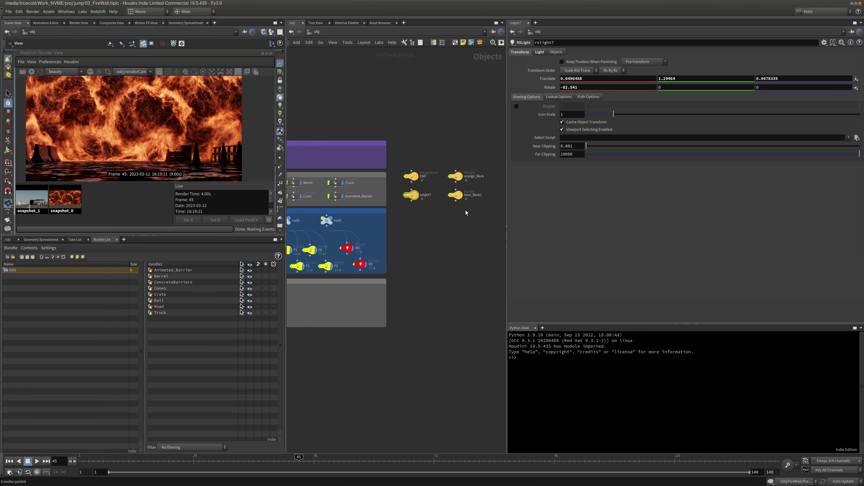
Compare the light settings of orange_Back and blue_Back1, and delete blue_Back1.
{"action": "left_click_drag", "start_coordinate": [462, 211], "coordinate": [460, 160]}
{"action": "left_click", "coordinate": [539, 52]}
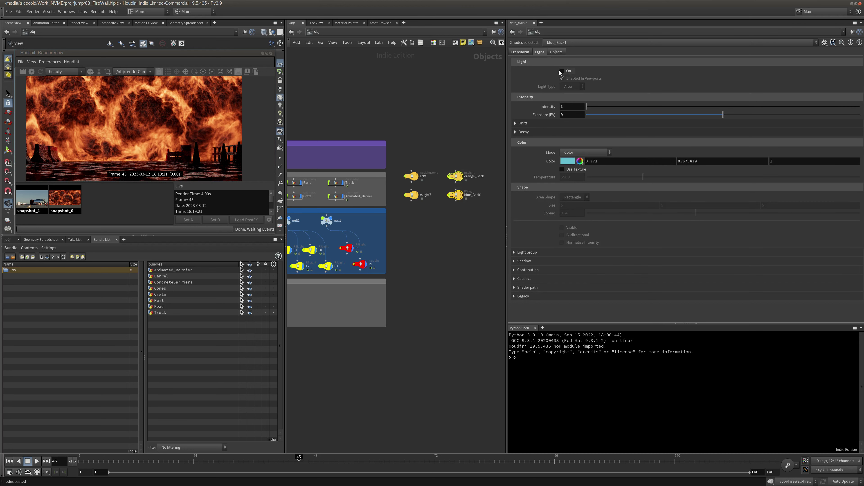
{"action": "left_click", "coordinate": [475, 160]}
{"action": "left_click", "coordinate": [456, 176]}
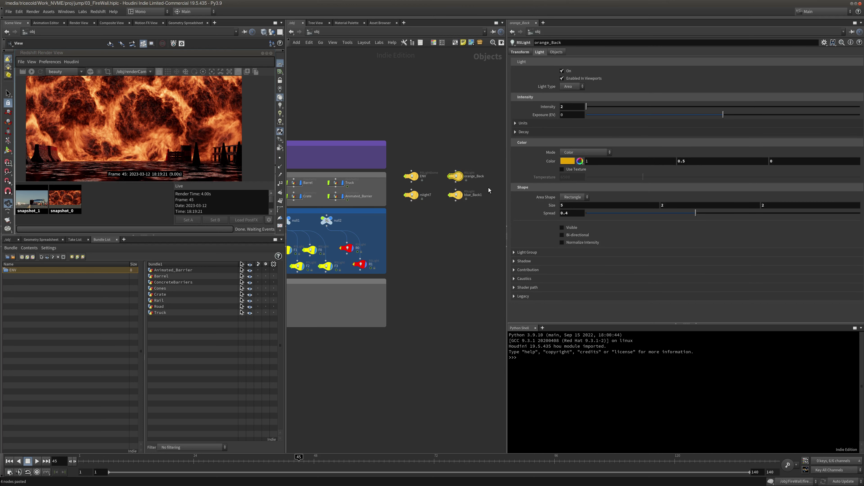
{"action": "left_click", "coordinate": [456, 194]}
{"action": "key", "text": "Delete"}
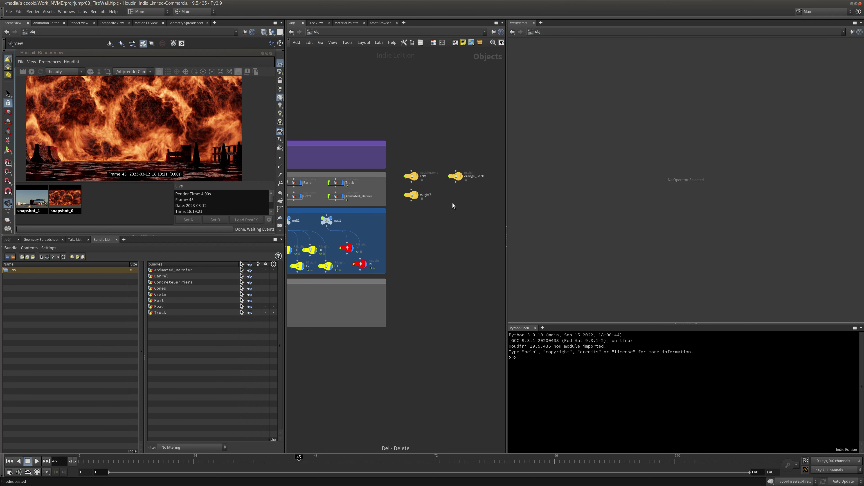
Delete the pasted ENV dome light and stack orange_Back and rslight7 next to the ENV network box.
{"action": "left_click", "coordinate": [540, 52]}
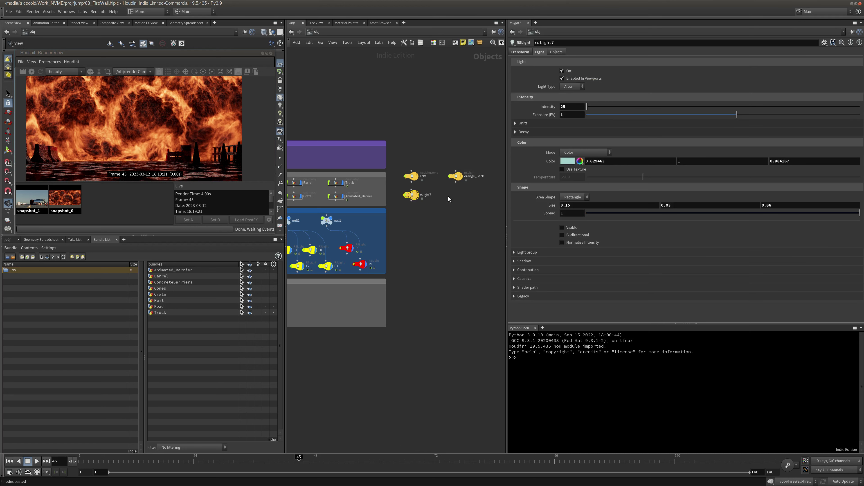
{"action": "left_click_drag", "start_coordinate": [411, 195], "coordinate": [455, 198]}
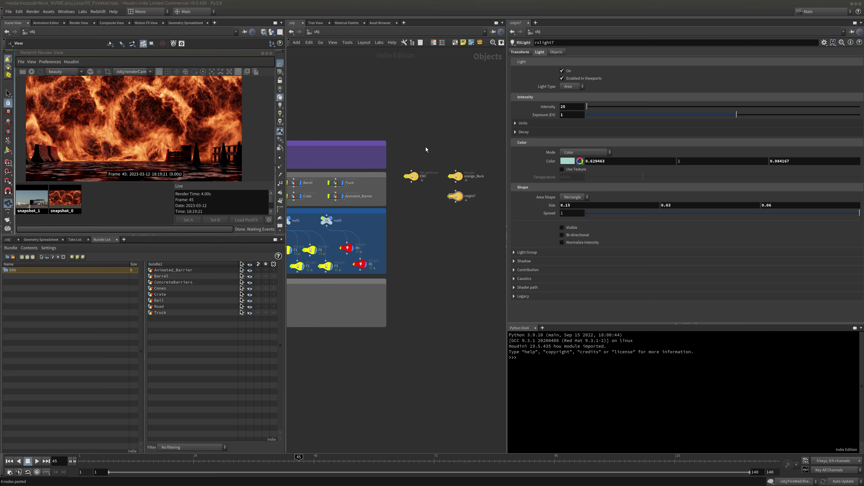
{"action": "left_click", "coordinate": [412, 177]}
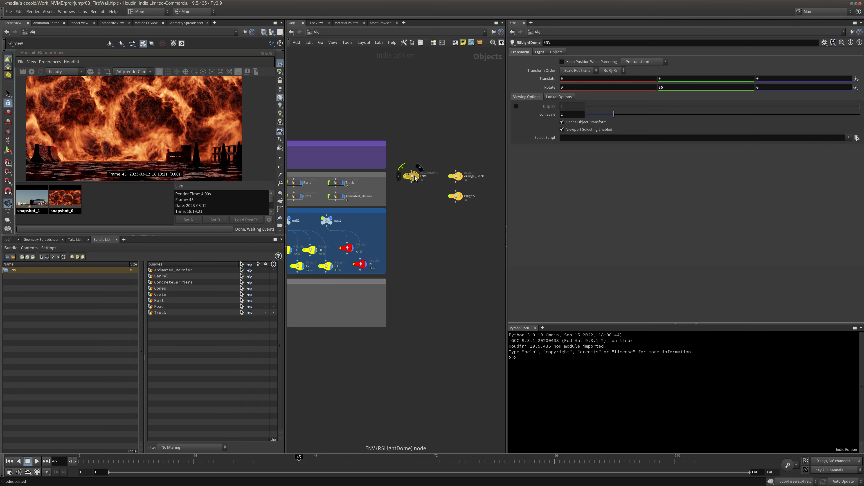
{"action": "key", "text": "Delete"}
{"action": "left_click_drag", "start_coordinate": [461, 183], "coordinate": [418, 188]}
{"action": "left_click", "coordinate": [440, 190]}
{"action": "left_click_drag", "start_coordinate": [413, 201], "coordinate": [413, 197]}
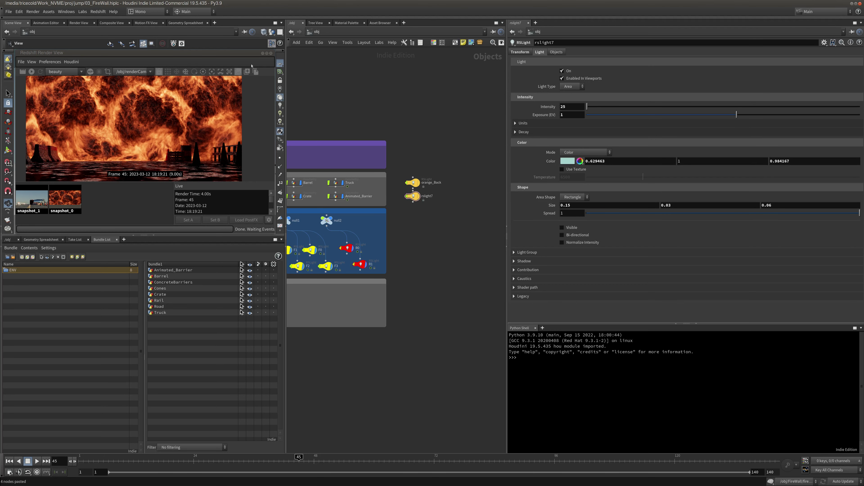
Restart the Redshift render with the remaining pasted lights and look at the Truck object's render settings.
{"action": "left_click", "coordinate": [31, 72]}
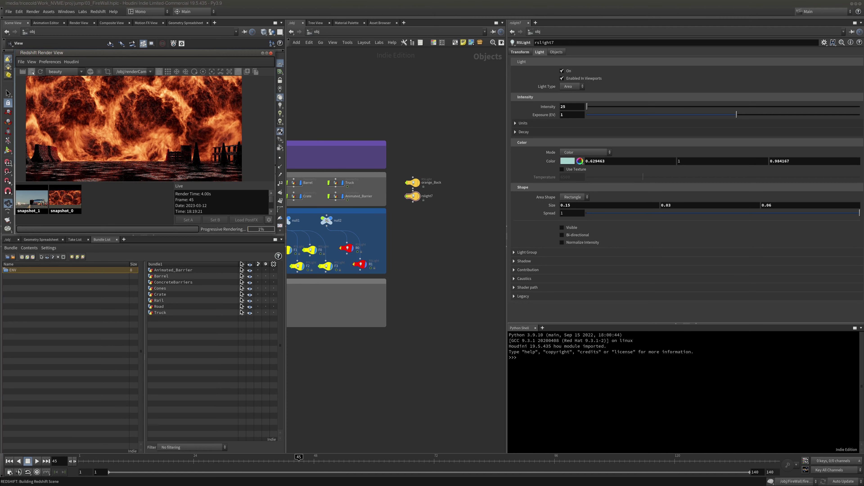
{"action": "key", "text": "h"}
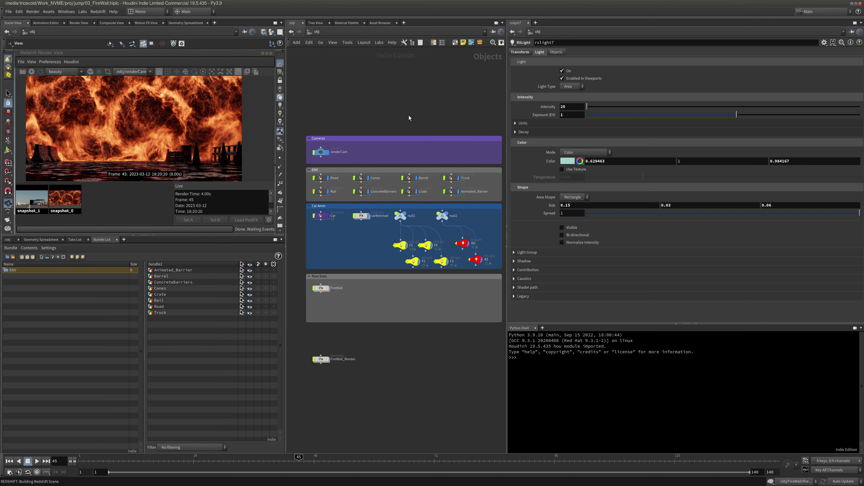
{"action": "middle_click_drag", "start_coordinate": [444, 116], "coordinate": [406, 119]}
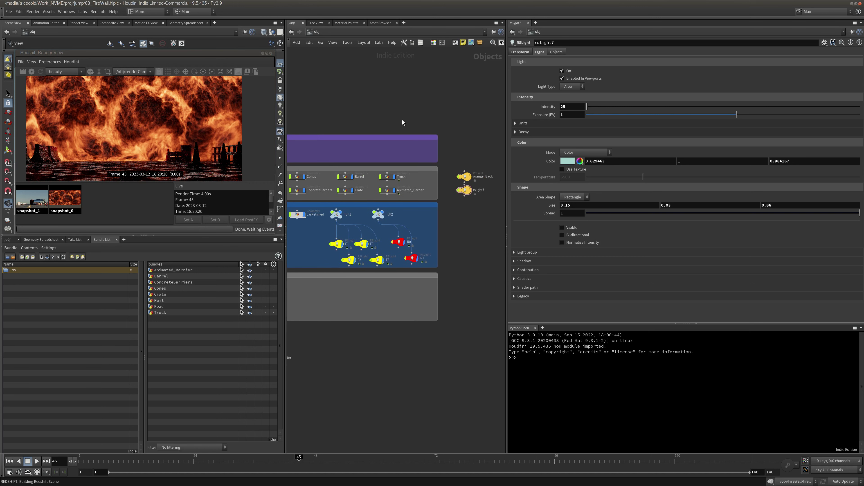
{"action": "left_click", "coordinate": [387, 177]}
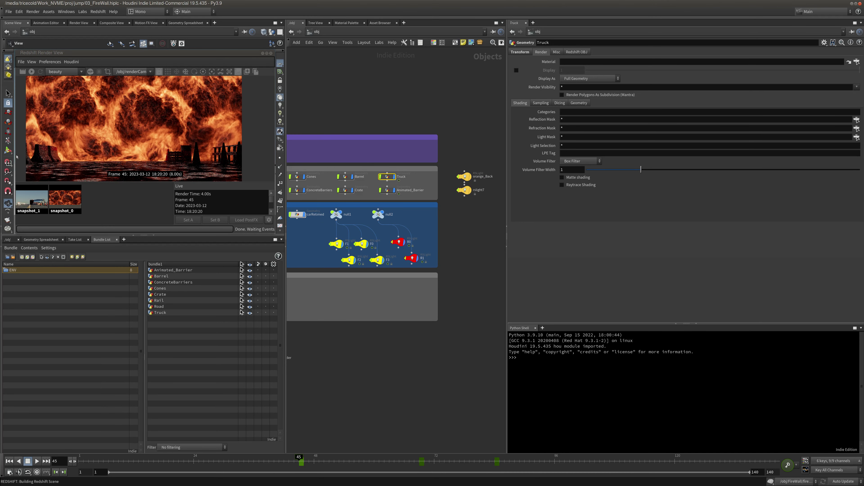
{"action": "middle_click_drag", "start_coordinate": [485, 149], "coordinate": [403, 151]}
{"action": "key", "text": "Tab"}
{"action": "key", "text": "Escape"}
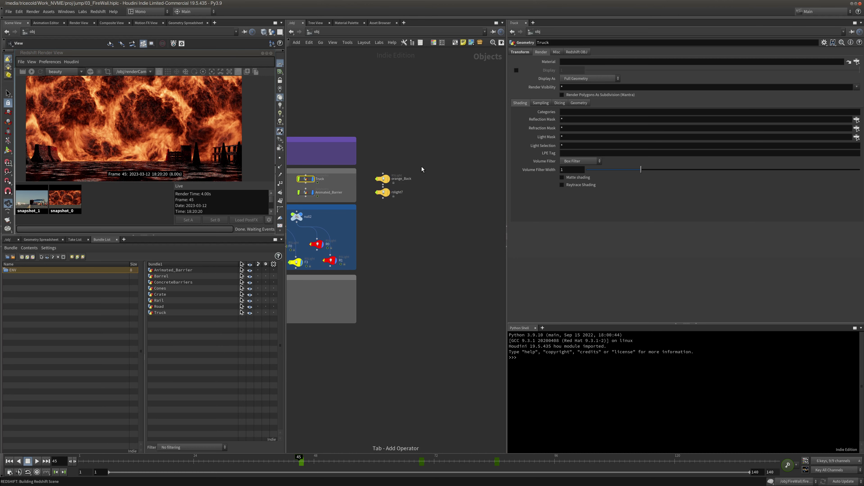
{"action": "left_click", "coordinate": [400, 181]}
{"action": "key", "text": "ctrl+c"}
{"action": "key", "text": "ctrl+v"}
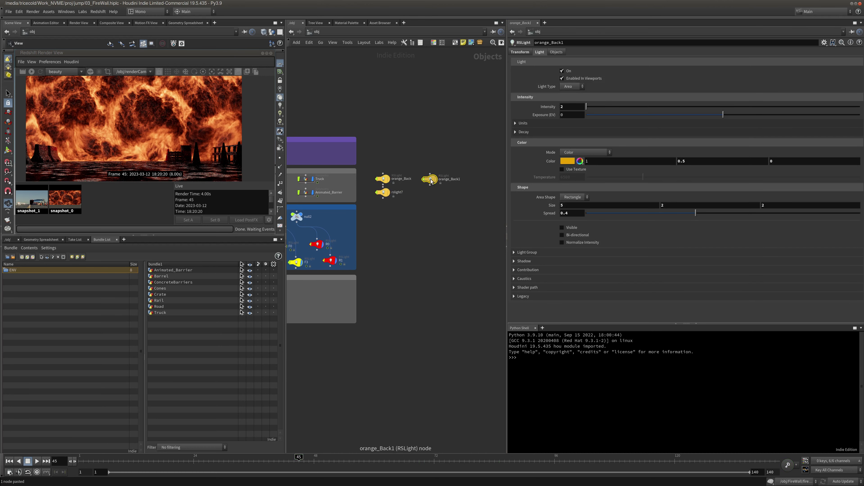
{"action": "left_click", "coordinate": [575, 87]}
{"action": "key", "text": "Escape"}
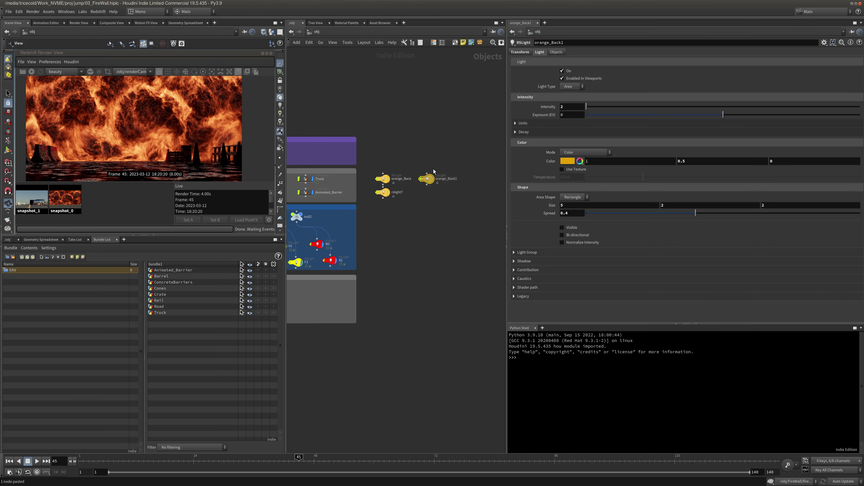
{"action": "key", "text": "Delete"}
Reveal the shelves, create a Redshift dome light and place its node beside orange_Back.
{"action": "left_click", "coordinate": [218, 17]}
{"action": "left_click", "coordinate": [275, 19]}
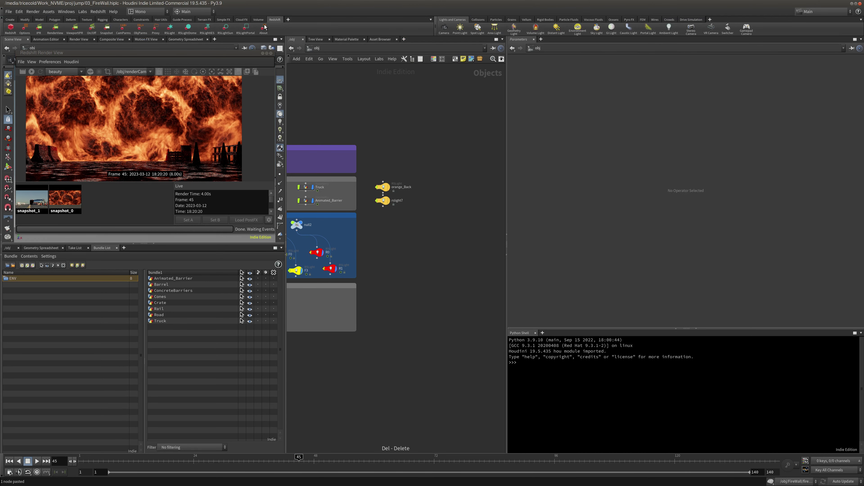
{"action": "left_click", "coordinate": [187, 27]}
{"action": "key", "text": "h"}
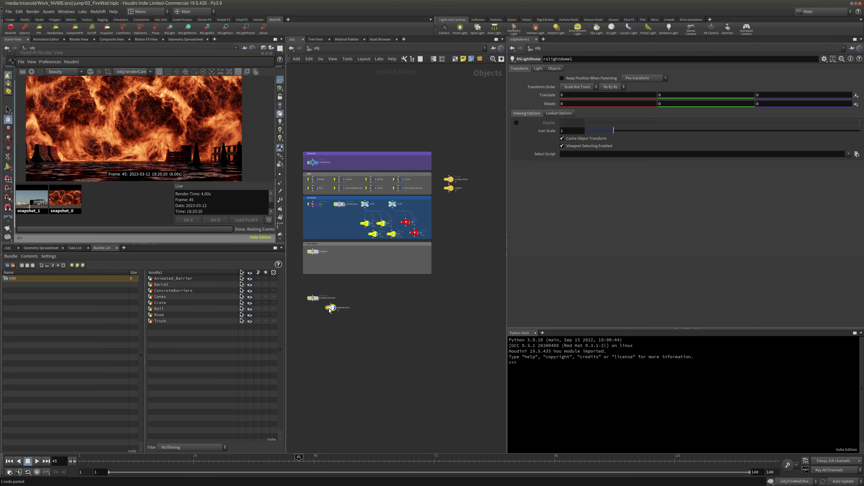
{"action": "left_click_drag", "start_coordinate": [344, 301], "coordinate": [479, 181]}
{"action": "scroll", "coordinate": [452, 149], "scroll_direction": "up", "scroll_amount": 3}
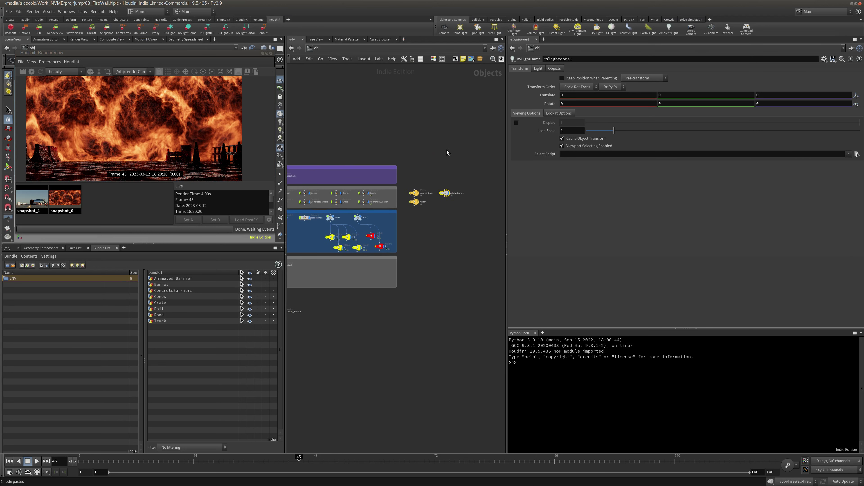
{"action": "middle_click_drag", "start_coordinate": [441, 160], "coordinate": [444, 154]}
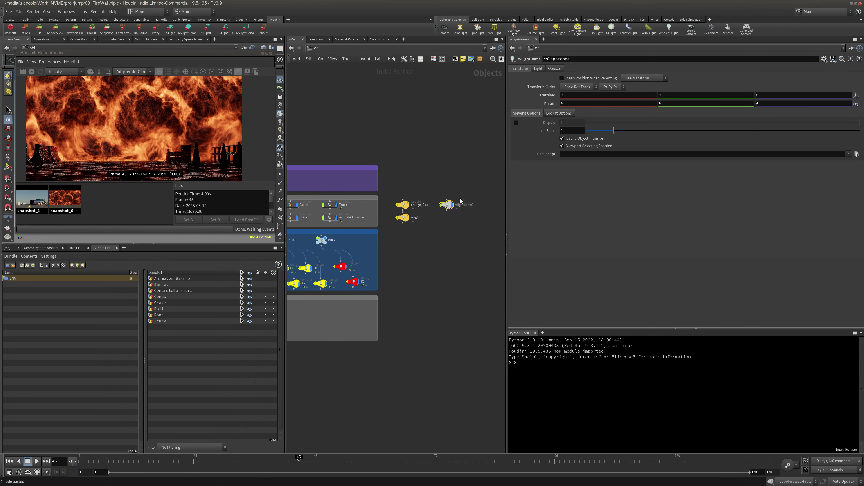
Set the new dome light's intensity to 0.045, store a snapshot of the current render and restart the render.
{"action": "left_click", "coordinate": [538, 68]}
{"action": "double_click", "coordinate": [569, 117]}
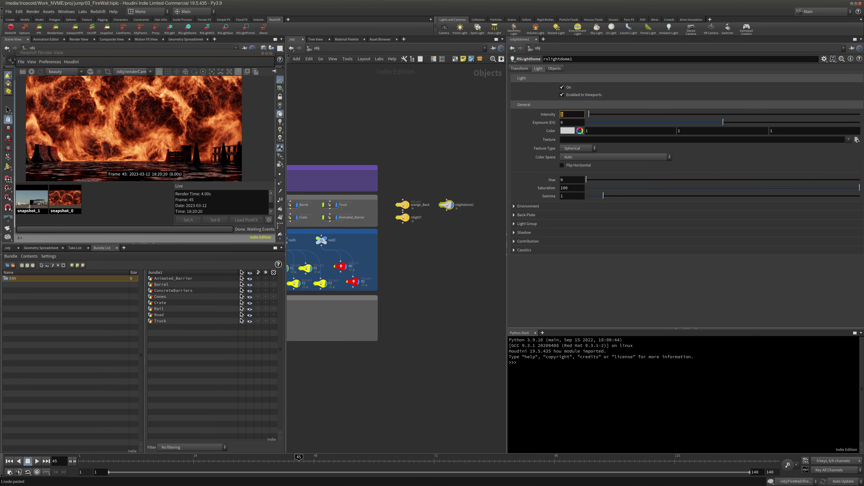
{"action": "type", "text": ".045"}
{"action": "key", "text": "Return"}
{"action": "left_click", "coordinate": [247, 71]}
{"action": "left_click", "coordinate": [31, 72]}
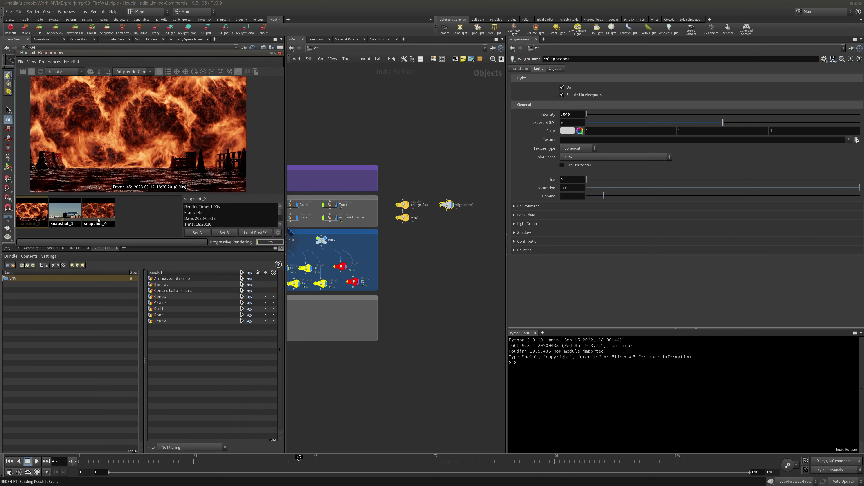
Try an intensity of 0.06 on rslightdome1 and raise it further to 0.1.
{"action": "left_click", "coordinate": [566, 115]}
{"action": "left_click_drag", "start_coordinate": [573, 121], "coordinate": [574, 118]}
{"action": "type", "text": "6"}
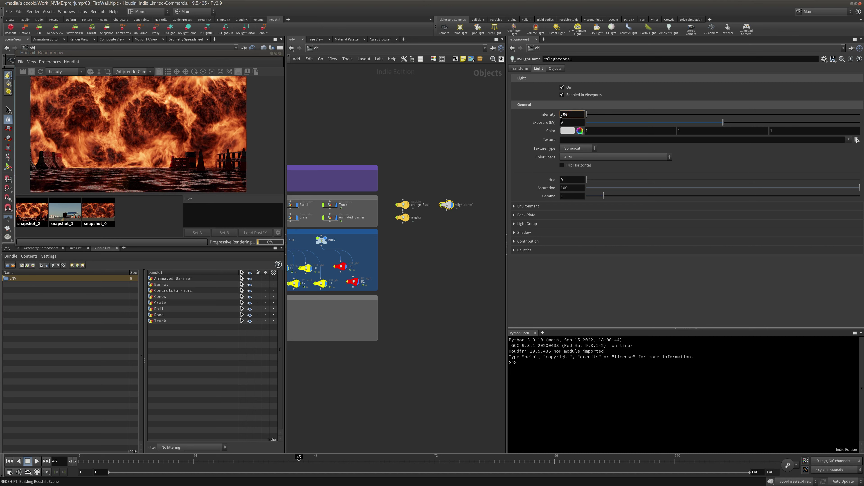
{"action": "key", "text": "Return"}
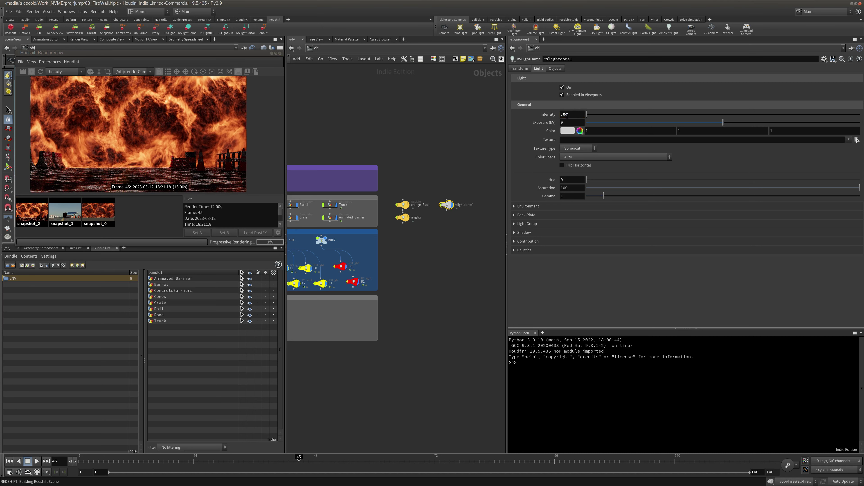
{"action": "double_click", "coordinate": [565, 114]}
{"action": "type", "text": "1"}
{"action": "key", "text": "Return"}
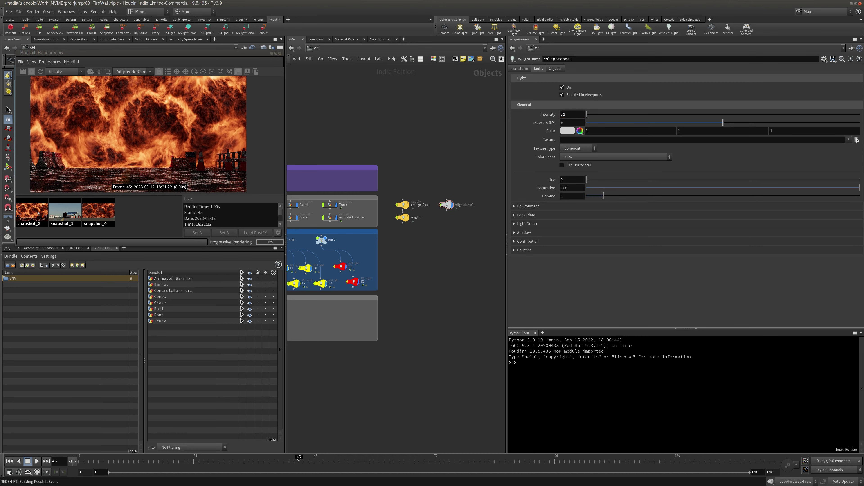
Compare the live render with the stored snapshot_2 in the Redshift render view.
{"action": "left_click", "coordinate": [34, 214]}
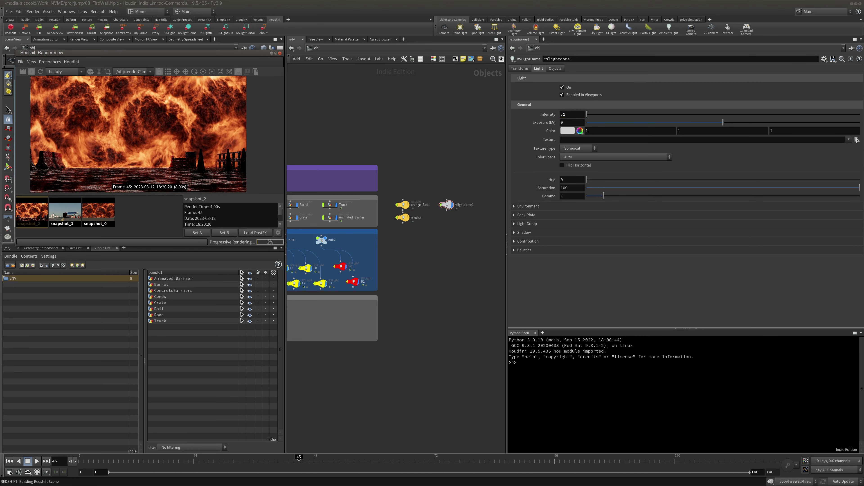
{"action": "left_click", "coordinate": [131, 215]}
{"action": "left_click", "coordinate": [44, 218]}
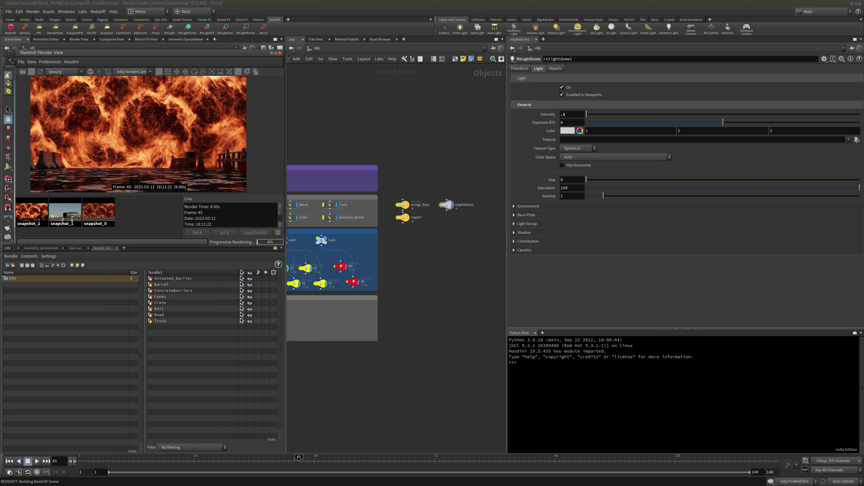
{"action": "left_click", "coordinate": [125, 223]}
Go to the out network and add a new take named EXPLOSION under Main.
{"action": "left_click", "coordinate": [352, 51]}
{"action": "left_click", "coordinate": [372, 93]}
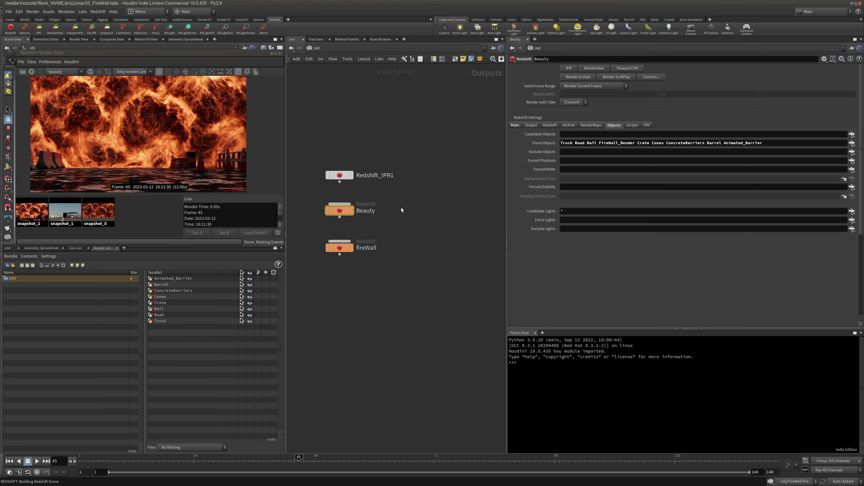
{"action": "left_click", "coordinate": [75, 248]}
{"action": "left_click", "coordinate": [20, 257]}
{"action": "double_click", "coordinate": [25, 269]}
{"action": "key", "text": "ctrl+a"}
{"action": "type", "text": "EXPLOSION"}
{"action": "key", "text": "Return"}
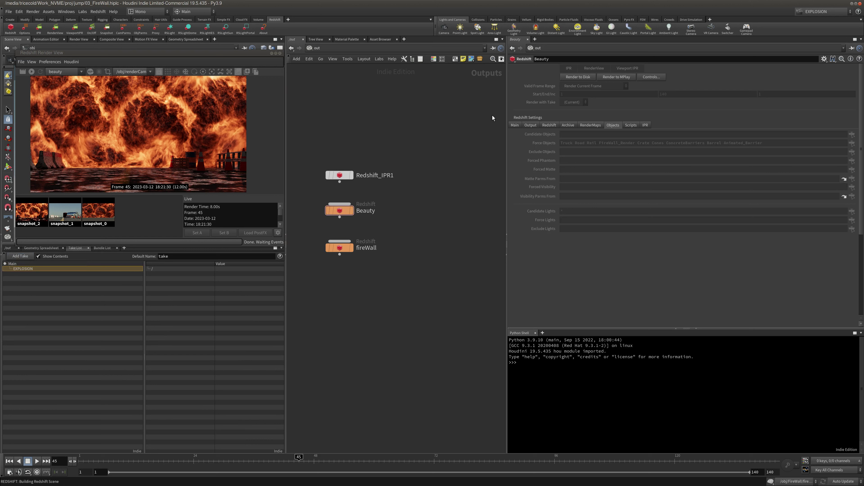
Make Main the active take again and show the fireWall output's object settings.
{"action": "left_click", "coordinate": [823, 11]}
{"action": "left_click", "coordinate": [816, 17]}
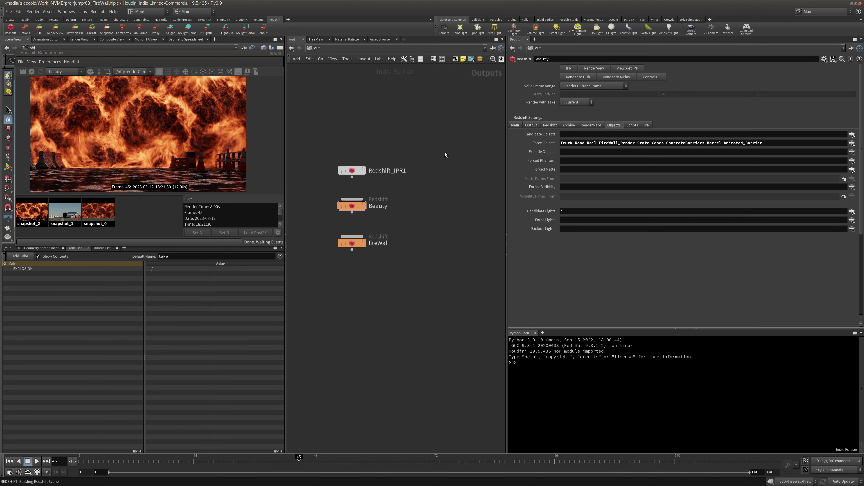
{"action": "left_click", "coordinate": [391, 234]}
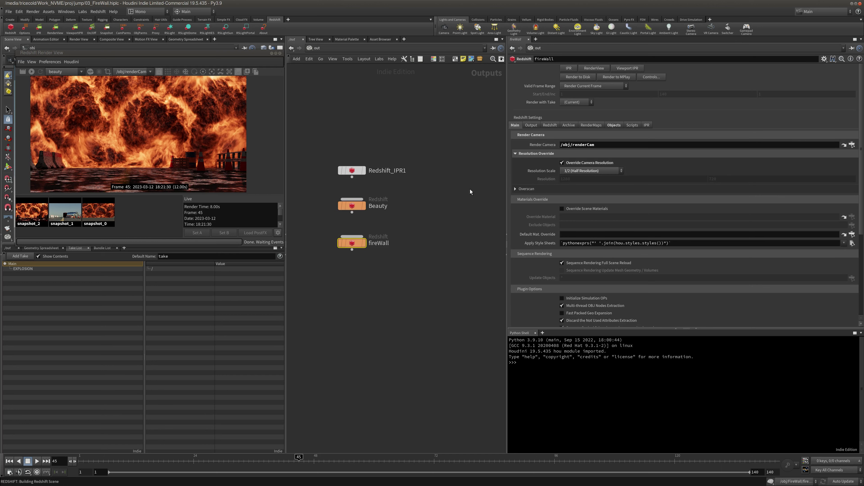
{"action": "left_click", "coordinate": [614, 125]}
{"action": "left_click_drag", "start_coordinate": [419, 190], "coordinate": [319, 224]}
{"action": "left_click_drag", "start_coordinate": [724, 144], "coordinate": [461, 159]}
{"action": "key", "text": "BackSpace"}
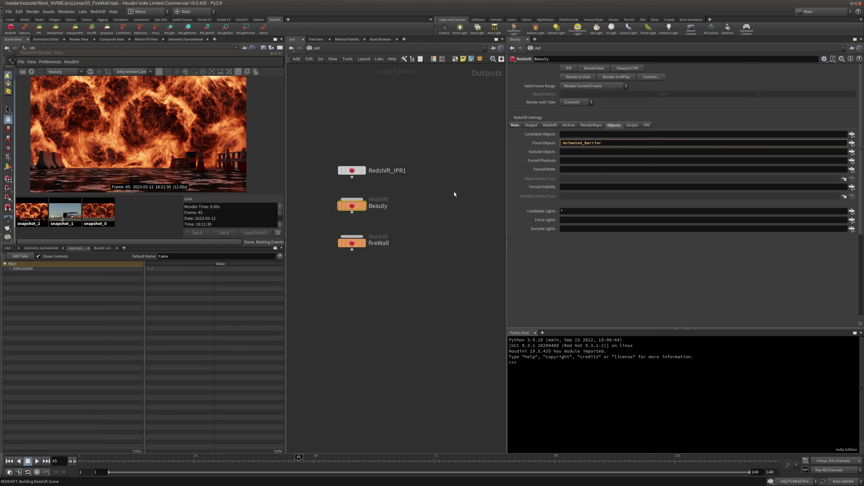
{"action": "key", "text": "ctrl+z"}
{"action": "left_click", "coordinate": [351, 243]}
{"action": "left_click", "coordinate": [571, 168]}
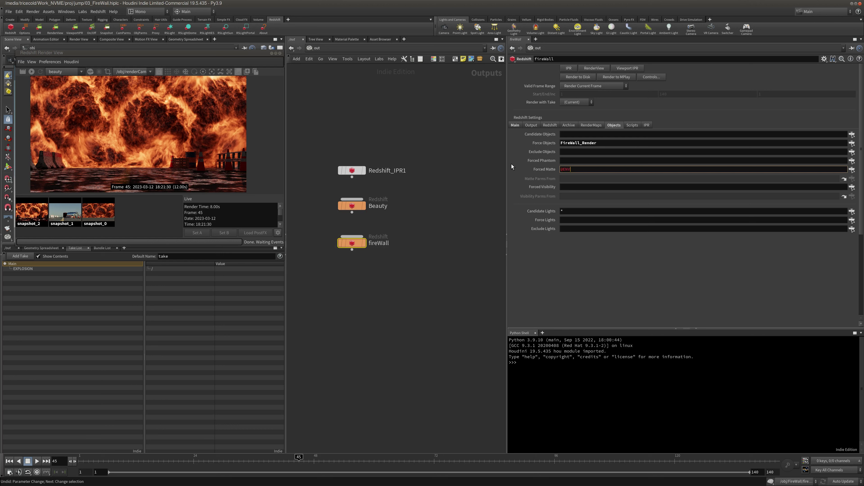
{"action": "key", "text": "Return"}
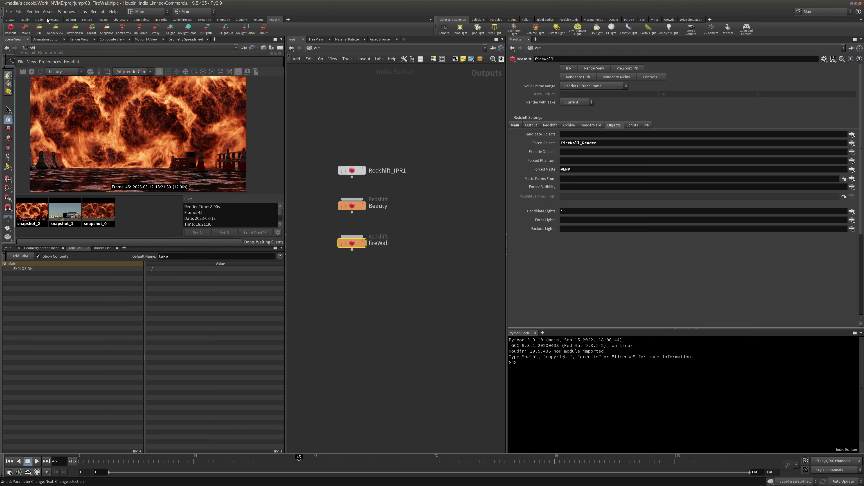
Switch the Redshift render view to the fireWall output and render it.
{"action": "left_click", "coordinate": [75, 64]}
{"action": "mouse_move", "coordinate": [82, 70]}
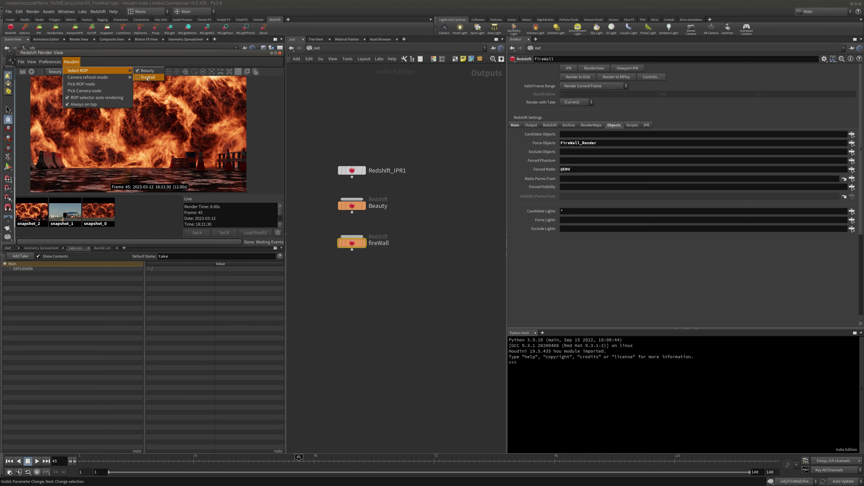
{"action": "left_click", "coordinate": [154, 78]}
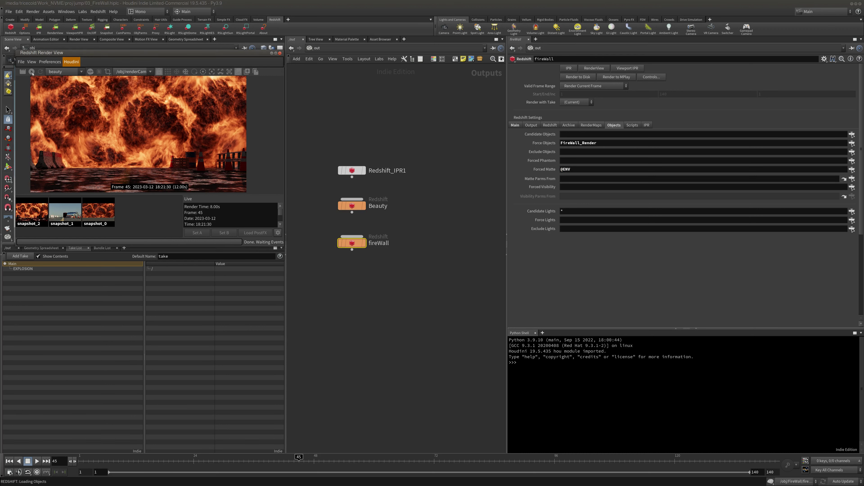
{"action": "left_click_drag", "start_coordinate": [94, 54], "coordinate": [93, 53]}
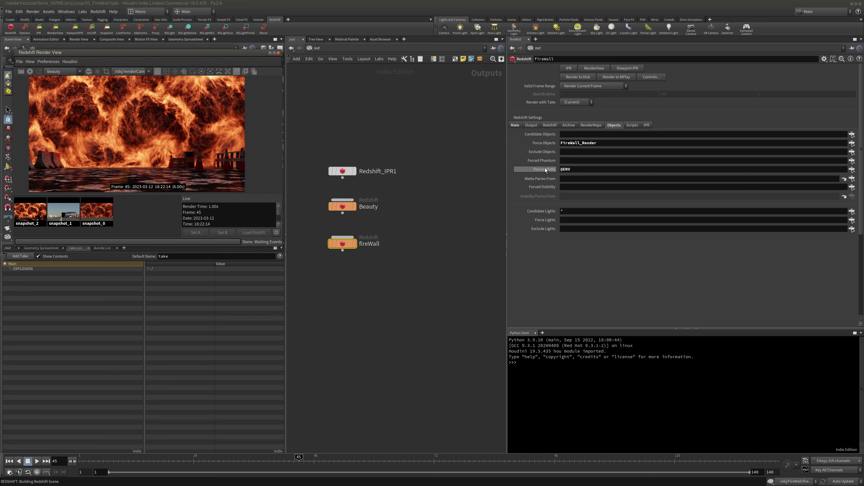
{"action": "middle_click_drag", "start_coordinate": [401, 142], "coordinate": [423, 142]}
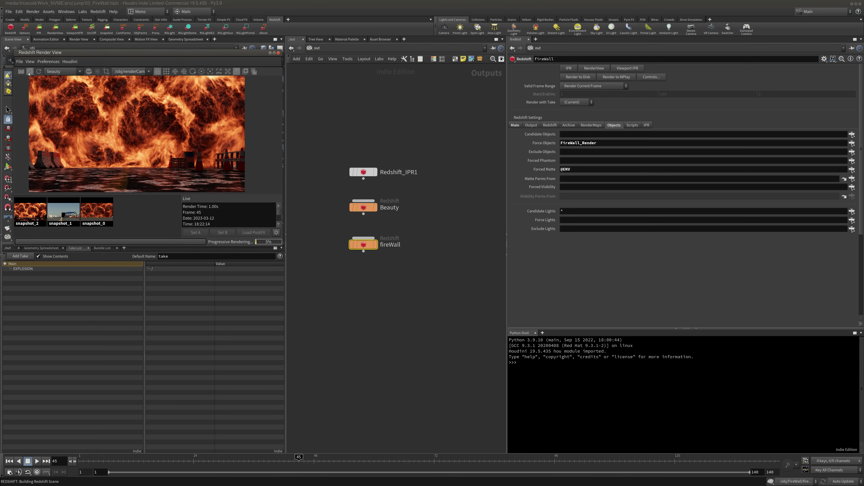
Set the fireWall output to render with the EXPLOSION take, editing it from the Main take.
{"action": "left_click", "coordinate": [23, 268]}
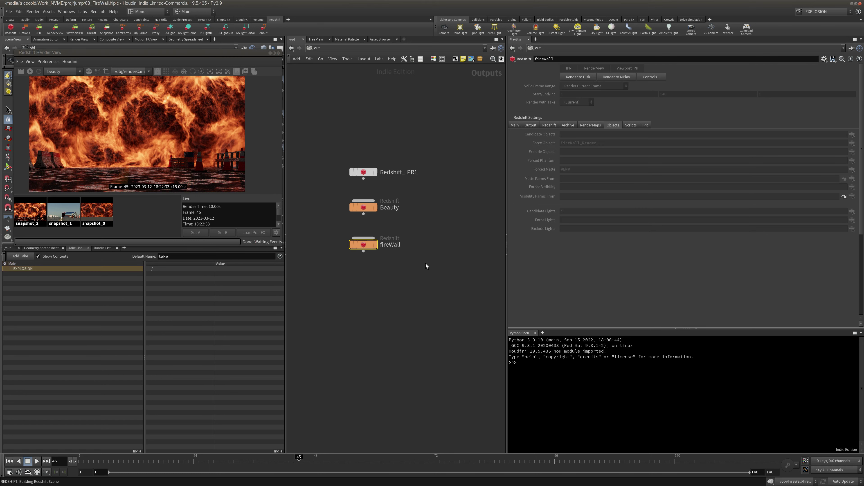
{"action": "left_click", "coordinate": [821, 12]}
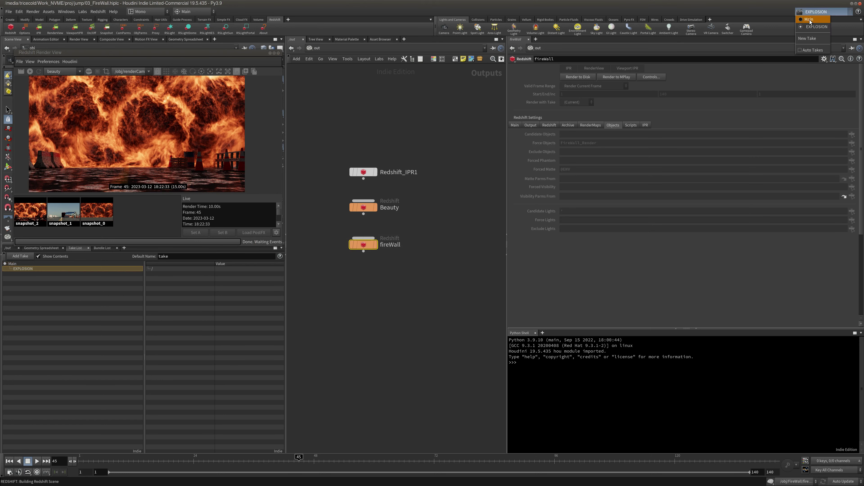
{"action": "left_click", "coordinate": [812, 19]}
{"action": "left_click", "coordinate": [579, 103]}
{"action": "left_click", "coordinate": [575, 124]}
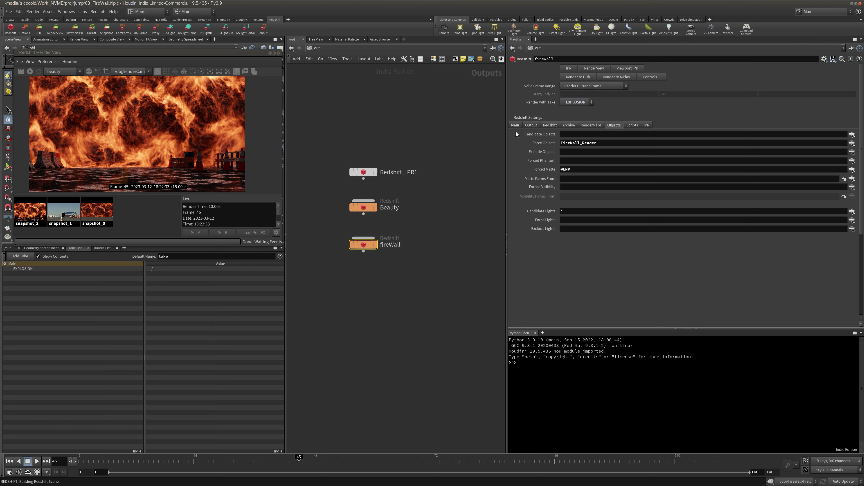
Activate the EXPLOSION take and include the Redshift Matte Enable parameter of all eight ENV objects in it.
{"action": "left_click", "coordinate": [820, 12]}
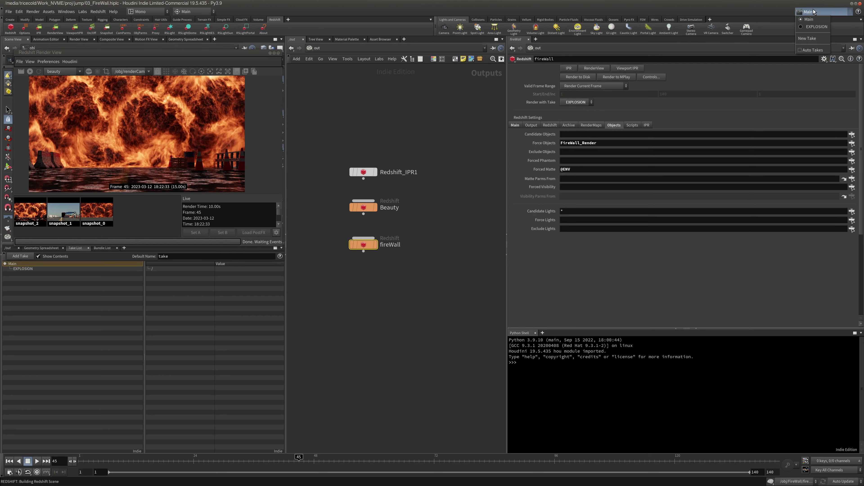
{"action": "left_click", "coordinate": [815, 27]}
{"action": "left_click", "coordinate": [346, 51]}
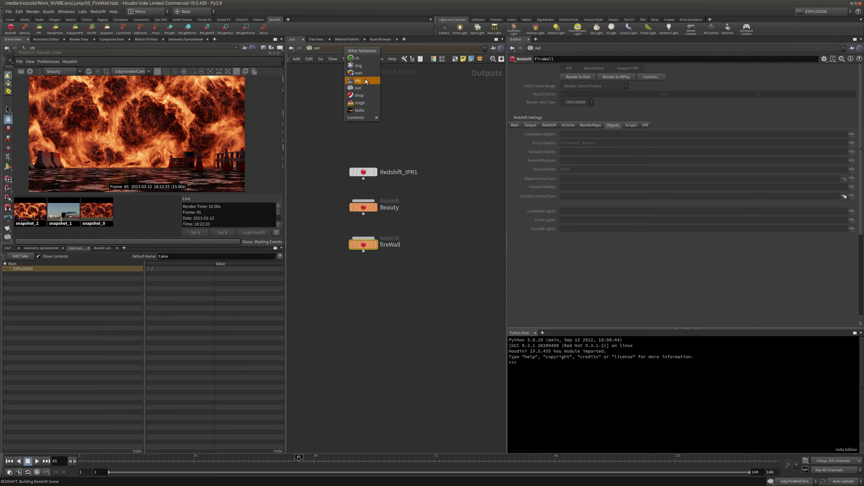
{"action": "left_click", "coordinate": [367, 82]}
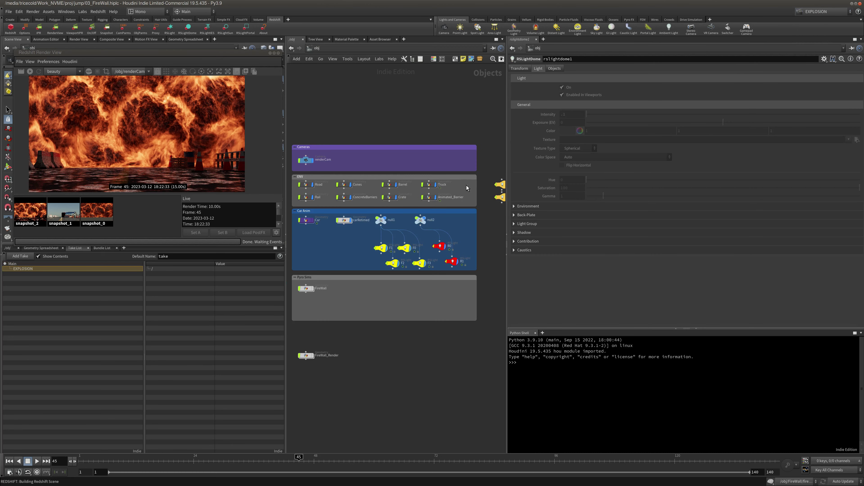
{"action": "left_click", "coordinate": [307, 201]}
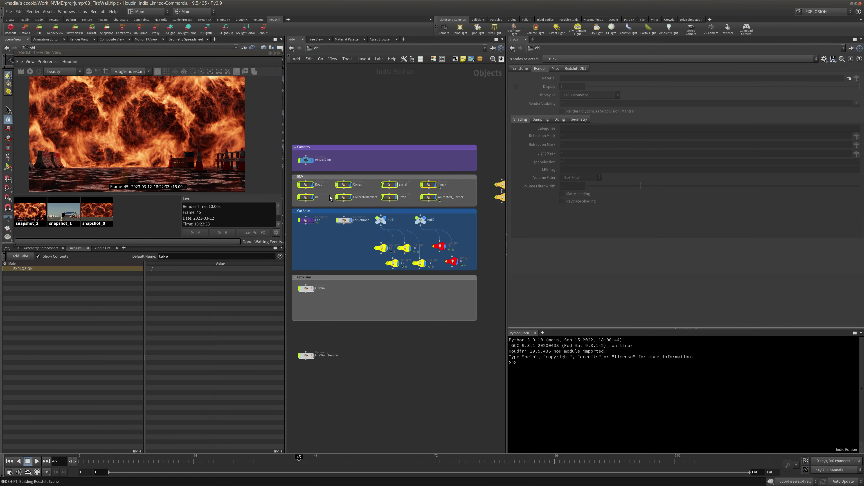
{"action": "left_click", "coordinate": [575, 69]}
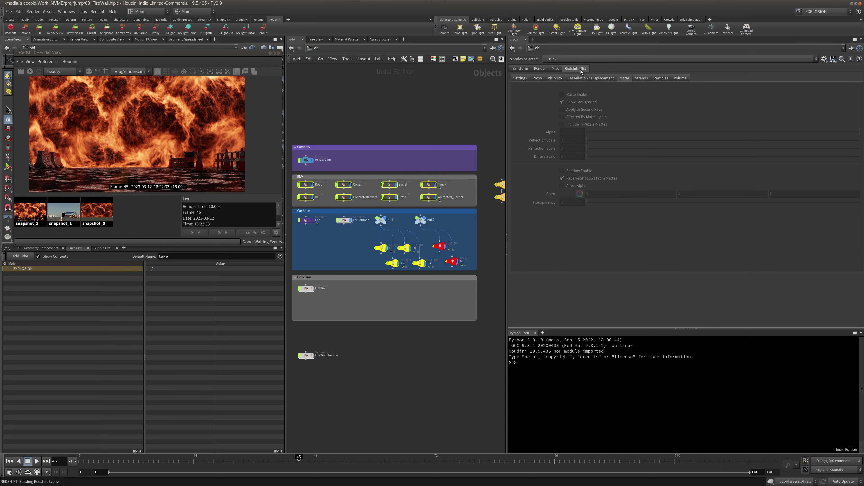
{"action": "right_click", "coordinate": [574, 95]}
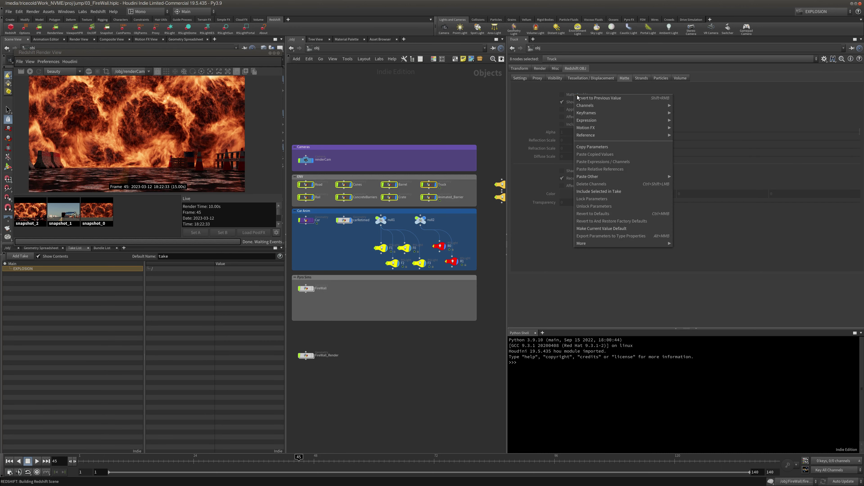
{"action": "left_click", "coordinate": [599, 191]}
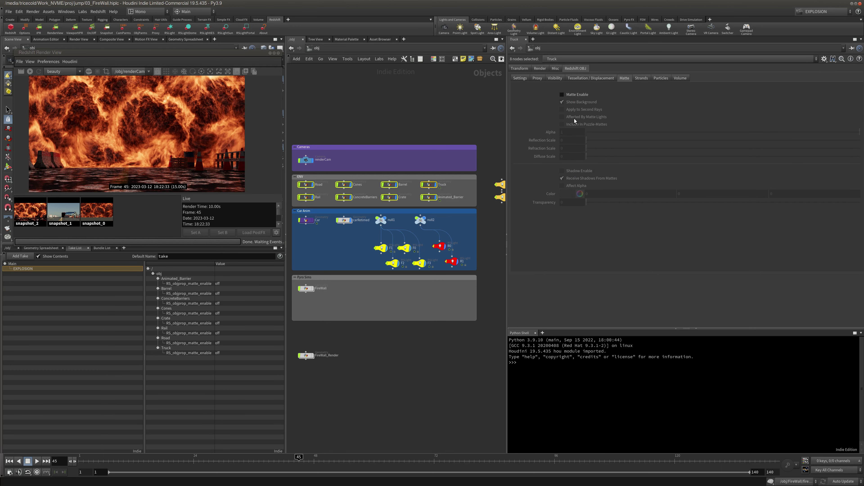
Include the matte Alpha in the take, enable the matte and set Alpha to 0 for the ENV objects.
{"action": "right_click", "coordinate": [549, 134]}
{"action": "left_click", "coordinate": [589, 230]}
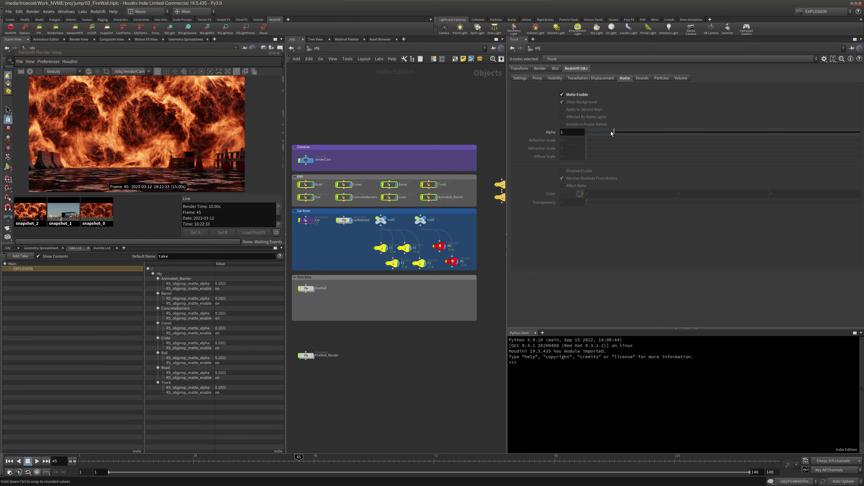
{"action": "left_click", "coordinate": [381, 139]}
Compare the Truck's matte settings between the Main and EXPLOSION takes.
{"action": "left_click", "coordinate": [812, 12]}
{"action": "left_click", "coordinate": [809, 19]}
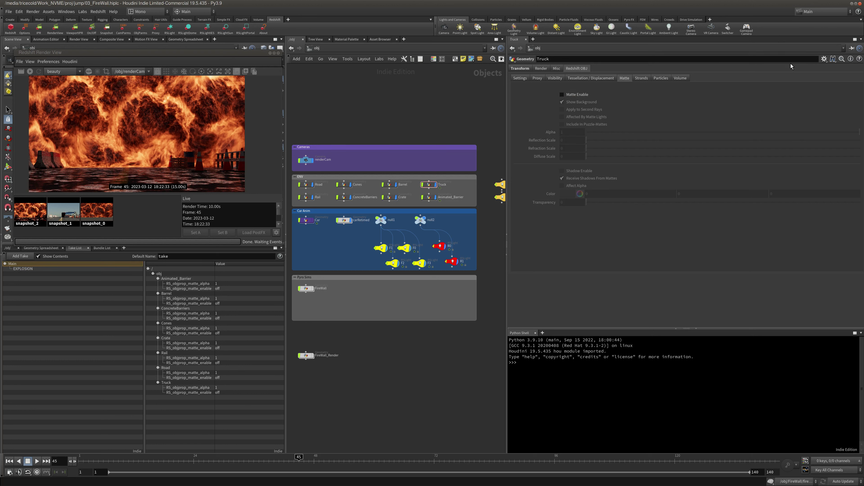
{"action": "left_click", "coordinate": [813, 12]}
{"action": "left_click", "coordinate": [812, 28]}
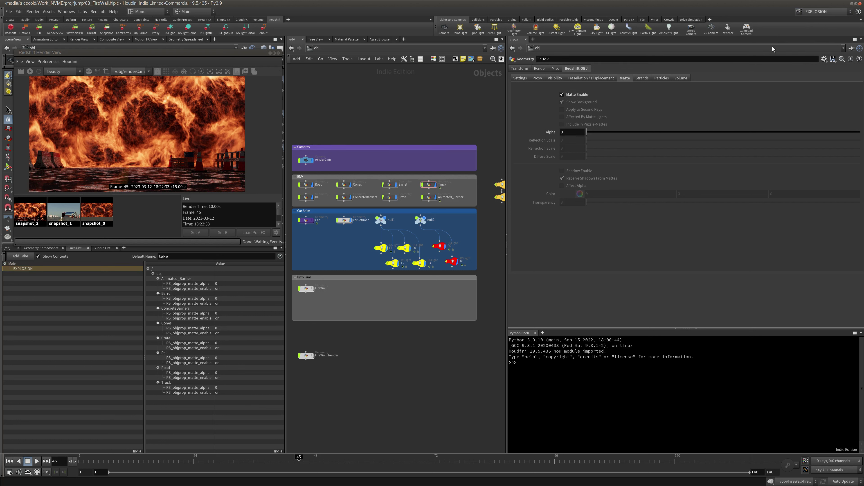
Return to the Main take and the out network, and start a new render of the fireWall output.
{"action": "left_click", "coordinate": [812, 12]}
{"action": "left_click", "coordinate": [810, 19]}
{"action": "left_click", "coordinate": [322, 51]}
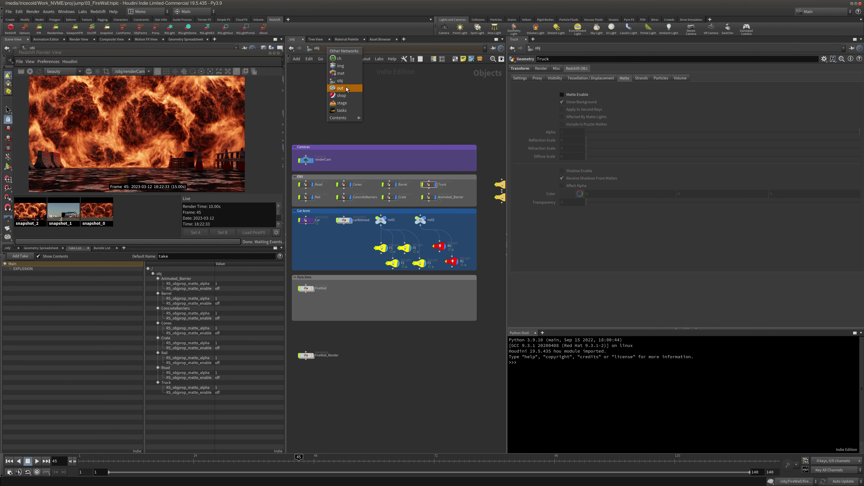
{"action": "left_click", "coordinate": [350, 89]}
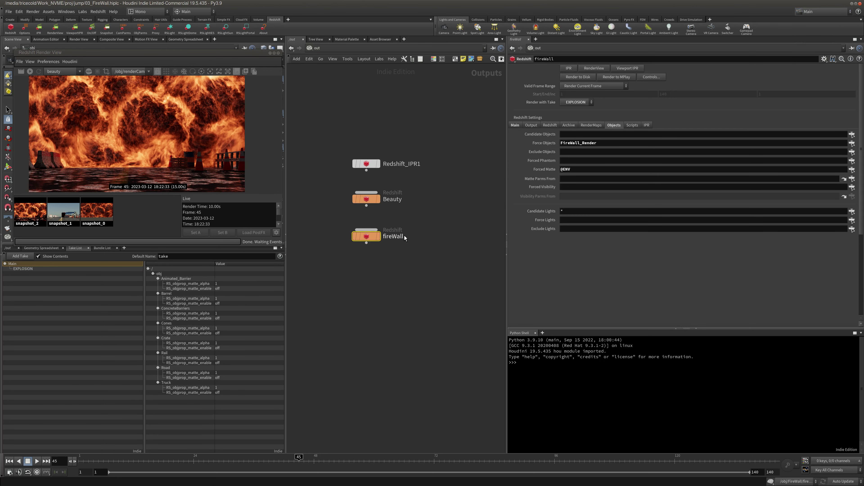
{"action": "left_click", "coordinate": [70, 62]}
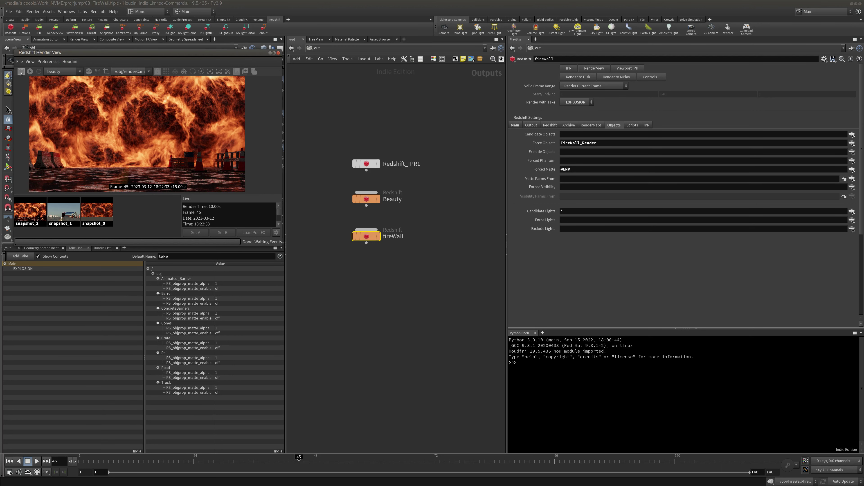
{"action": "left_click", "coordinate": [21, 71]}
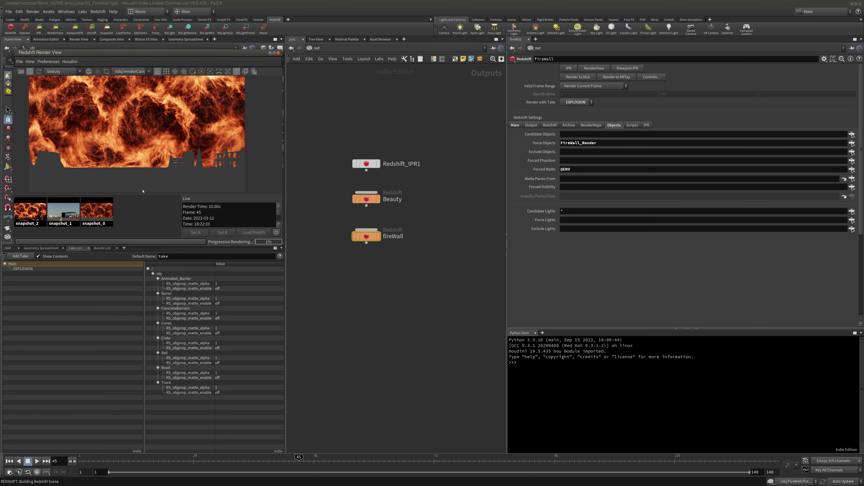
Go to the obj network, select the dome light and turn off Background in its Environment settings.
{"action": "left_click", "coordinate": [337, 48]}
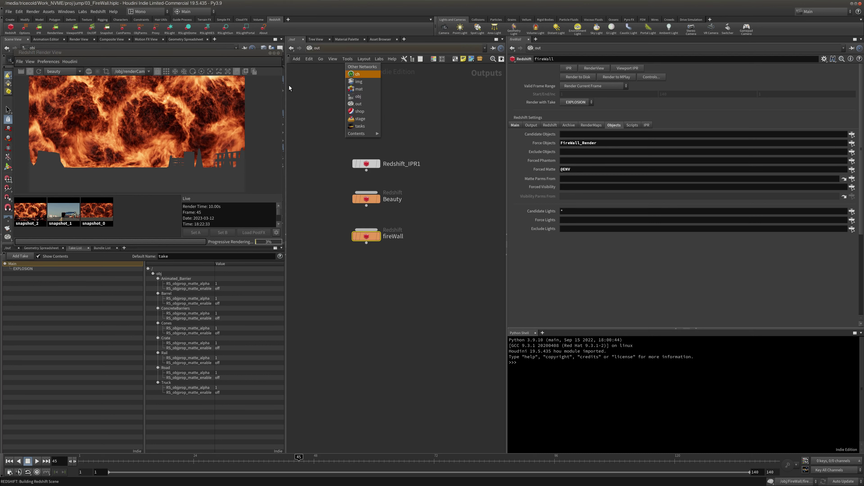
{"action": "left_click", "coordinate": [429, 184]}
{"action": "middle_click_drag", "start_coordinate": [442, 170], "coordinate": [372, 170]}
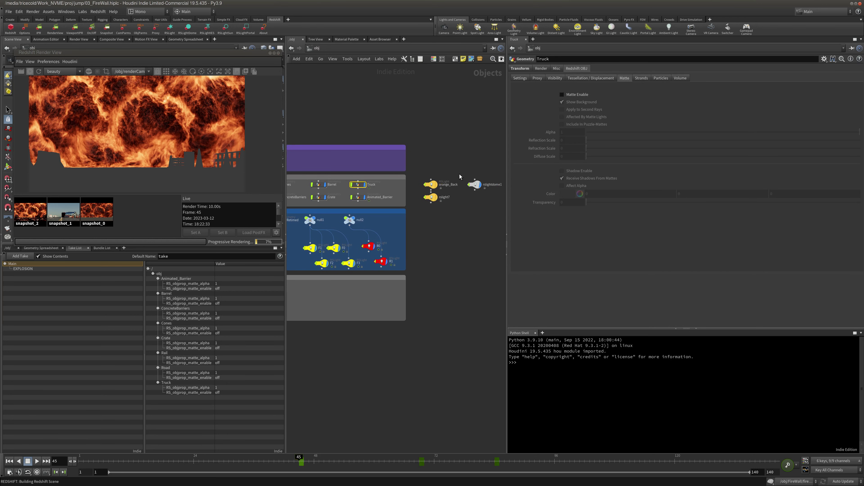
{"action": "left_click", "coordinate": [475, 184]}
{"action": "left_click", "coordinate": [531, 207]}
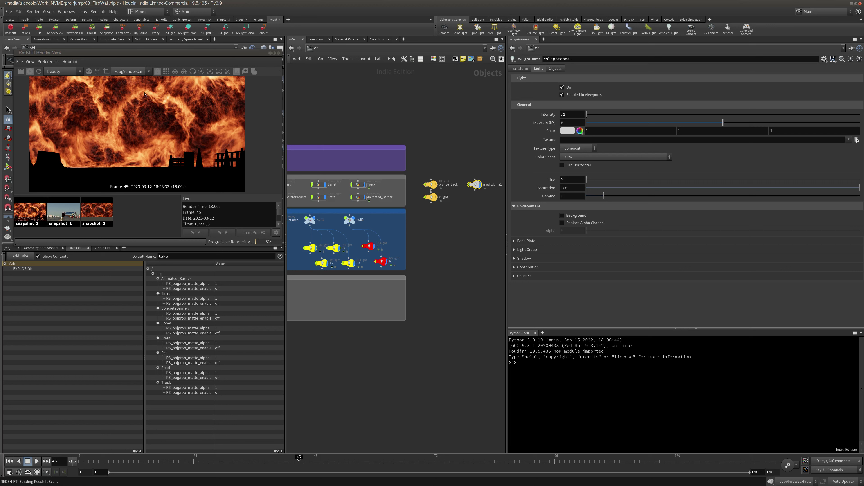
Return to the out network and disable Global Illumination in the fireWall output's advanced Redshift settings.
{"action": "left_click", "coordinate": [351, 48]}
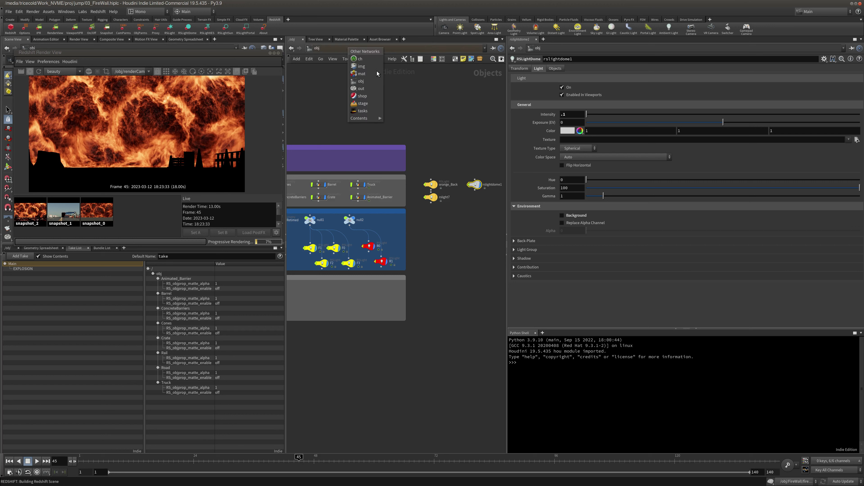
{"action": "left_click", "coordinate": [373, 91]}
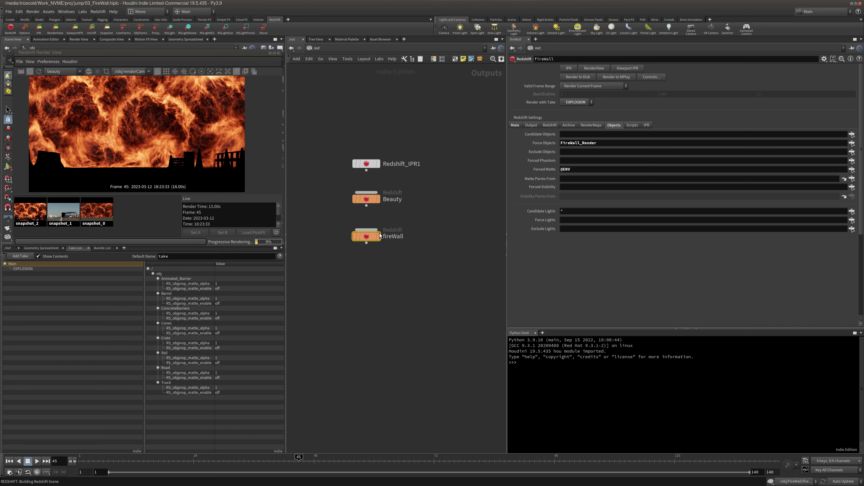
{"action": "left_click", "coordinate": [567, 125]}
{"action": "left_click", "coordinate": [549, 126]}
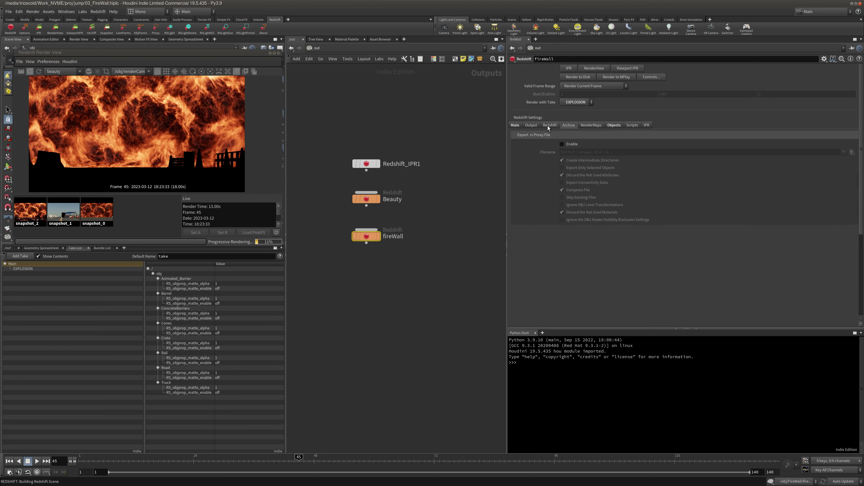
{"action": "left_click", "coordinate": [545, 145]}
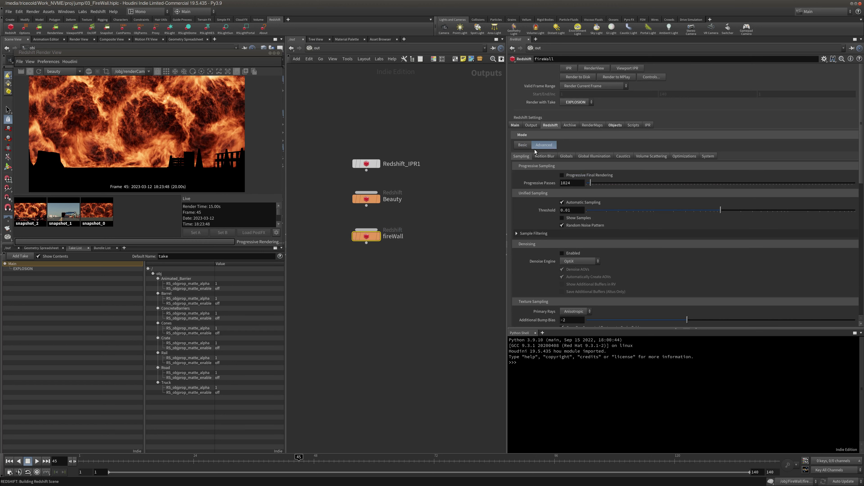
{"action": "left_click", "coordinate": [595, 156]}
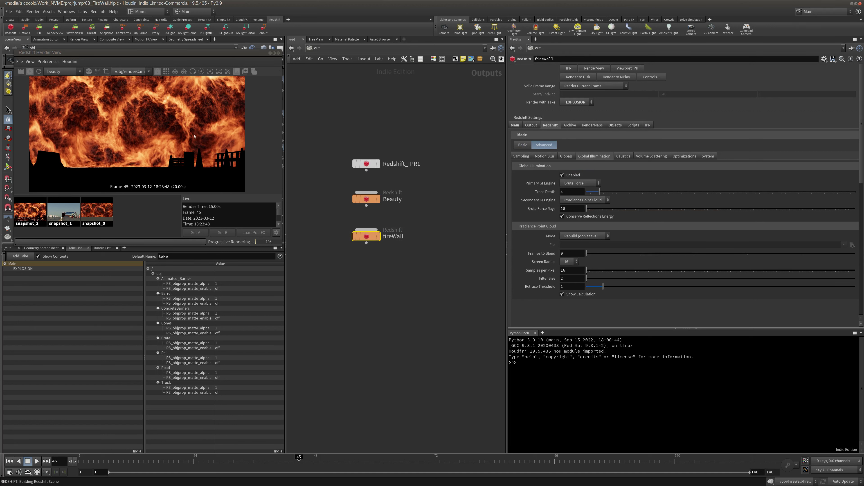
{"action": "left_click", "coordinate": [573, 175]}
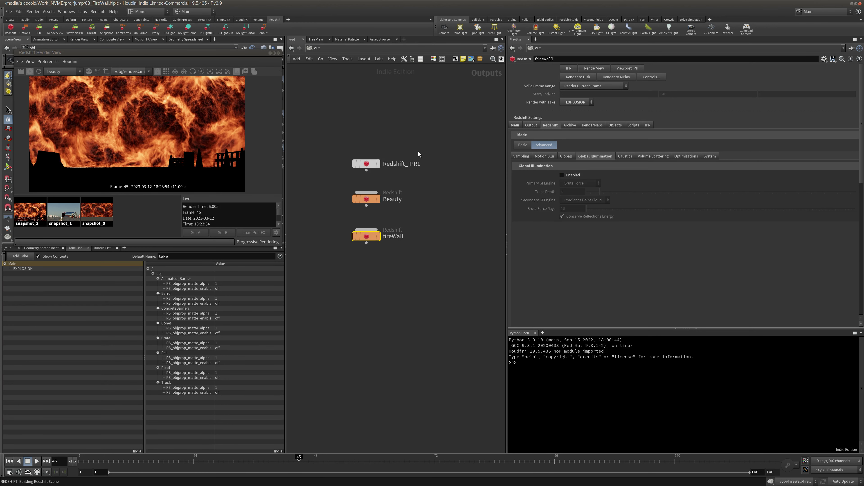
Render fireWall without global illumination, save a snapshot and compare it with the earlier snapshots.
{"action": "left_click", "coordinate": [29, 72]}
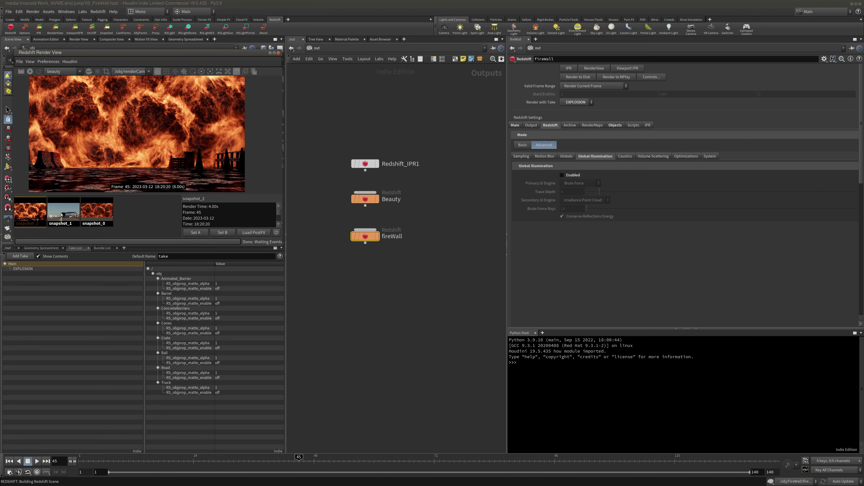
{"action": "left_click", "coordinate": [245, 72]}
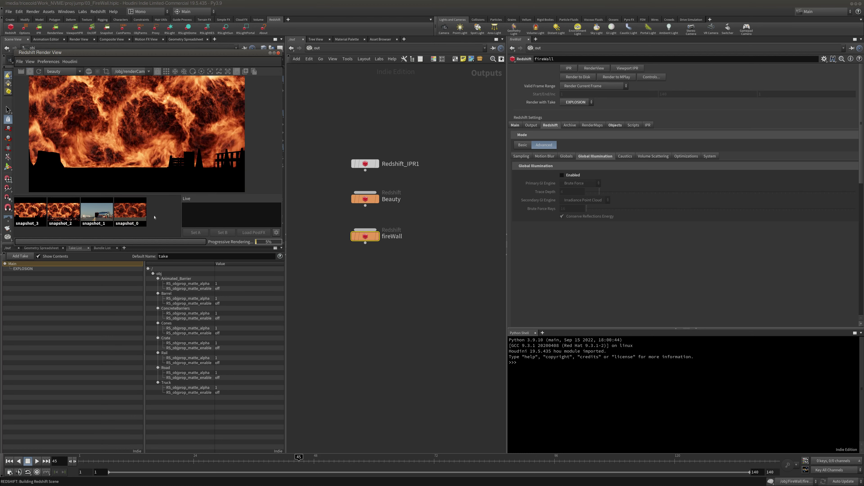
{"action": "mouse_move", "coordinate": [136, 217]}
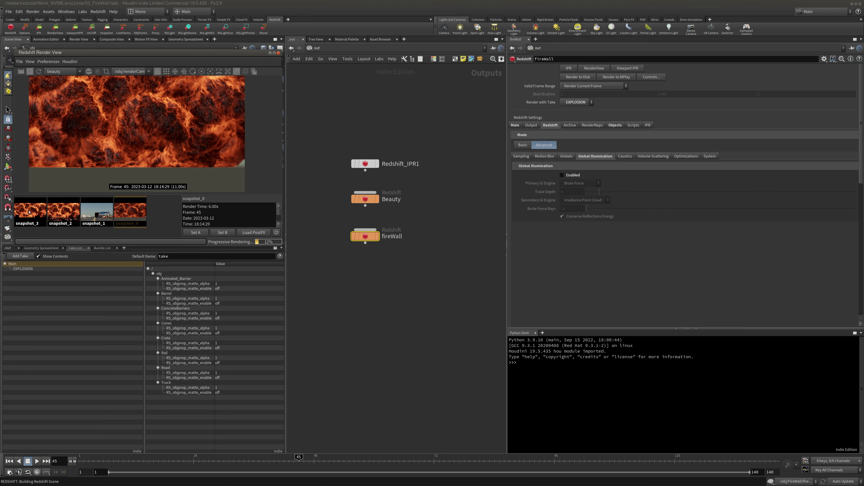
{"action": "mouse_move", "coordinate": [30, 213]}
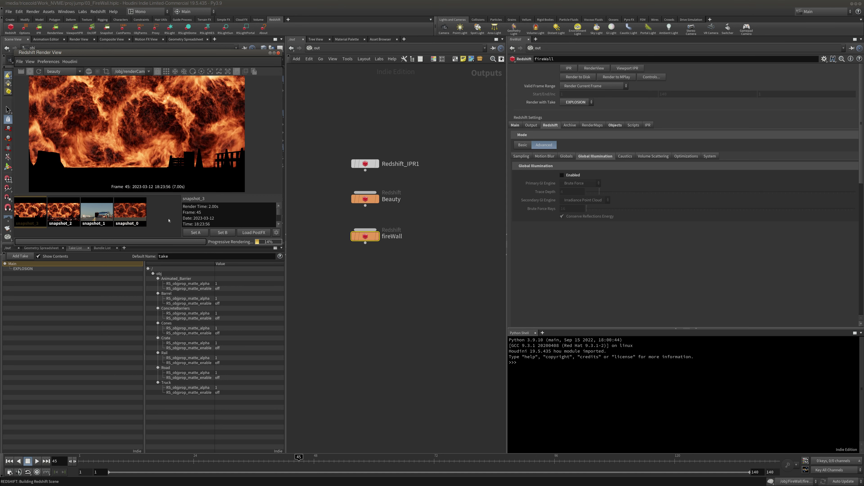
{"action": "left_click", "coordinate": [35, 214]}
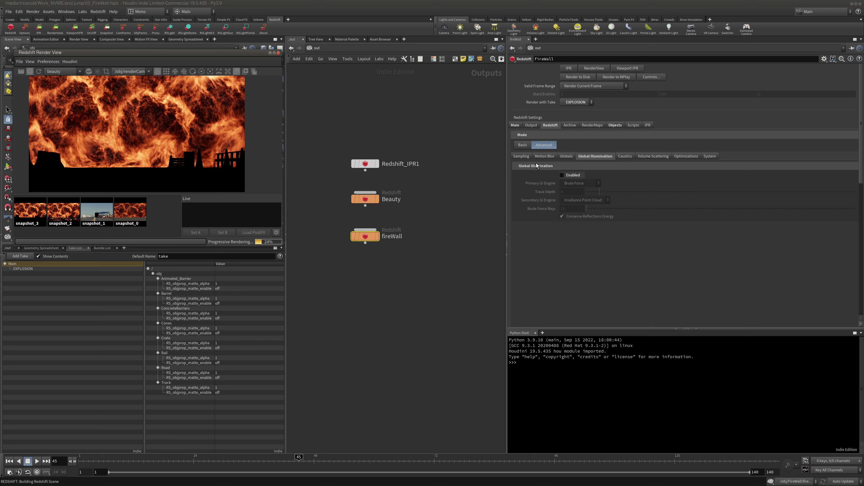
Stop the render, set the fireWall output's Volume trace depth to 2 and render it again.
{"action": "left_click", "coordinate": [526, 156]}
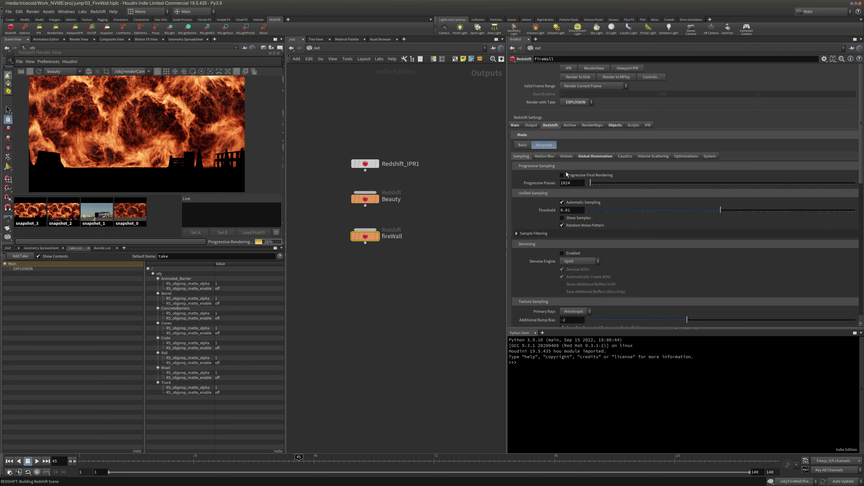
{"action": "left_click", "coordinate": [29, 71]}
{"action": "left_click", "coordinate": [583, 156]}
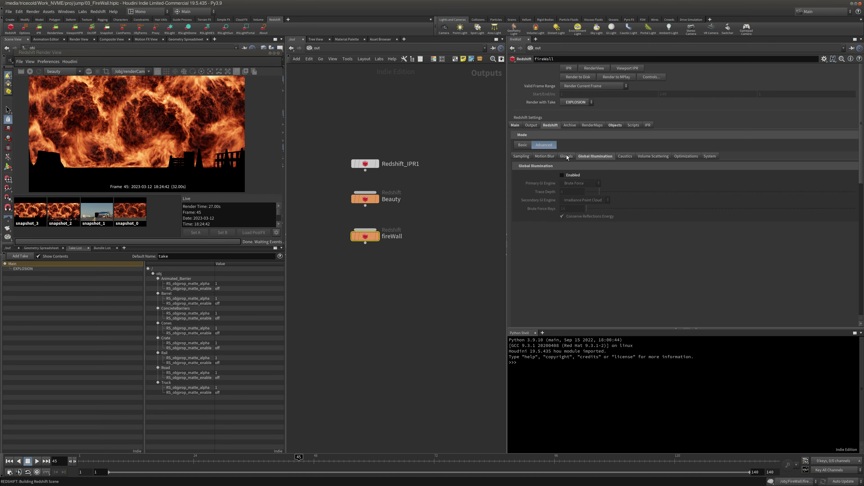
{"action": "left_click_drag", "start_coordinate": [573, 214], "coordinate": [447, 219]}
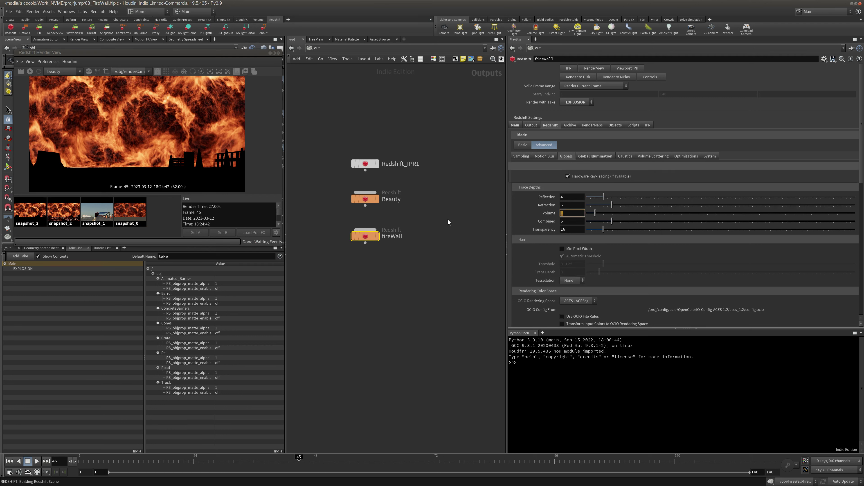
{"action": "type", "text": "2"}
{"action": "key", "text": "Return"}
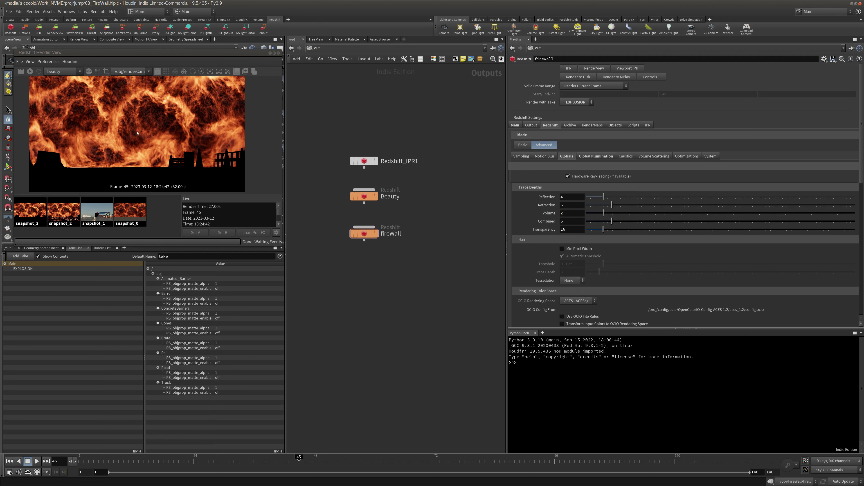
{"action": "left_click", "coordinate": [30, 72]}
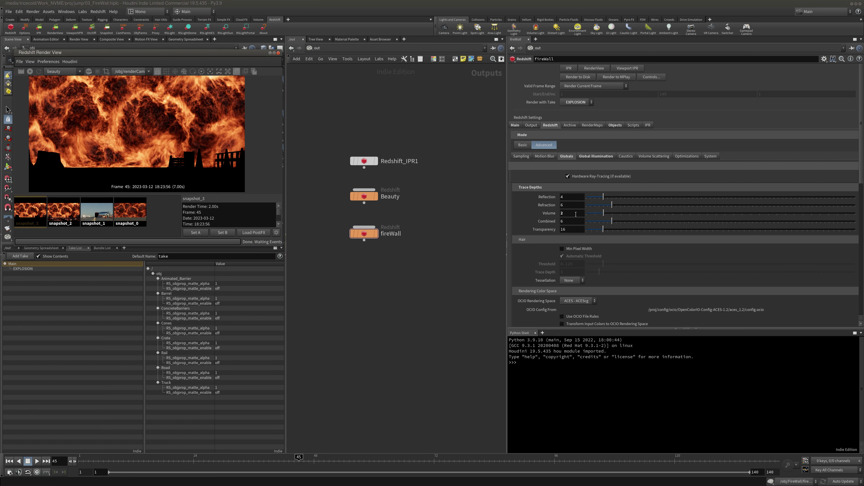
Review fireWall's Sampling and Globals settings and re-enable Global Illumination.
{"action": "left_click", "coordinate": [603, 156]}
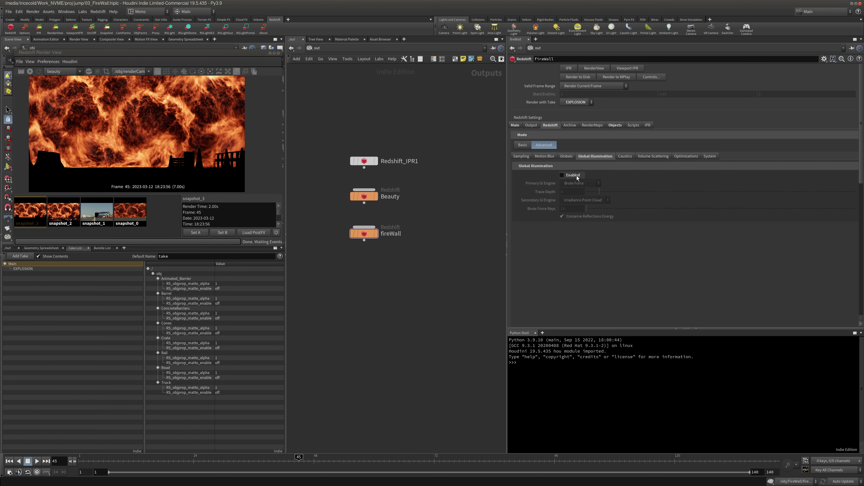
{"action": "left_click", "coordinate": [514, 155]}
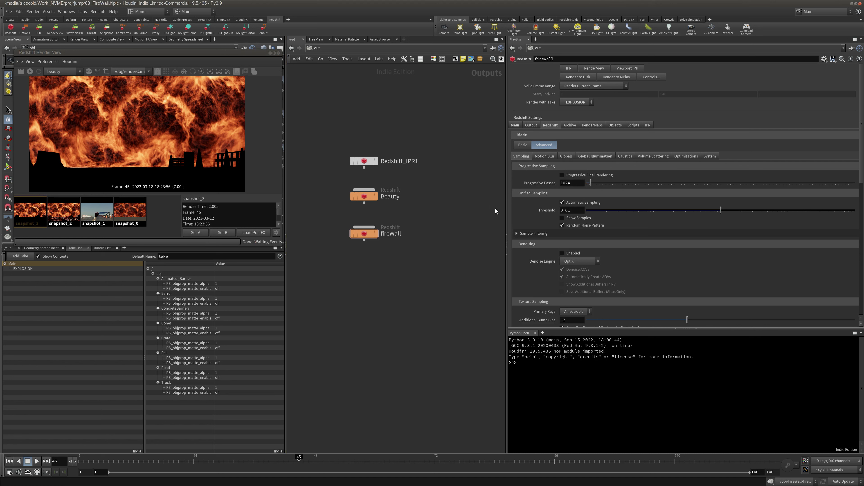
{"action": "left_click", "coordinate": [600, 157]}
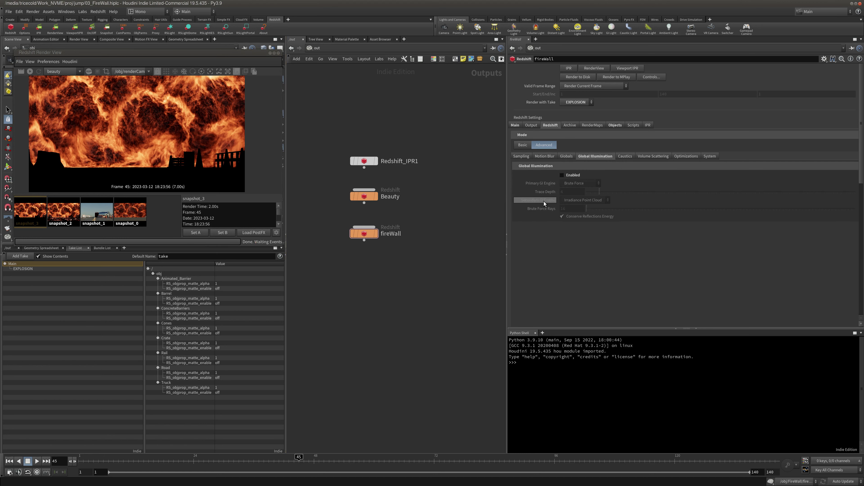
{"action": "left_click", "coordinate": [569, 156]}
{"action": "left_click", "coordinate": [595, 157]}
Delete snapshot_1, snapshot_2 and snapshot_0 from the render view, keeping snapshot_3.
{"action": "right_click", "coordinate": [104, 211]}
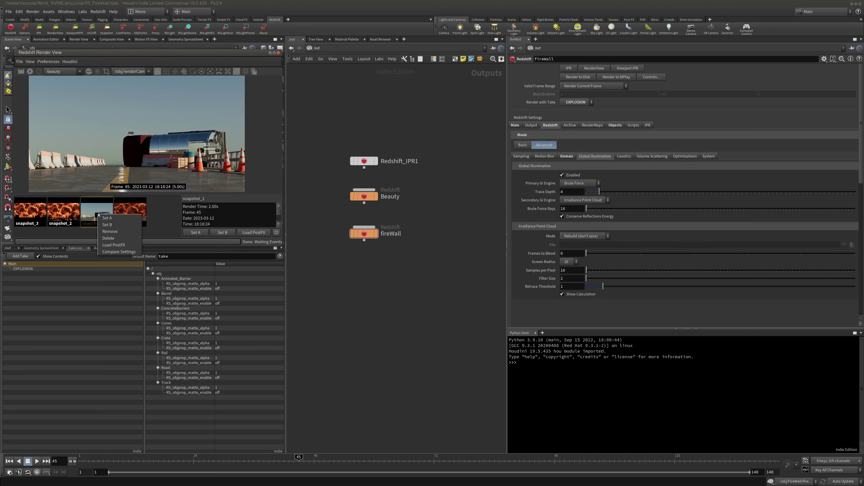
{"action": "left_click", "coordinate": [112, 237]}
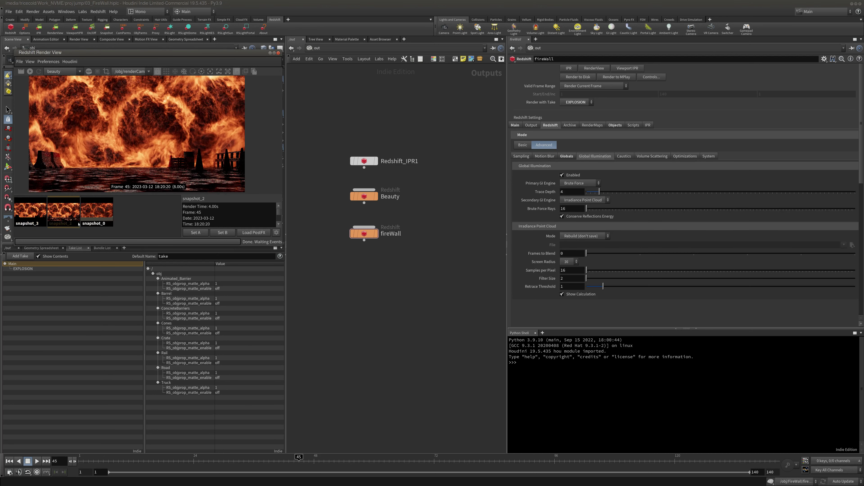
{"action": "right_click", "coordinate": [64, 211]}
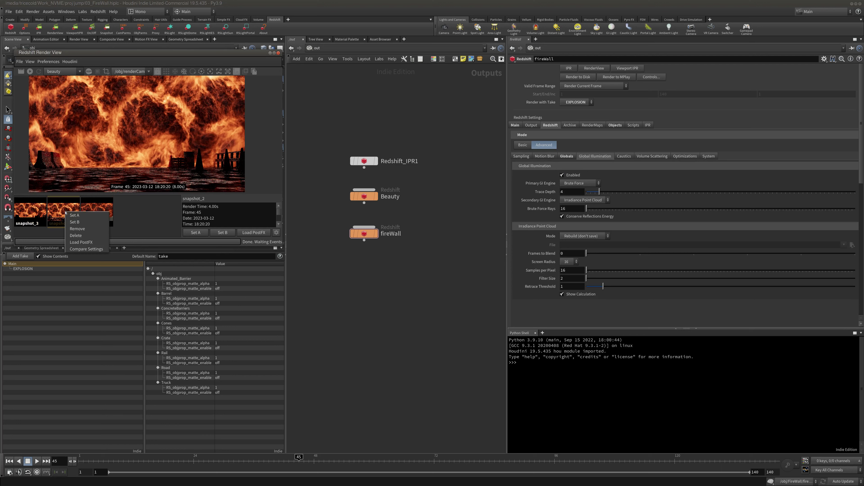
{"action": "left_click", "coordinate": [72, 236]}
{"action": "left_click", "coordinate": [64, 218]}
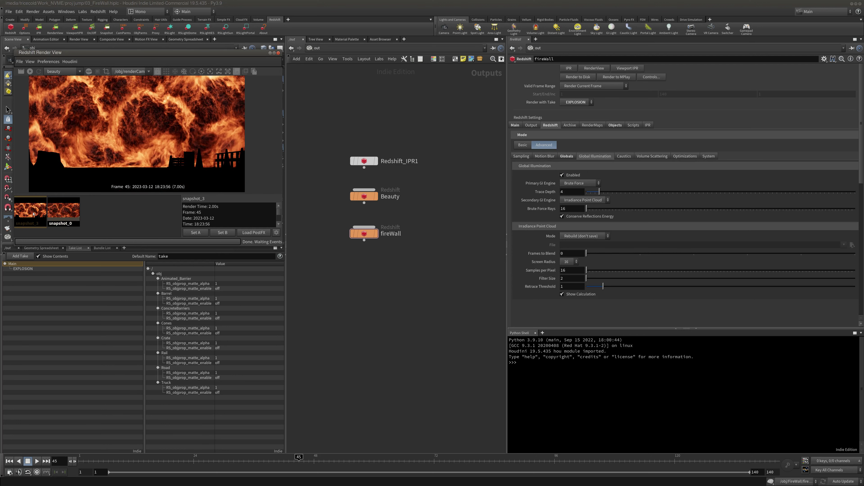
{"action": "right_click", "coordinate": [63, 216]}
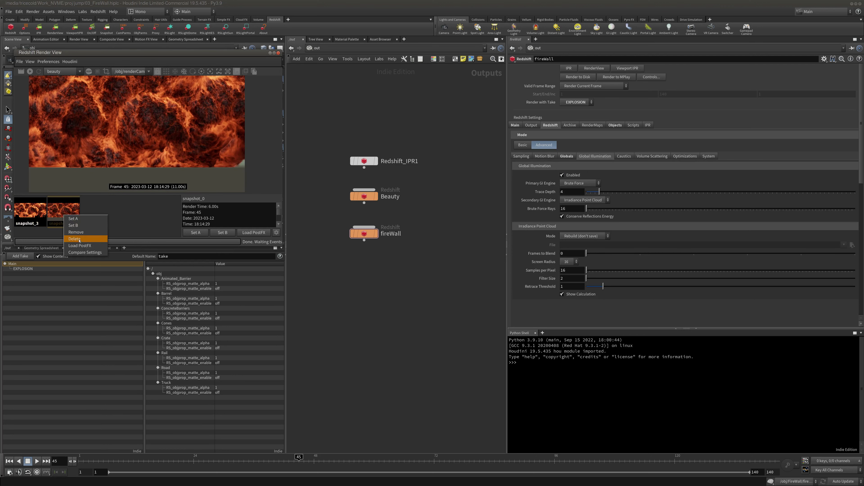
{"action": "left_click", "coordinate": [72, 239]}
{"action": "left_click", "coordinate": [71, 217]}
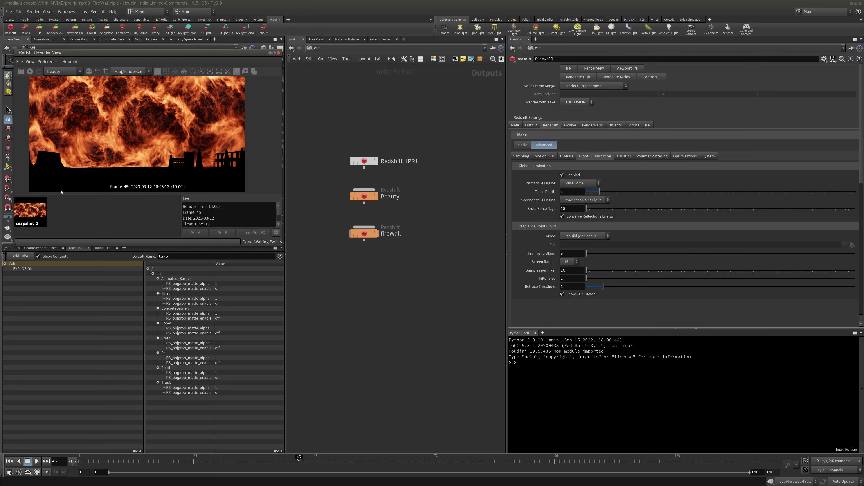
Restart the fireWall render, compare it with snapshot_3 and stop rendering.
{"action": "left_click", "coordinate": [28, 69]}
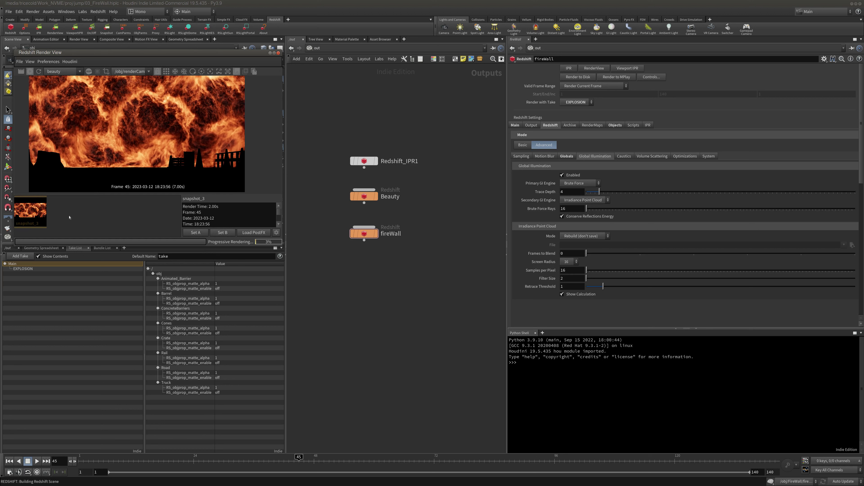
{"action": "left_click", "coordinate": [39, 212]}
{"action": "left_click", "coordinate": [30, 72]}
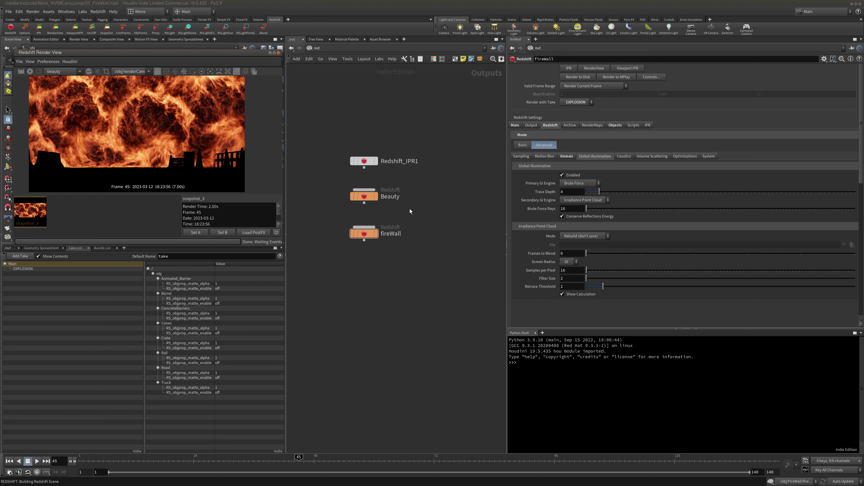
Disable Global Illumination on the fireWall output and reset its Volume trace depth to 1.
{"action": "left_click", "coordinate": [364, 234]}
{"action": "left_click", "coordinate": [572, 176]}
{"action": "left_click", "coordinate": [567, 156]}
{"action": "left_click", "coordinate": [597, 214]}
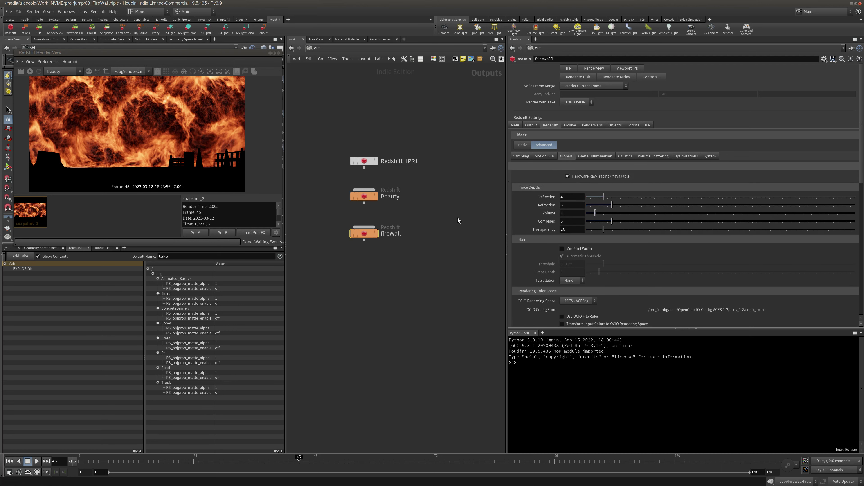
Enable denoising with the OptiX engine on fireWall and set the unified sampling Threshold to 0.025.
{"action": "left_click", "coordinate": [522, 156]}
{"action": "left_click", "coordinate": [577, 253]}
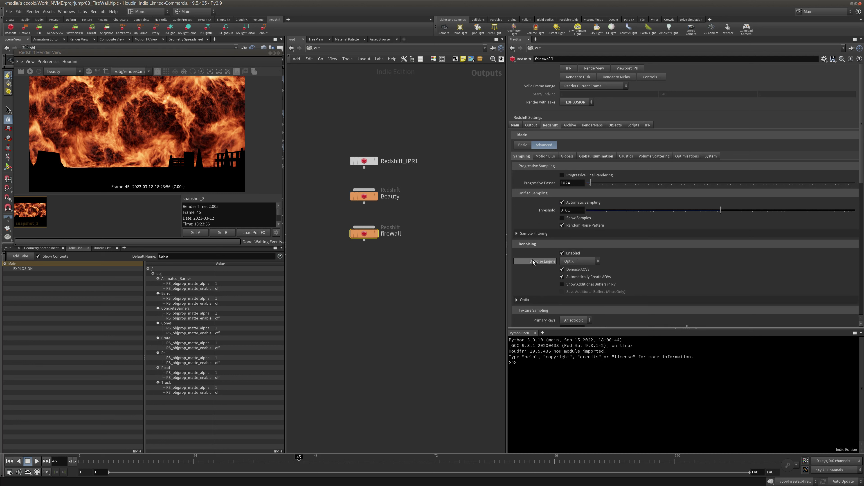
{"action": "middle_click_drag", "start_coordinate": [479, 259], "coordinate": [472, 245]}
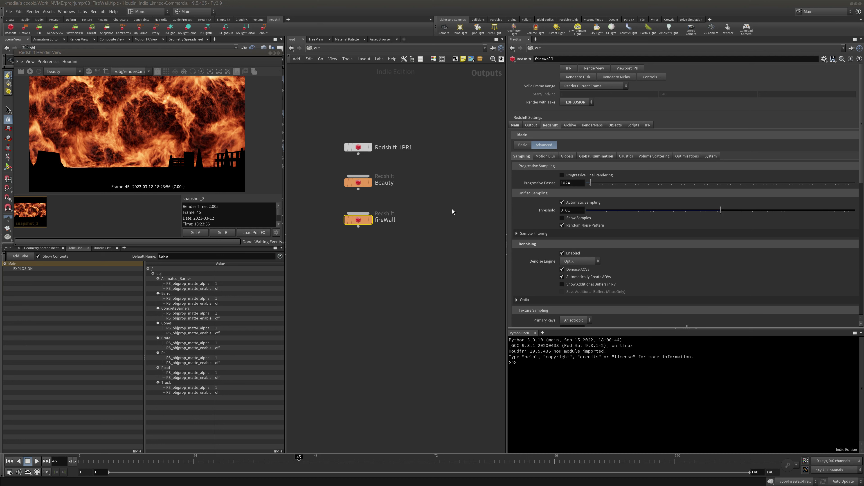
{"action": "left_click", "coordinate": [567, 210]}
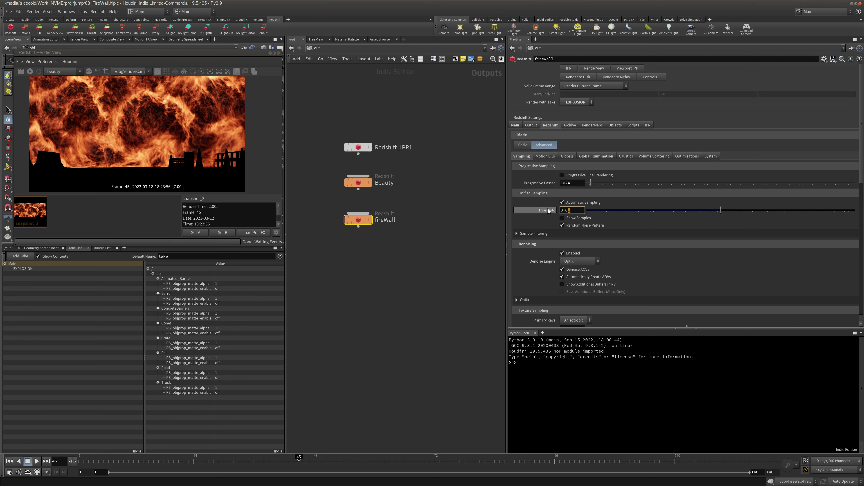
{"action": "type", "text": "25"}
{"action": "key", "text": "Return"}
{"action": "left_click", "coordinate": [297, 116]}
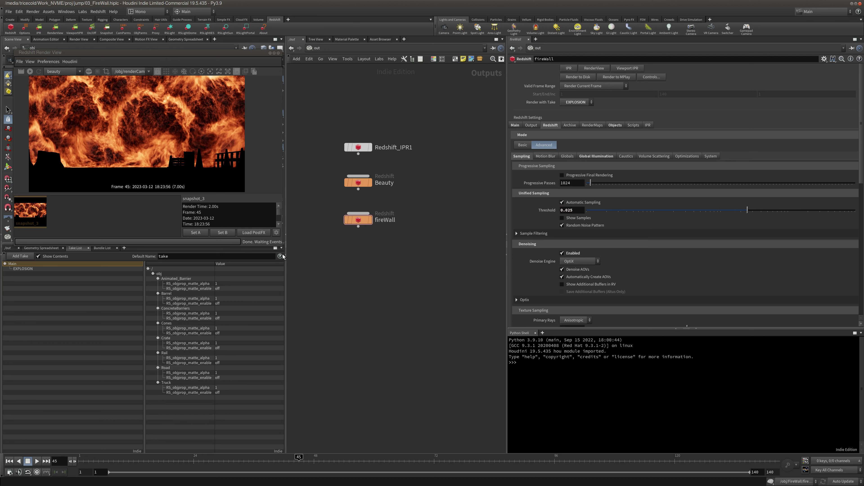
Enlarge the Redshift Render View window and render fireWall with the new sampling settings.
{"action": "left_click_drag", "start_coordinate": [283, 247], "coordinate": [306, 269]}
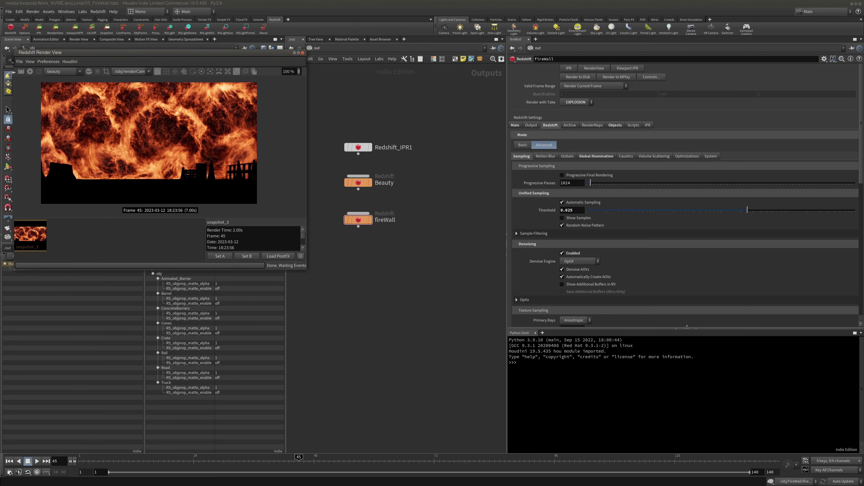
{"action": "left_click", "coordinate": [30, 72]}
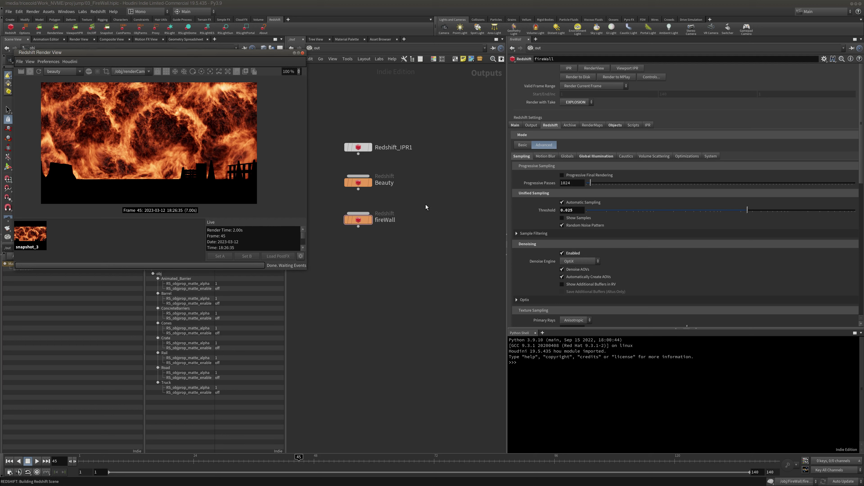
{"action": "middle_click_drag", "start_coordinate": [424, 203], "coordinate": [429, 205]}
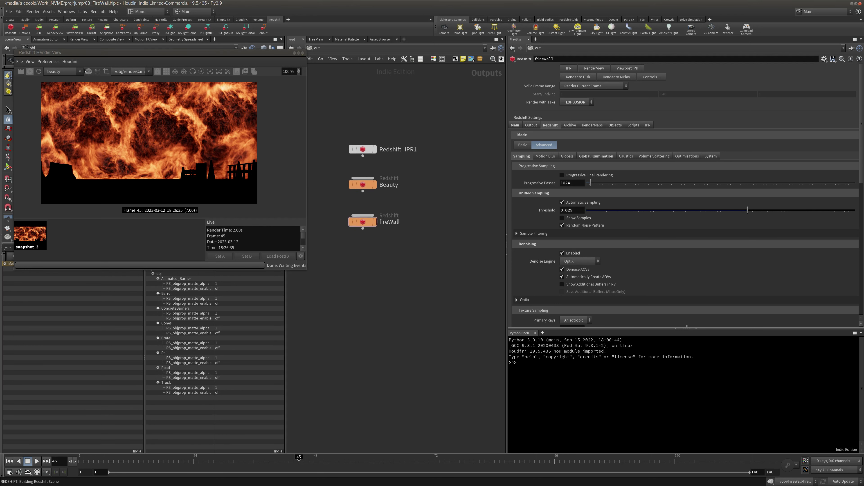
Stop the fireWall render and select the Beauty output to show its settings.
{"action": "left_click", "coordinate": [32, 73]}
{"action": "left_click", "coordinate": [363, 184]}
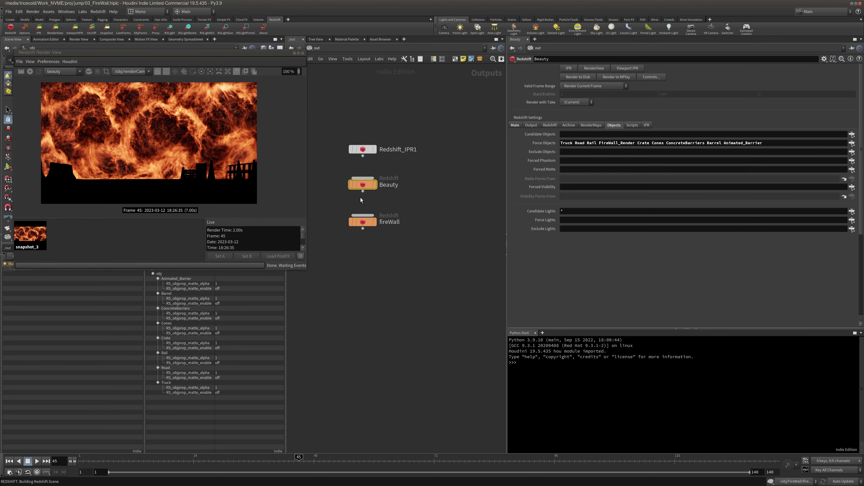